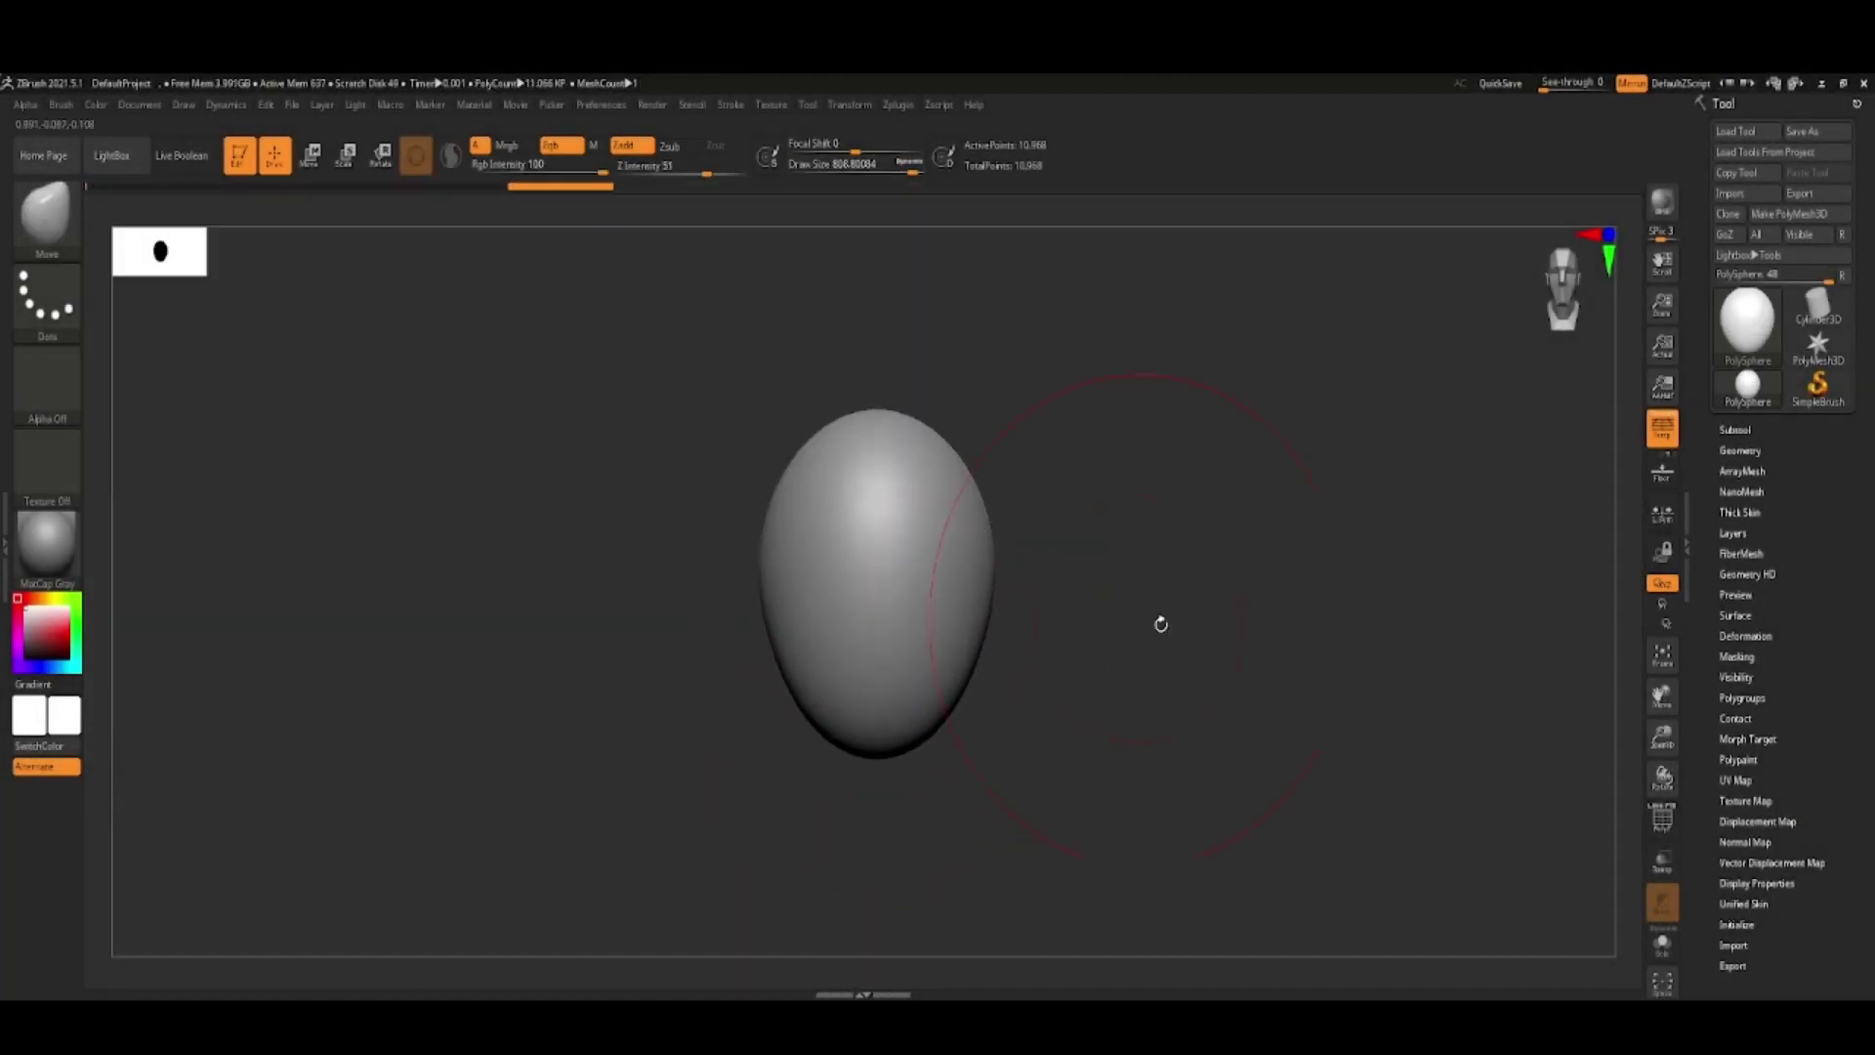
# - Stretch the PolySphere into an upright egg using Move and a masked Transpose
pyautogui.moveTo(1160, 624); pyautogui.dragTo(974, 619)
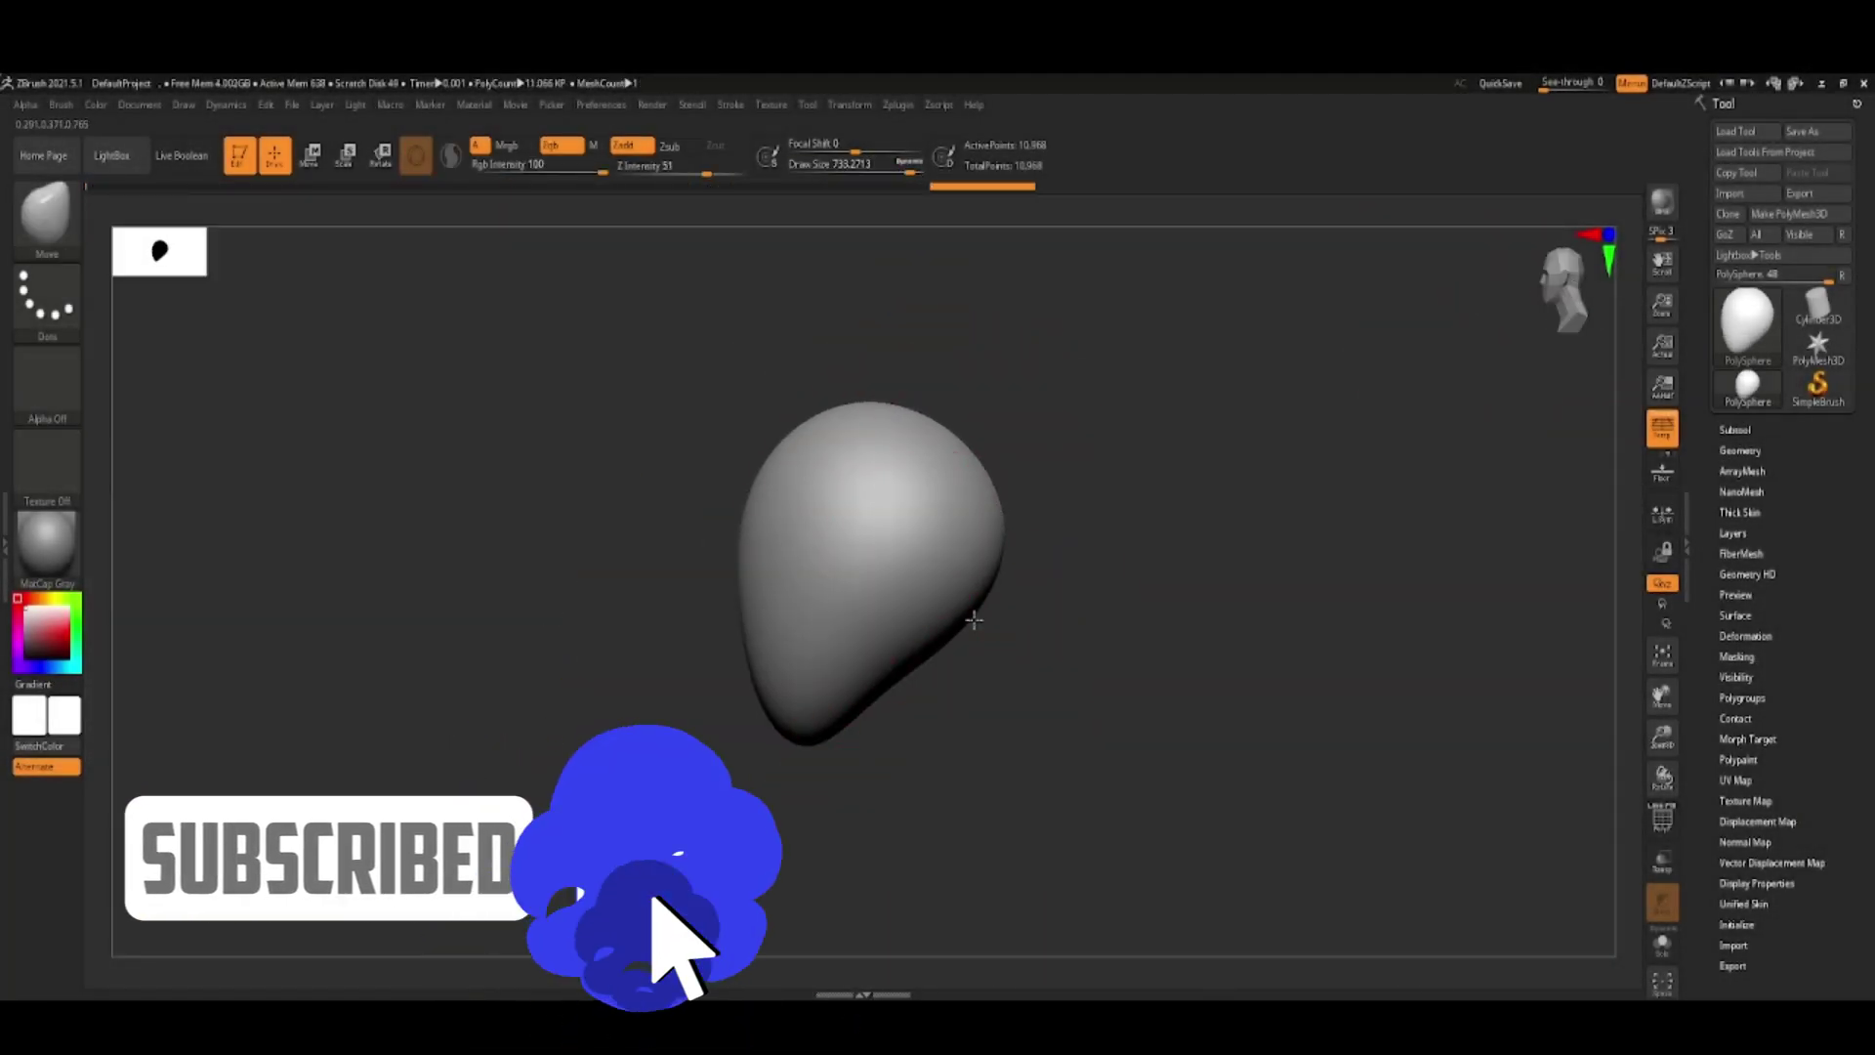
pyautogui.click(1596, 303)
pyautogui.keyDown('ctrl'); pyautogui.moveTo(1068, 314); pyautogui.dragTo(954, 879); pyautogui.keyUp('ctrl')
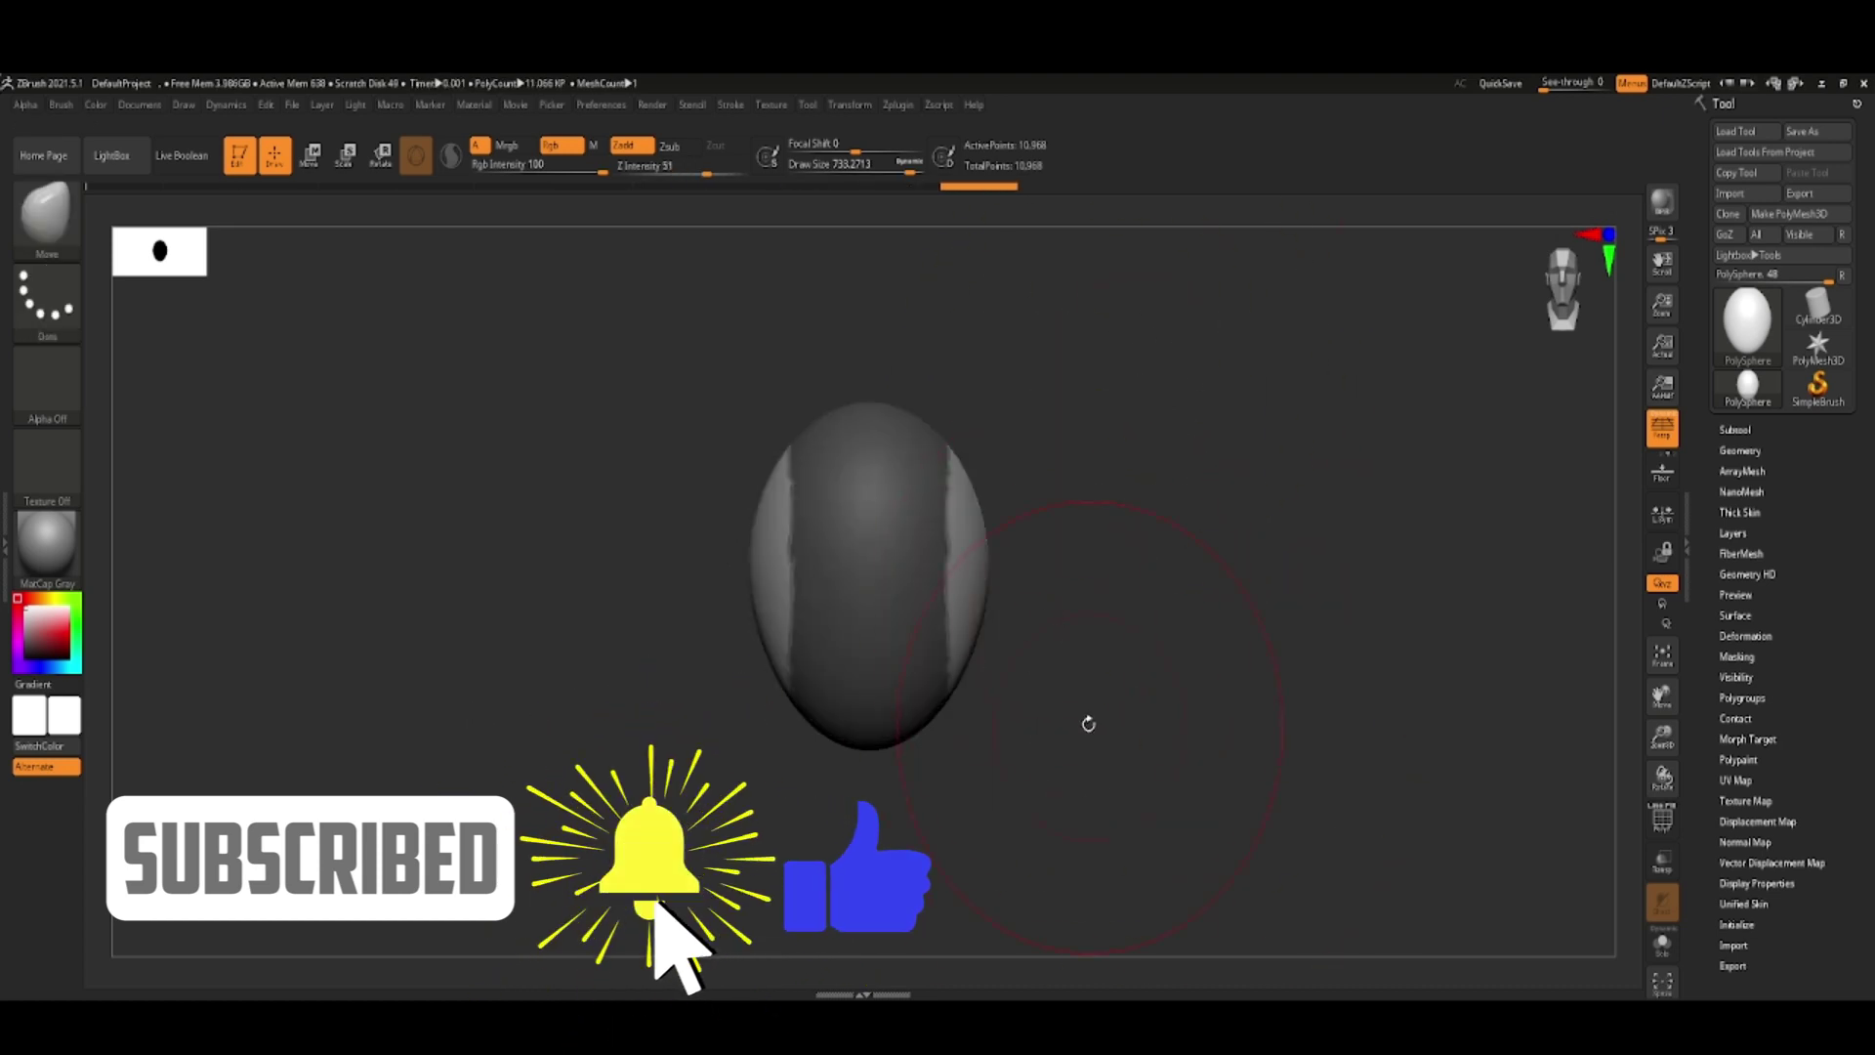
pyautogui.moveTo(1255, 425)
pyautogui.keyDown('ctrl'); pyautogui.mouseDown()
pyautogui.moveTo(946, 648)
pyautogui.moveTo(955, 701)
pyautogui.mouseUp(); pyautogui.keyUp('ctrl')
pyautogui.press('w')
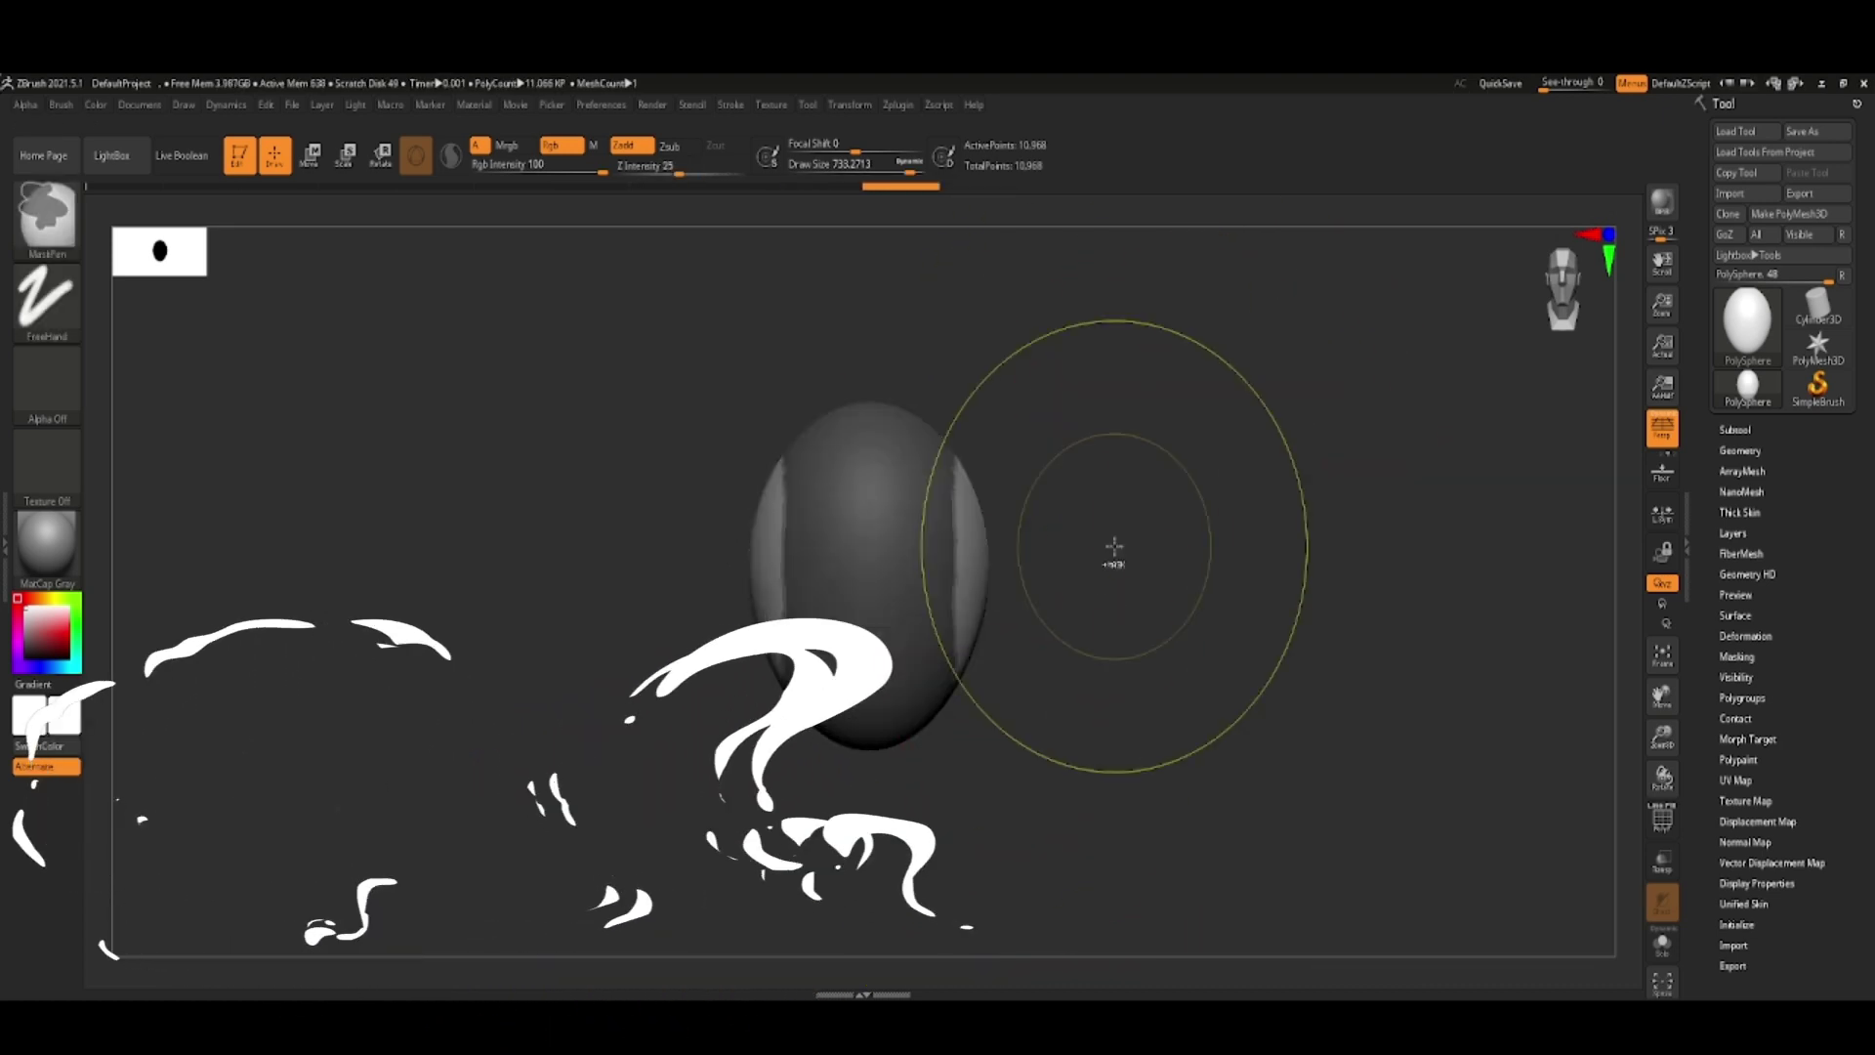
pyautogui.keyDown('ctrl'); pyautogui.click(1029, 599); pyautogui.keyUp('ctrl')
pyautogui.press('q')
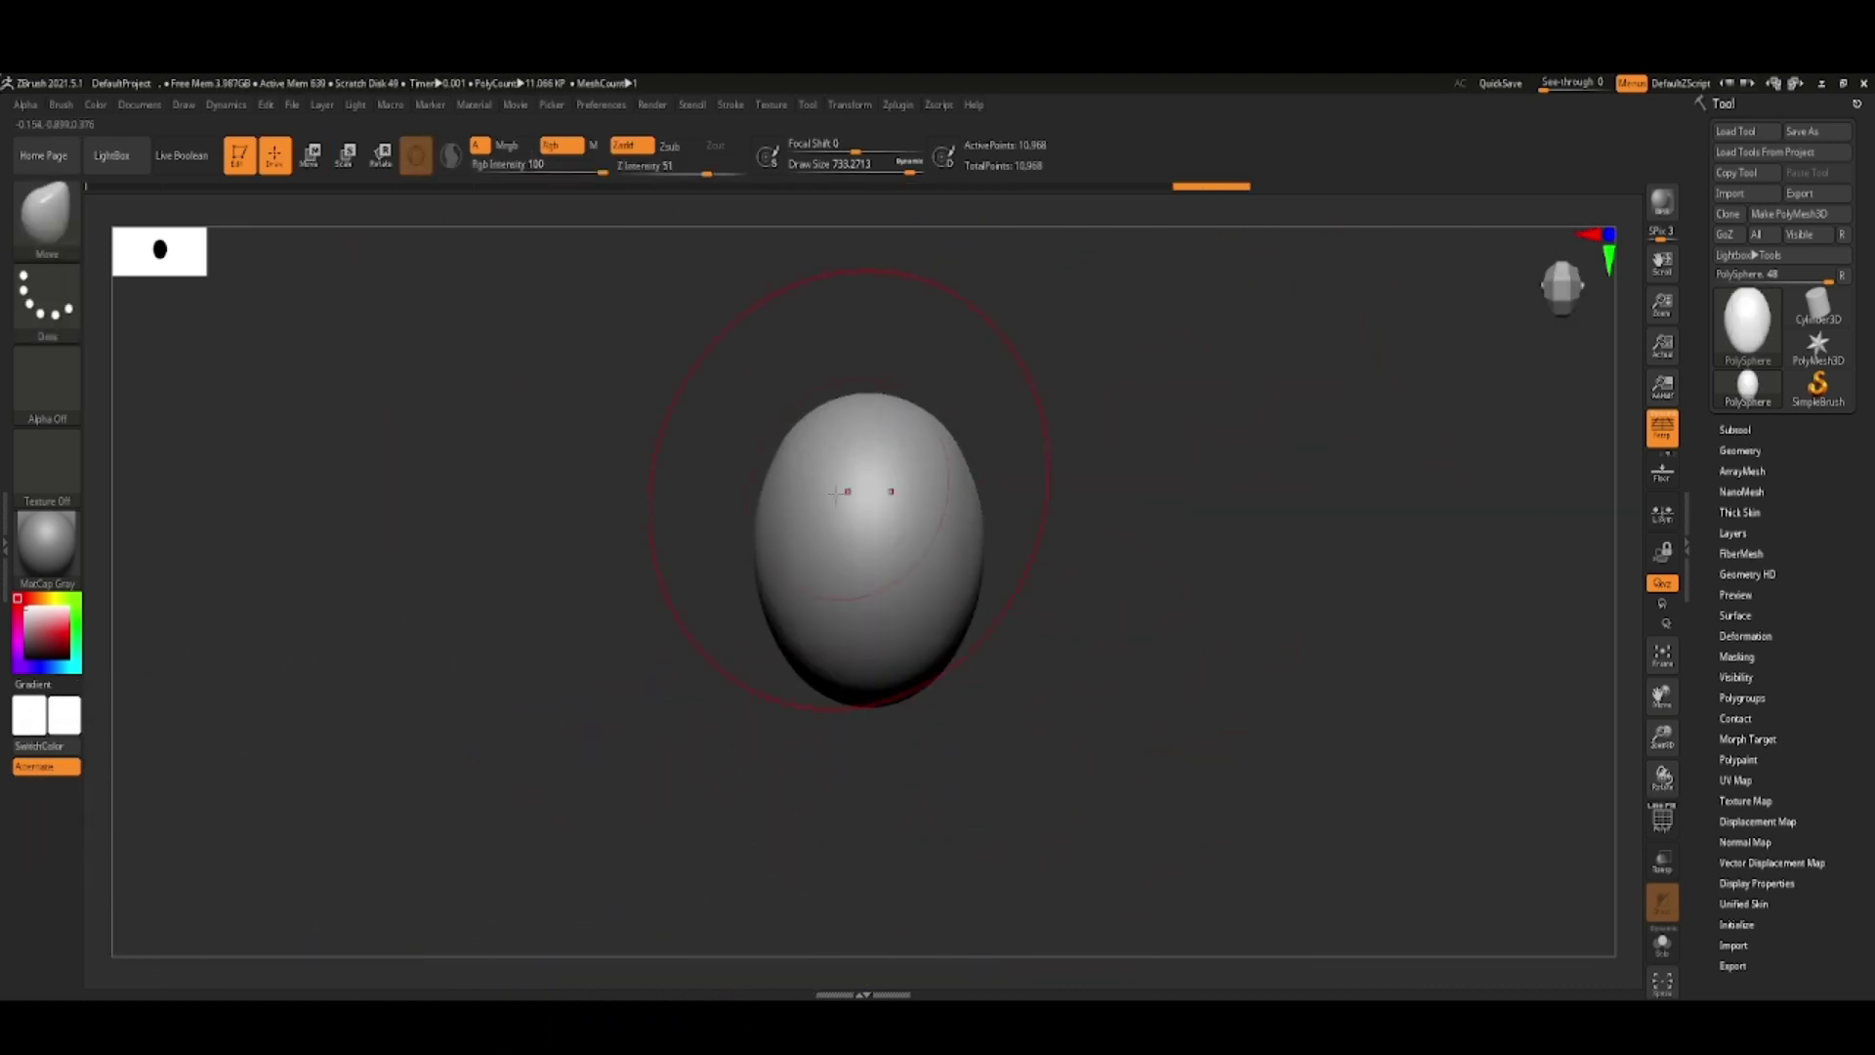
# - Switch to the Flatten brush at size 419 and view the egg end-on
pyautogui.press('b')
pyautogui.click(1267, 399)
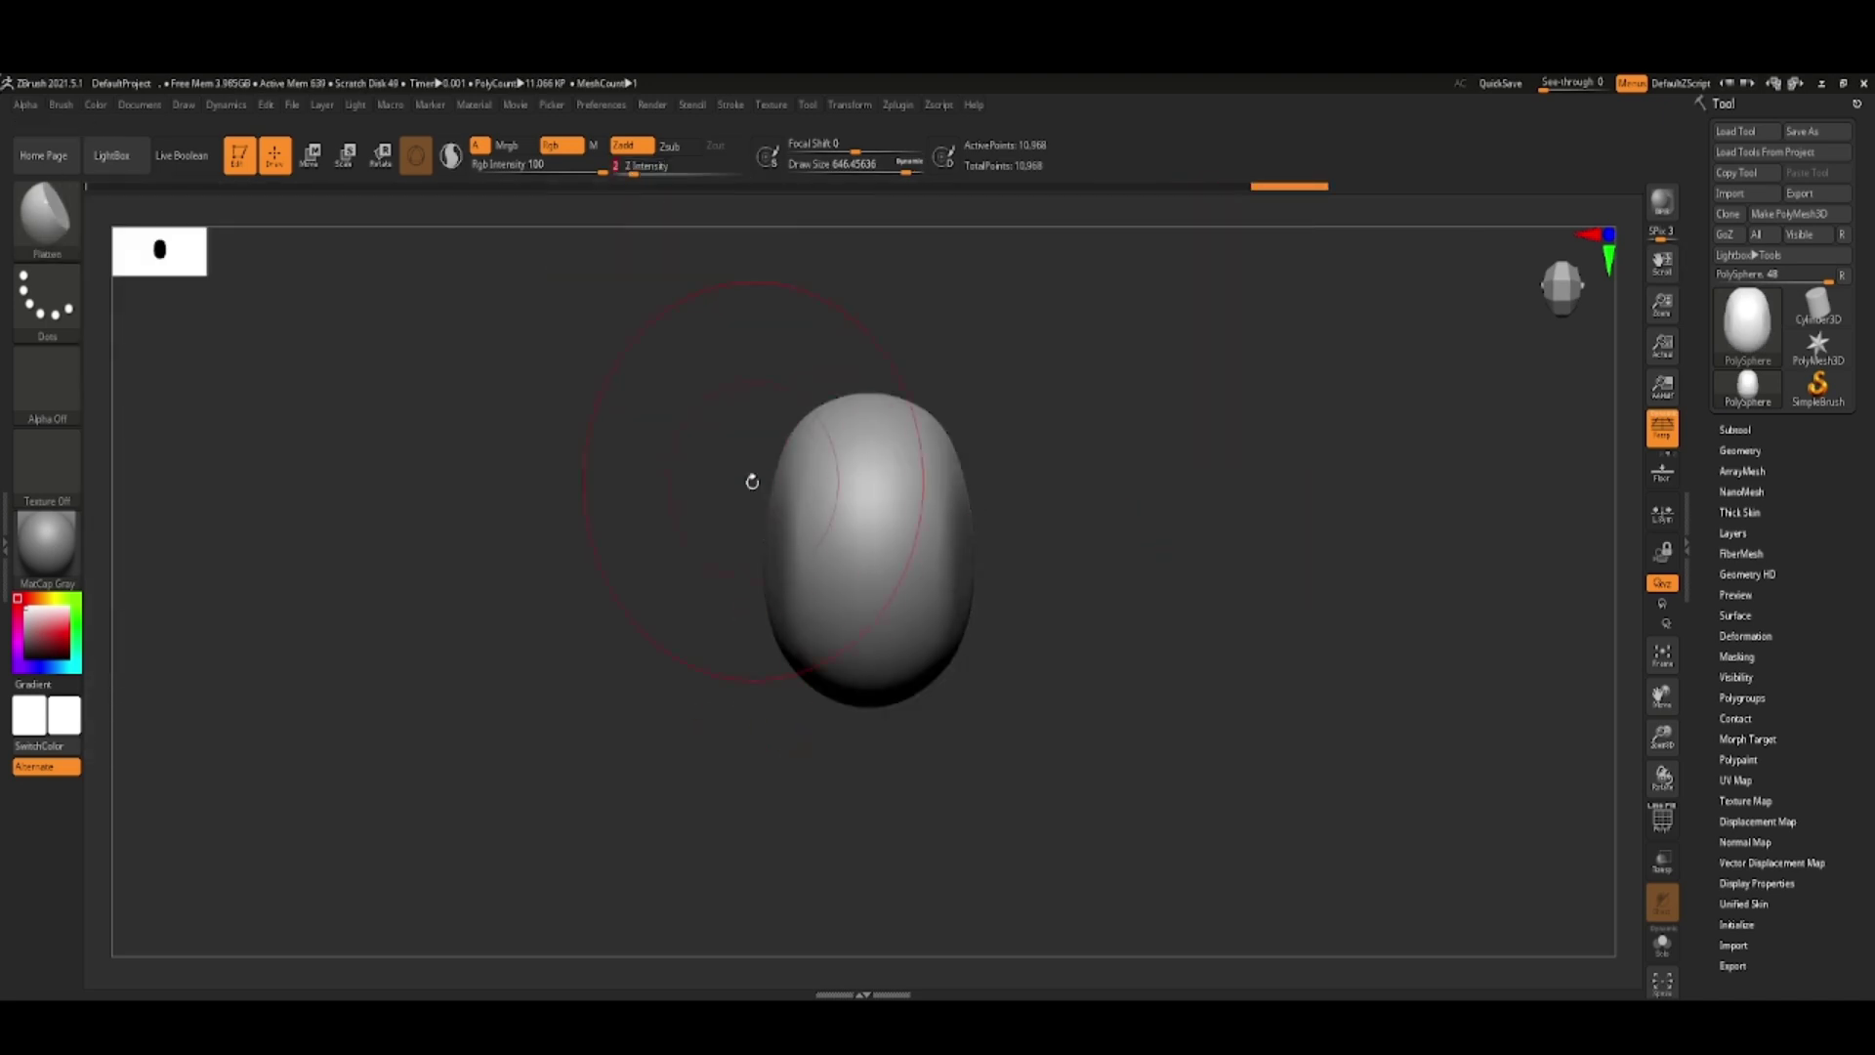
pyautogui.moveTo(1268, 448); pyautogui.dragTo(687, 779)
pyautogui.press('space')
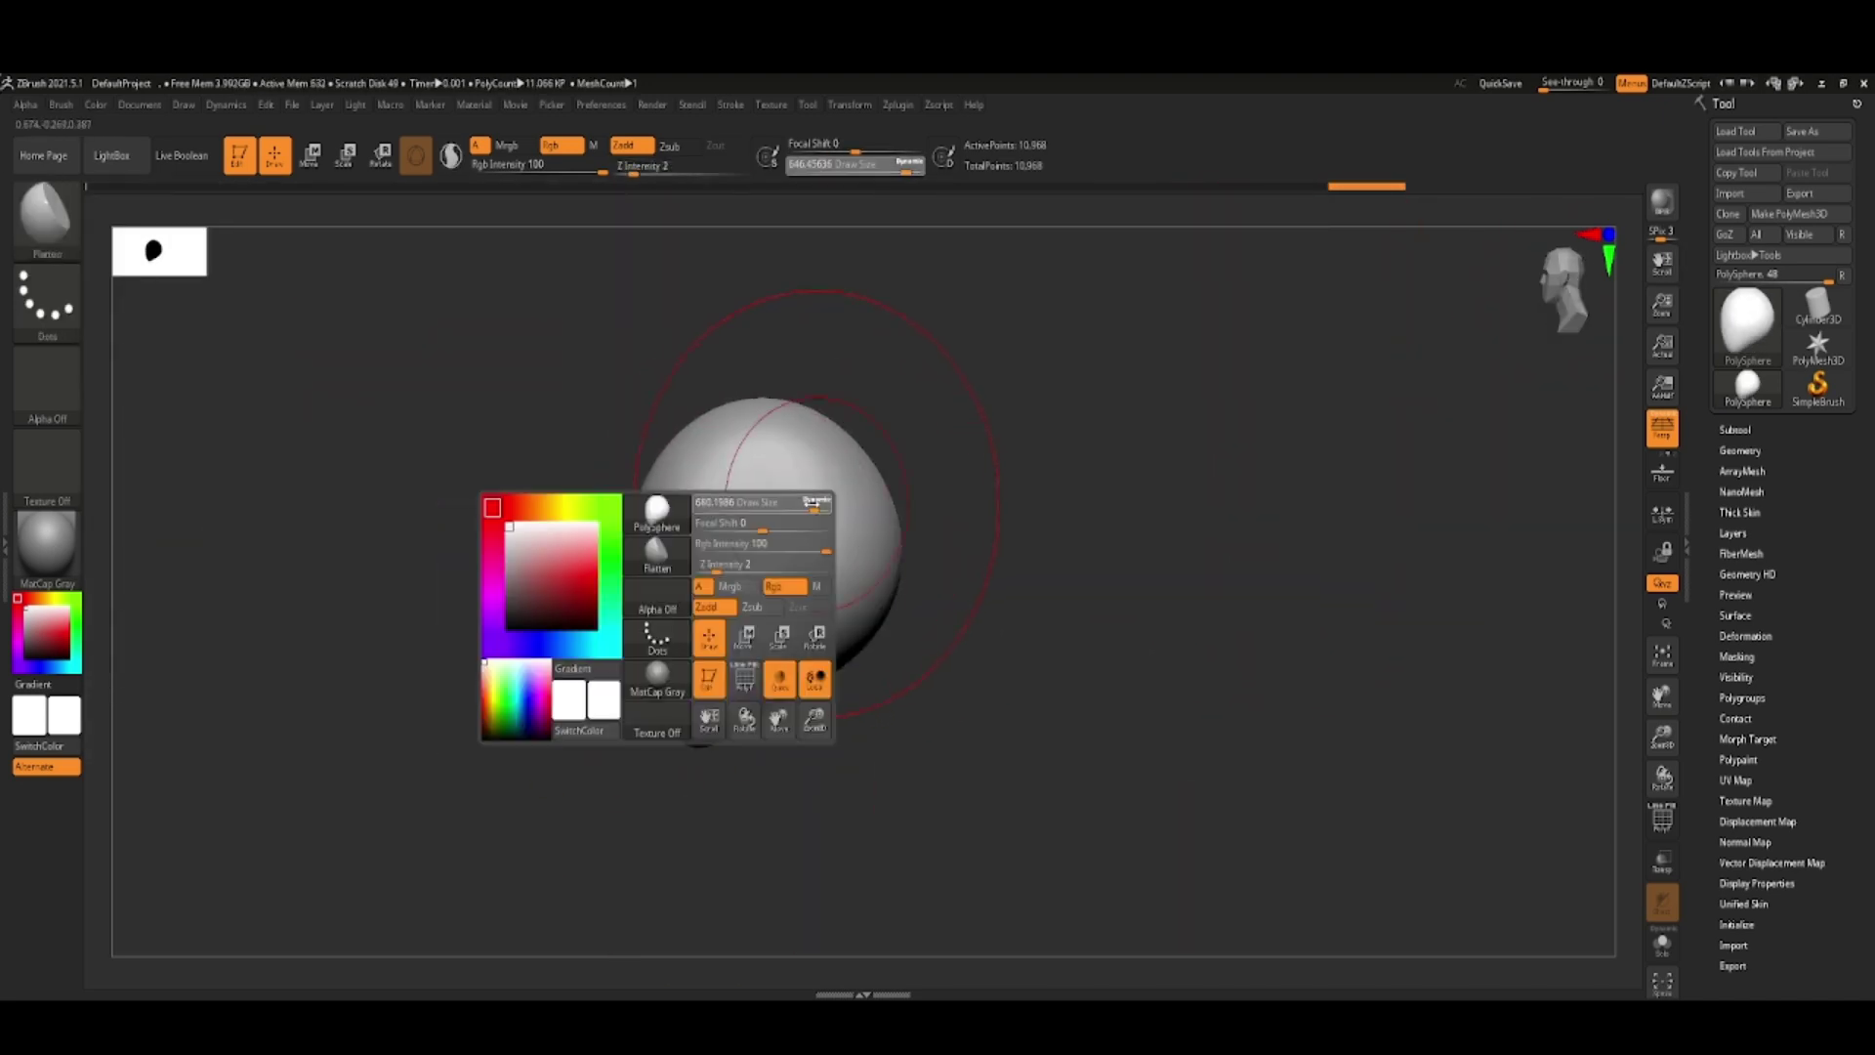
pyautogui.moveTo(812, 502); pyautogui.dragTo(776, 502)
# - Swap between Move and Flatten brushes and turn the egg back upright
pyautogui.press('b')
pyautogui.press('m')
pyautogui.press('v')
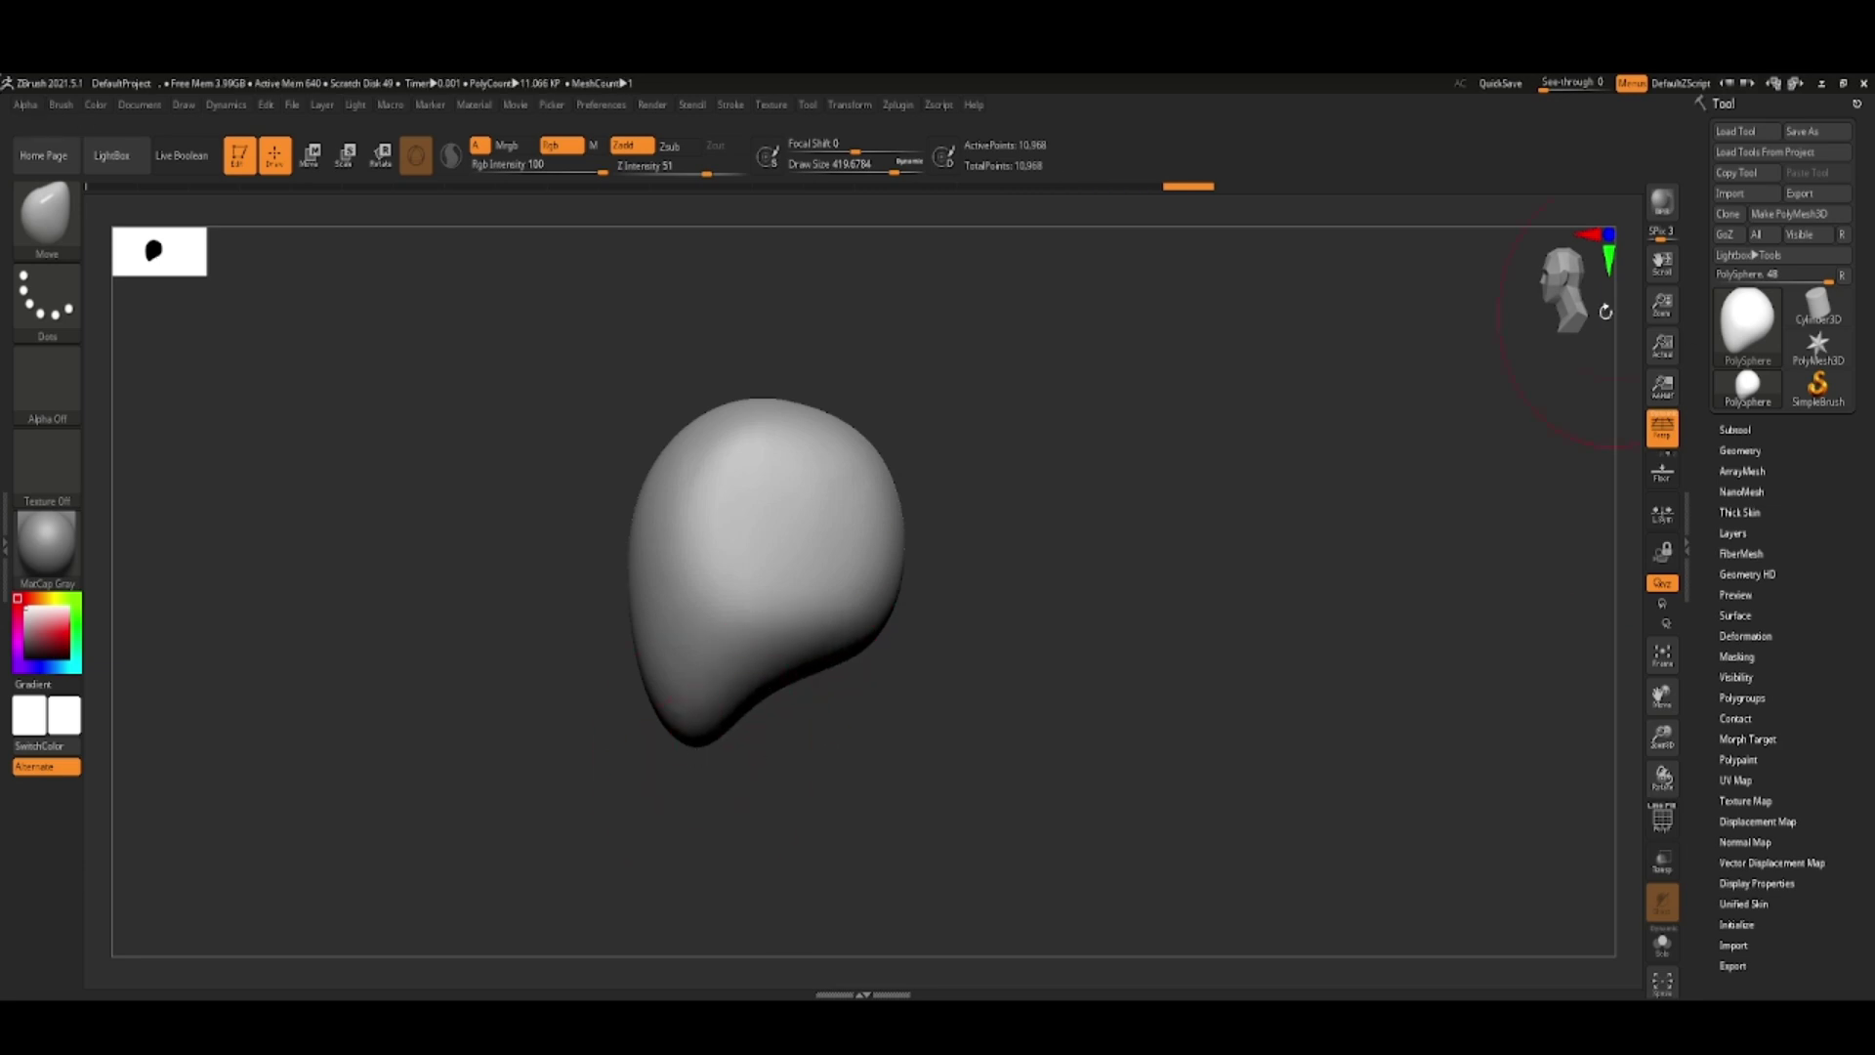
pyautogui.press('b')
pyautogui.press('f')
pyautogui.press('l')
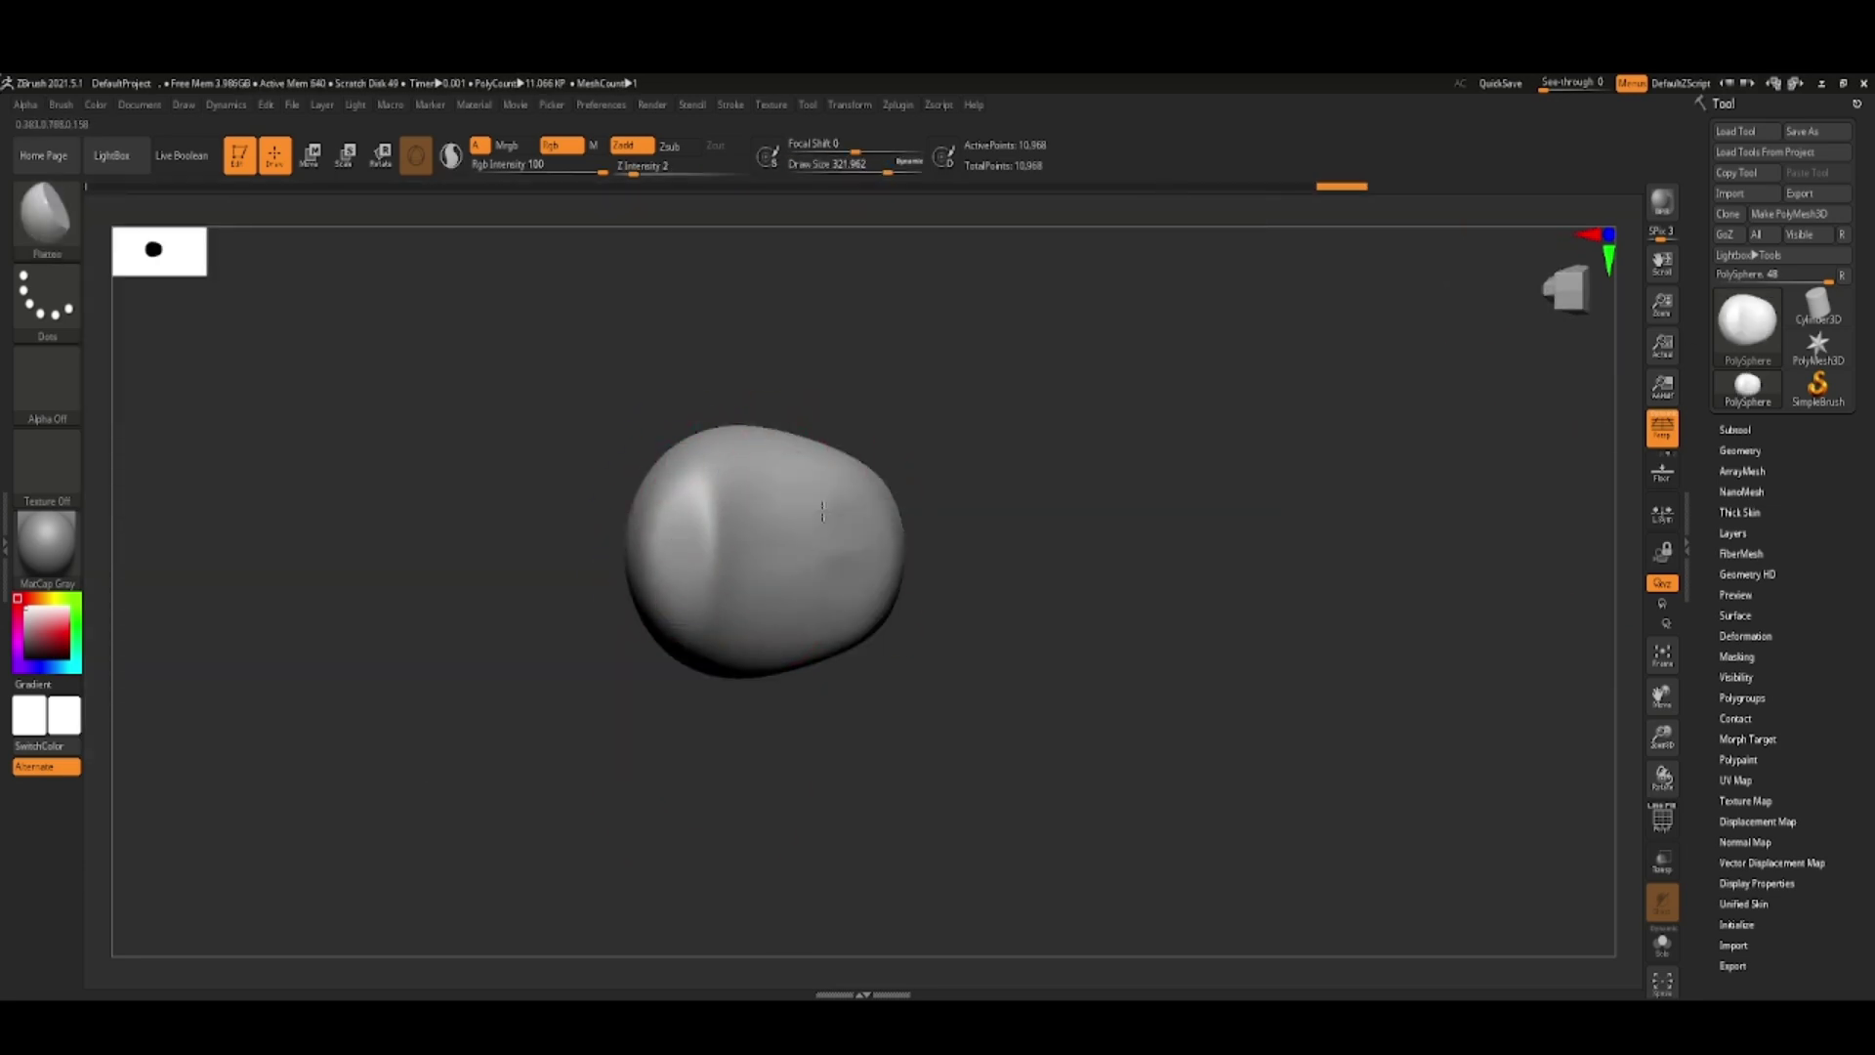
pyautogui.moveTo(1074, 586)
pyautogui.mouseDown()
pyautogui.moveTo(1423, 540)
pyautogui.moveTo(1270, 440)
pyautogui.mouseUp()
# - Set the Move brush to size 496 and check the egg's shape
pyautogui.press('b')
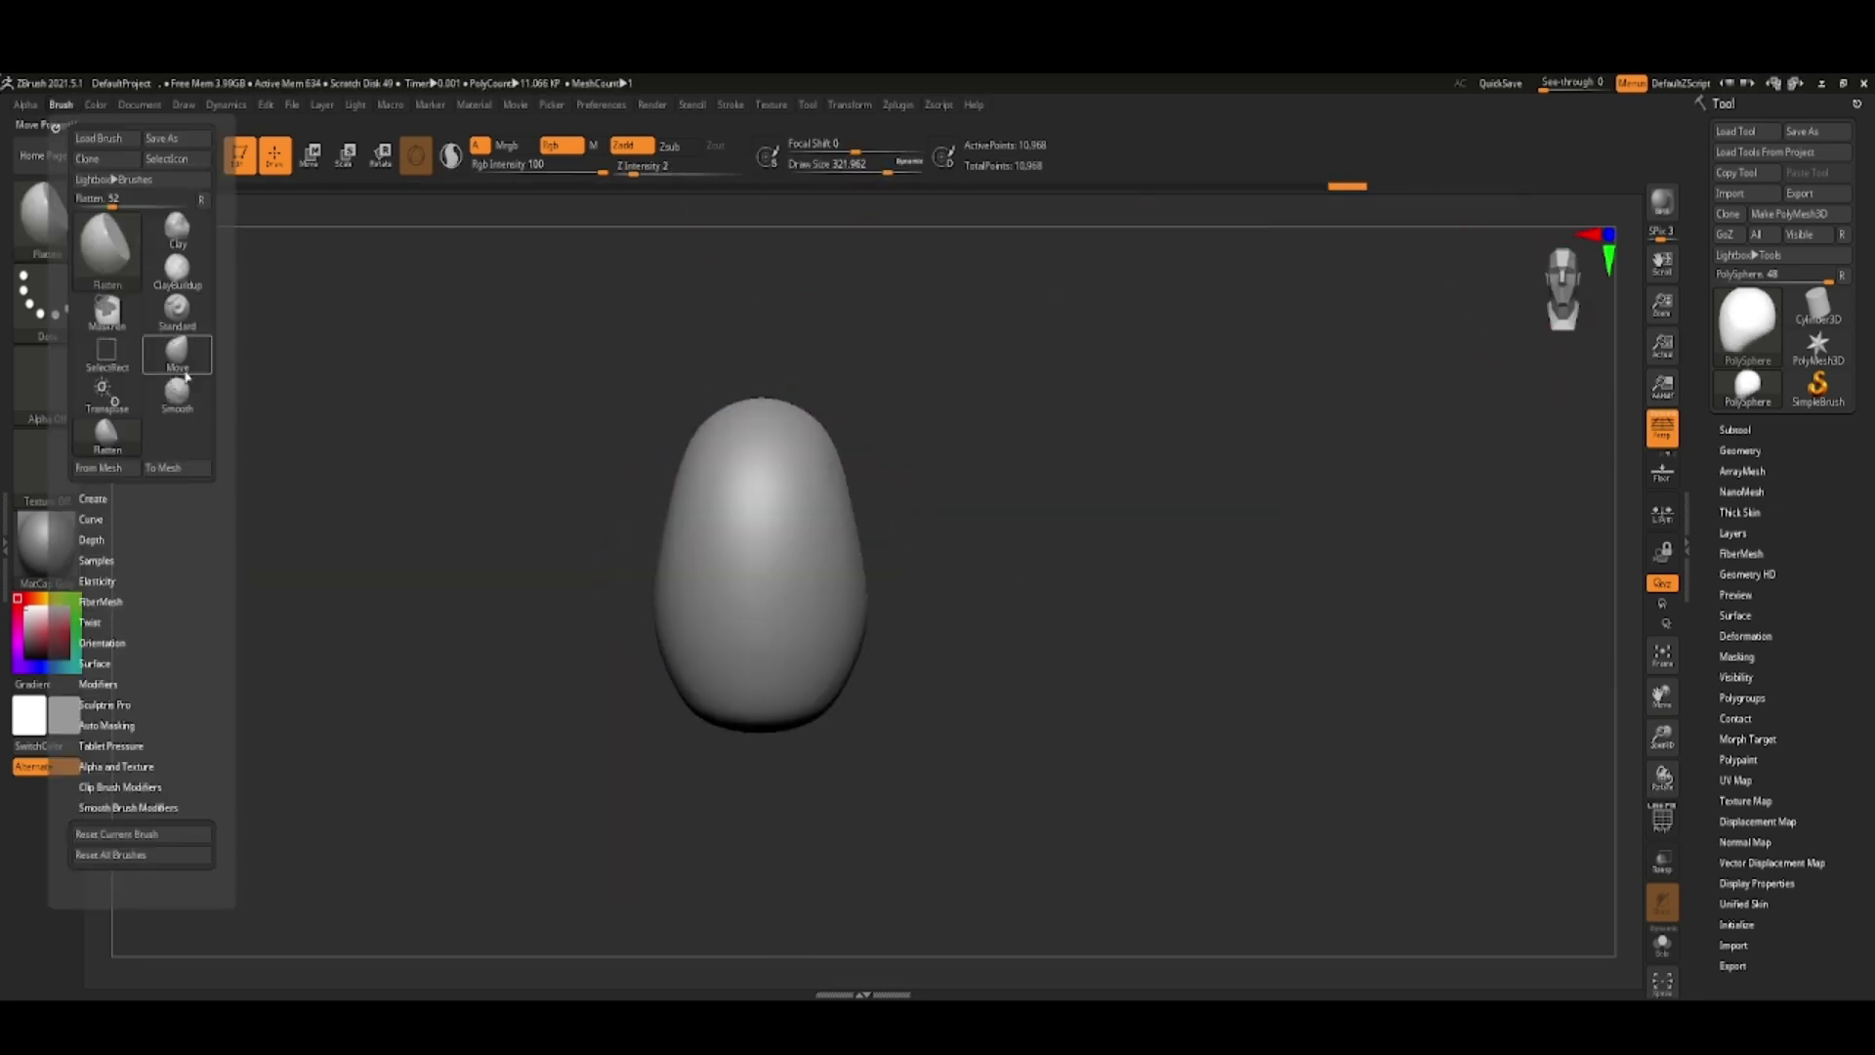
pyautogui.press('m')
pyautogui.press('v')
pyautogui.press('space')
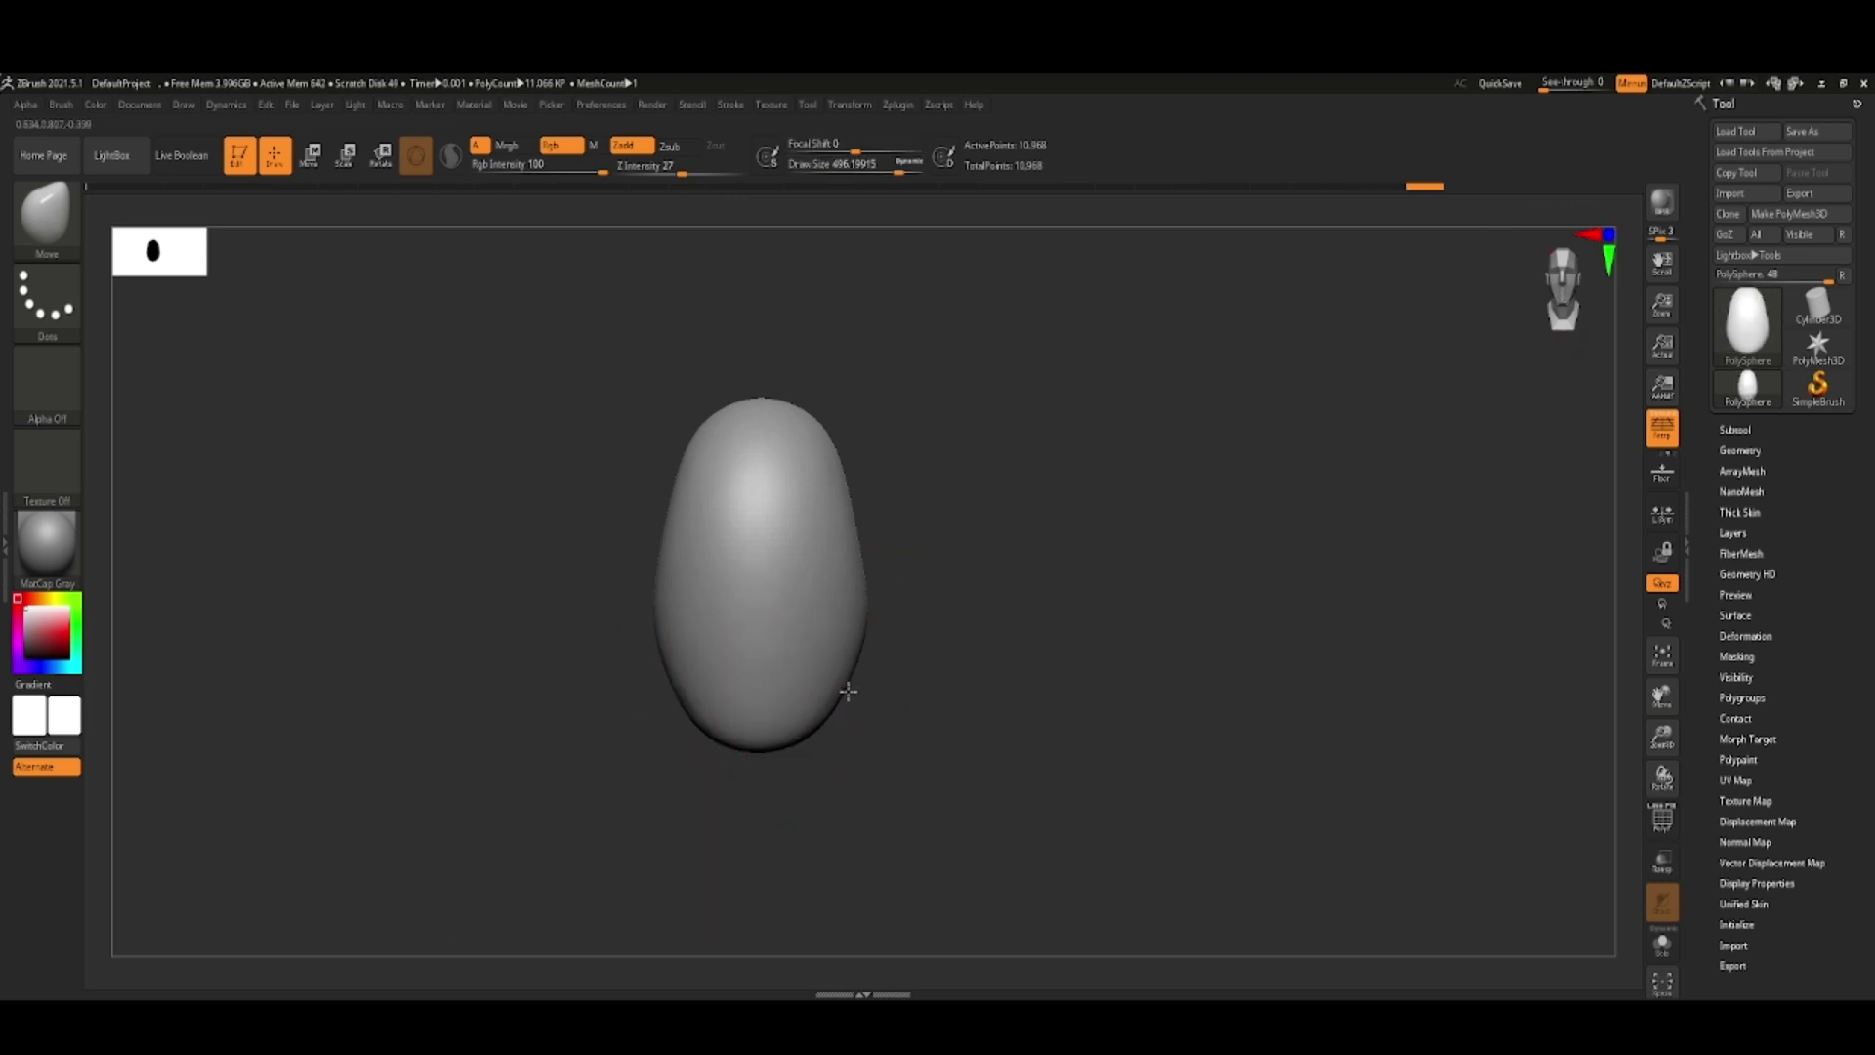
pyautogui.moveTo(850, 683); pyautogui.dragTo(1000, 639)
pyautogui.moveTo(873, 437); pyautogui.dragTo(997, 536)
# - Carve a brow crease across the upper face with DamStandard
pyautogui.press('b')
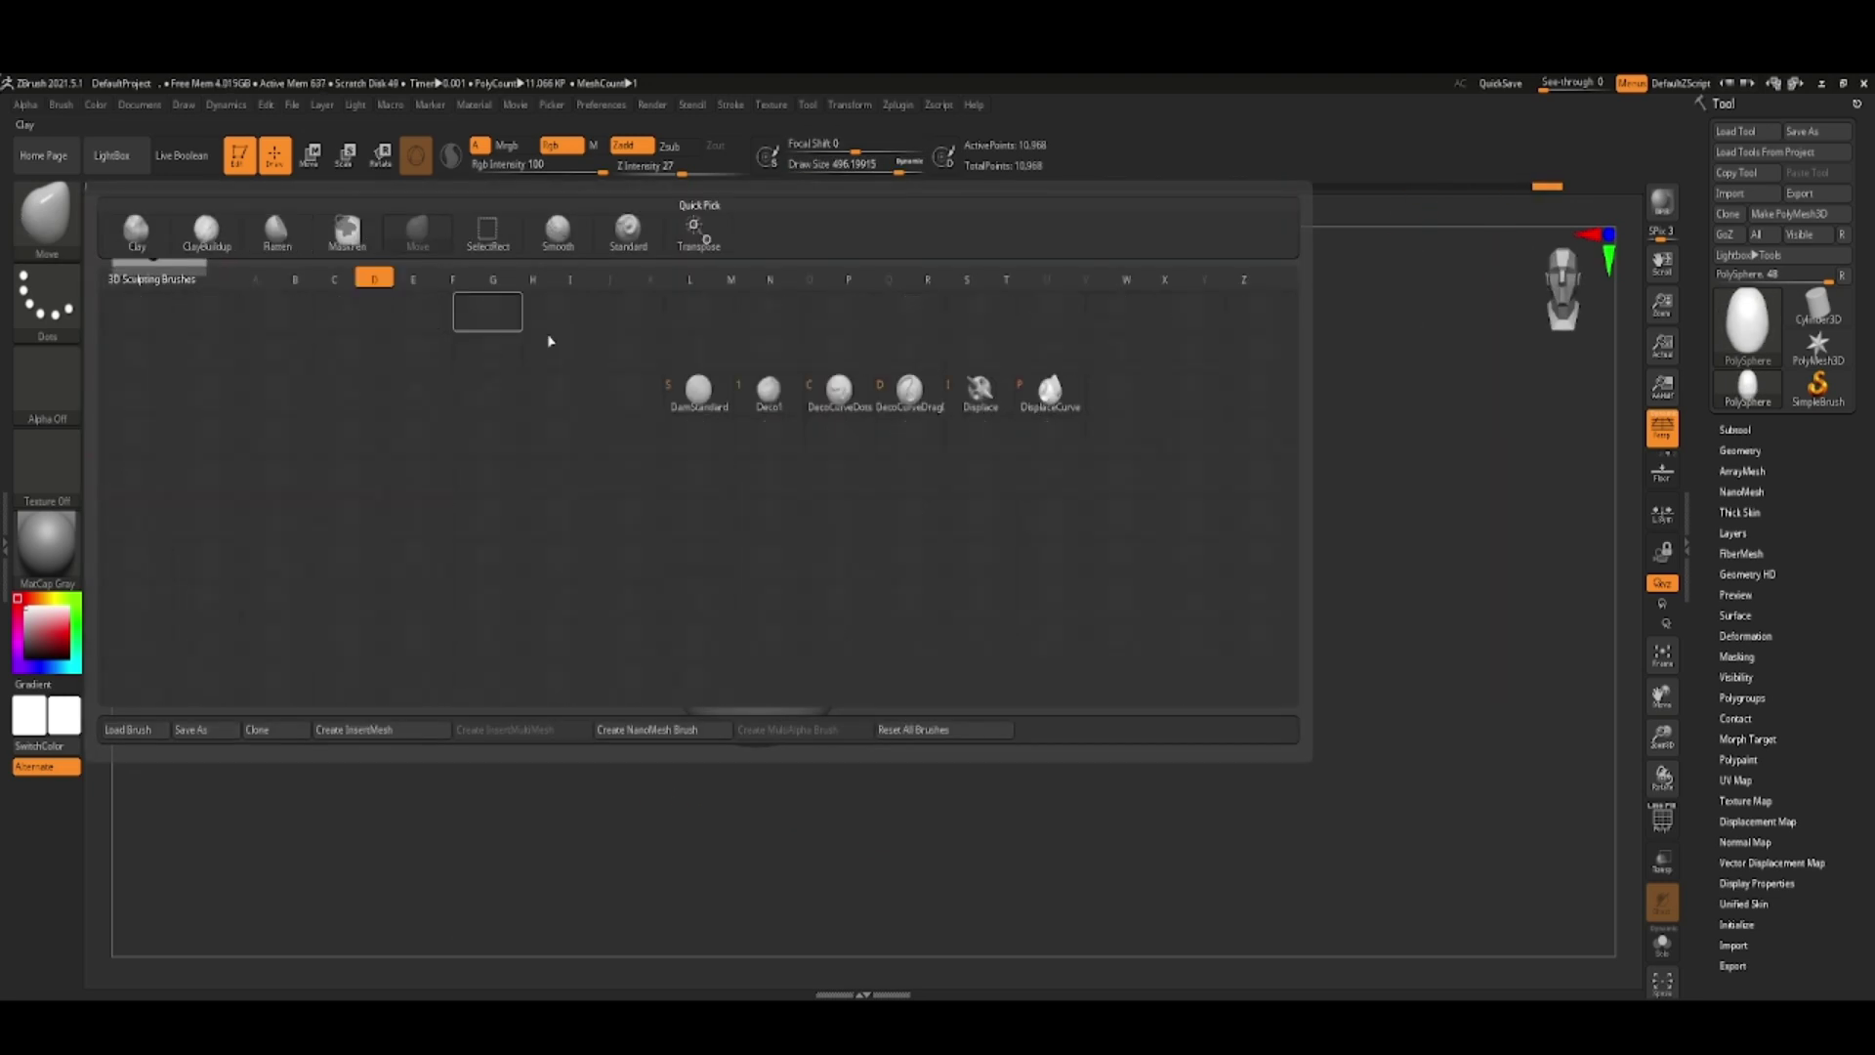
pyautogui.press('d')
pyautogui.press('s')
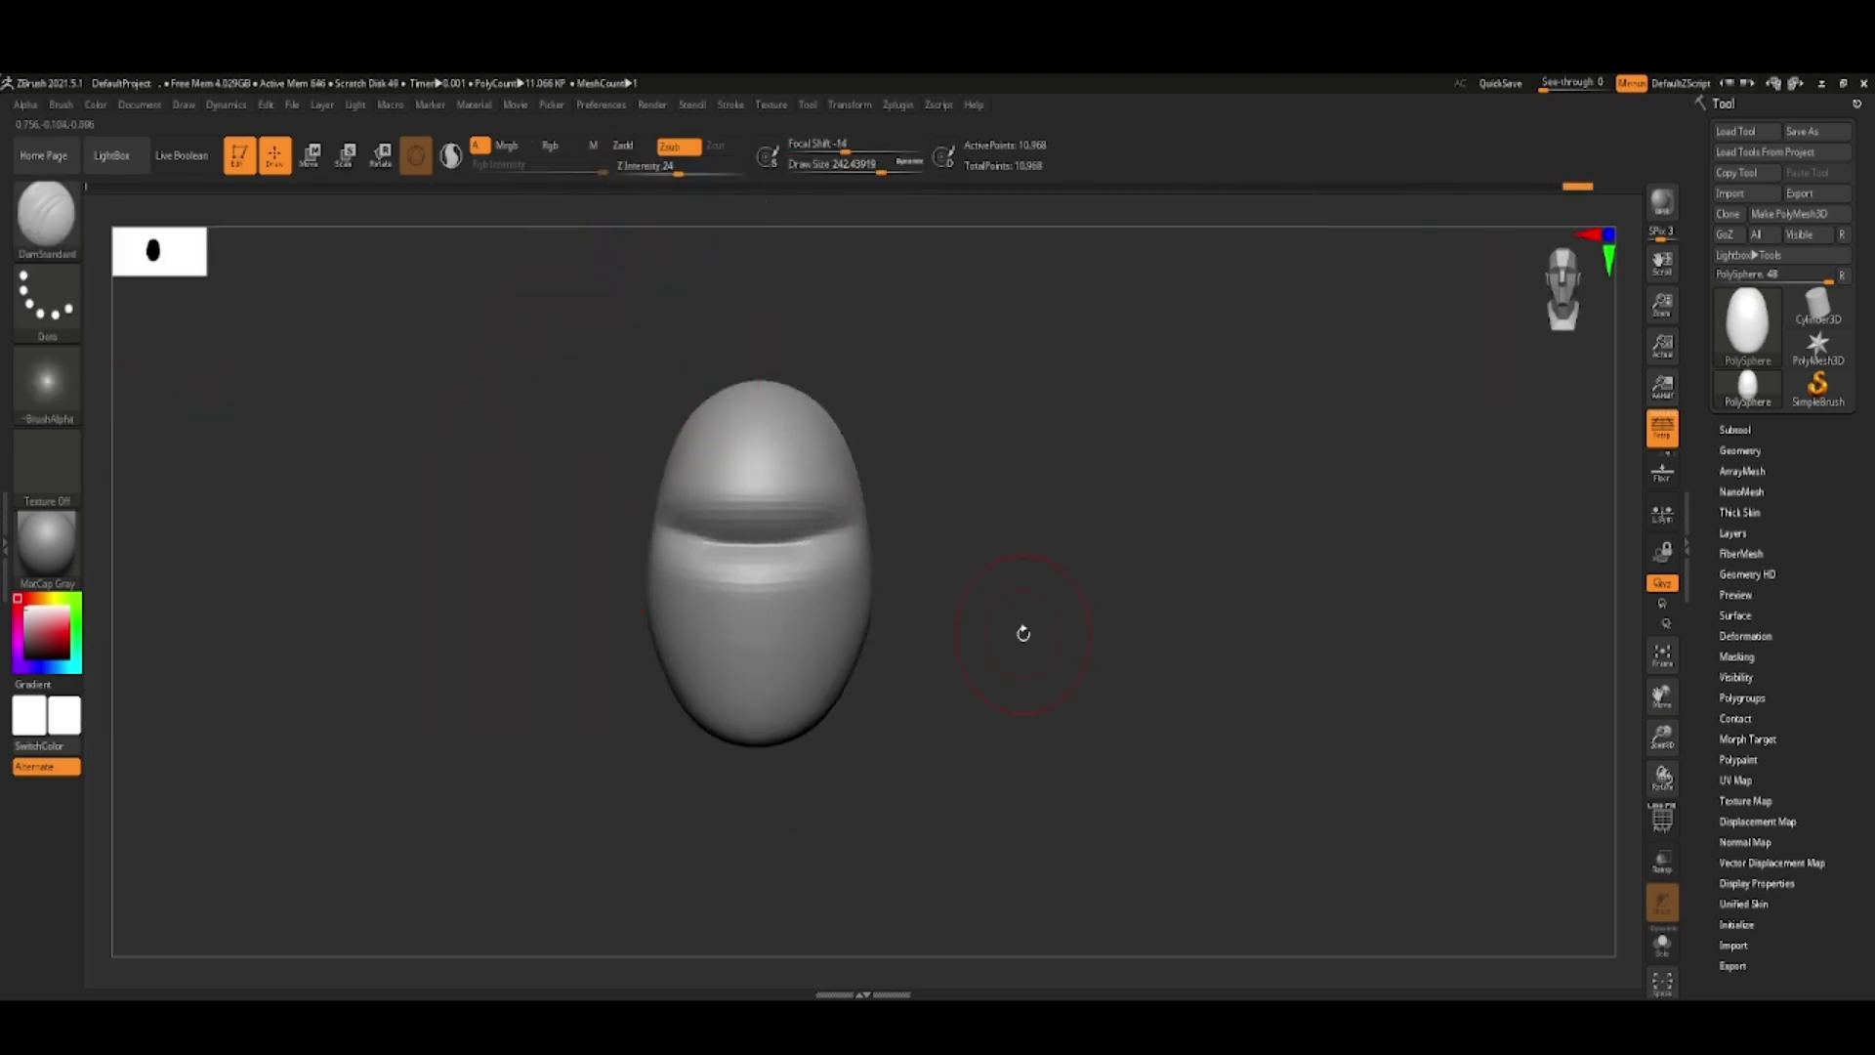
pyautogui.moveTo(1024, 633); pyautogui.dragTo(1563, 293)
pyautogui.click(1563, 293)
# - Flatten the eye sockets, then refine the eye area with the Standard brush
pyautogui.press('b')
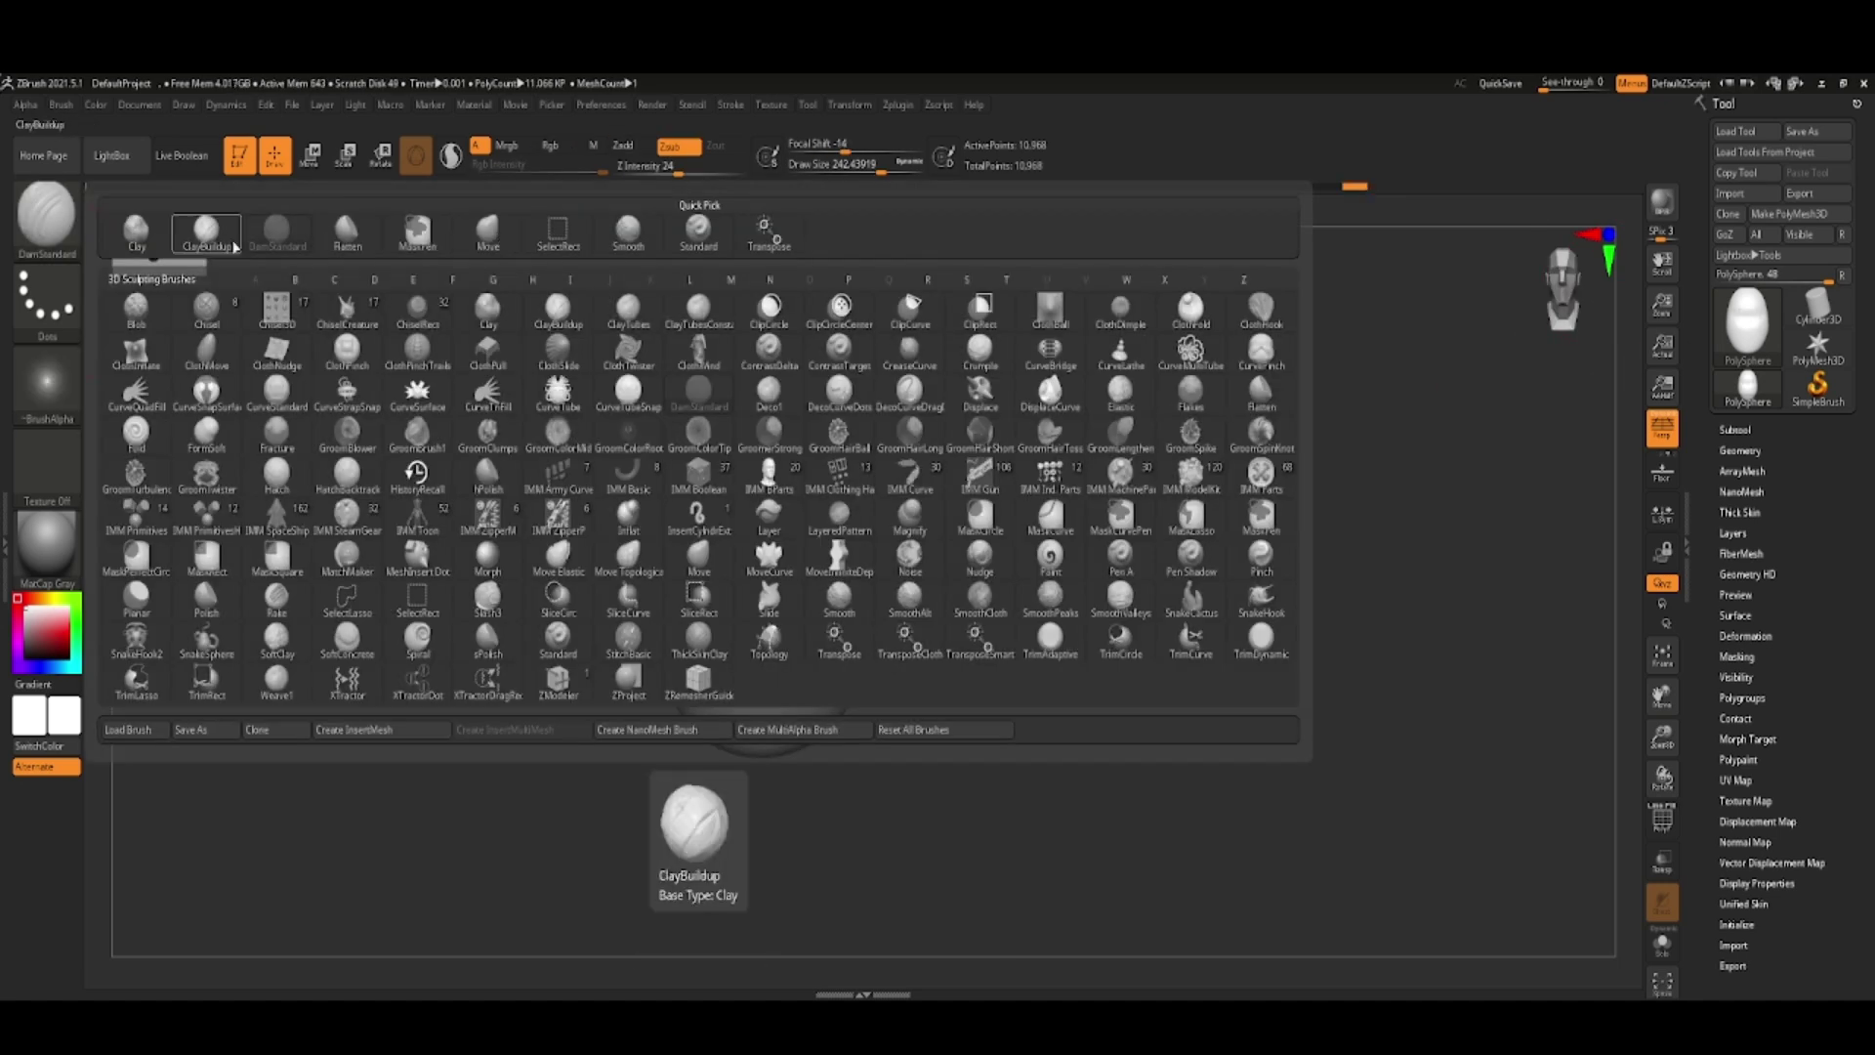
pyautogui.press('f')
pyautogui.press('l')
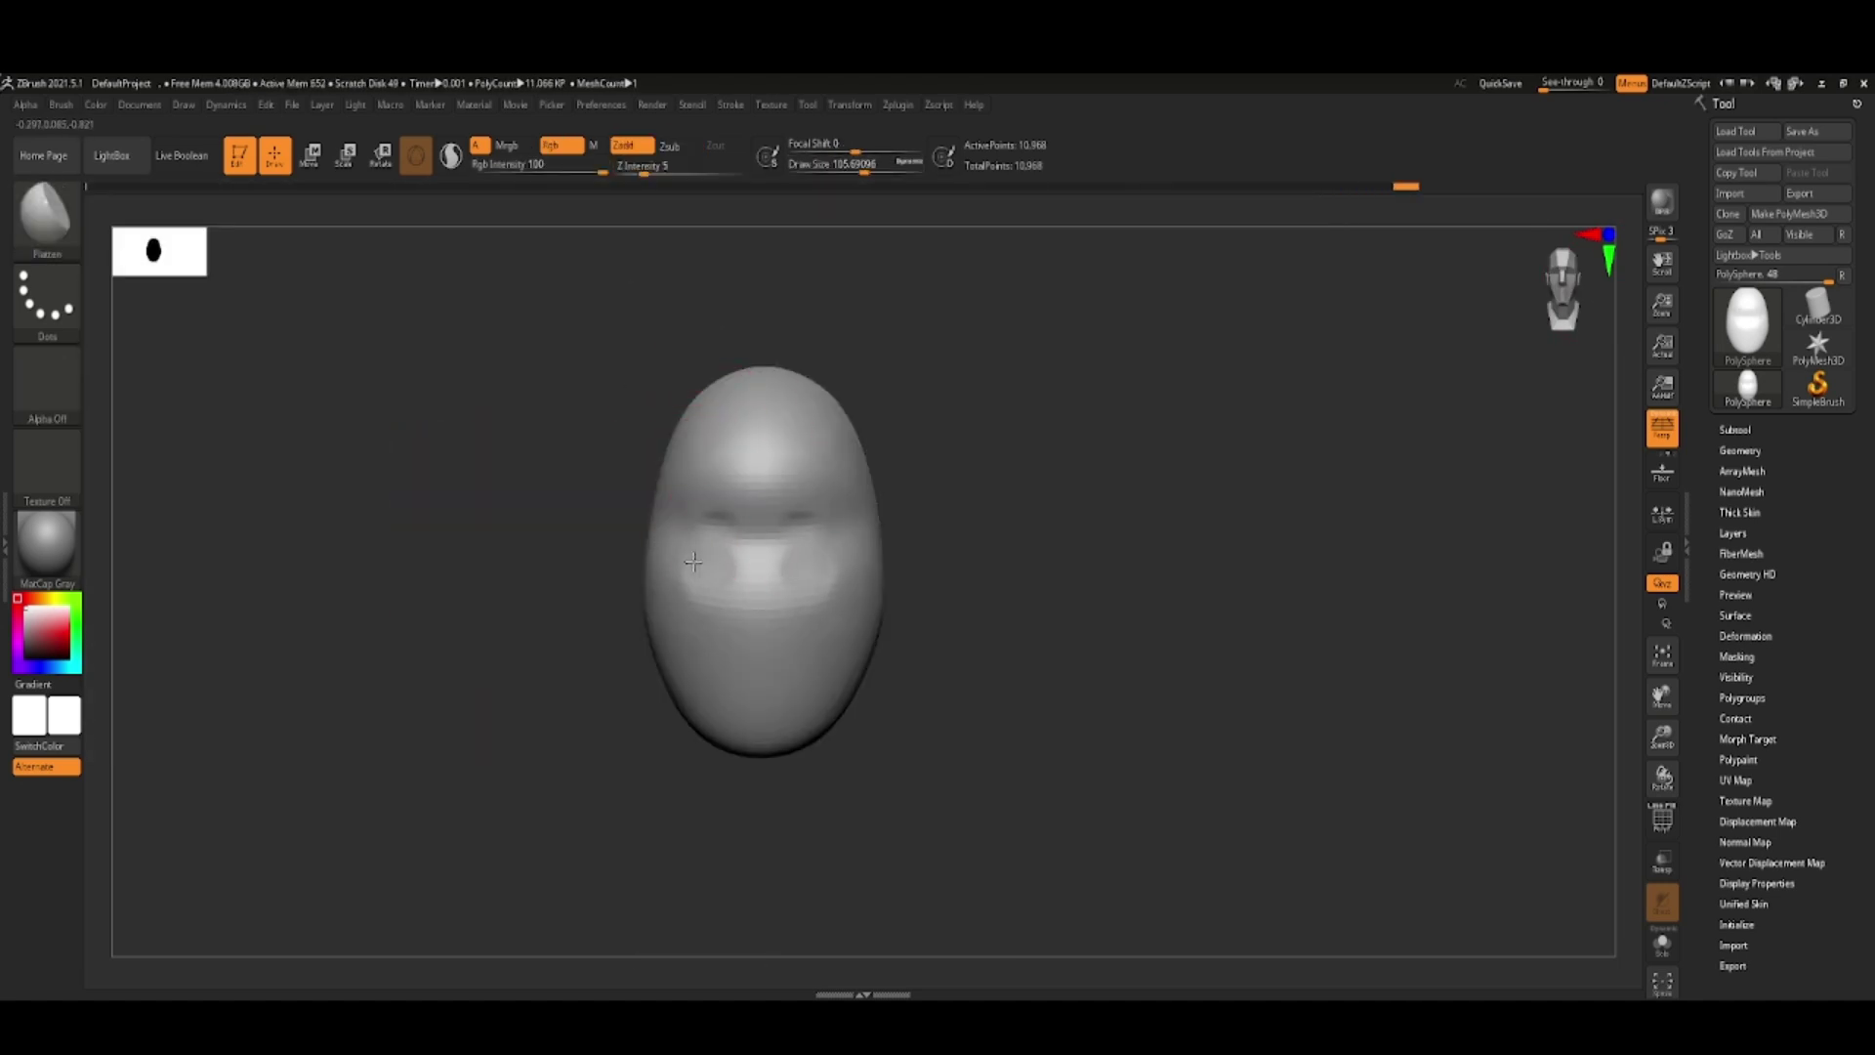
pyautogui.moveTo(692, 562); pyautogui.dragTo(832, 522)
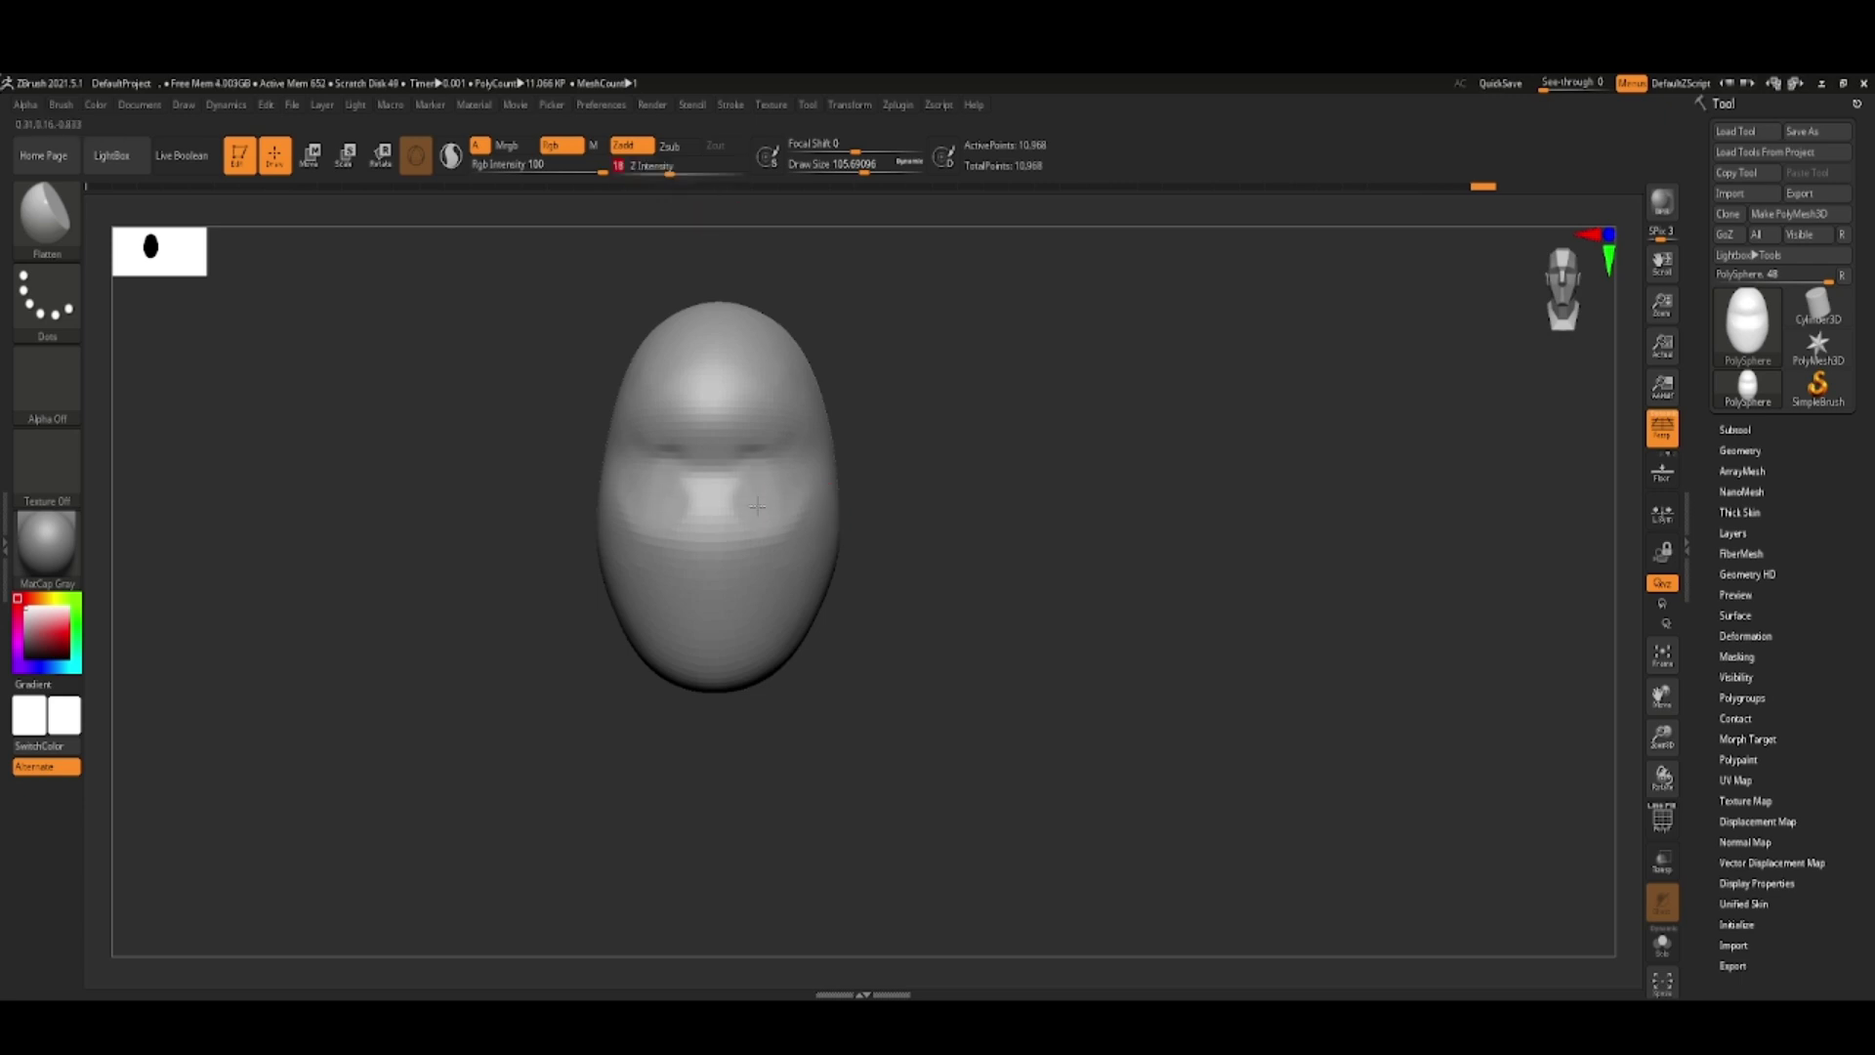
pyautogui.press('b')
pyautogui.press('s')
pyautogui.press('t')
pyautogui.keyDown('shift'); pyautogui.moveTo(977, 547); pyautogui.dragTo(691, 507); pyautogui.keyUp('shift')
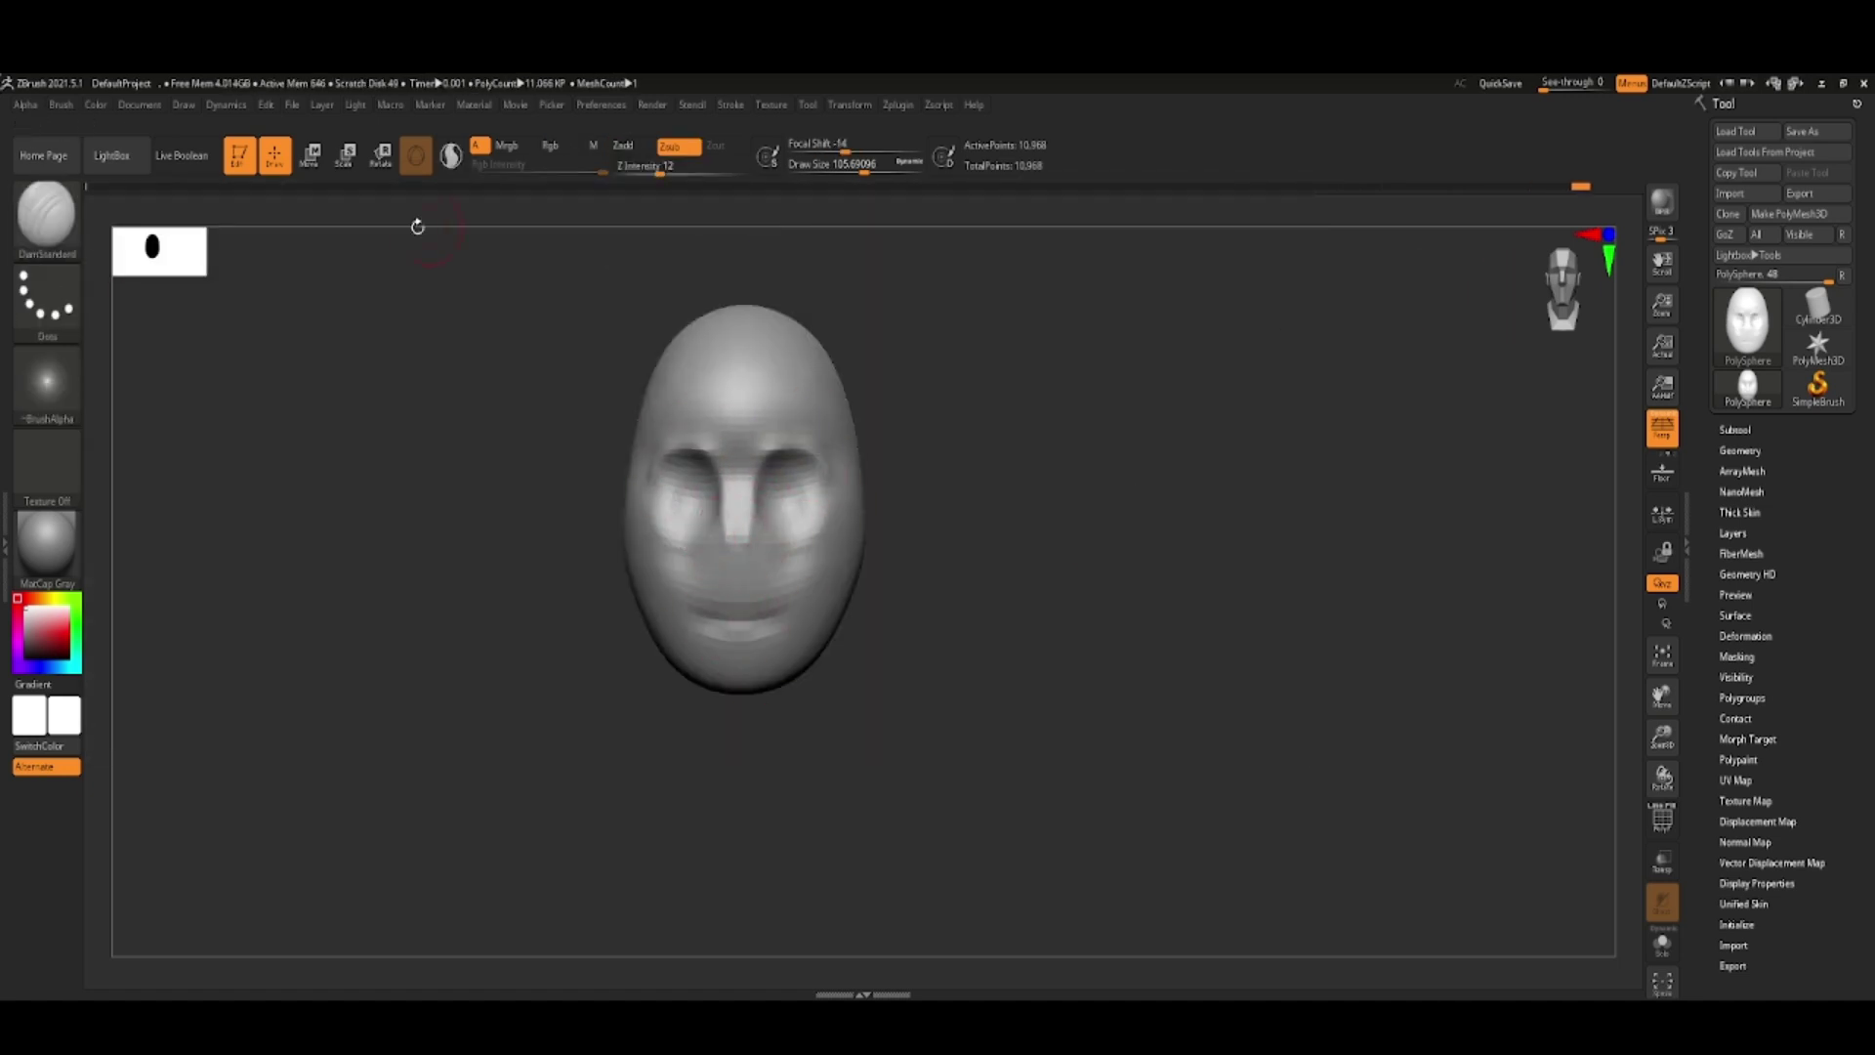
# - Flatten the side of the face and jaw in profile with a size 82.5 Flatten brush
pyautogui.press('b')
pyautogui.press('f')
pyautogui.press('l')
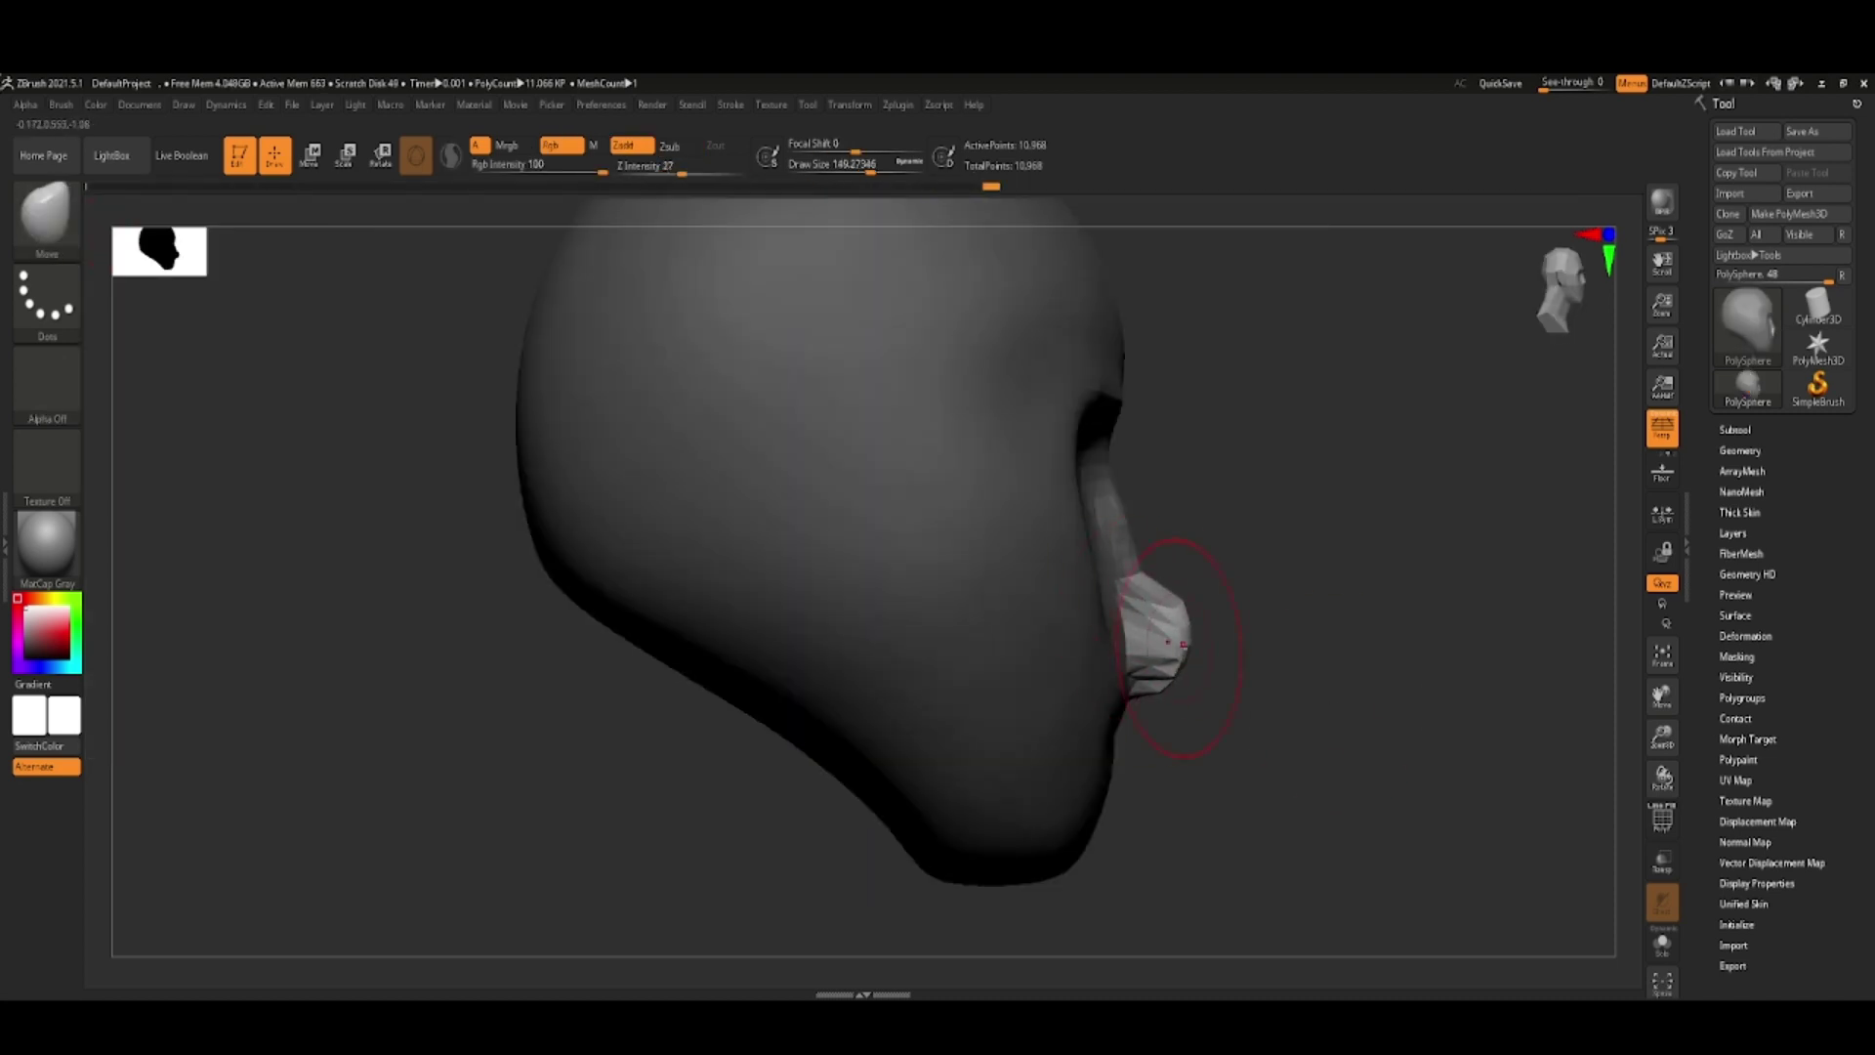
pyautogui.moveTo(1177, 645); pyautogui.dragTo(1338, 742)
pyautogui.press('space')
pyautogui.moveTo(972, 525)
pyautogui.mouseDown()
pyautogui.moveTo(941, 525)
pyautogui.moveTo(952, 487)
pyautogui.mouseUp()
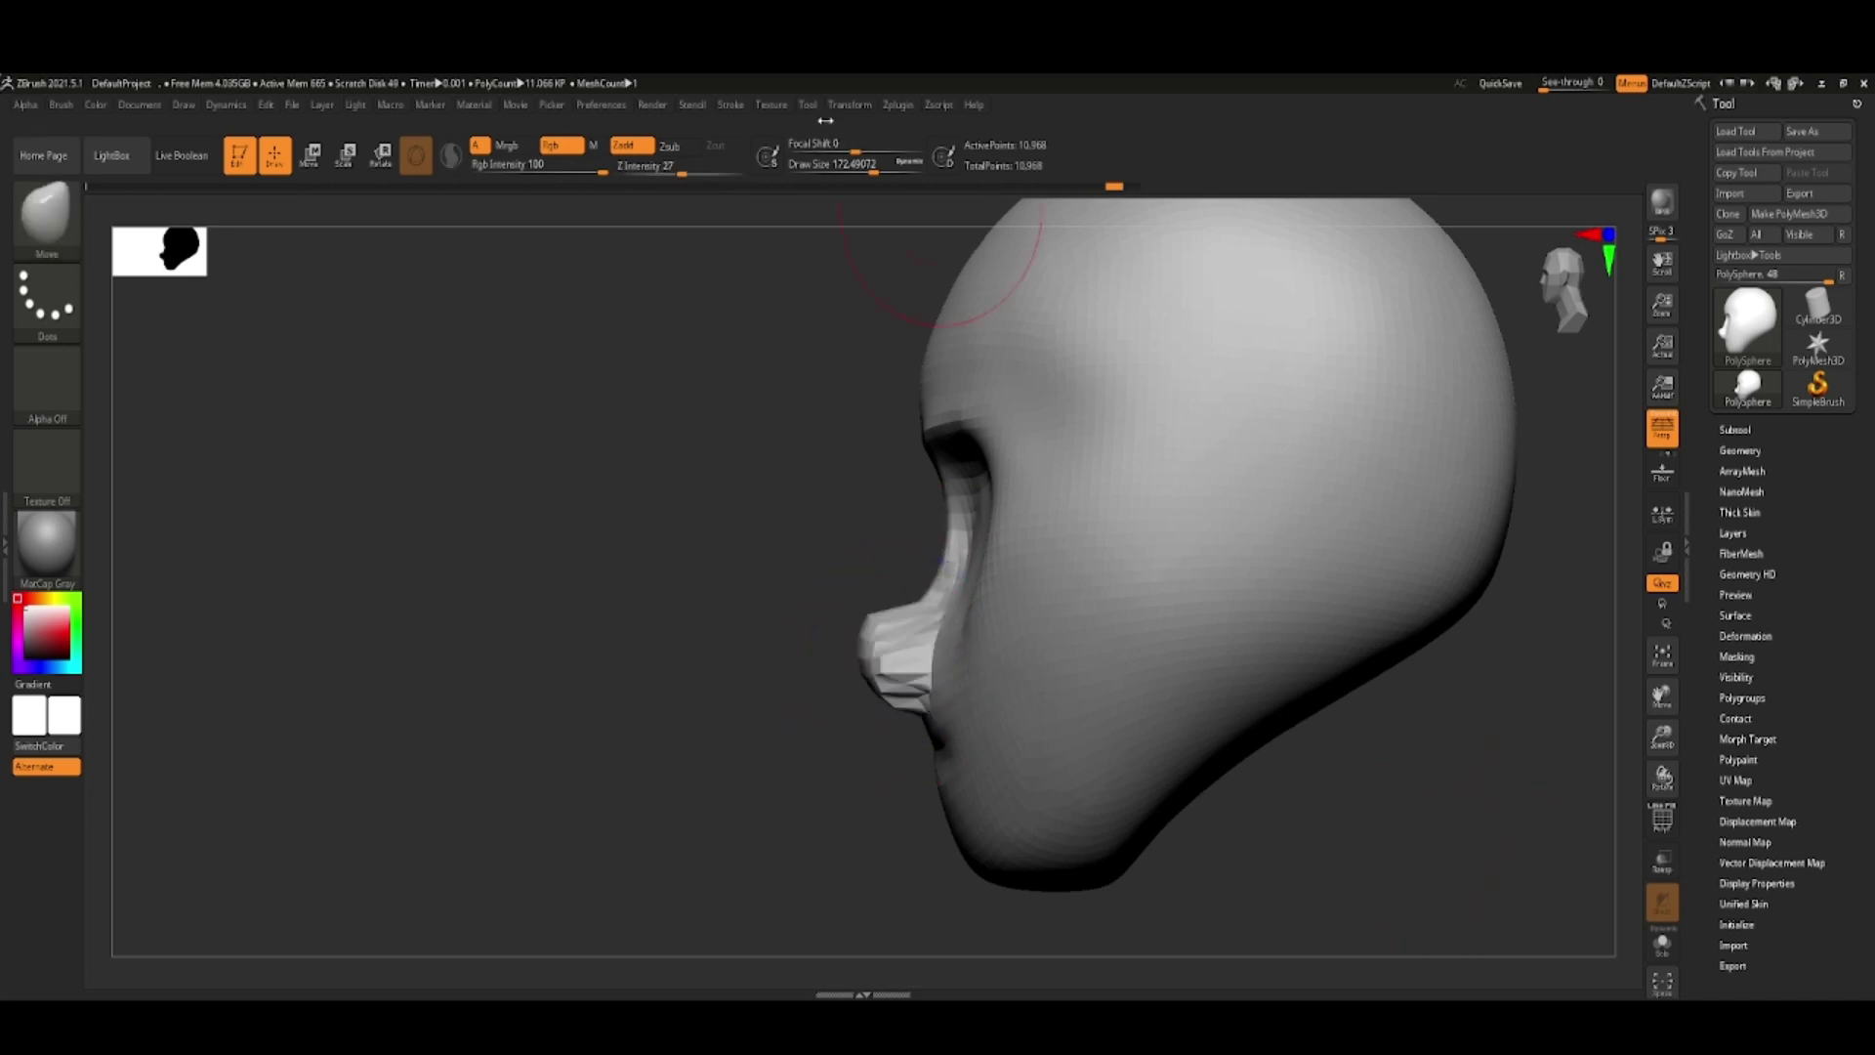
pyautogui.moveTo(938, 220); pyautogui.dragTo(1124, 225)
pyautogui.press('space')
pyautogui.moveTo(1075, 684); pyautogui.dragTo(1545, 278)
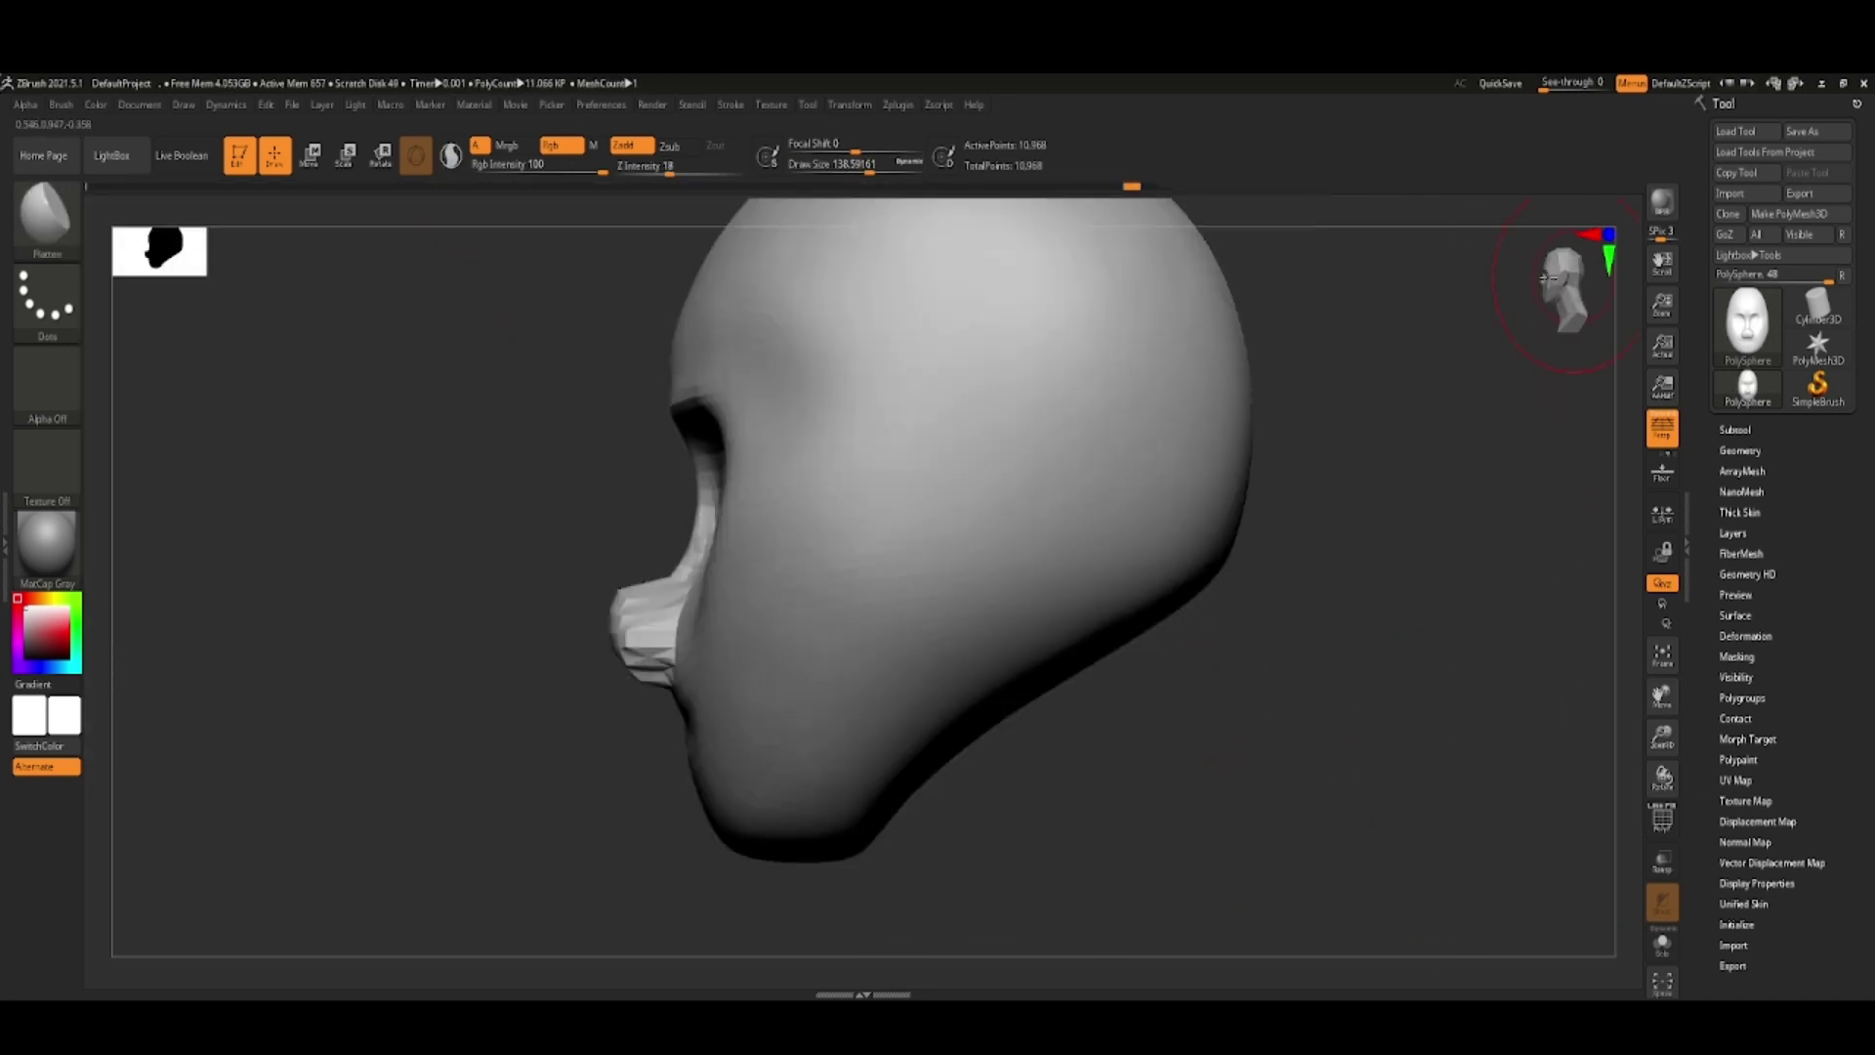
pyautogui.moveTo(1123, 743); pyautogui.dragTo(1201, 777)
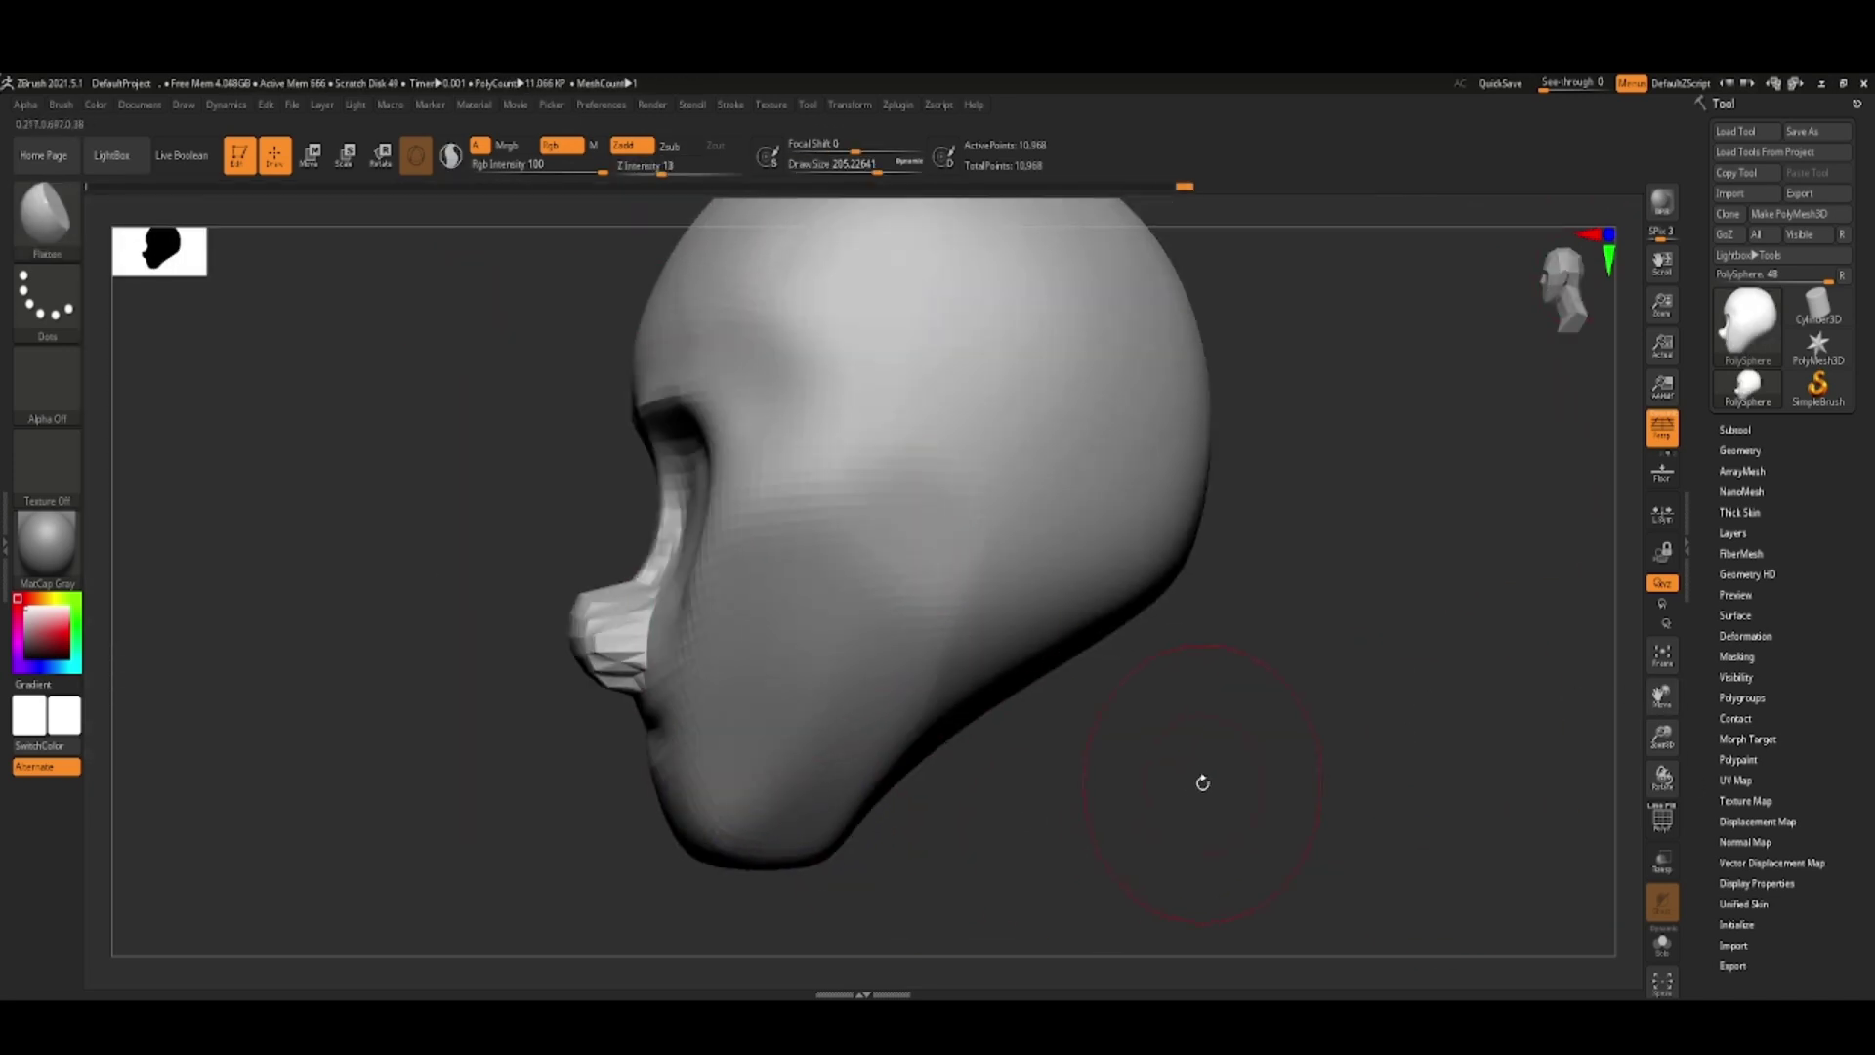
# - Pull the jawline and back of the skull with the Move brush at size 482
pyautogui.press('b')
pyautogui.press('m')
pyautogui.press('v')
pyautogui.moveTo(762, 869)
pyautogui.mouseDown()
pyautogui.moveTo(996, 879)
pyautogui.moveTo(968, 826)
pyautogui.mouseUp()
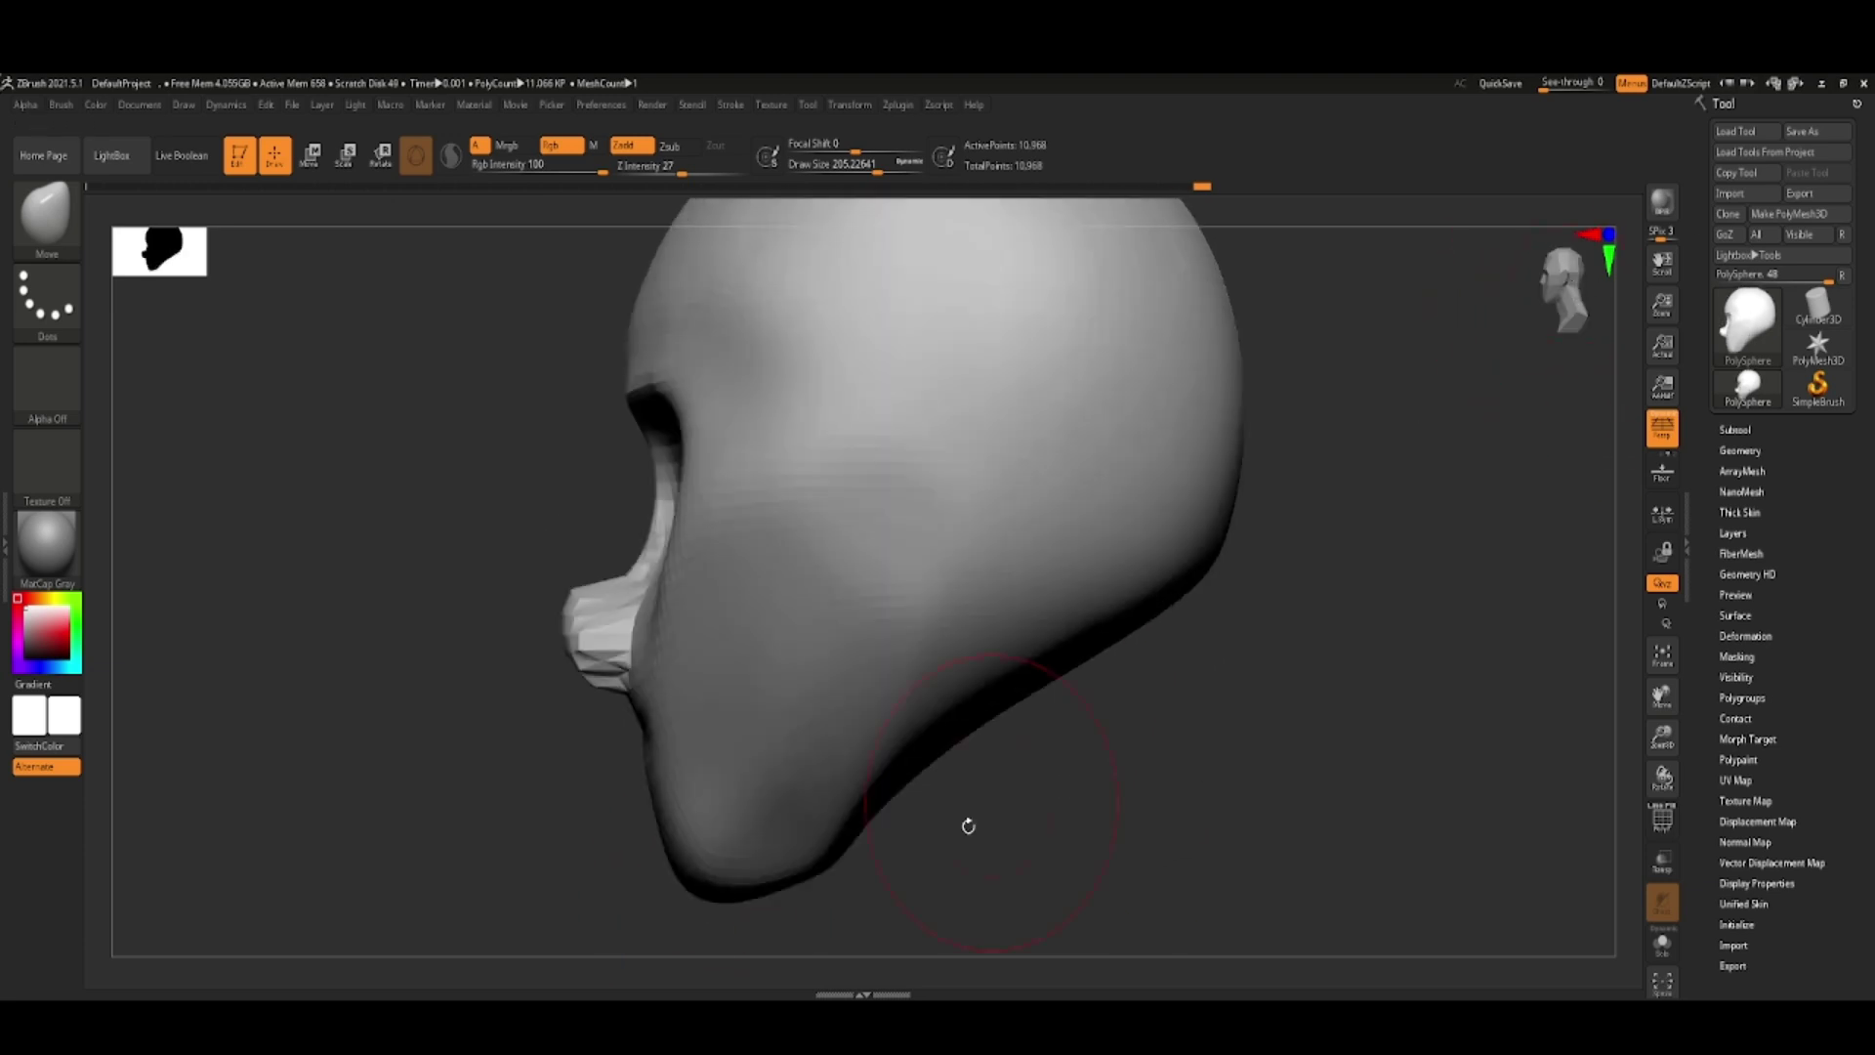
pyautogui.moveTo(832, 872); pyautogui.dragTo(693, 622)
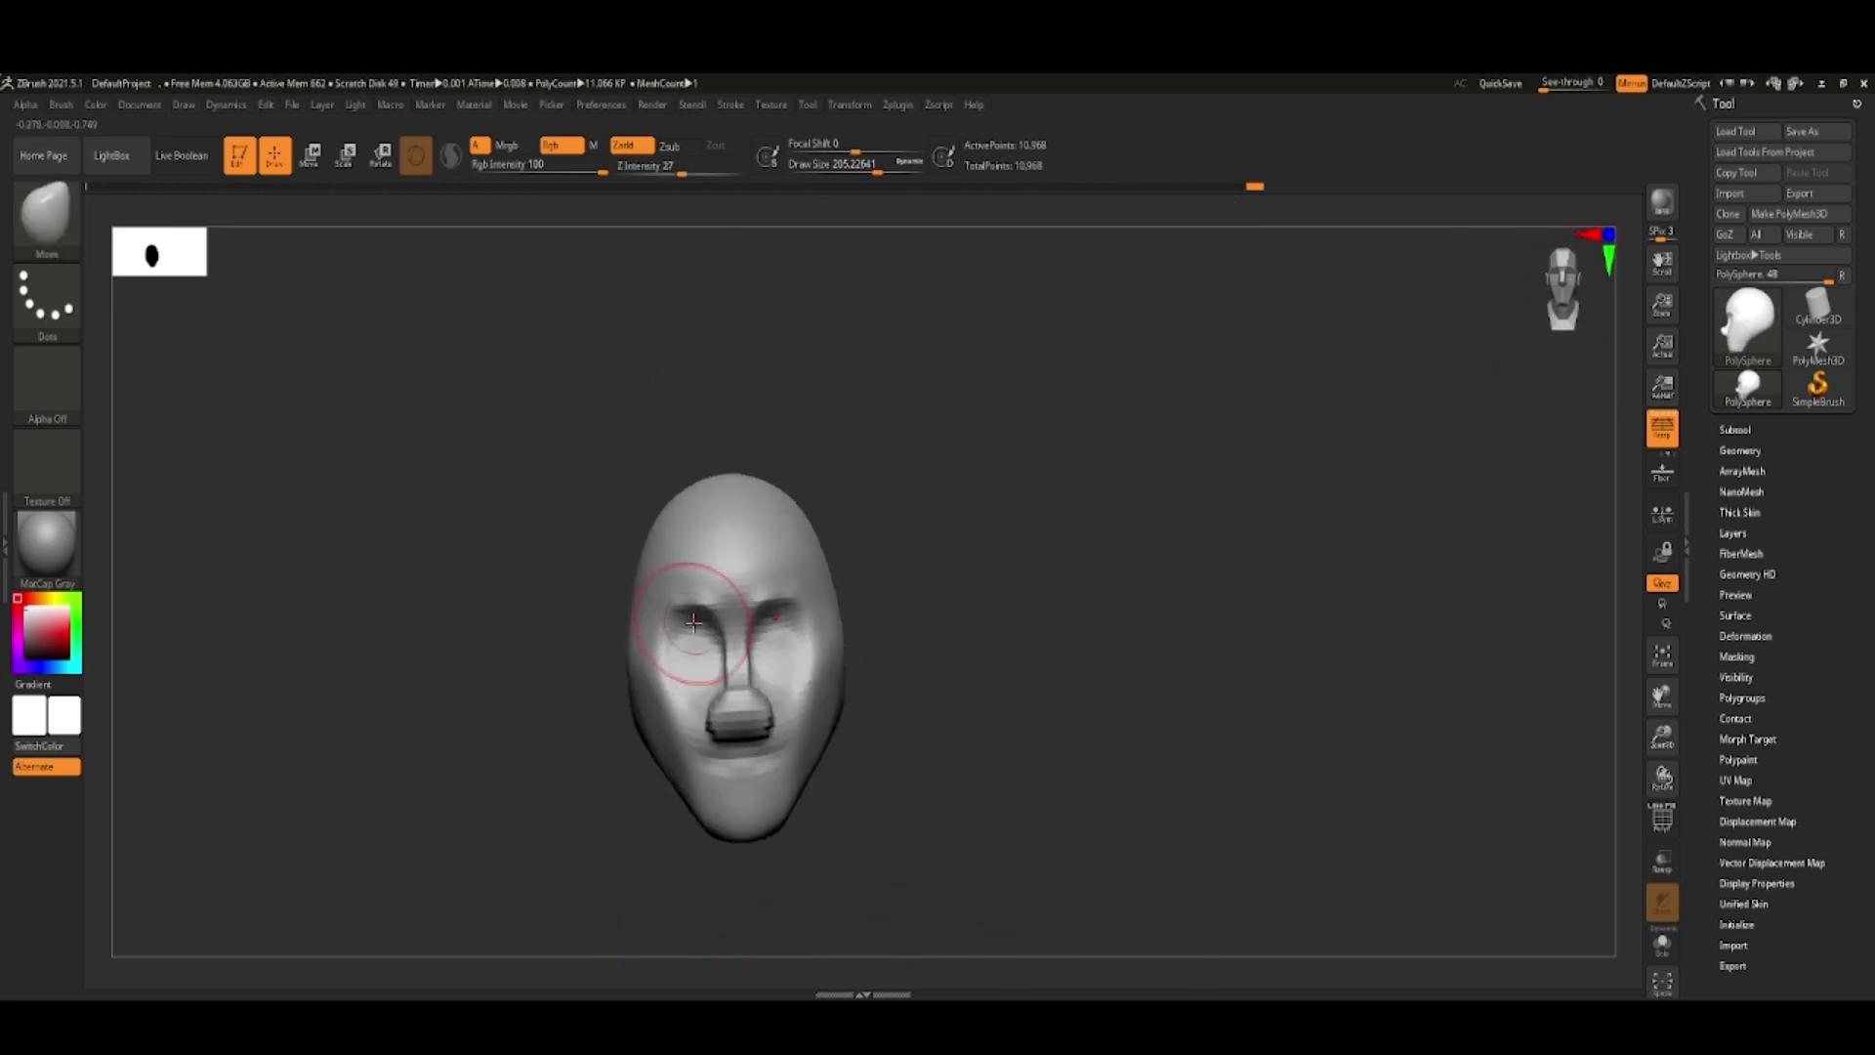
pyautogui.moveTo(909, 704); pyautogui.dragTo(684, 684)
pyautogui.moveTo(586, 600); pyautogui.dragTo(644, 601)
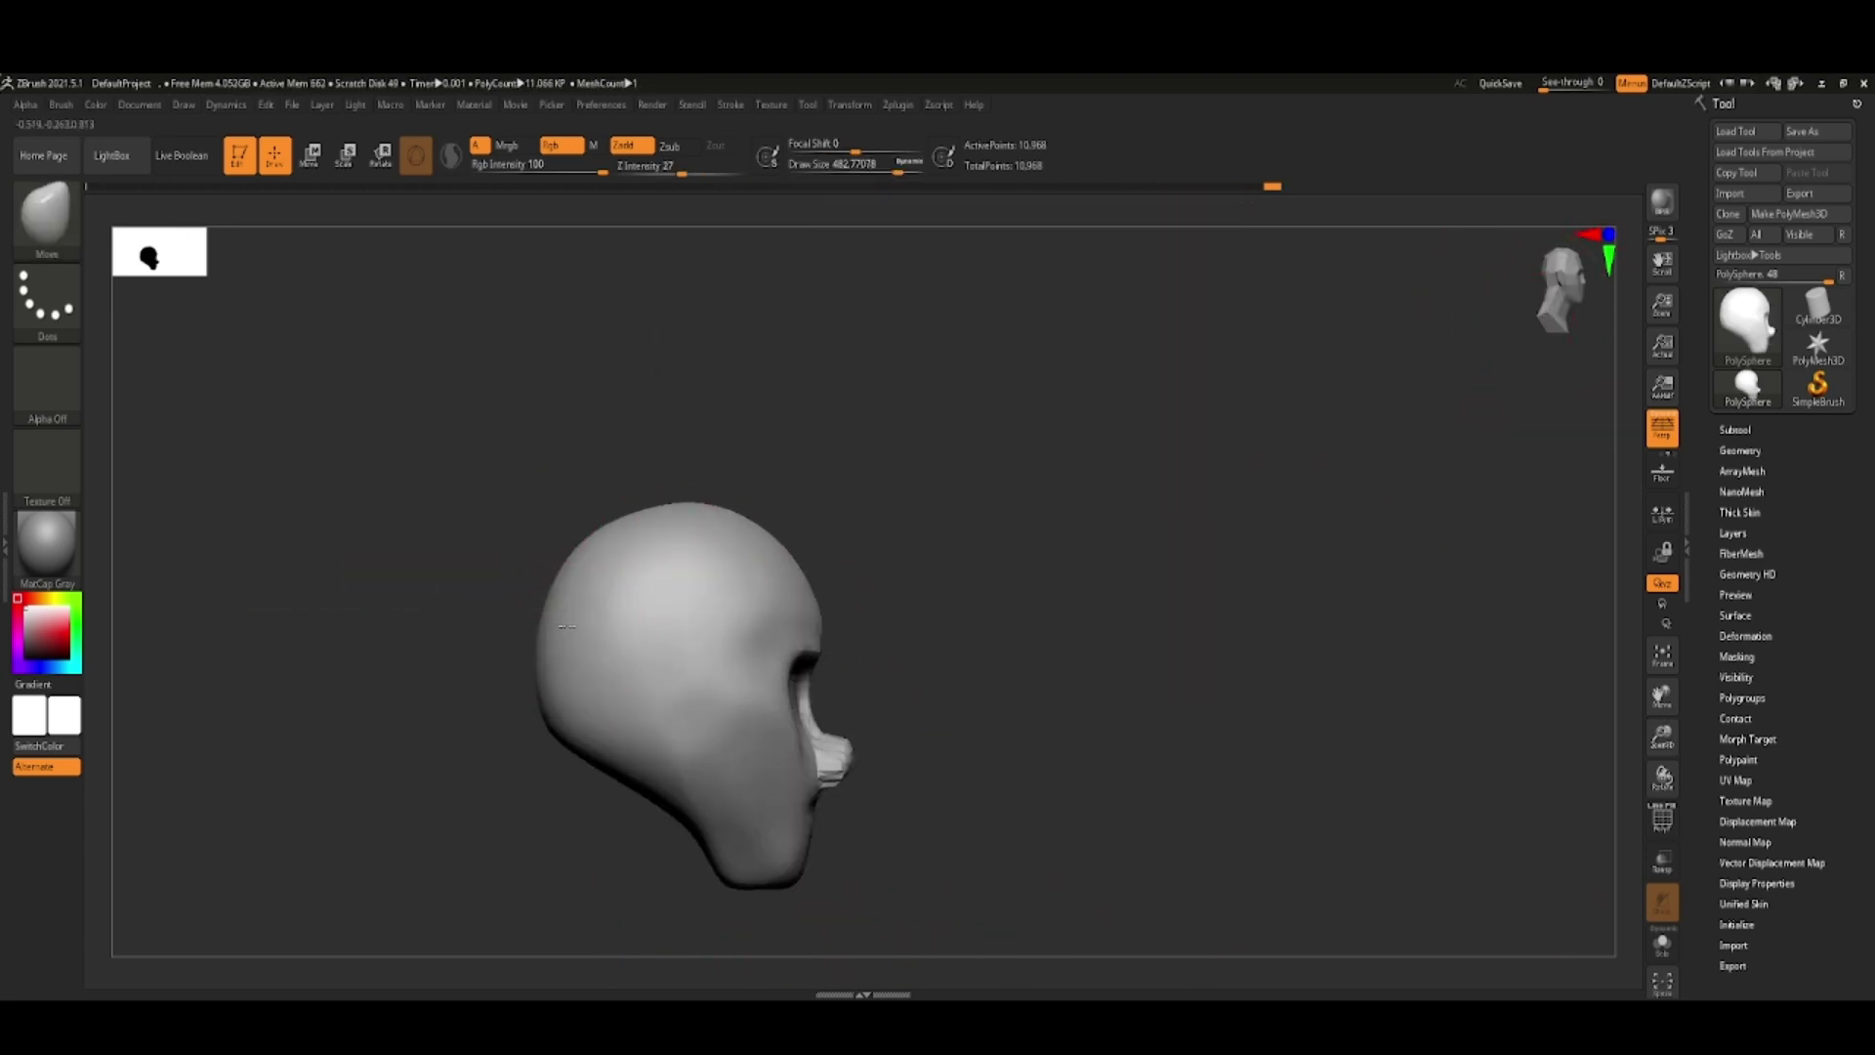
pyautogui.moveTo(586, 684); pyautogui.dragTo(554, 705)
# - Switch to Flatten, turn the head into left profile and pull the chin slightly down
pyautogui.press('b')
pyautogui.press('f')
pyautogui.press('l')
pyautogui.moveTo(1367, 586); pyautogui.dragTo(1380, 415)
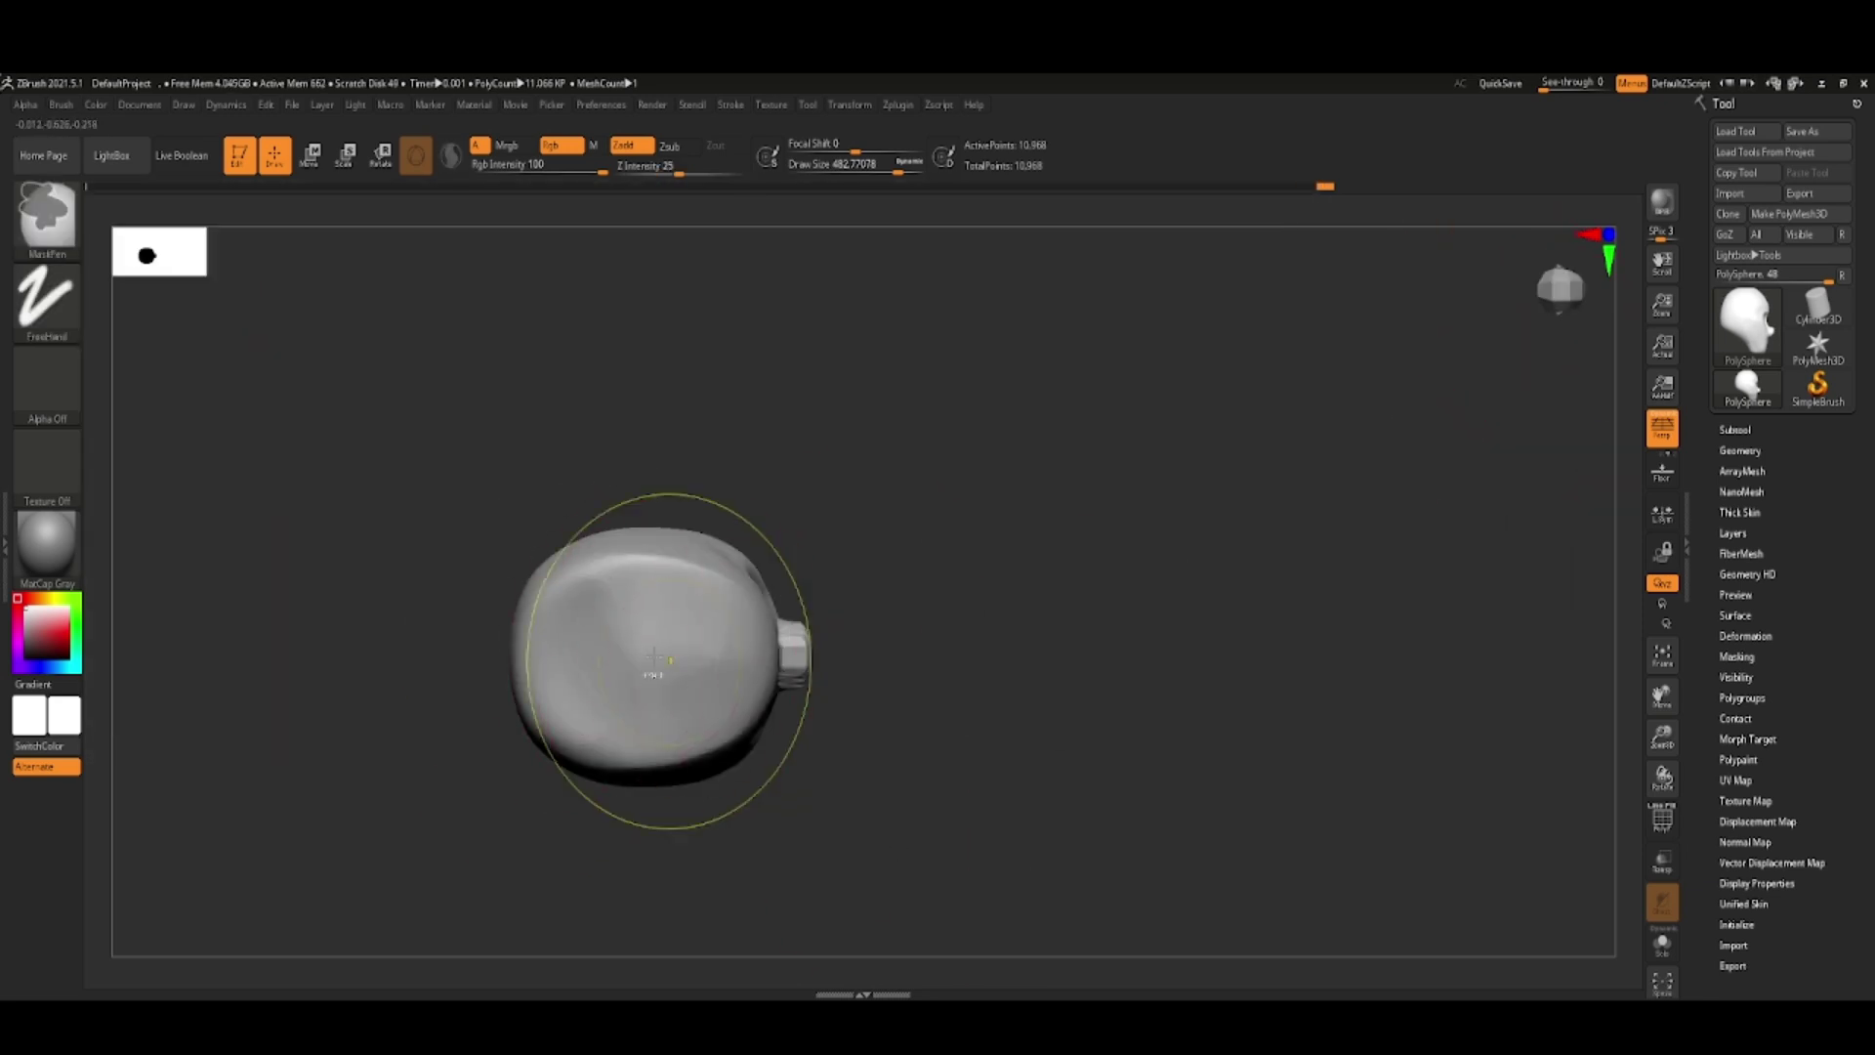
pyautogui.moveTo(850, 664)
pyautogui.mouseDown()
pyautogui.moveTo(964, 590)
pyautogui.moveTo(807, 313)
pyautogui.mouseUp()
pyautogui.moveTo(491, 629); pyautogui.dragTo(954, 794)
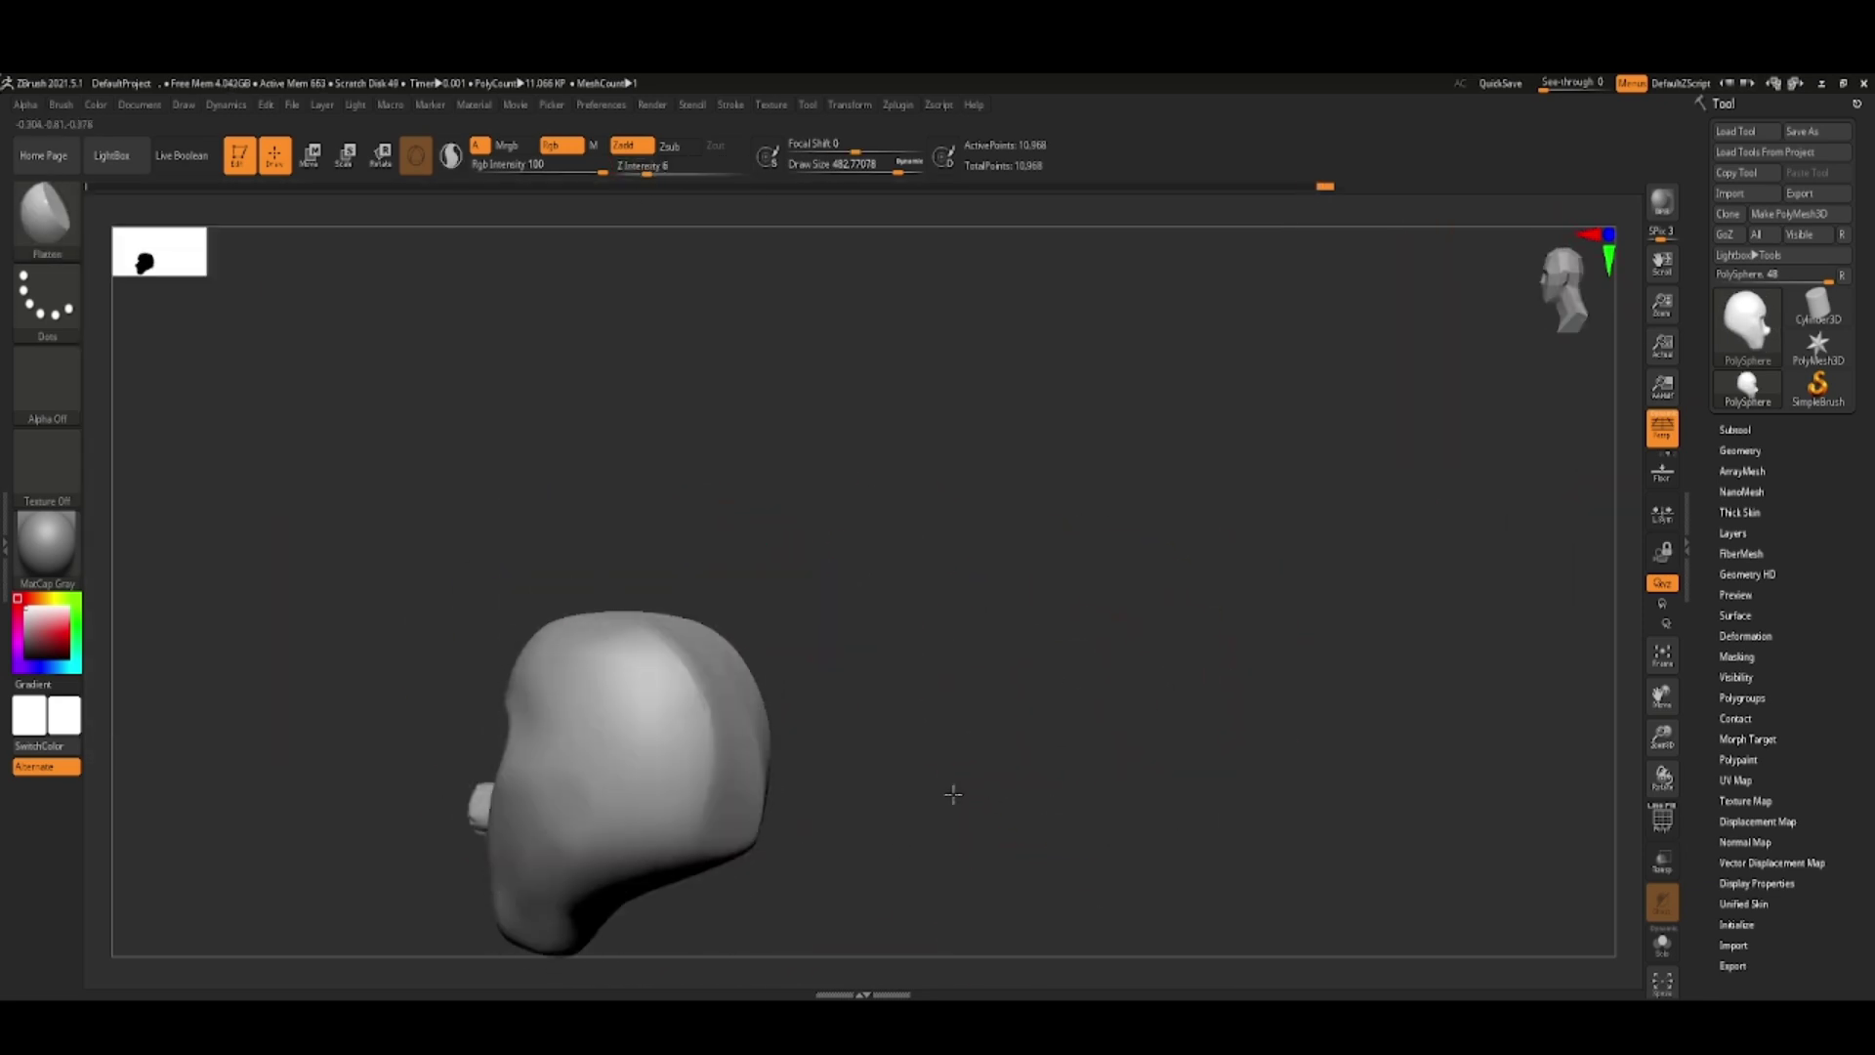
pyautogui.moveTo(685, 768); pyautogui.dragTo(639, 719)
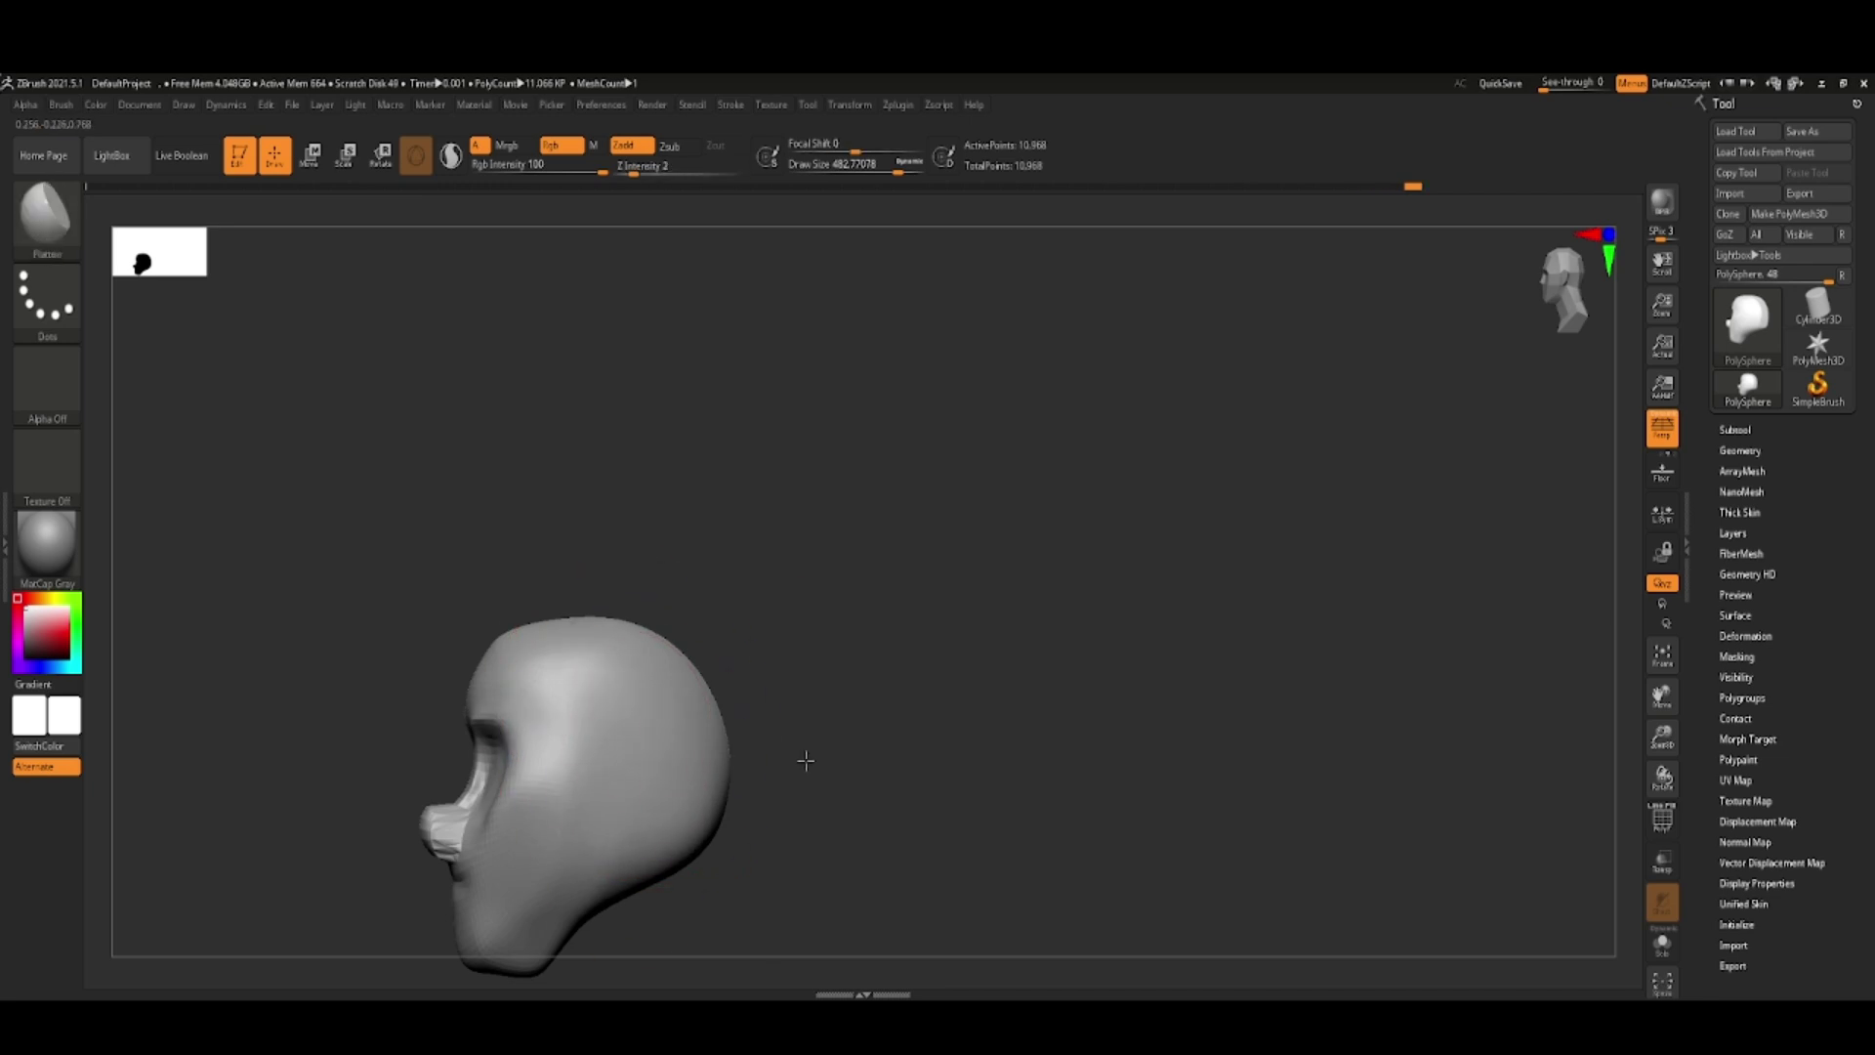
pyautogui.moveTo(806, 760)
pyautogui.mouseDown()
pyautogui.moveTo(965, 846)
pyautogui.moveTo(1526, 268)
pyautogui.moveTo(963, 661)
pyautogui.moveTo(713, 625)
pyautogui.moveTo(1159, 720)
pyautogui.mouseUp()
pyautogui.press('space')
pyautogui.press('space')
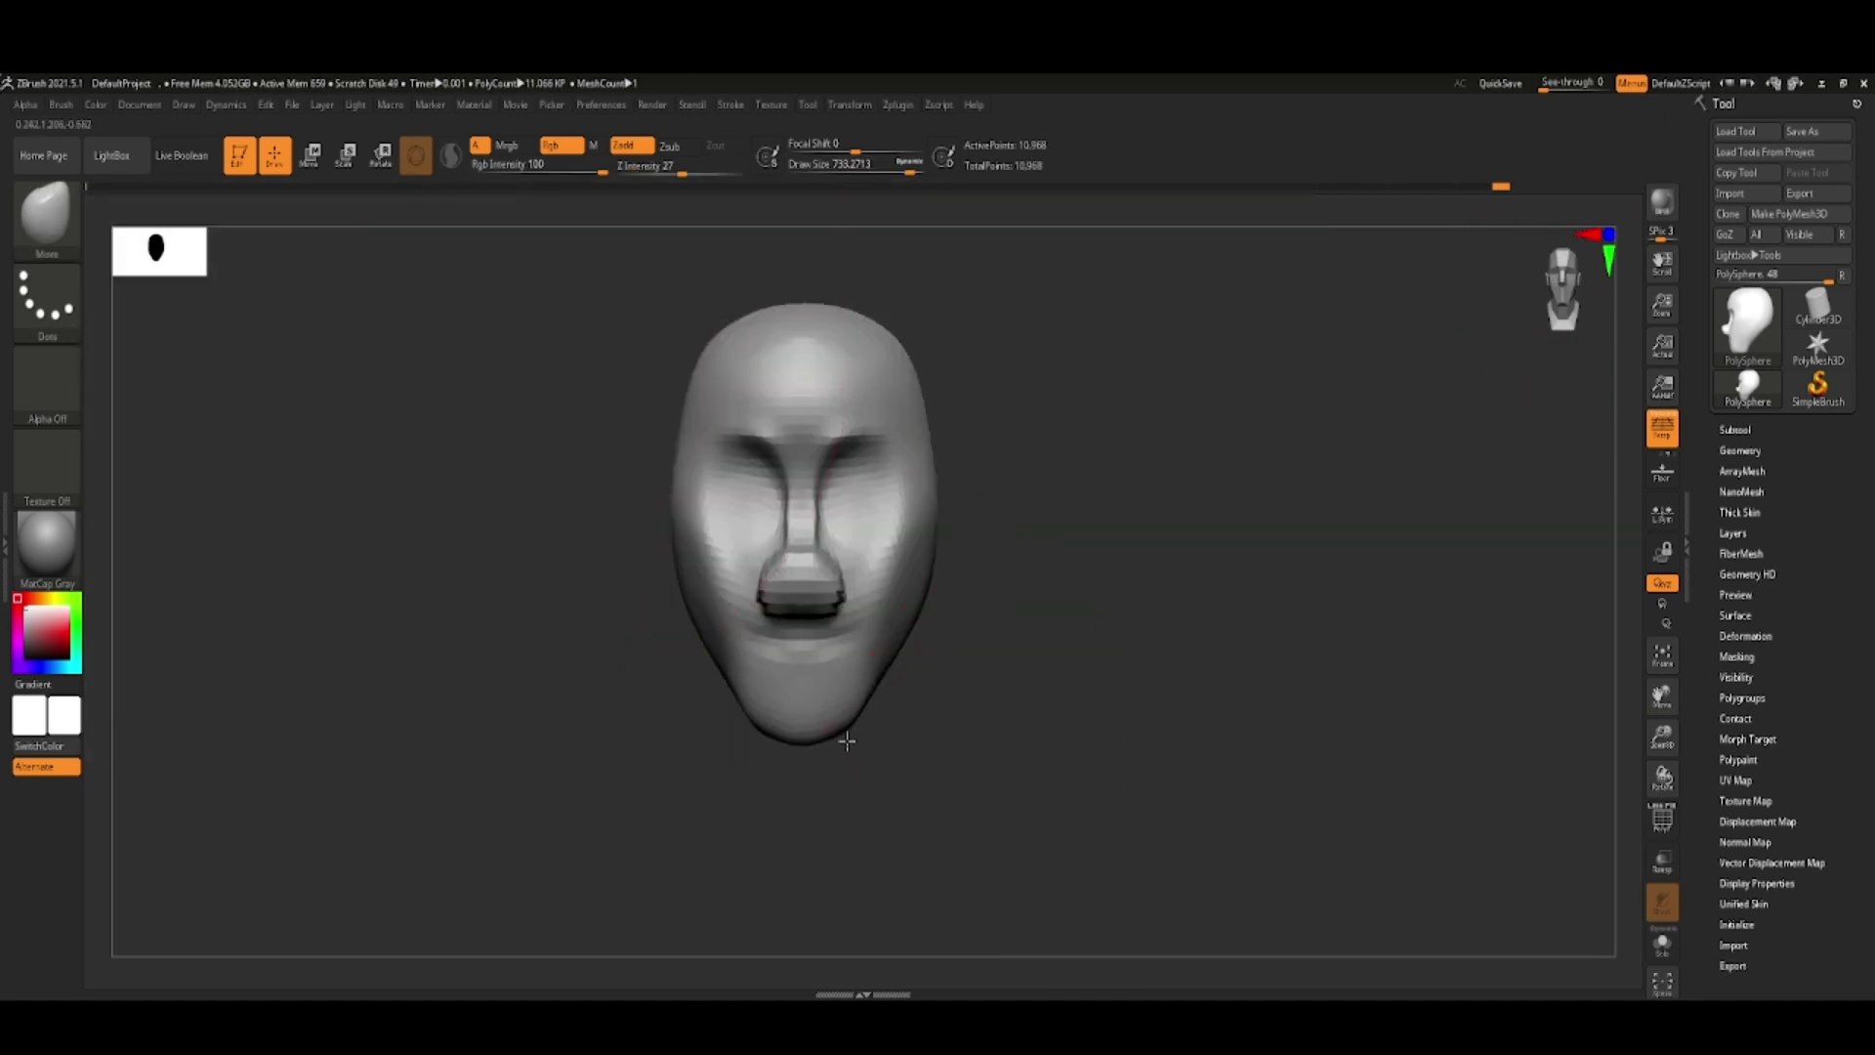
pyautogui.moveTo(846, 740); pyautogui.dragTo(846, 764)
pyautogui.press('space')
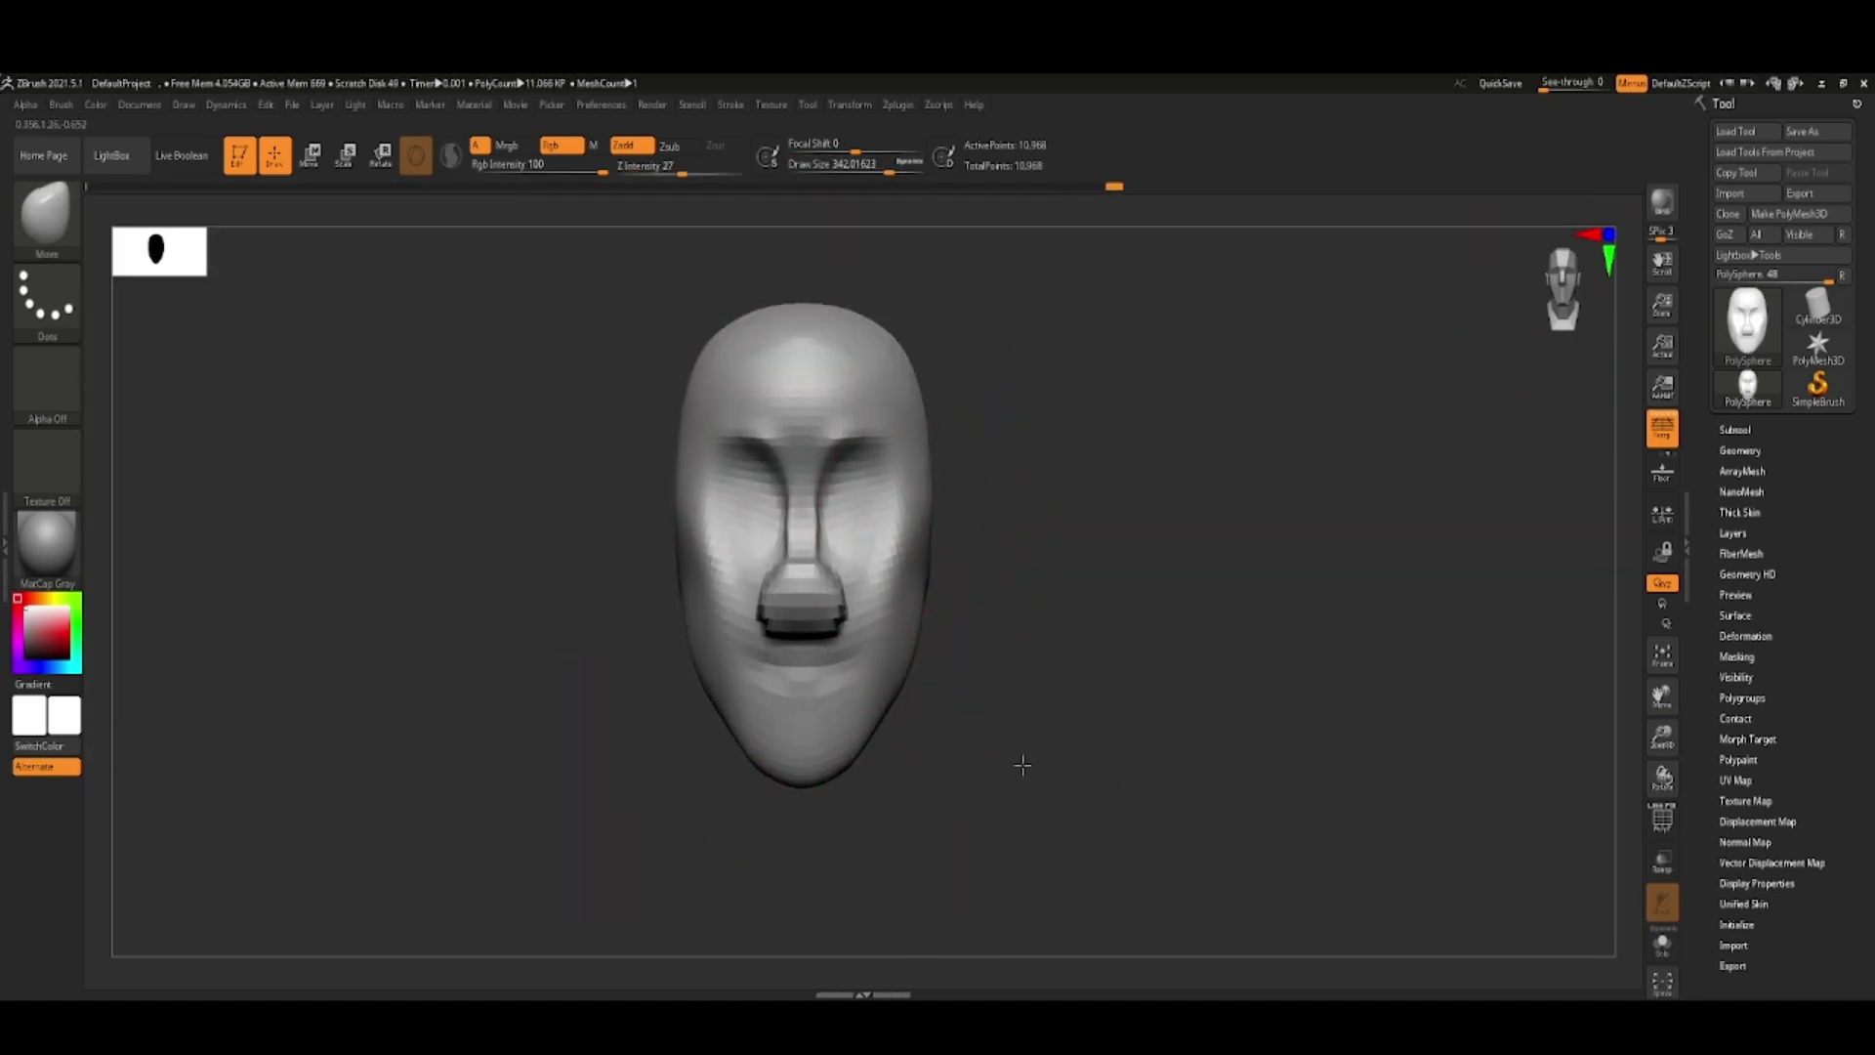
# - Reduce the brush size to 267 and raise its focal shift
pyautogui.press('space')
pyautogui.moveTo(977, 743)
pyautogui.mouseDown()
pyautogui.moveTo(1071, 766)
pyautogui.moveTo(1026, 734)
pyautogui.mouseUp()
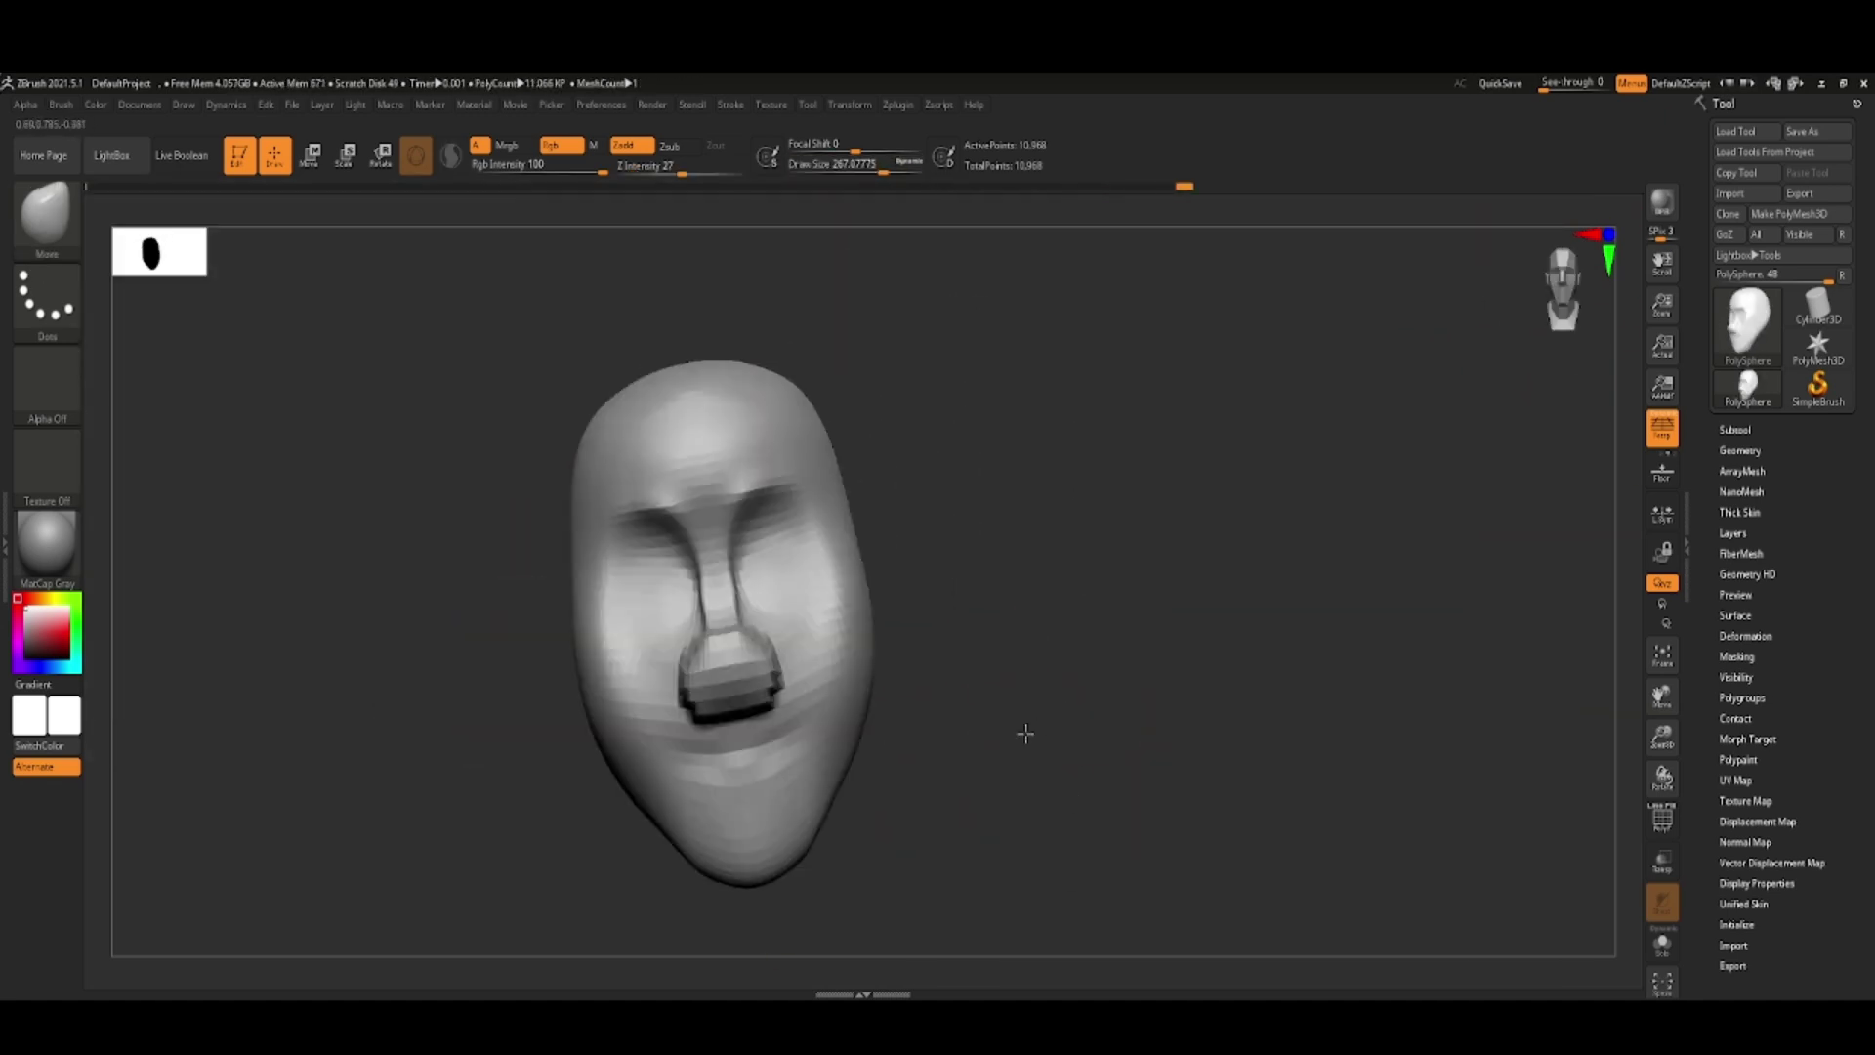
pyautogui.press('space')
pyautogui.moveTo(879, 684); pyautogui.dragTo(493, 591)
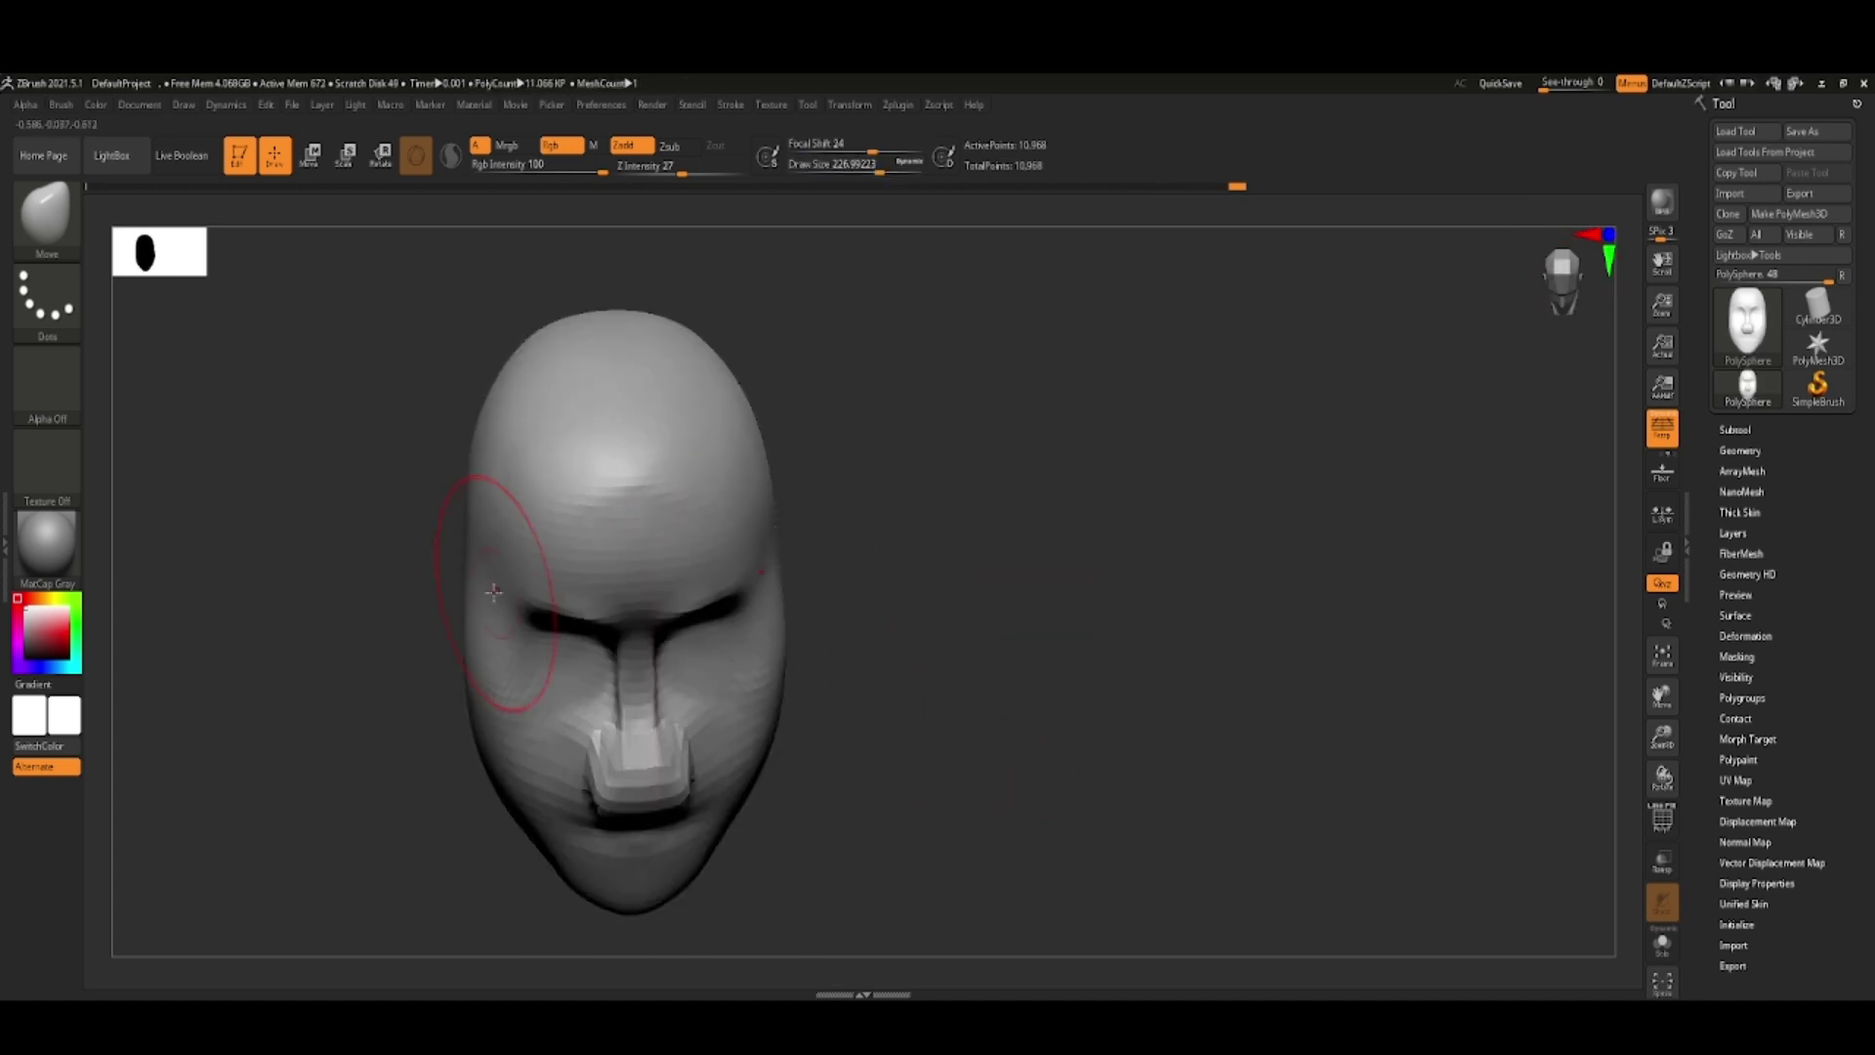
pyautogui.moveTo(1123, 742)
pyautogui.mouseDown()
pyautogui.moveTo(954, 766)
pyautogui.moveTo(1270, 782)
pyautogui.mouseUp()
# - Switch to DamStandard, then remesh the head with DynaMesh at resolution 192
pyautogui.press('b')
pyautogui.press('d')
pyautogui.press('s')
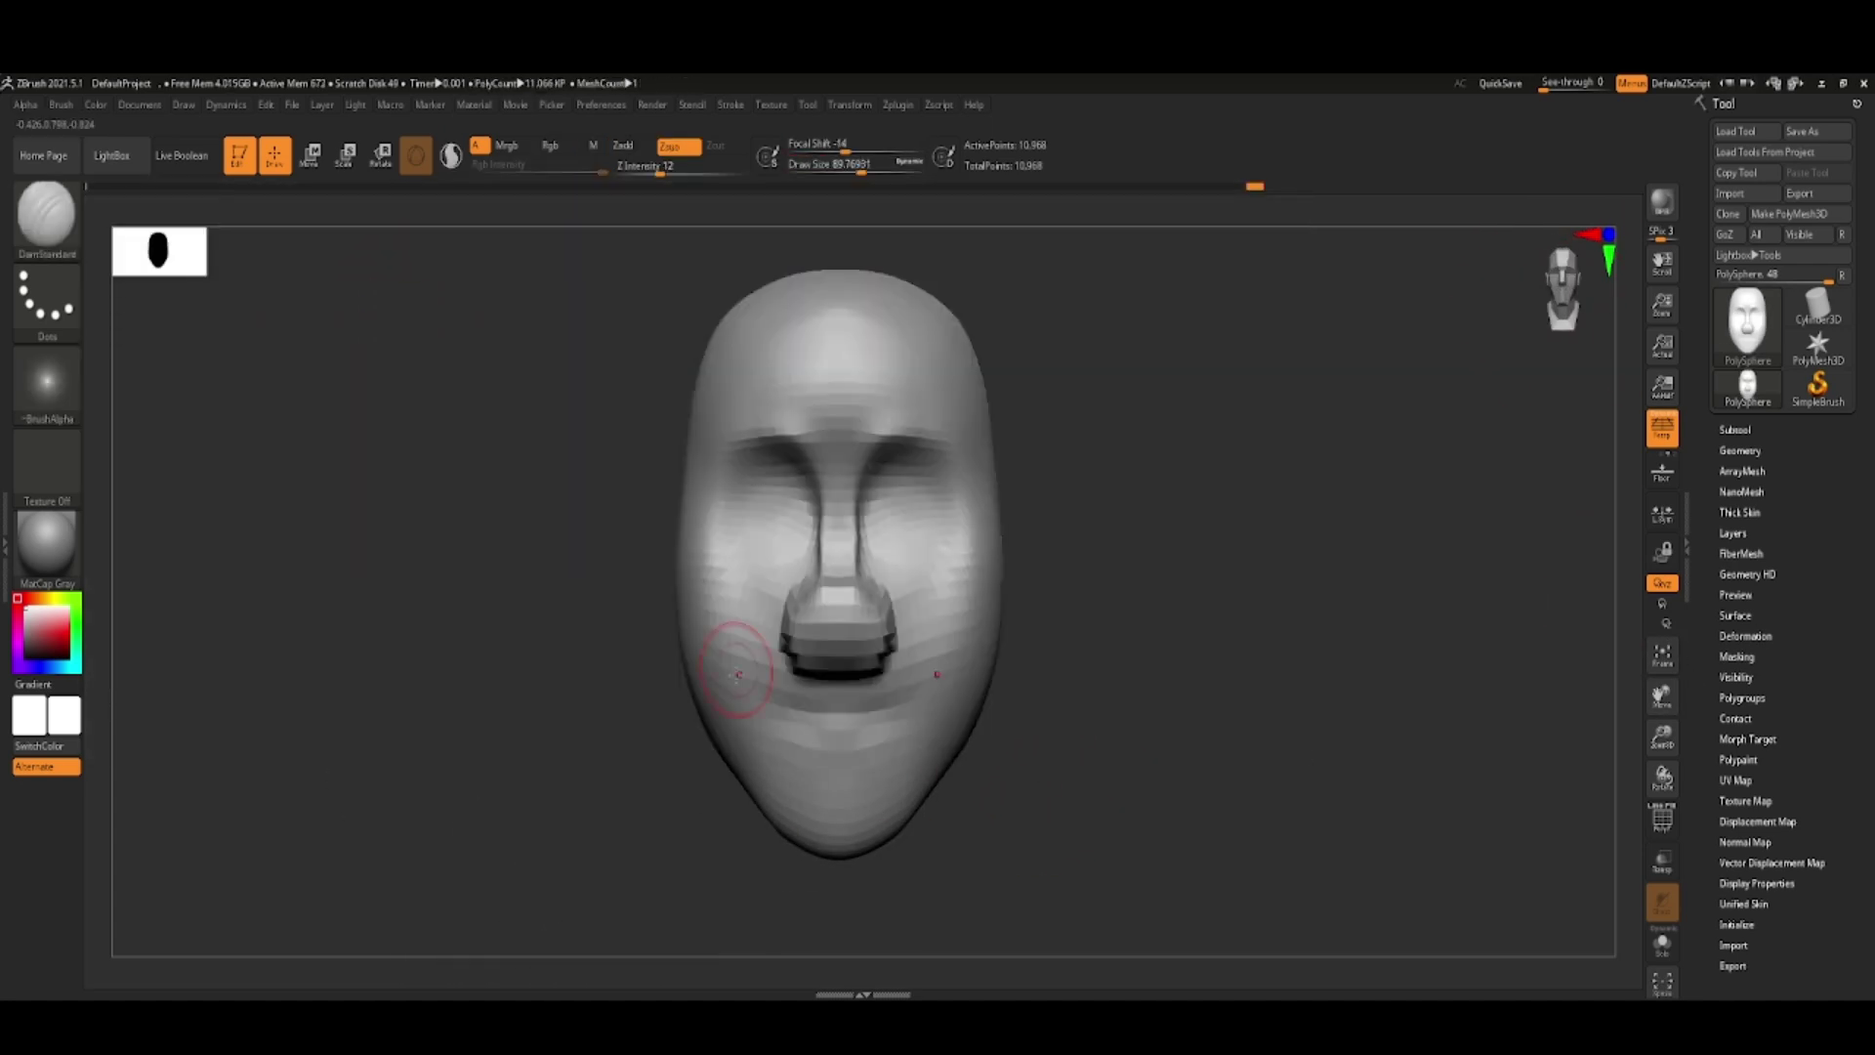
pyautogui.moveTo(1110, 758)
pyautogui.mouseDown()
pyautogui.moveTo(1089, 767)
pyautogui.moveTo(1115, 721)
pyautogui.mouseUp()
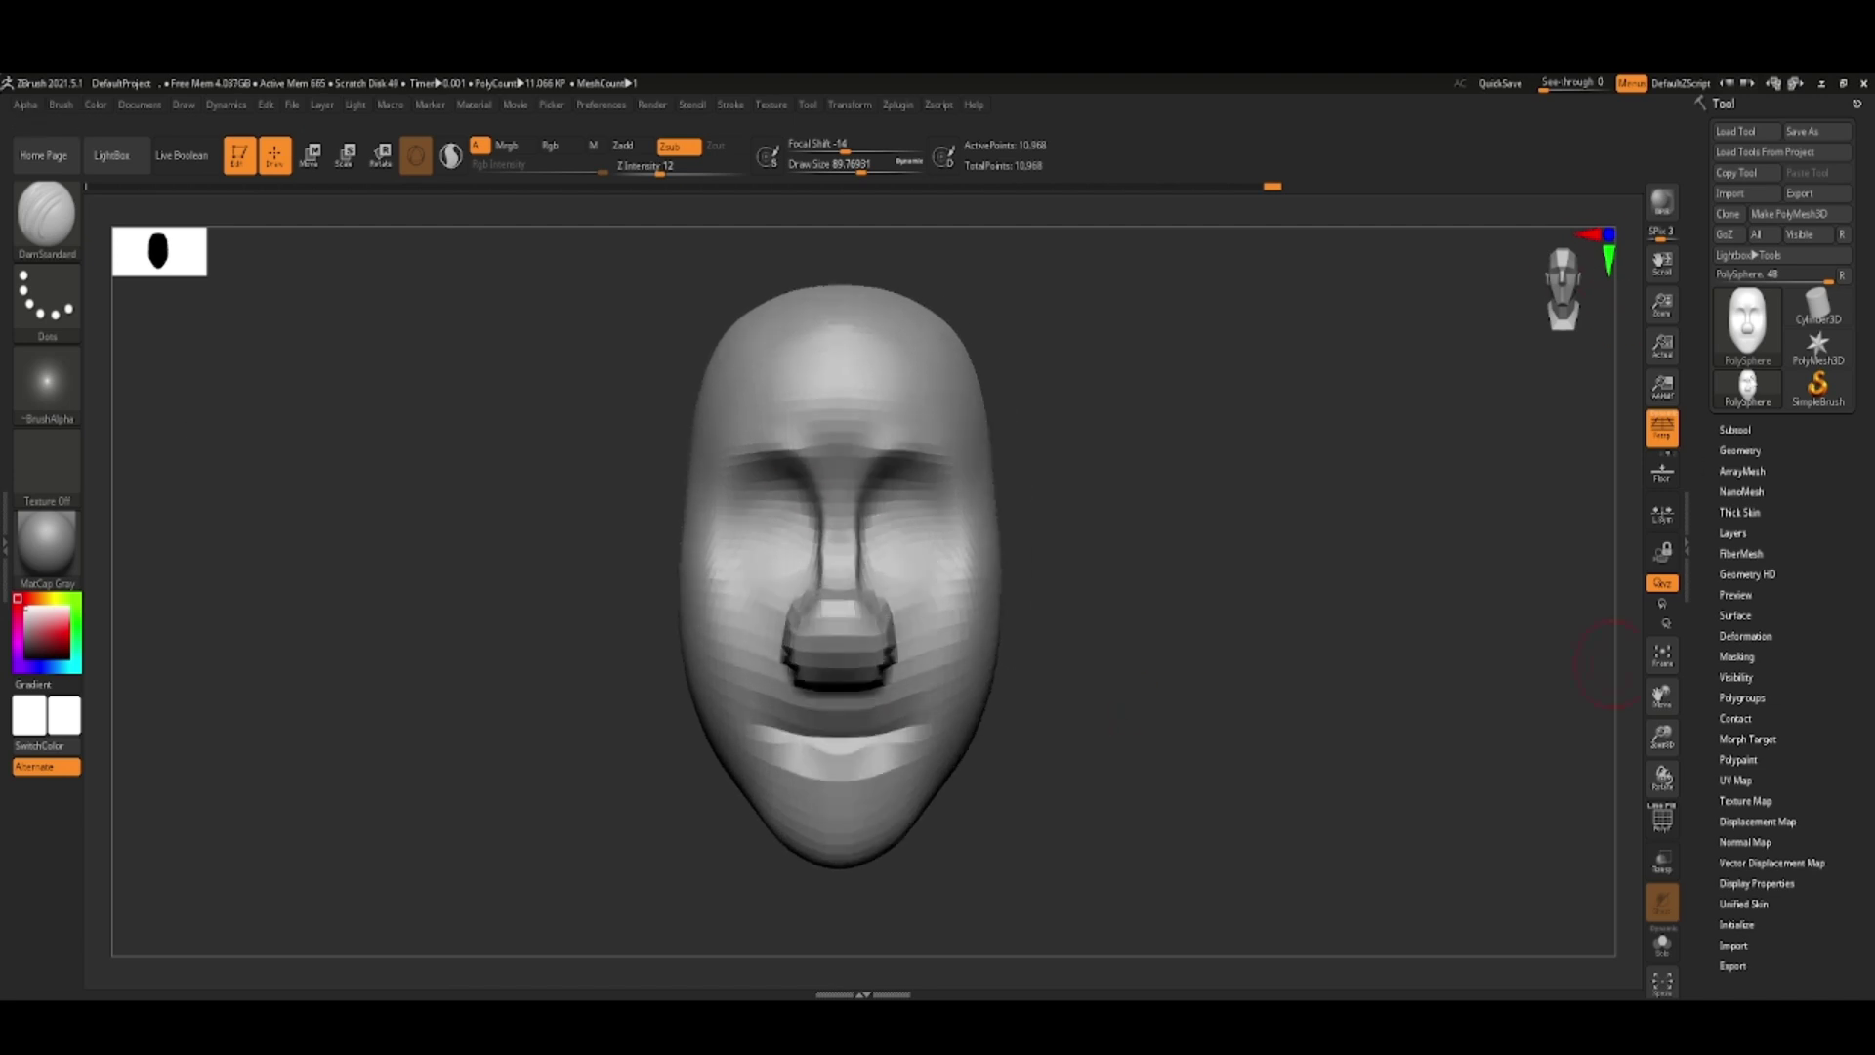
pyautogui.click(1758, 430)
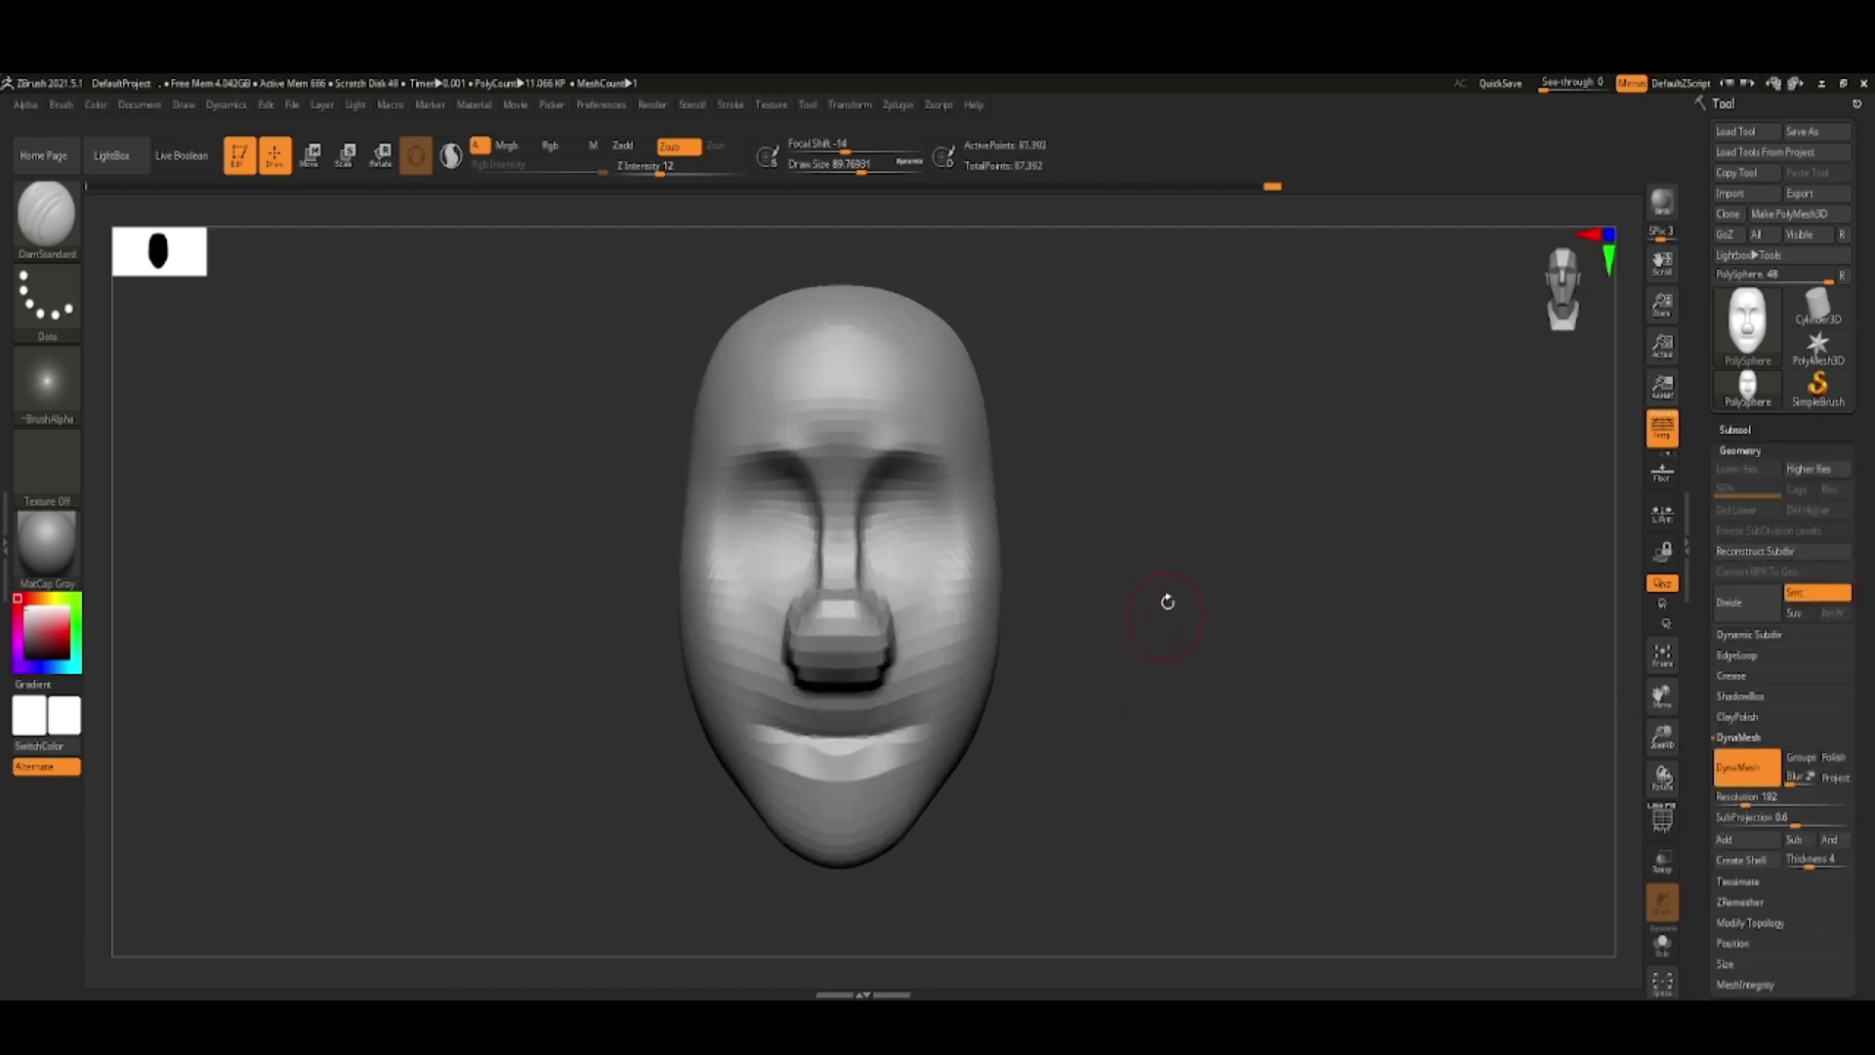
# - Smooth the blocky face with the Flatten brush at adjusted strength
pyautogui.press('b')
pyautogui.press('f')
pyautogui.press('l')
pyautogui.click(644, 166)
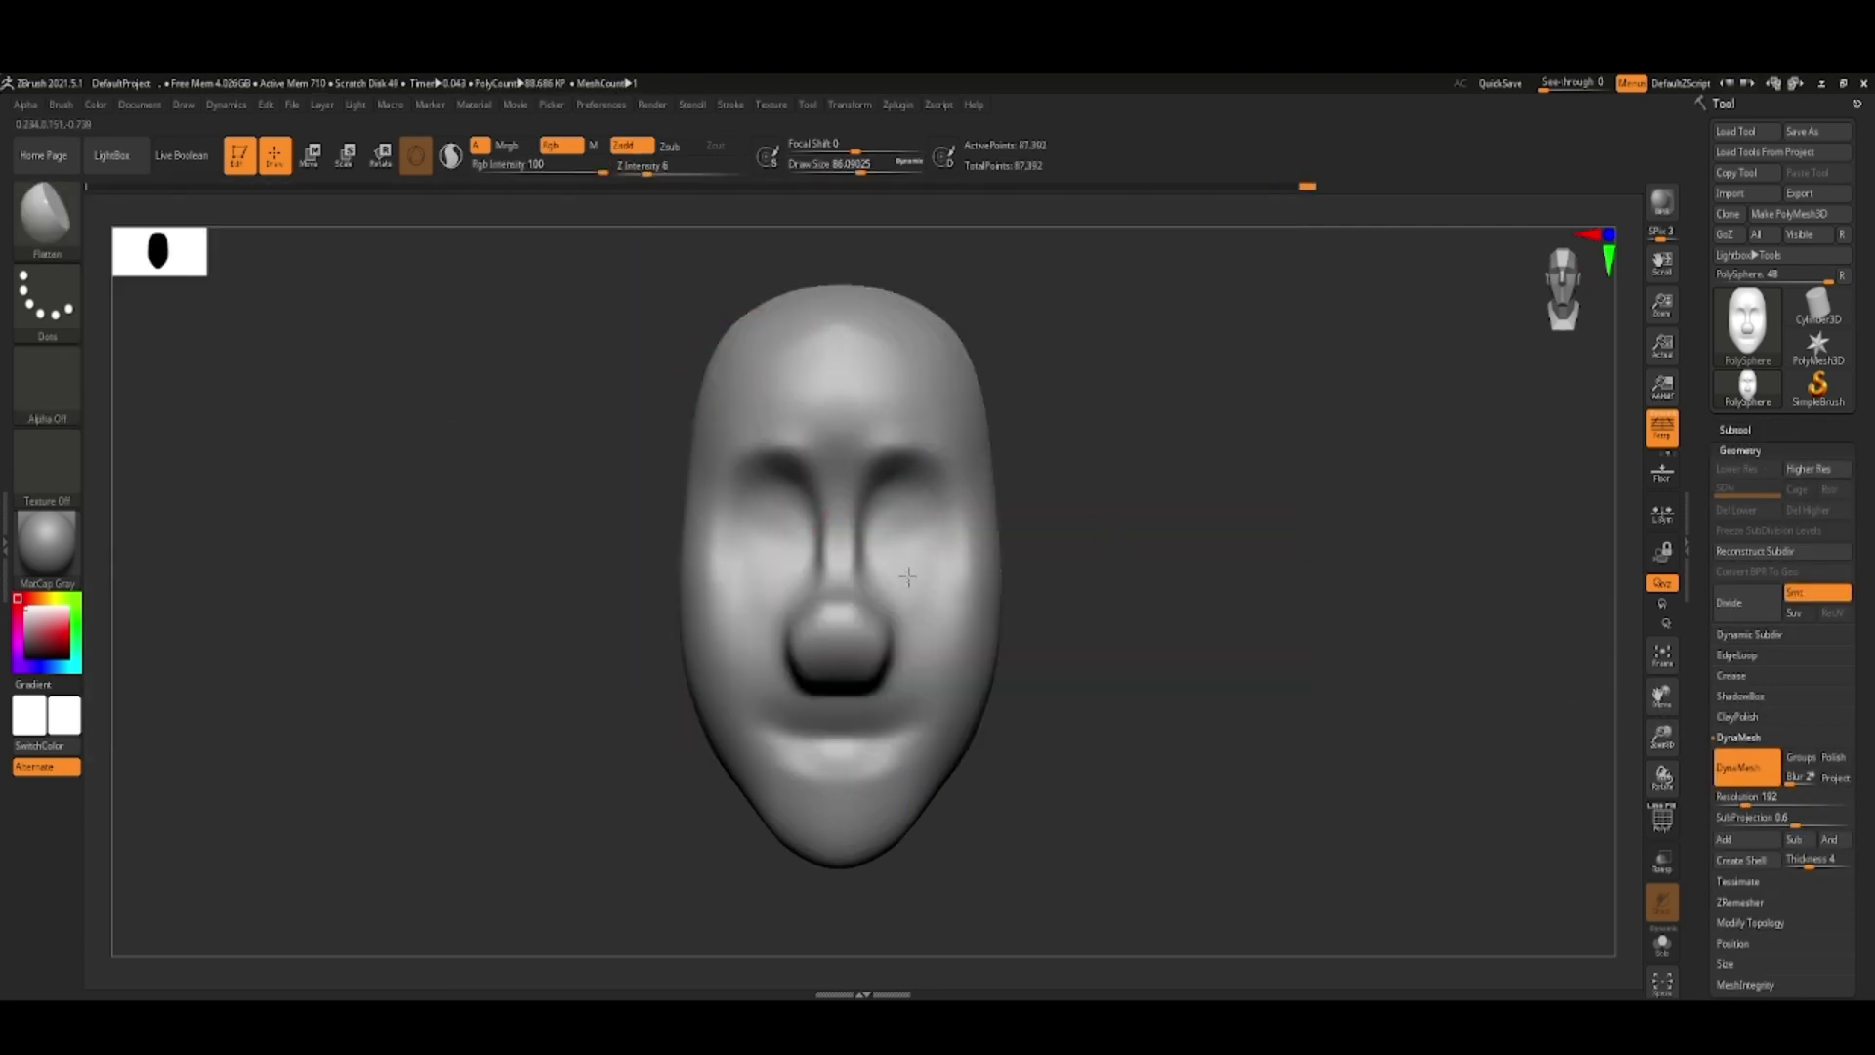
pyautogui.moveTo(1075, 605)
pyautogui.mouseDown()
pyautogui.moveTo(1153, 615)
pyautogui.moveTo(1075, 625)
pyautogui.moveTo(1185, 657)
pyautogui.moveTo(1083, 695)
pyautogui.moveTo(1228, 690)
pyautogui.mouseUp()
# - Lower and reshape the nose bulb with the Move brush, checking side and front
pyautogui.press('b')
pyautogui.press('d')
pyautogui.press('s')
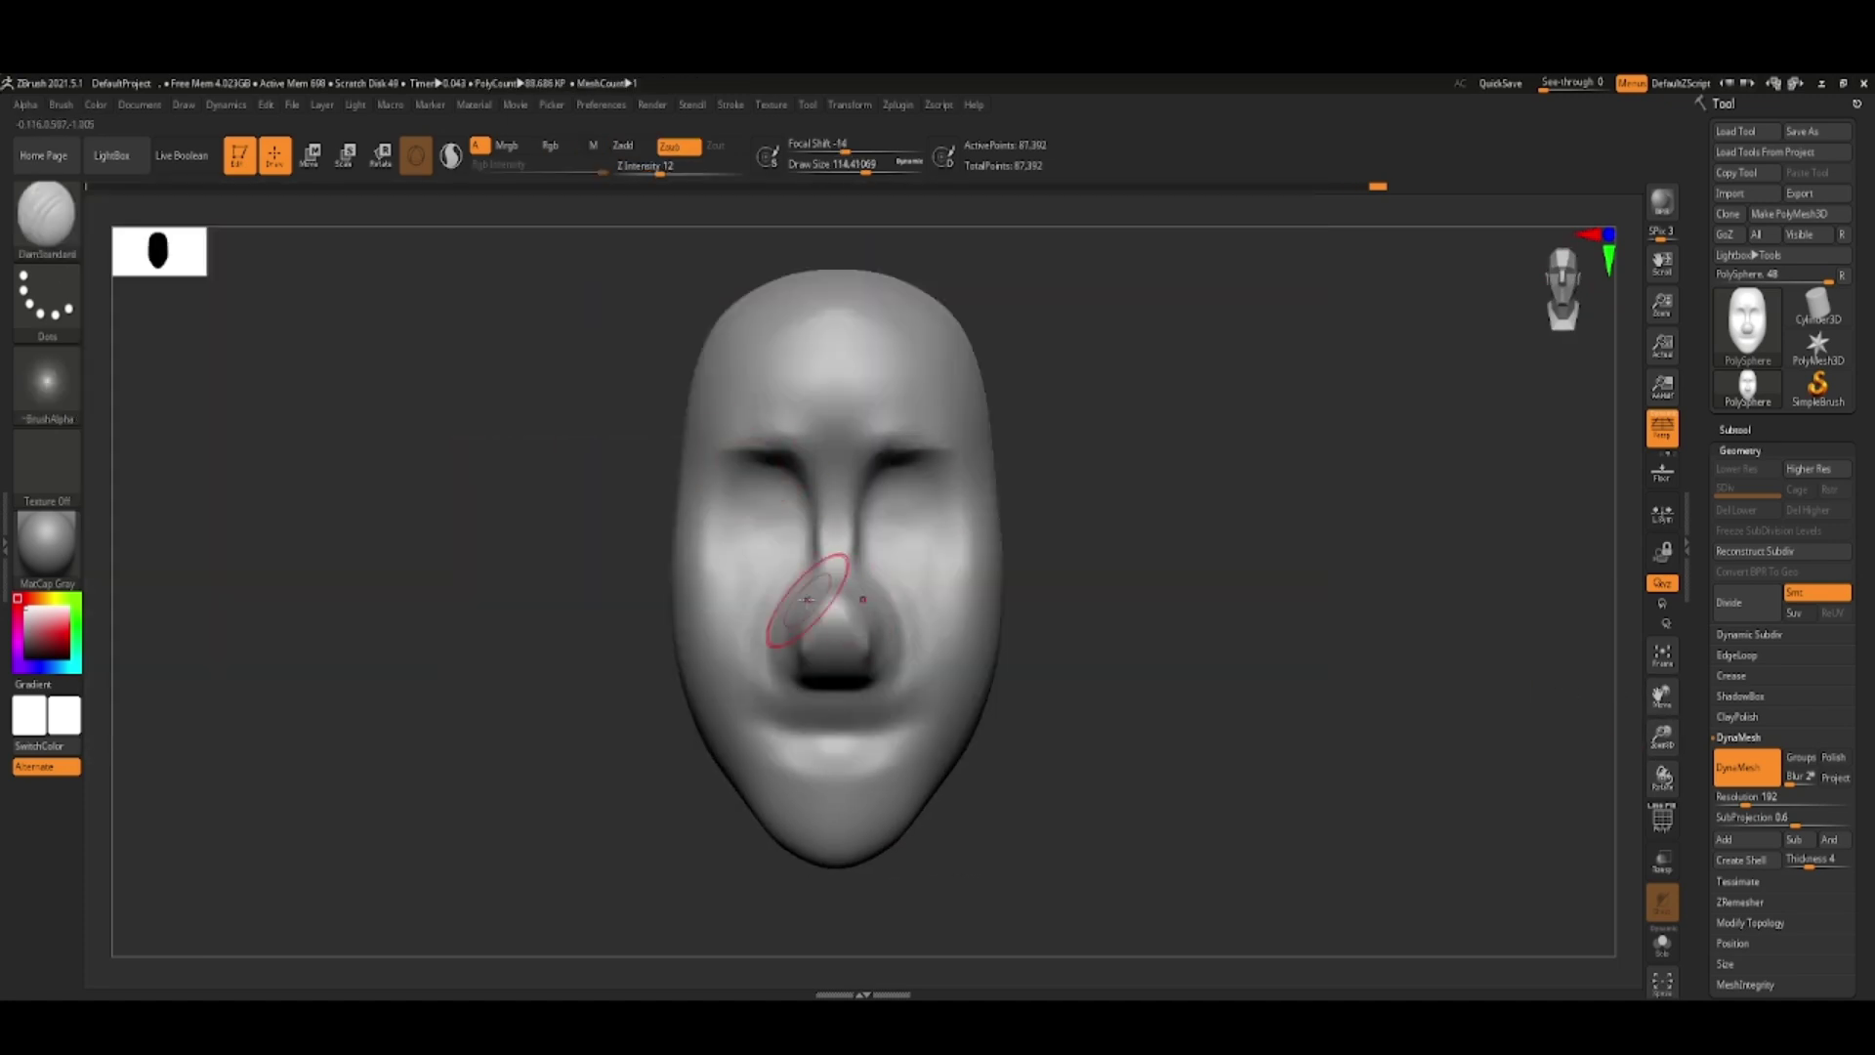
pyautogui.press('b')
pyautogui.press('m')
pyautogui.press('v')
pyautogui.press('space')
pyautogui.moveTo(938, 684); pyautogui.dragTo(1036, 681)
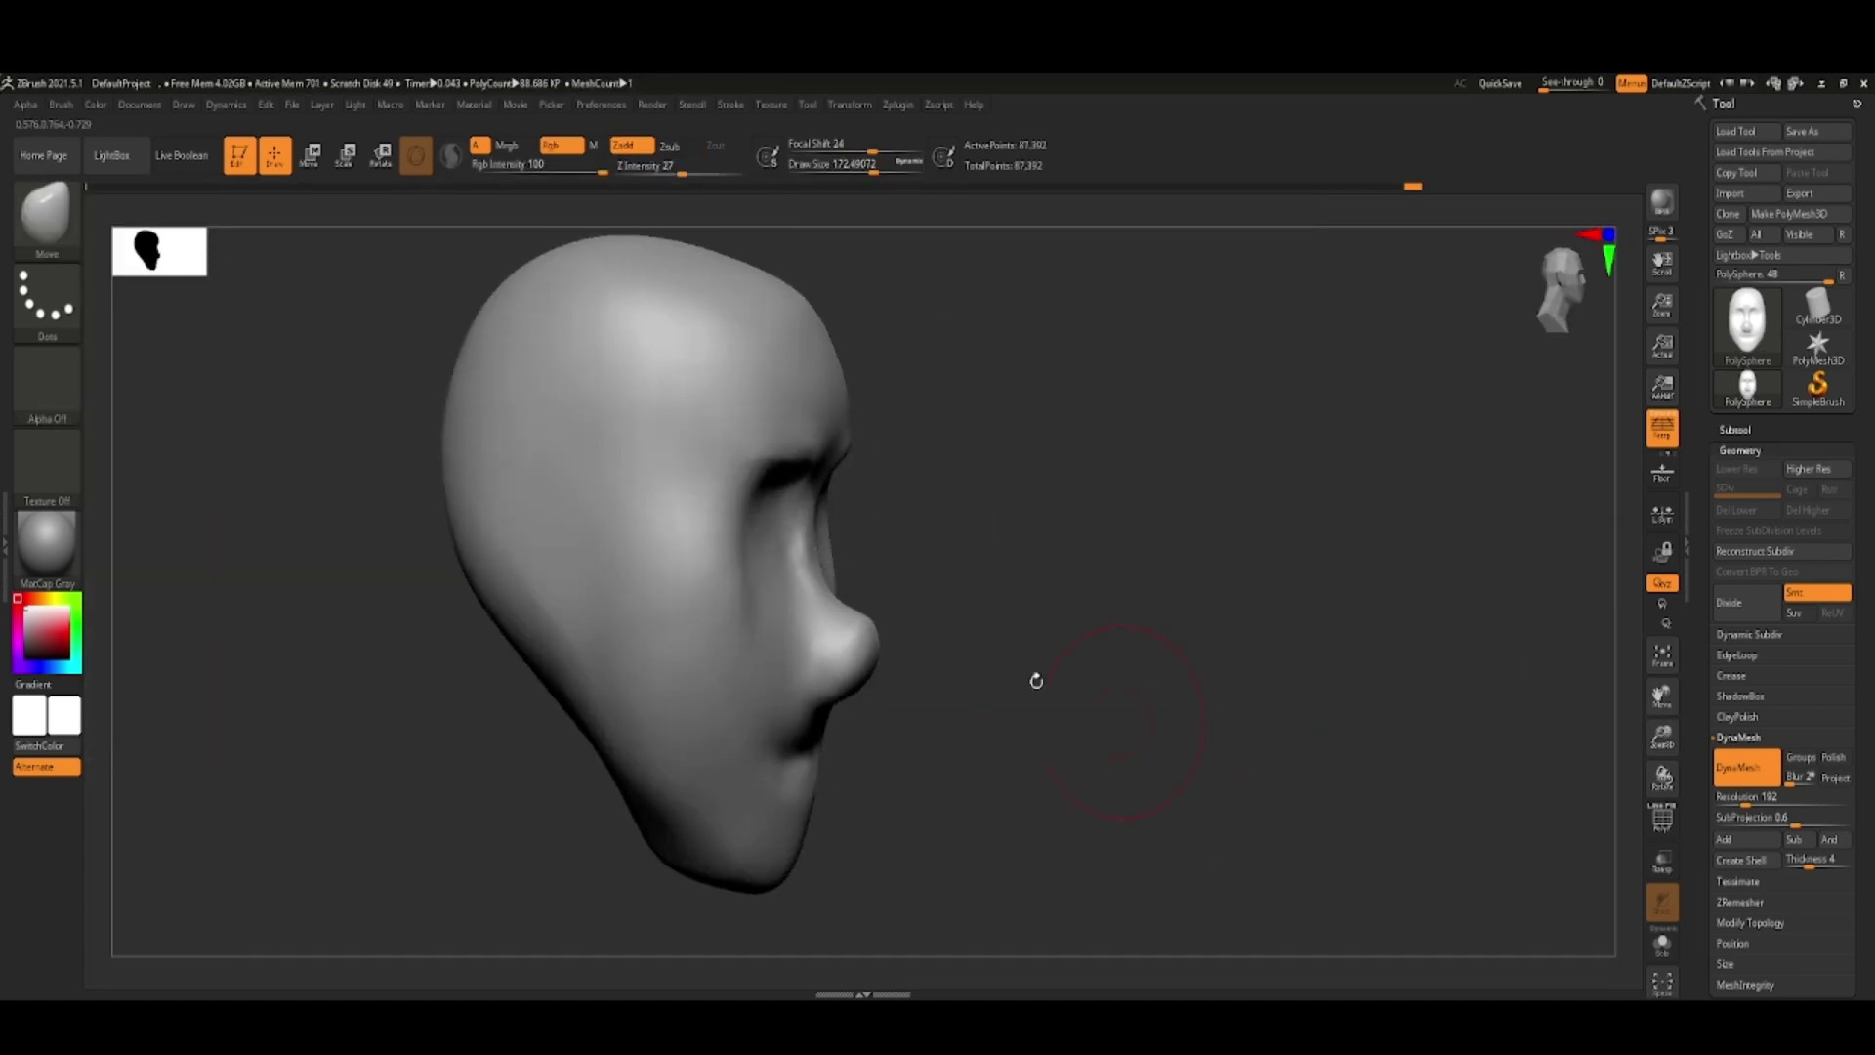
pyautogui.moveTo(810, 613)
pyautogui.mouseDown()
pyautogui.moveTo(893, 674)
pyautogui.moveTo(879, 752)
pyautogui.moveTo(720, 788)
pyautogui.moveTo(1123, 704)
pyautogui.mouseUp()
# - Build up the nose bulb with ClayBuildup, zoomed in on the face
pyautogui.press('b')
pyautogui.press('d')
pyautogui.press('s')
pyautogui.press('space')
pyautogui.press('b')
pyautogui.press('c')
pyautogui.press('b')
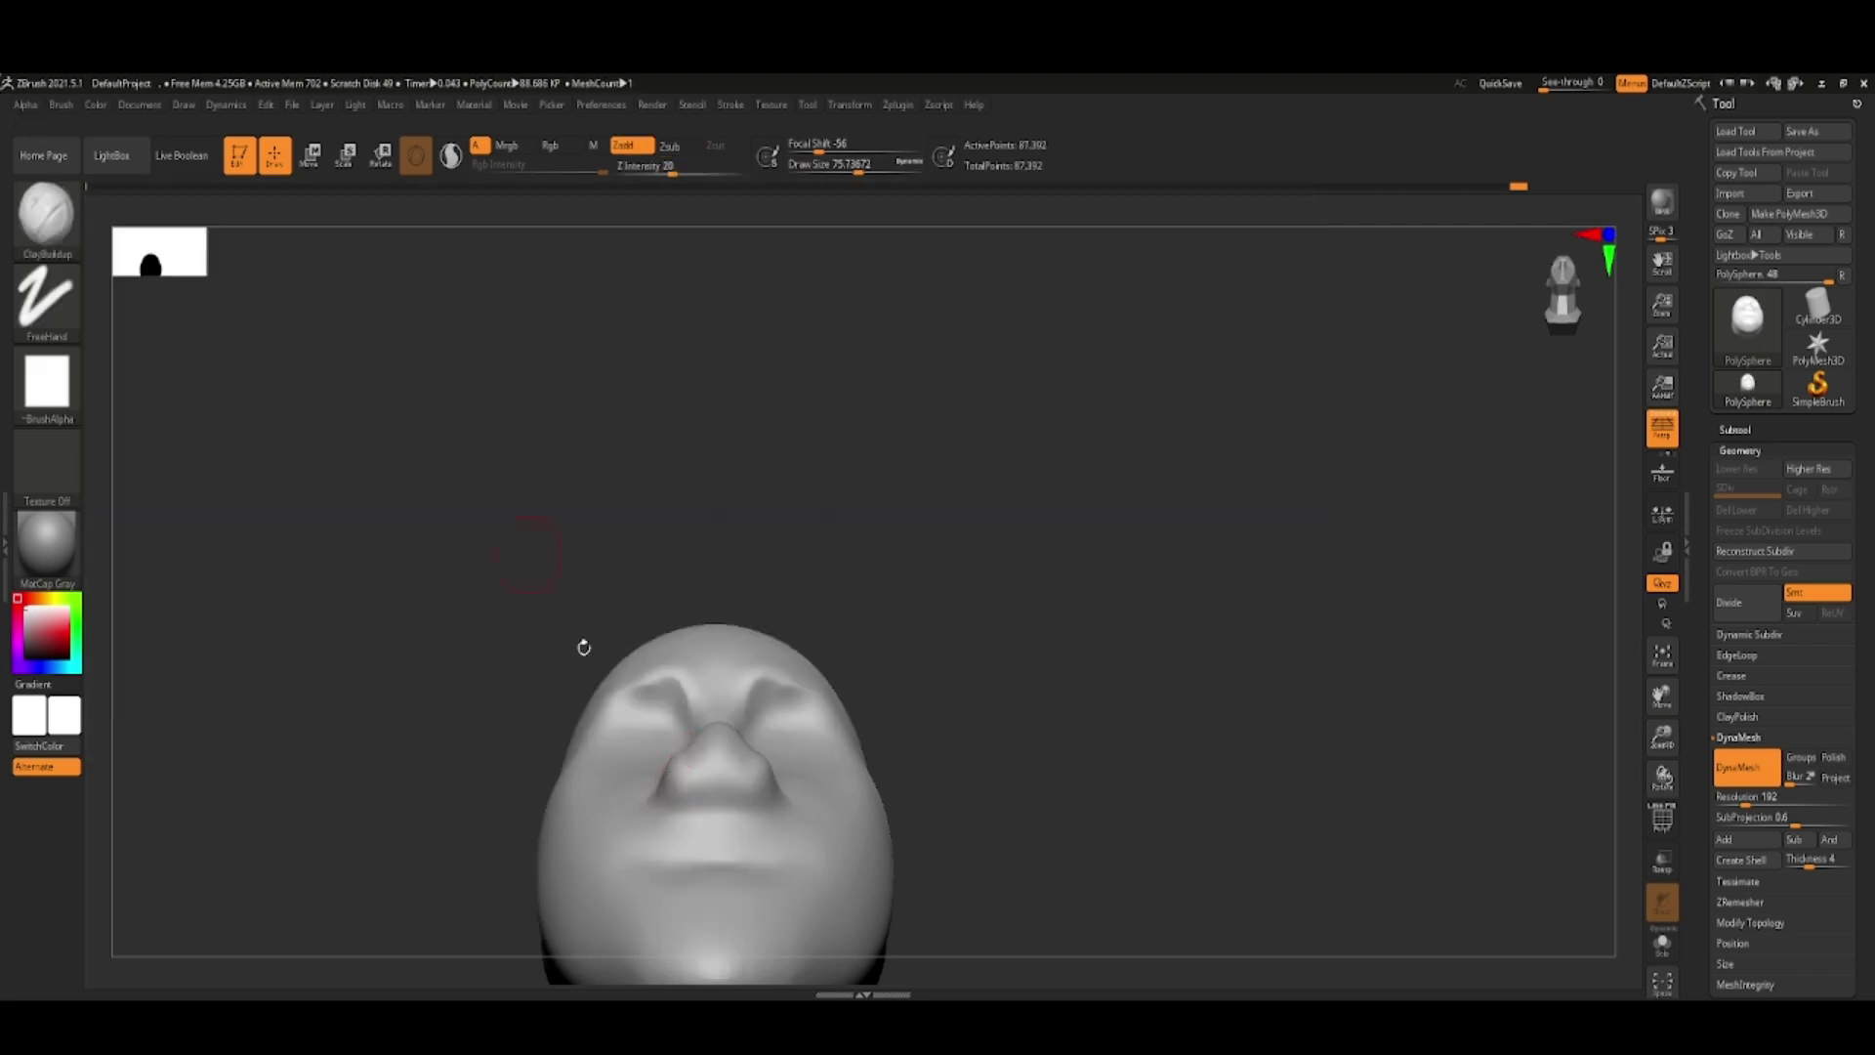
pyautogui.press('space')
# - Enlarge the ClayBuildup brush and frame the whole face from the front
pyautogui.press('space')
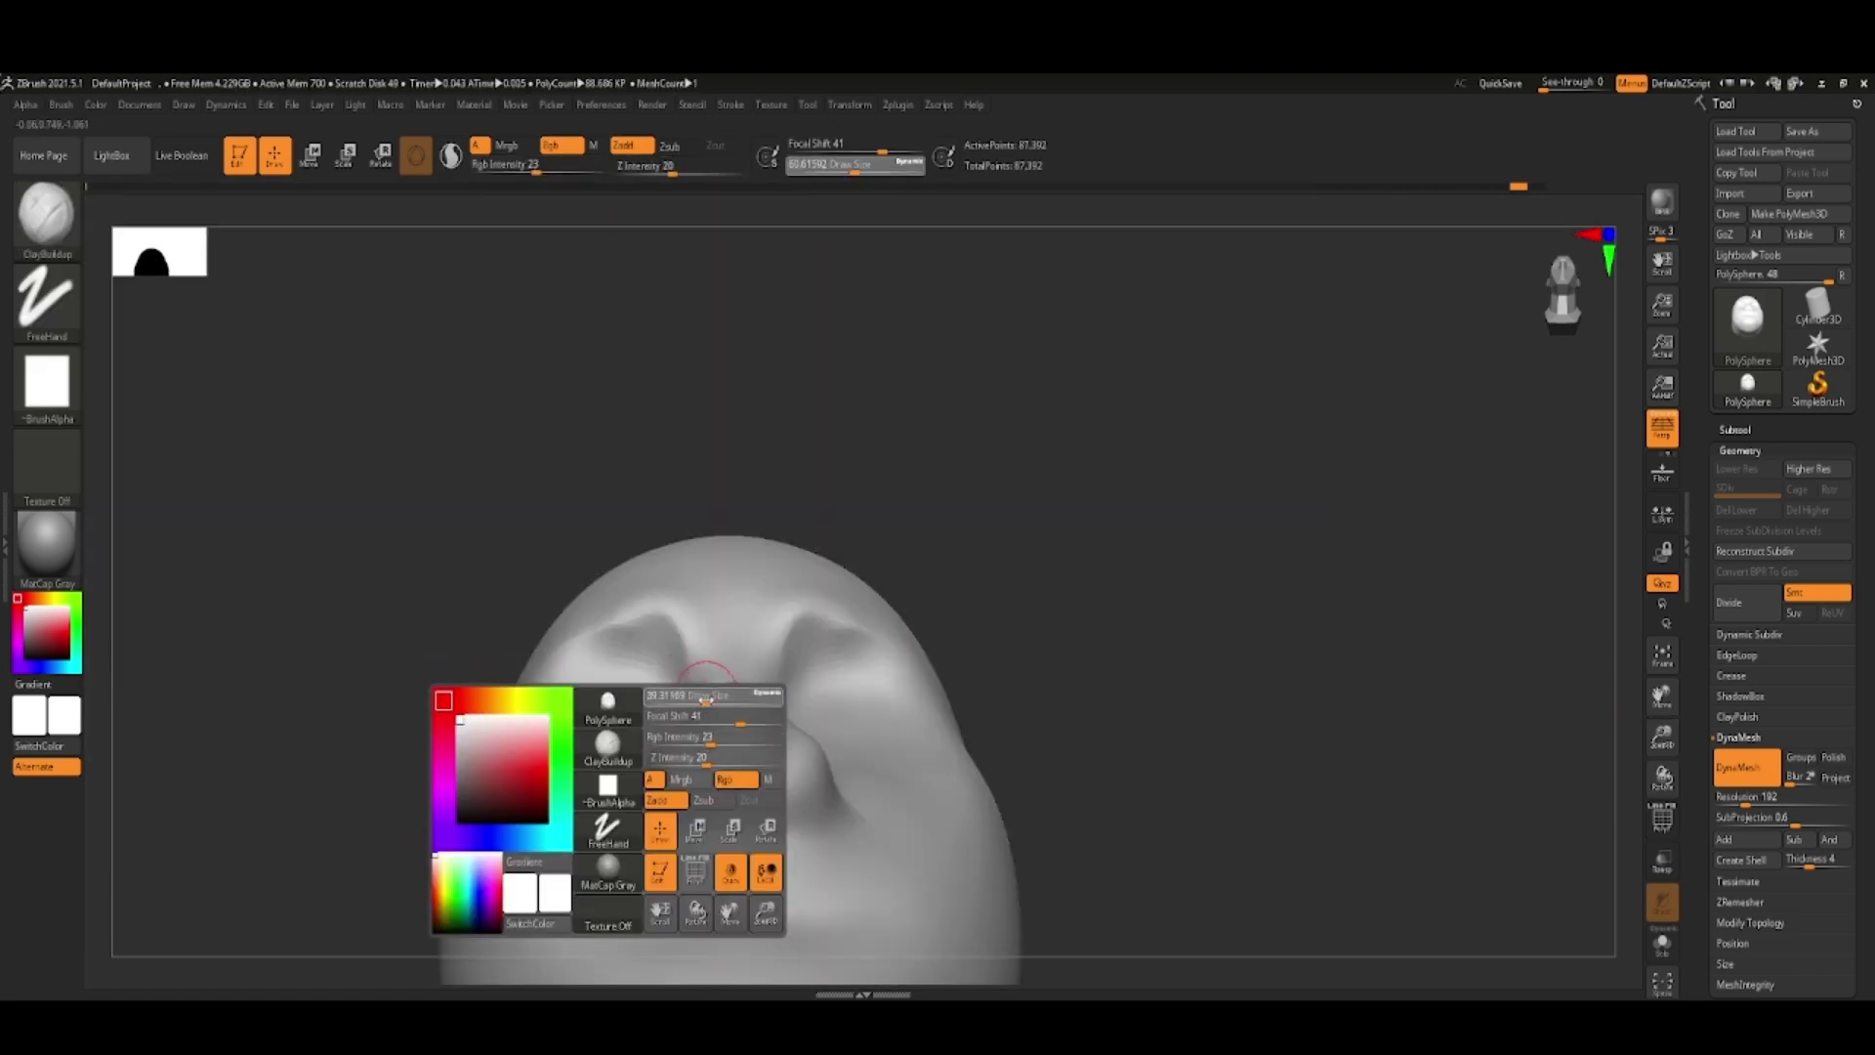
pyautogui.moveTo(1156, 803)
pyautogui.mouseDown()
pyautogui.moveTo(1074, 683)
pyautogui.moveTo(1113, 920)
pyautogui.moveTo(1136, 774)
pyautogui.moveTo(954, 820)
pyautogui.moveTo(875, 684)
pyautogui.mouseUp()
pyautogui.press('space')
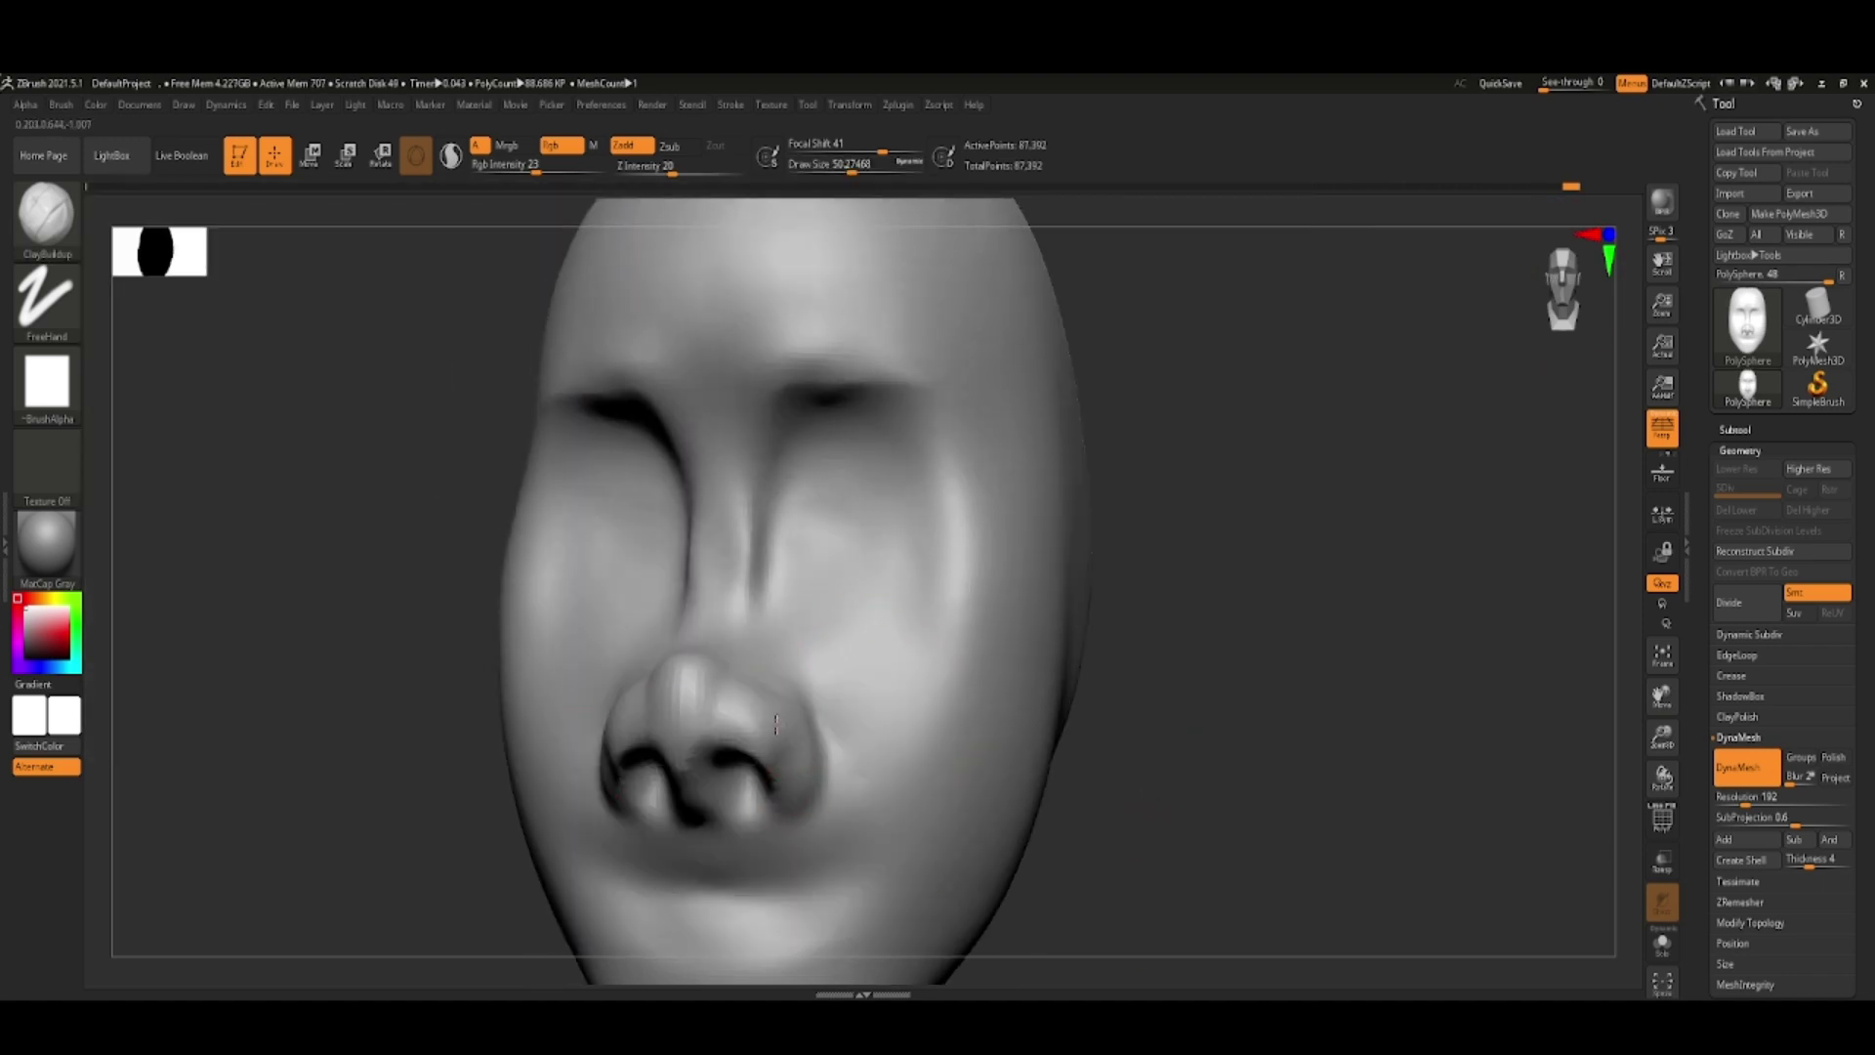
pyautogui.moveTo(777, 724)
pyautogui.mouseDown()
pyautogui.moveTo(703, 830)
pyautogui.moveTo(1097, 782)
pyautogui.moveTo(996, 745)
pyautogui.moveTo(1565, 298)
pyautogui.mouseUp()
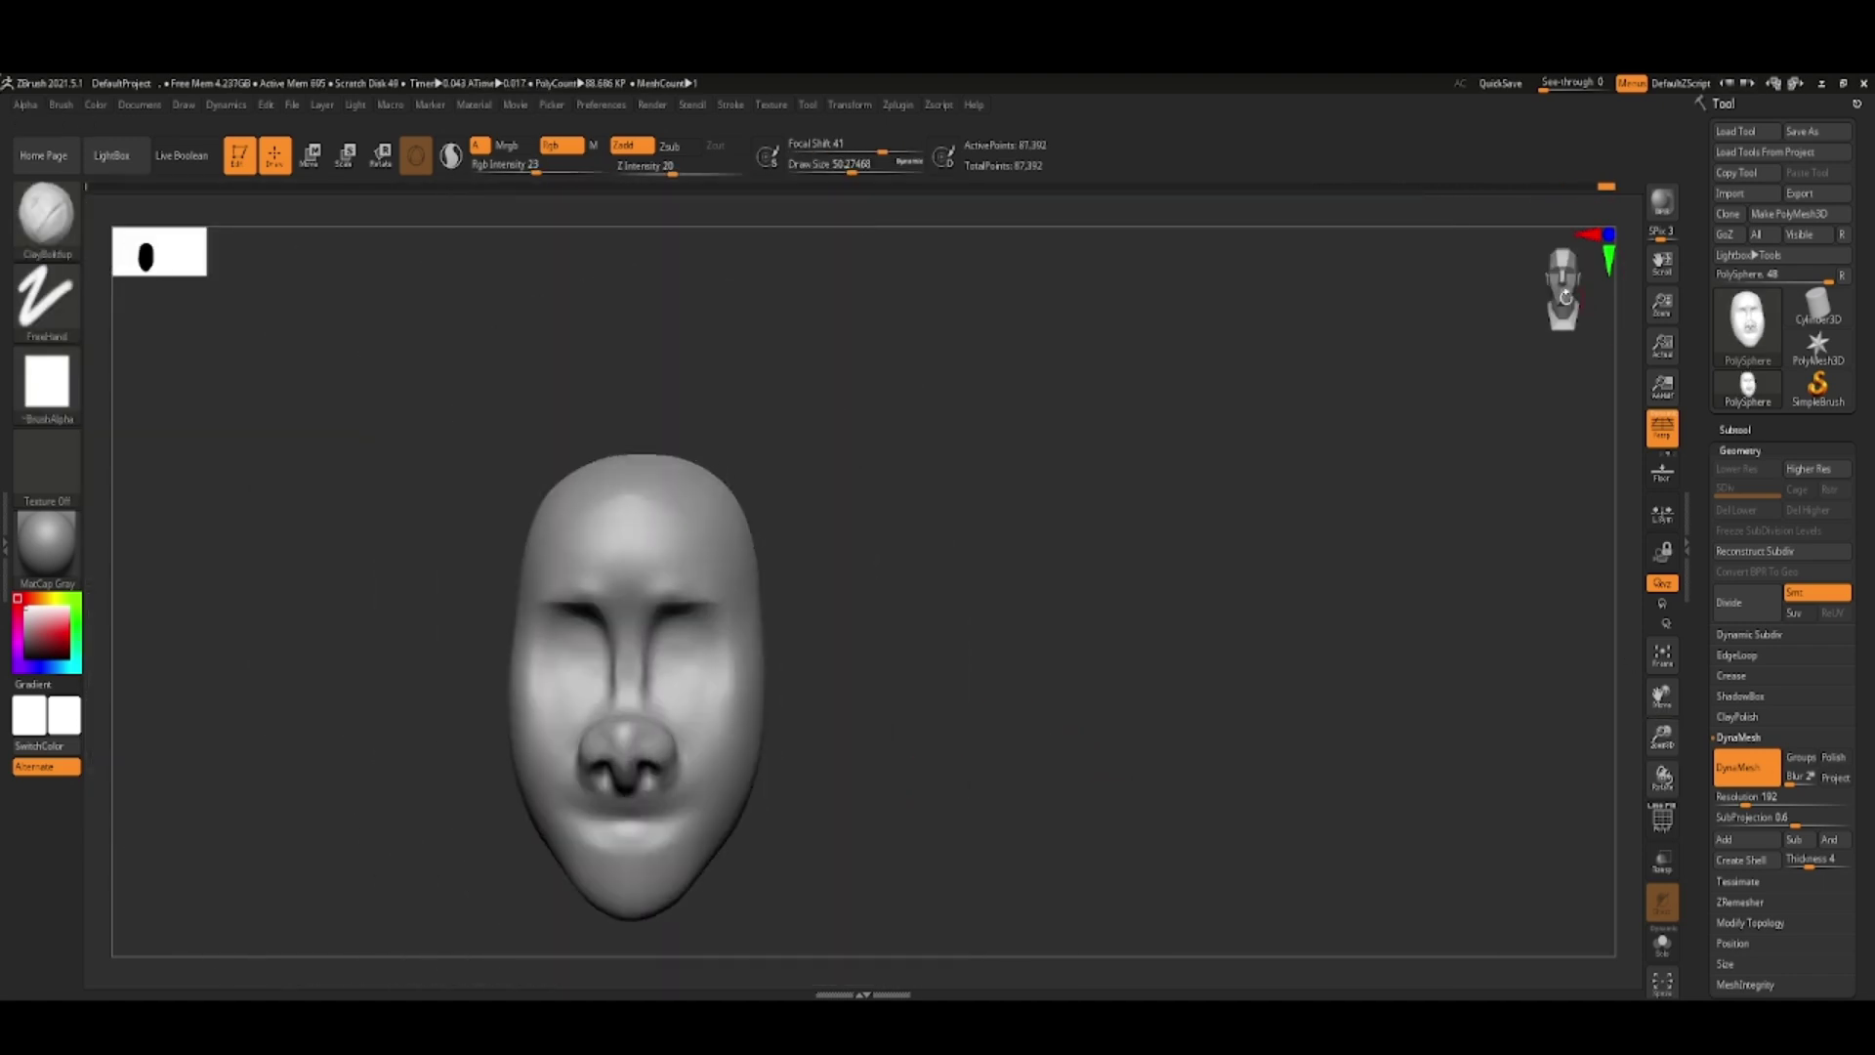
pyautogui.press('space')
pyautogui.moveTo(547, 684); pyautogui.dragTo(662, 760)
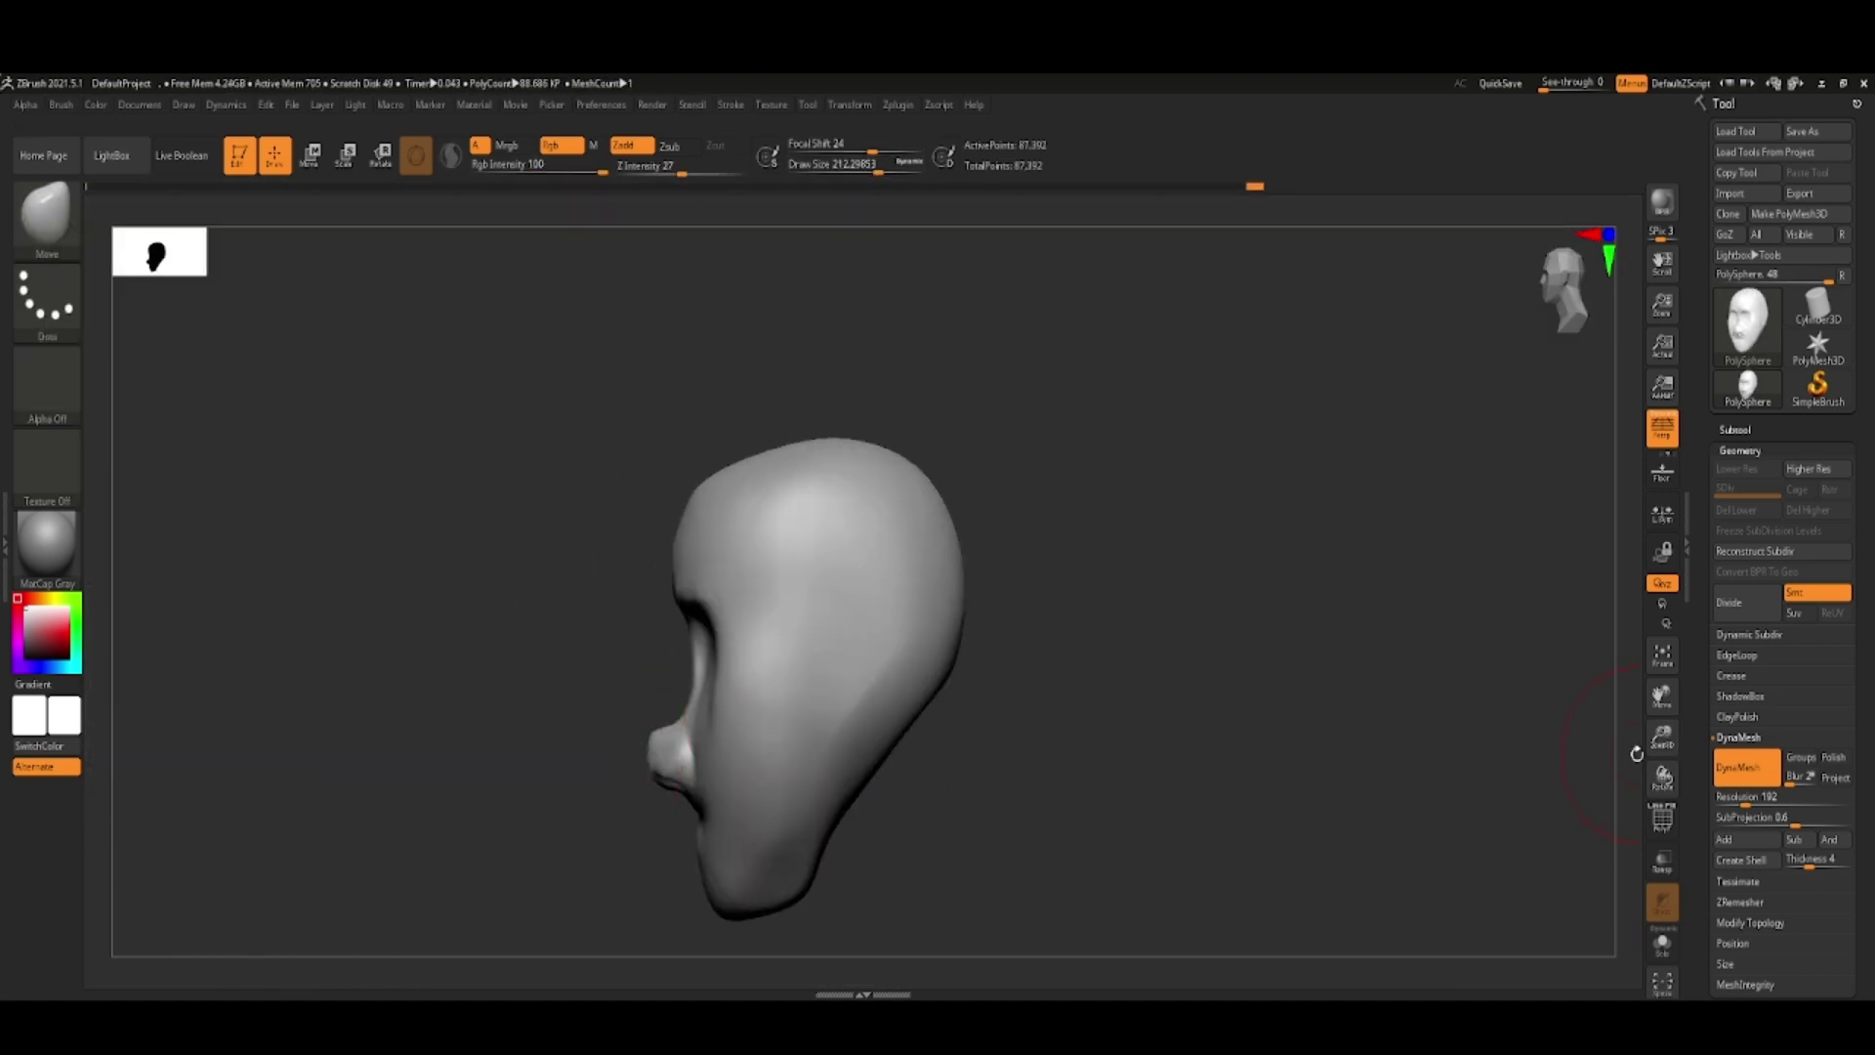
pyautogui.moveTo(1637, 753)
pyautogui.keyDown('alt'); pyautogui.mouseDown()
pyautogui.moveTo(1239, 834)
pyautogui.moveTo(684, 818)
pyautogui.moveTo(955, 766)
pyautogui.moveTo(943, 796)
pyautogui.moveTo(1234, 763)
pyautogui.moveTo(1331, 792)
pyautogui.mouseUp(); pyautogui.keyUp('alt')
# - Deepen the left and right eye grooves with DamStandard, then shrink the brush
pyautogui.press('b')
pyautogui.press('d')
pyautogui.press('s')
pyautogui.moveTo(489, 513); pyautogui.dragTo(605, 527)
pyautogui.moveTo(723, 522); pyautogui.dragTo(827, 502)
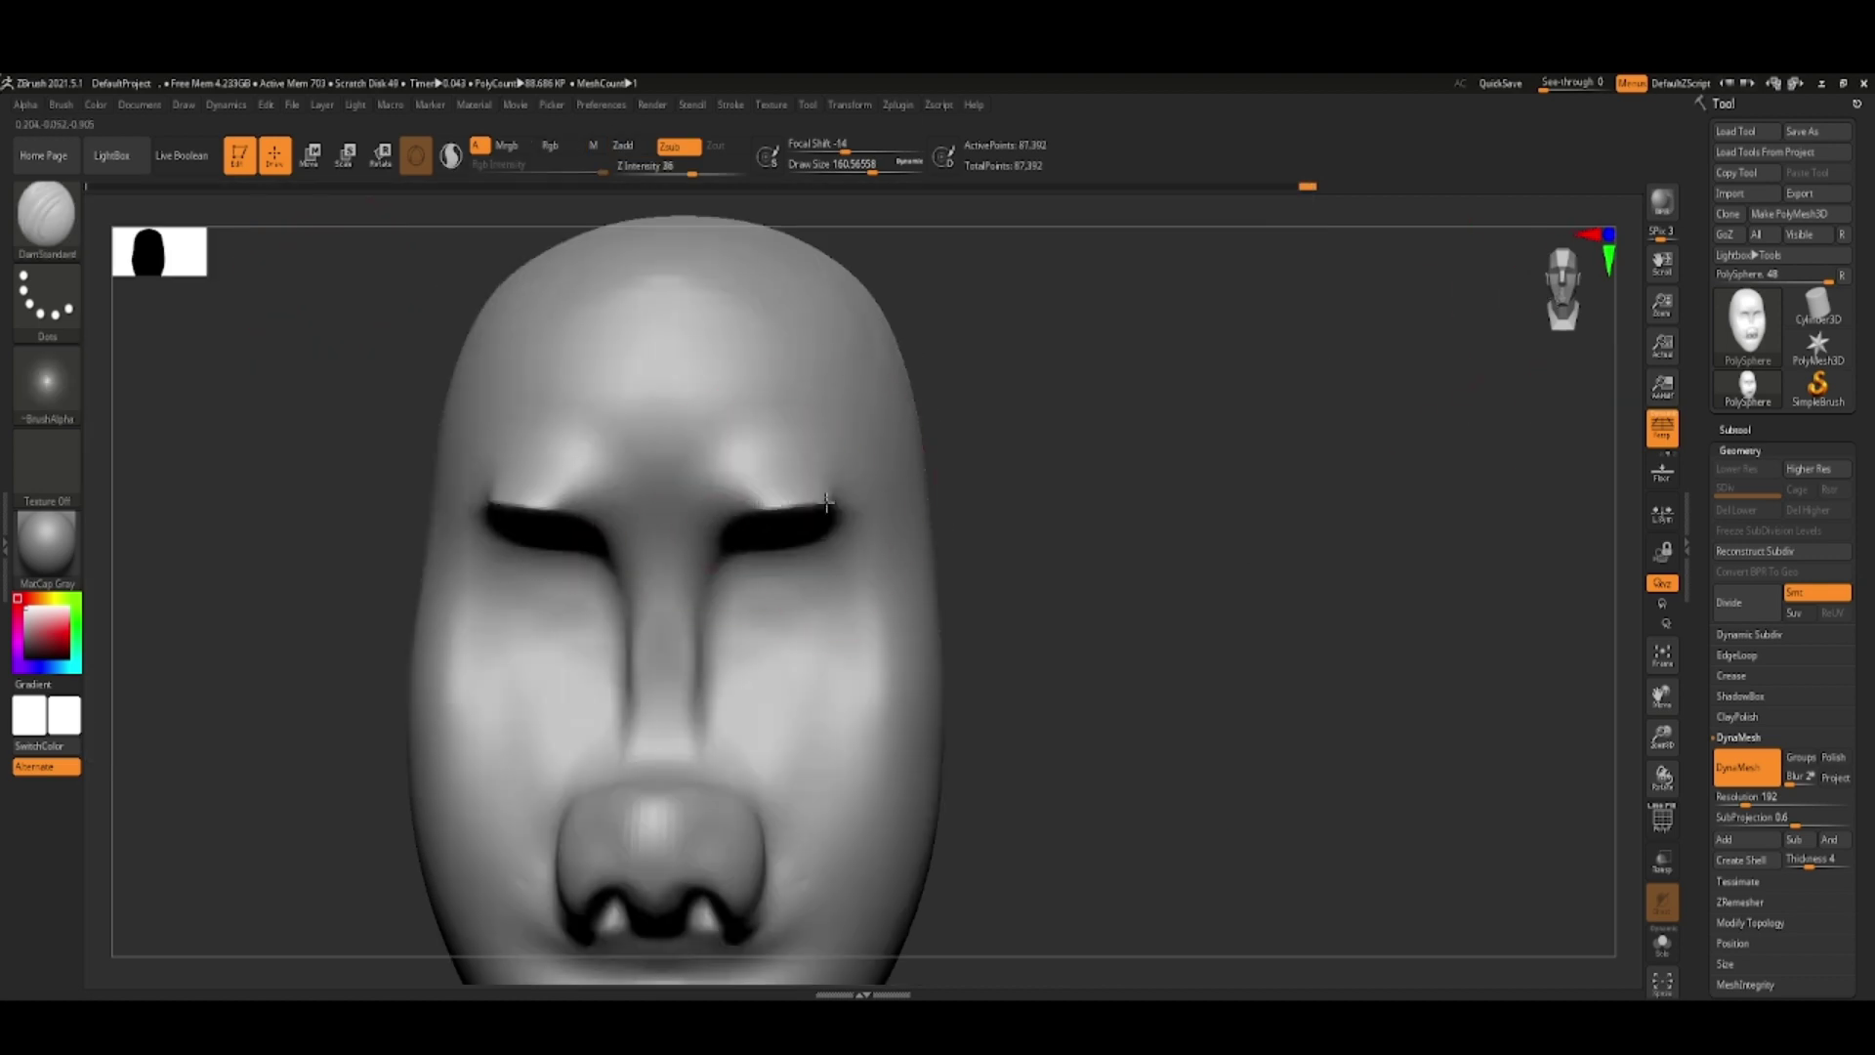
pyautogui.press('s')
pyautogui.moveTo(684, 352); pyautogui.dragTo(625, 352)
pyautogui.moveTo(715, 528)
pyautogui.mouseDown()
pyautogui.moveTo(733, 837)
pyautogui.moveTo(1075, 850)
pyautogui.moveTo(1285, 766)
pyautogui.mouseUp()
# - Round out the nose with the Inflat brush from a low side angle
pyautogui.press('b')
pyautogui.press('i')
pyautogui.press('n')
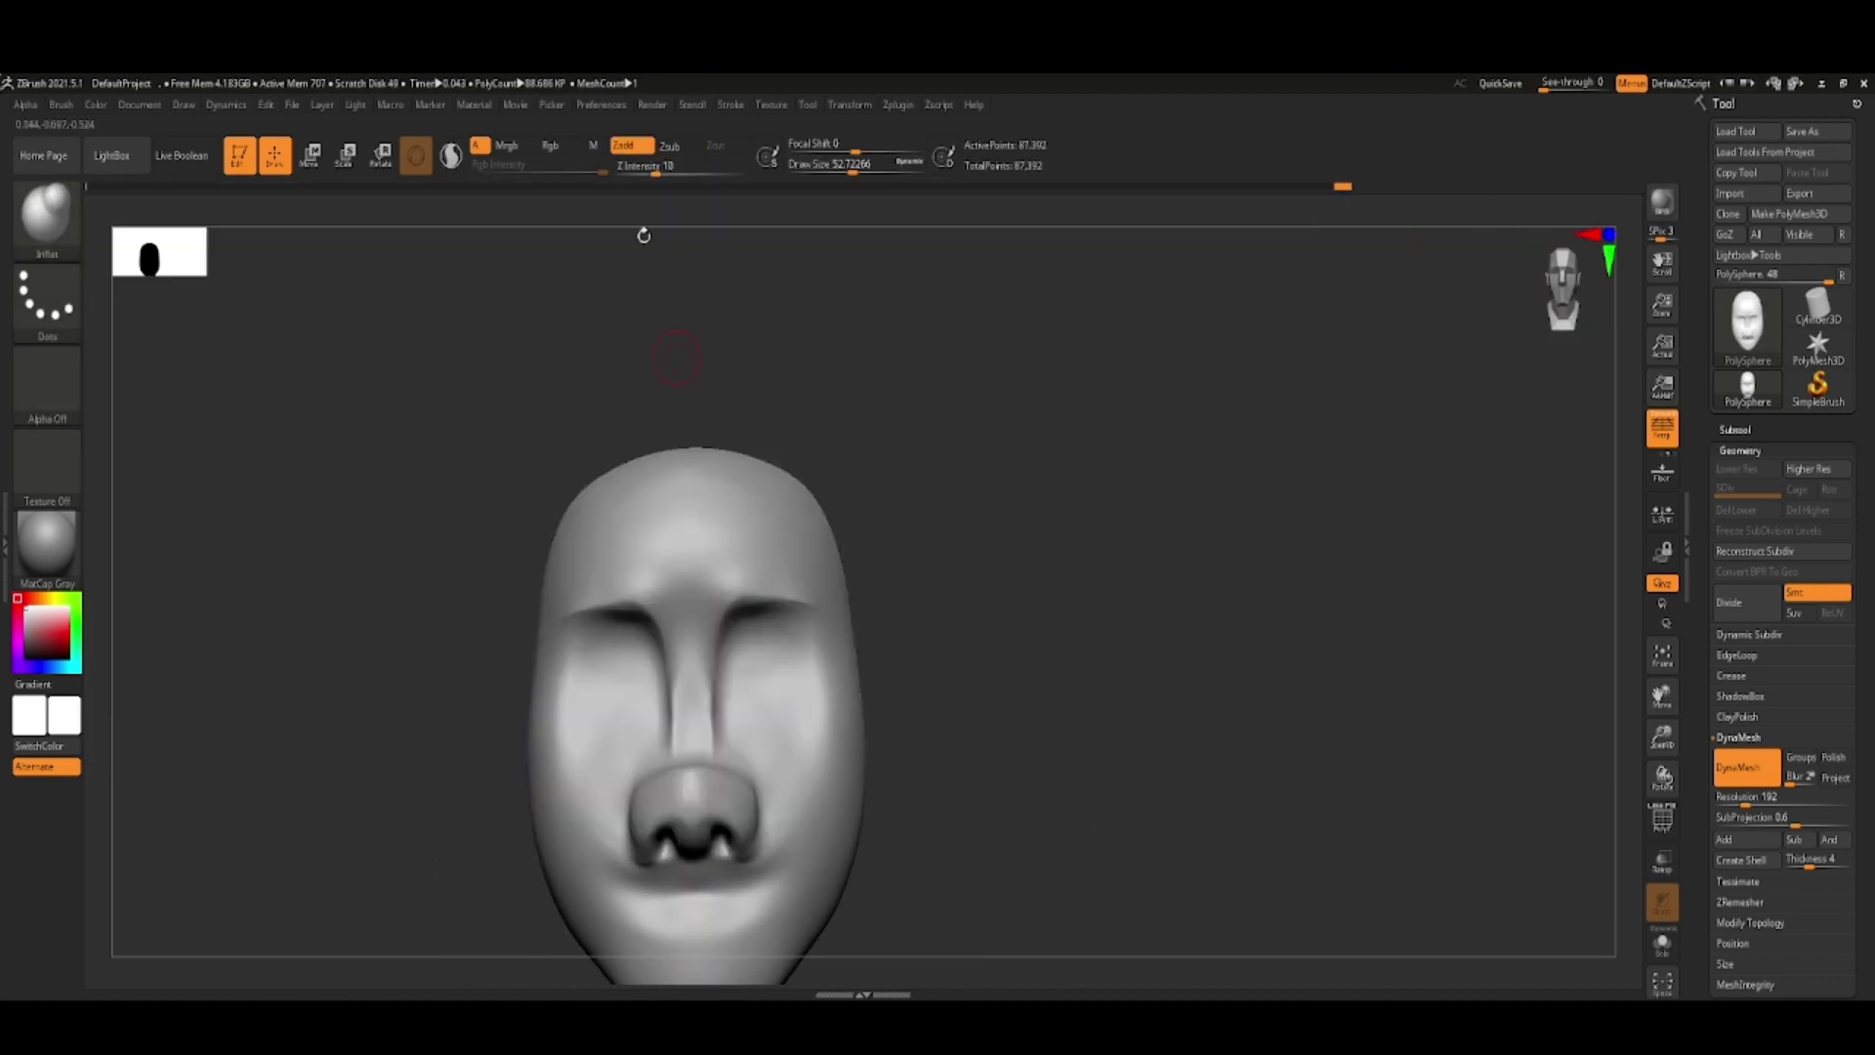
pyautogui.moveTo(971, 804)
pyautogui.mouseDown()
pyautogui.moveTo(550, 806)
pyautogui.moveTo(1215, 729)
pyautogui.mouseUp()
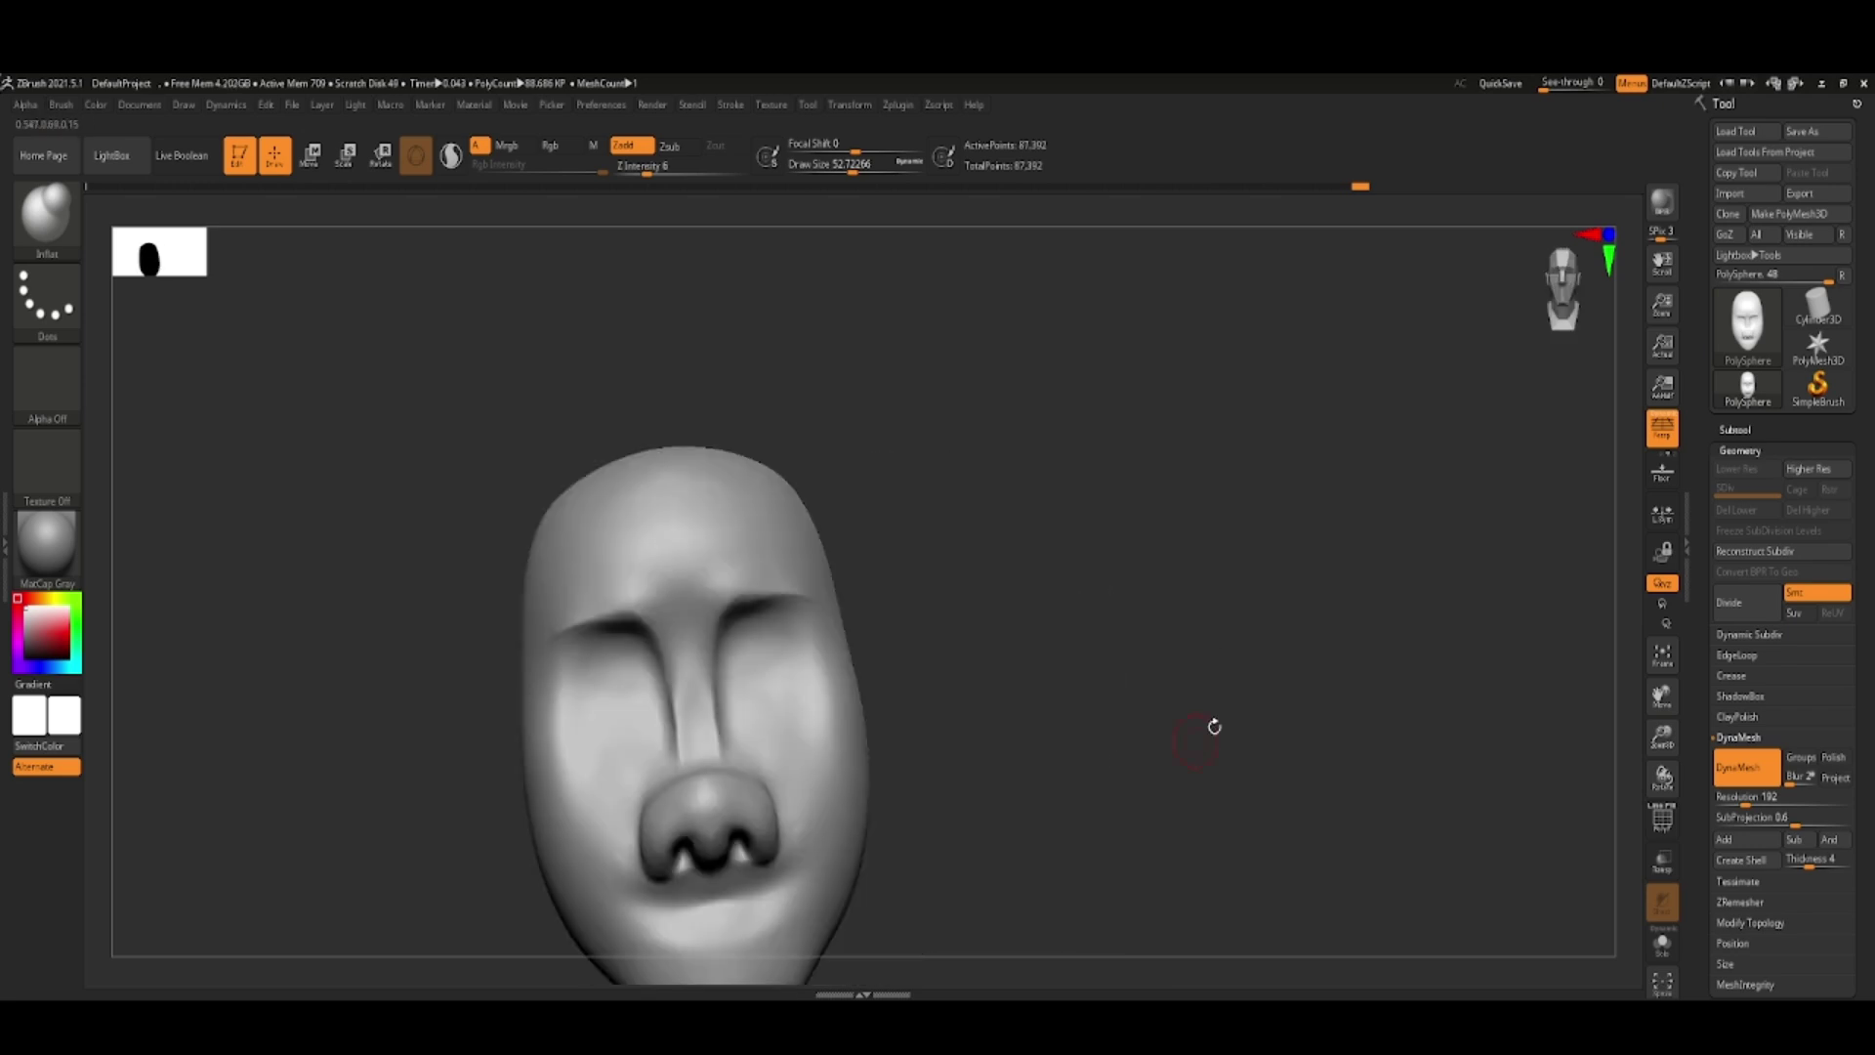
# - Carve the nostrils with DamStandard, zooming in on the lower face
pyautogui.press('b')
pyautogui.press('d')
pyautogui.press('s')
pyautogui.moveTo(361, 280); pyautogui.dragTo(732, 856)
pyautogui.moveTo(1038, 782)
pyautogui.mouseDown()
pyautogui.moveTo(1029, 817)
pyautogui.moveTo(891, 696)
pyautogui.moveTo(830, 696)
pyautogui.mouseUp()
pyautogui.press('space')
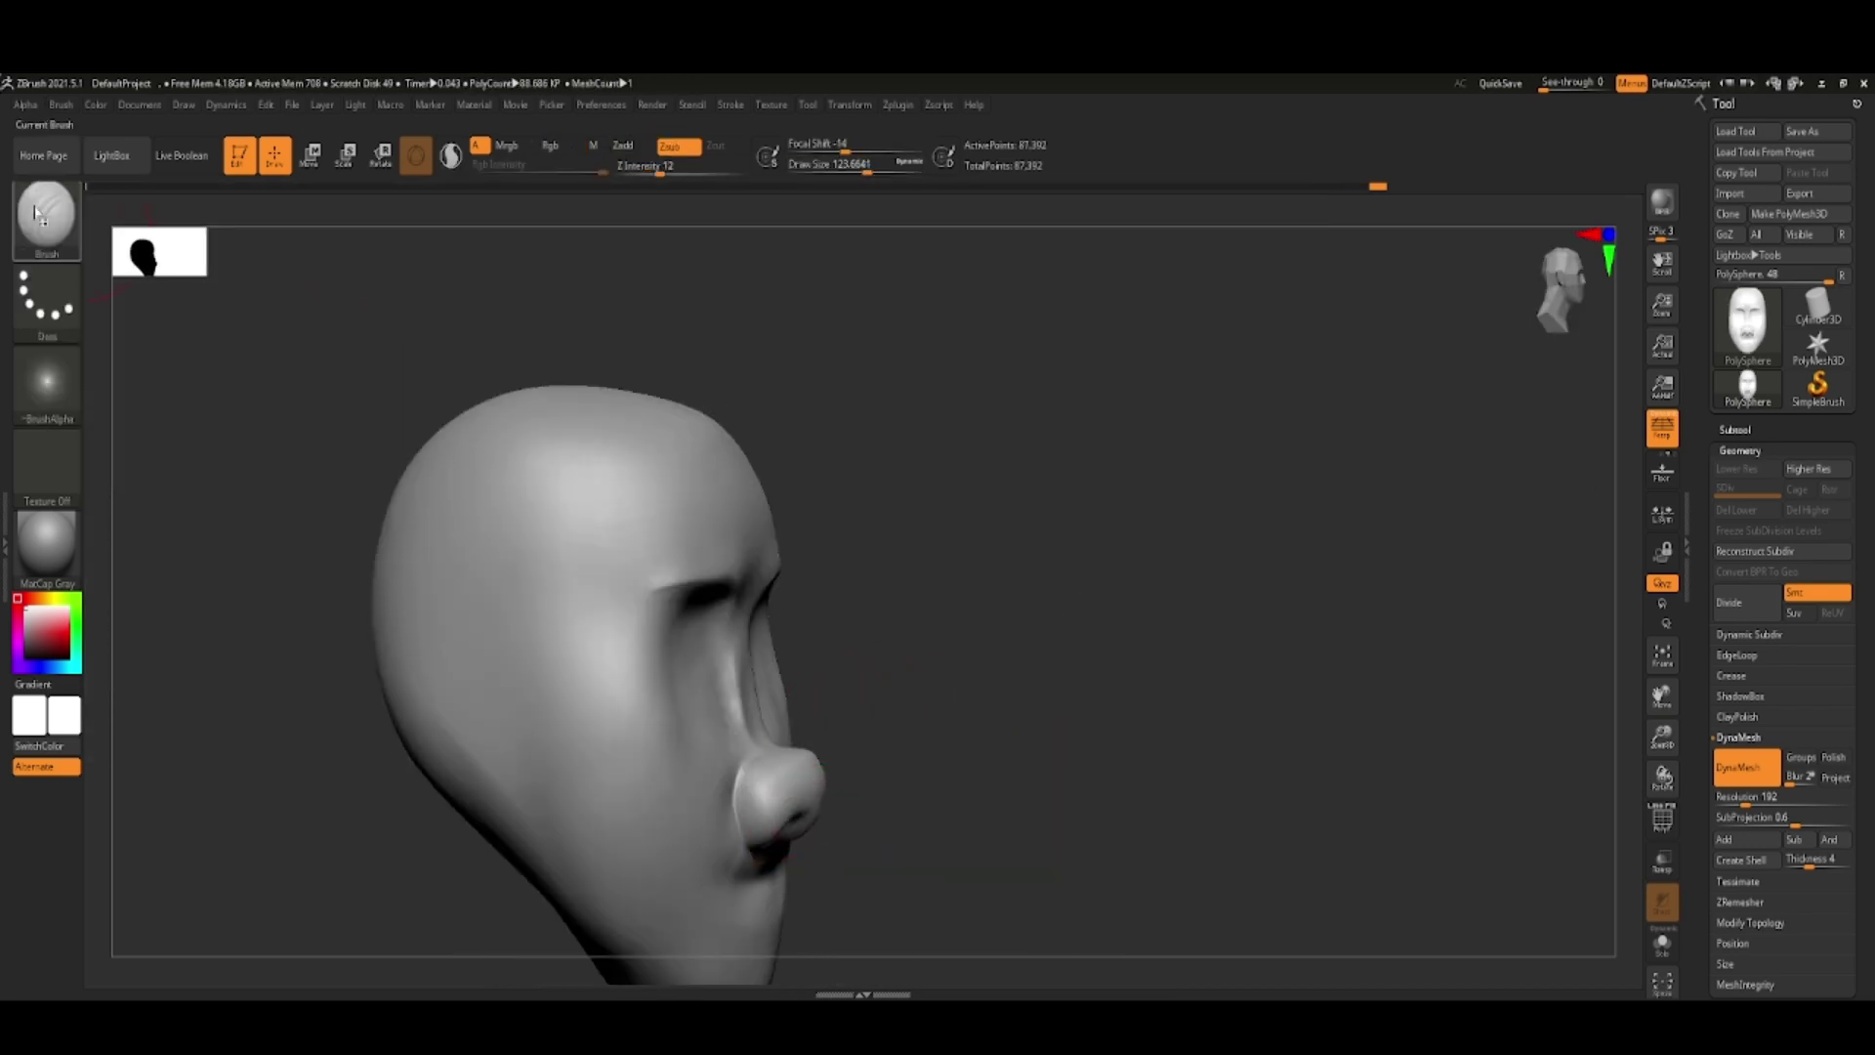
pyautogui.moveTo(955, 828); pyautogui.dragTo(850, 752)
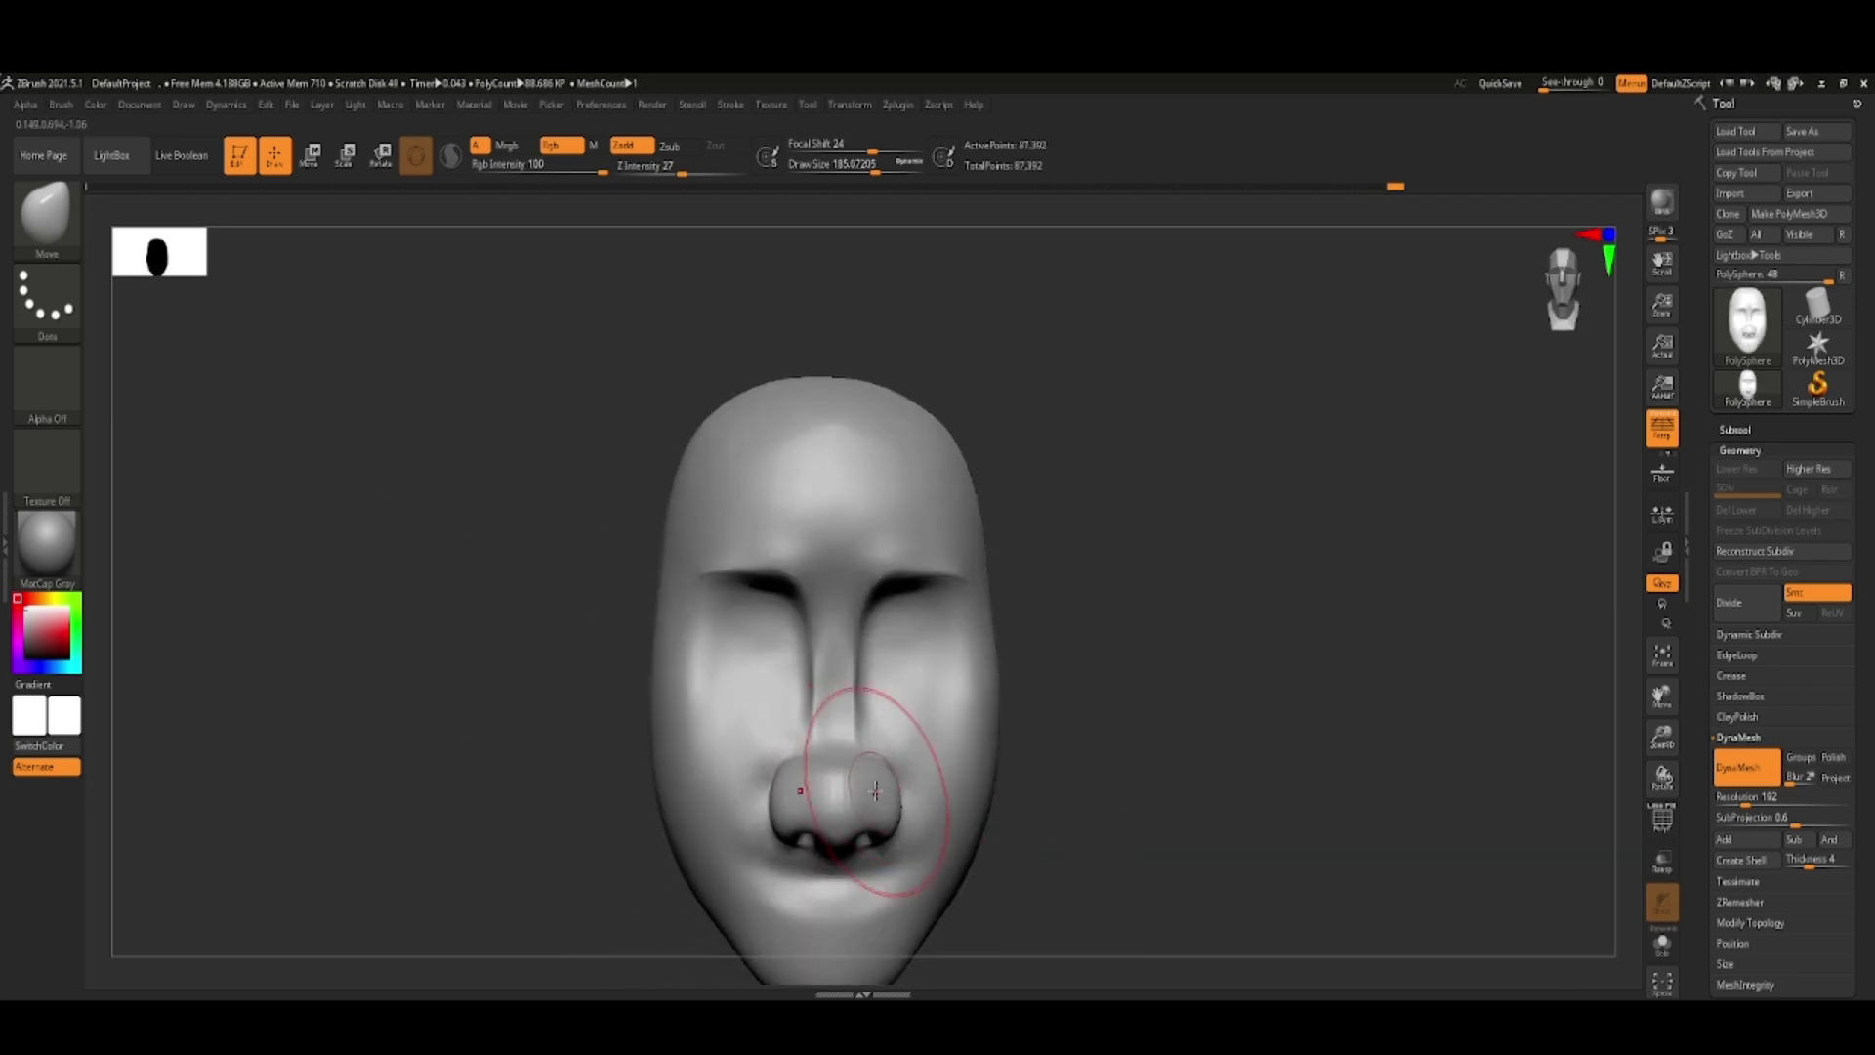
pyautogui.moveTo(1663, 740); pyautogui.dragTo(1651, 674)
# - Build up the lips with ClayBuildup, checking them from three-quarter and front views
pyautogui.press('b')
pyautogui.press('d')
pyautogui.press('s')
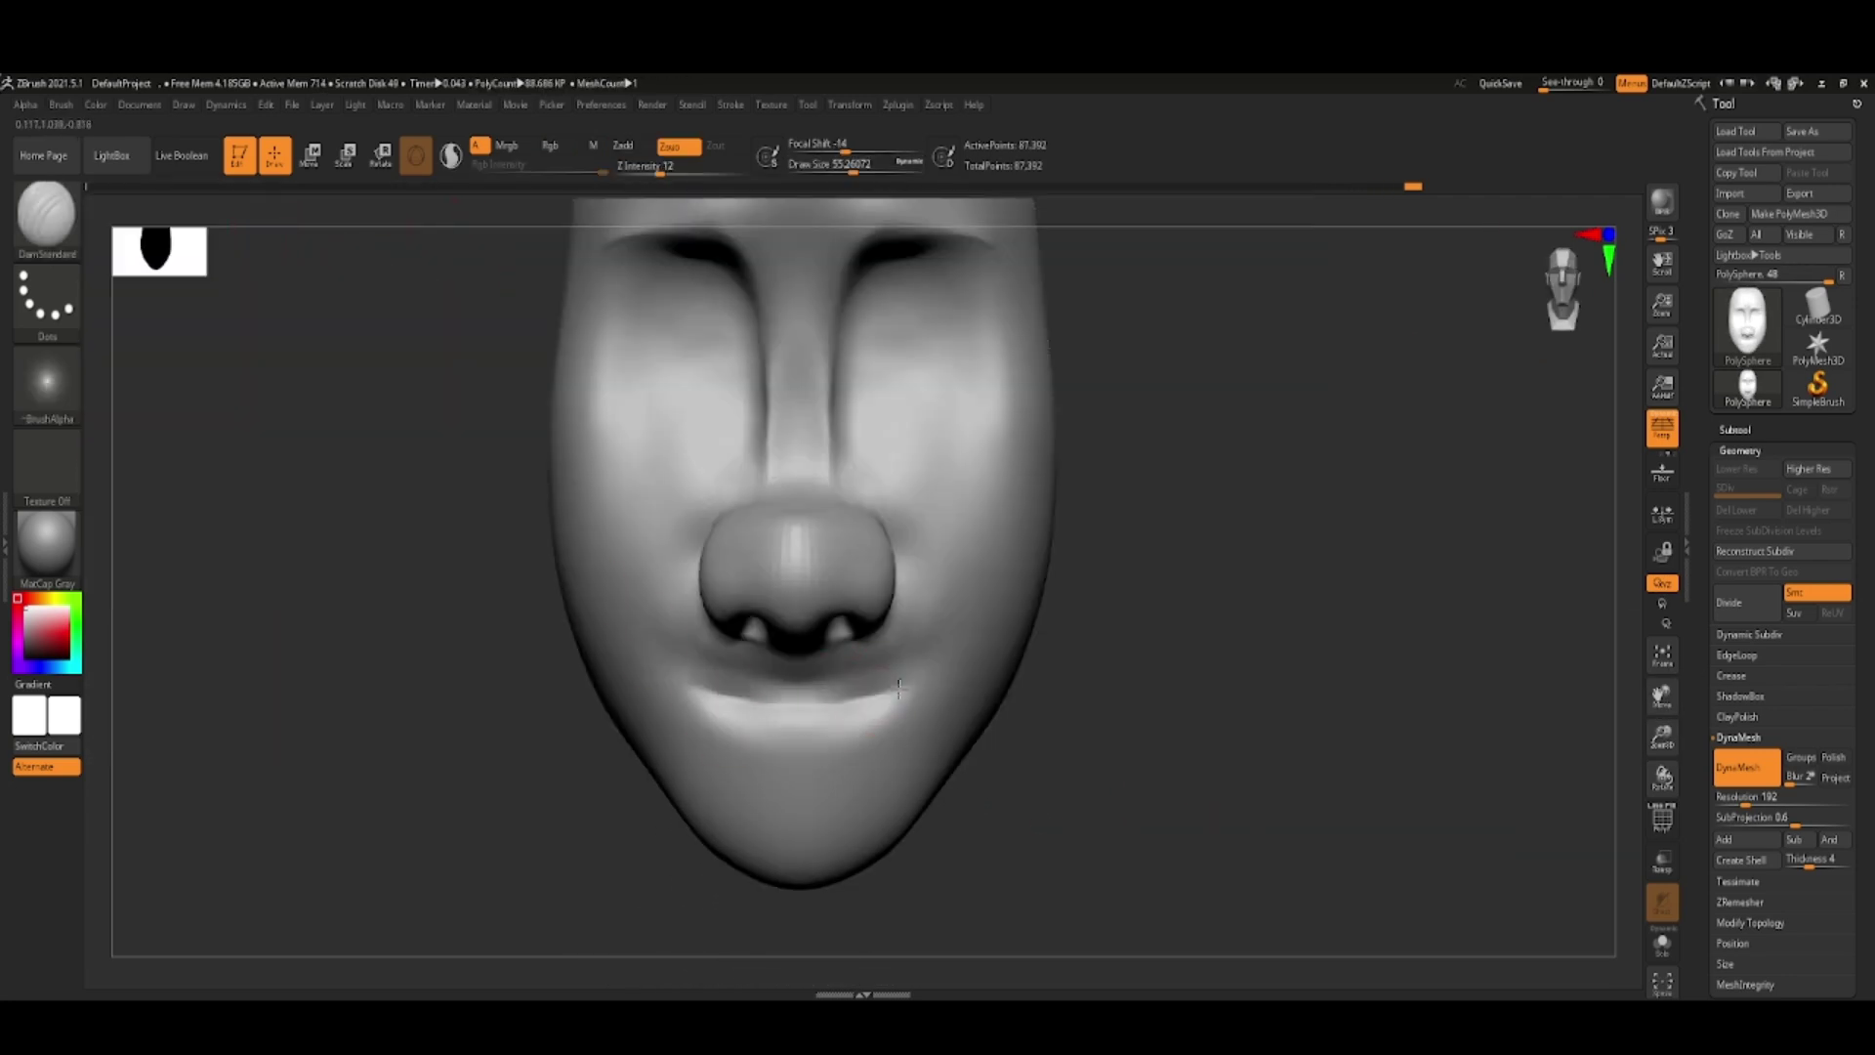
pyautogui.press('b')
pyautogui.press('c')
pyautogui.press('b')
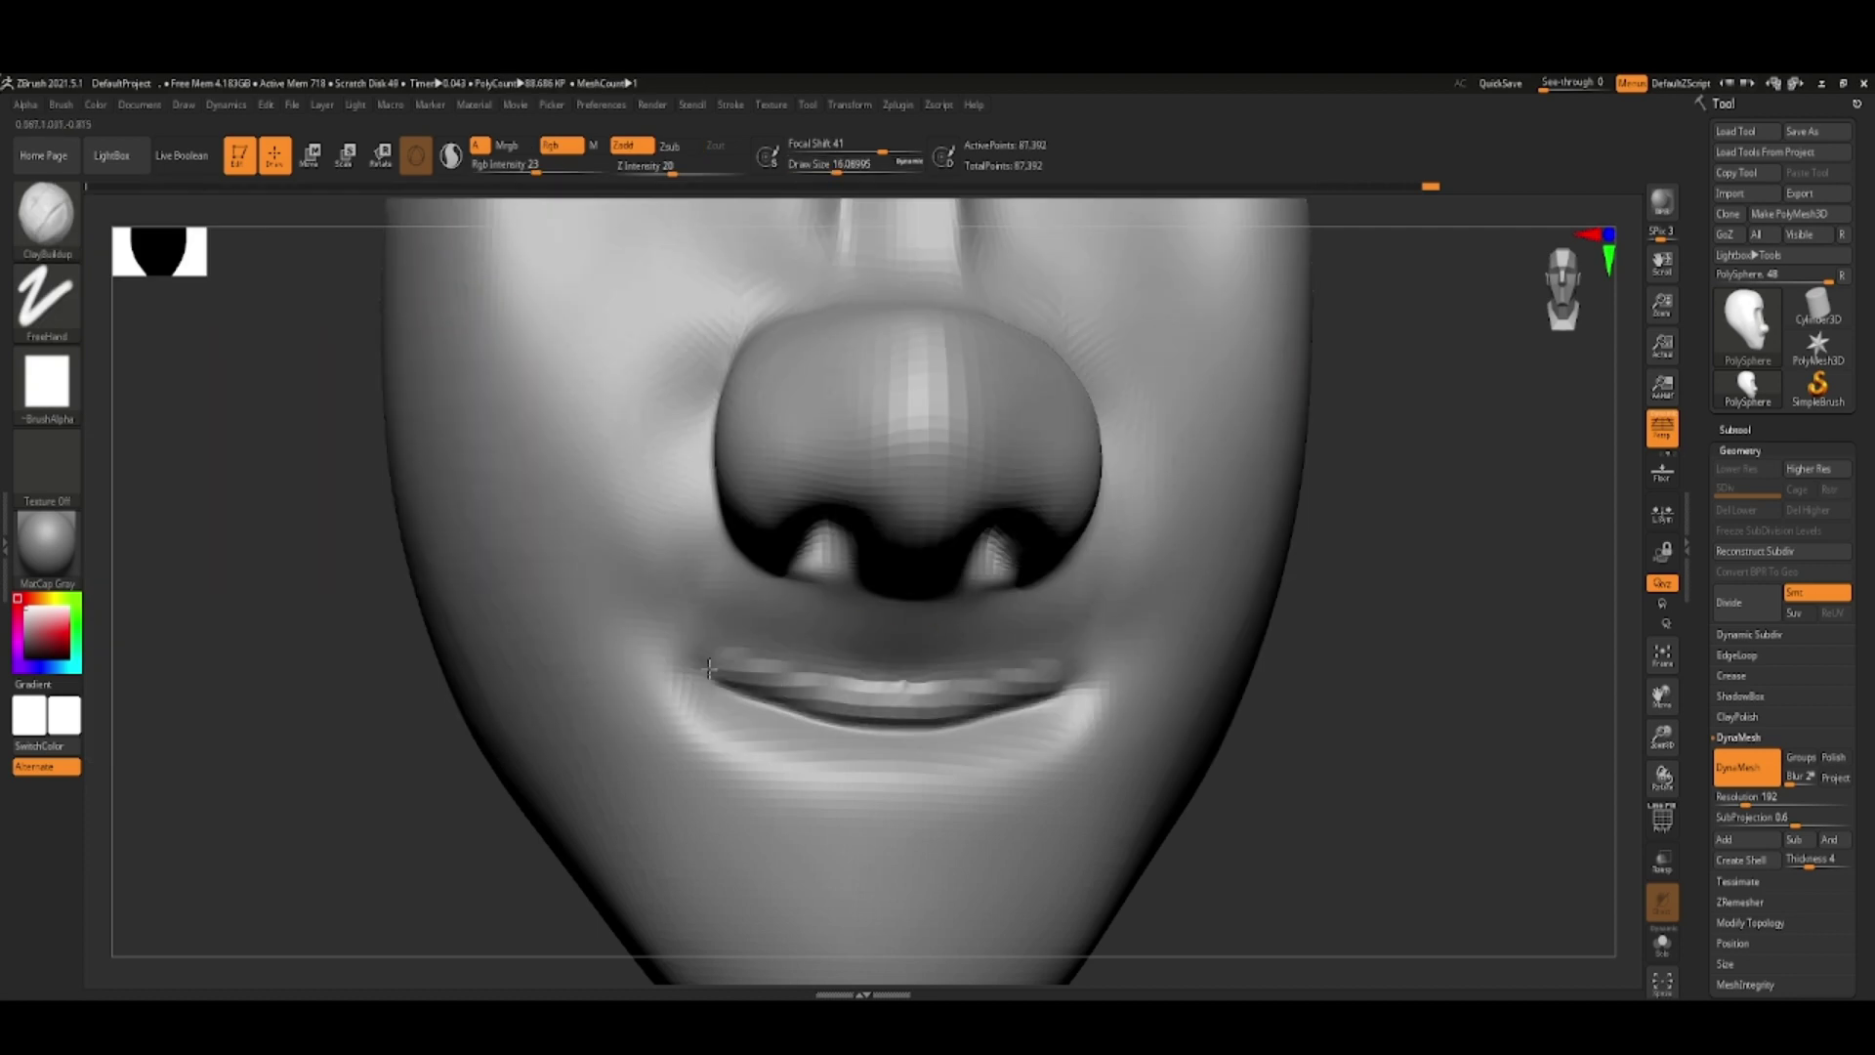
pyautogui.moveTo(527, 634); pyautogui.dragTo(607, 625)
pyautogui.keyDown('shift'); pyautogui.moveTo(1066, 689); pyautogui.dragTo(826, 676); pyautogui.keyUp('shift')
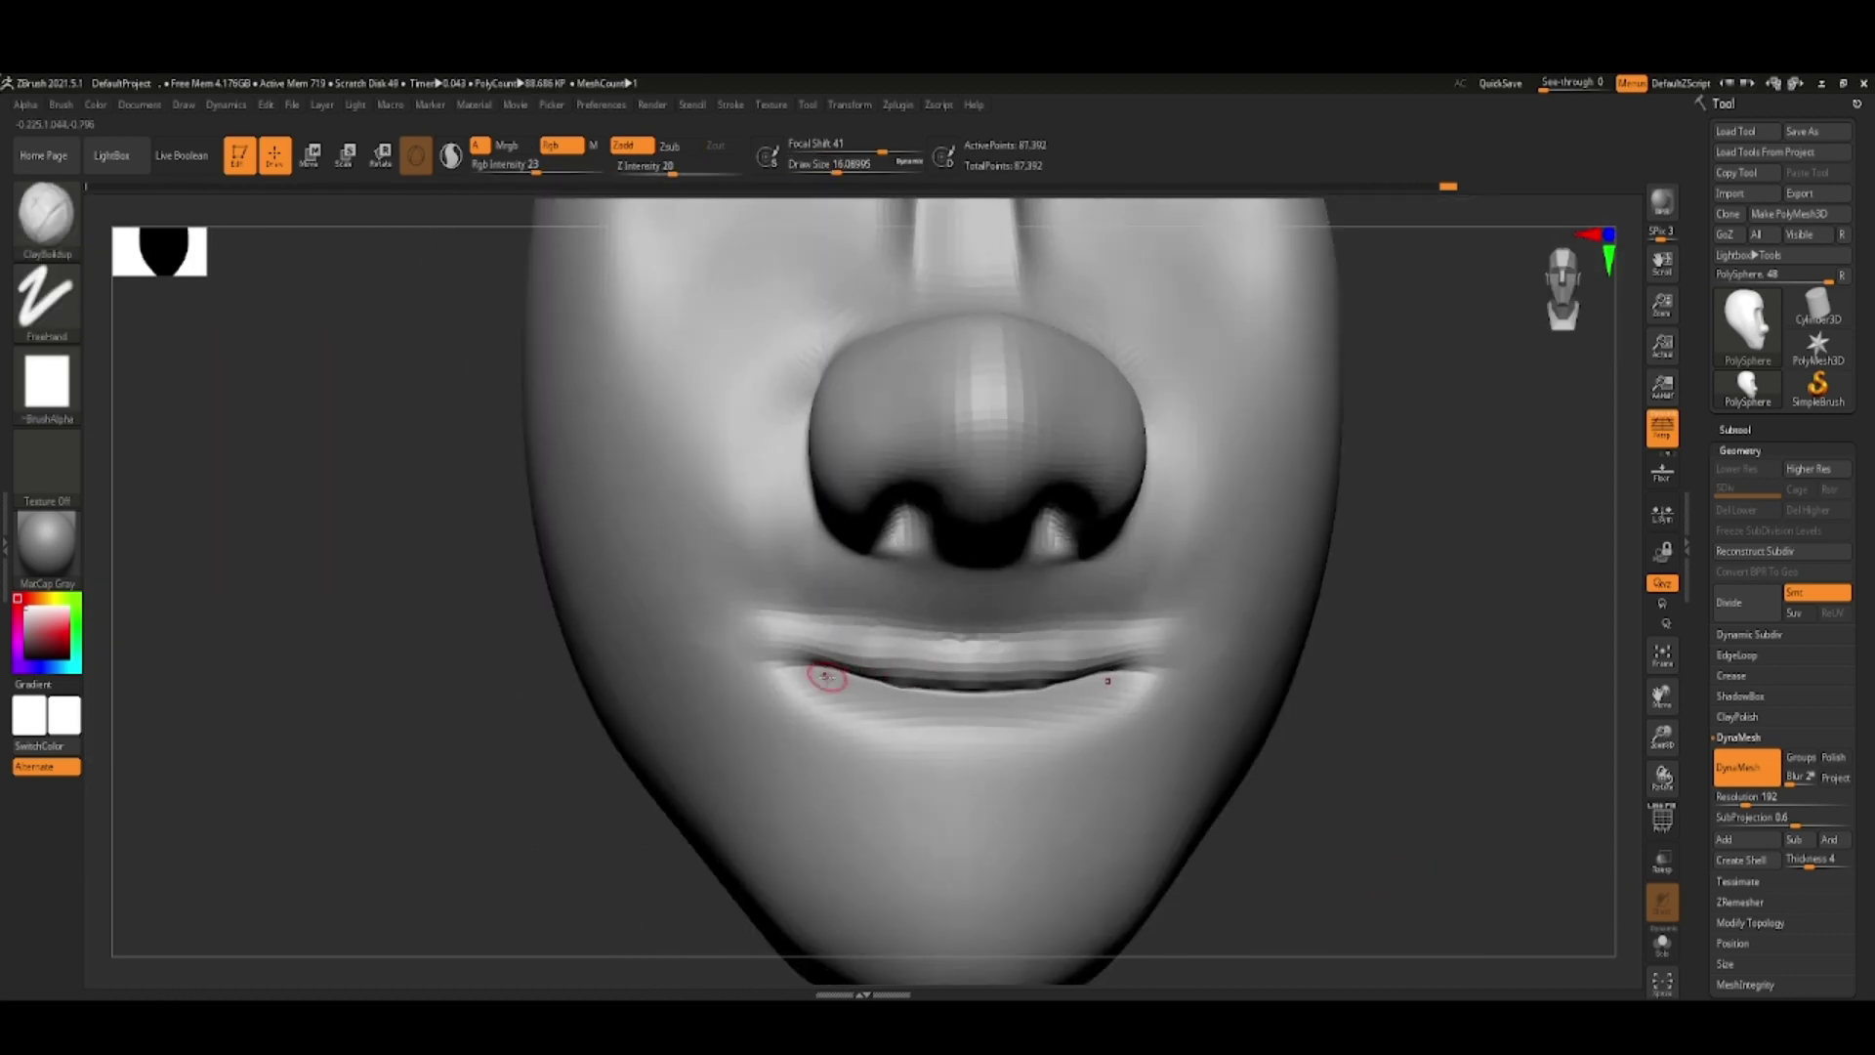
pyautogui.moveTo(1064, 693)
pyautogui.mouseDown()
pyautogui.moveTo(1270, 684)
pyautogui.moveTo(1398, 721)
pyautogui.mouseUp()
# - Flatten the mouth area and re-DynaMesh the head at resolution 216
pyautogui.press('b')
pyautogui.press('d')
pyautogui.press('s')
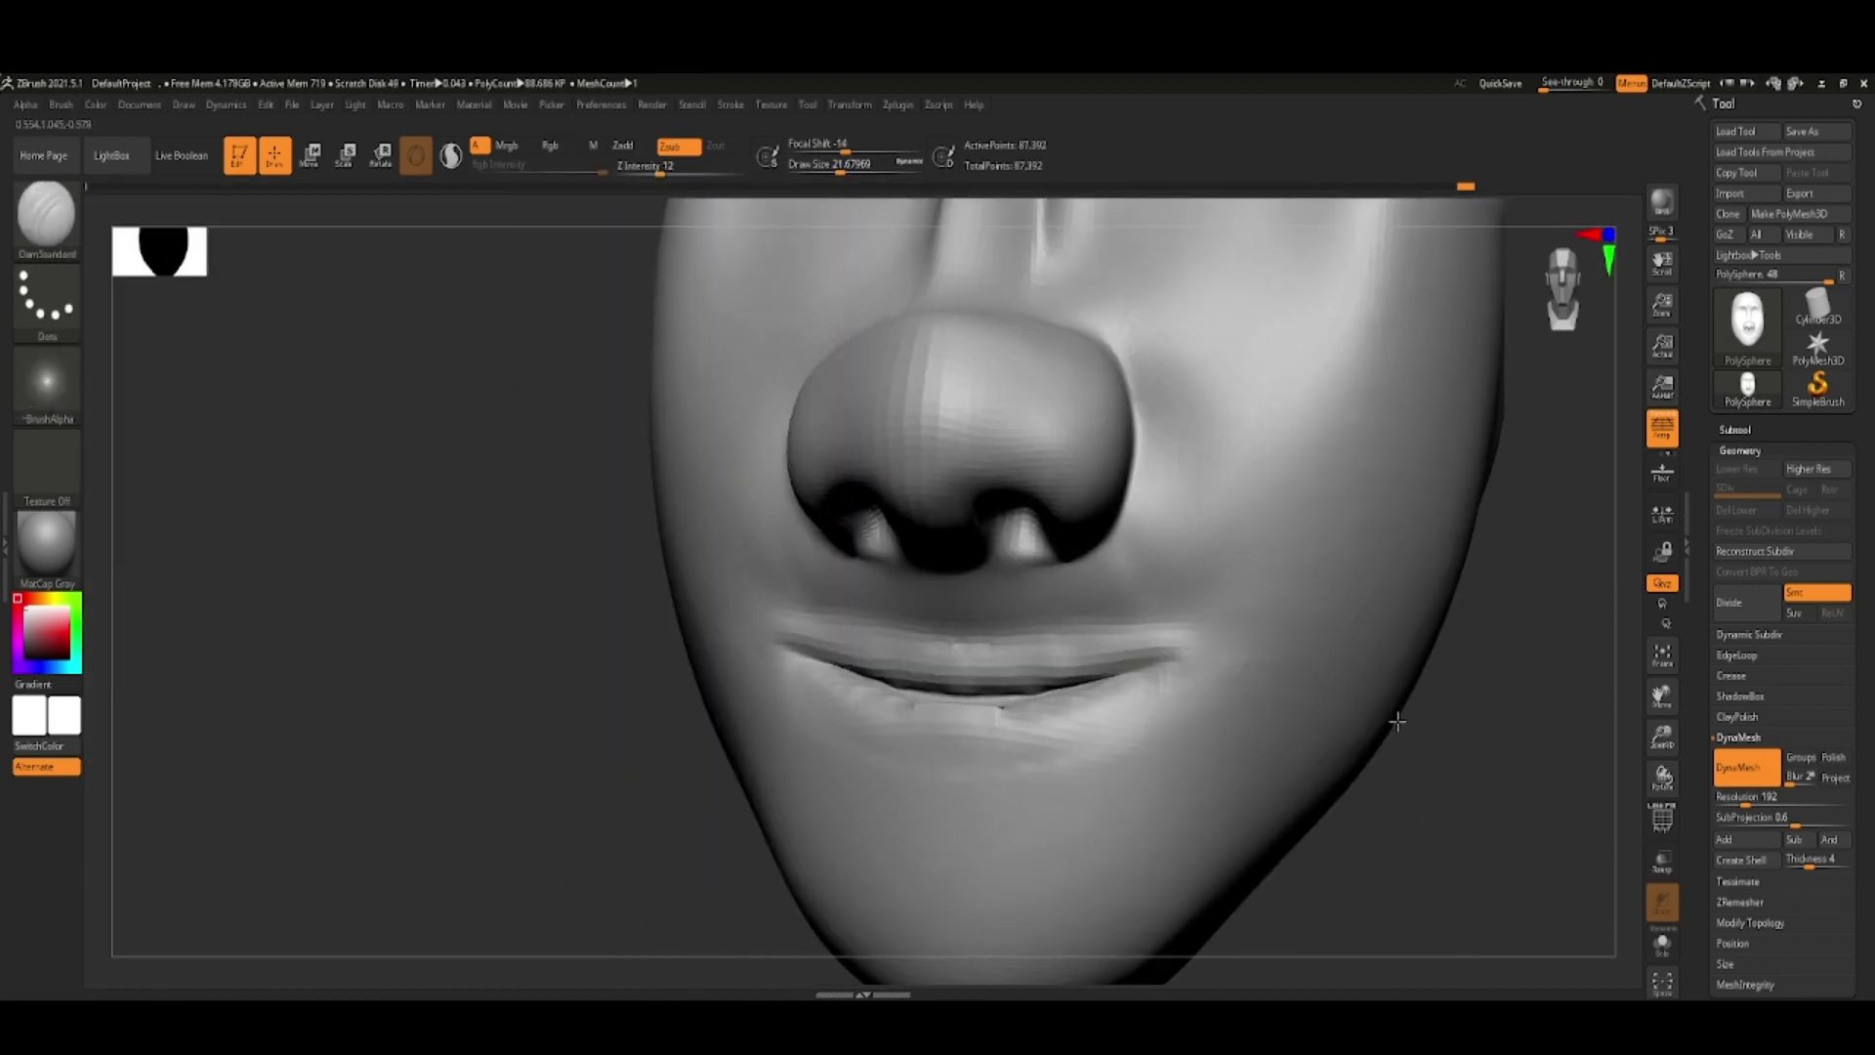
pyautogui.press('f')
pyautogui.moveTo(1499, 682)
pyautogui.mouseDown()
pyautogui.moveTo(1557, 853)
pyautogui.moveTo(938, 791)
pyautogui.mouseUp()
pyautogui.press('space')
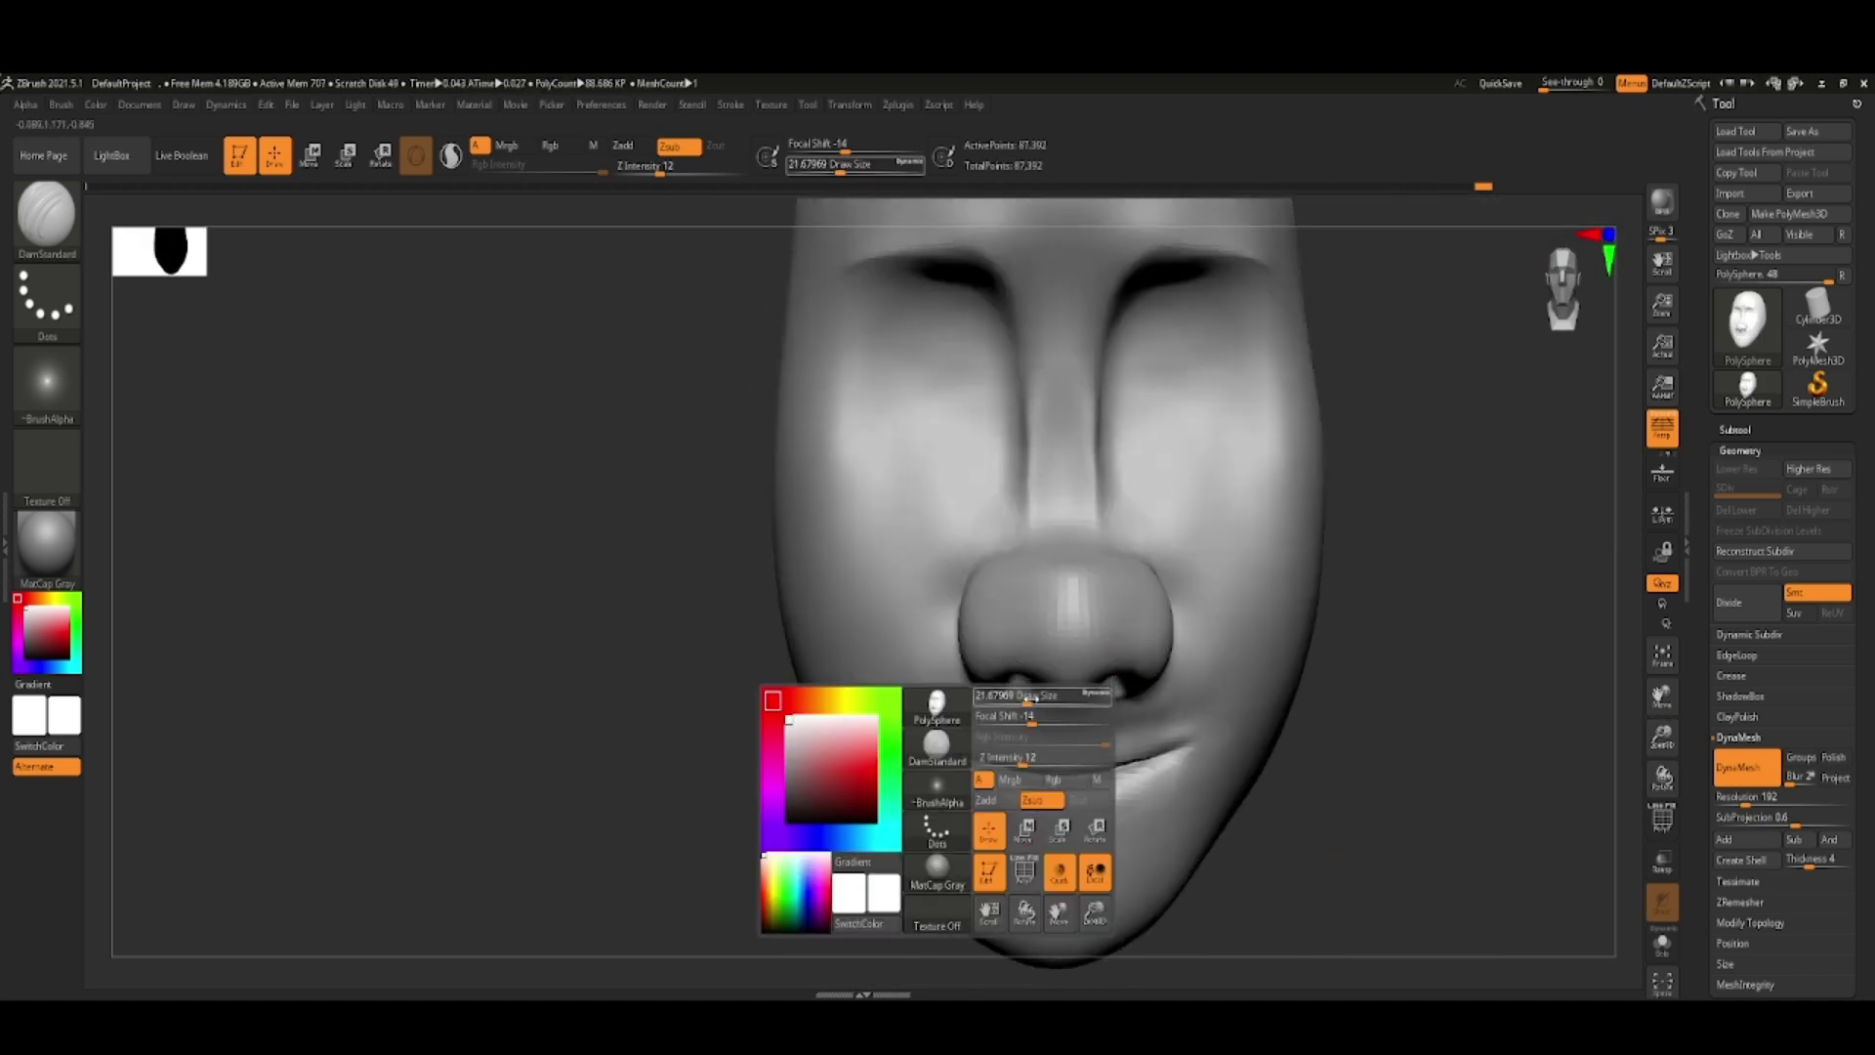
pyautogui.press('b')
pyautogui.press('f')
pyautogui.press('l')
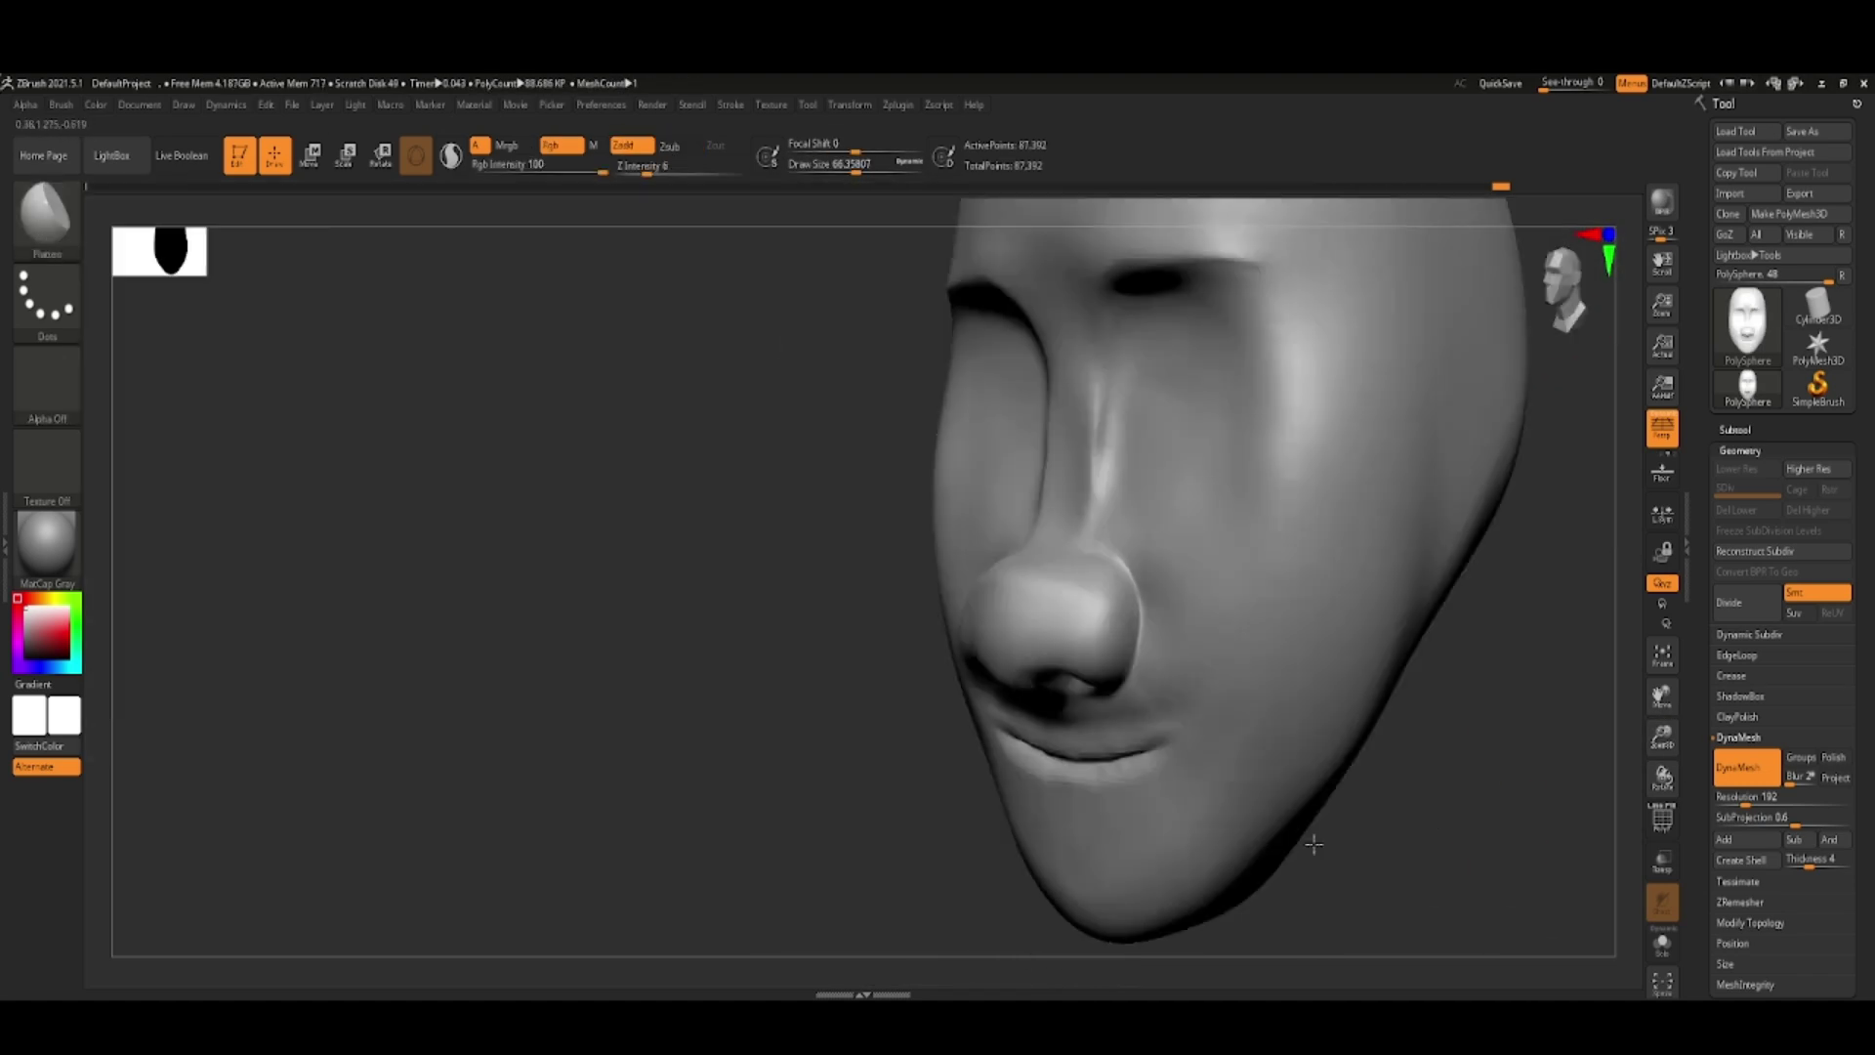
pyautogui.moveTo(1199, 793)
pyautogui.mouseDown()
pyautogui.moveTo(1469, 641)
pyautogui.moveTo(774, 783)
pyautogui.moveTo(874, 684)
pyautogui.mouseUp()
pyautogui.press('space')
pyautogui.click(1716, 799)
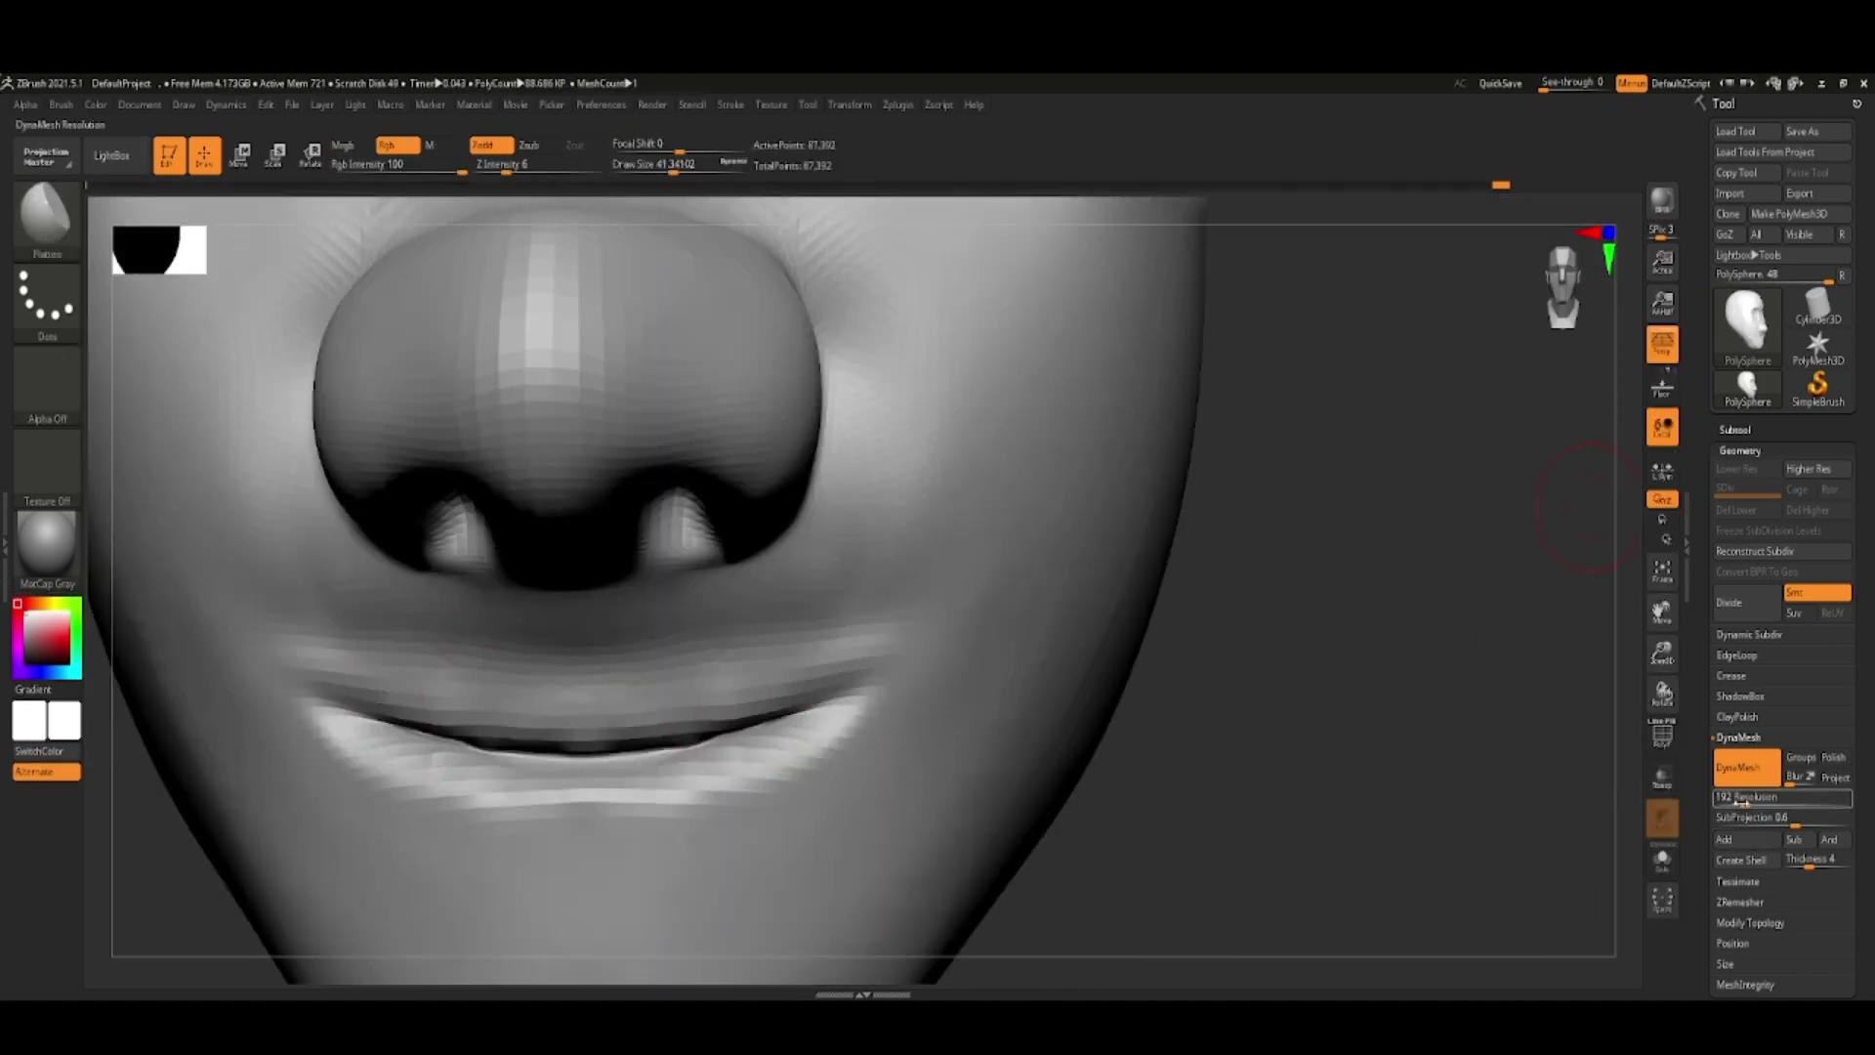
pyautogui.hotkey('ctrl', 'z')
# - Carve the crease between the lips with DamStandard and recentre the face
pyautogui.press('b')
pyautogui.press('d')
pyautogui.press('s')
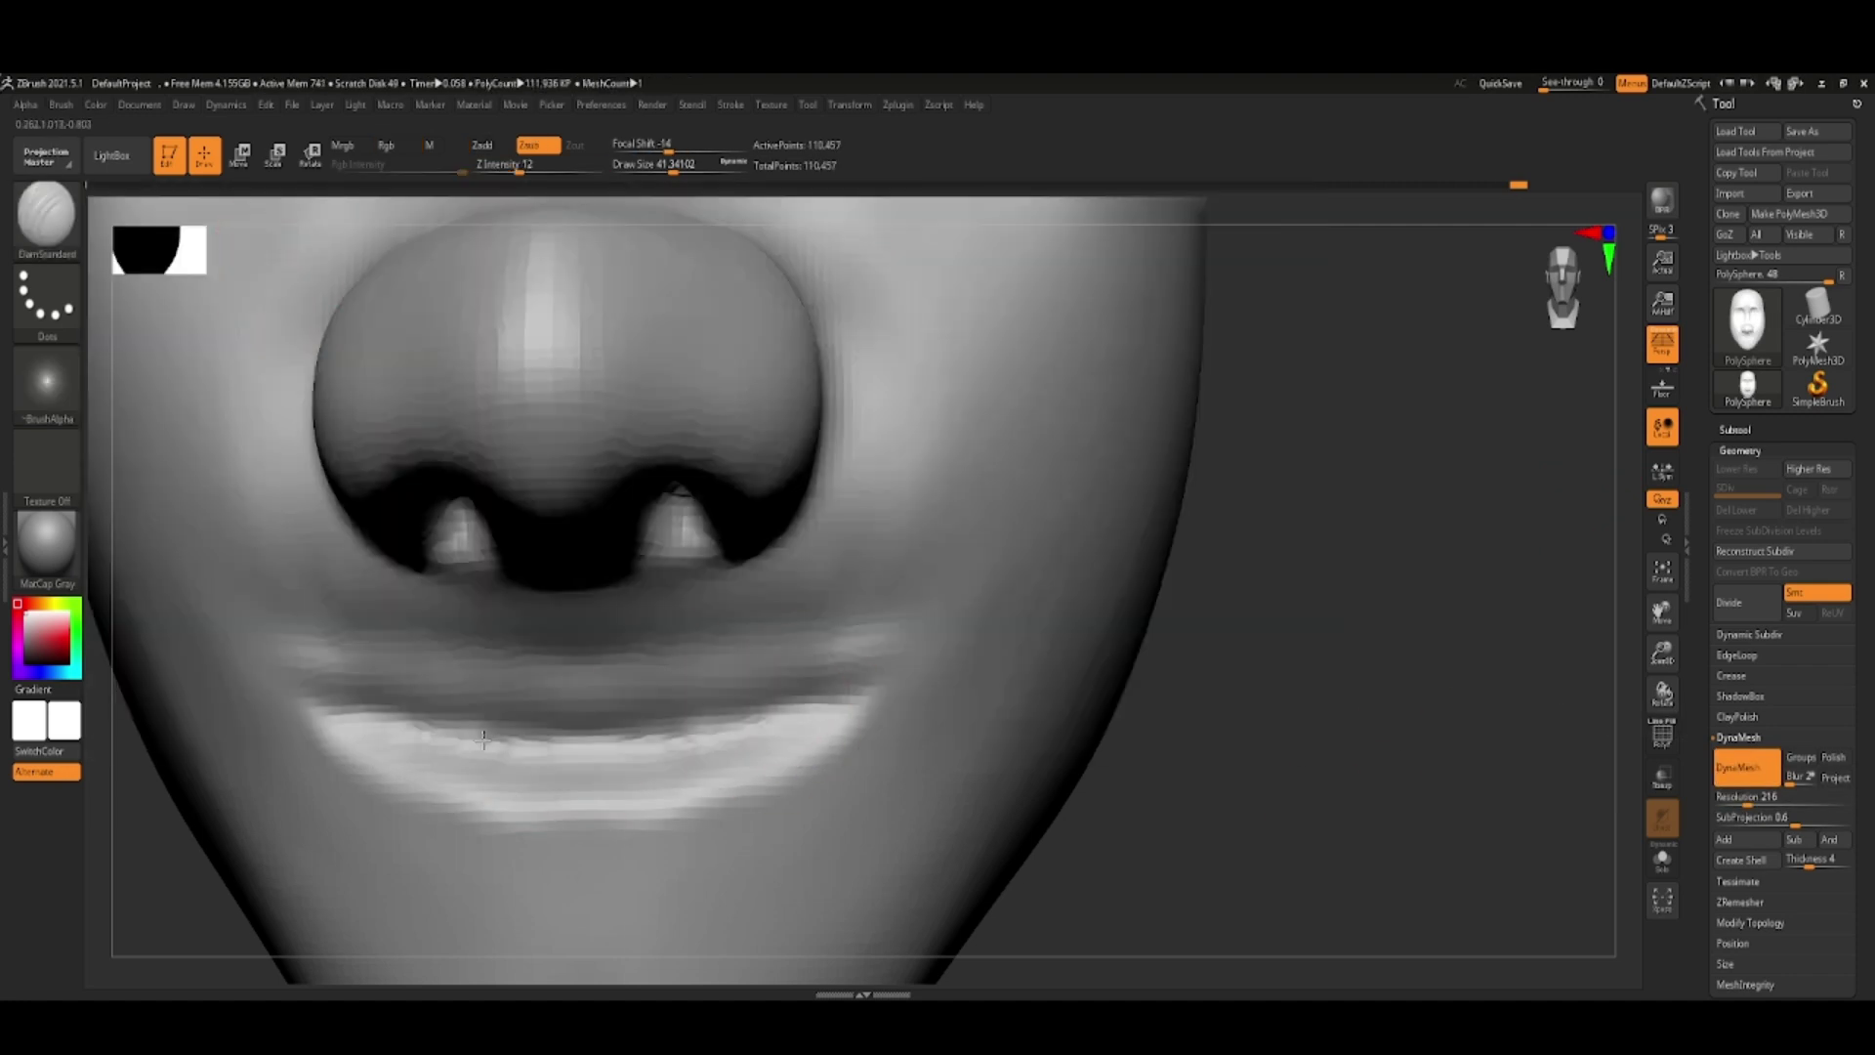
pyautogui.press('space')
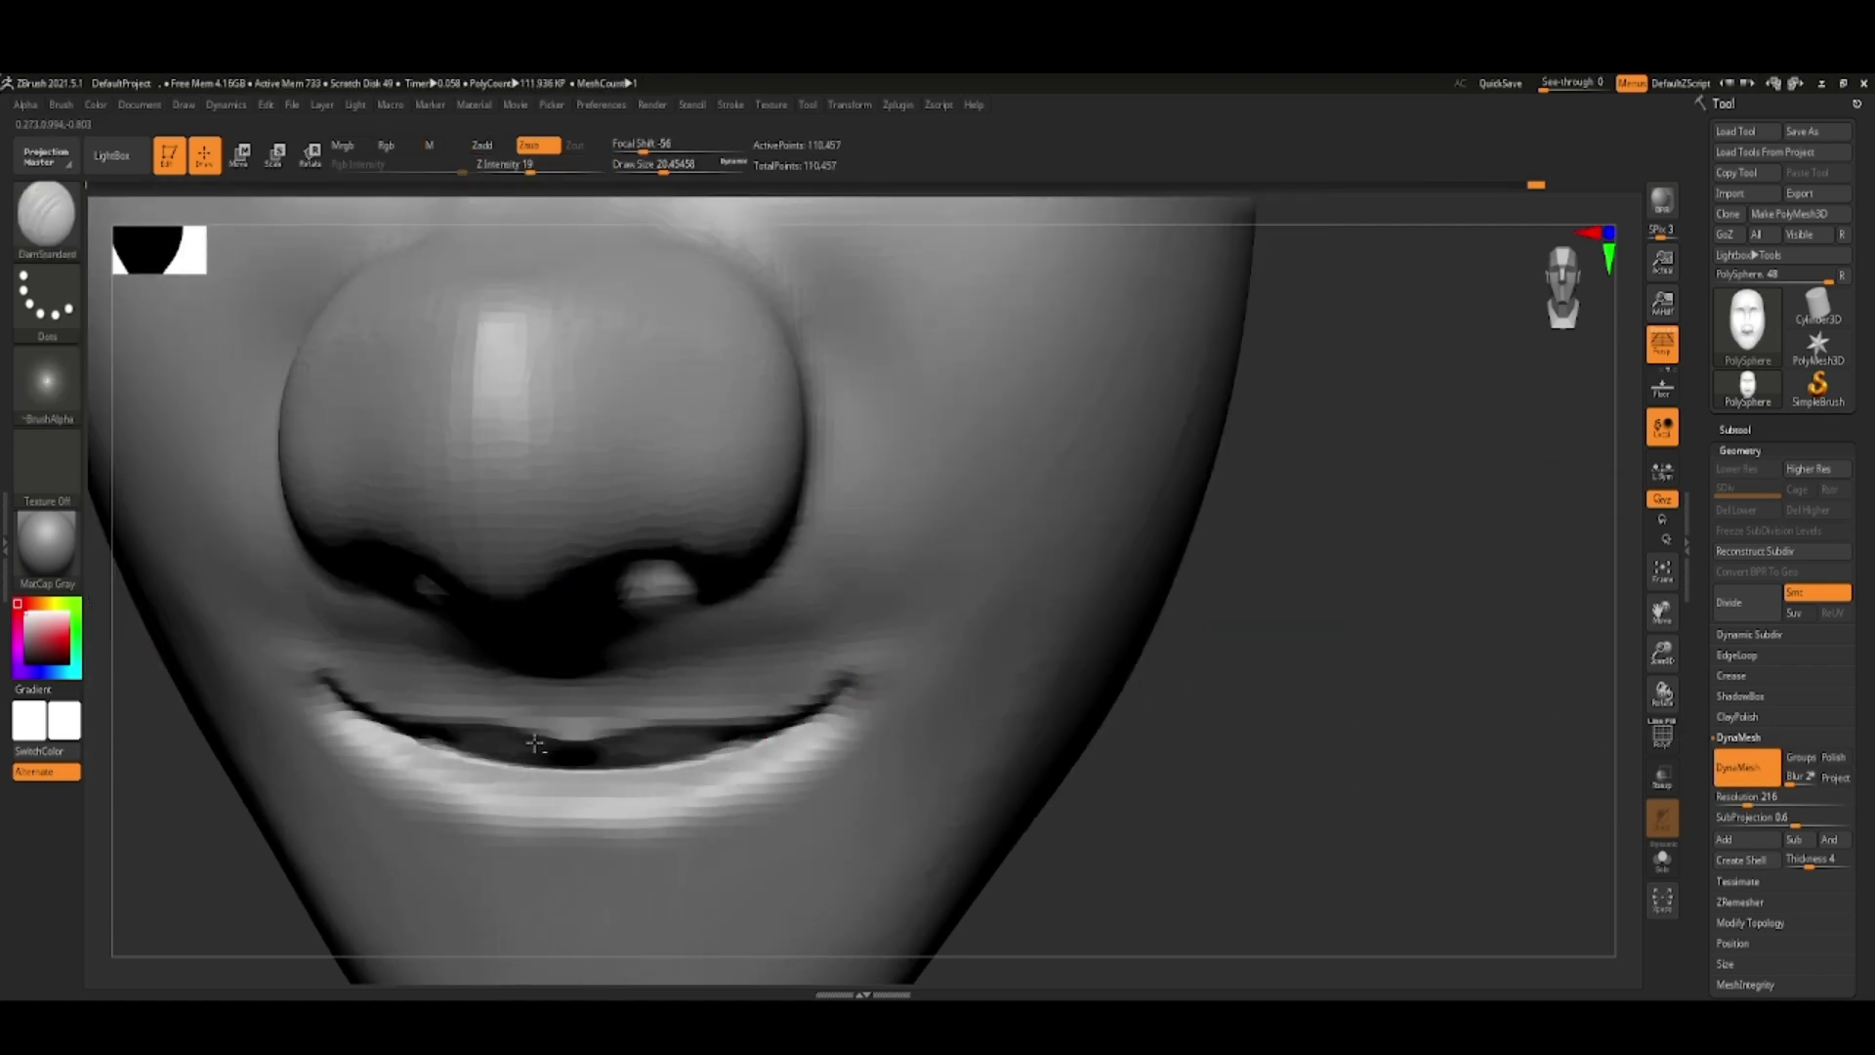
pyautogui.moveTo(536, 745); pyautogui.dragTo(885, 748)
pyautogui.moveTo(750, 753); pyautogui.dragTo(820, 781, button='right')
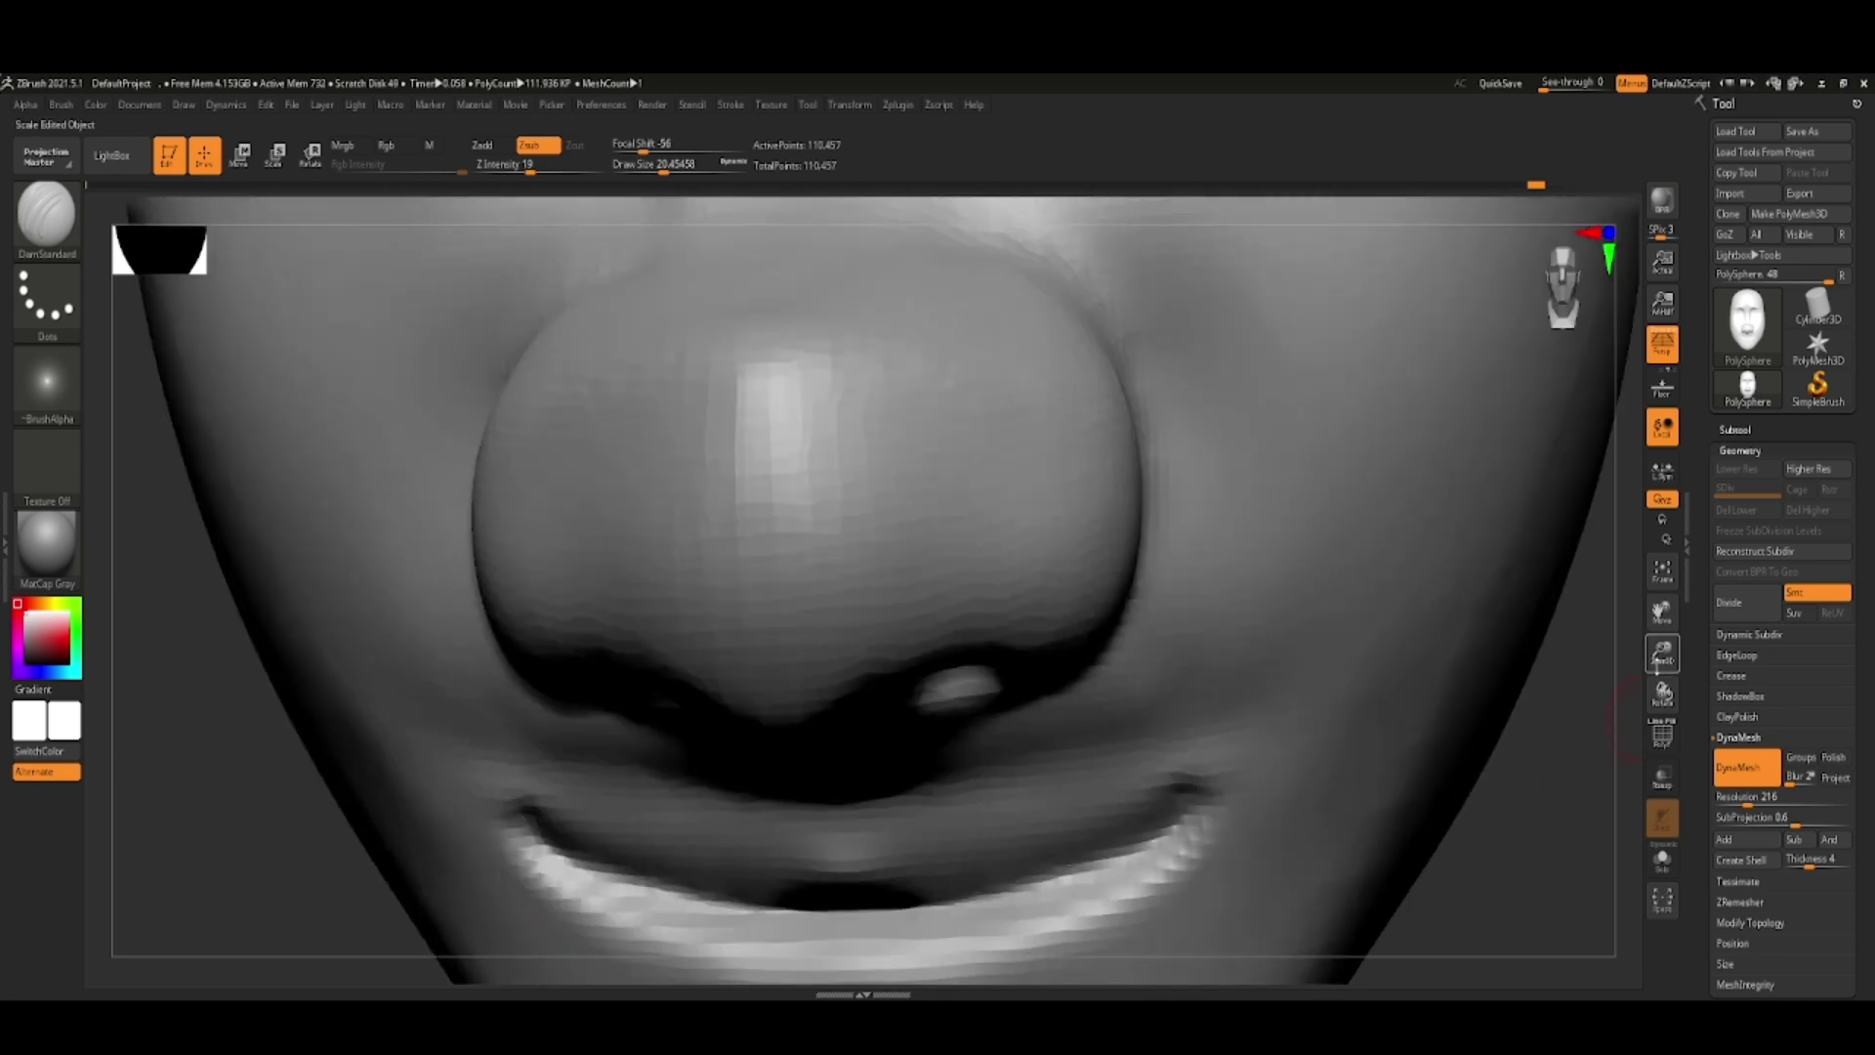
pyautogui.press('space')
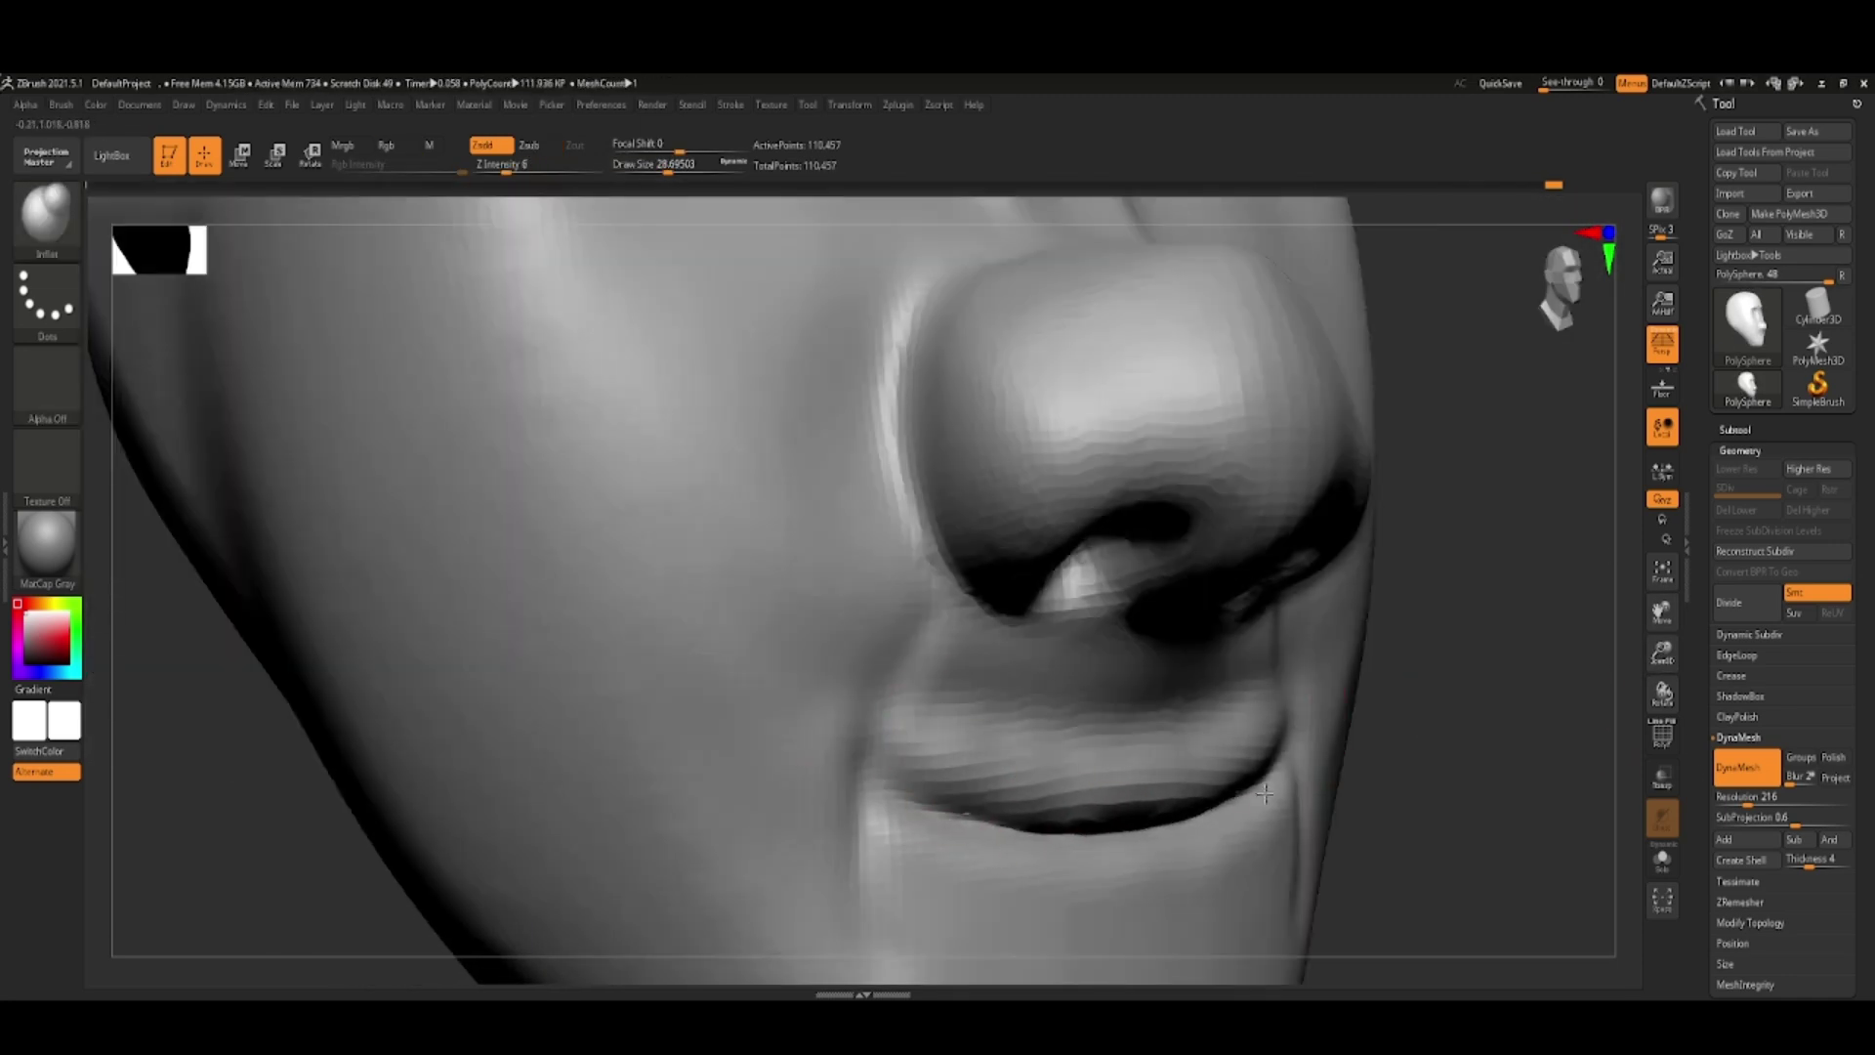
pyautogui.moveTo(1264, 794); pyautogui.dragTo(974, 664, button='right')
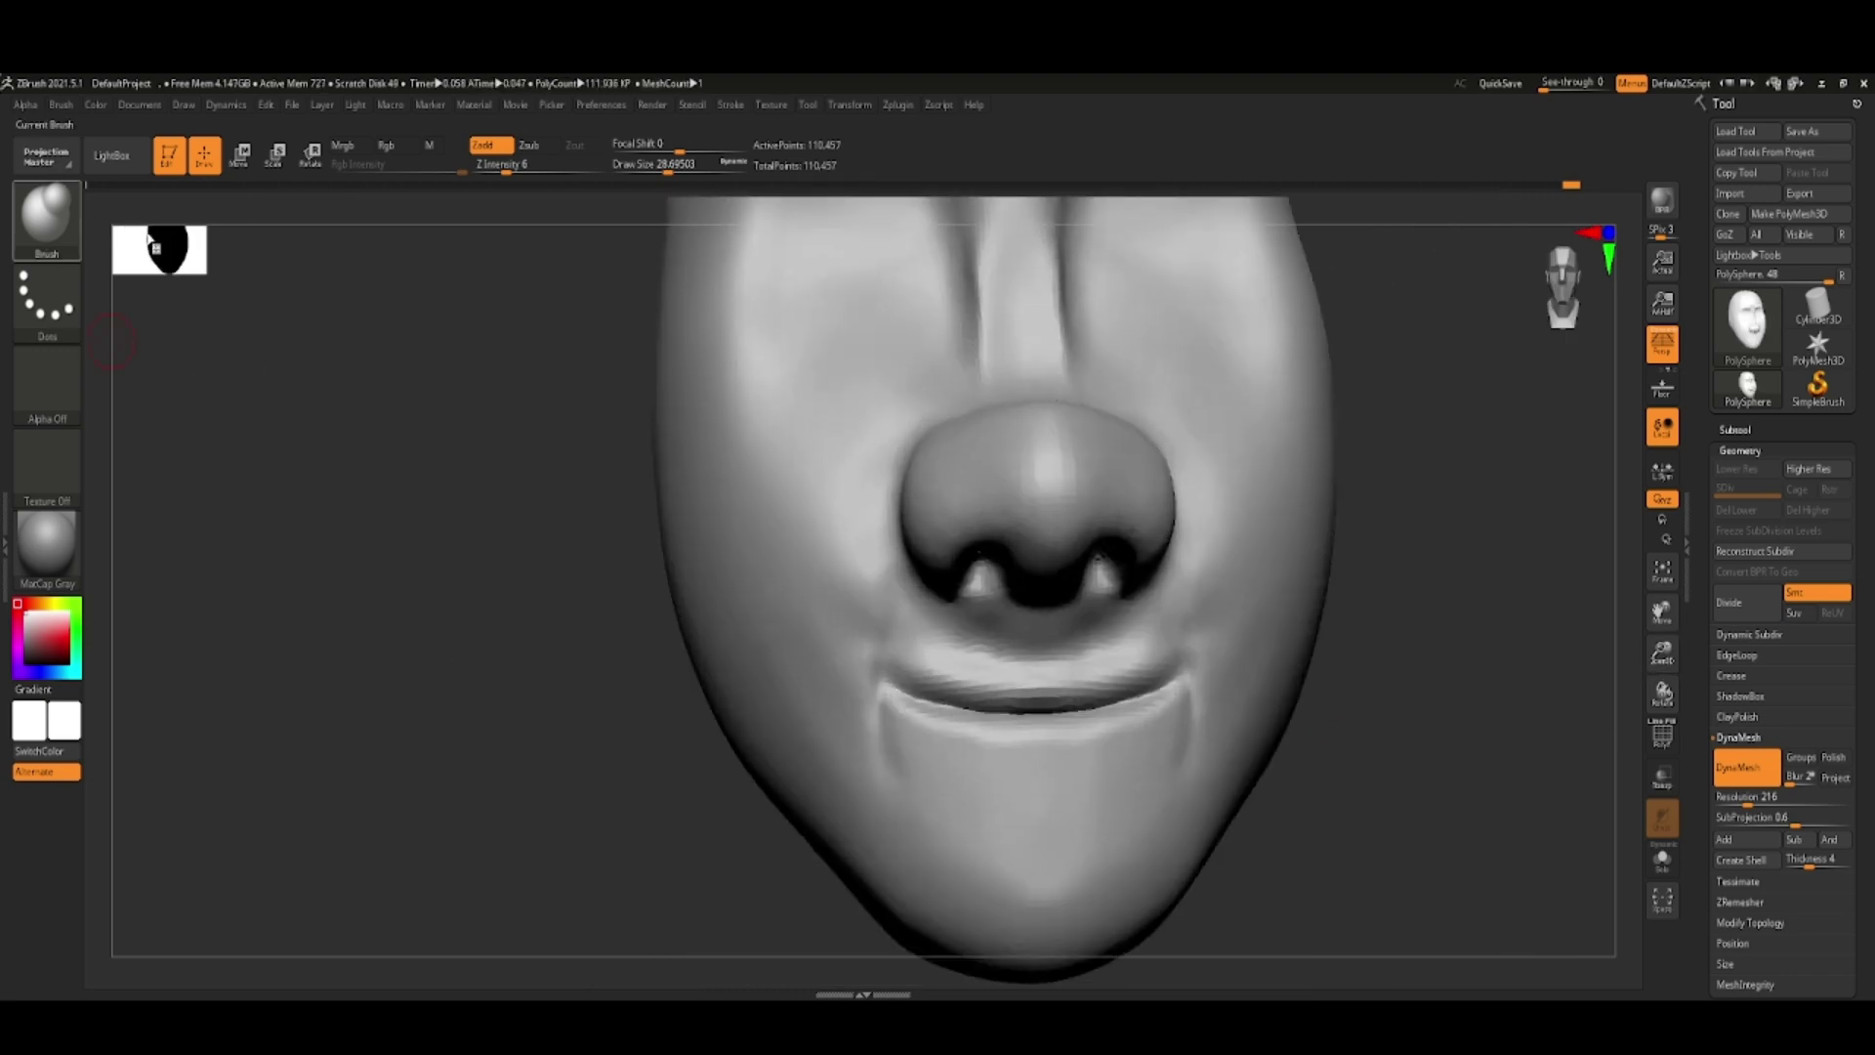
# - Deepen the line between the lips with DamStandard
pyautogui.moveTo(1127, 720); pyautogui.dragTo(1072, 739, button='right')
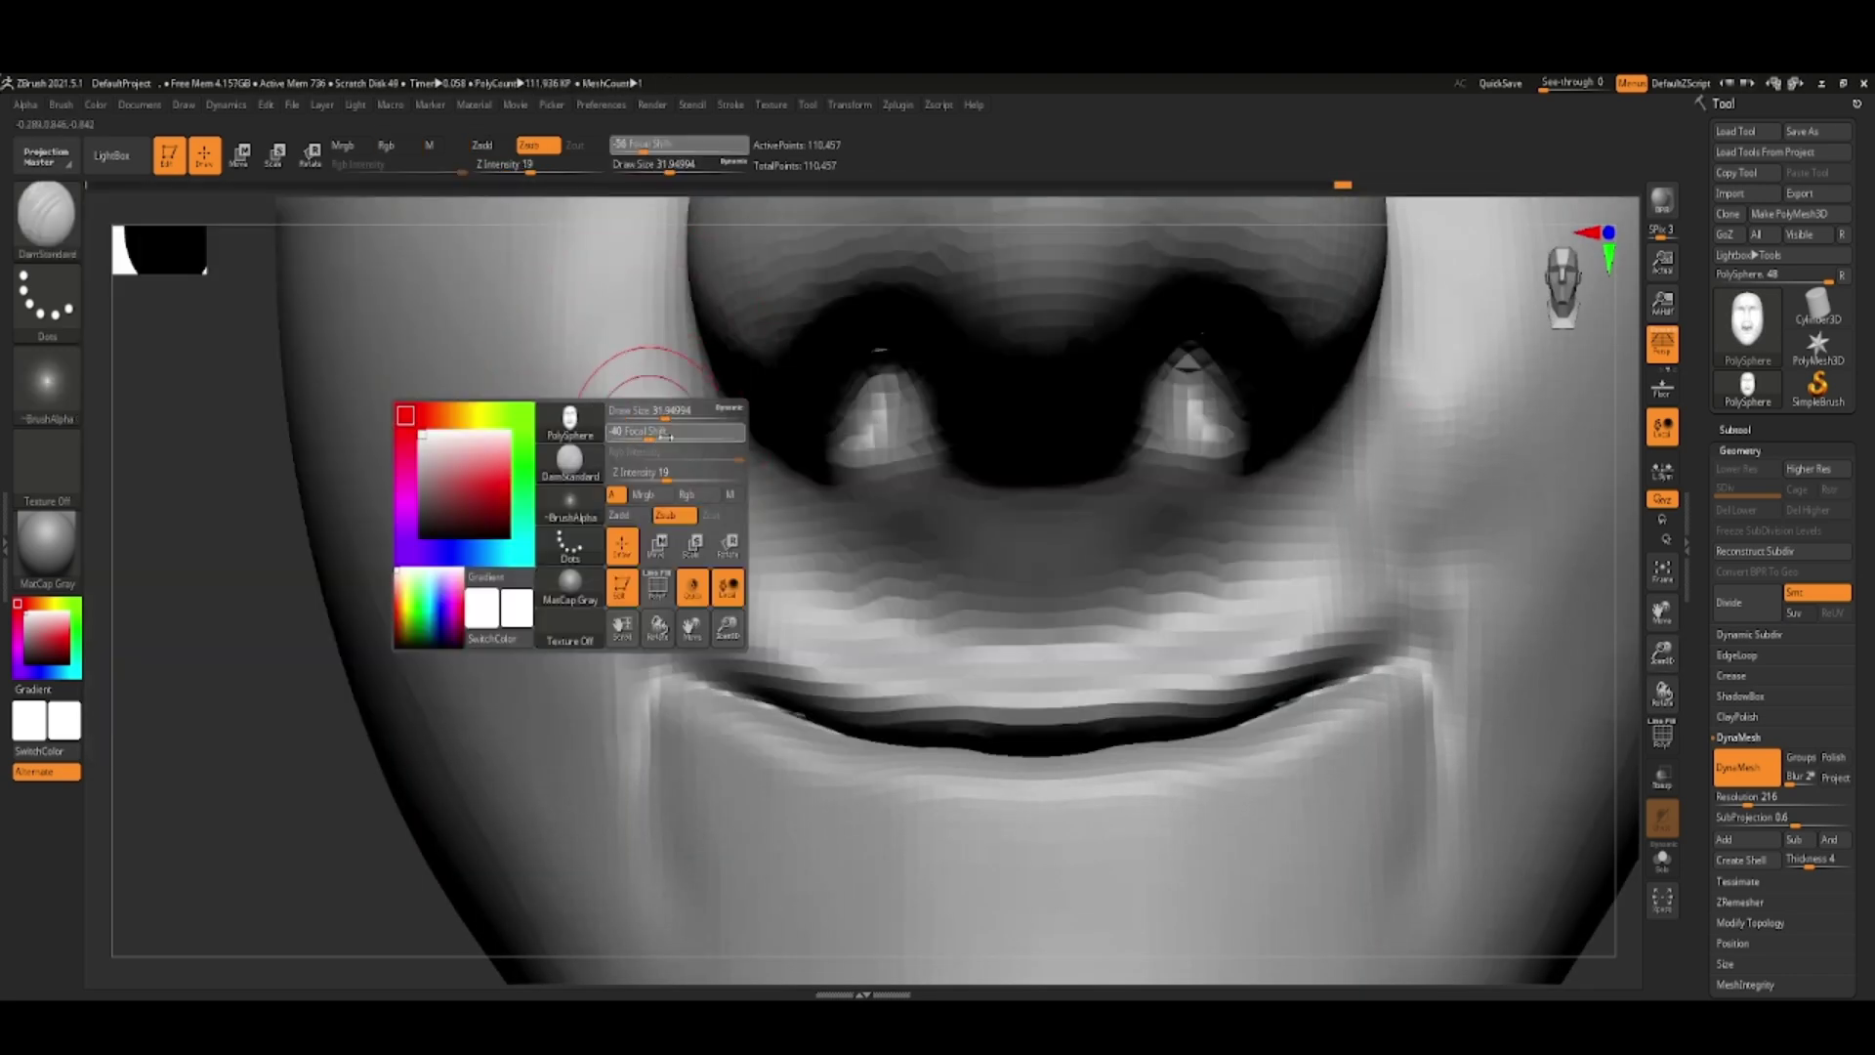
pyautogui.moveTo(1362, 666); pyautogui.dragTo(743, 670)
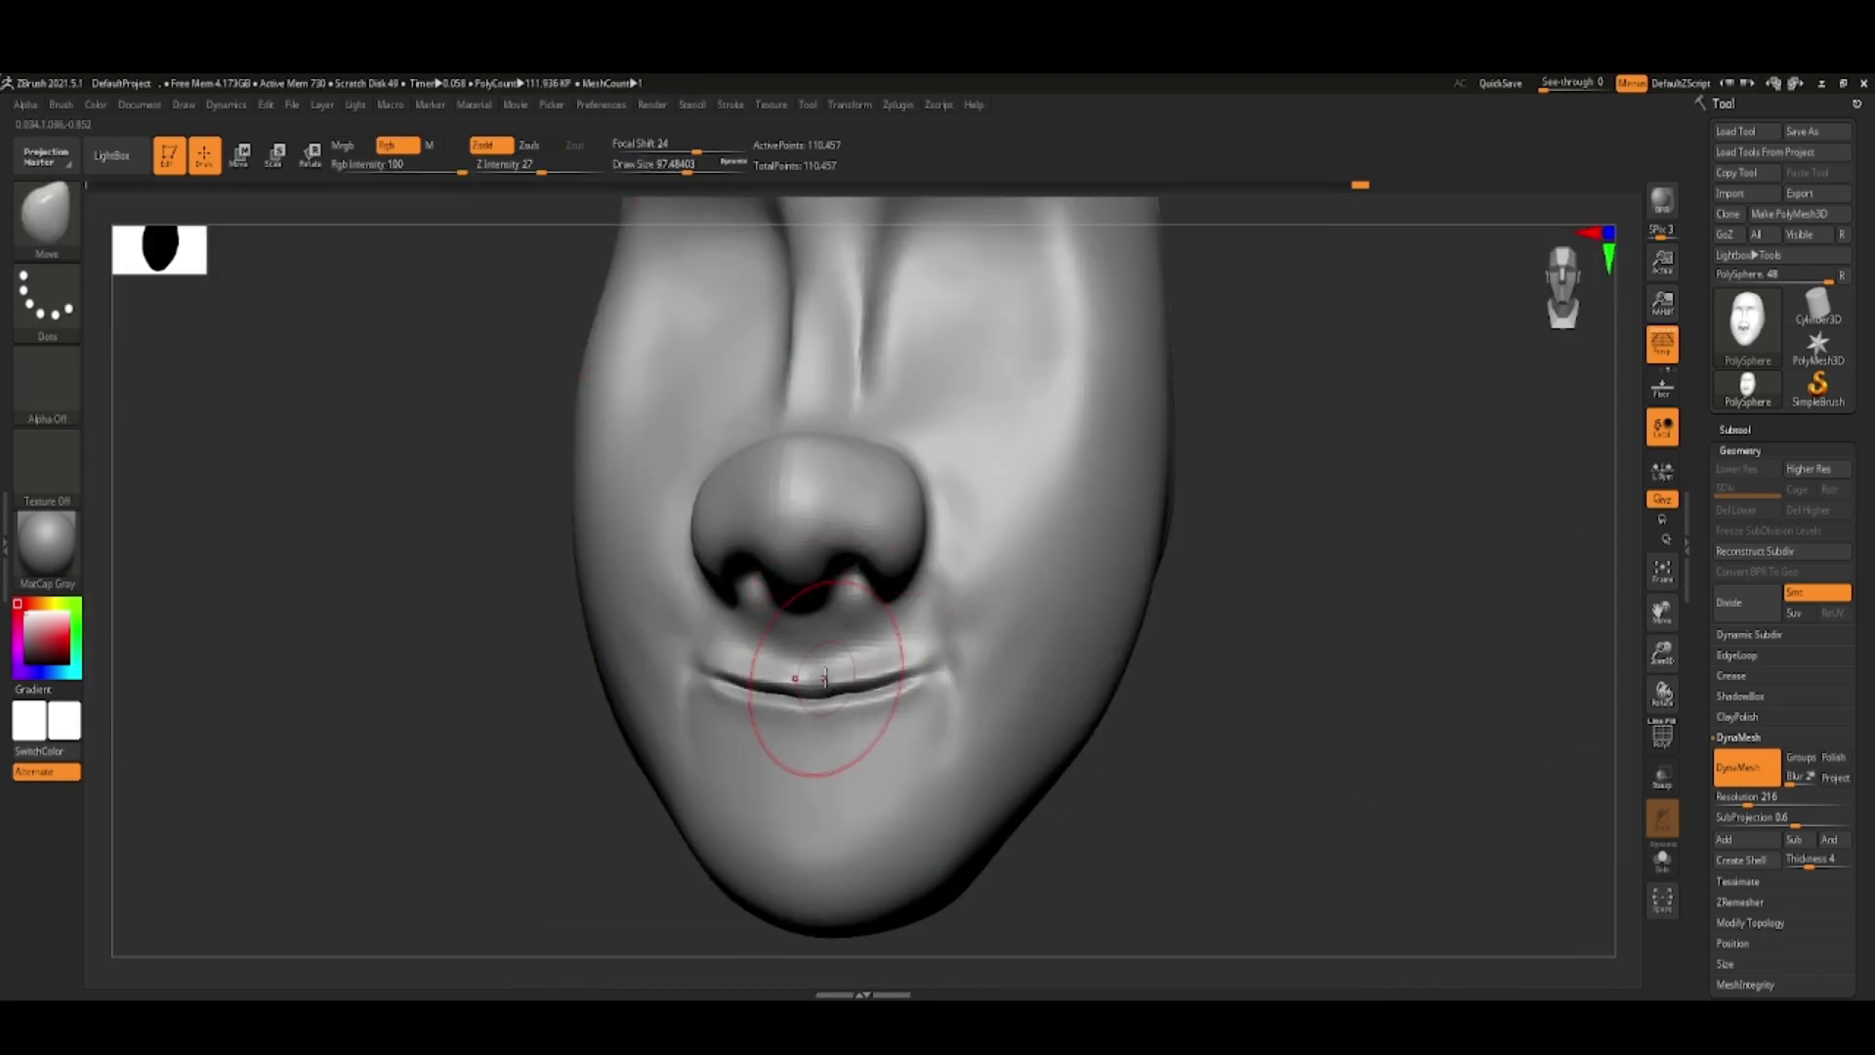
pyautogui.keyDown('shift'); pyautogui.moveTo(1643, 296); pyautogui.dragTo(1023, 799); pyautogui.keyUp('shift')
pyautogui.press('b')
pyautogui.press('d')
pyautogui.press('s')
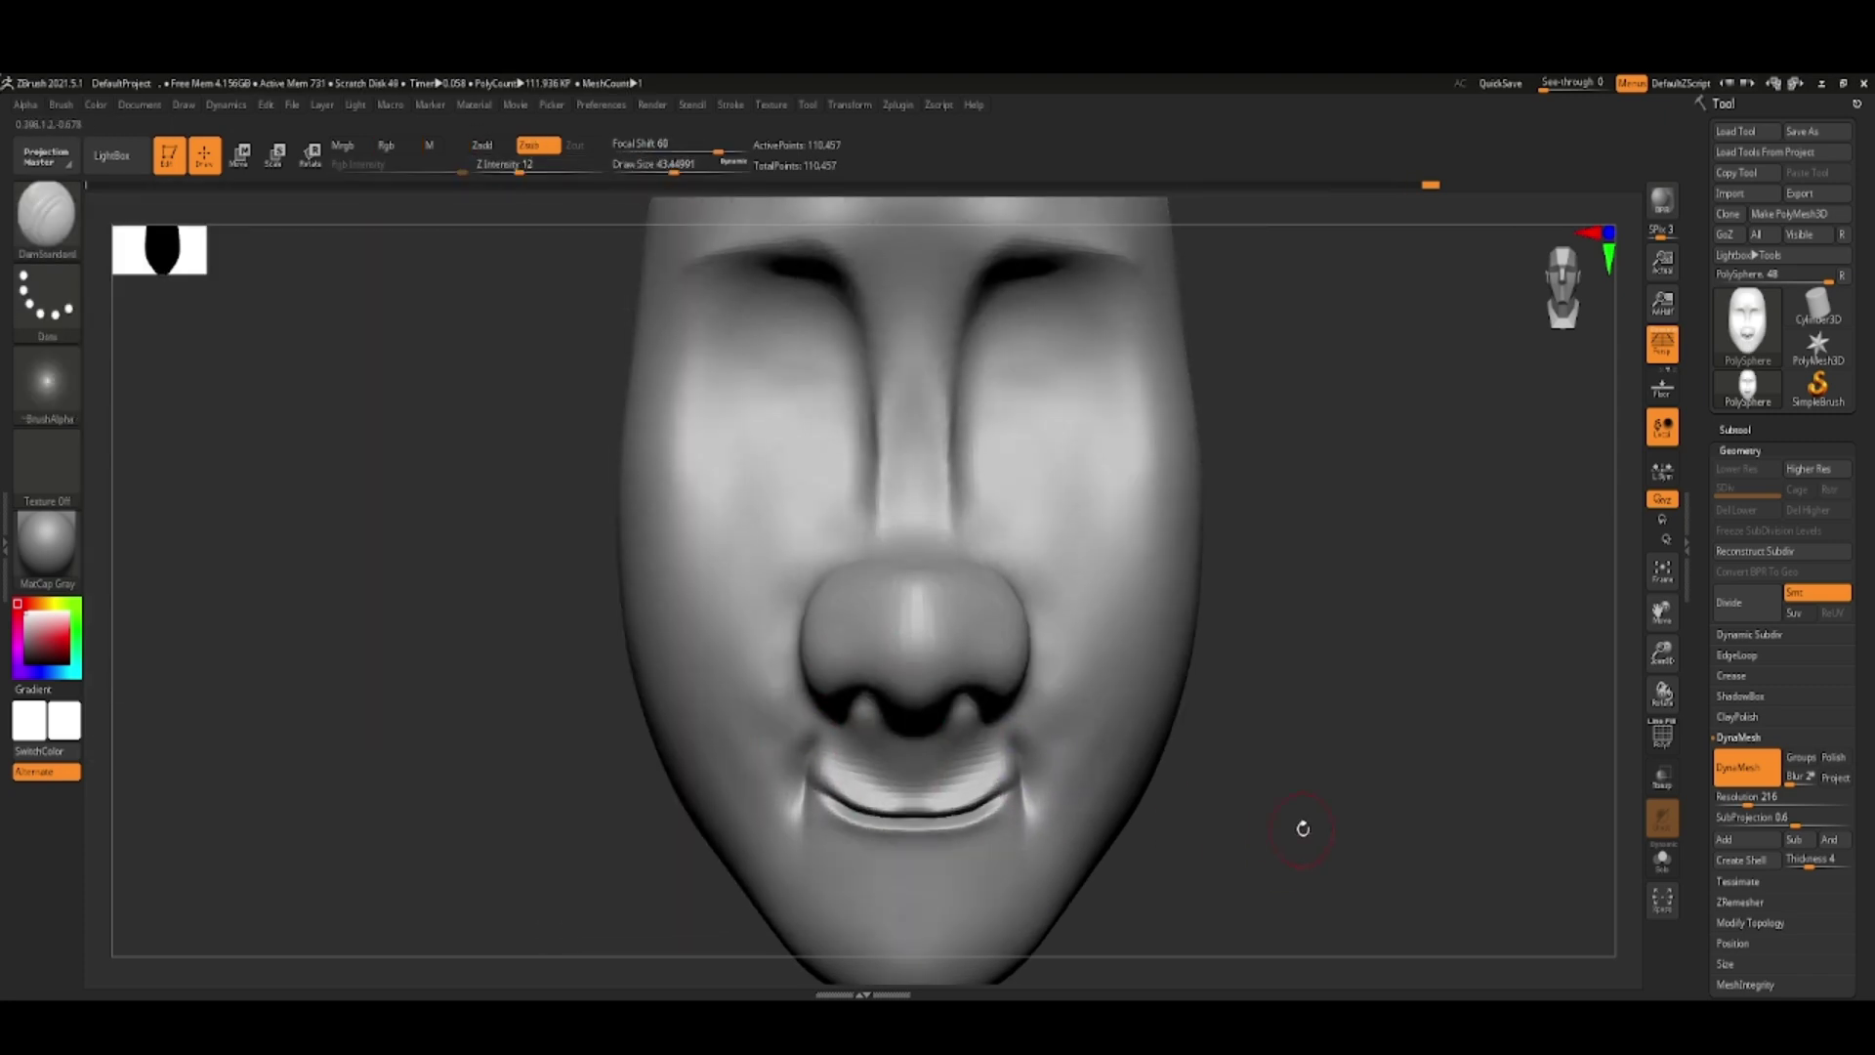
# - Switch to the Move brush to lift the mouth corners into a slight smile
pyautogui.moveTo(1303, 824)
pyautogui.mouseDown()
pyautogui.moveTo(1419, 723)
pyautogui.moveTo(1298, 837)
pyautogui.moveTo(1075, 684)
pyautogui.mouseUp()
pyautogui.press('b')
pyautogui.press('m')
pyautogui.press('v')
pyautogui.press('space')
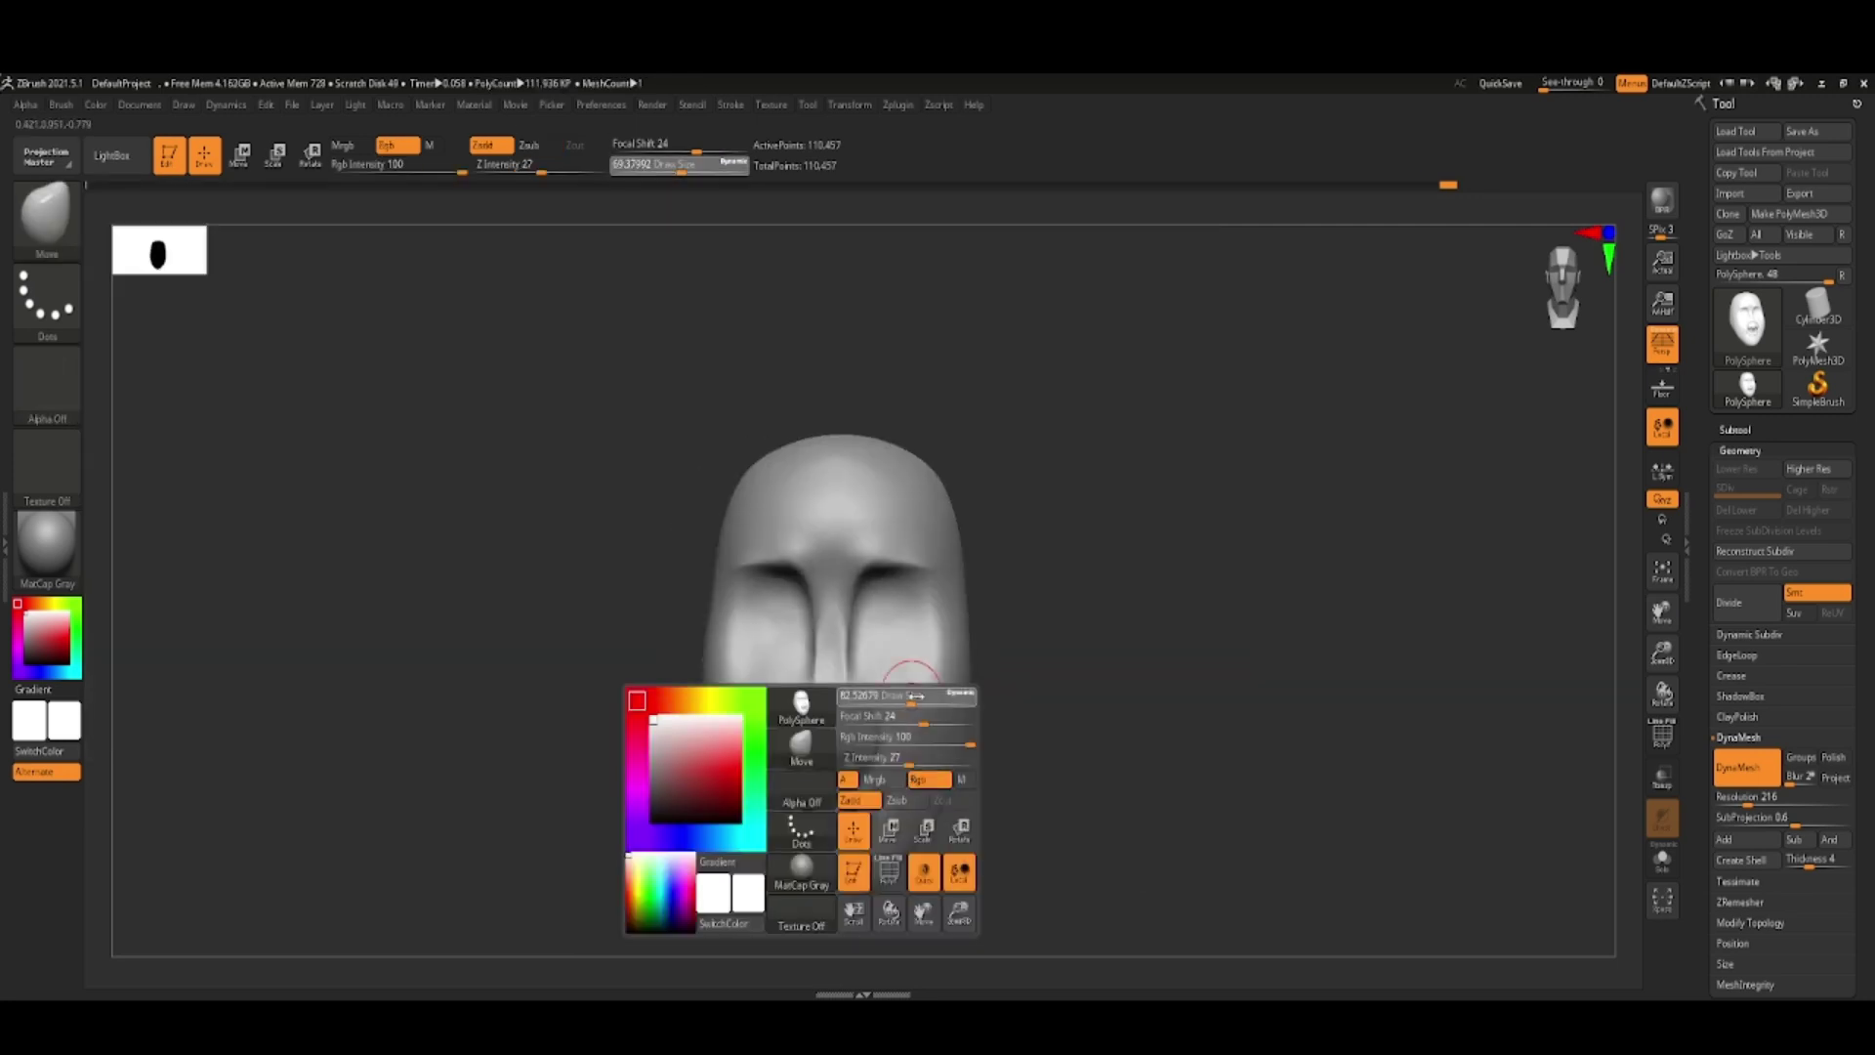
pyautogui.moveTo(863, 797)
pyautogui.mouseDown()
pyautogui.moveTo(1088, 850)
pyautogui.moveTo(908, 828)
pyautogui.moveTo(1478, 369)
pyautogui.mouseUp()
pyautogui.press('ctrl')
# - Carve deeper DamStandard creases along the brow line above both eyes
pyautogui.press('space')
pyautogui.moveTo(684, 713)
pyautogui.keyDown('alt'); pyautogui.mouseDown()
pyautogui.moveTo(816, 662)
pyautogui.moveTo(1075, 713)
pyautogui.moveTo(821, 556)
pyautogui.mouseUp(); pyautogui.keyUp('alt')
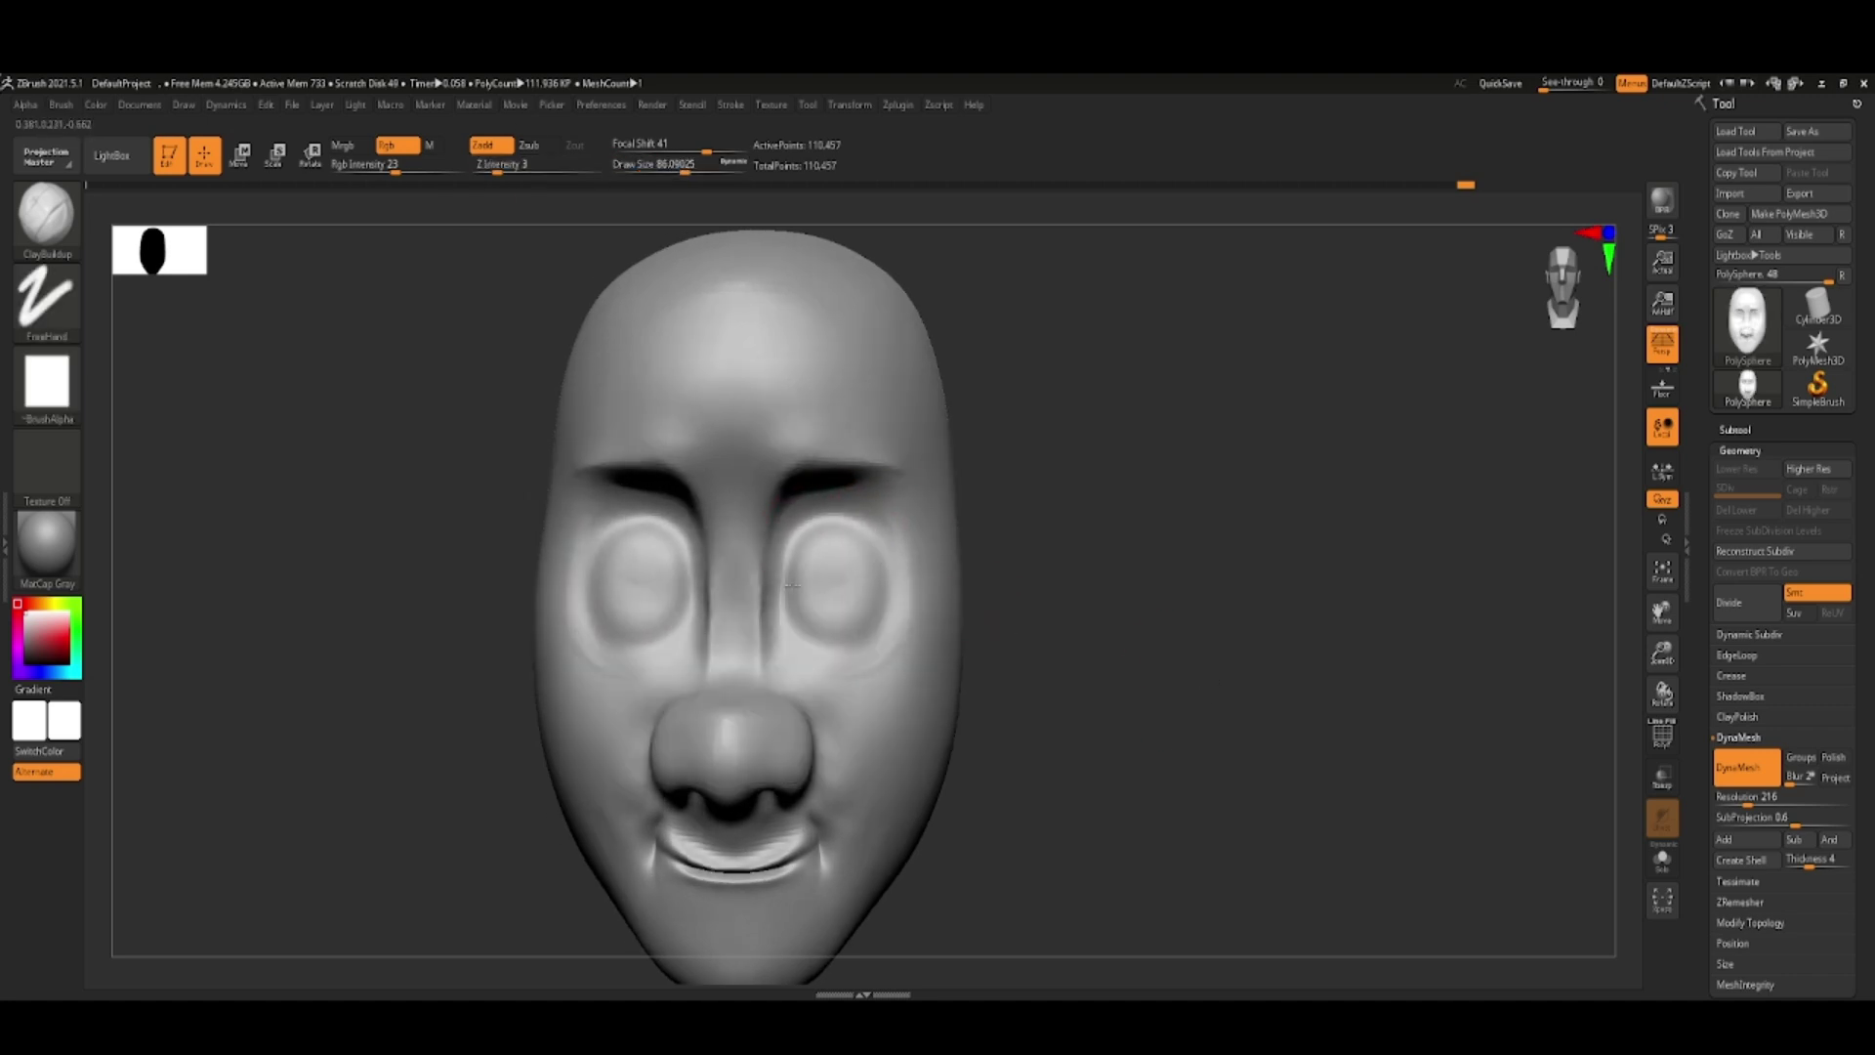
pyautogui.moveTo(938, 623)
pyautogui.mouseDown()
pyautogui.moveTo(1080, 632)
pyautogui.moveTo(1088, 524)
pyautogui.moveTo(1118, 681)
pyautogui.mouseUp()
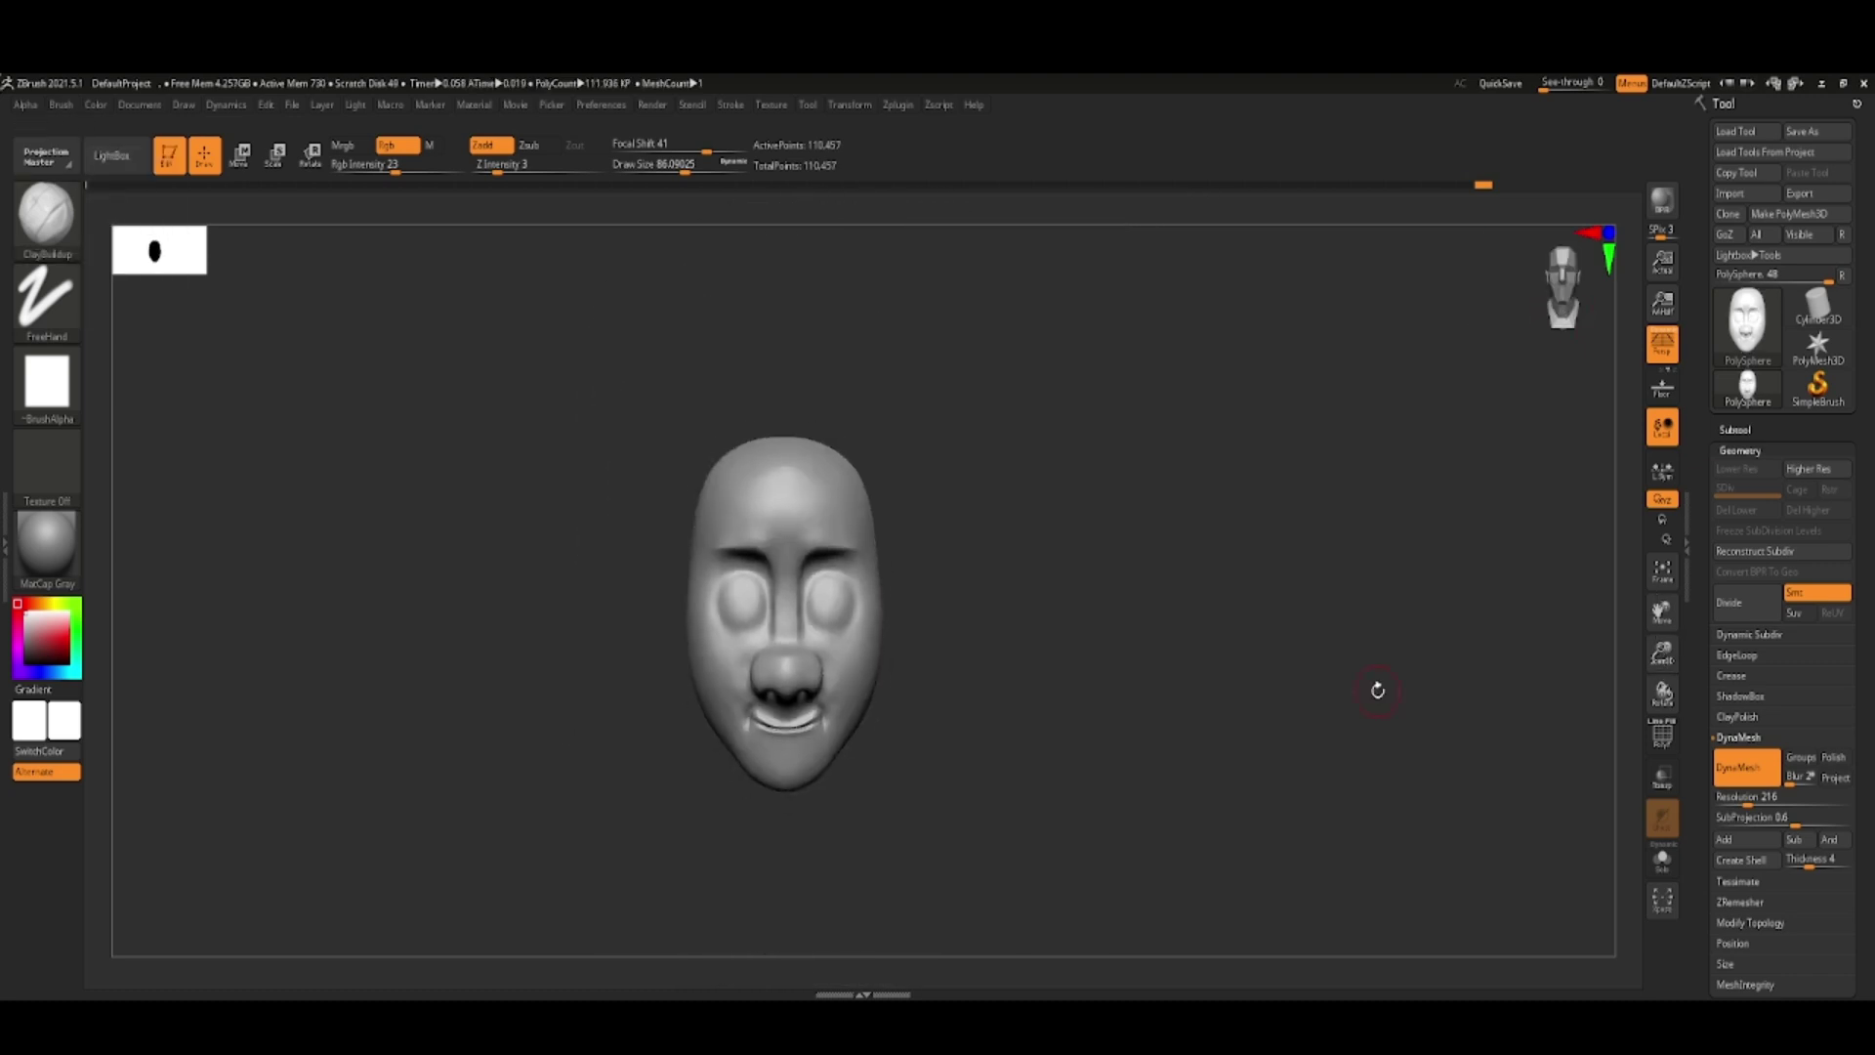
pyautogui.moveTo(1377, 681)
pyautogui.mouseDown()
pyautogui.moveTo(1595, 674)
pyautogui.moveTo(1583, 683)
pyautogui.mouseUp()
pyautogui.keyDown('alt'); pyautogui.moveTo(1582, 684); pyautogui.dragTo(979, 699); pyautogui.keyUp('alt')
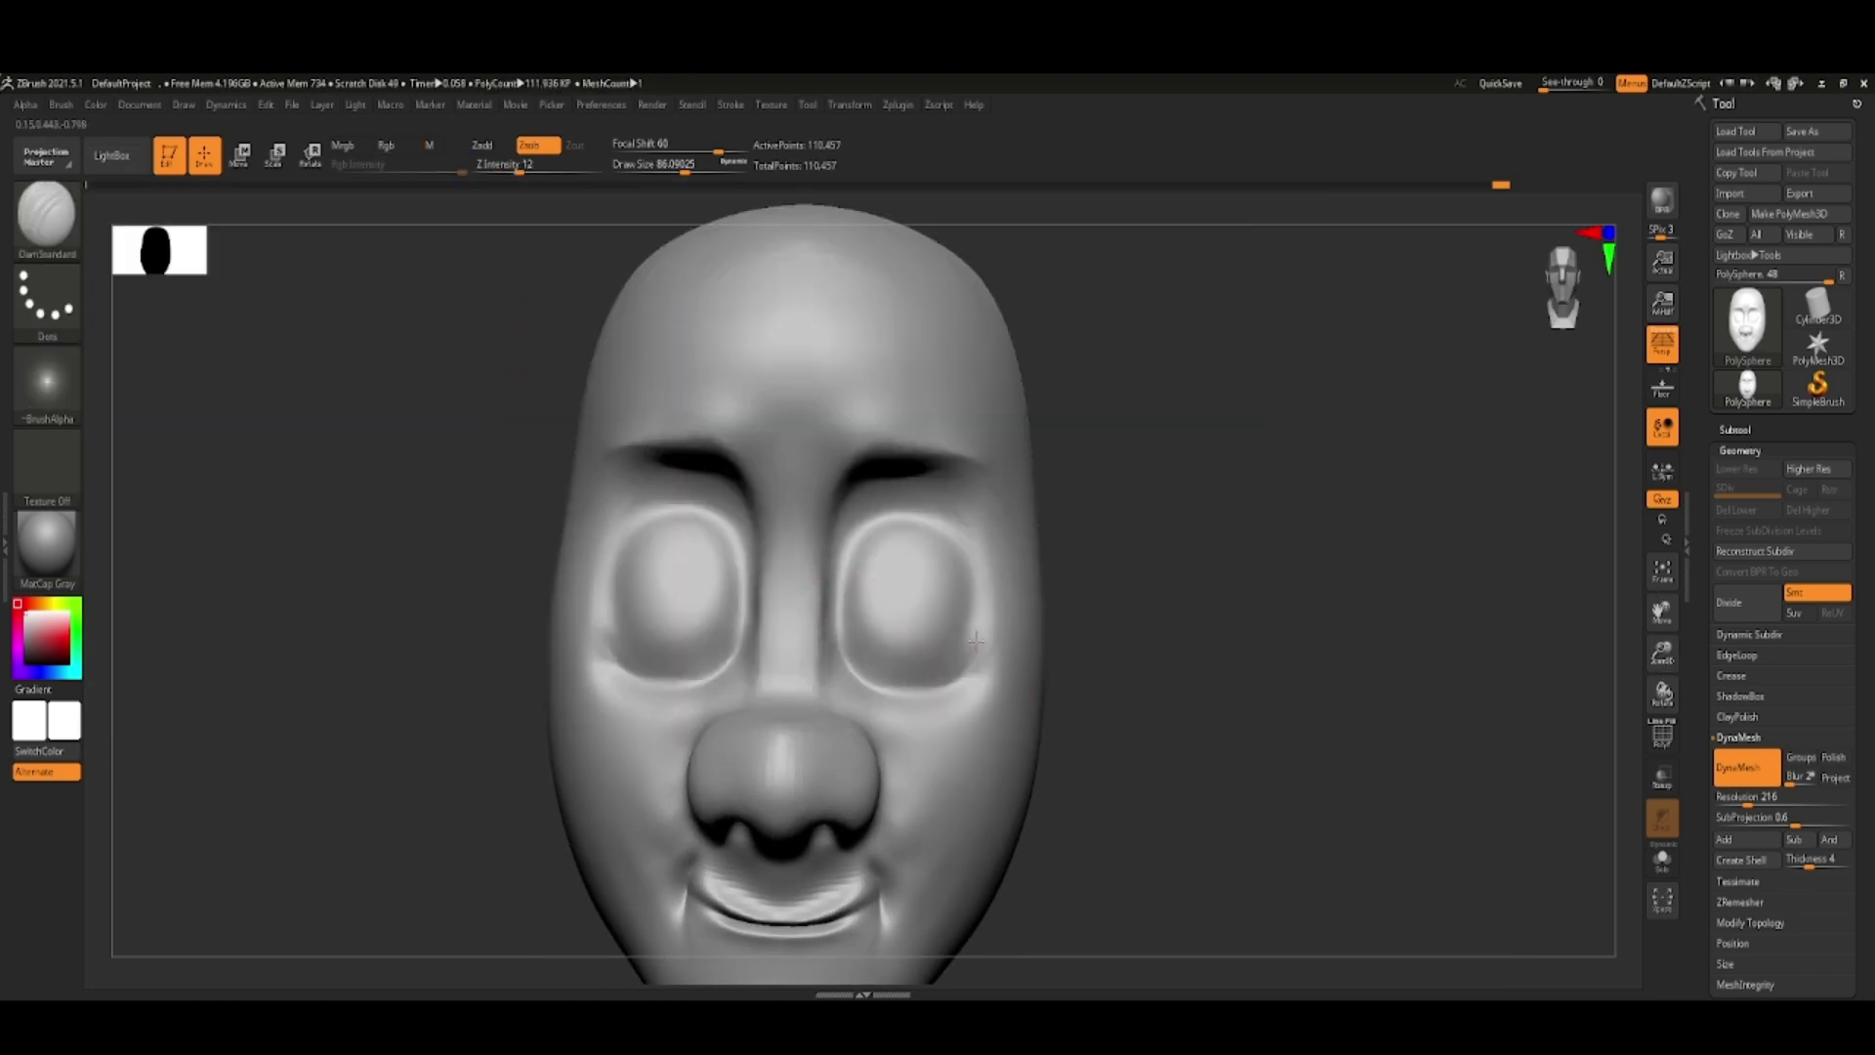
pyautogui.moveTo(976, 641); pyautogui.dragTo(963, 607, button='right')
pyautogui.keyDown('shift'); pyautogui.moveTo(1302, 723); pyautogui.dragTo(891, 574); pyautogui.keyUp('shift')
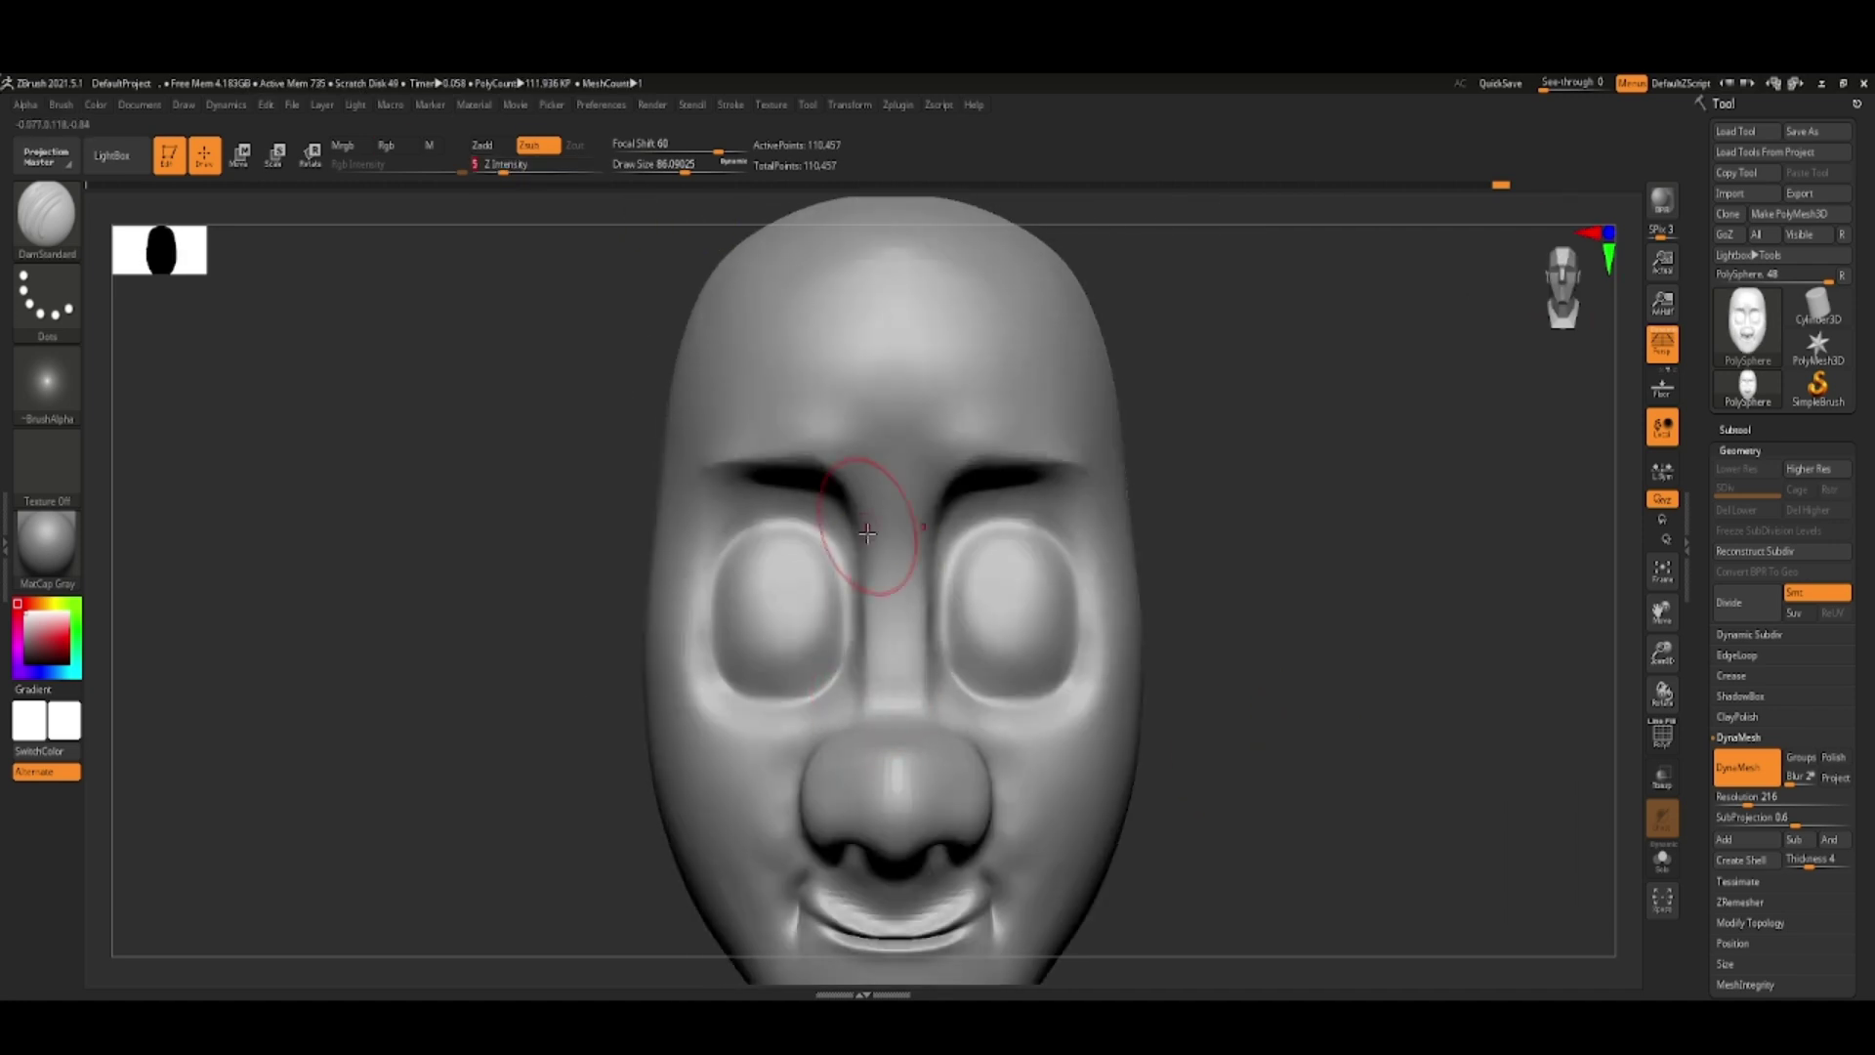
pyautogui.moveTo(962, 779); pyautogui.dragTo(1318, 870, button='right')
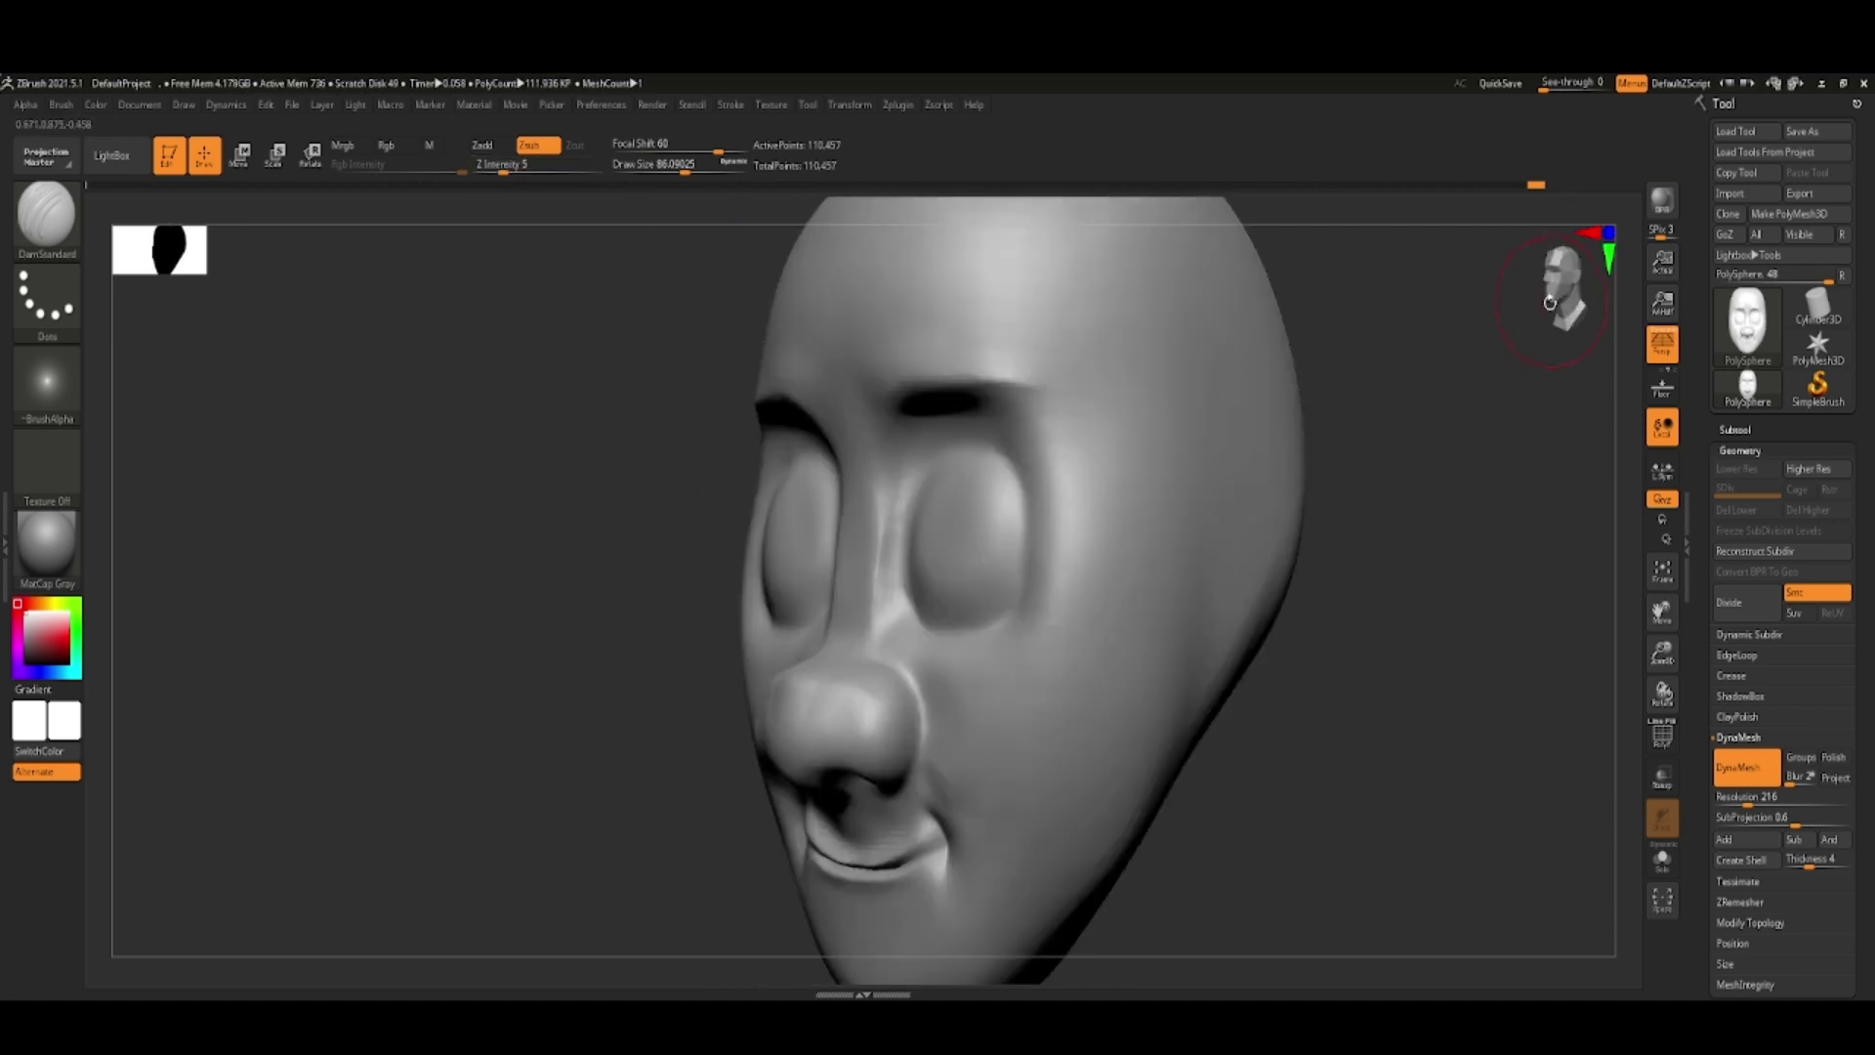
pyautogui.moveTo(1318, 870)
pyautogui.keyDown('shift'); pyautogui.mouseDown()
pyautogui.moveTo(1453, 716)
pyautogui.moveTo(1273, 665)
pyautogui.moveTo(1755, 444)
pyautogui.mouseUp(); pyautogui.keyUp('shift')
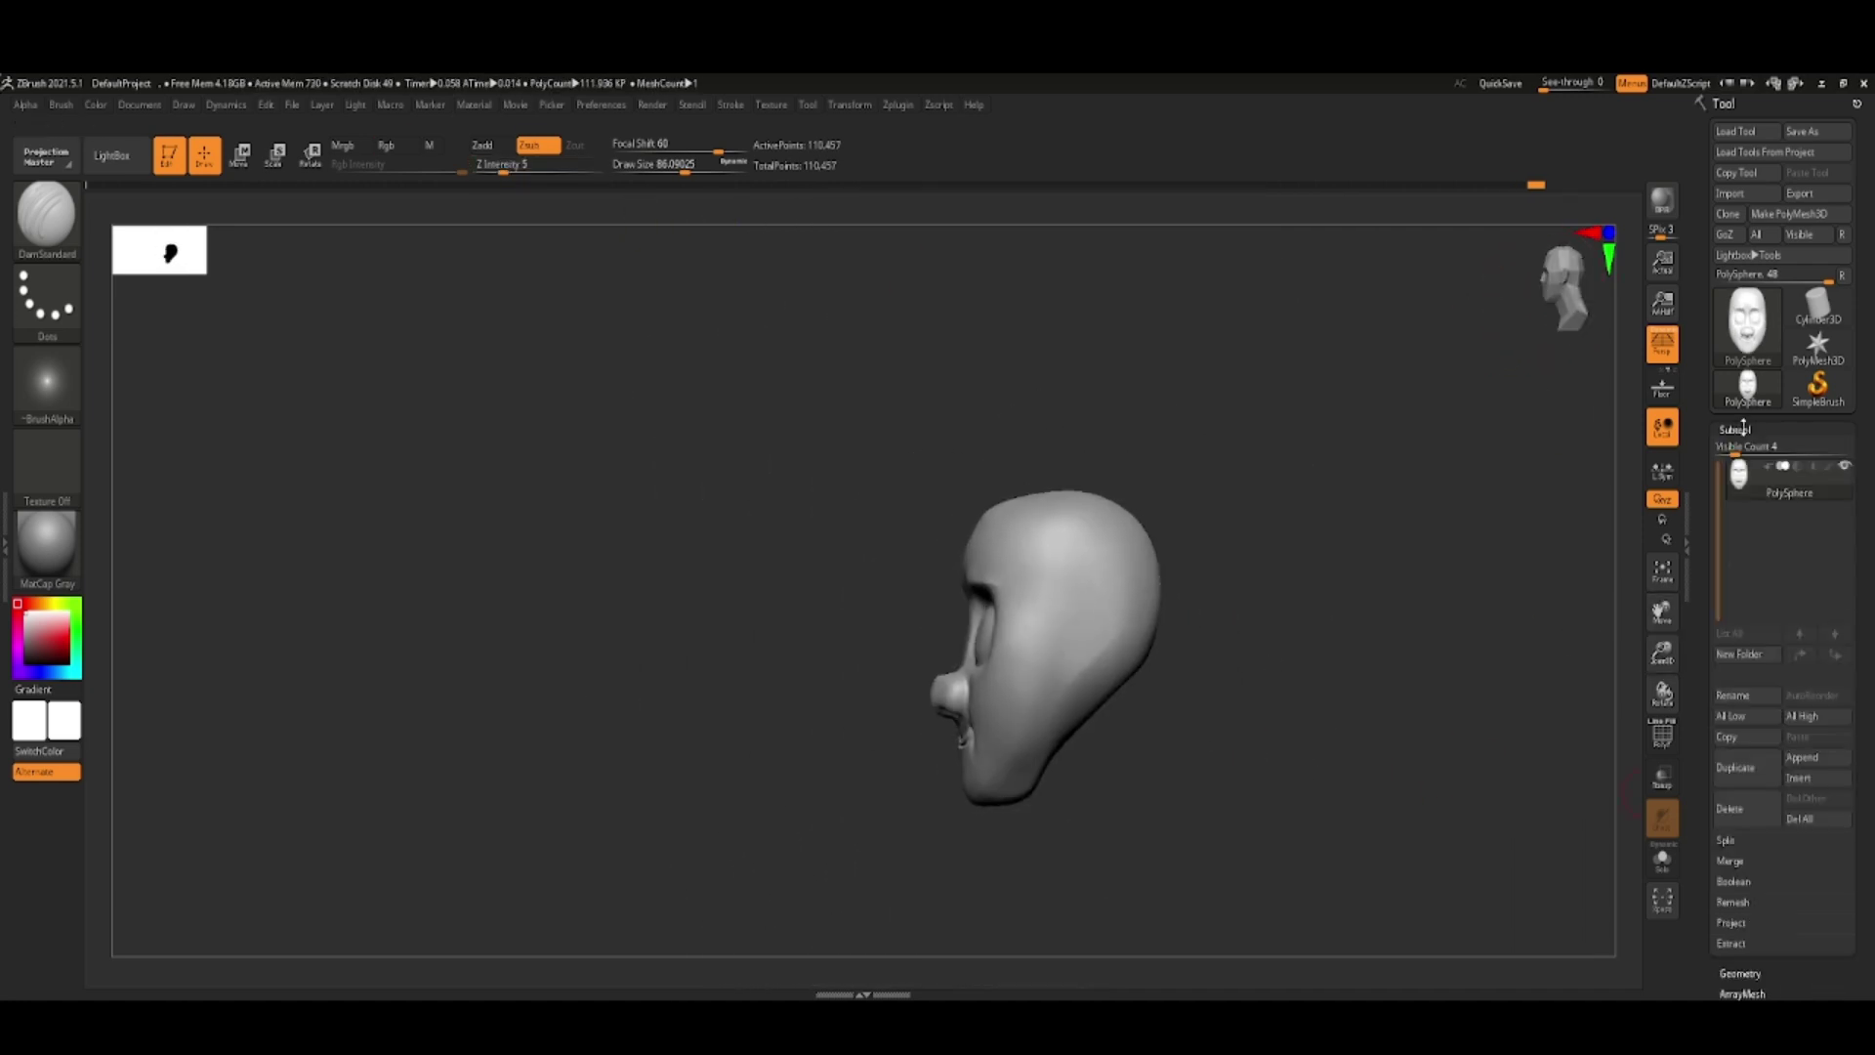
# - Mask a cheek spot and pull the first ear out with the Move brush
pyautogui.keyDown('ctrl'); pyautogui.click(1072, 637); pyautogui.keyUp('ctrl')
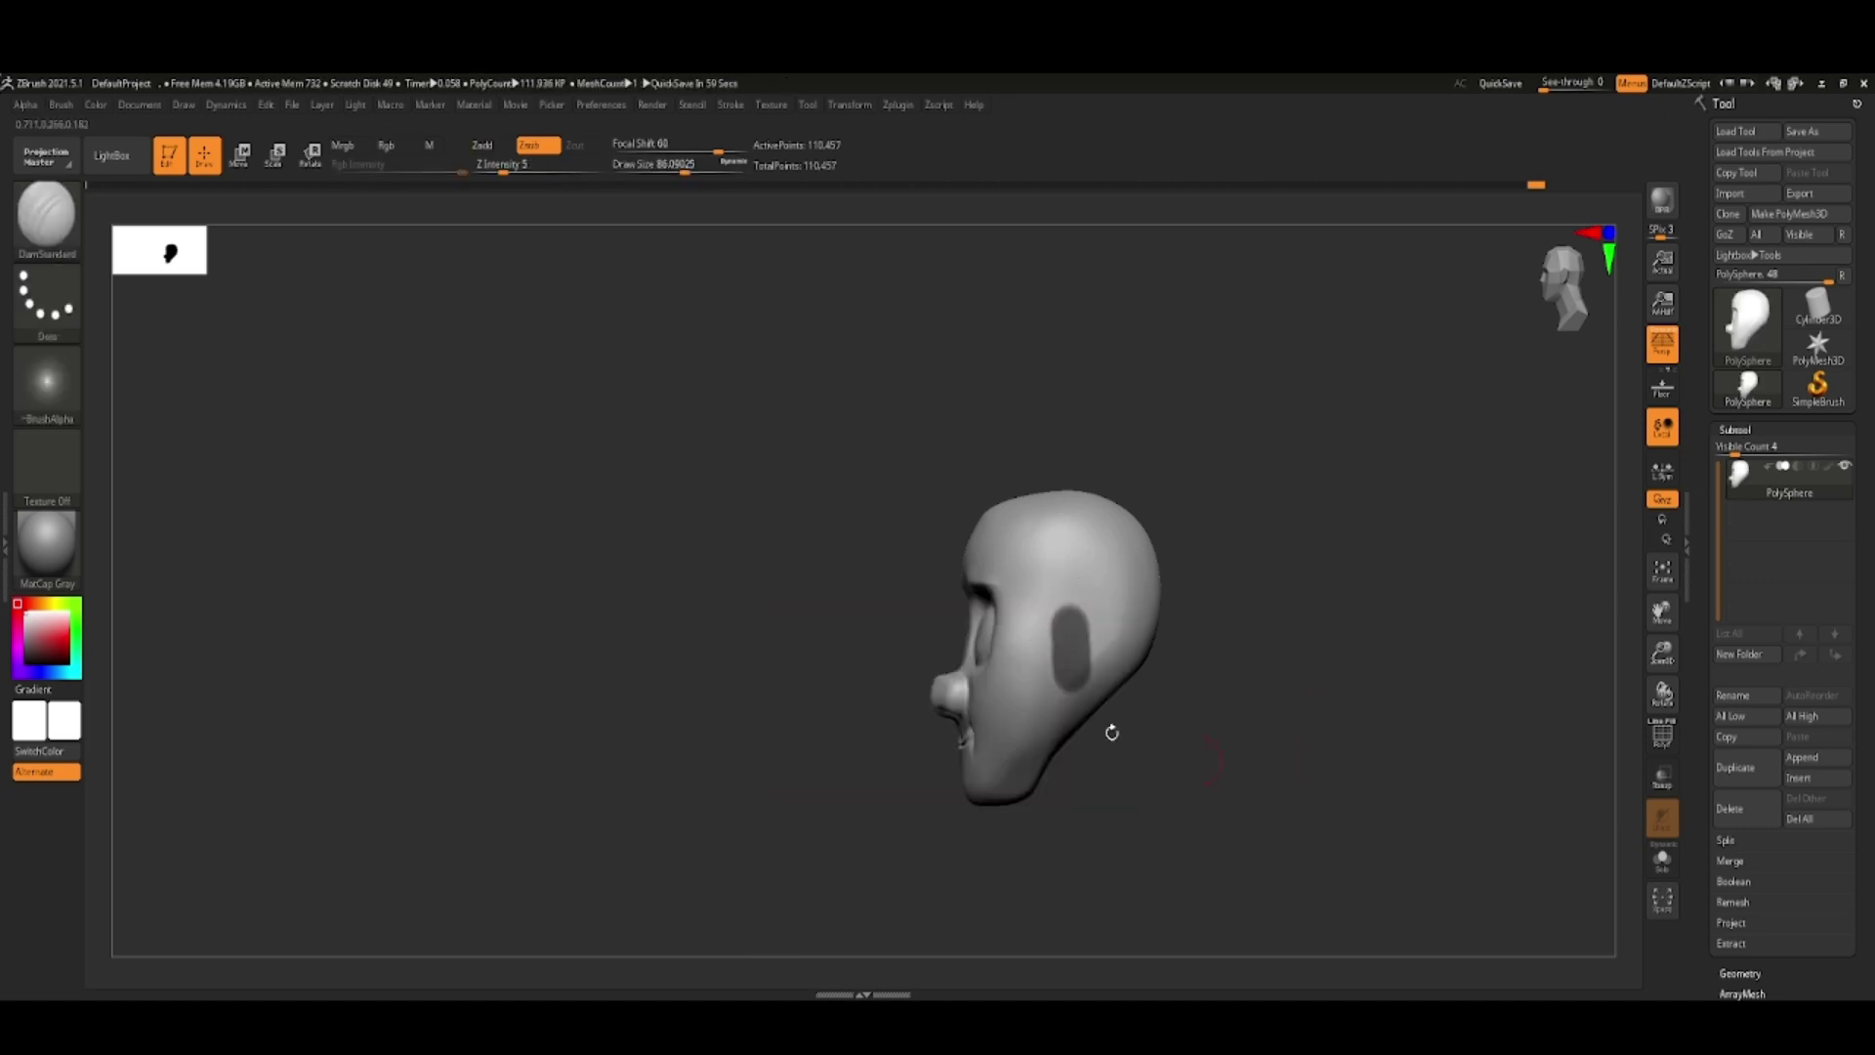
pyautogui.press('b')
pyautogui.press('m')
pyautogui.press('v')
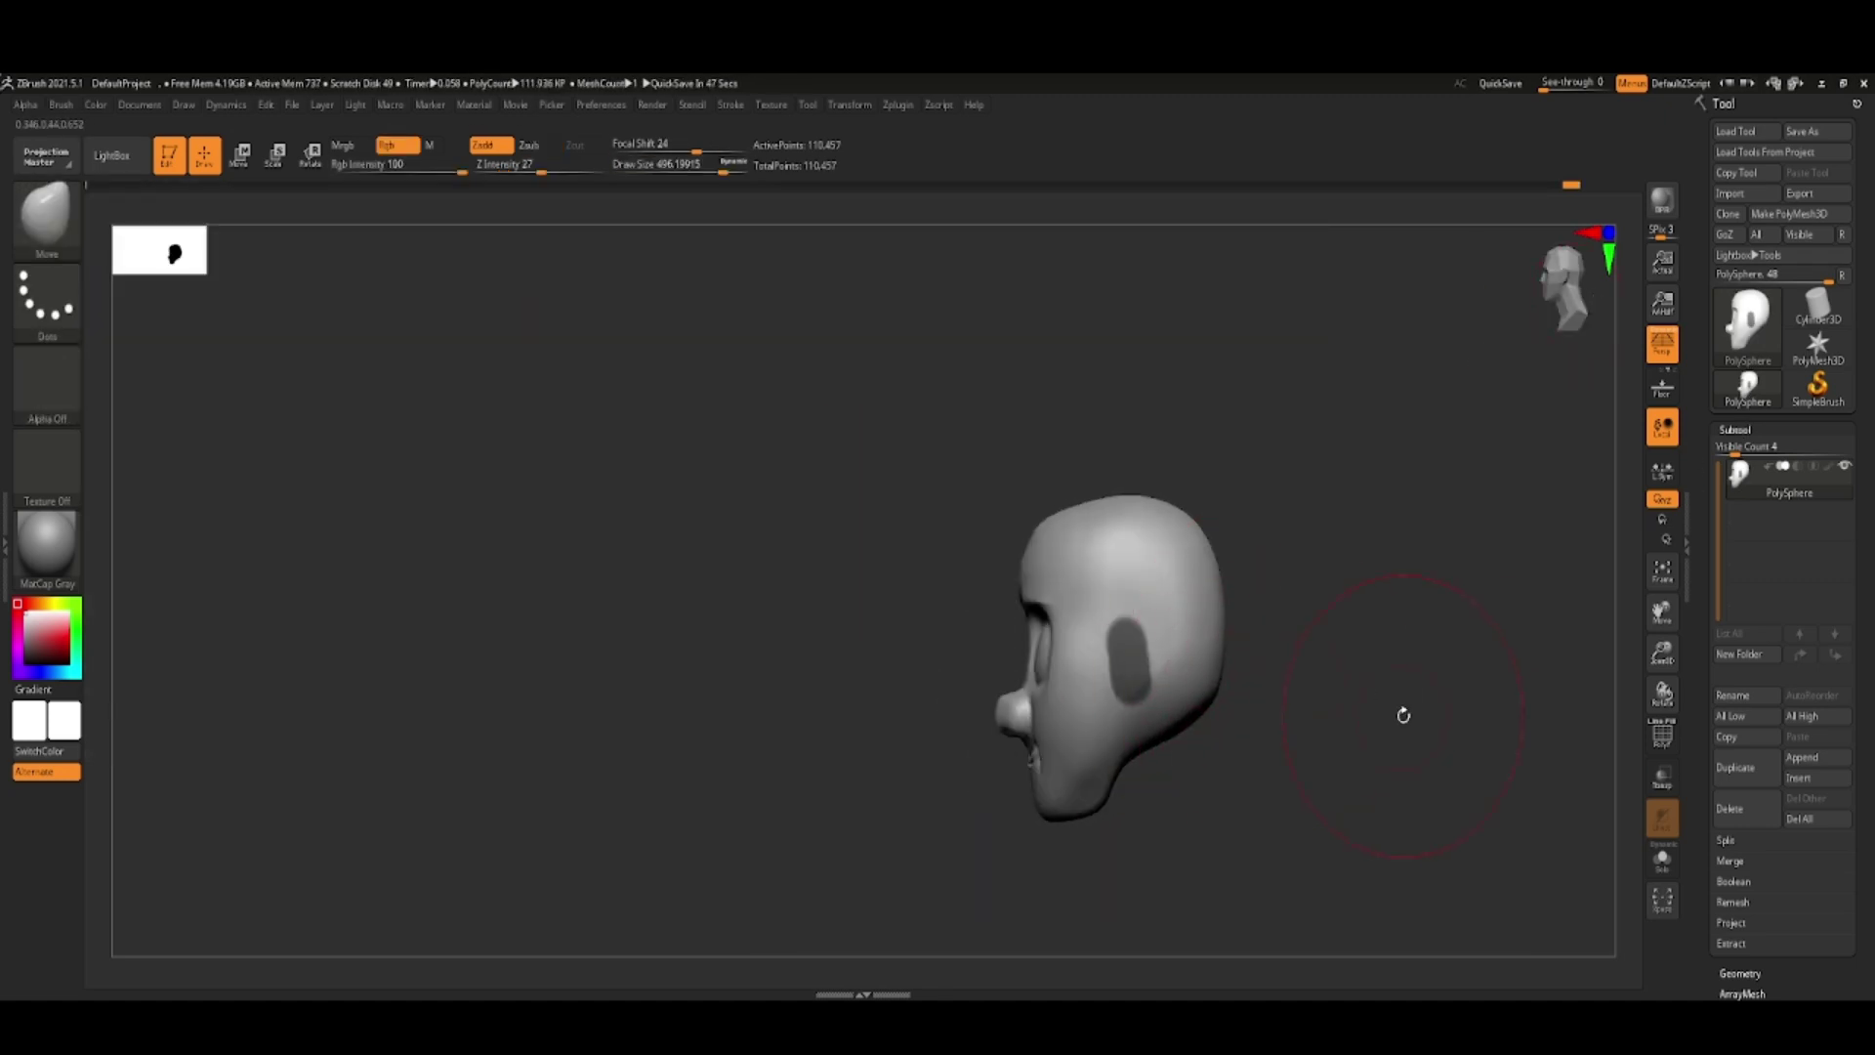
pyautogui.moveTo(1143, 645); pyautogui.dragTo(1123, 625)
pyautogui.keyDown('ctrl'); pyautogui.click(1124, 661); pyautogui.keyUp('ctrl')
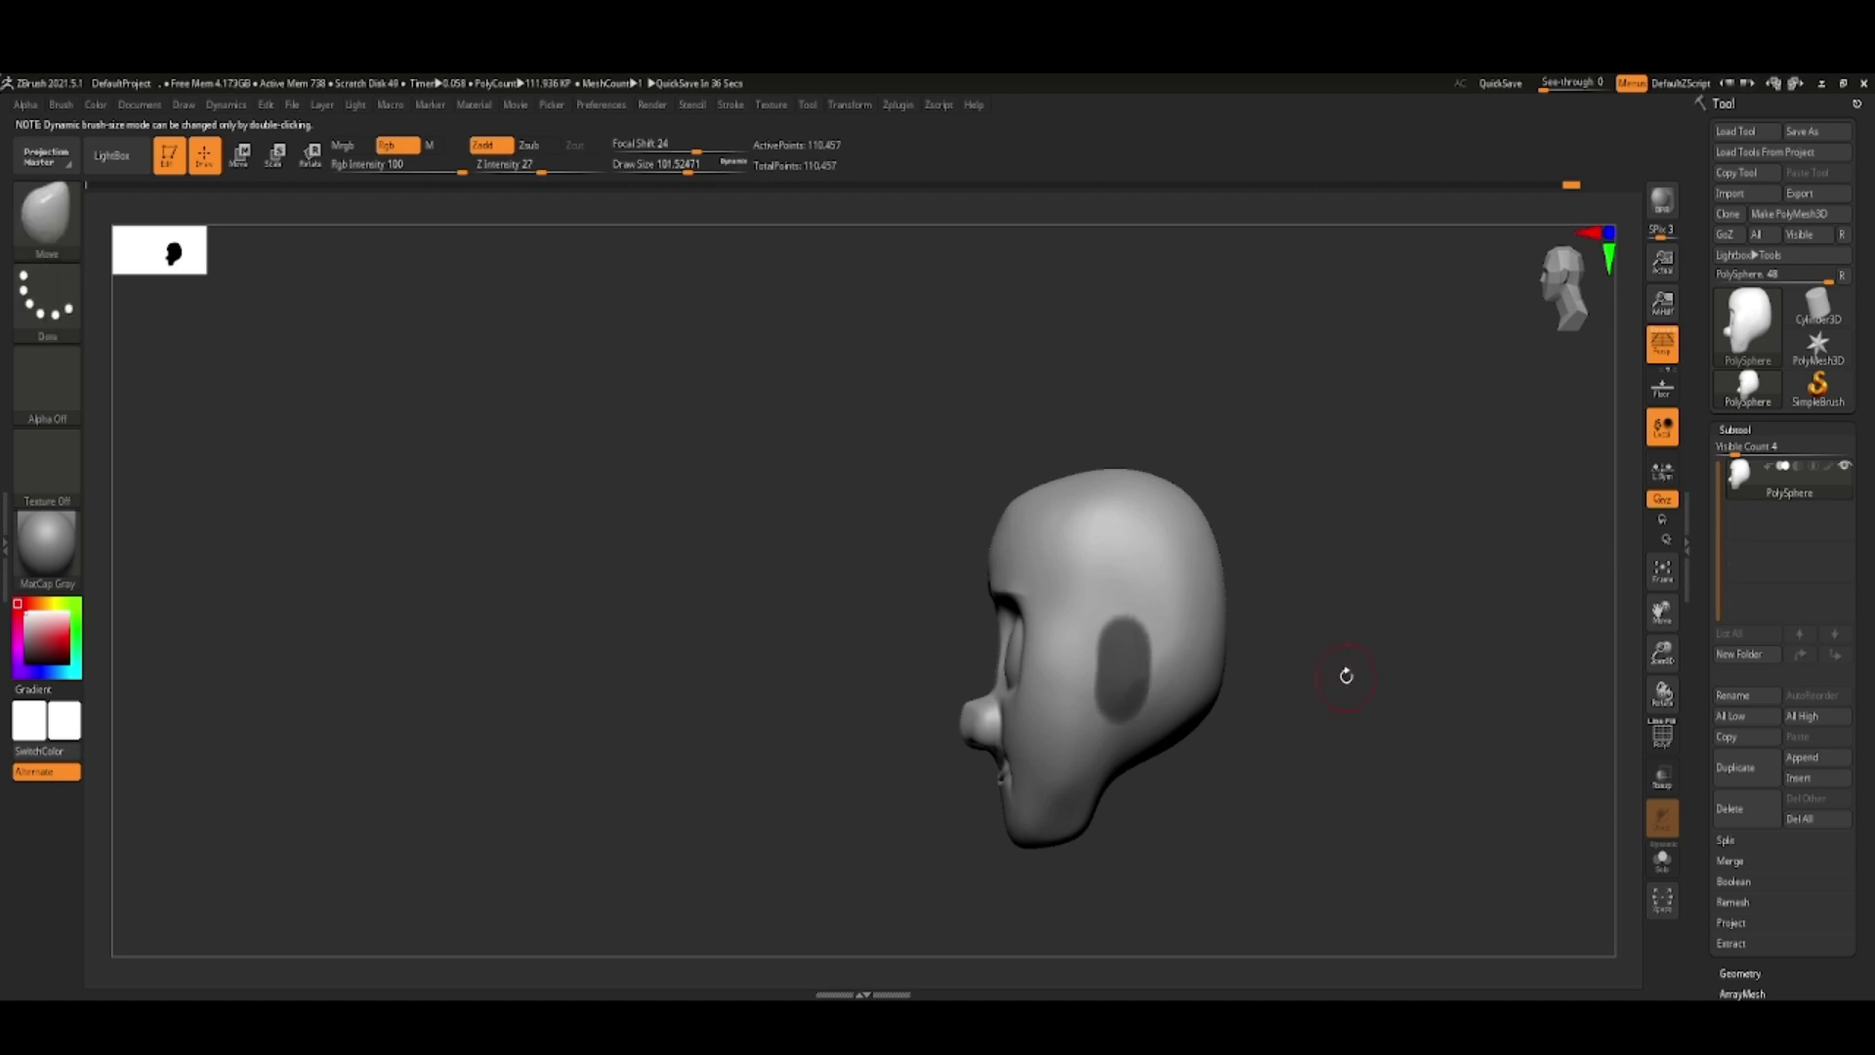
# - Enlarge the Move brush, pull out the second ear, and check both from three-quarter views
pyautogui.moveTo(1355, 666)
pyautogui.mouseDown()
pyautogui.moveTo(1280, 623)
pyautogui.moveTo(1301, 623)
pyautogui.moveTo(938, 754)
pyautogui.moveTo(913, 473)
pyautogui.mouseUp()
pyautogui.press('b')
pyautogui.press('m')
pyautogui.press('v')
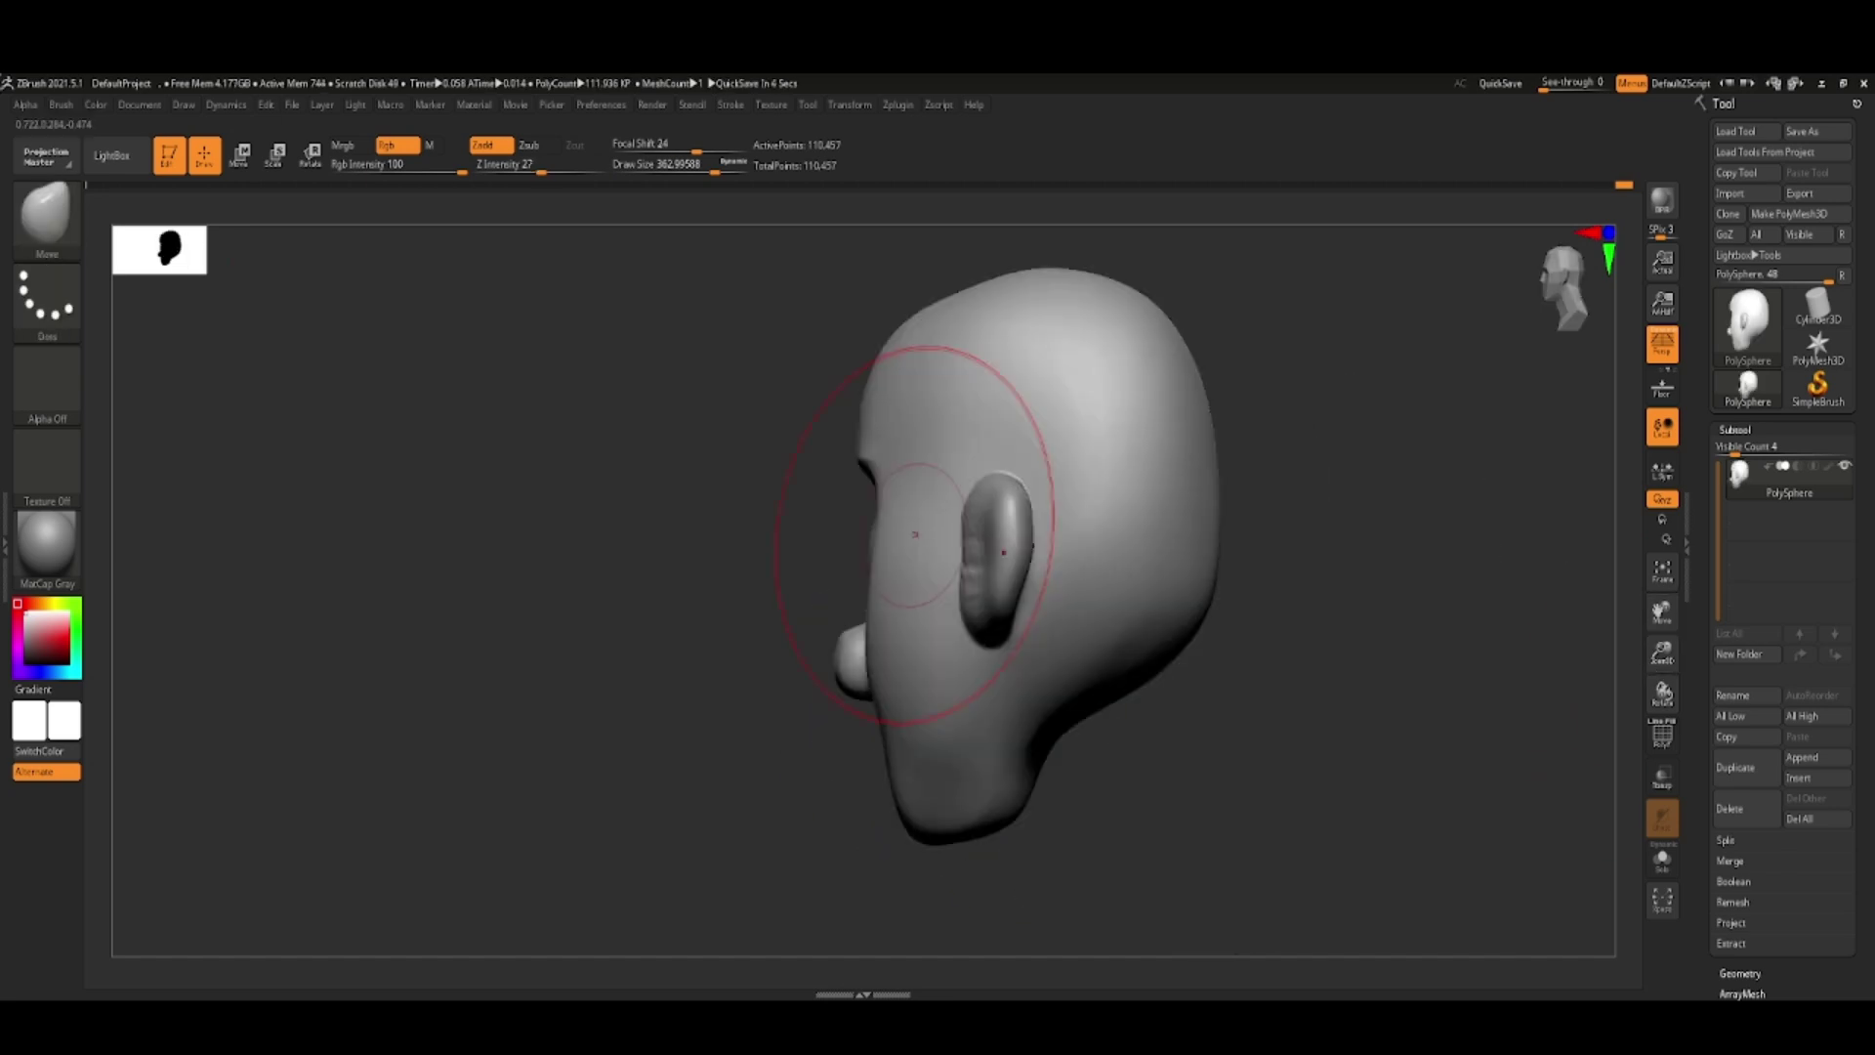
pyautogui.press('space')
pyautogui.moveTo(976, 541); pyautogui.dragTo(991, 584)
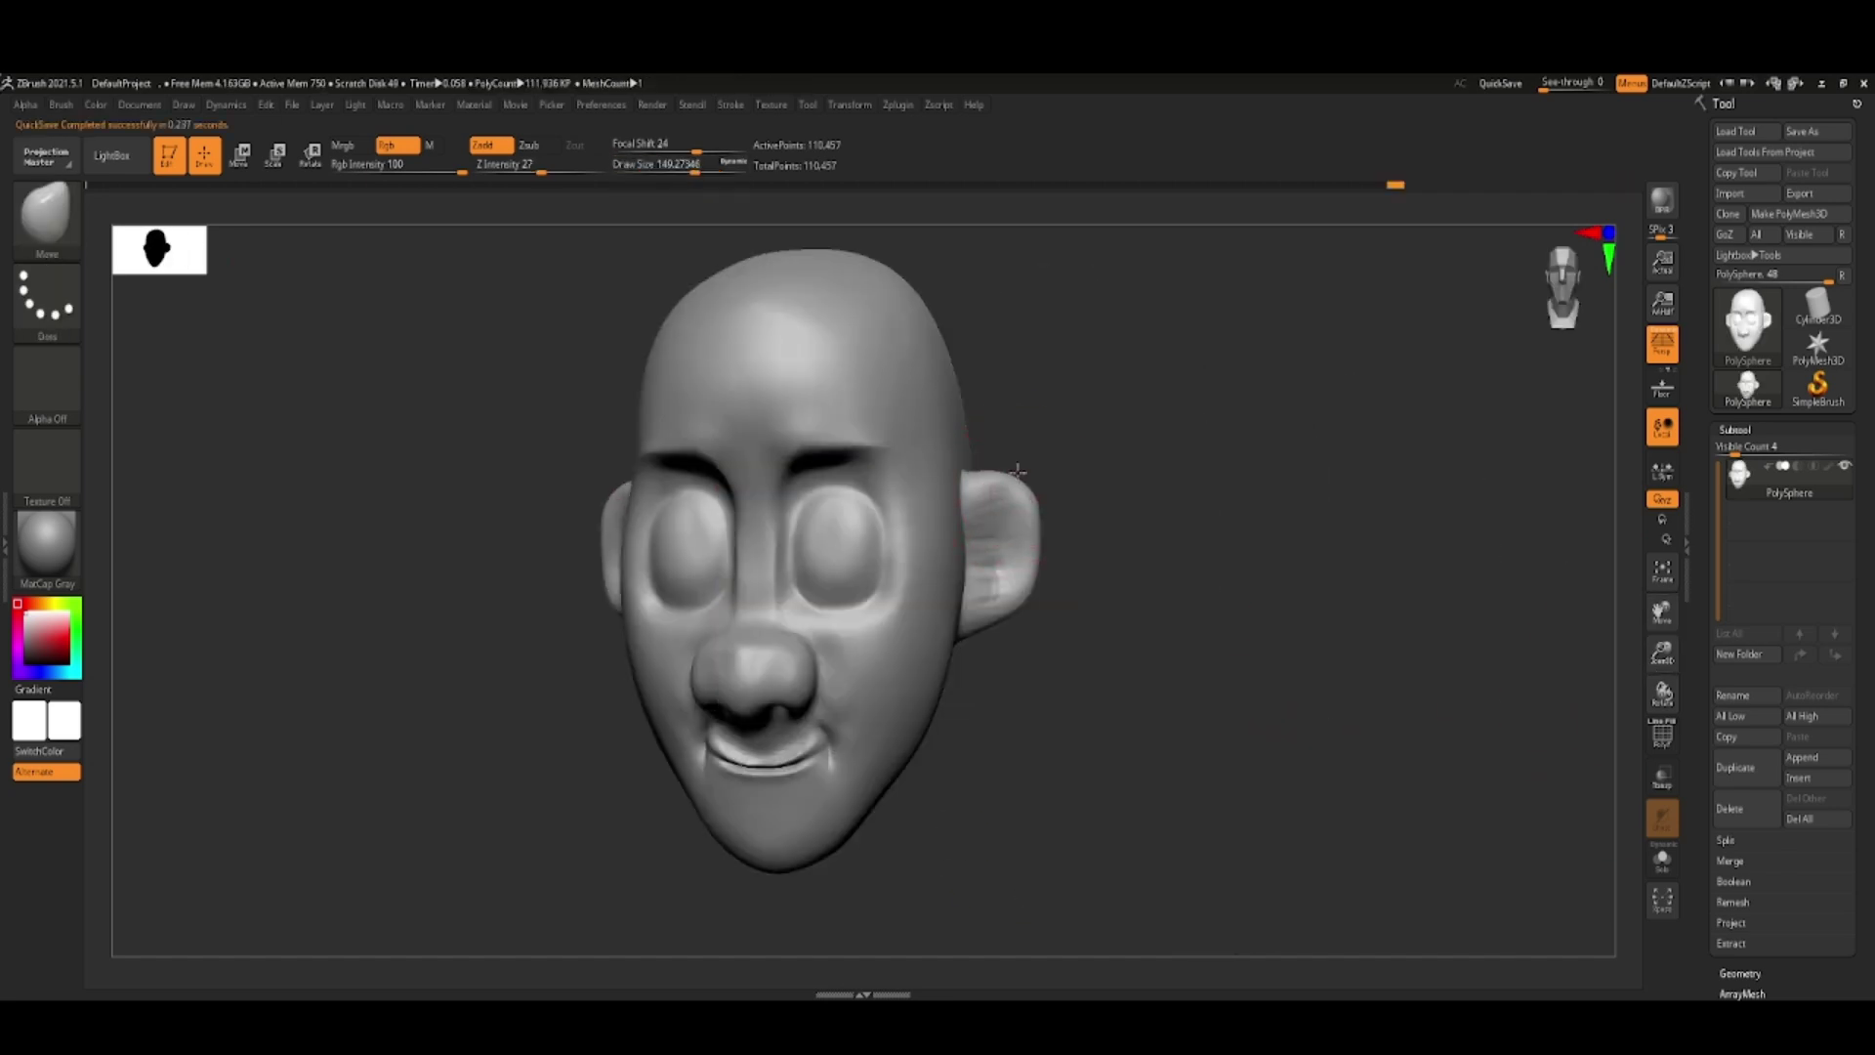
pyautogui.moveTo(1051, 571)
pyautogui.mouseDown()
pyautogui.moveTo(983, 544)
pyautogui.moveTo(1277, 671)
pyautogui.moveTo(963, 586)
pyautogui.moveTo(1008, 492)
pyautogui.mouseUp()
pyautogui.moveTo(1008, 491); pyautogui.dragTo(997, 418, button='right')
pyautogui.moveTo(996, 418)
pyautogui.mouseDown()
pyautogui.moveTo(1055, 606)
pyautogui.moveTo(816, 758)
pyautogui.moveTo(1310, 792)
pyautogui.moveTo(1293, 658)
pyautogui.moveTo(1423, 423)
pyautogui.moveTo(1100, 681)
pyautogui.moveTo(1284, 766)
pyautogui.moveTo(1277, 390)
pyautogui.moveTo(1105, 481)
pyautogui.moveTo(1414, 598)
pyautogui.moveTo(807, 718)
pyautogui.moveTo(983, 610)
pyautogui.mouseUp()
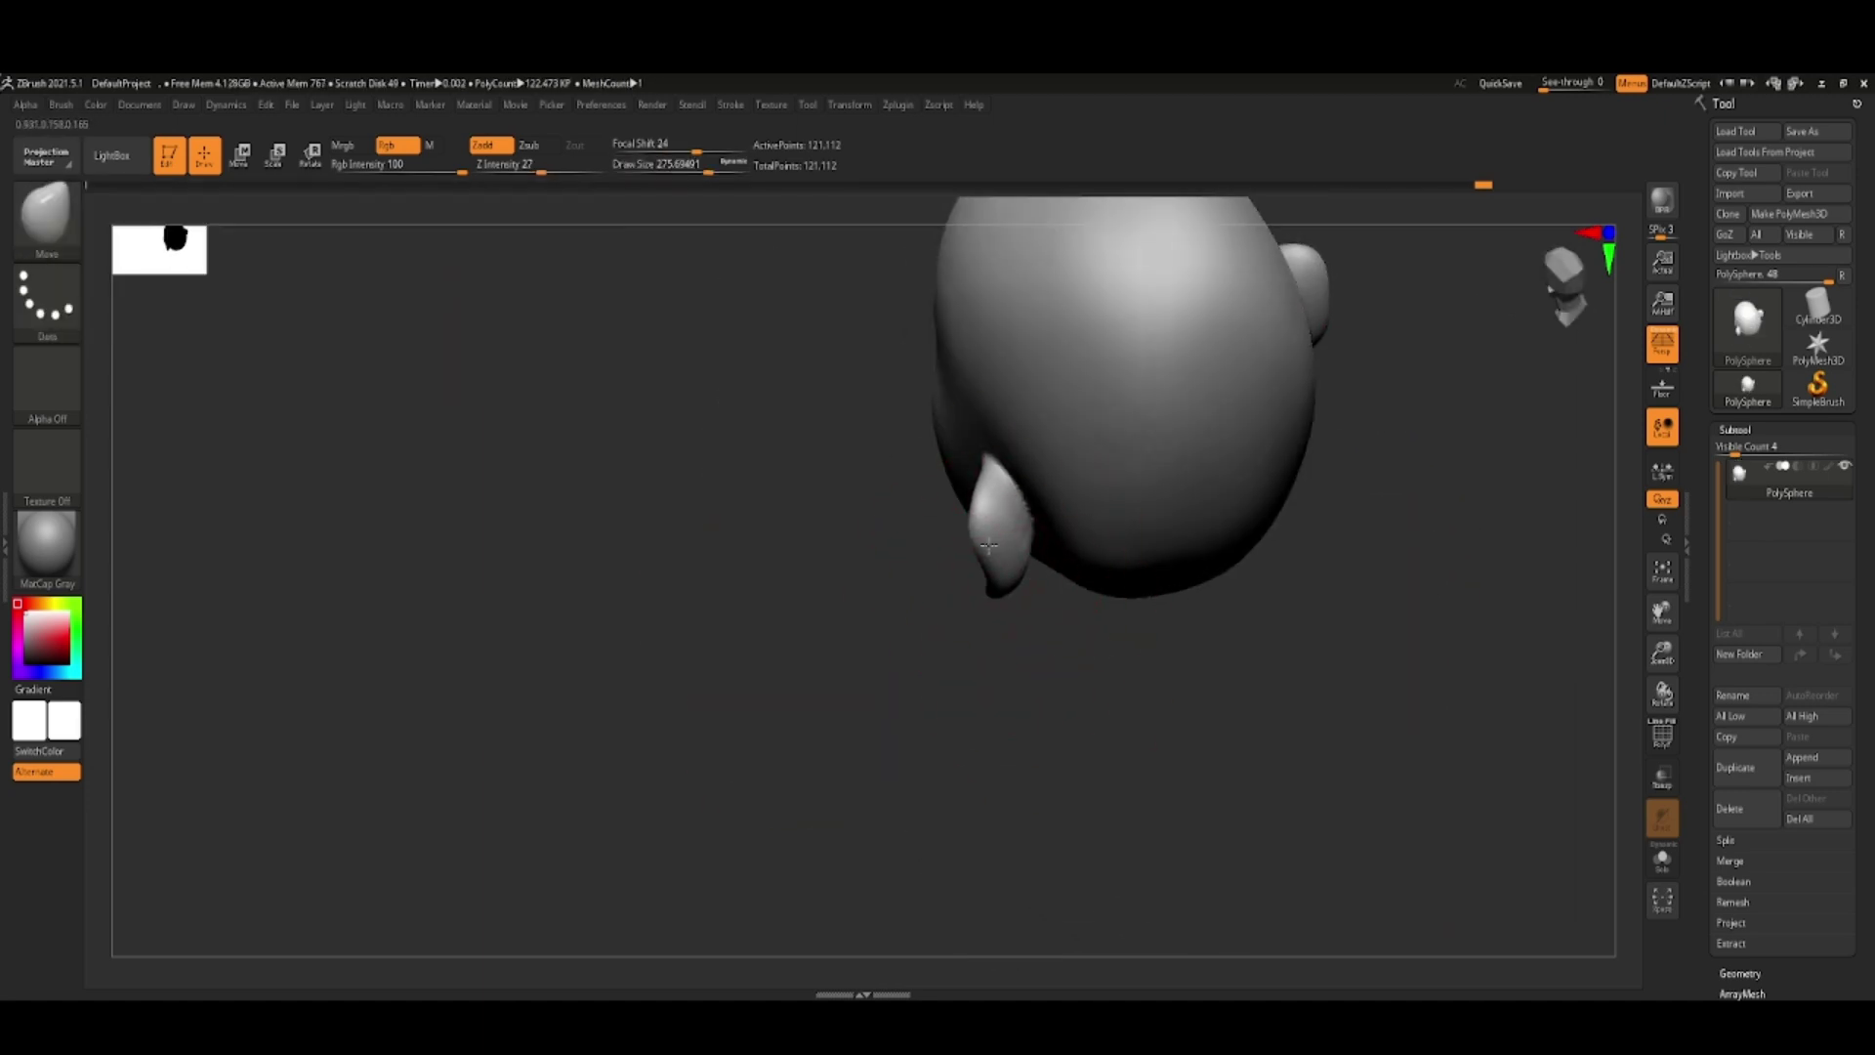
# - Build up the ear's outer rim with ClayBuildup and inflate its inner bowl
pyautogui.moveTo(989, 545); pyautogui.dragTo(1563, 743)
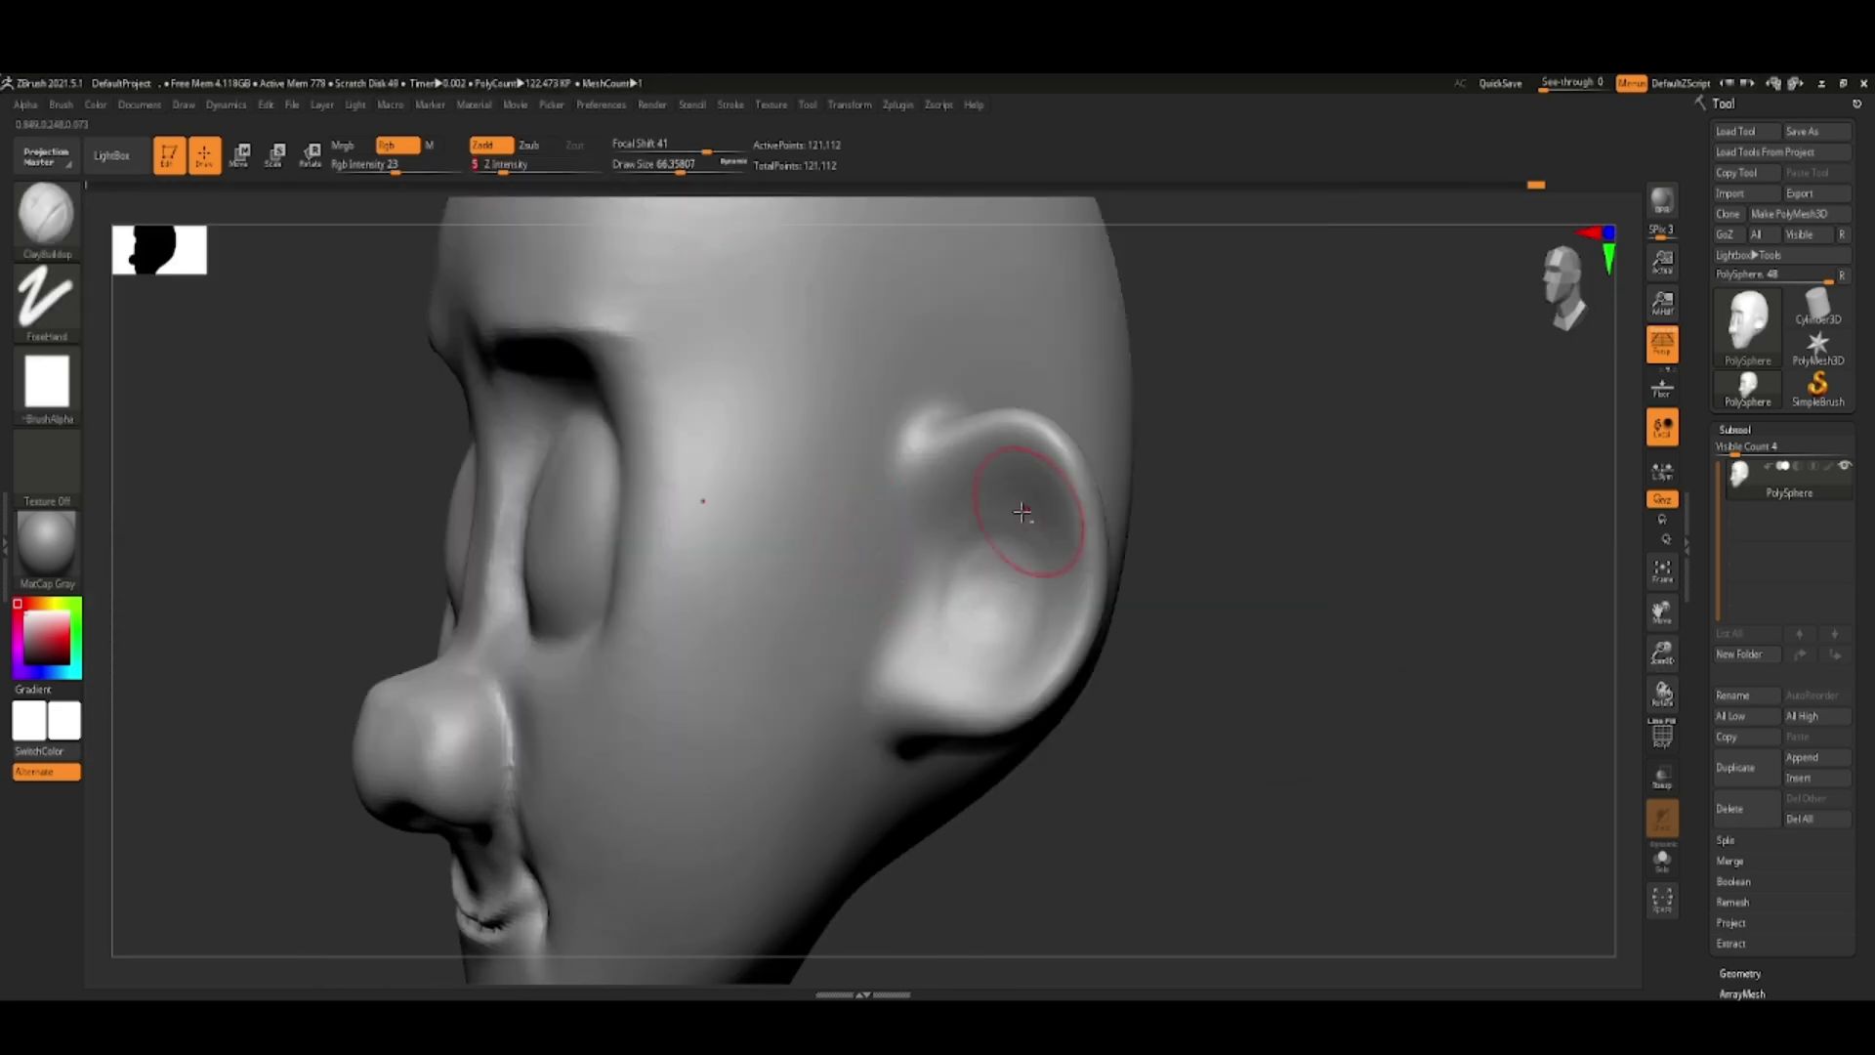
pyautogui.press('space')
pyautogui.moveTo(1465, 684); pyautogui.dragTo(1368, 682)
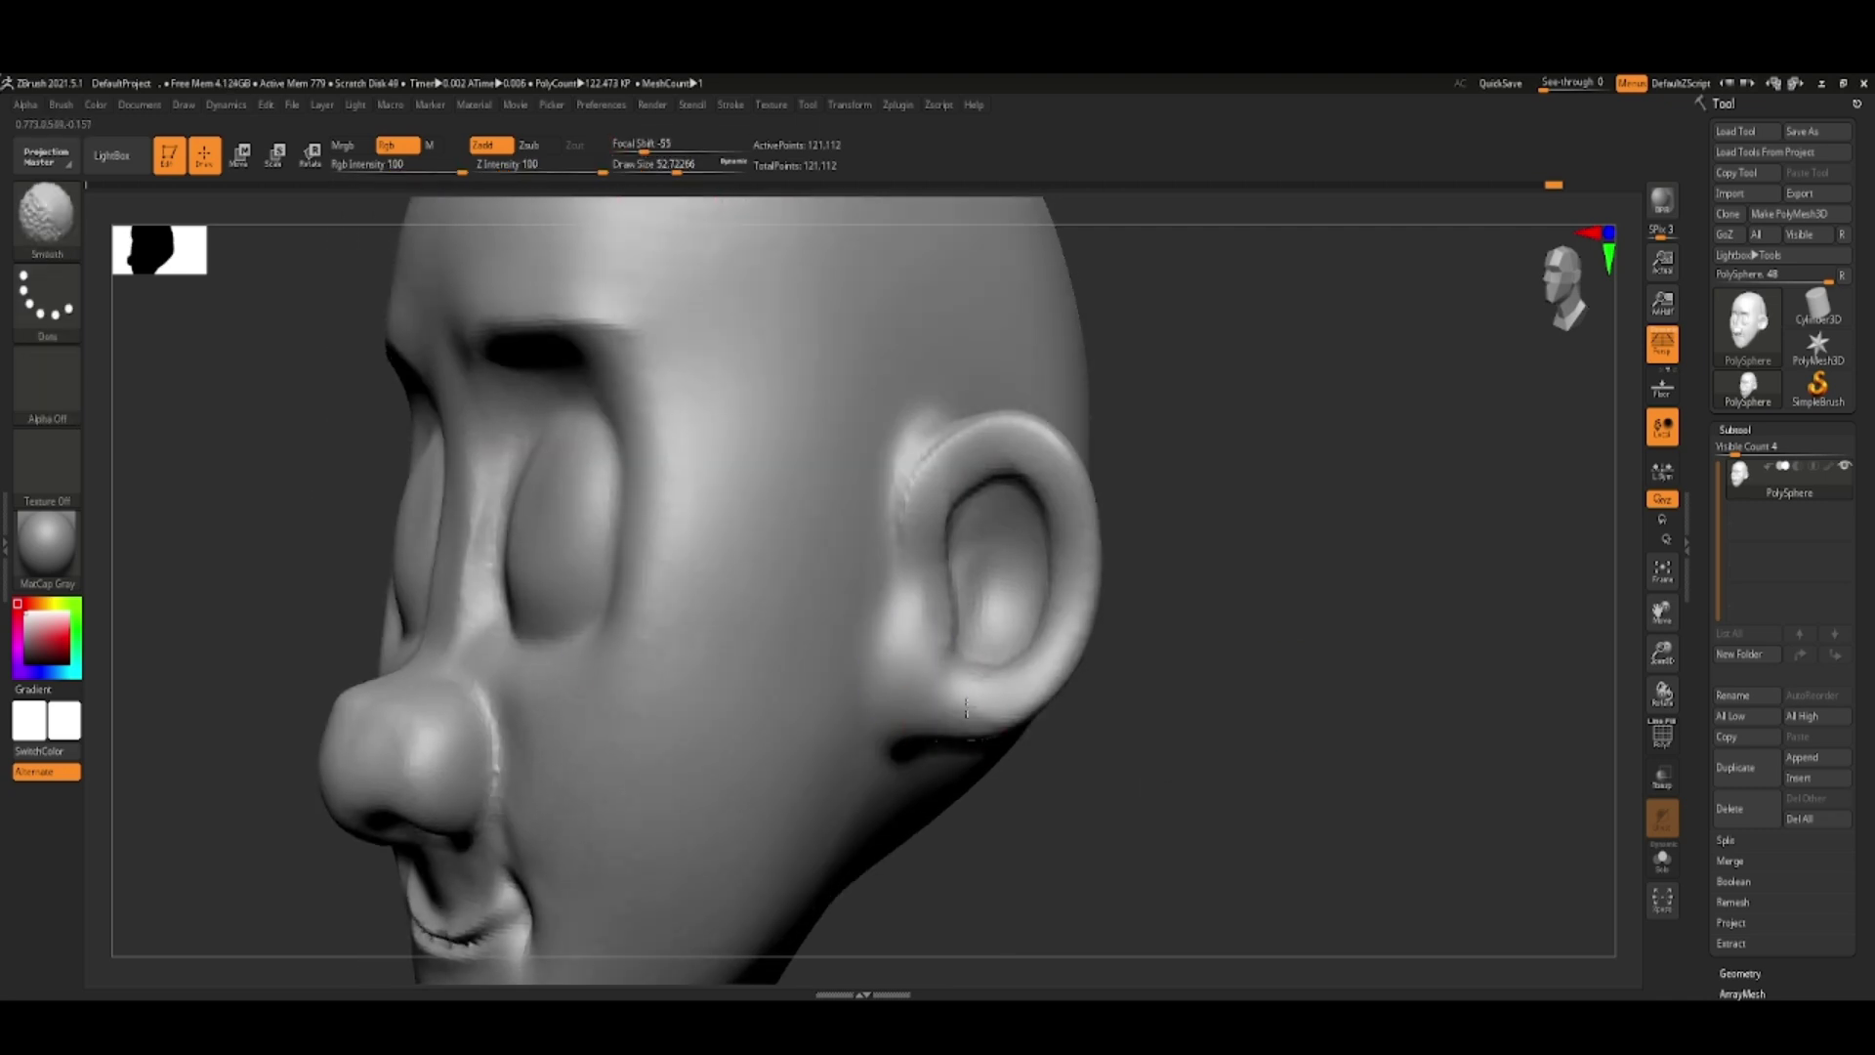
pyautogui.press('b')
pyautogui.press('d')
pyautogui.press('s')
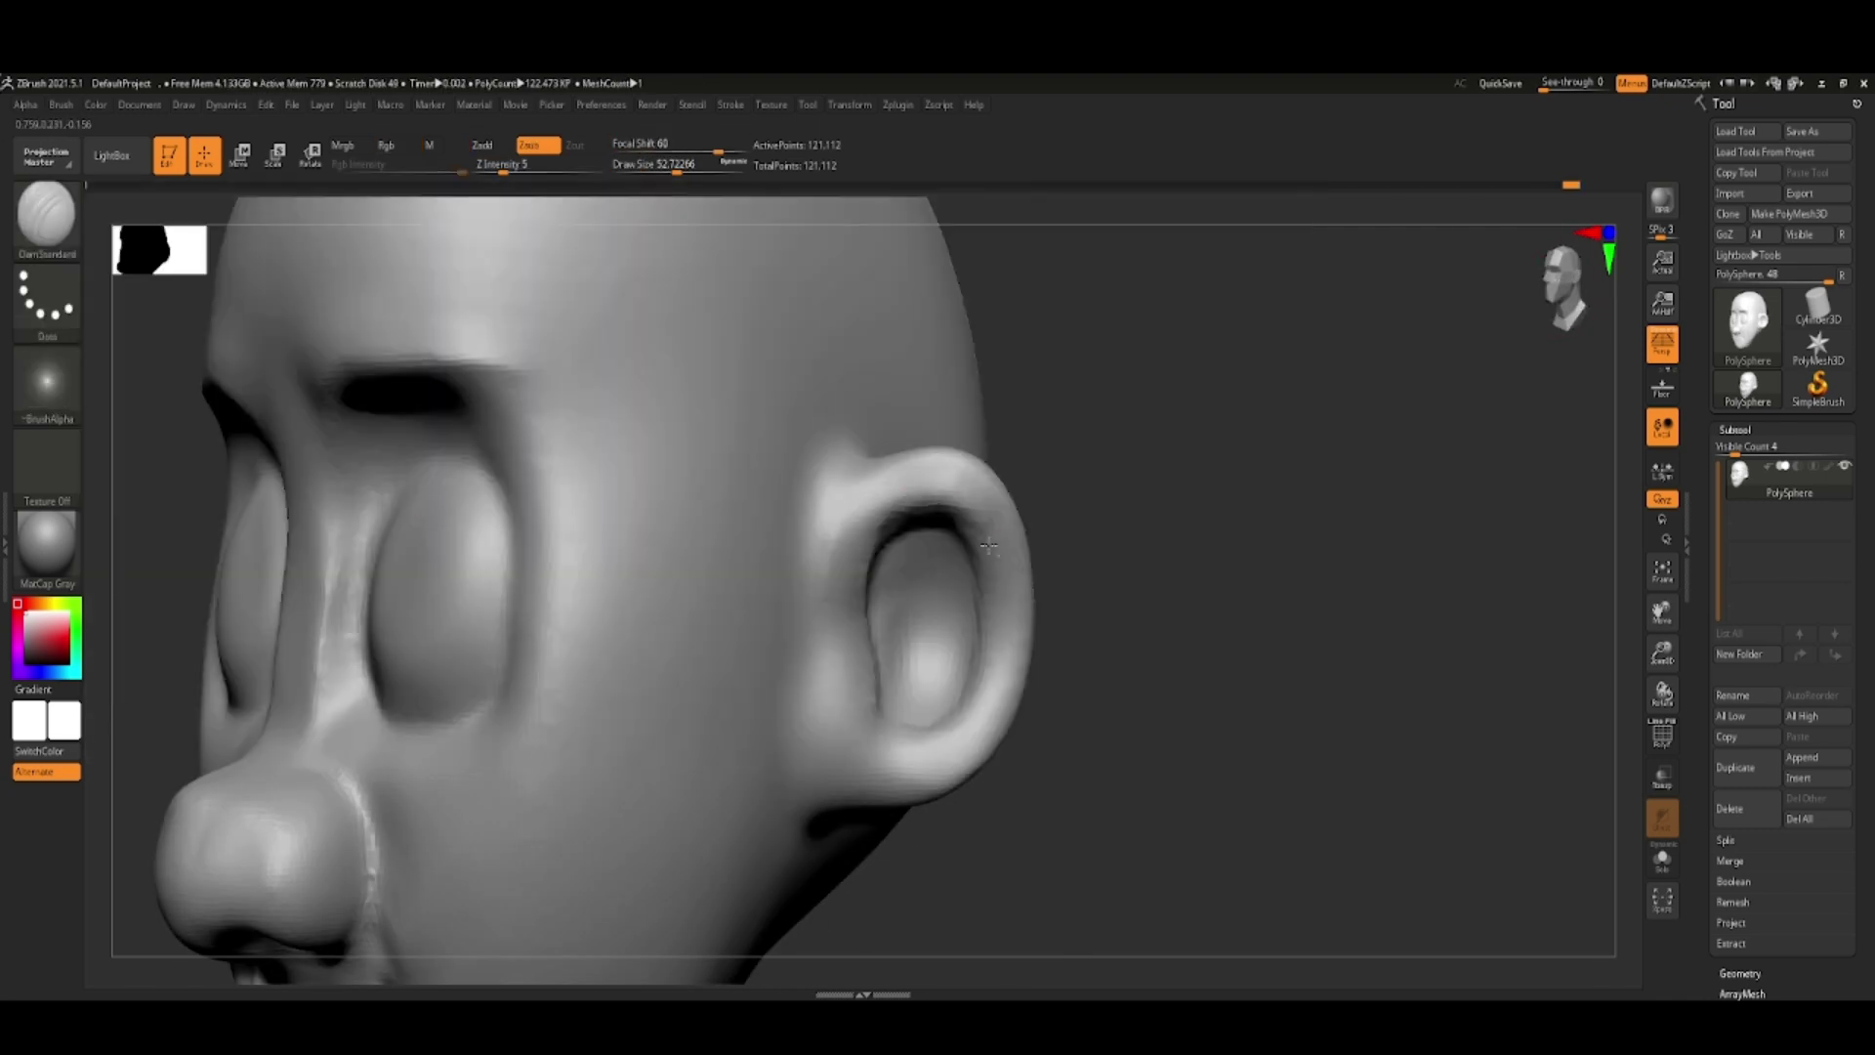
pyautogui.press('b')
pyautogui.press('i')
pyautogui.press('n')
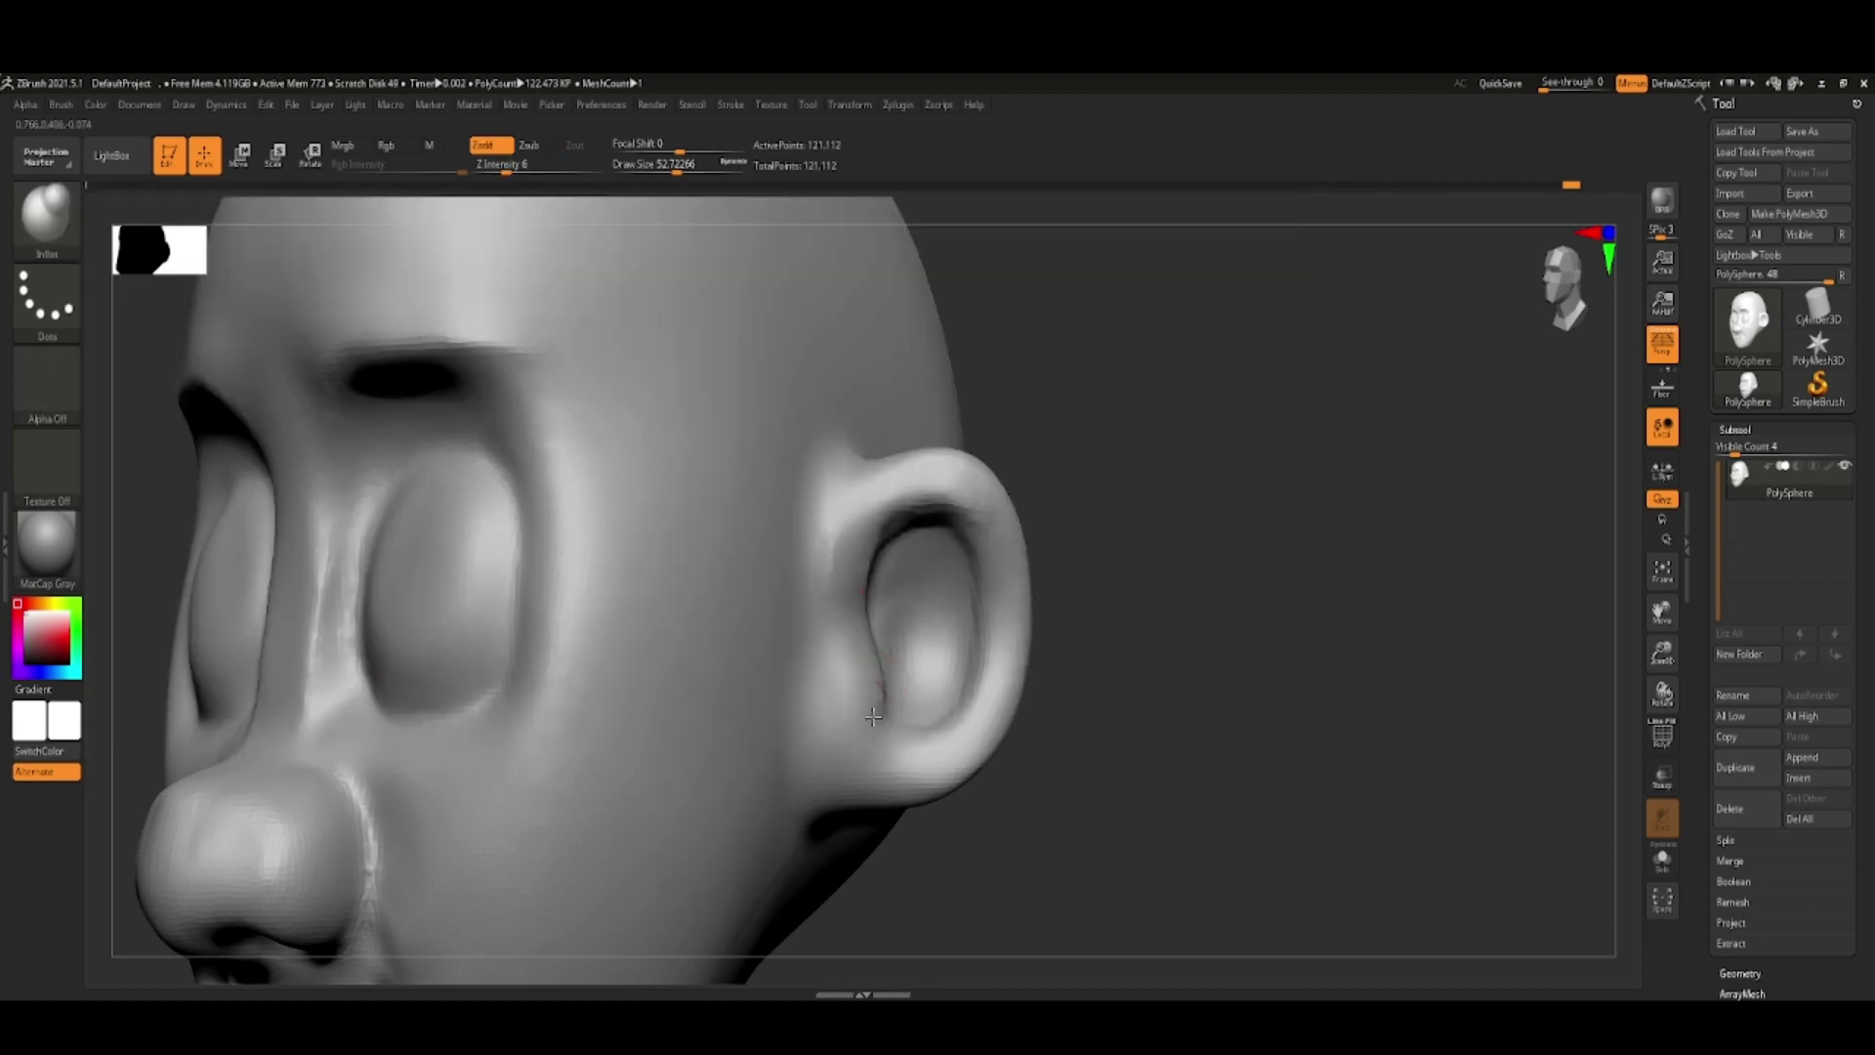
pyautogui.moveTo(1058, 804); pyautogui.dragTo(1201, 804)
# - Push the ear's inner fold into shape with Move and carve it with DamStandard
pyautogui.press('b')
pyautogui.press('m')
pyautogui.press('v')
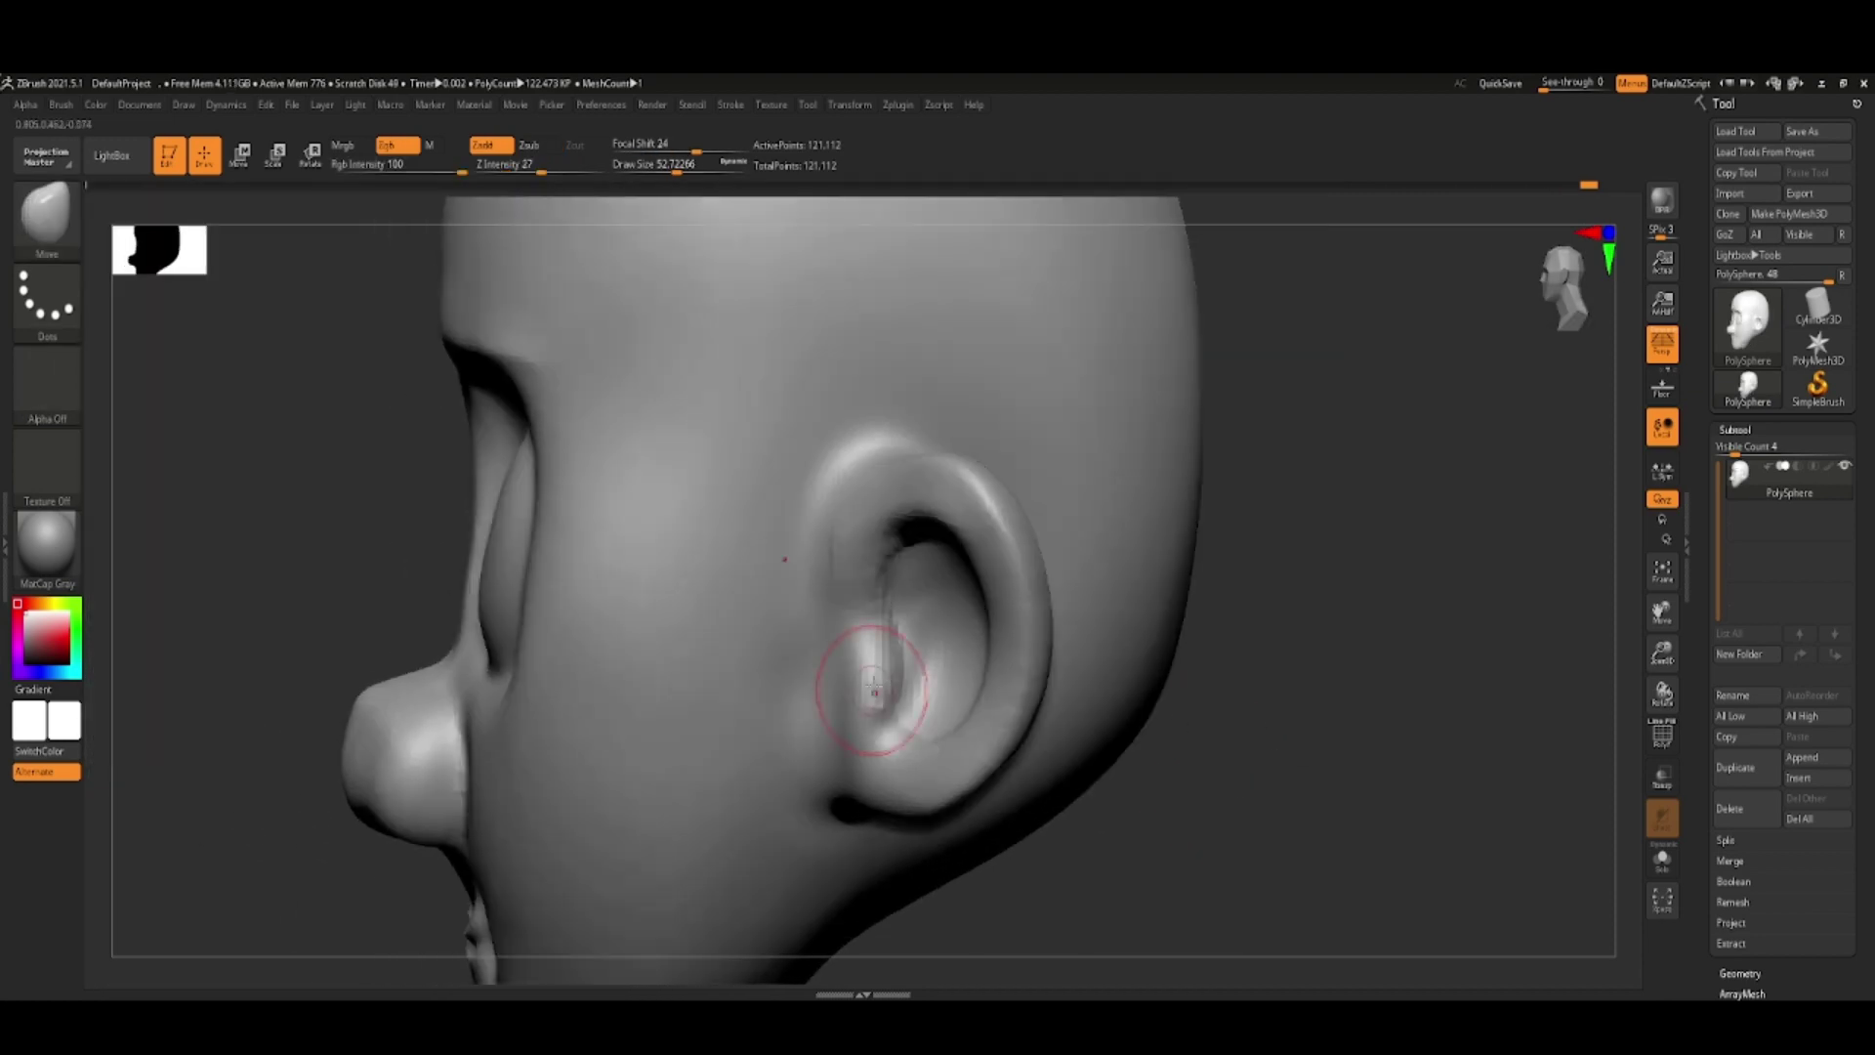
pyautogui.moveTo(895, 752)
pyautogui.mouseDown()
pyautogui.moveTo(915, 720)
pyautogui.moveTo(1234, 766)
pyautogui.mouseUp()
pyautogui.press('b')
pyautogui.press('d')
pyautogui.press('s')
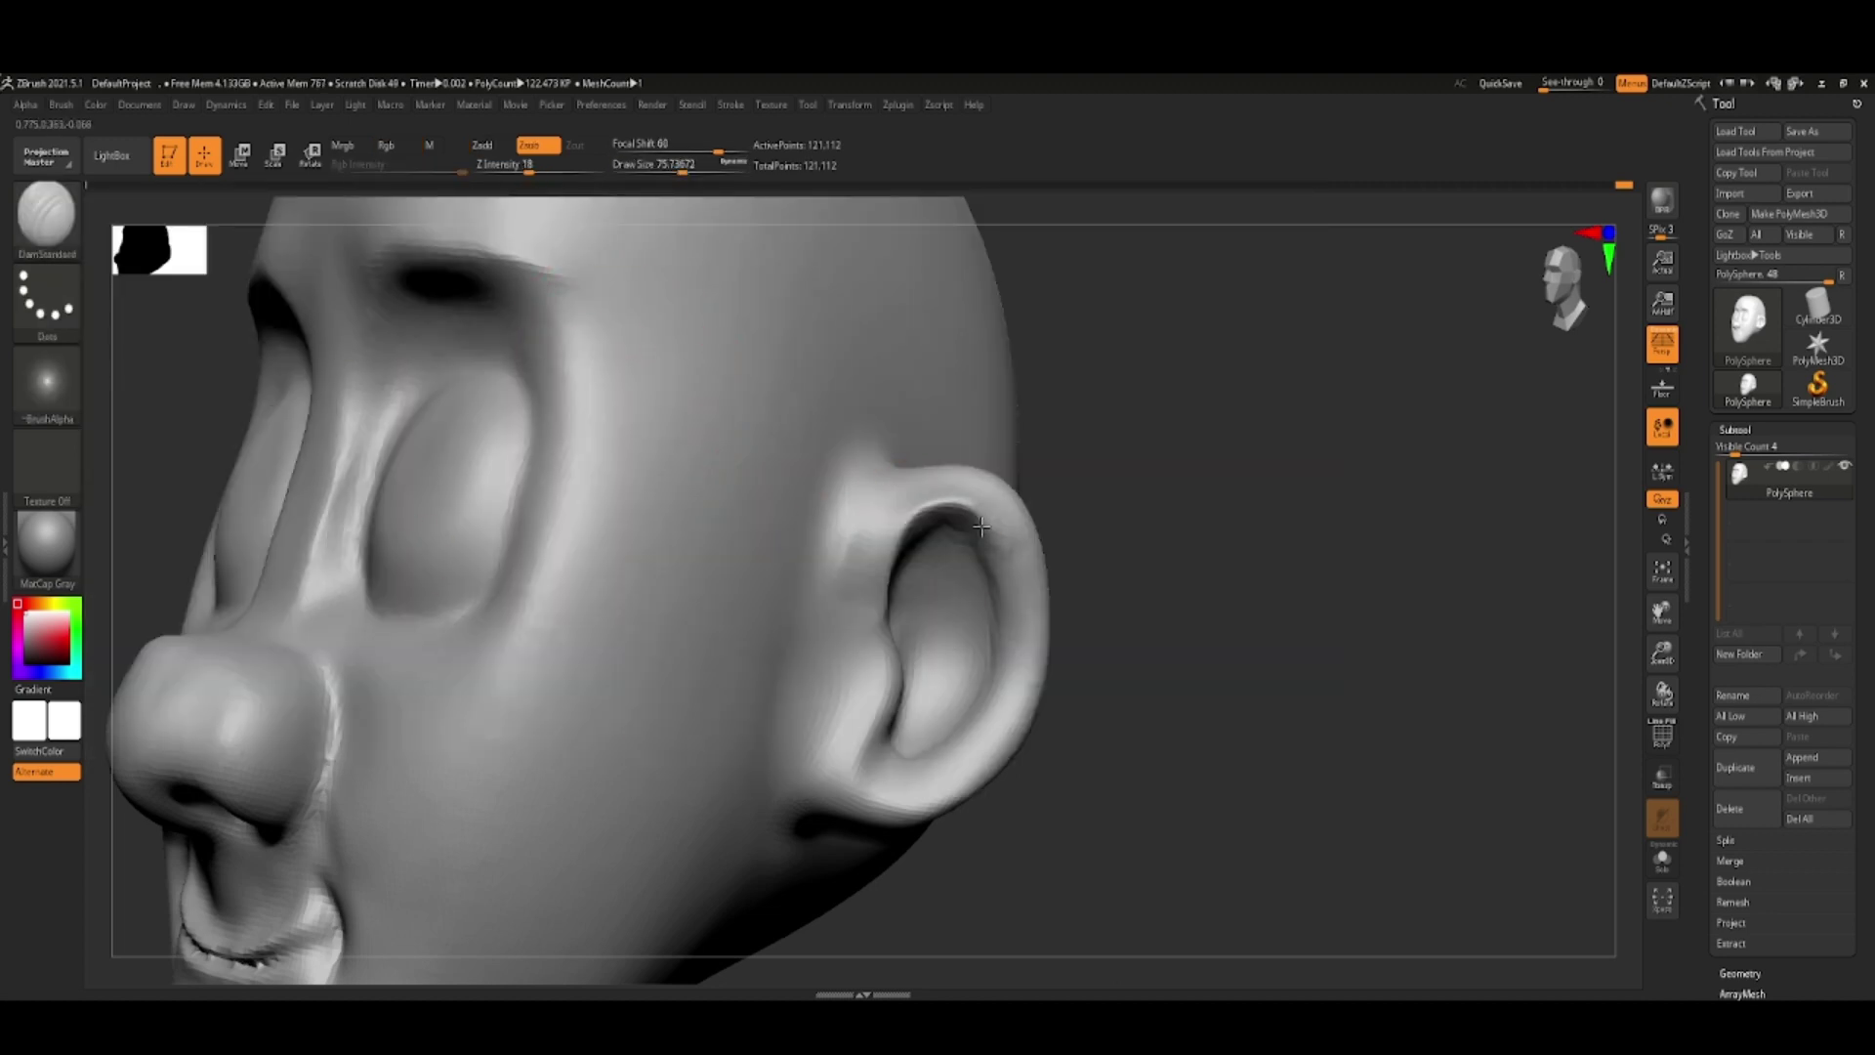
pyautogui.moveTo(1561, 288); pyautogui.dragTo(1569, 295)
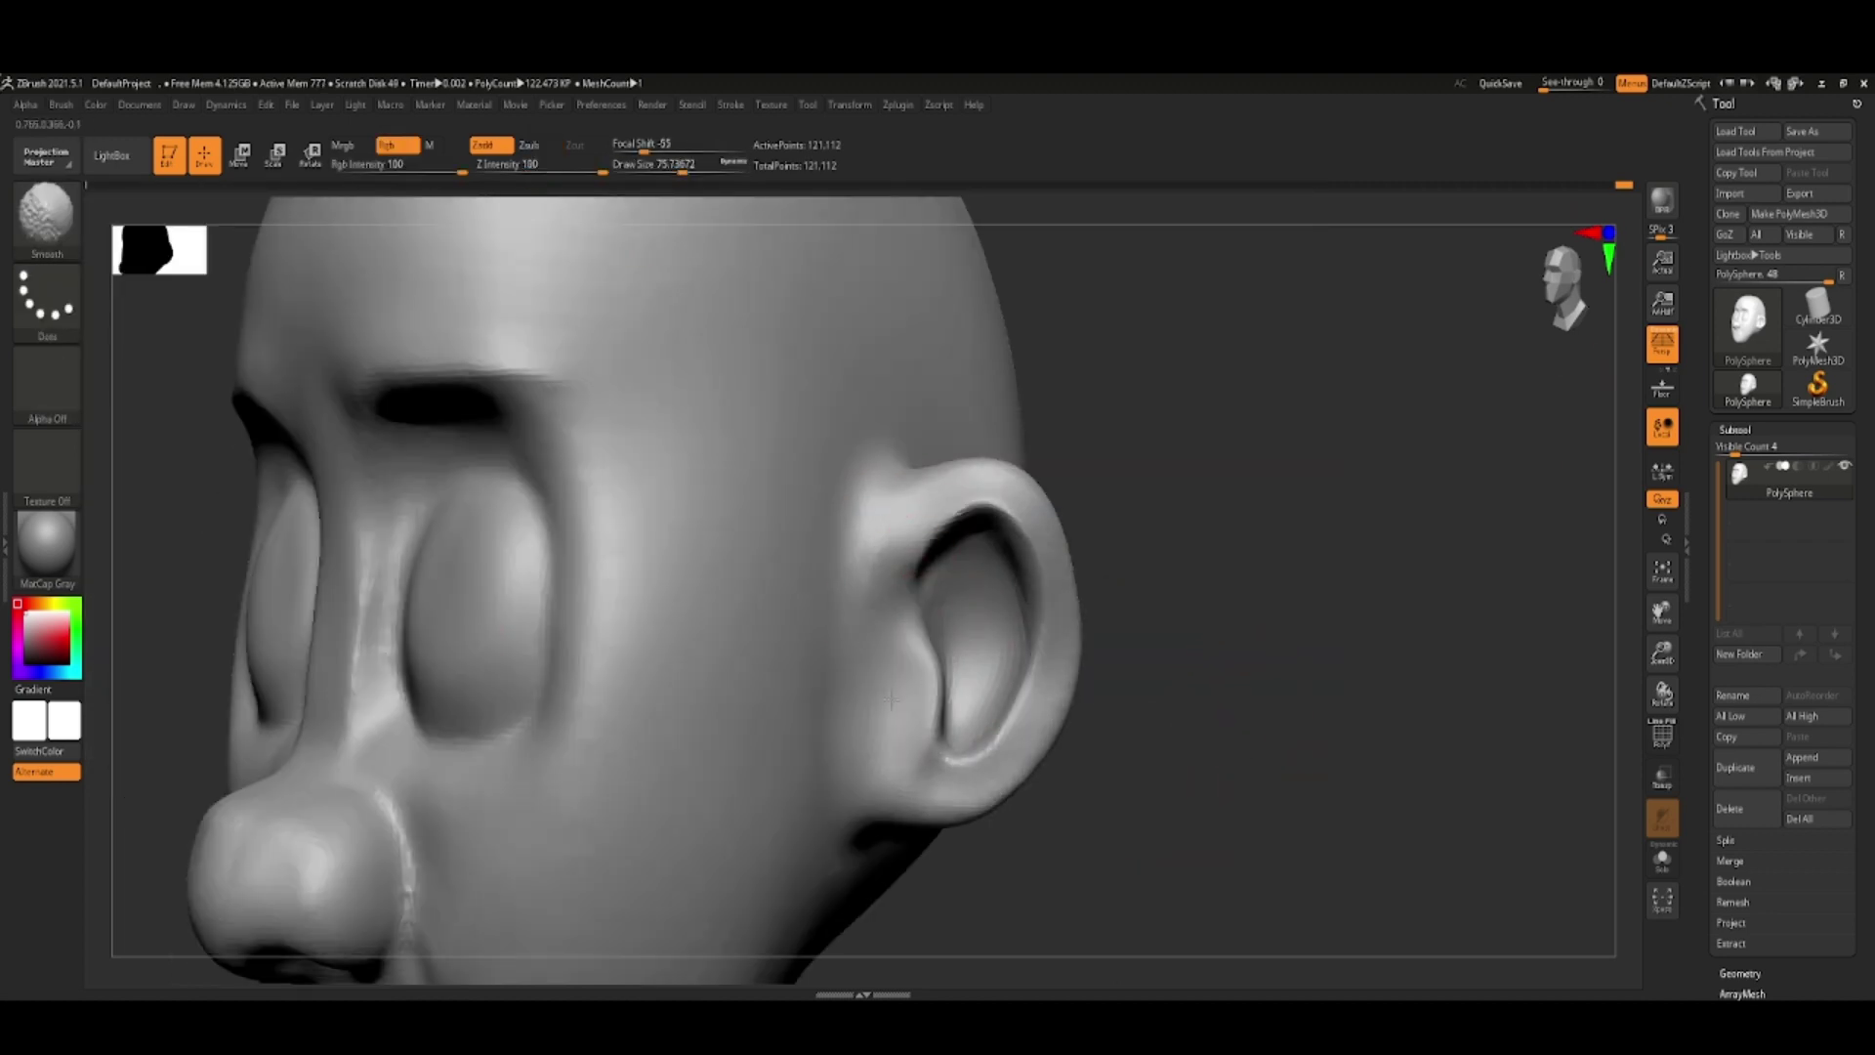
# - Review the ear from several angles, alternating ClayBuildup and DamStandard on its folds
pyautogui.press('b')
pyautogui.press('c')
pyautogui.press('b')
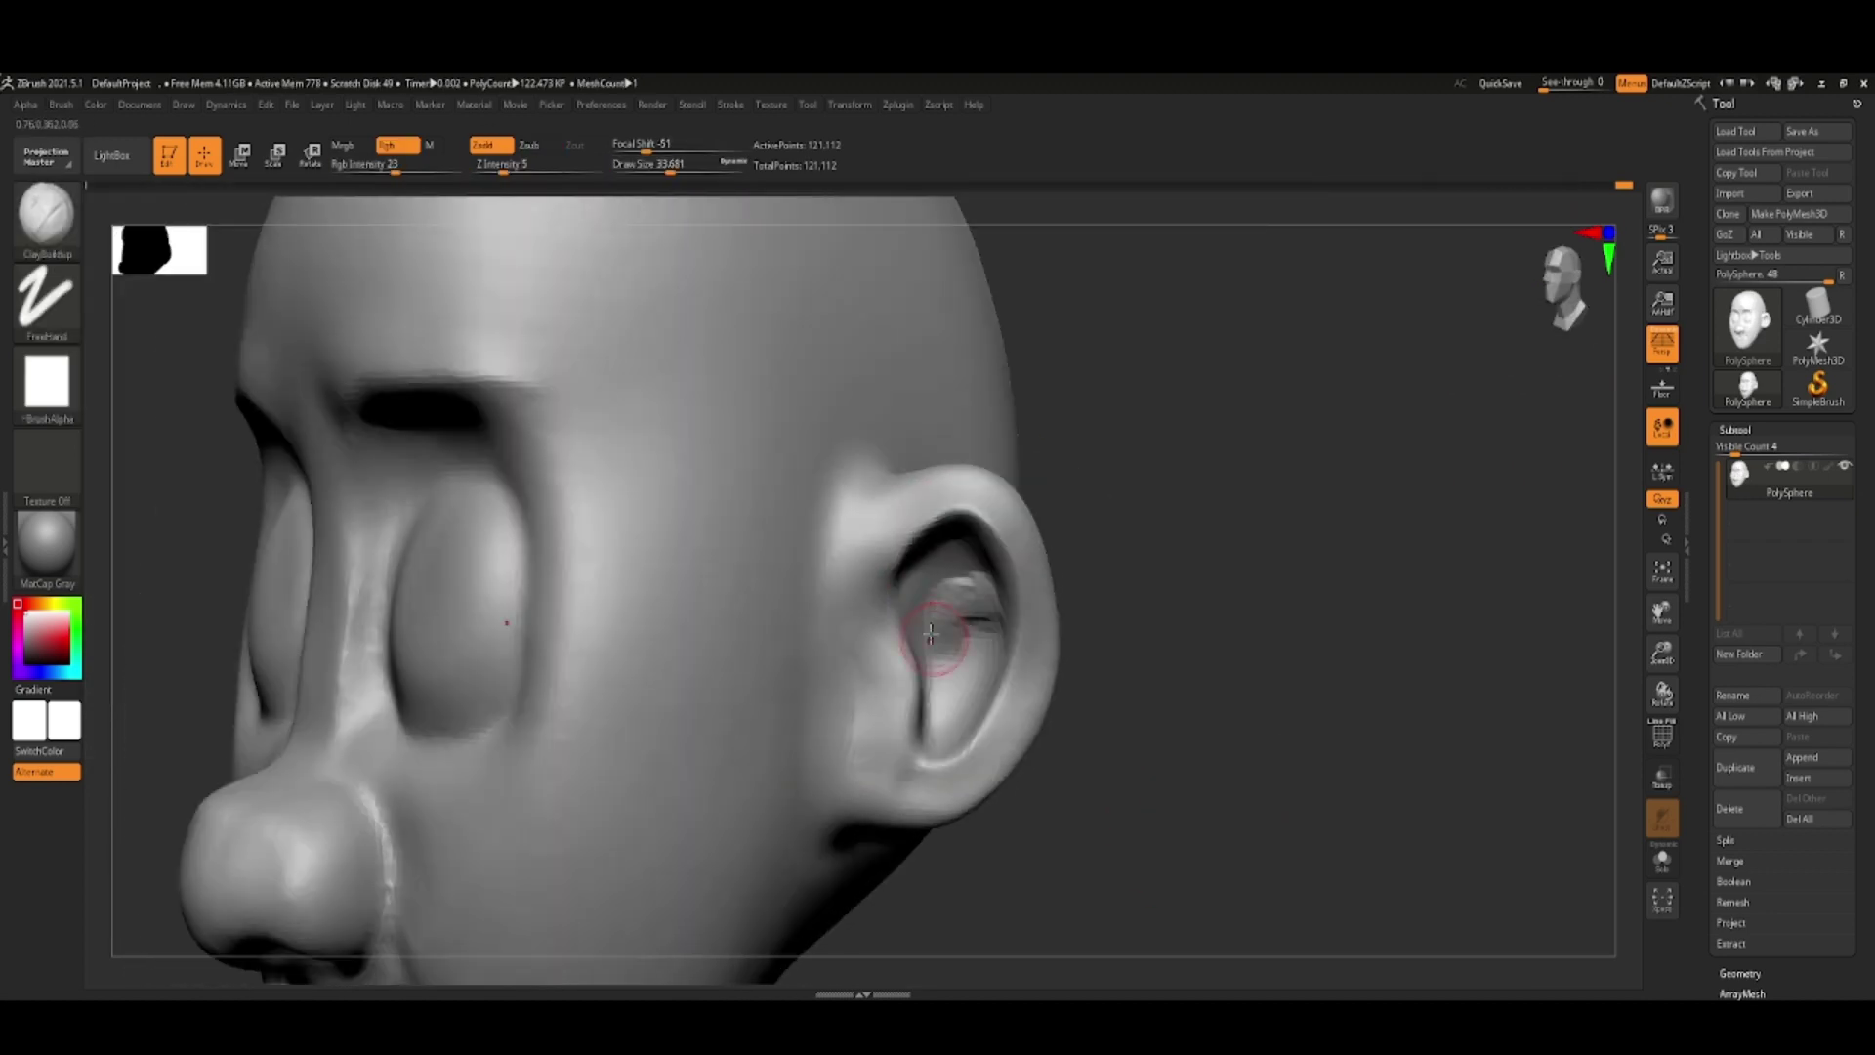
pyautogui.moveTo(1173, 713)
pyautogui.mouseDown()
pyautogui.moveTo(1292, 741)
pyautogui.moveTo(987, 604)
pyautogui.mouseUp()
pyautogui.press('b')
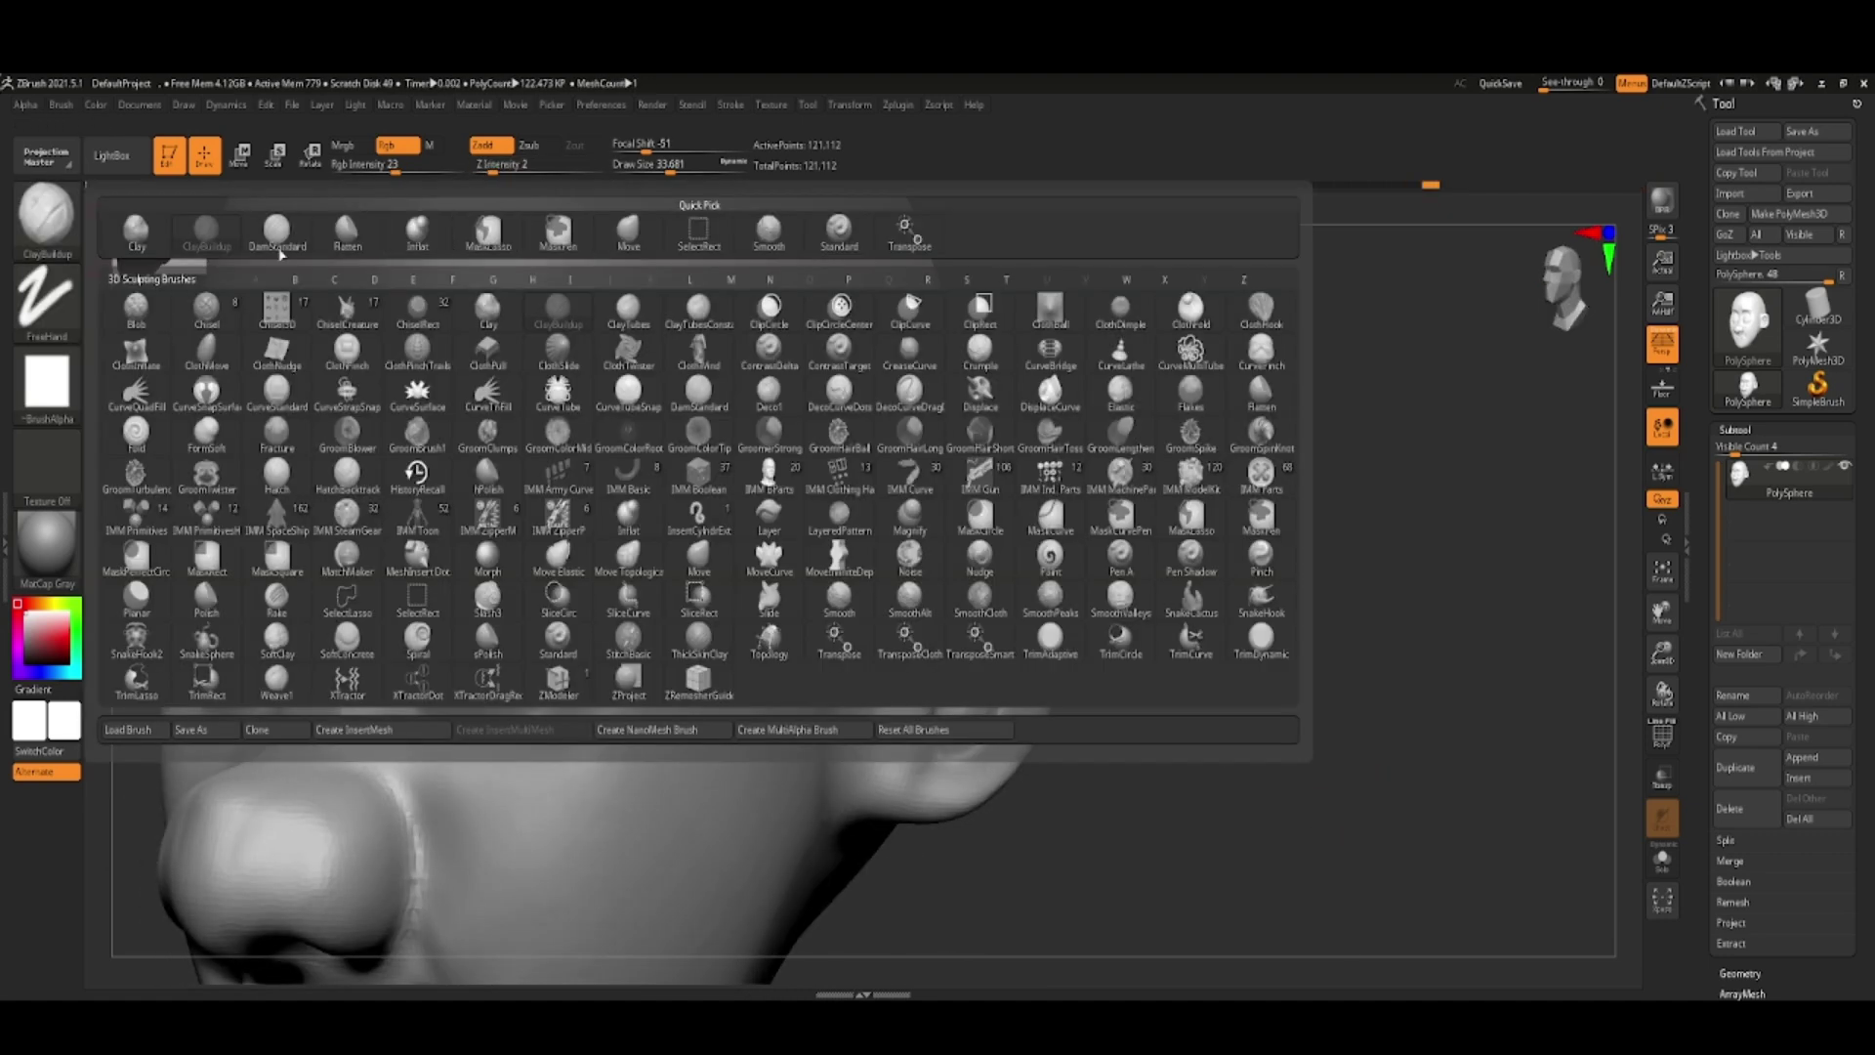
pyautogui.press('d')
pyautogui.press('s')
pyautogui.moveTo(971, 625); pyautogui.dragTo(1395, 570)
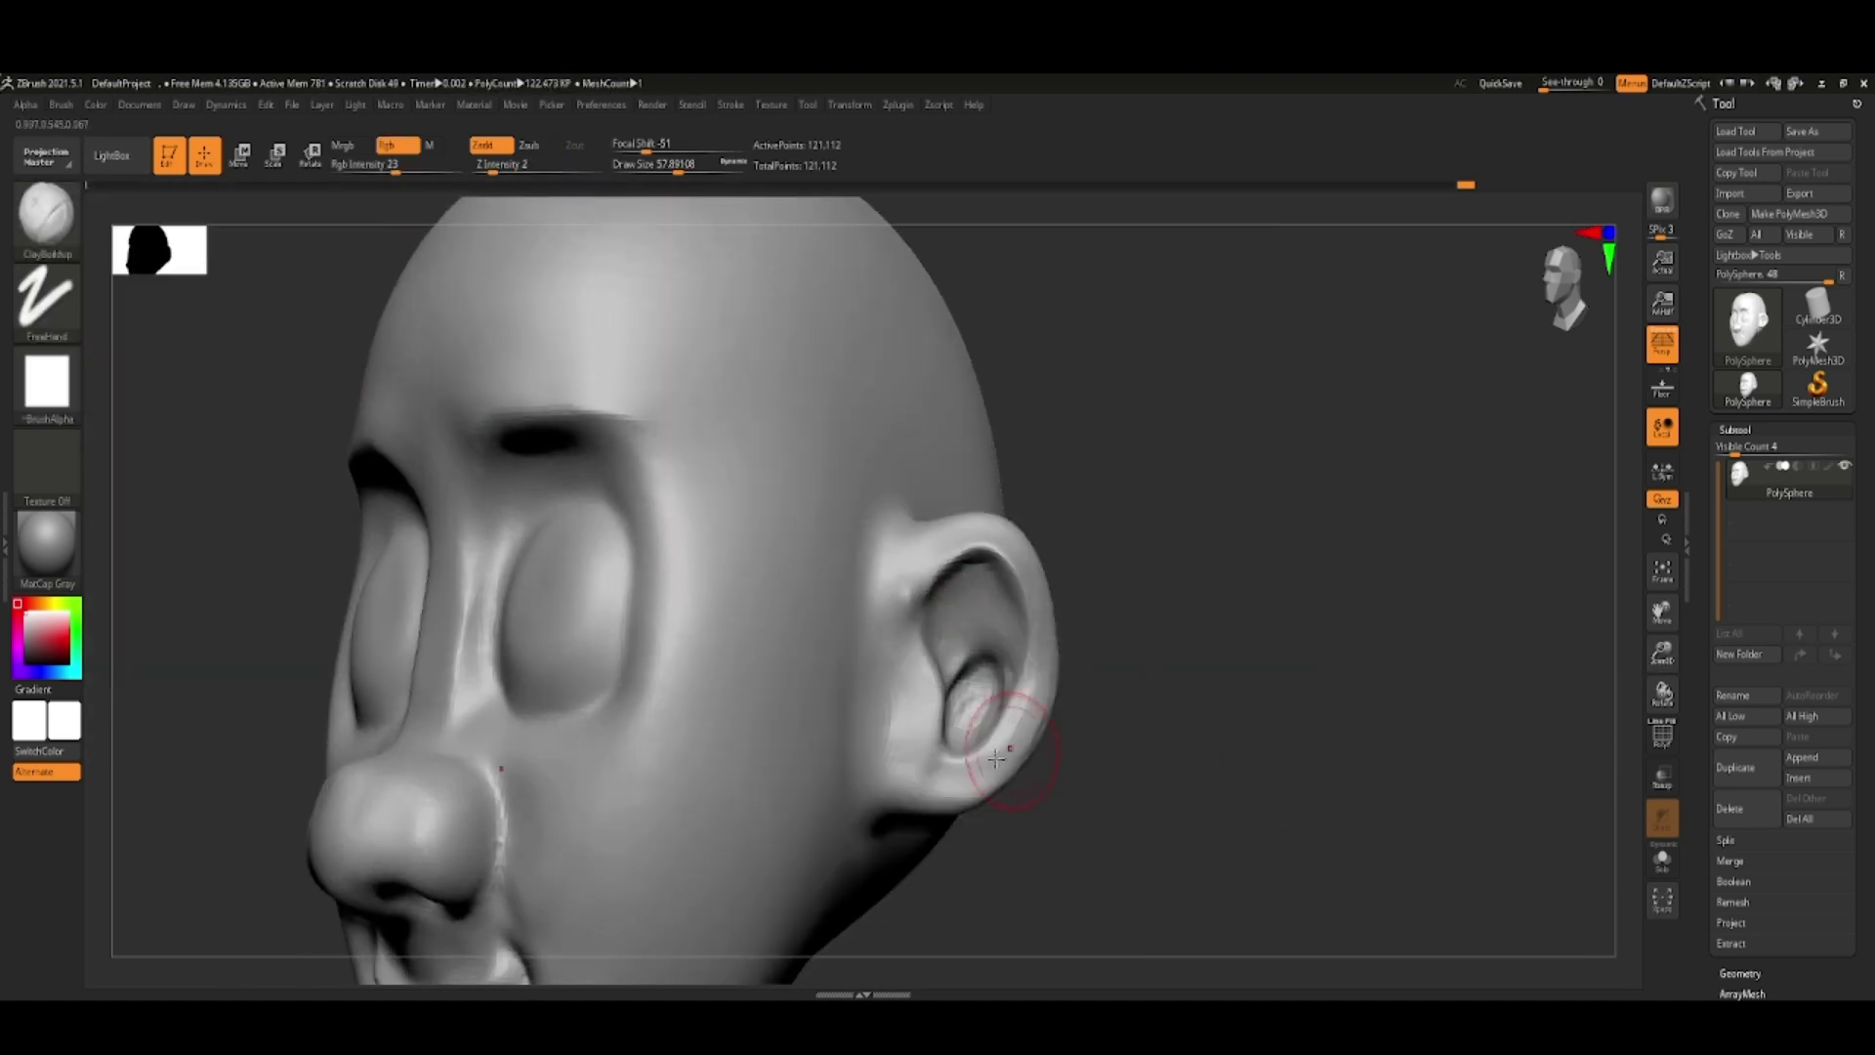
pyautogui.moveTo(996, 758); pyautogui.dragTo(1038, 629)
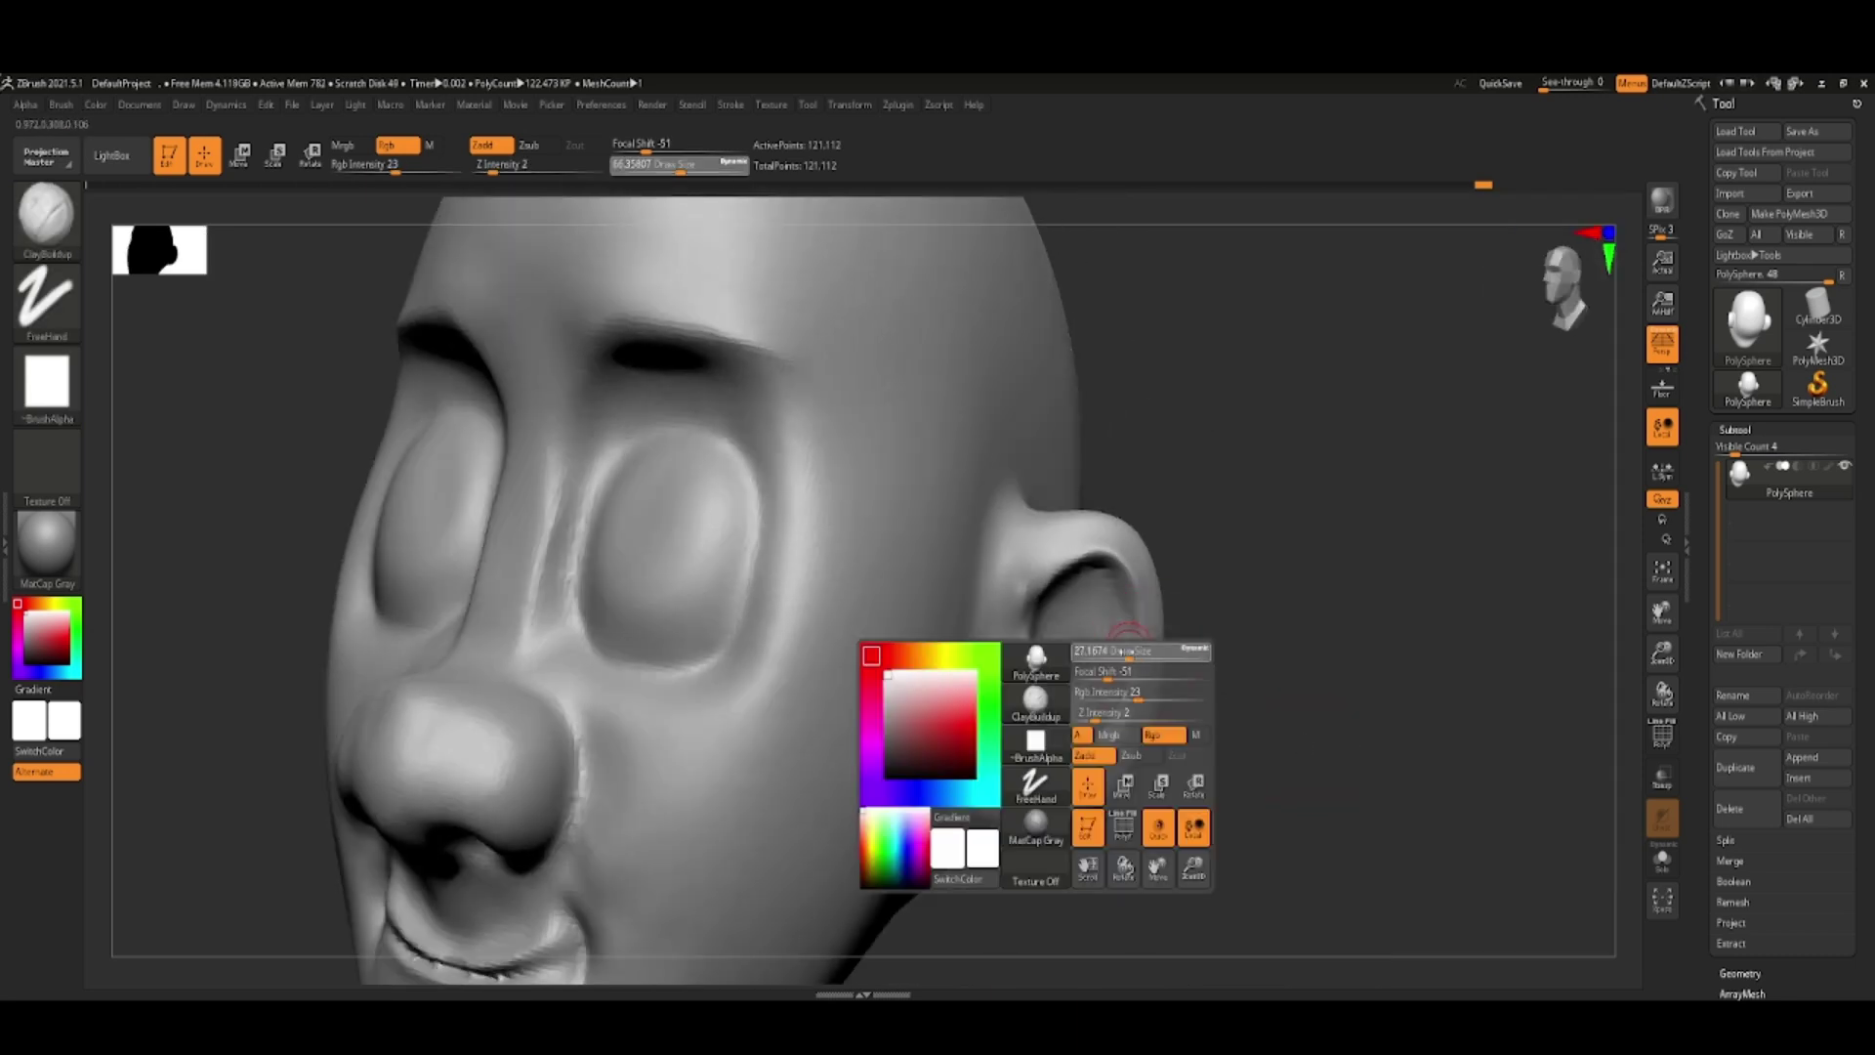
pyautogui.press('b')
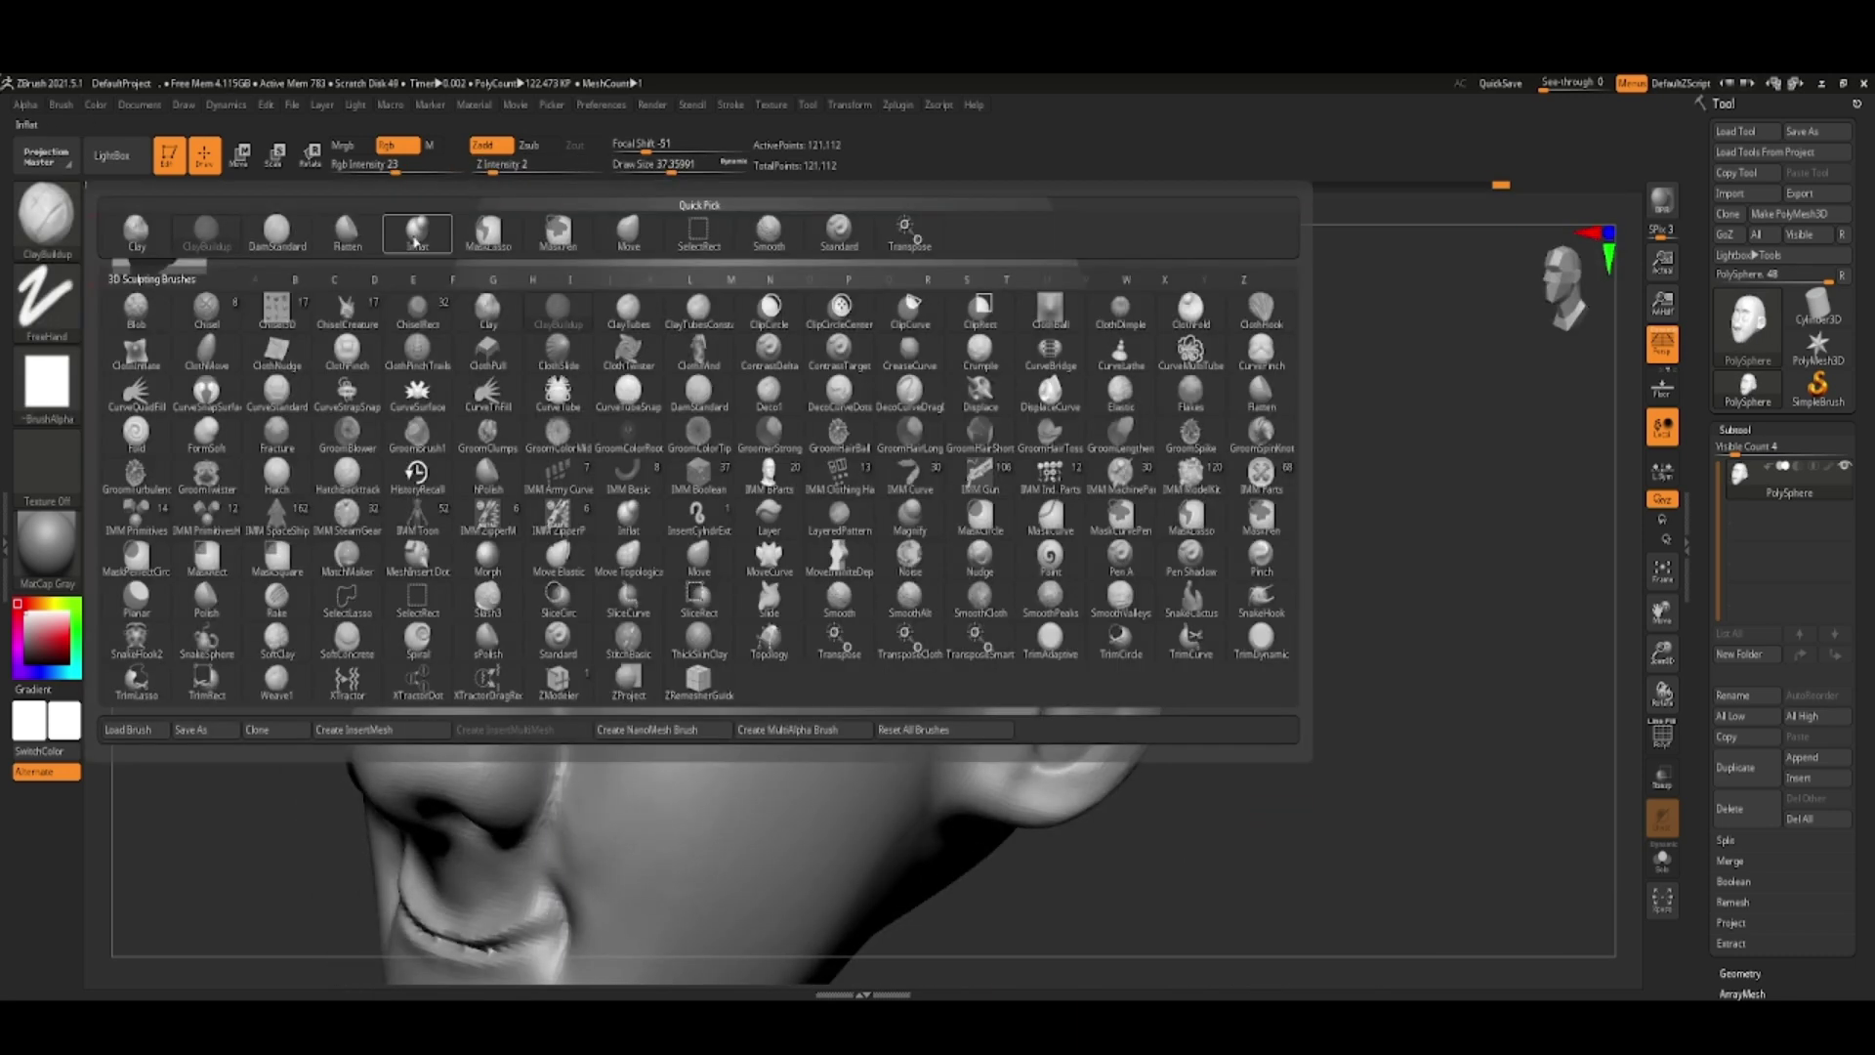
pyautogui.press('d')
pyautogui.press('s')
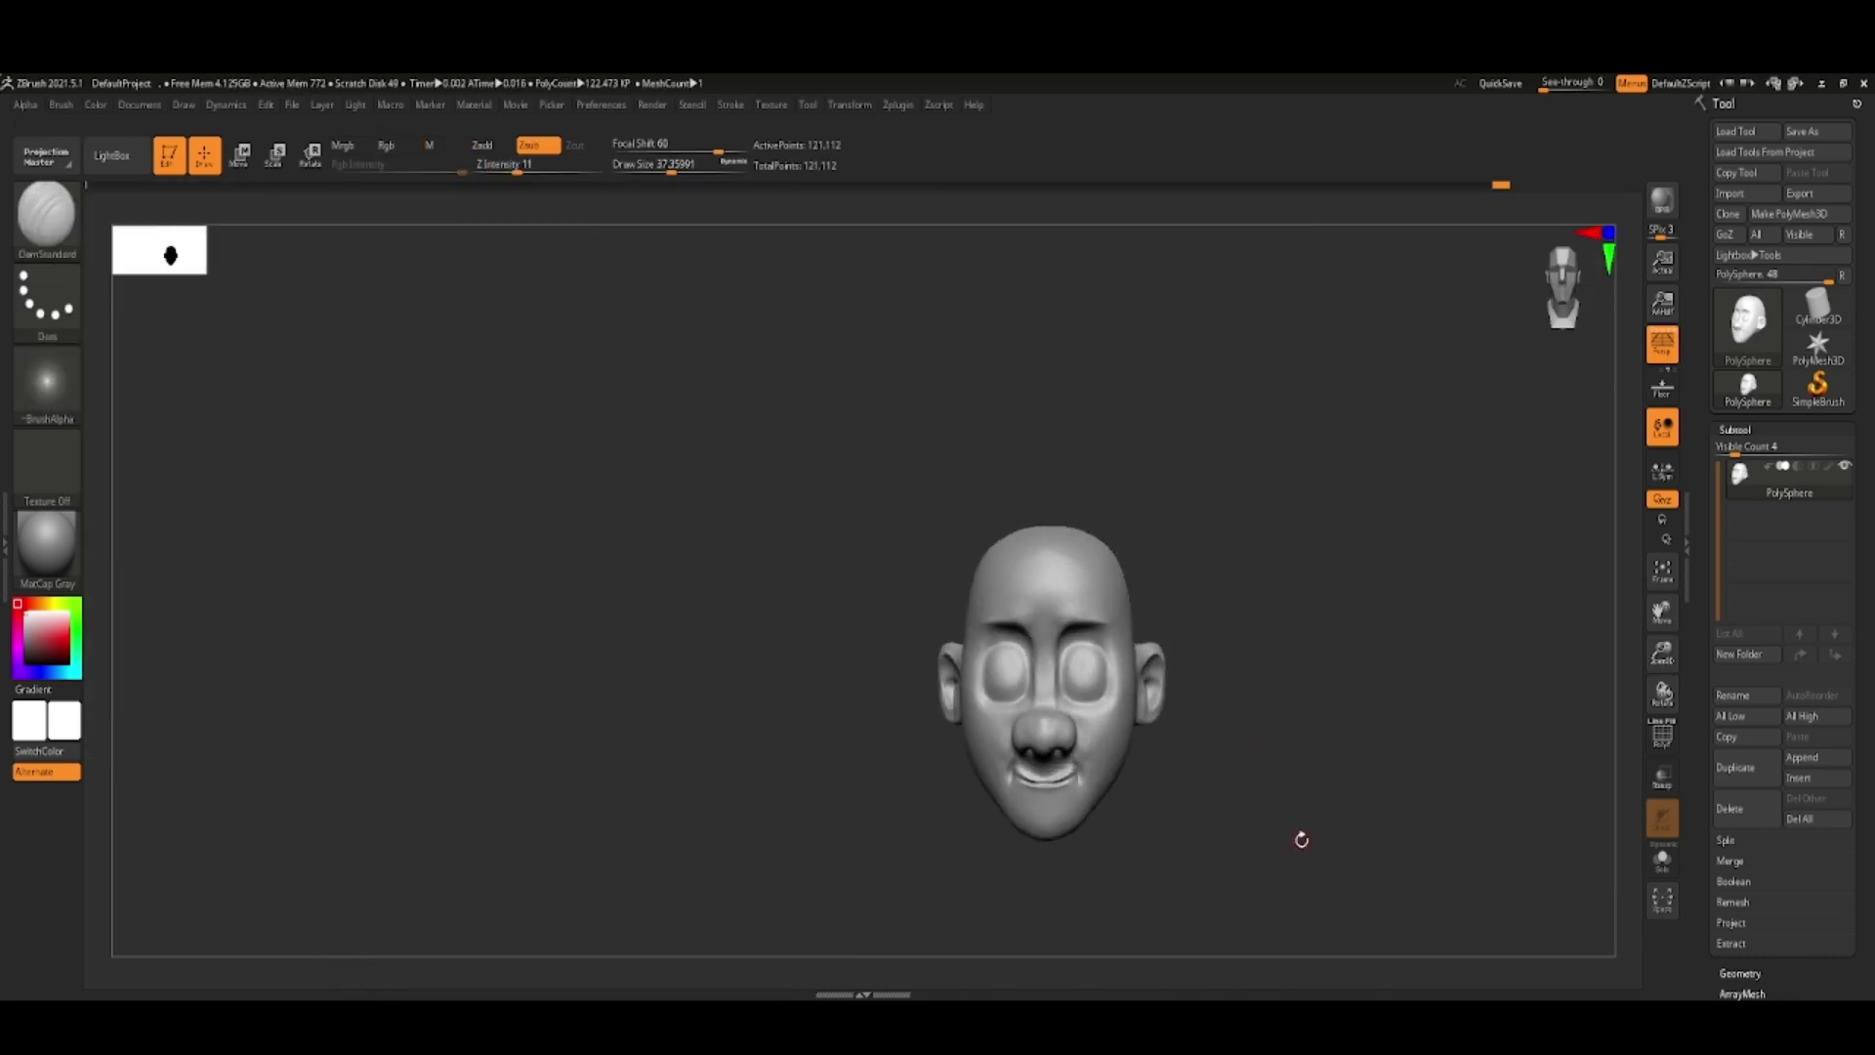
# - Orbit around the base of the head from several angles to plan the neck
pyautogui.moveTo(1301, 840)
pyautogui.mouseDown()
pyautogui.moveTo(1297, 736)
pyautogui.moveTo(1315, 837)
pyautogui.mouseUp()
pyautogui.click(1748, 318)
pyautogui.moveTo(1451, 633)
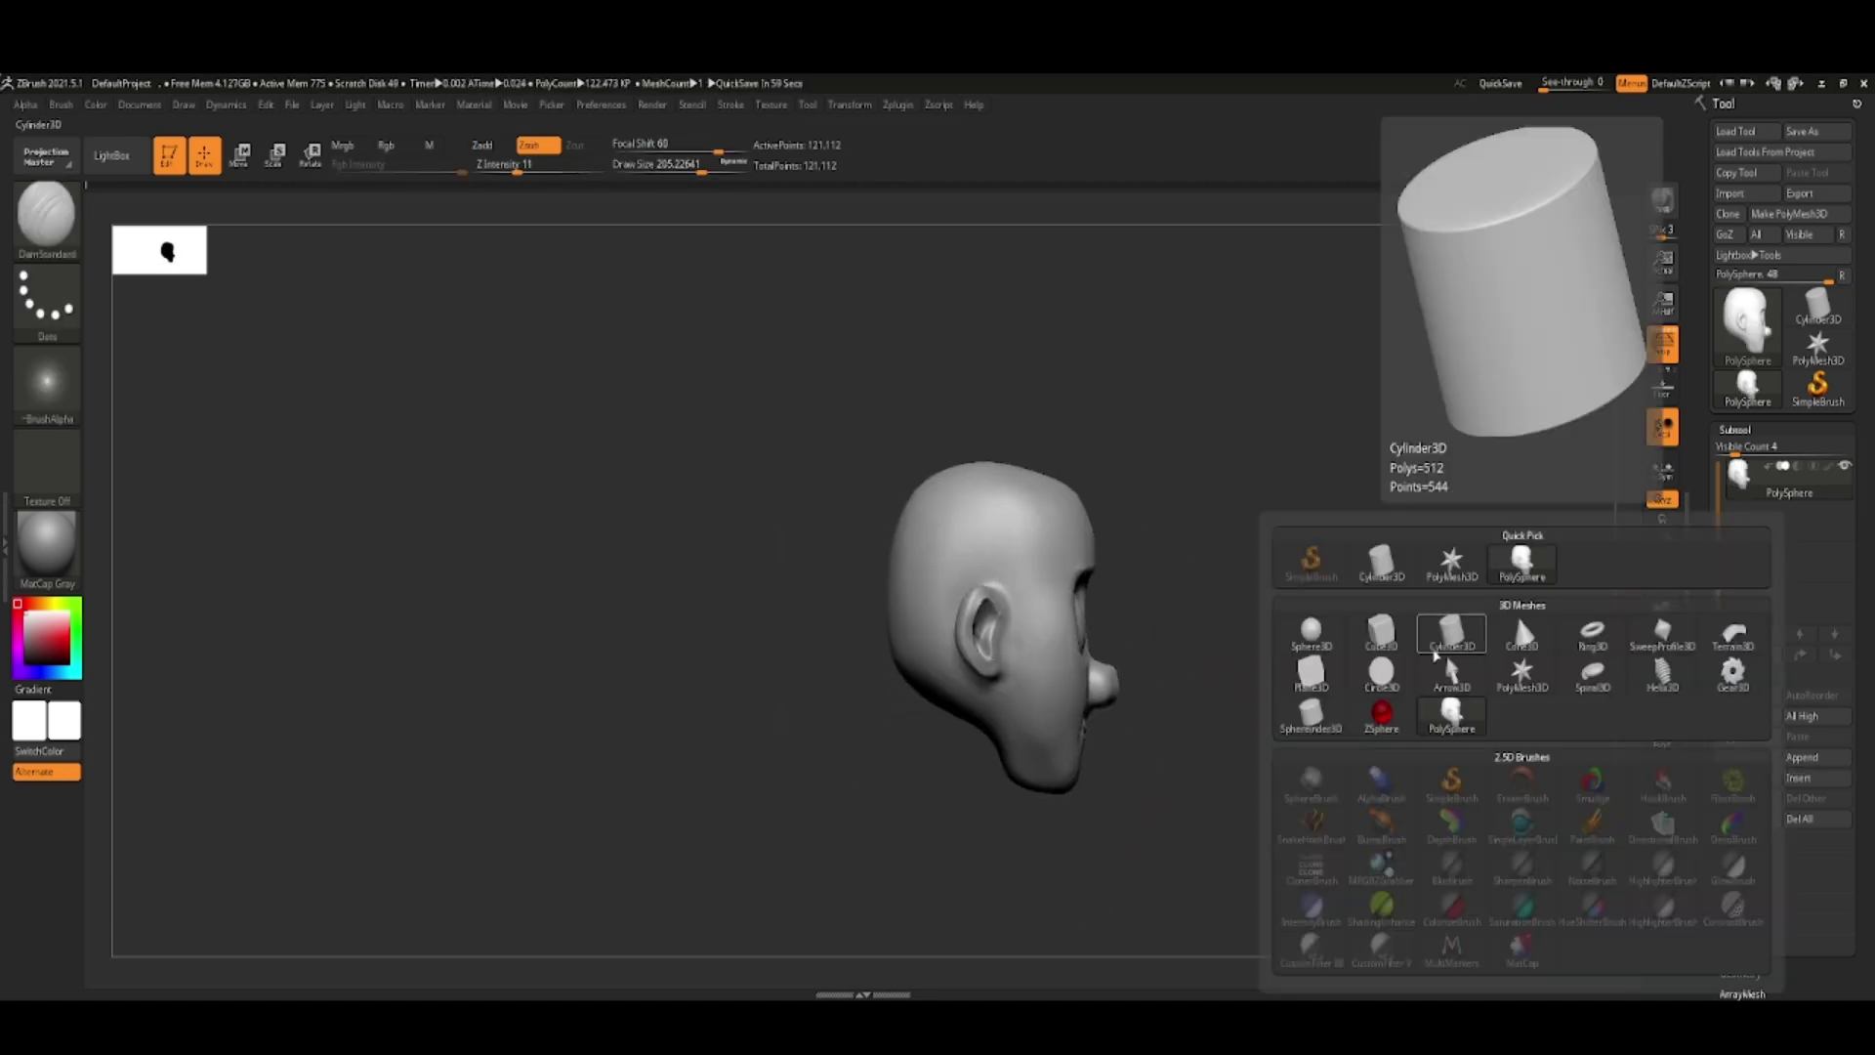
pyautogui.moveTo(1368, 683); pyautogui.dragTo(1368, 801)
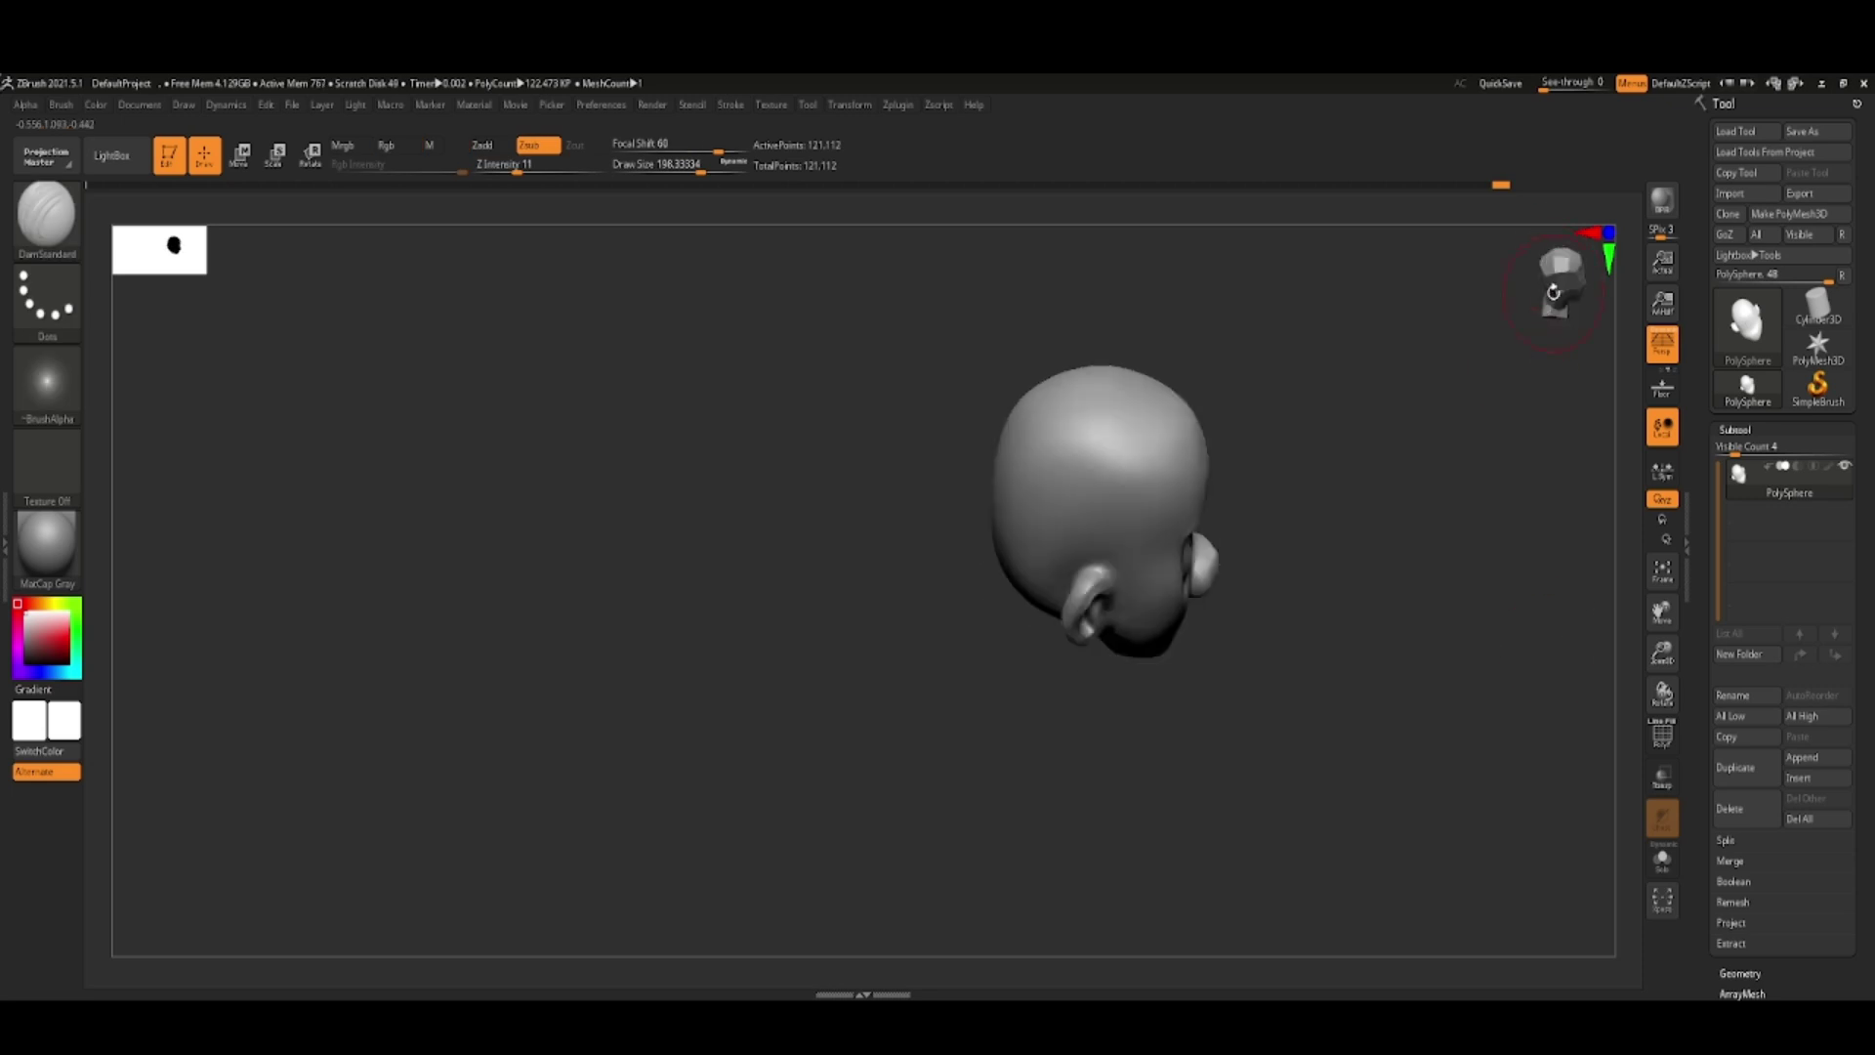
pyautogui.moveTo(1553, 293)
pyautogui.mouseDown()
pyautogui.moveTo(1099, 568)
pyautogui.moveTo(1076, 462)
pyautogui.mouseUp()
pyautogui.moveTo(1560, 283); pyautogui.dragTo(1505, 381)
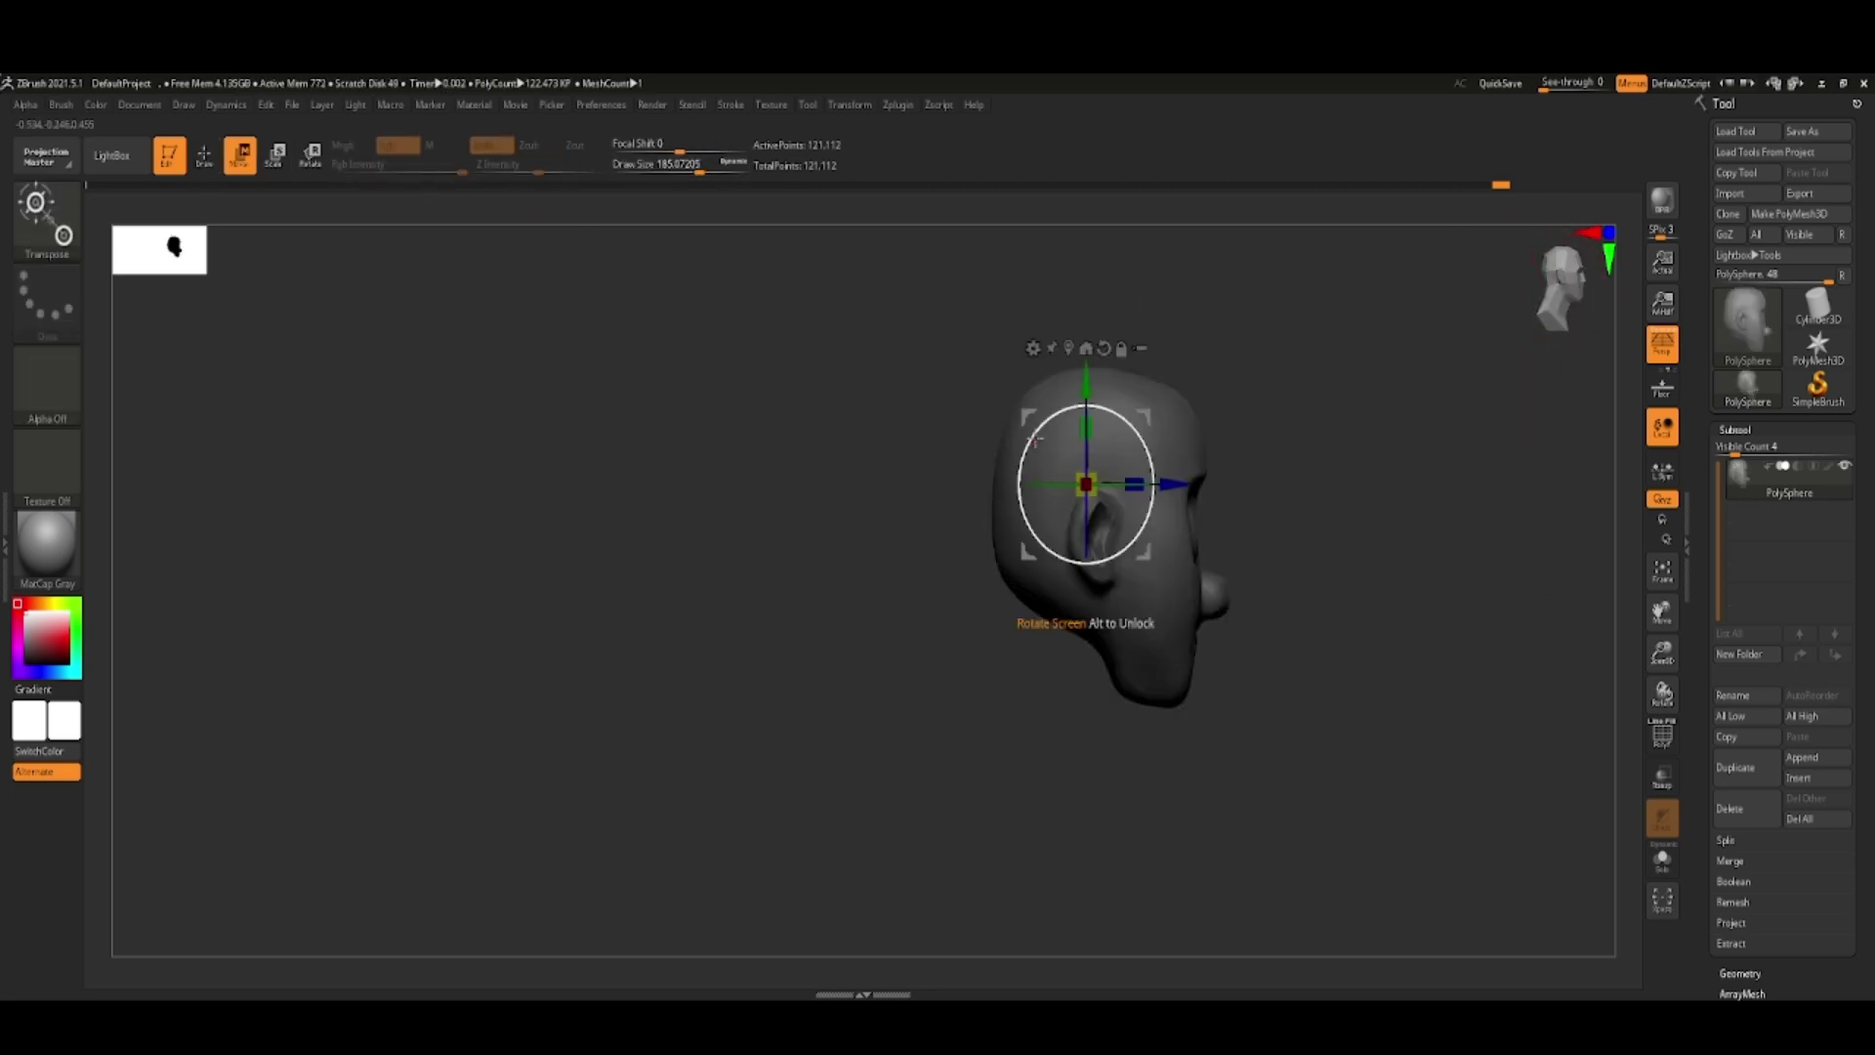
# - Clear the mask and pull the head's underside down into a neck with Move
pyautogui.hotkey('ctrl', 'shift', 'a')
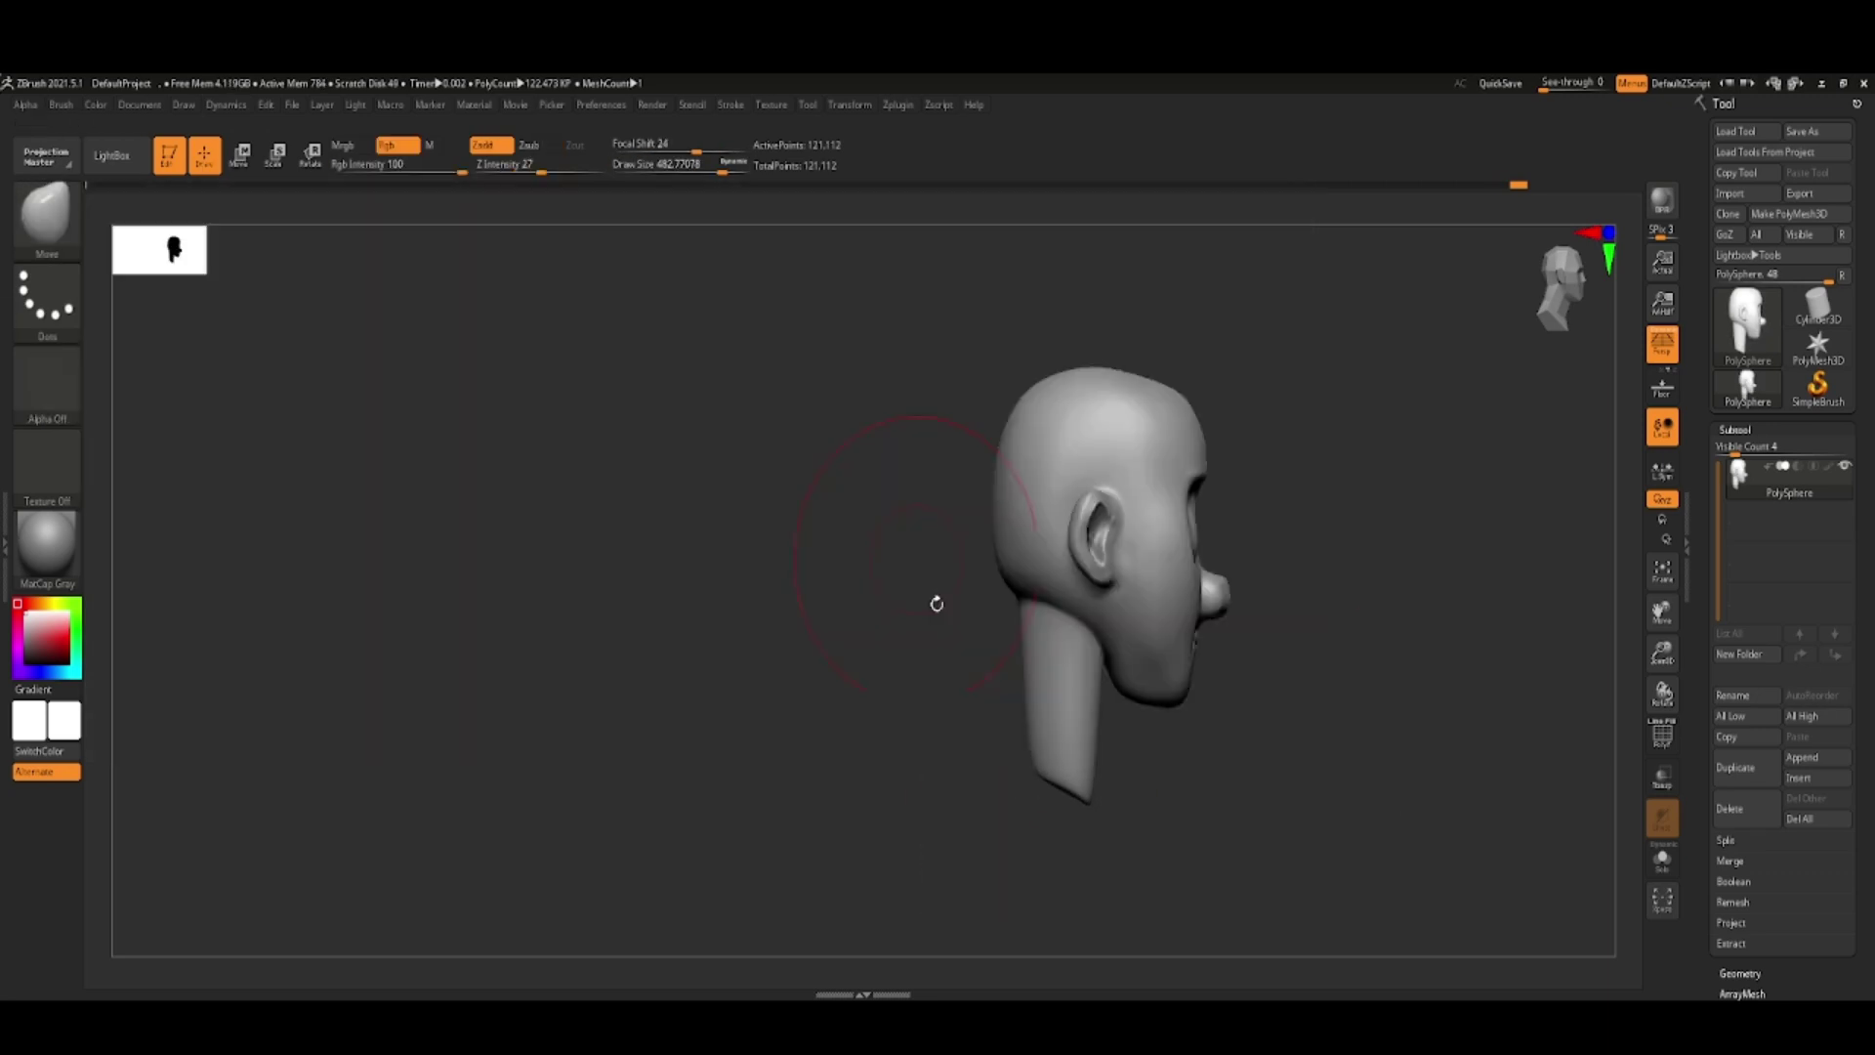
pyautogui.moveTo(1056, 424)
pyautogui.mouseDown()
pyautogui.moveTo(1214, 753)
pyautogui.moveTo(875, 872)
pyautogui.mouseUp()
pyautogui.moveTo(946, 763)
pyautogui.mouseDown()
pyautogui.moveTo(1469, 577)
pyautogui.moveTo(1247, 779)
pyautogui.moveTo(1173, 695)
pyautogui.moveTo(649, 494)
pyautogui.moveTo(781, 547)
pyautogui.moveTo(772, 517)
pyautogui.moveTo(1209, 674)
pyautogui.moveTo(1221, 410)
pyautogui.mouseUp()
pyautogui.press('b')
pyautogui.press('d')
pyautogui.press('s')
pyautogui.press('b')
pyautogui.press('m')
pyautogui.press('v')
pyautogui.press('space')
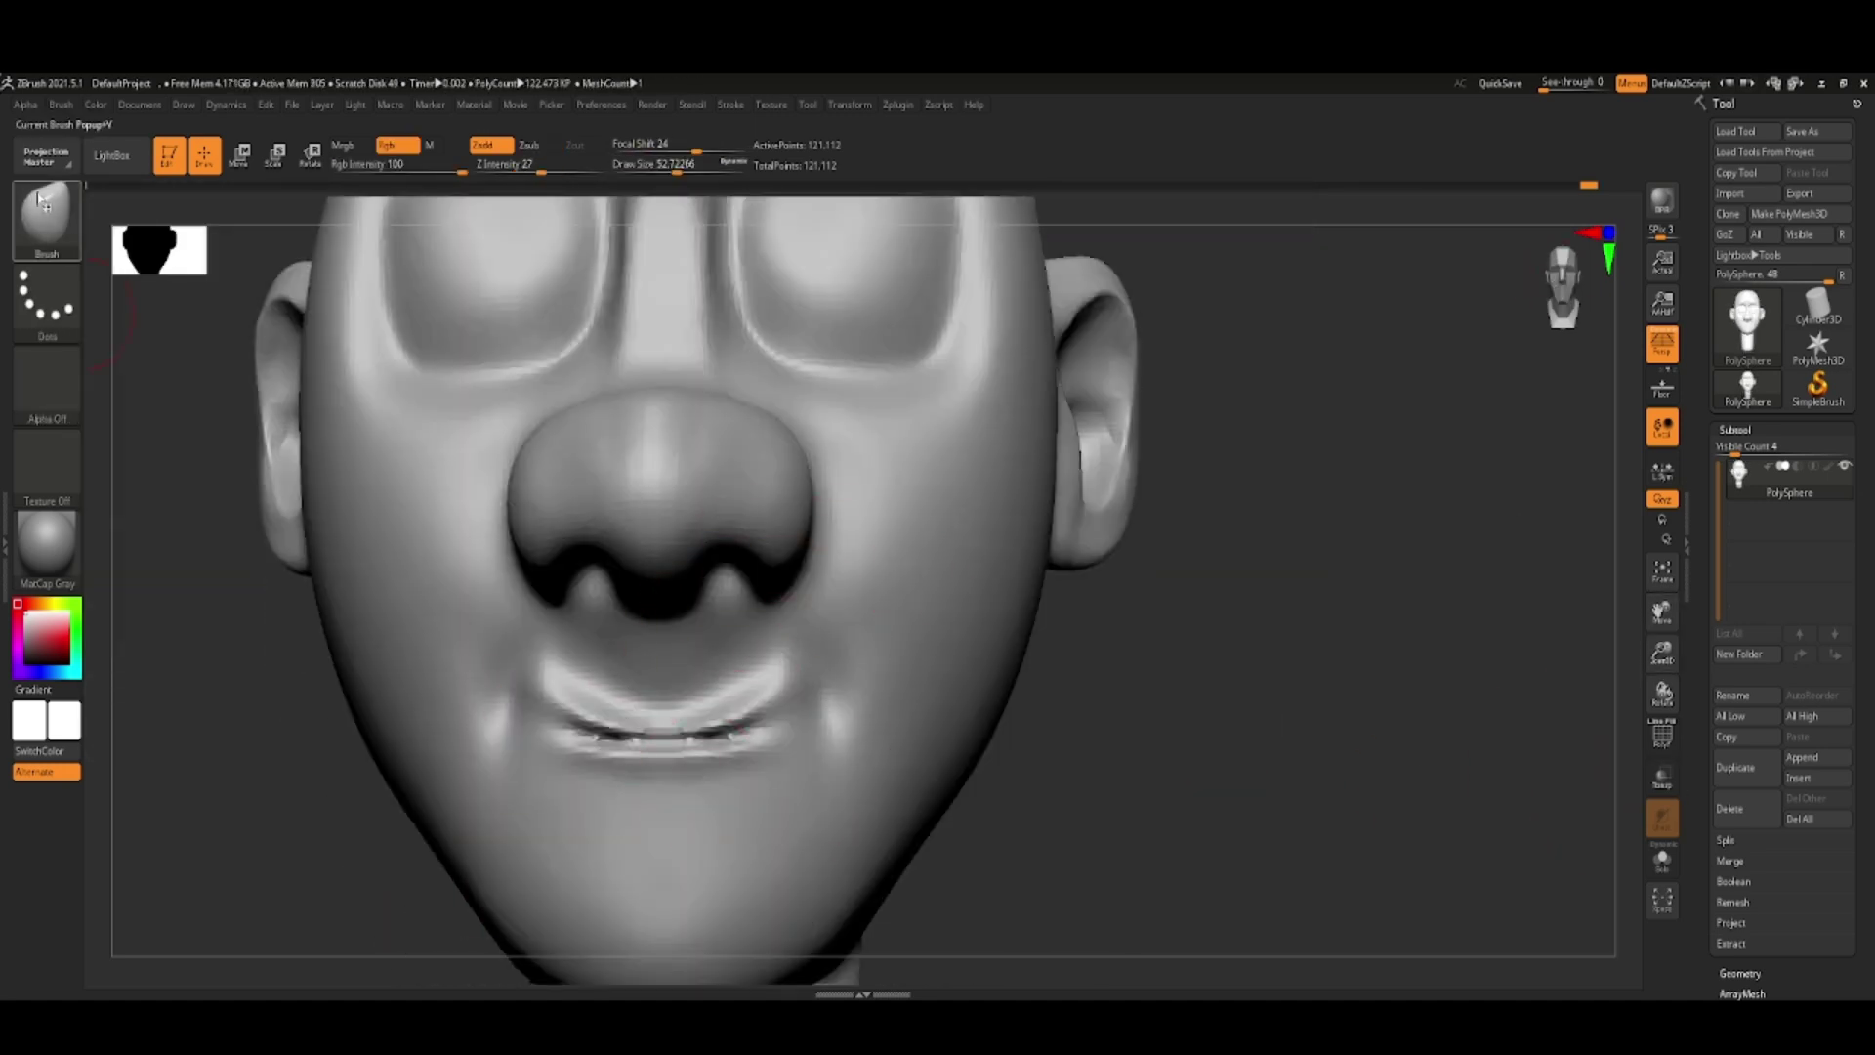
# - Set the Move brush Z Intensity to 10 and reshape the lower lip's edge
pyautogui.moveTo(720, 731)
pyautogui.keyDown('alt'); pyautogui.mouseDown()
pyautogui.moveTo(1222, 825)
pyautogui.moveTo(1632, 837)
pyautogui.moveTo(80, 231)
pyautogui.mouseUp(); pyautogui.keyUp('alt')
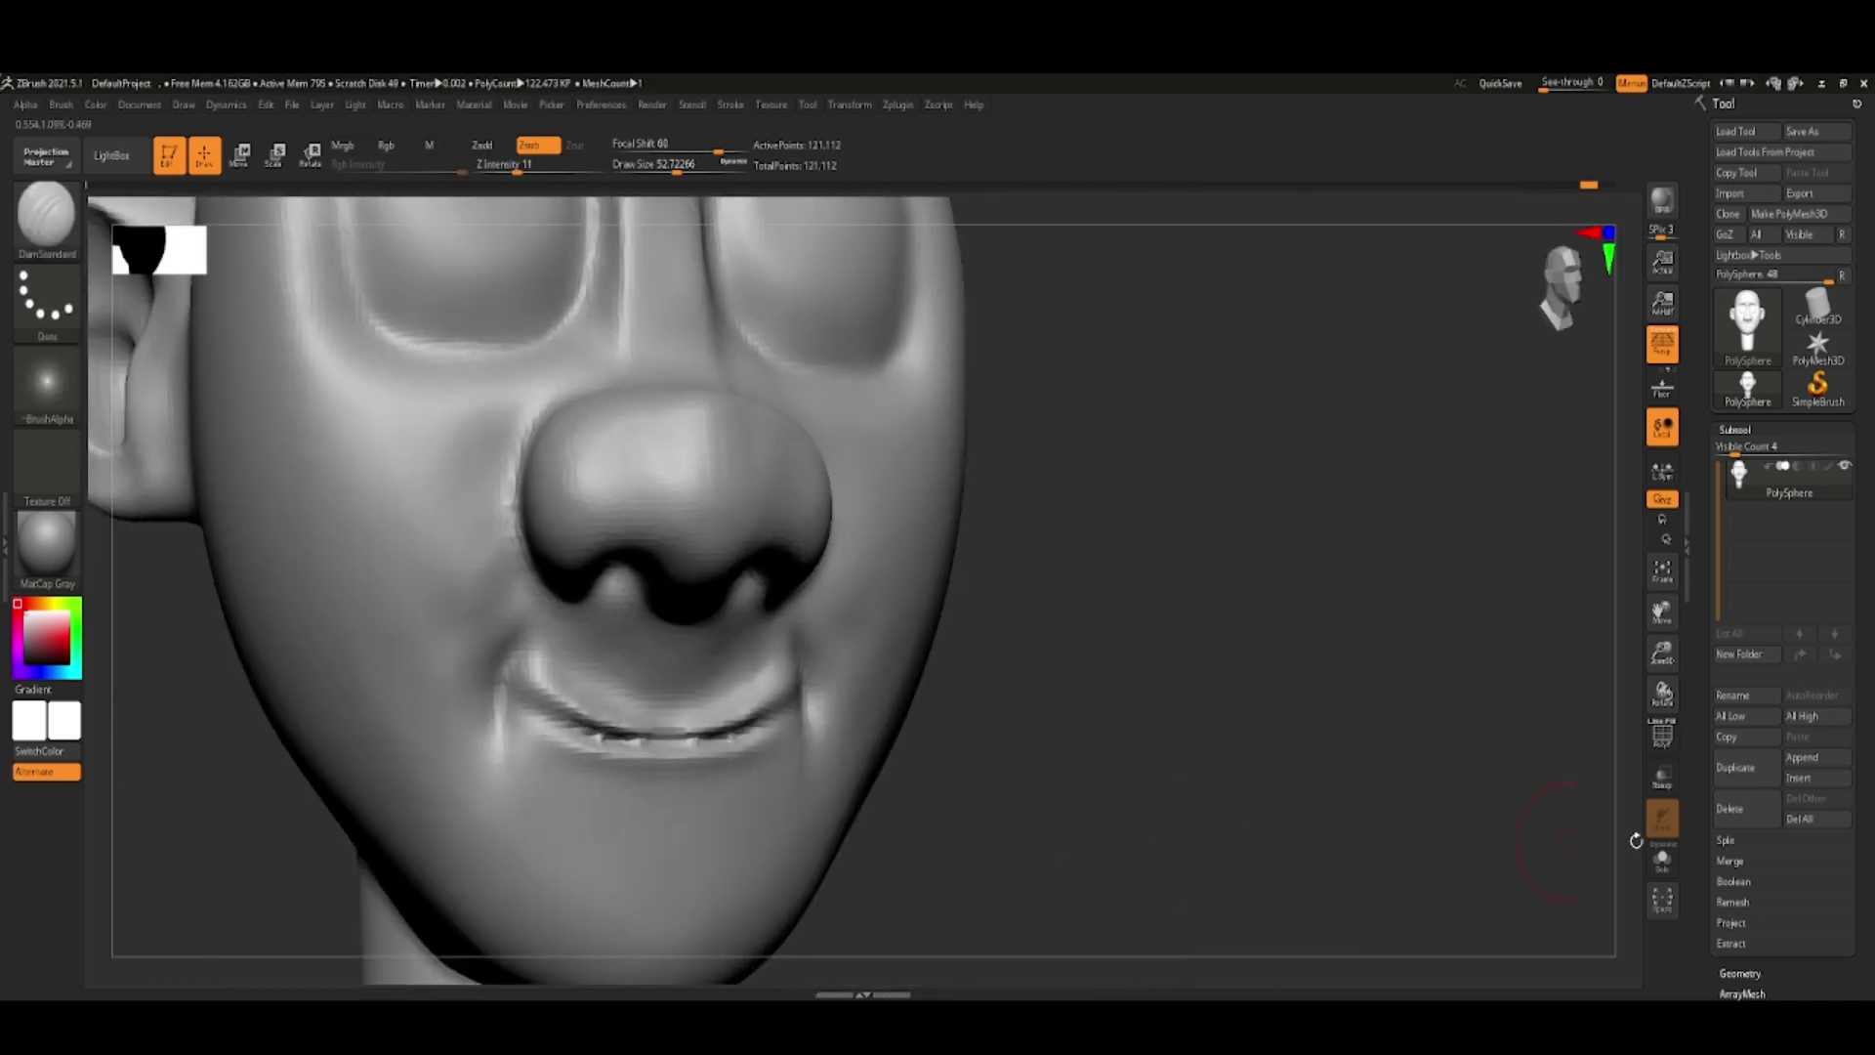
pyautogui.write('10')
pyautogui.press('Return')
pyautogui.moveTo(479, 723); pyautogui.dragTo(480, 745)
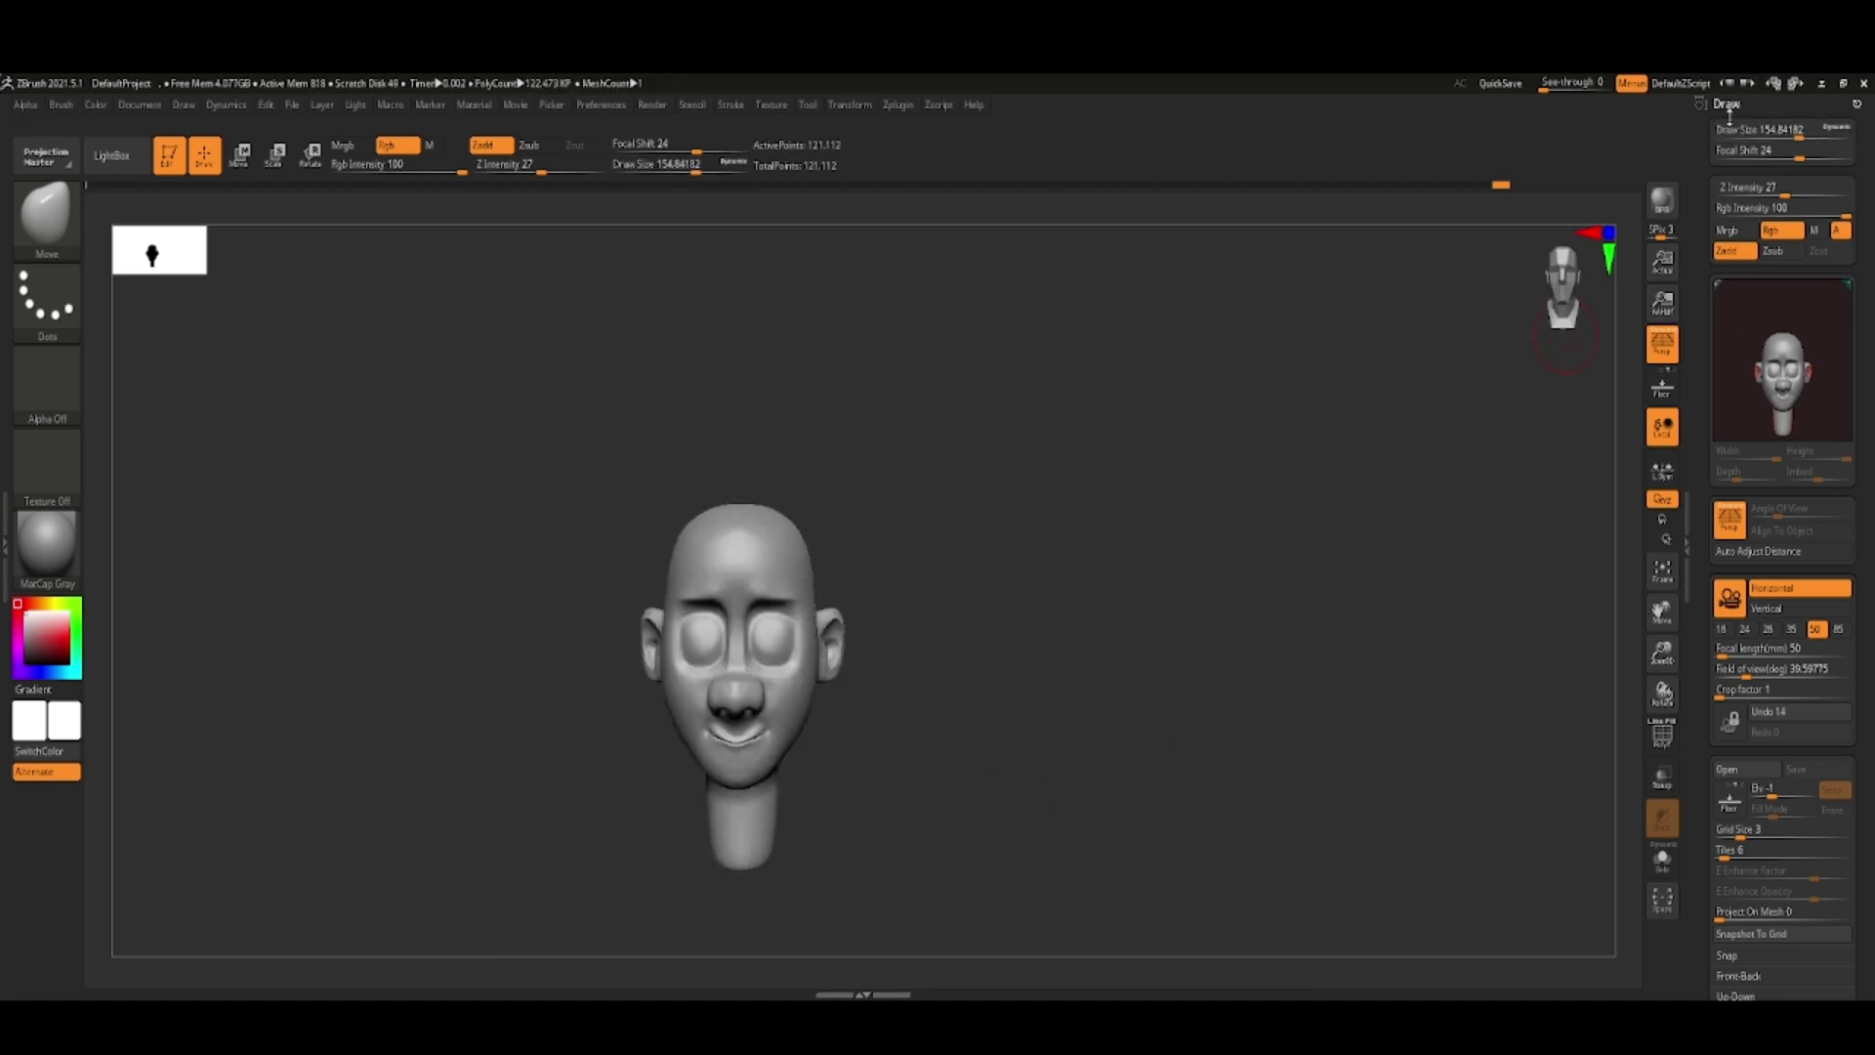
# - Make the head see-through and position the eye sphere, checking side and top views
pyautogui.click(1662, 777)
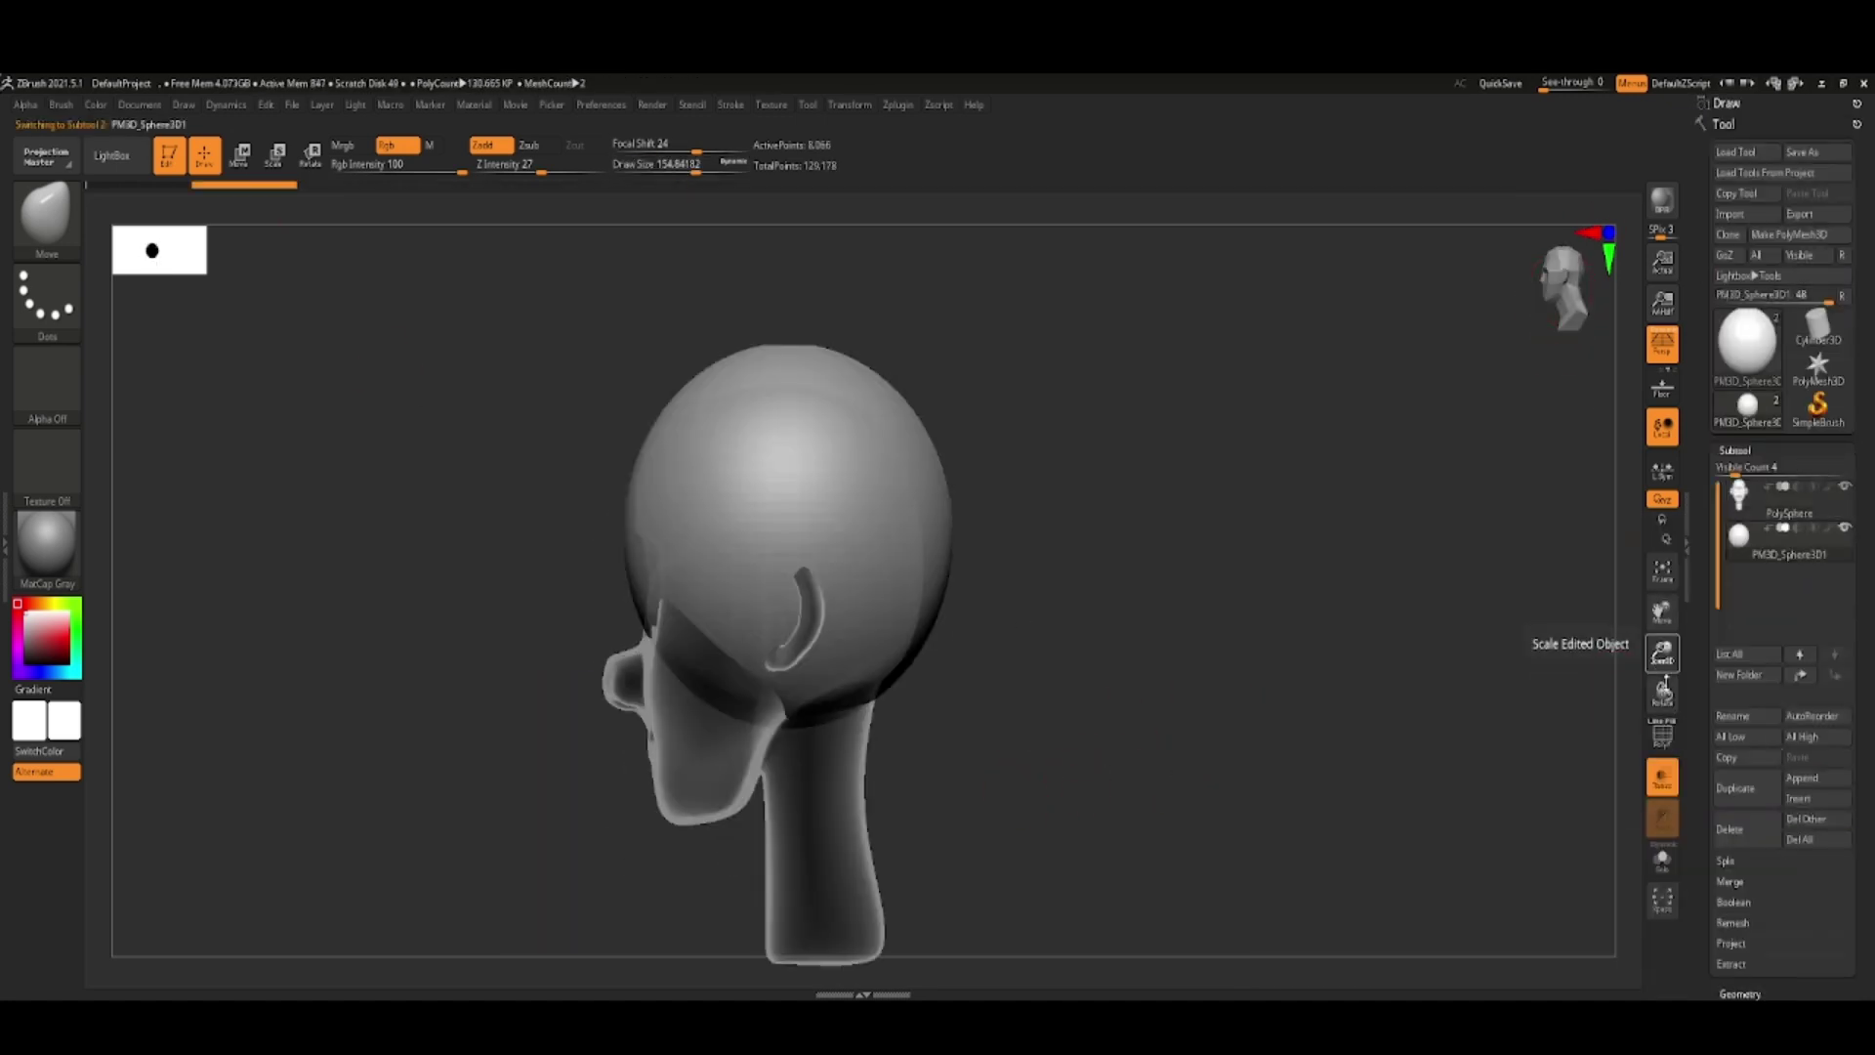
pyautogui.press('w')
pyautogui.moveTo(1172, 586)
pyautogui.mouseDown()
pyautogui.moveTo(581, 552)
pyautogui.moveTo(725, 571)
pyautogui.mouseUp()
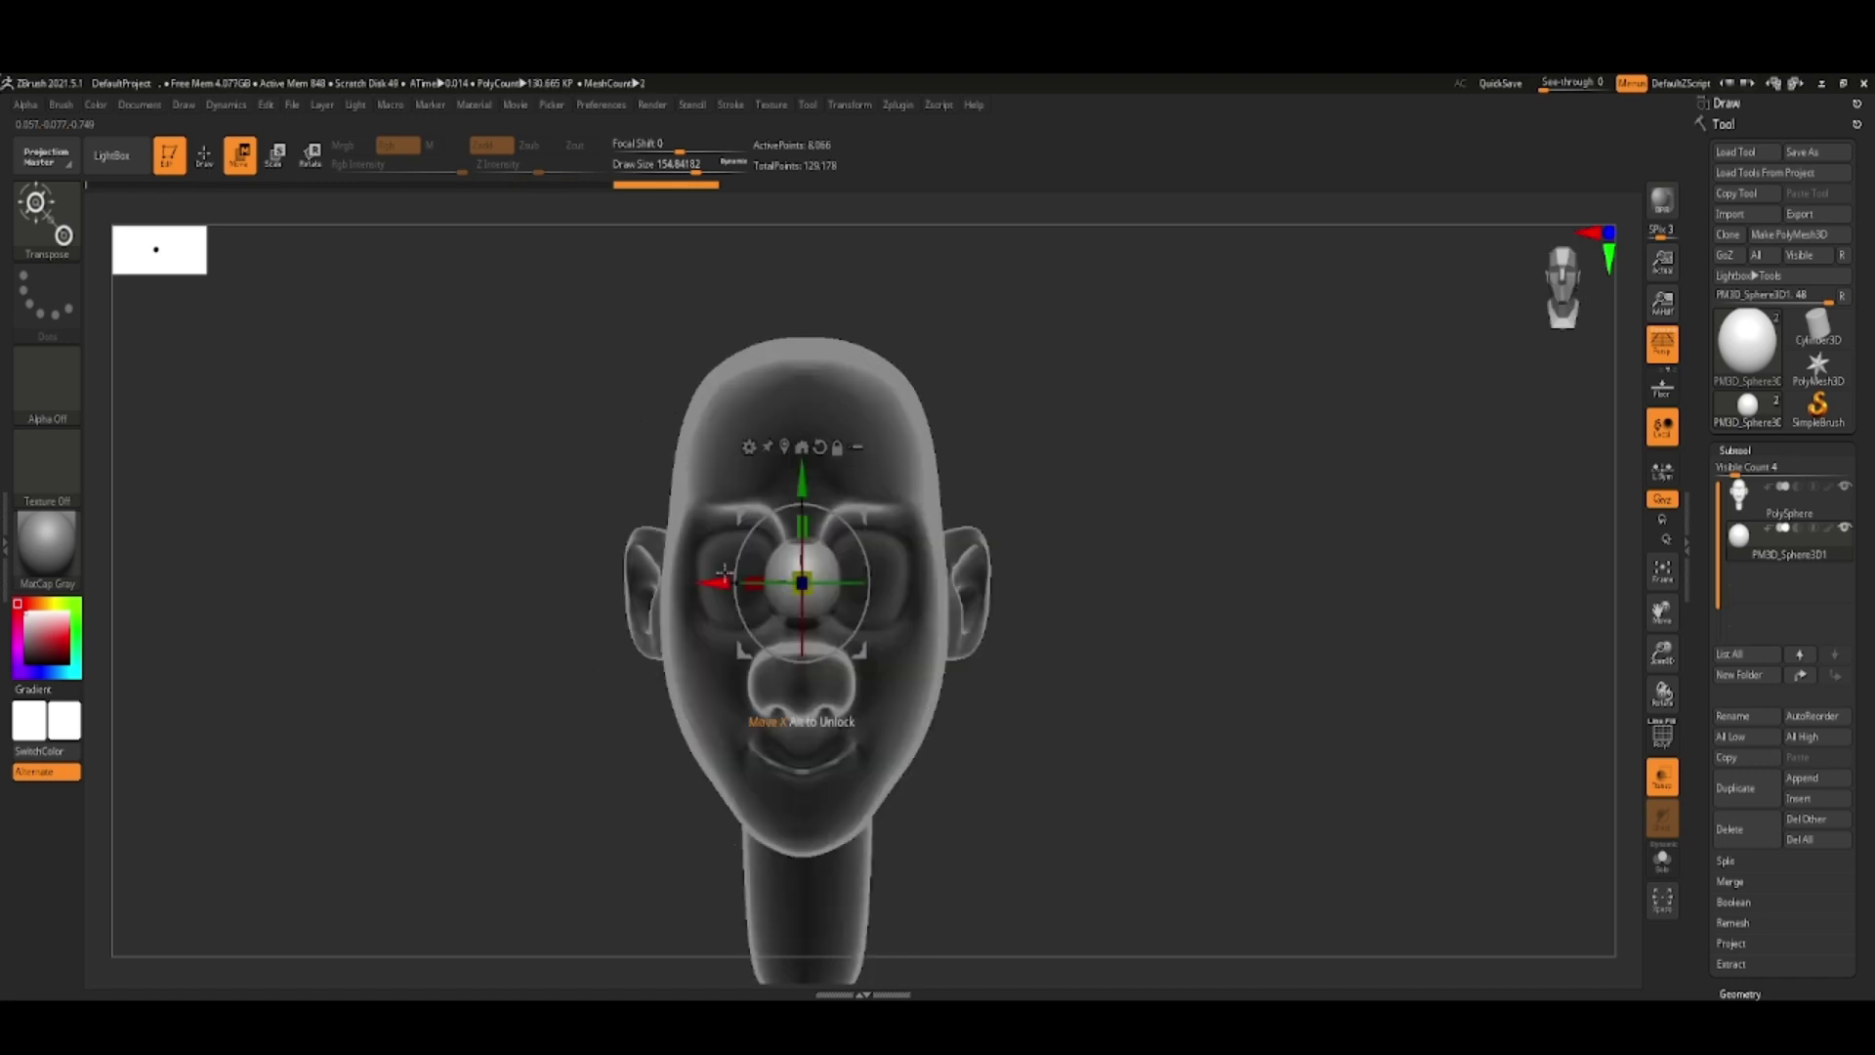
pyautogui.keyDown('shift'); pyautogui.moveTo(1221, 670); pyautogui.dragTo(801, 583); pyautogui.keyUp('shift')
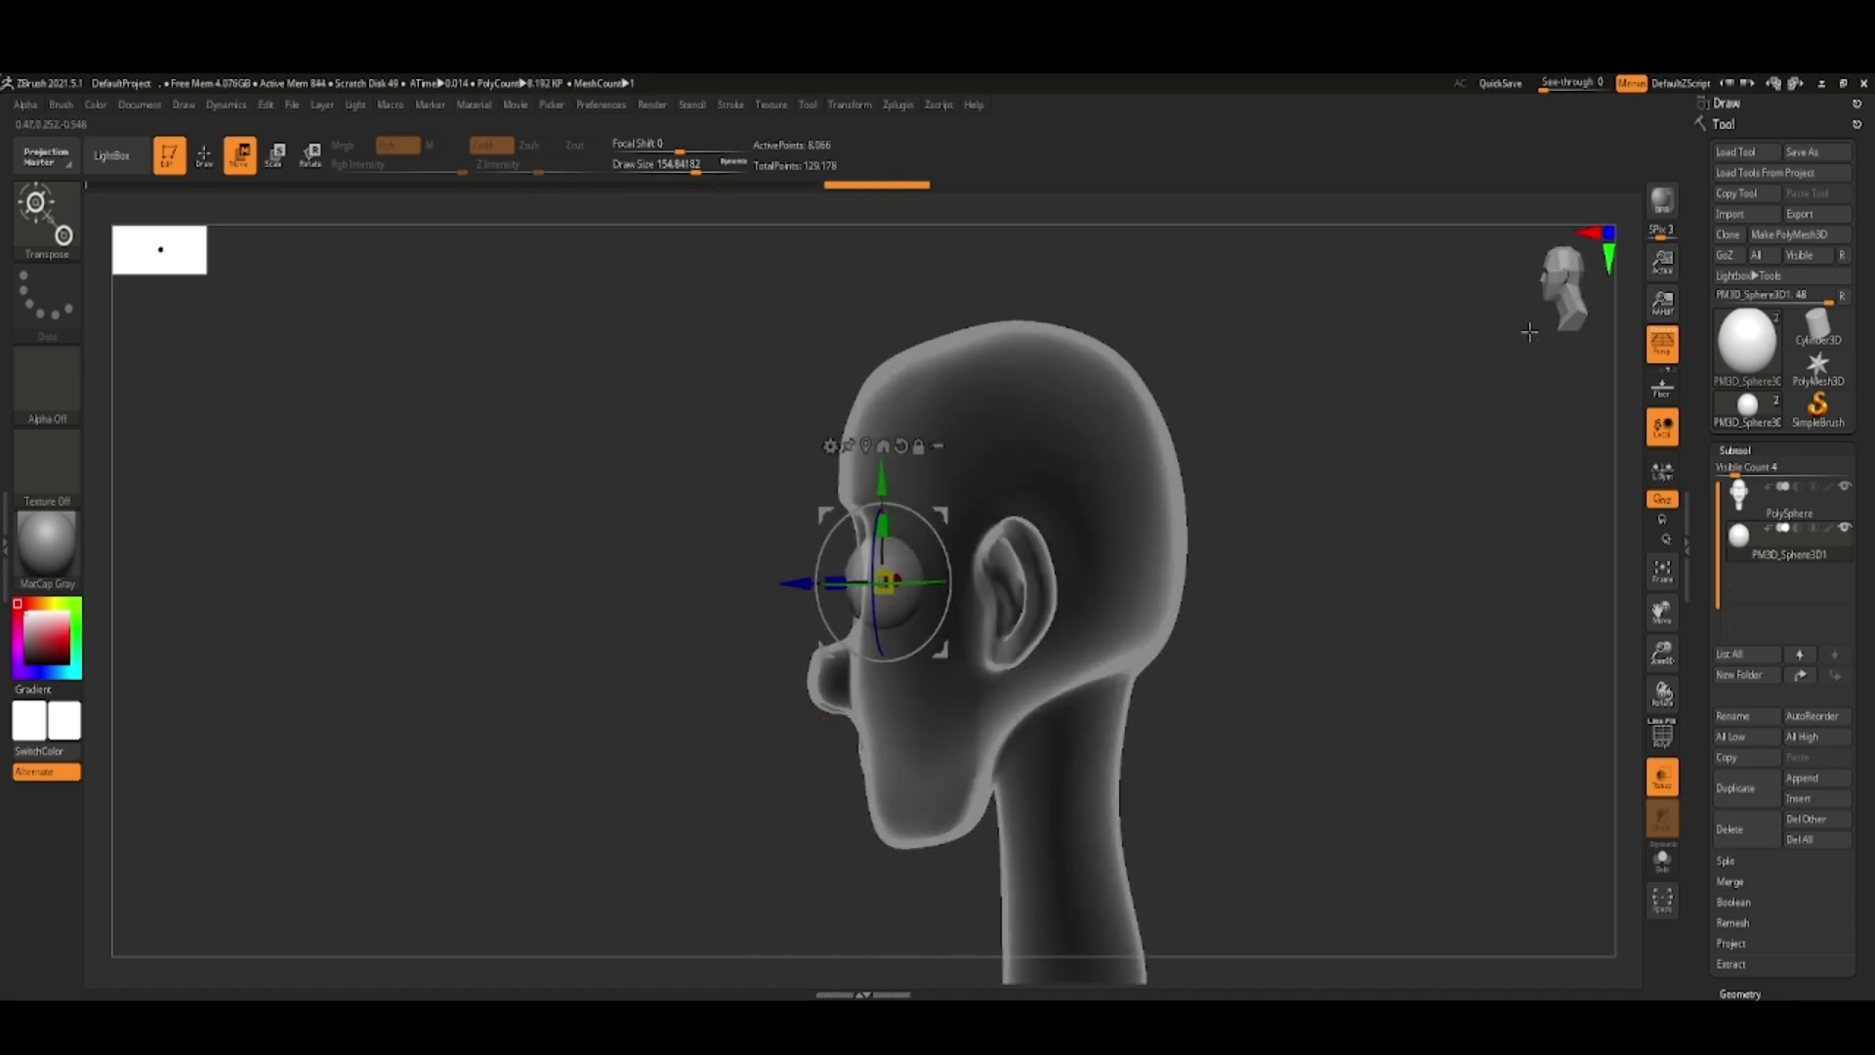
pyautogui.click(1561, 288)
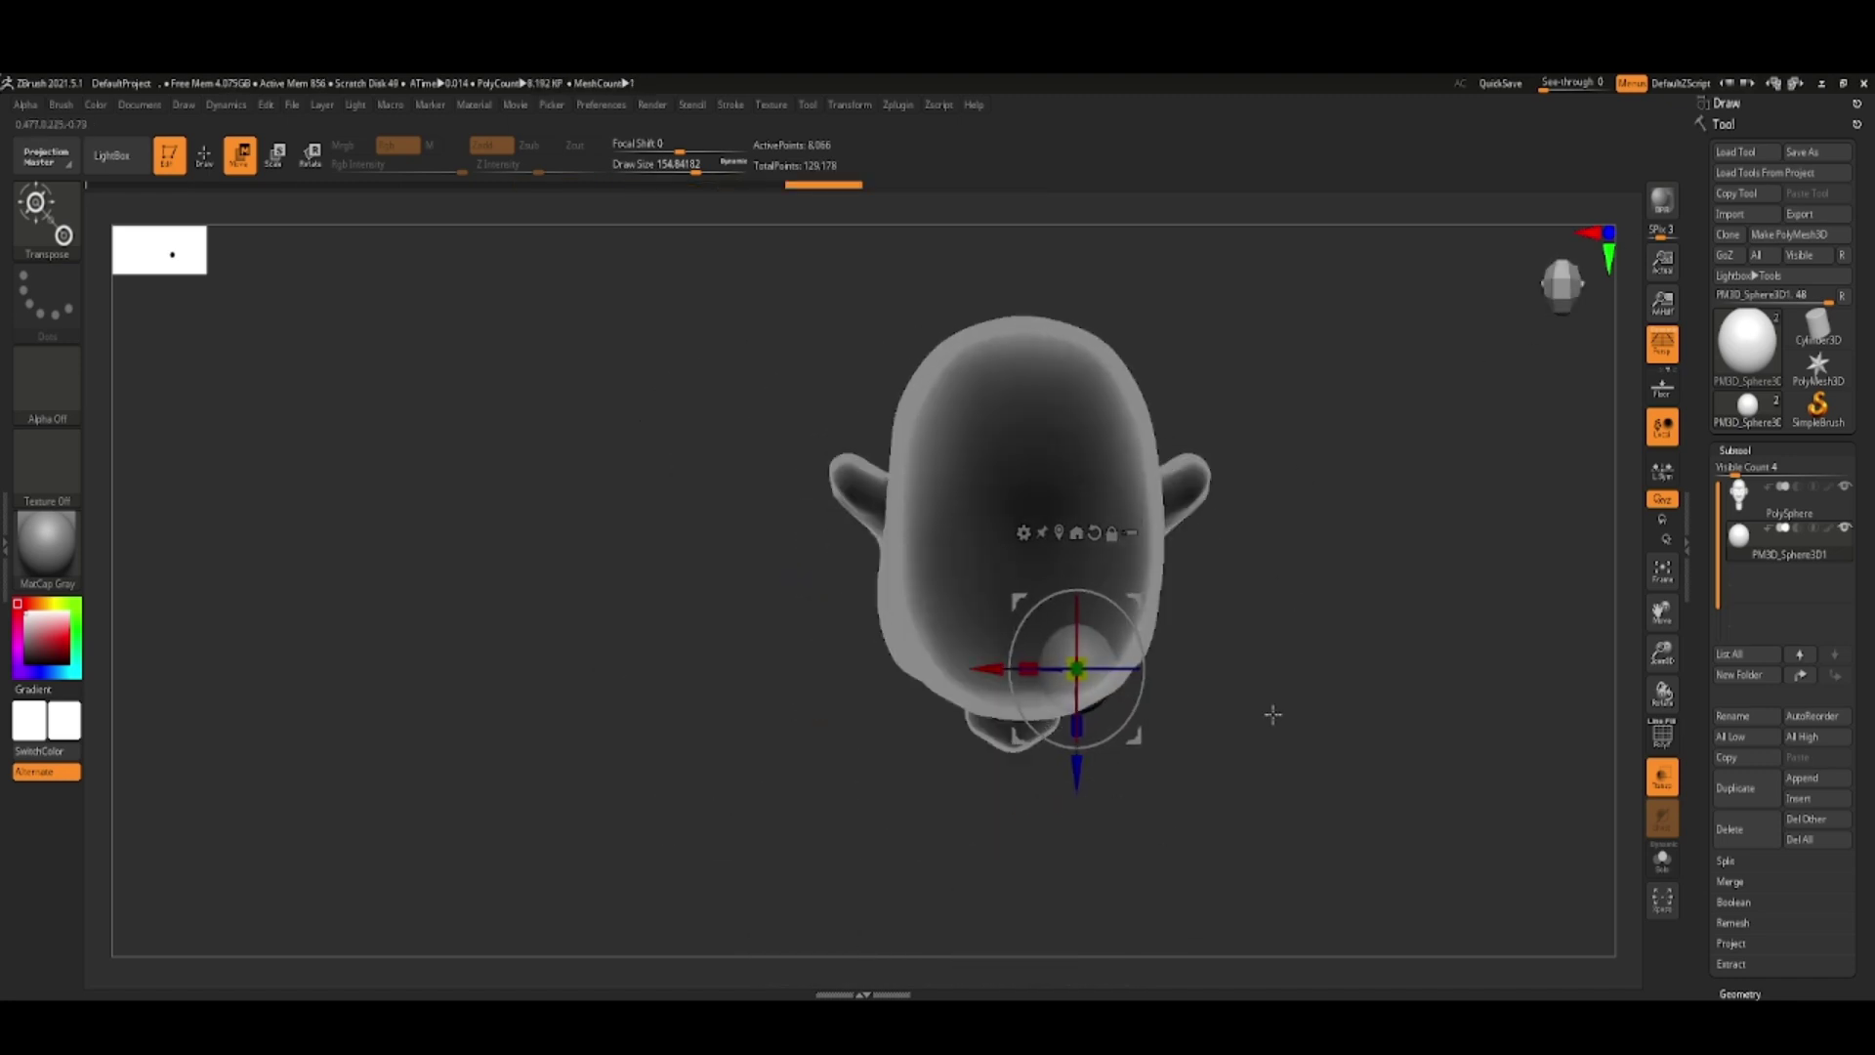
# - Mirror the eyeball to the other socket with SubTool Master, then select the PolySphere head
pyautogui.click(1561, 288)
pyautogui.hotkey('ctrl', 'shift', 'd')
pyautogui.click(897, 104)
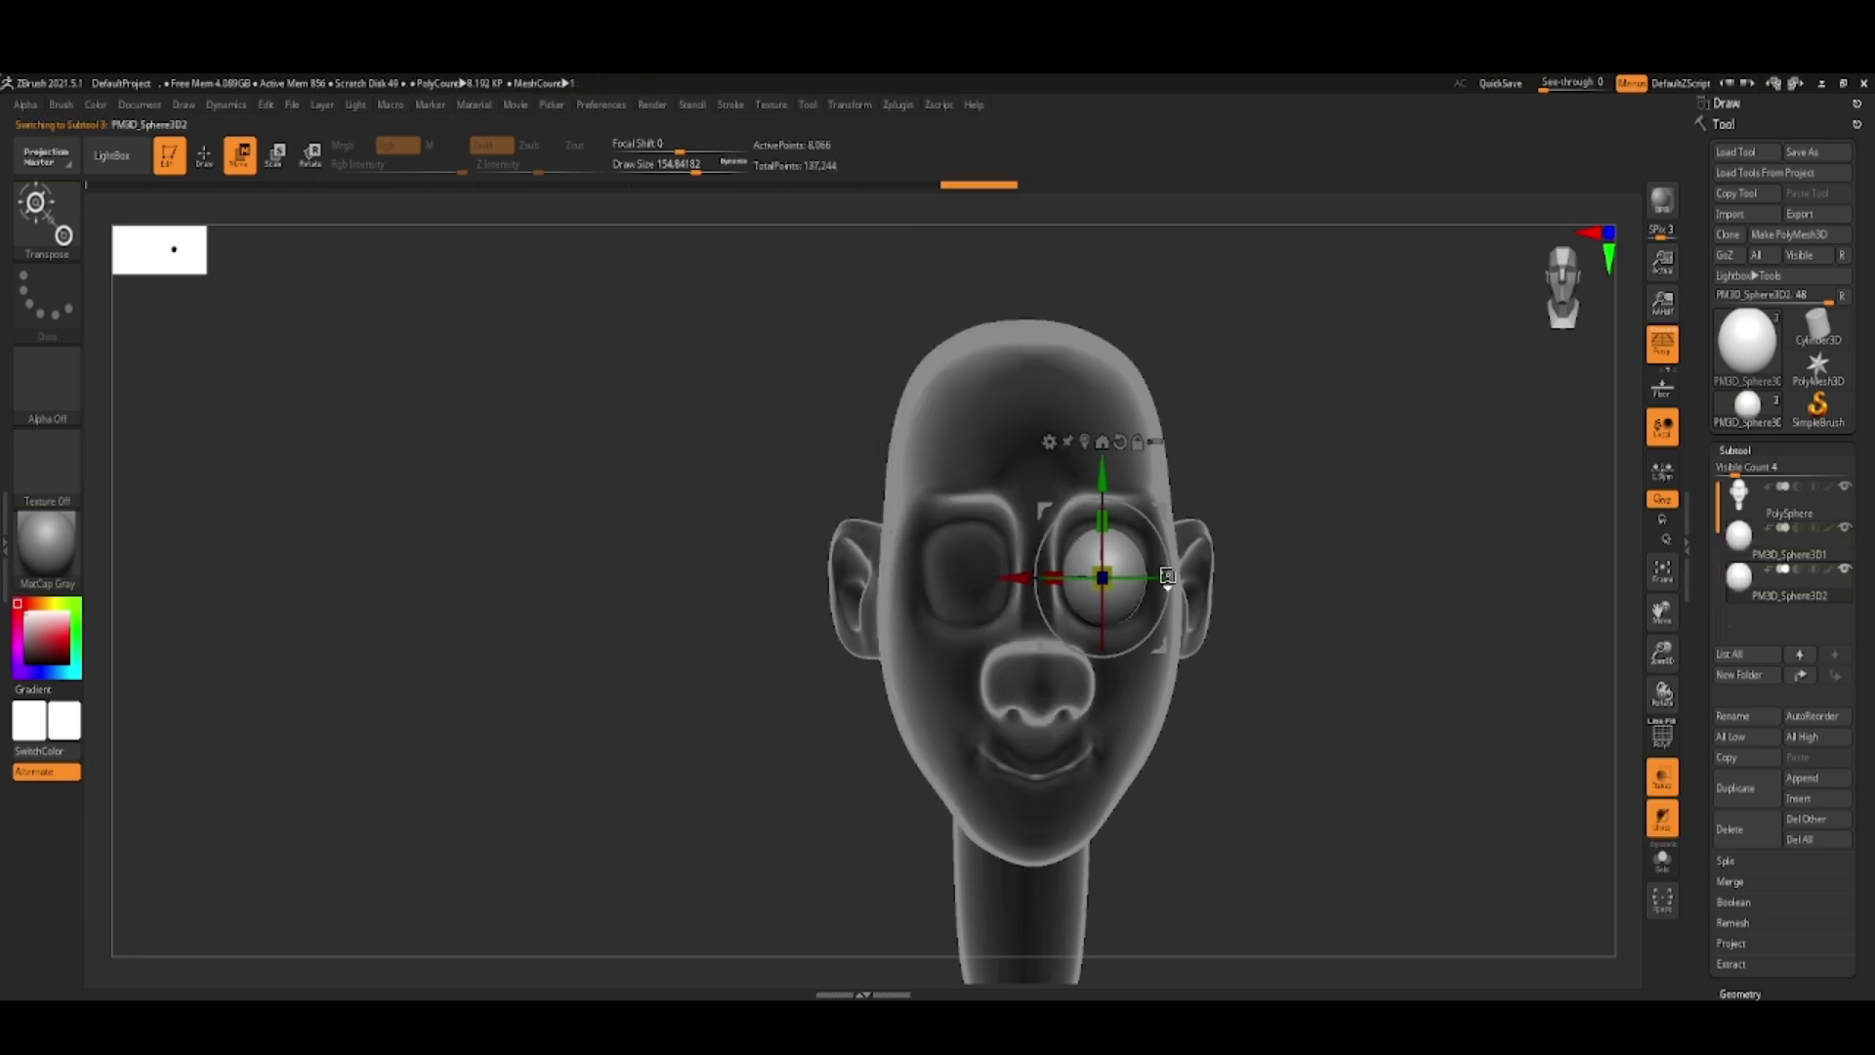
pyautogui.moveTo(1167, 576)
pyautogui.mouseDown()
pyautogui.moveTo(1328, 766)
pyautogui.moveTo(1033, 571)
pyautogui.mouseUp()
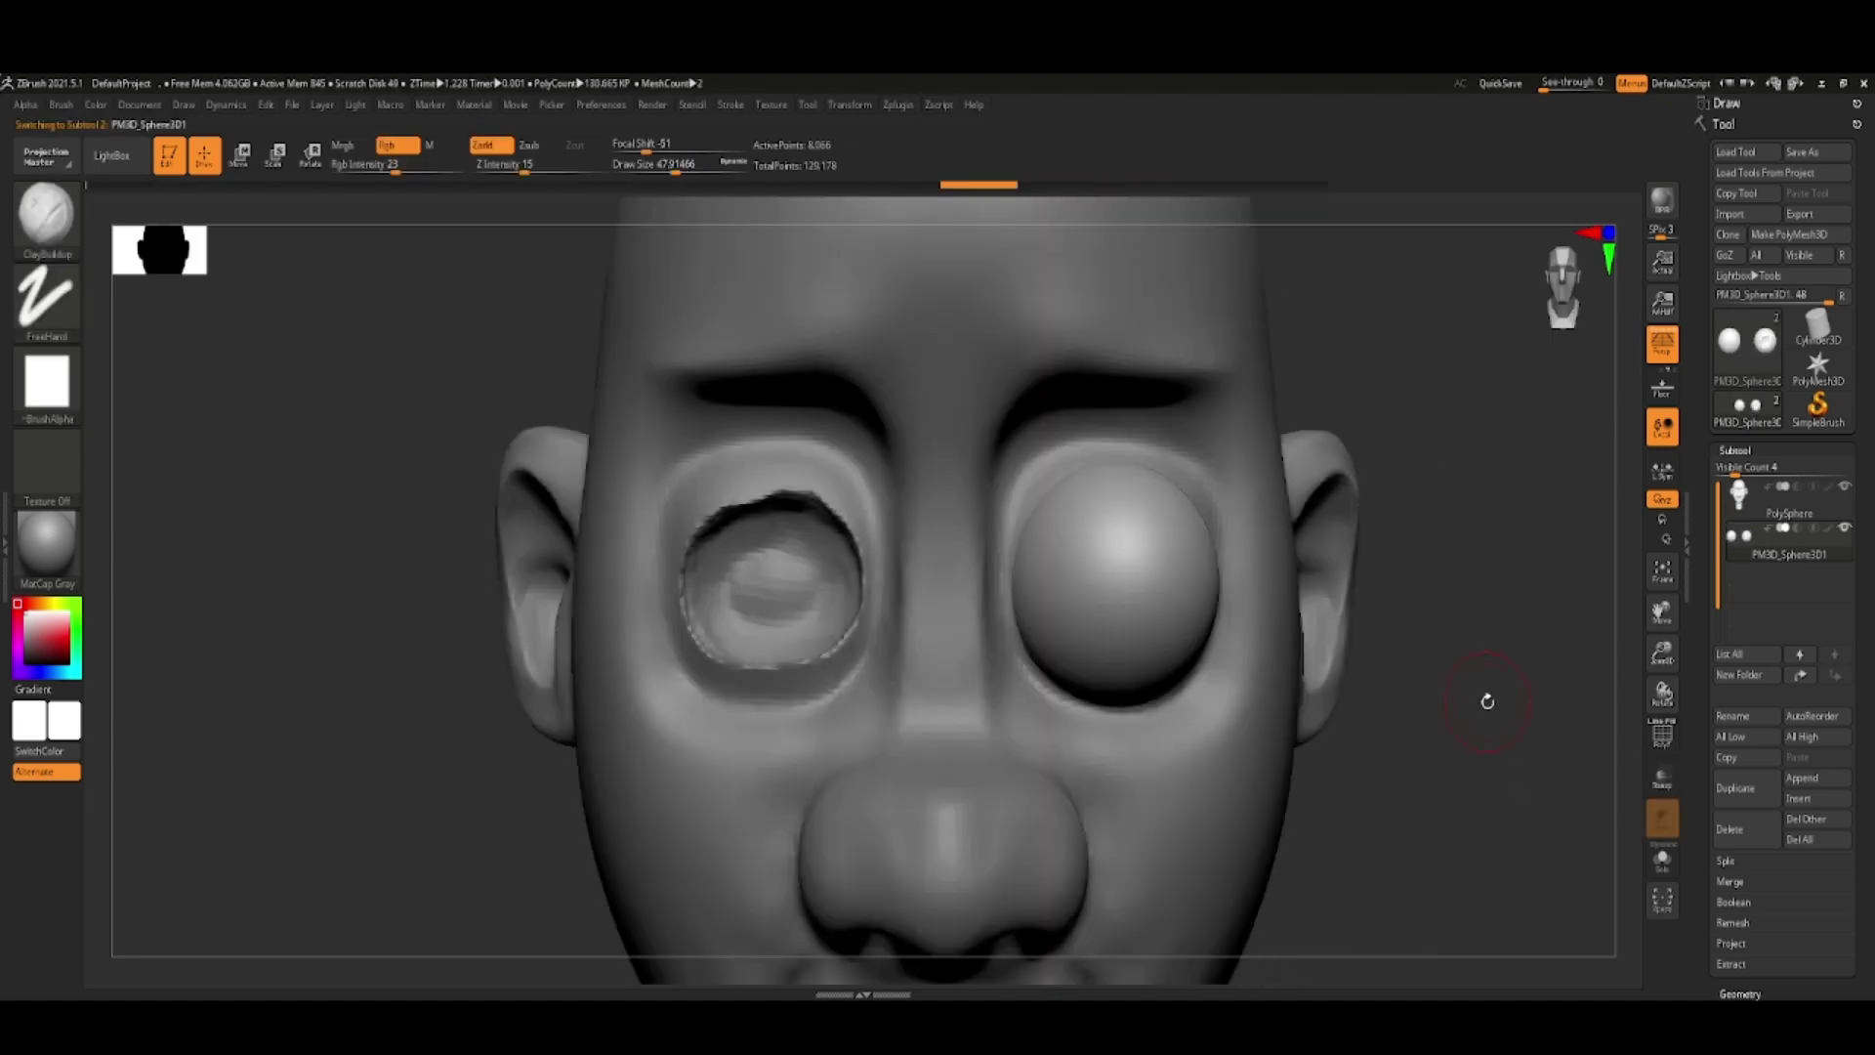
pyautogui.moveTo(1661, 613); pyautogui.dragTo(1637, 571)
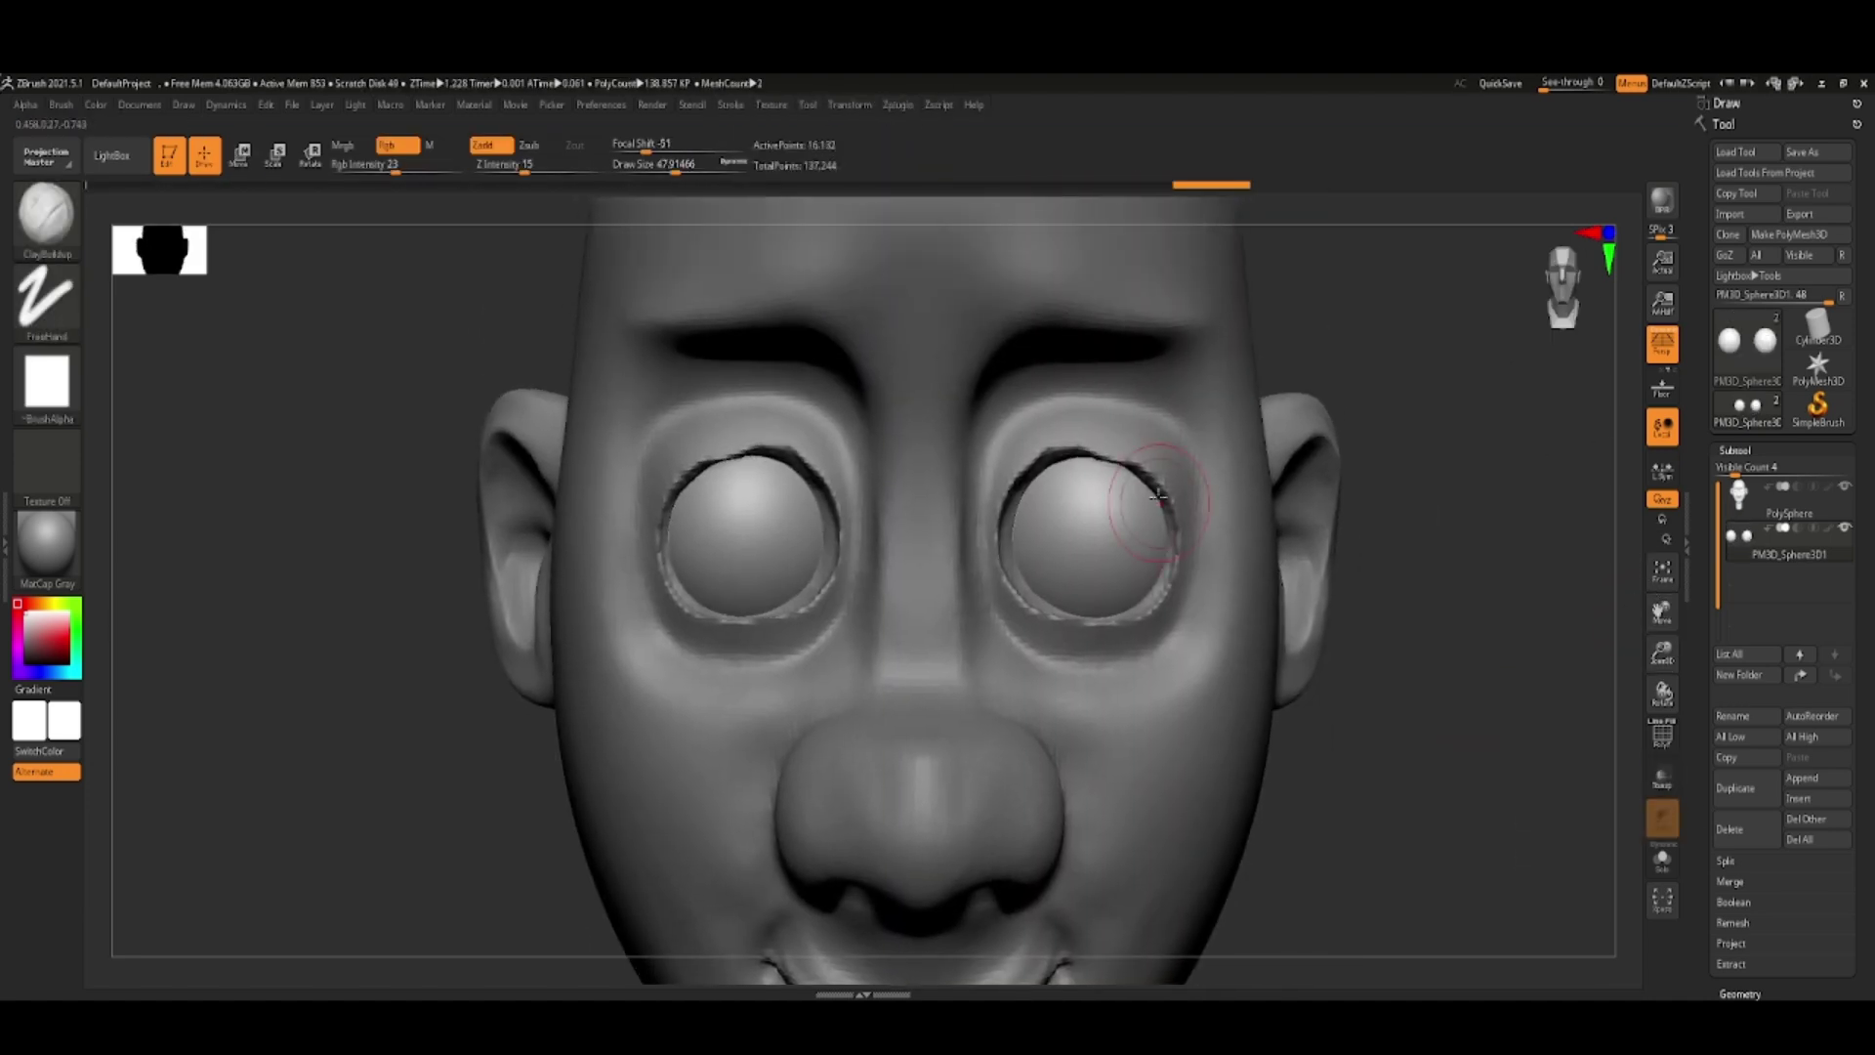
pyautogui.keyDown('alt'); pyautogui.click(1156, 450); pyautogui.keyUp('alt')
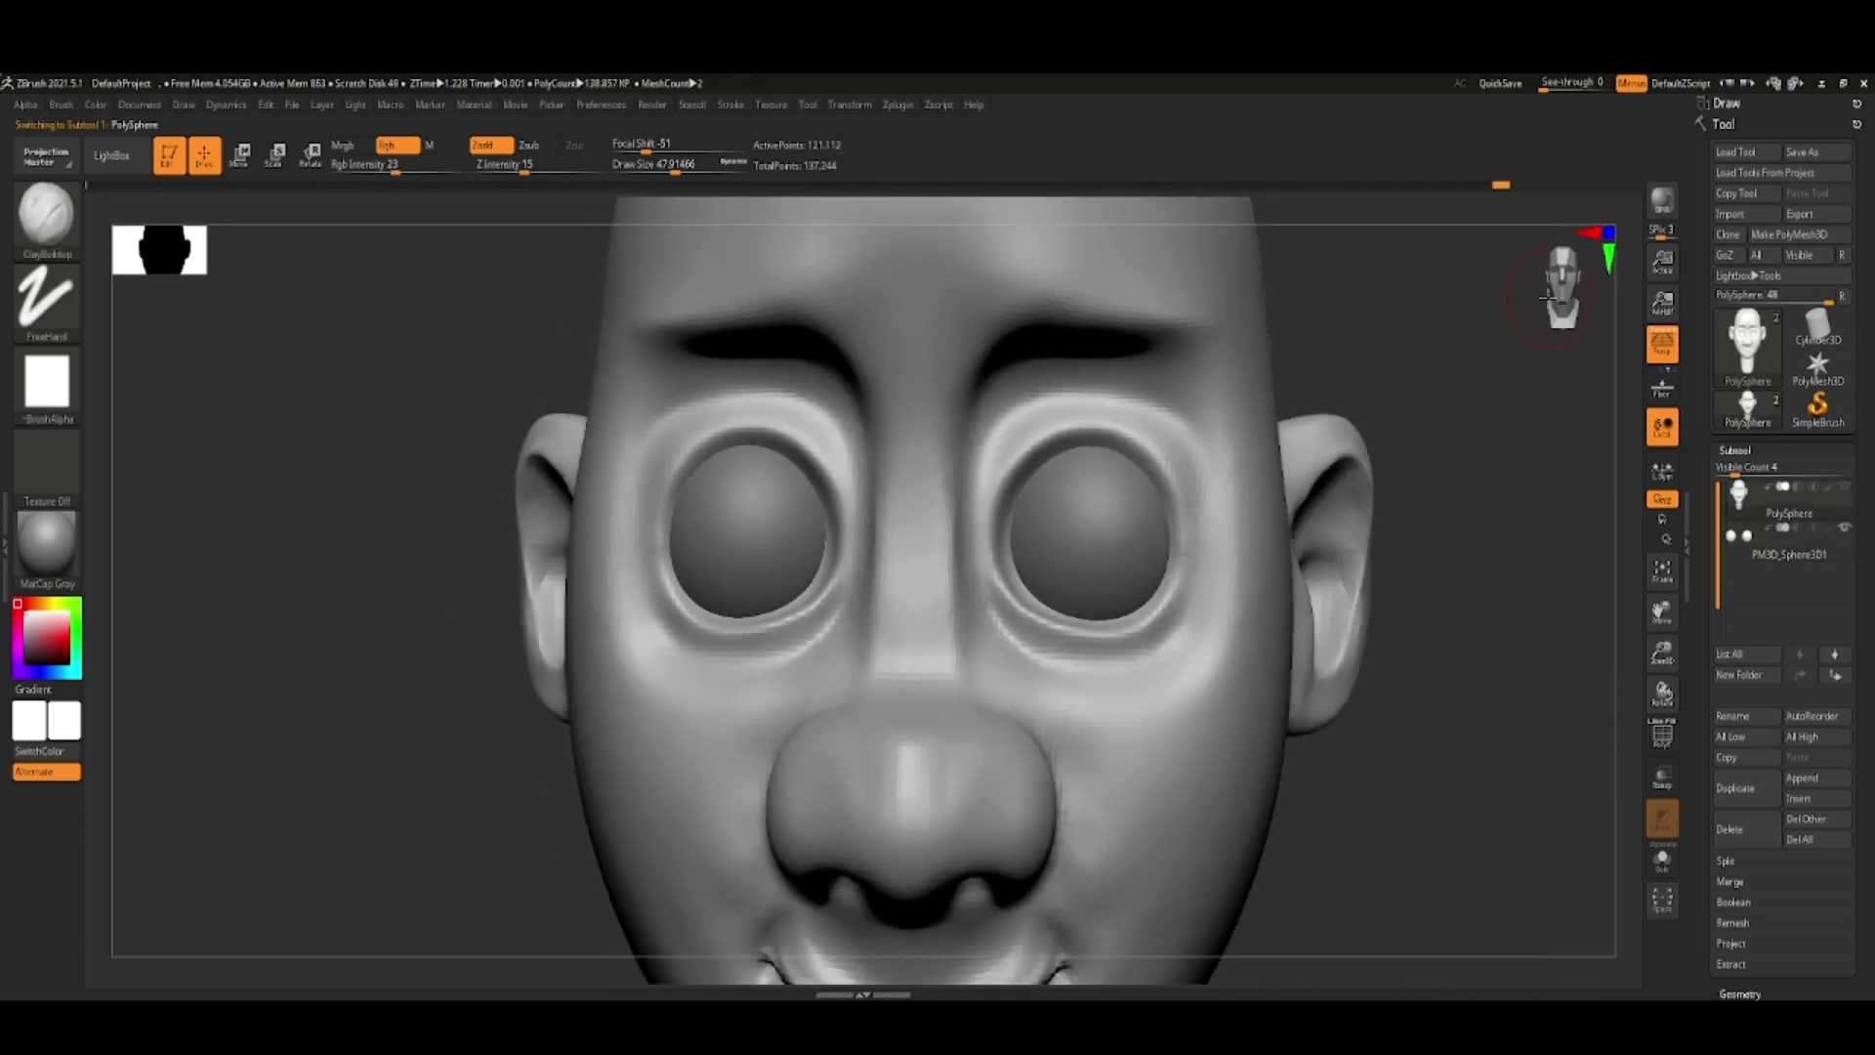
# - Push the eyelid and brow forms into place with DamStandard and Move brushes
pyautogui.press('b')
pyautogui.press('d')
pyautogui.press('s')
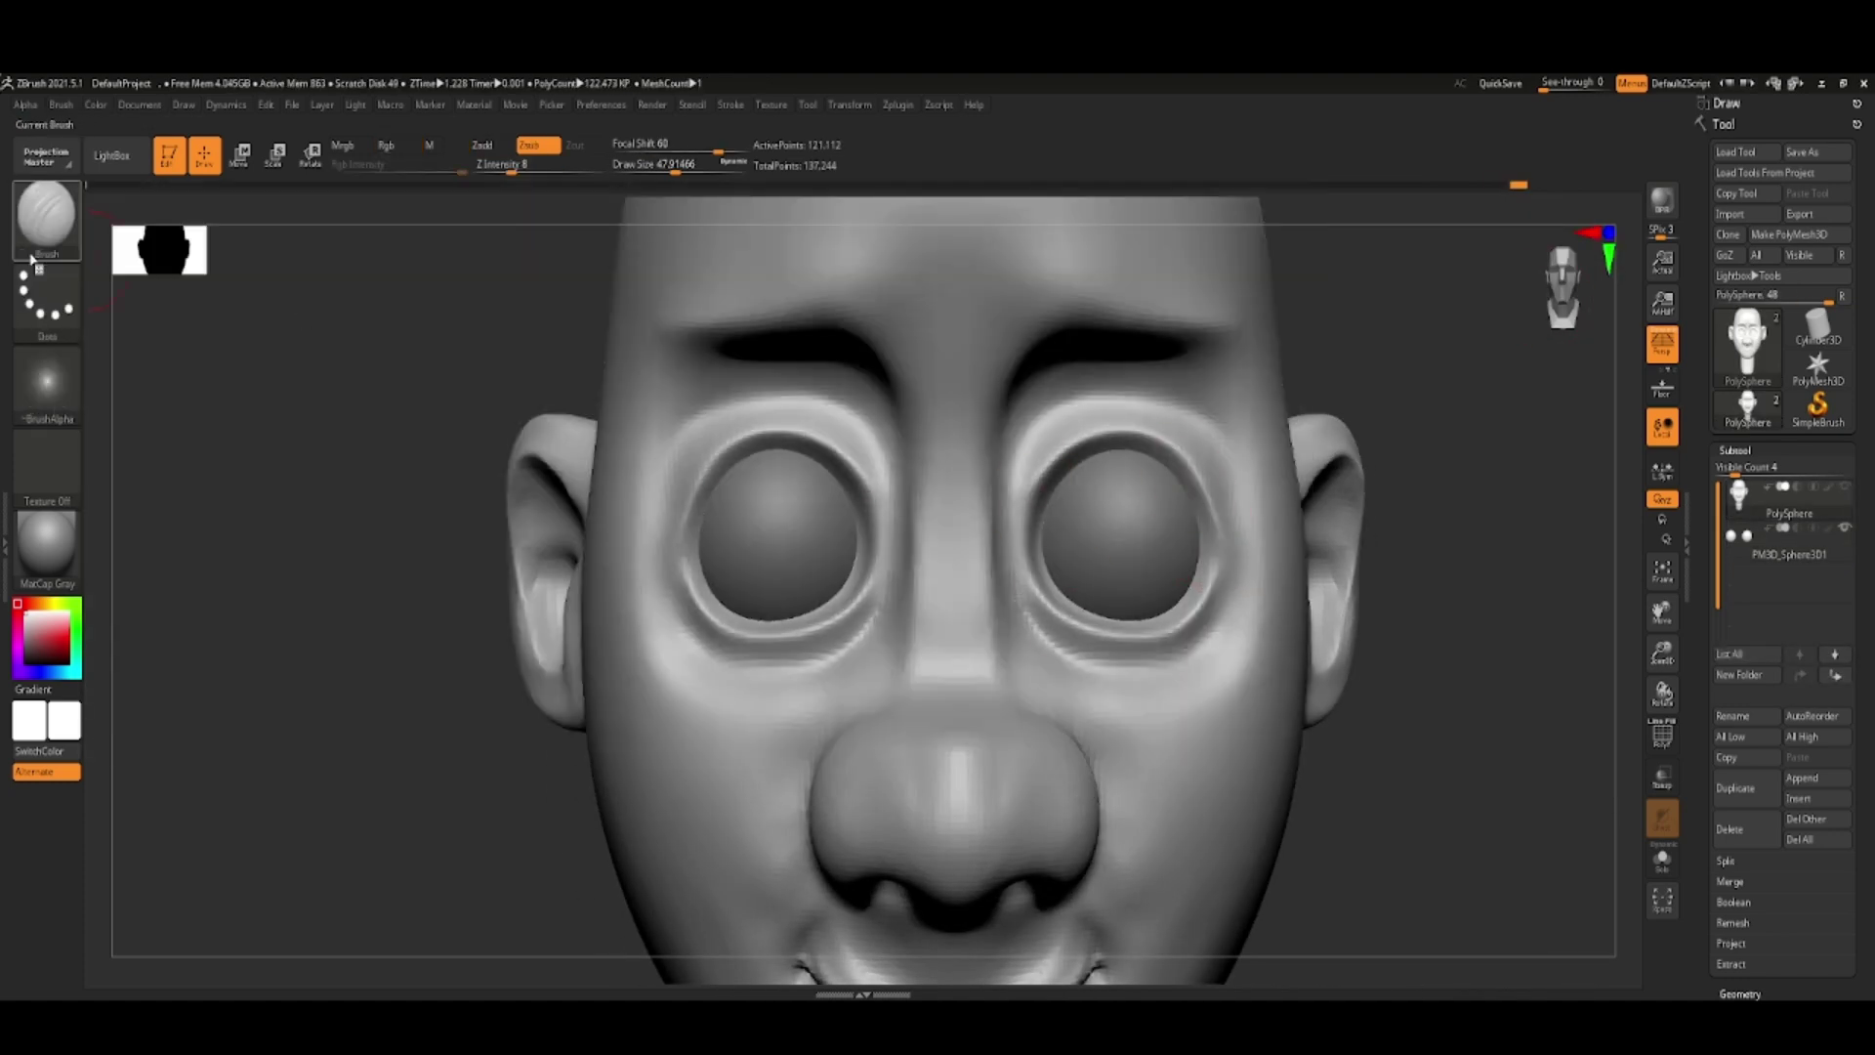
pyautogui.press('b')
pyautogui.press('m')
pyautogui.press('v')
pyautogui.moveTo(1215, 502)
pyautogui.keyDown('alt'); pyautogui.mouseDown()
pyautogui.moveTo(1455, 618)
pyautogui.moveTo(1205, 745)
pyautogui.moveTo(1268, 736)
pyautogui.moveTo(1096, 758)
pyautogui.moveTo(1005, 825)
pyautogui.moveTo(1369, 783)
pyautogui.moveTo(1285, 816)
pyautogui.moveTo(1482, 650)
pyautogui.mouseUp(); pyautogui.keyUp('alt')
# - Build up clay on the face with ClayBuildup and check the head's profile
pyautogui.press('f')
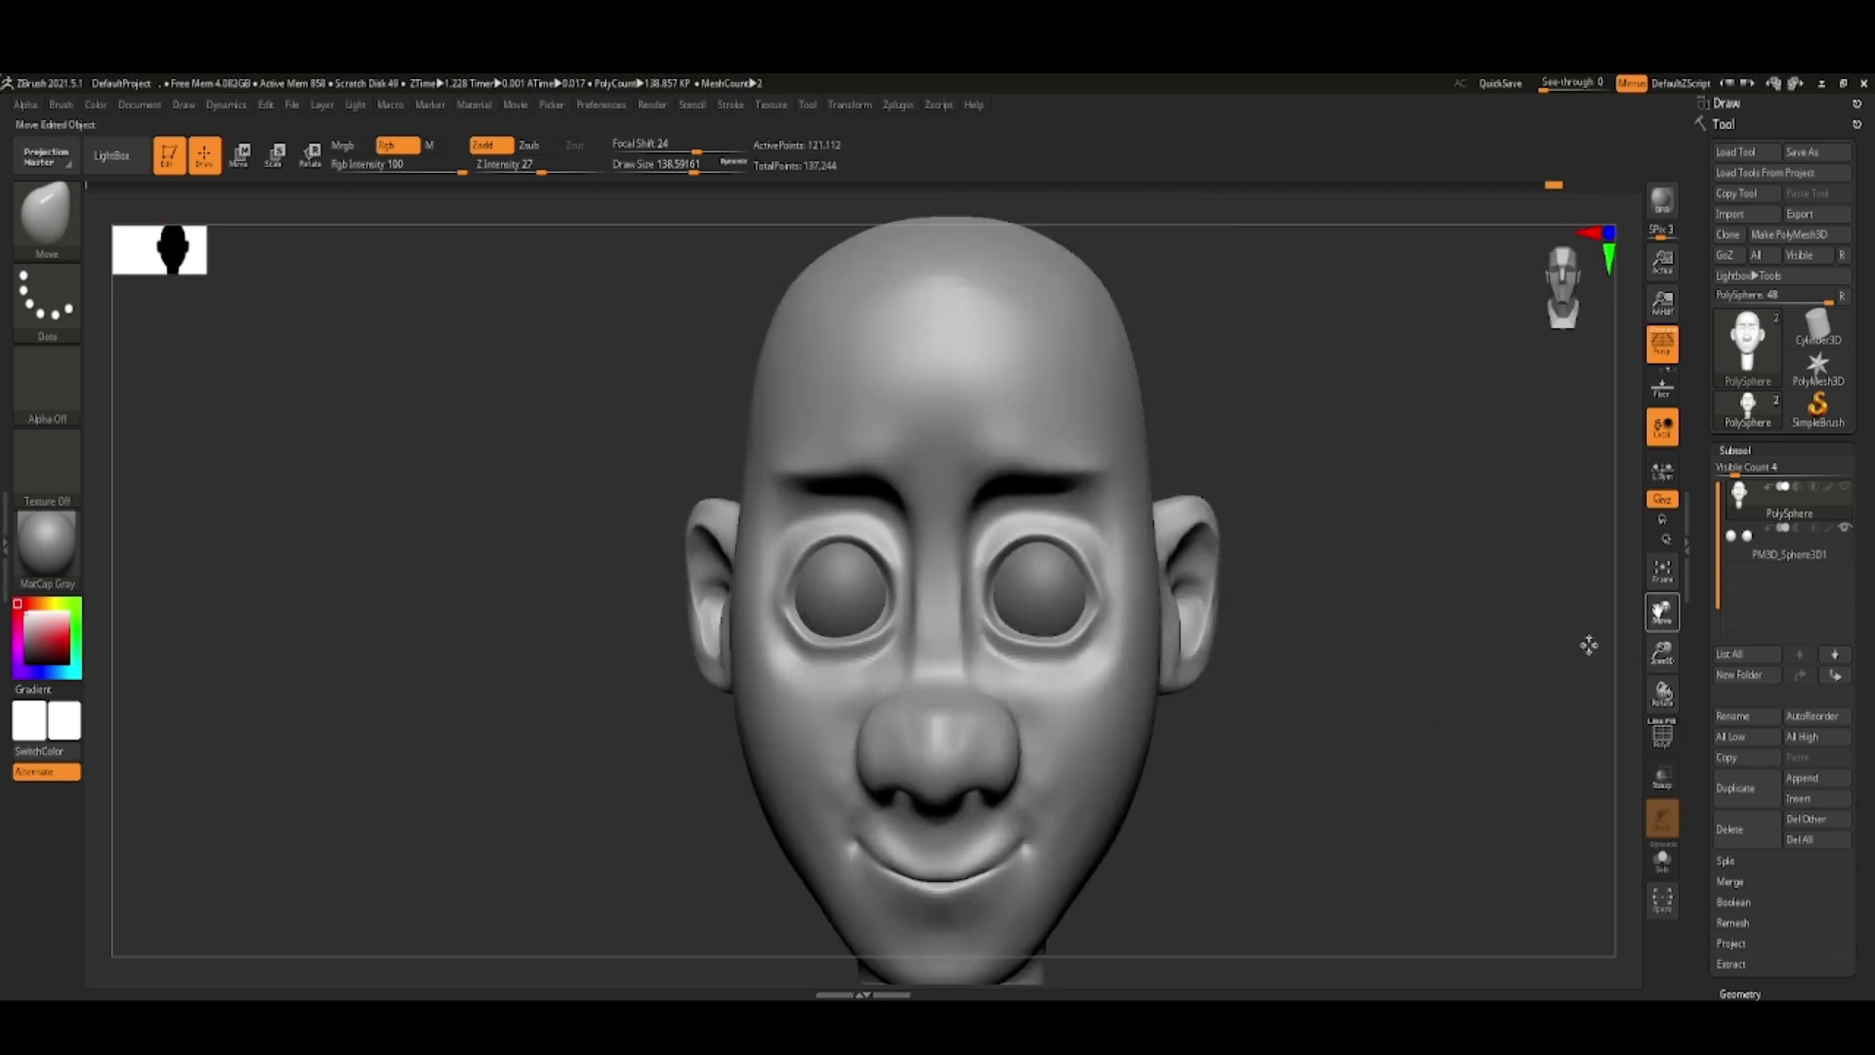
pyautogui.press('b')
pyautogui.press('c')
pyautogui.press('b')
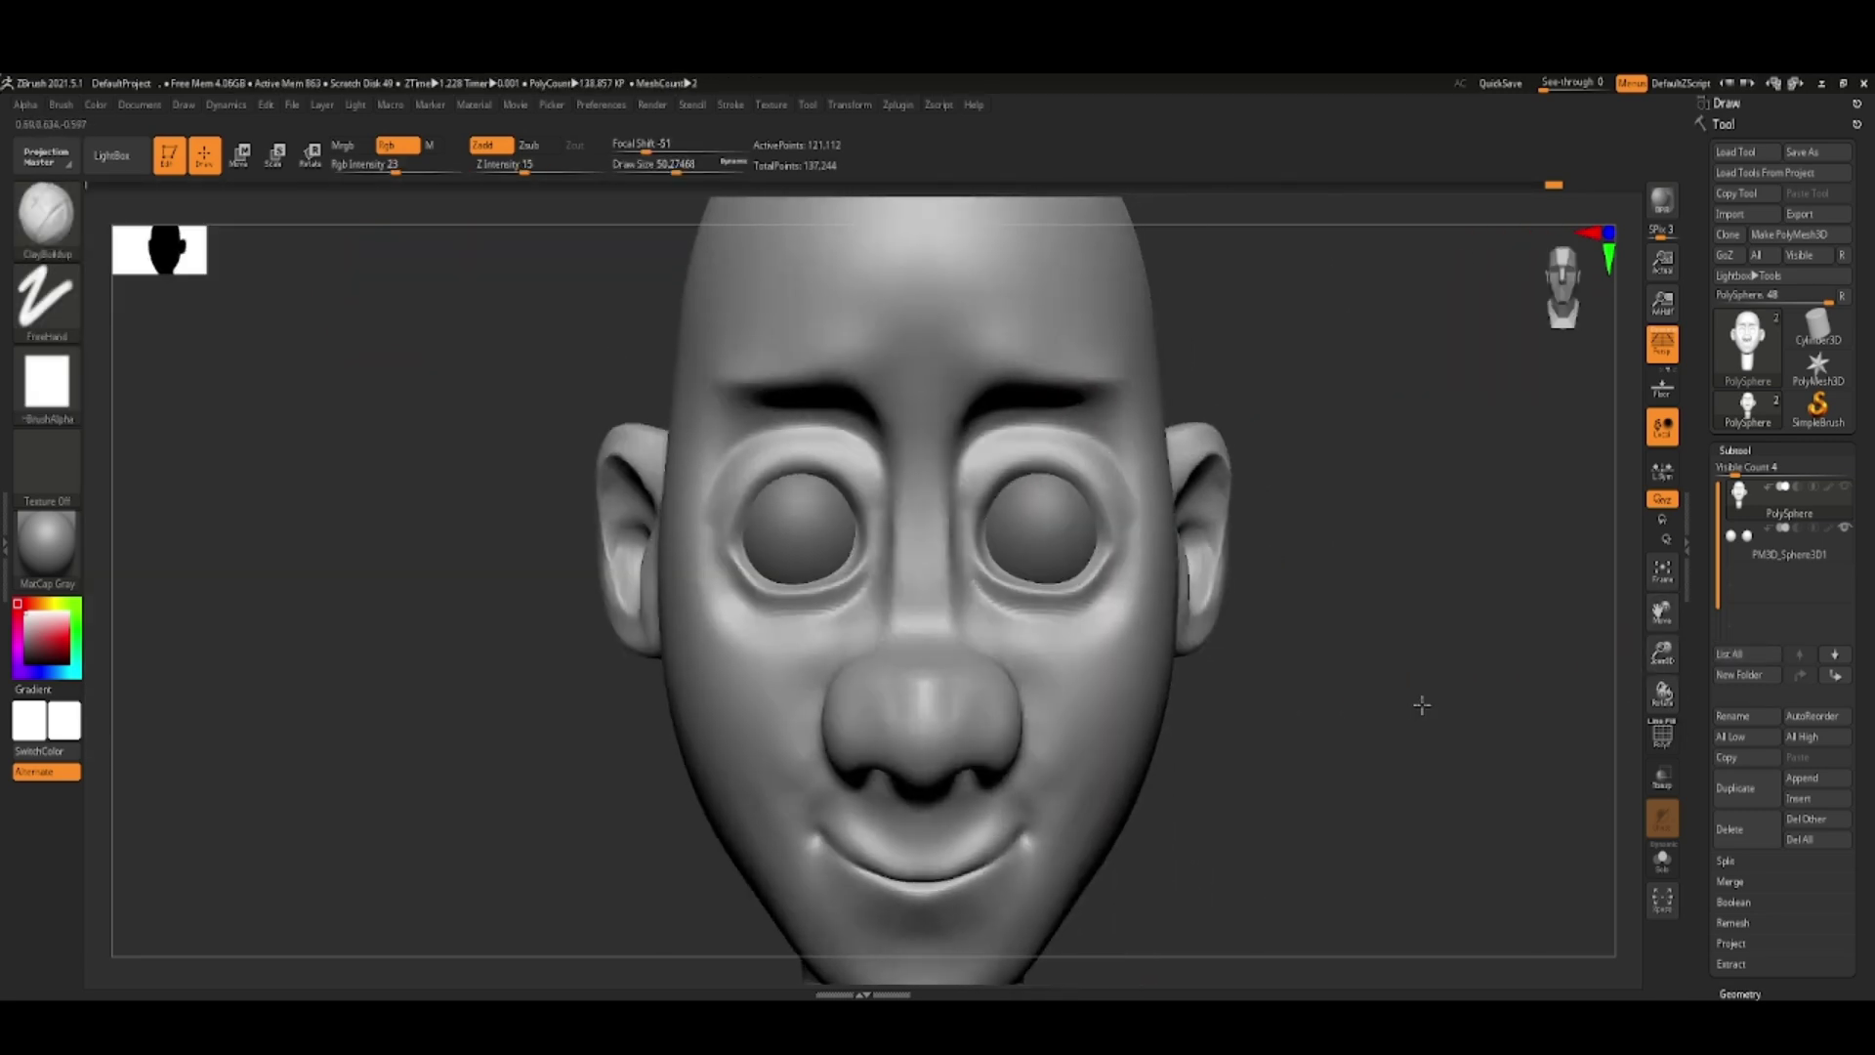
pyautogui.moveTo(1423, 703); pyautogui.dragTo(1240, 561)
pyautogui.press('b')
pyautogui.press('d')
pyautogui.press('s')
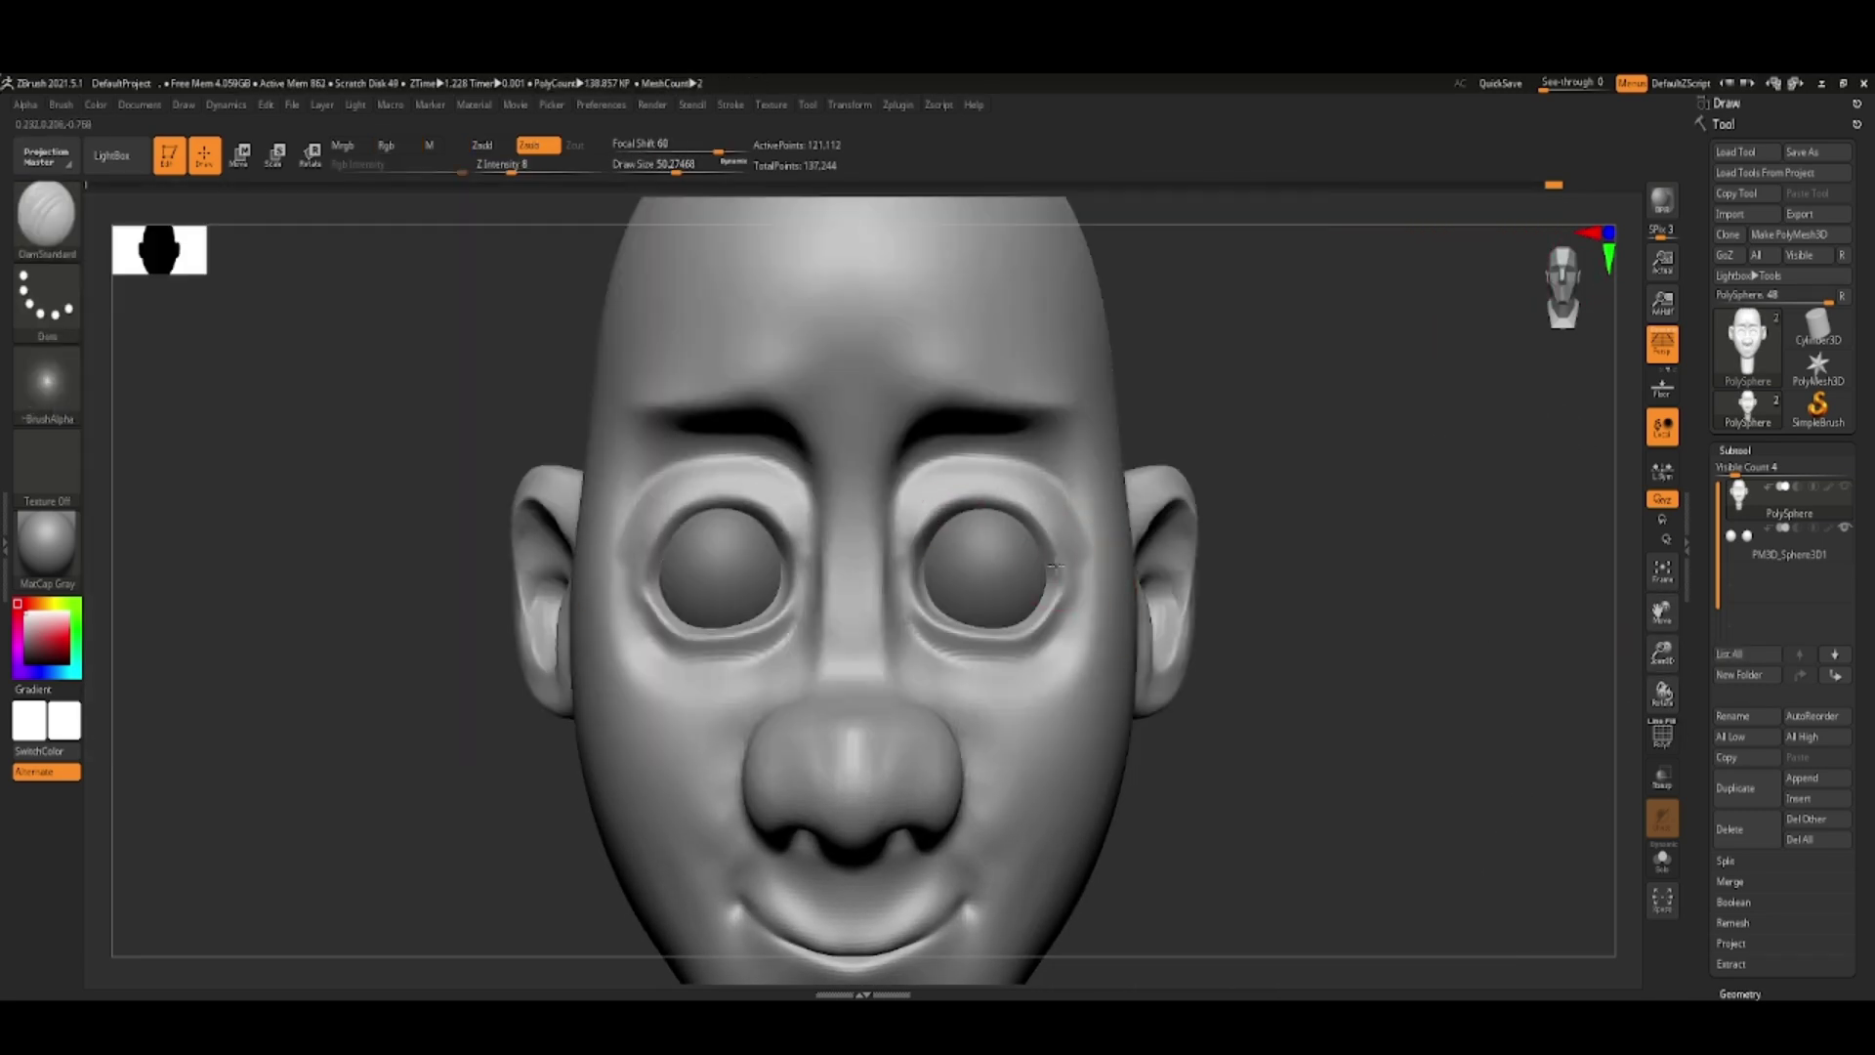
# - Enlarge the Move brush and broadly reshape the nose and mouth forms
pyautogui.press('b')
pyautogui.press('m')
pyautogui.press('v')
pyautogui.moveTo(972, 368); pyautogui.dragTo(994, 563)
pyautogui.press('space')
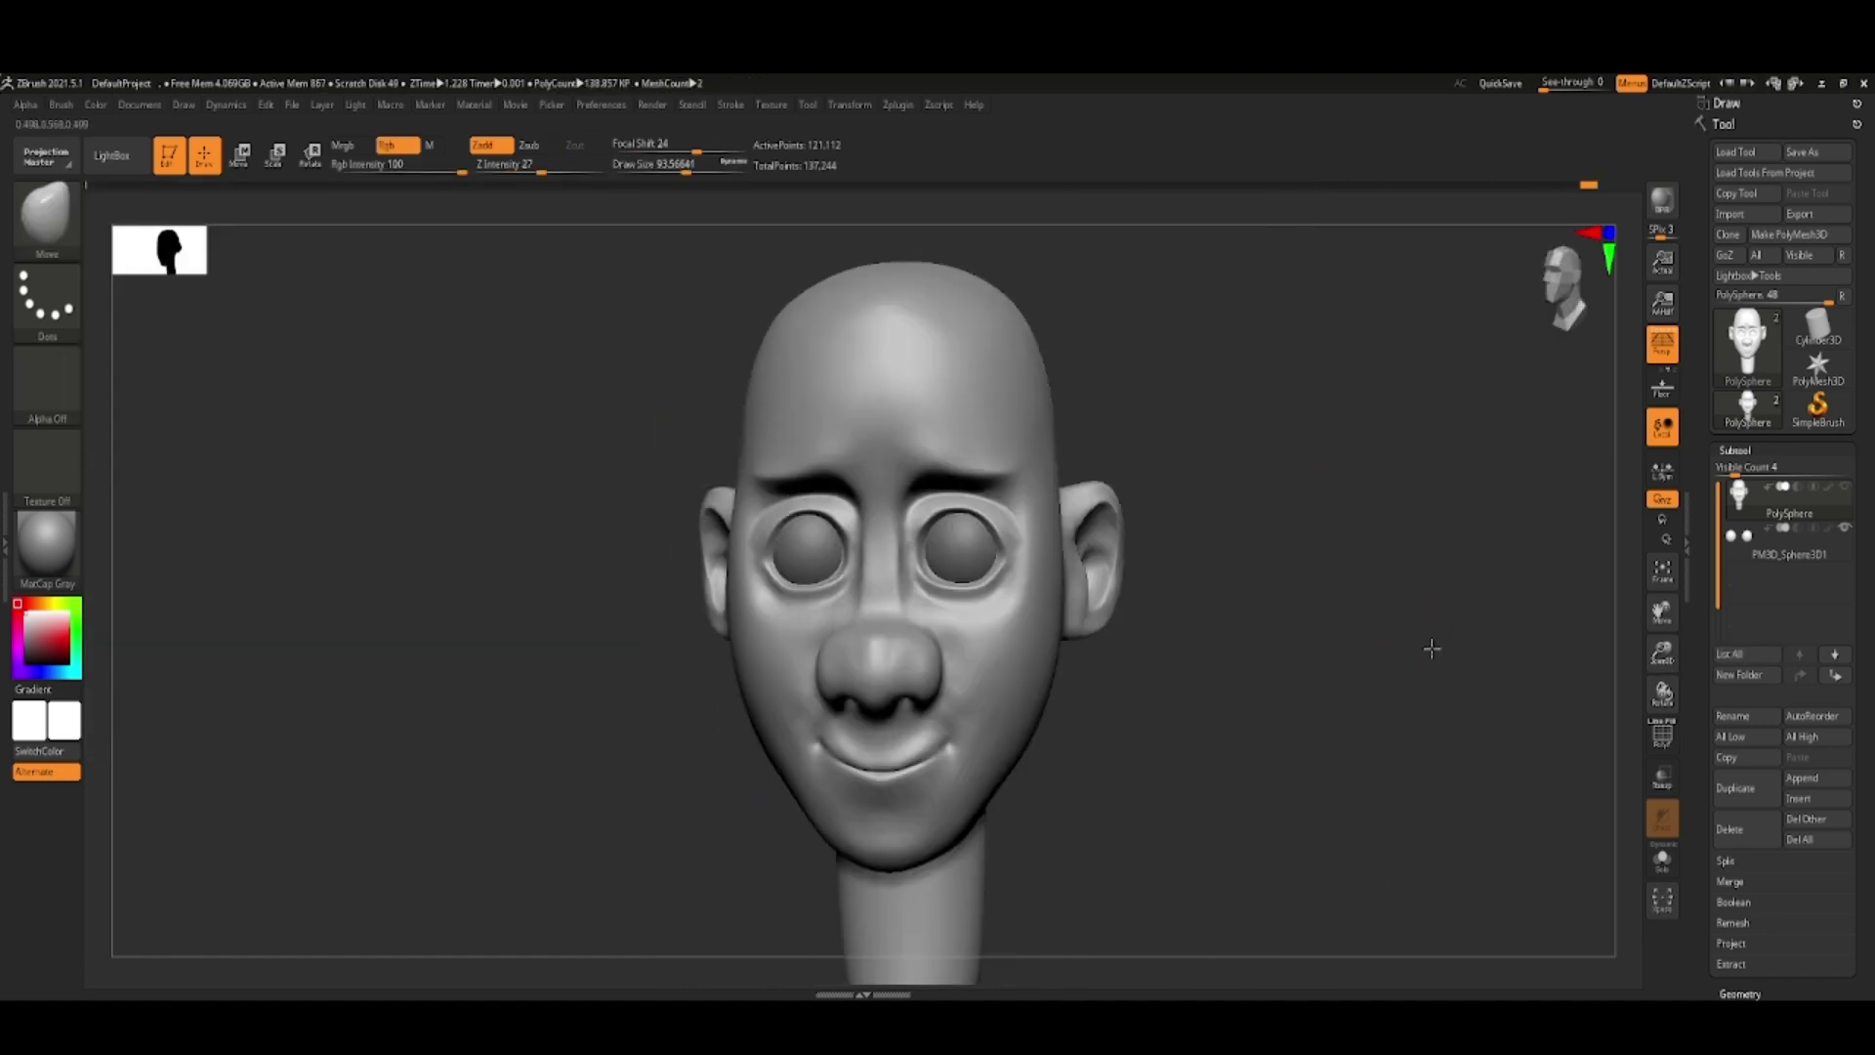
pyautogui.press('space')
pyautogui.moveTo(1436, 648)
pyautogui.mouseDown()
pyautogui.moveTo(963, 502)
pyautogui.moveTo(788, 599)
pyautogui.moveTo(982, 535)
pyautogui.mouseUp()
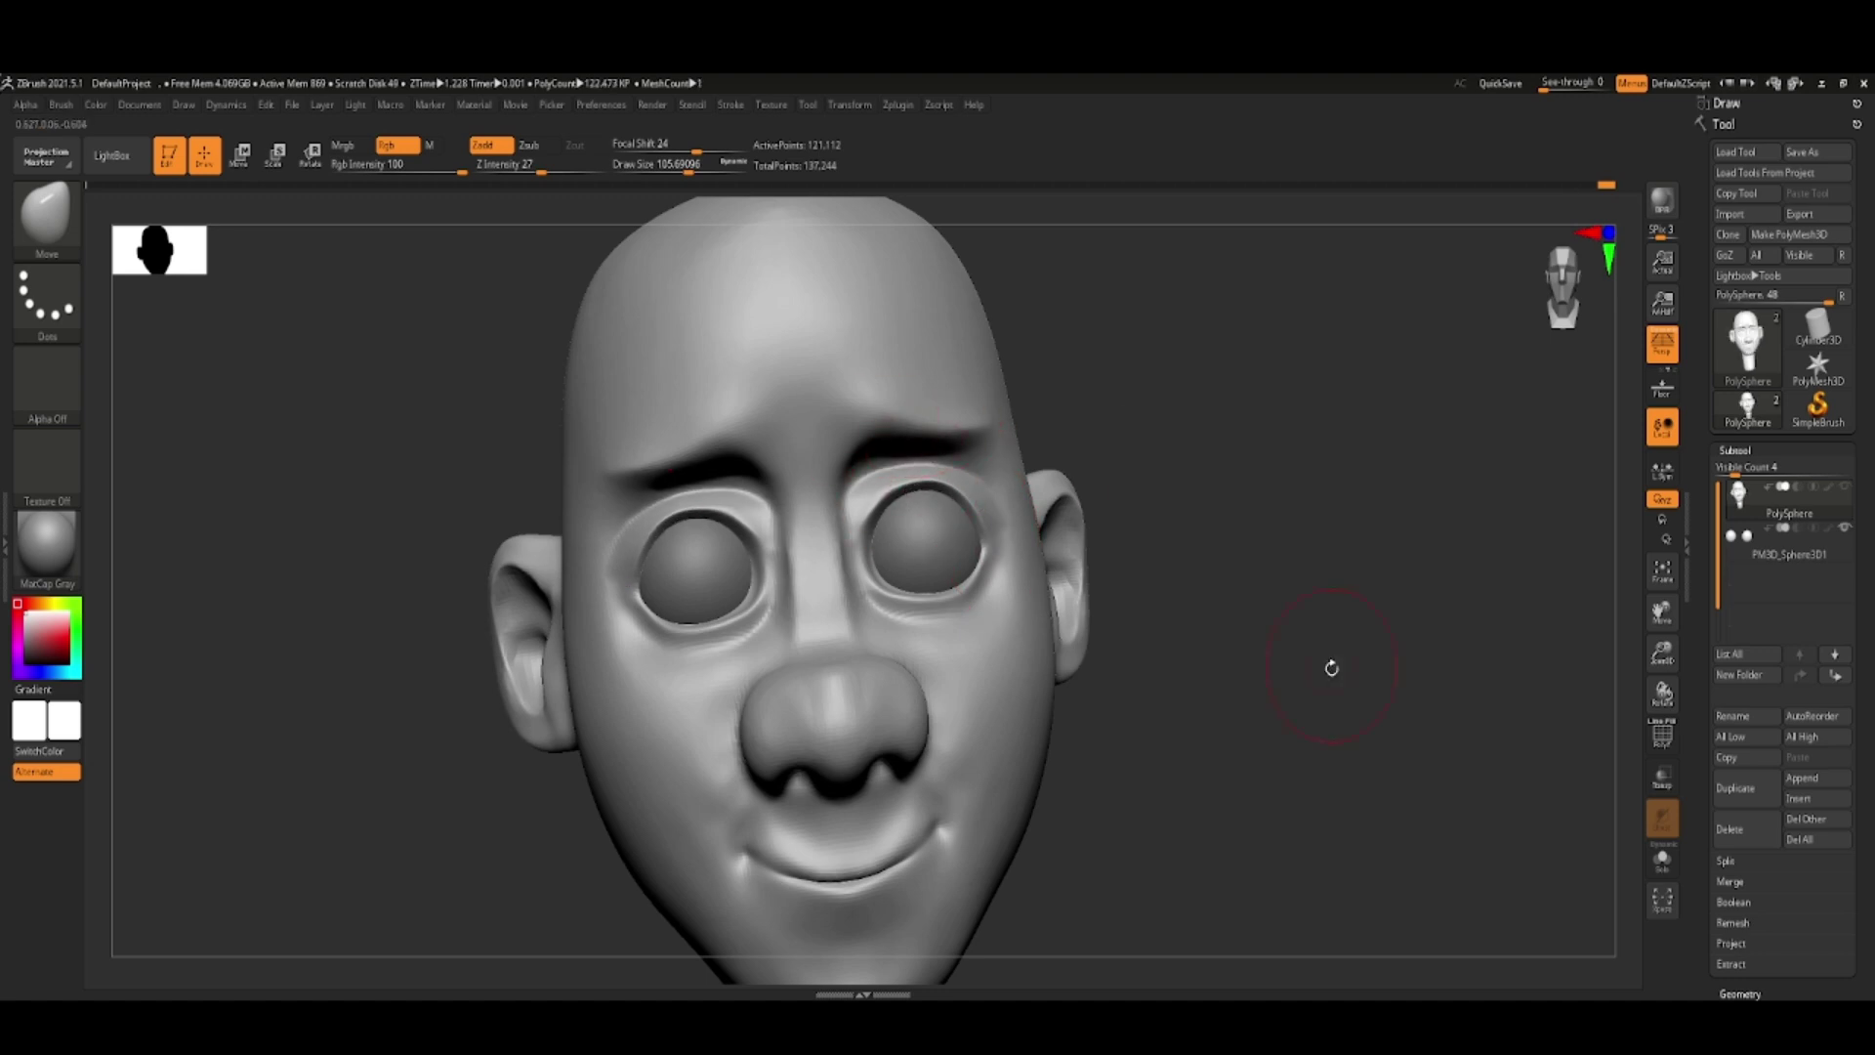
pyautogui.moveTo(1331, 668)
pyautogui.mouseDown()
pyautogui.moveTo(860, 691)
pyautogui.moveTo(840, 635)
pyautogui.moveTo(757, 559)
pyautogui.moveTo(704, 684)
pyautogui.moveTo(1075, 742)
pyautogui.moveTo(880, 762)
pyautogui.moveTo(1256, 808)
pyautogui.moveTo(976, 781)
pyautogui.mouseUp()
pyautogui.press('space')
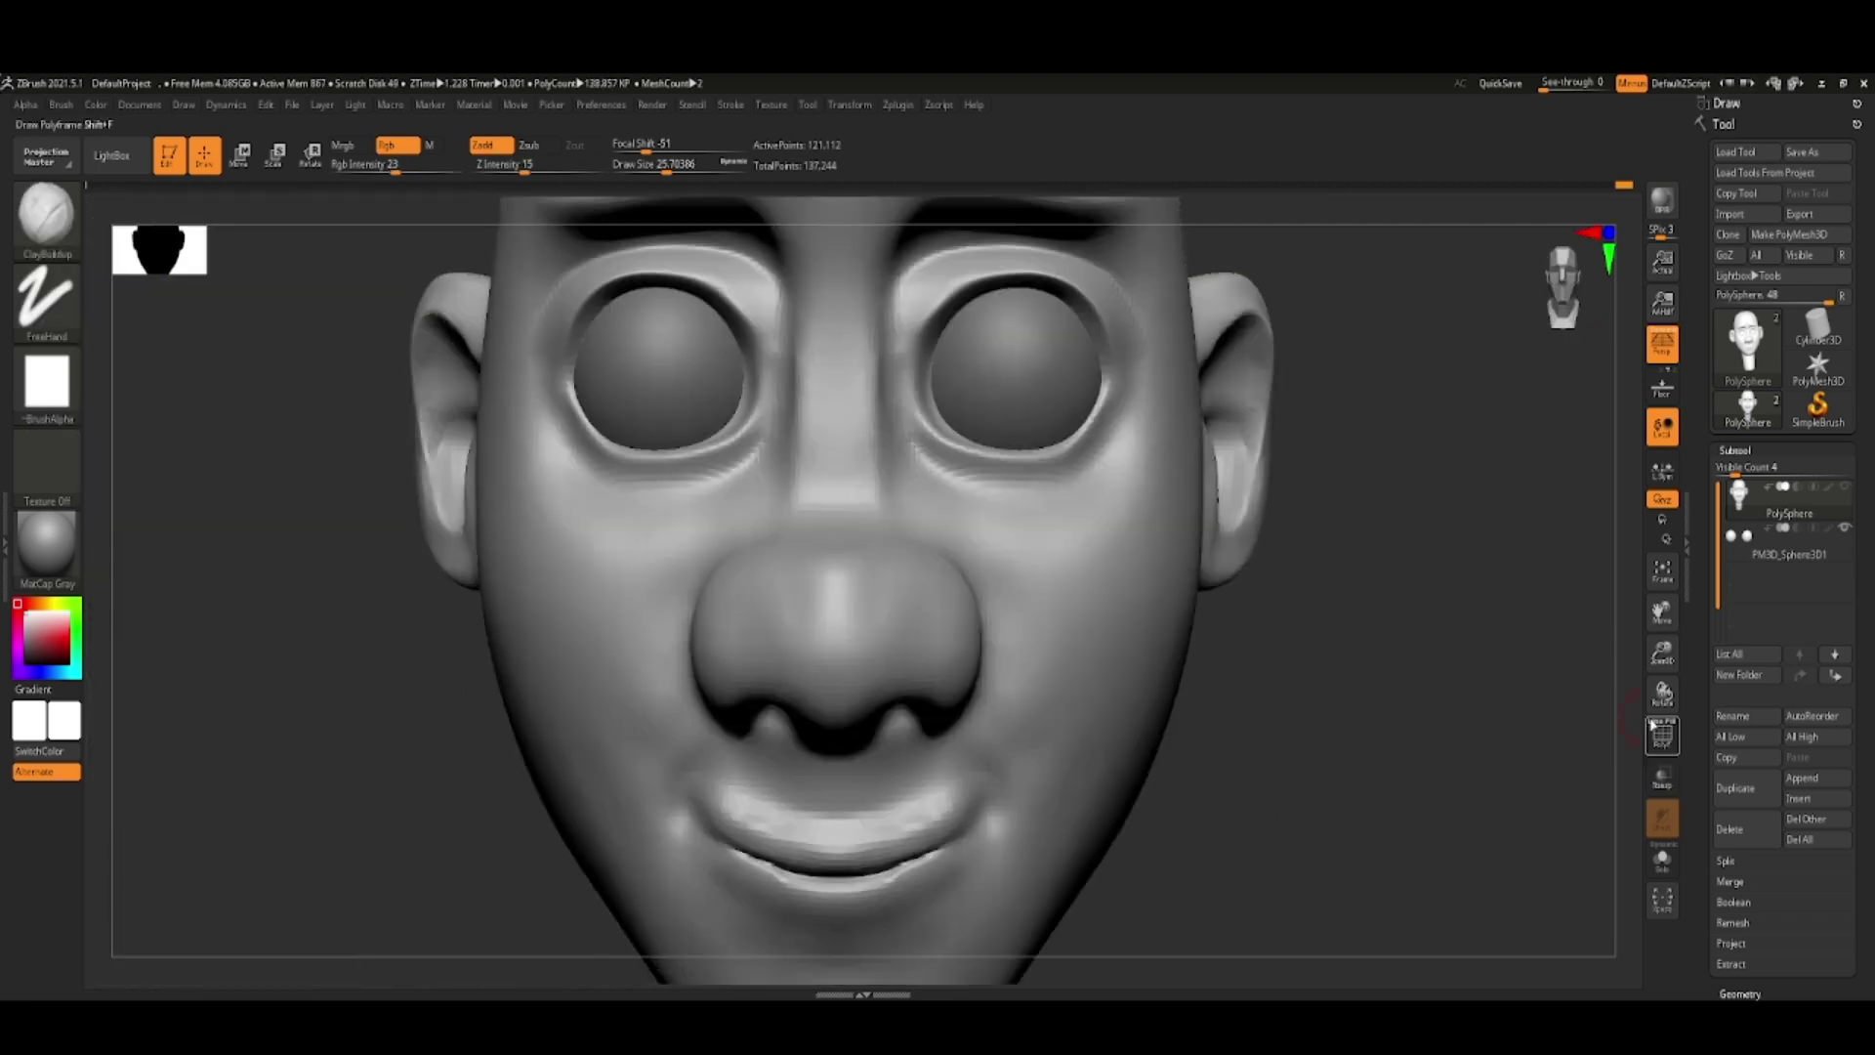
# - Carve creases around the eyes, mouth and cheek with DamStandard, ending in front view
pyautogui.press('b')
pyautogui.press('d')
pyautogui.press('s')
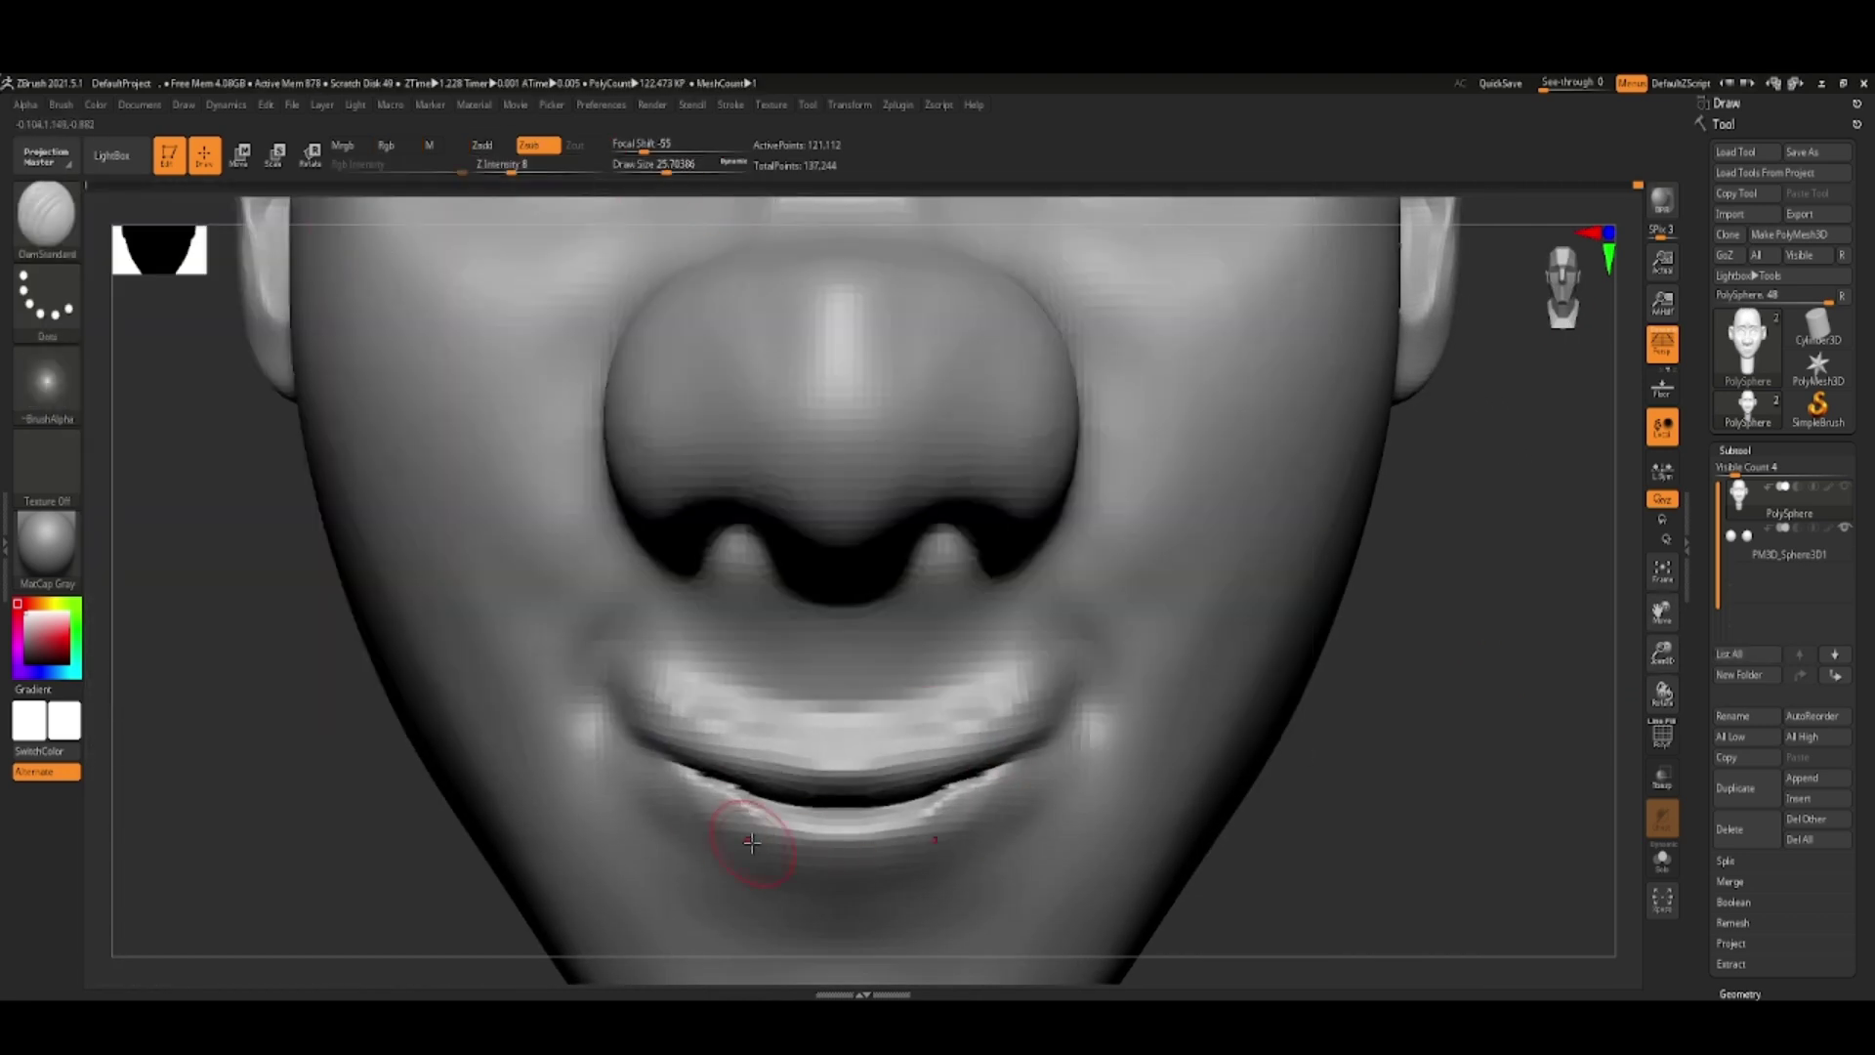
pyautogui.click(1662, 571)
pyautogui.moveTo(1663, 653)
pyautogui.mouseDown()
pyautogui.moveTo(1020, 771)
pyautogui.moveTo(774, 787)
pyautogui.moveTo(1037, 810)
pyautogui.mouseUp()
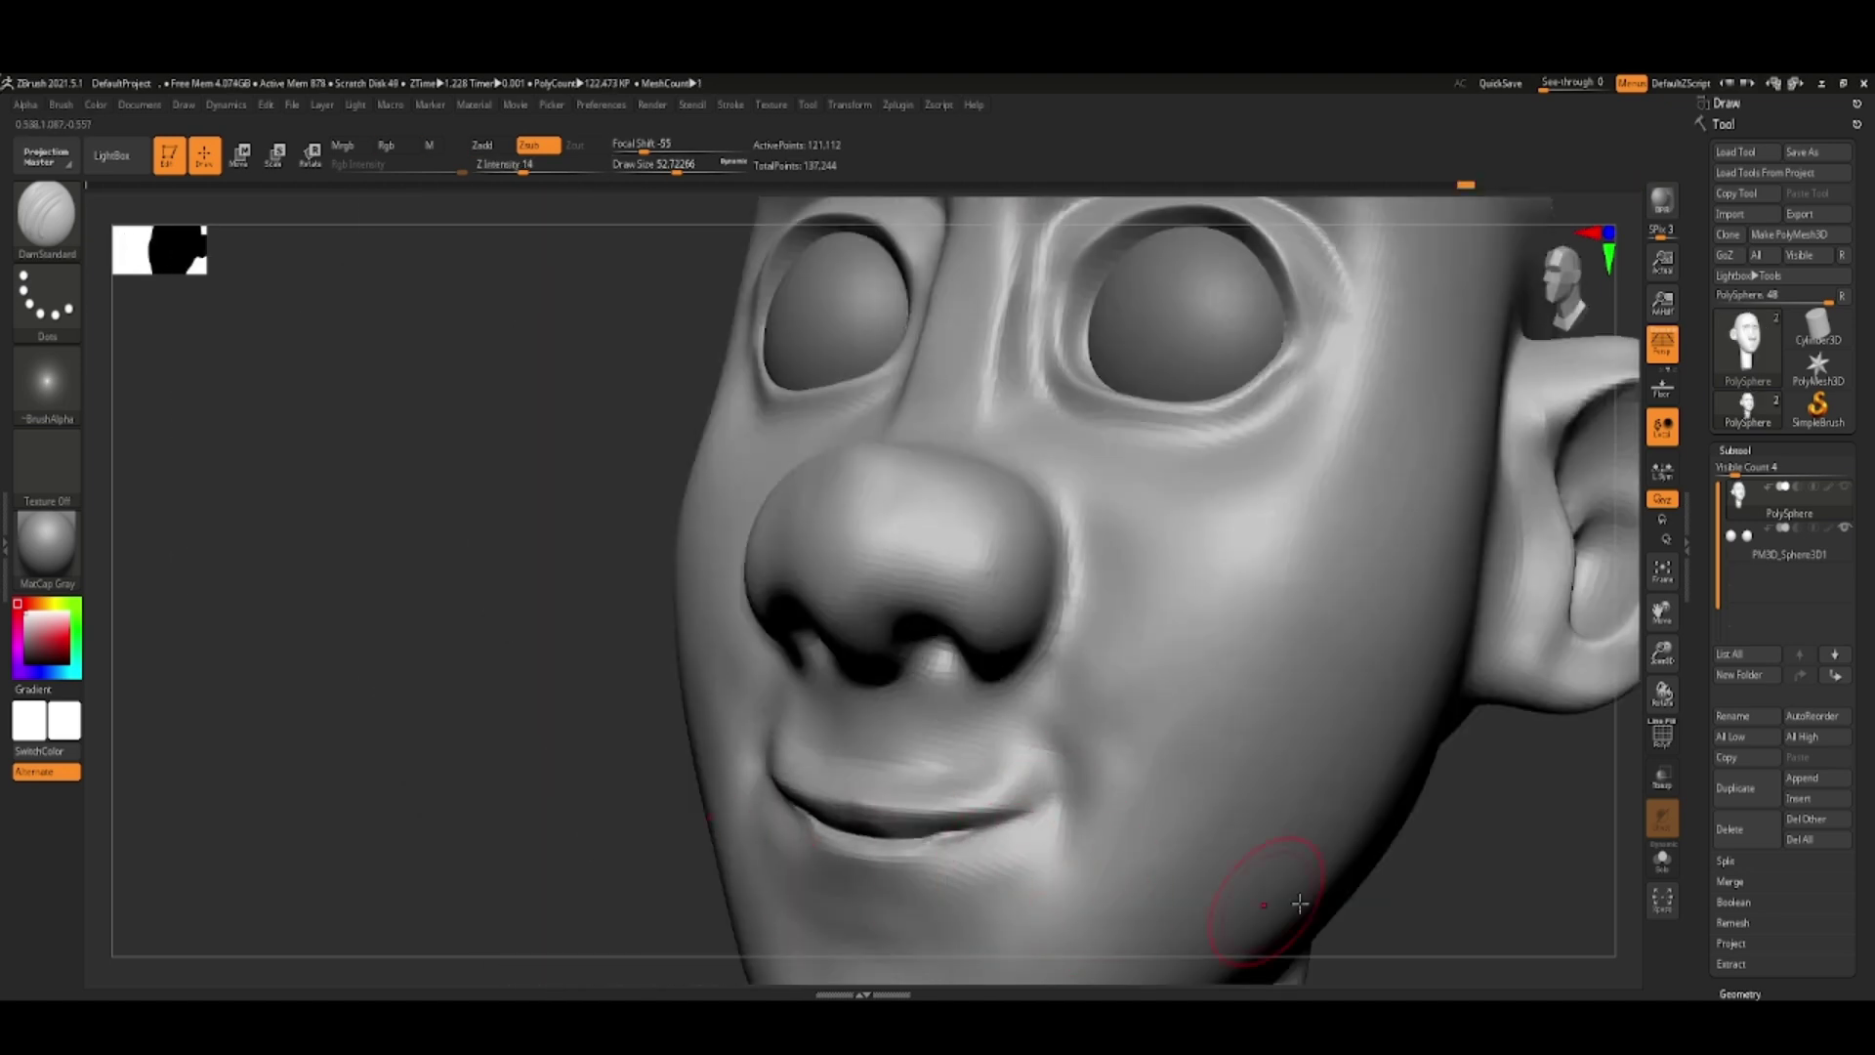
pyautogui.press('f')
pyautogui.moveTo(1662, 652)
pyautogui.mouseDown()
pyautogui.moveTo(1561, 602)
pyautogui.moveTo(869, 574)
pyautogui.mouseUp()
pyautogui.keyDown('shift'); pyautogui.moveTo(1662, 691); pyautogui.dragTo(1641, 683); pyautogui.keyUp('shift')
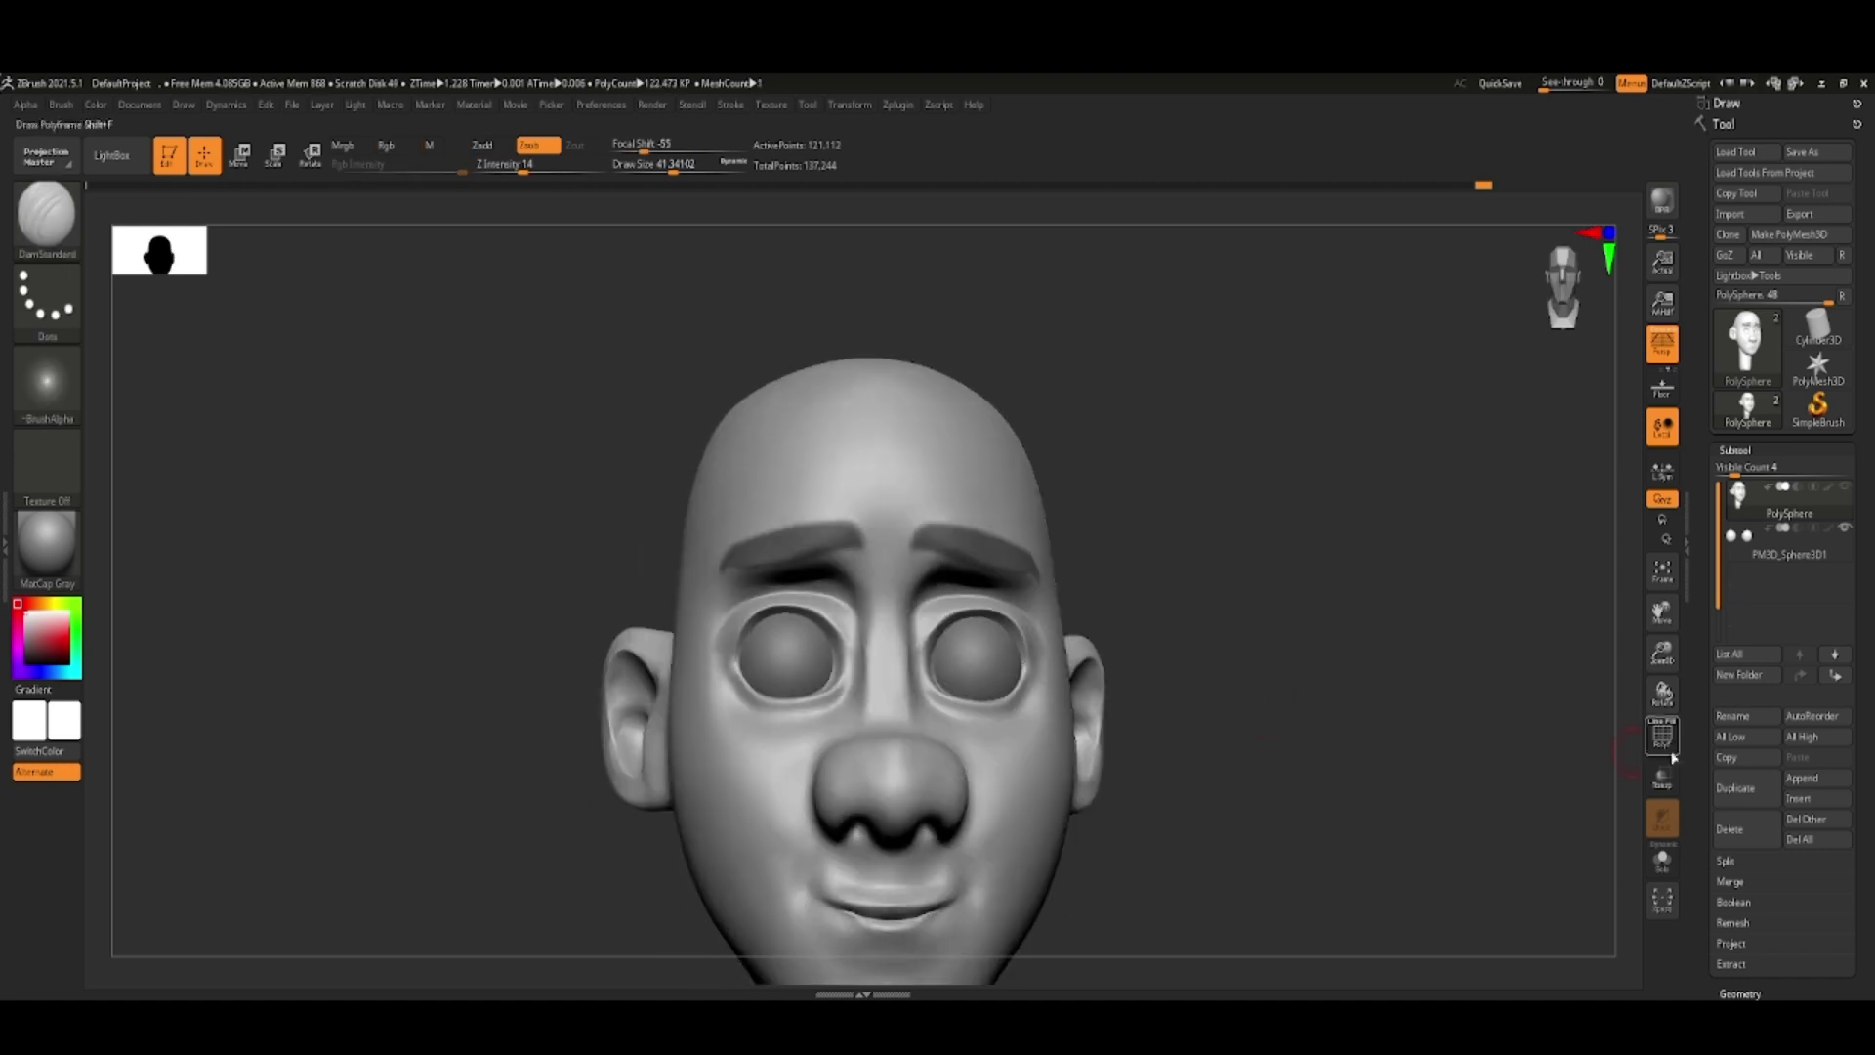
# - Extract the masked eyebrow areas into a new separate subtool
pyautogui.press('f')
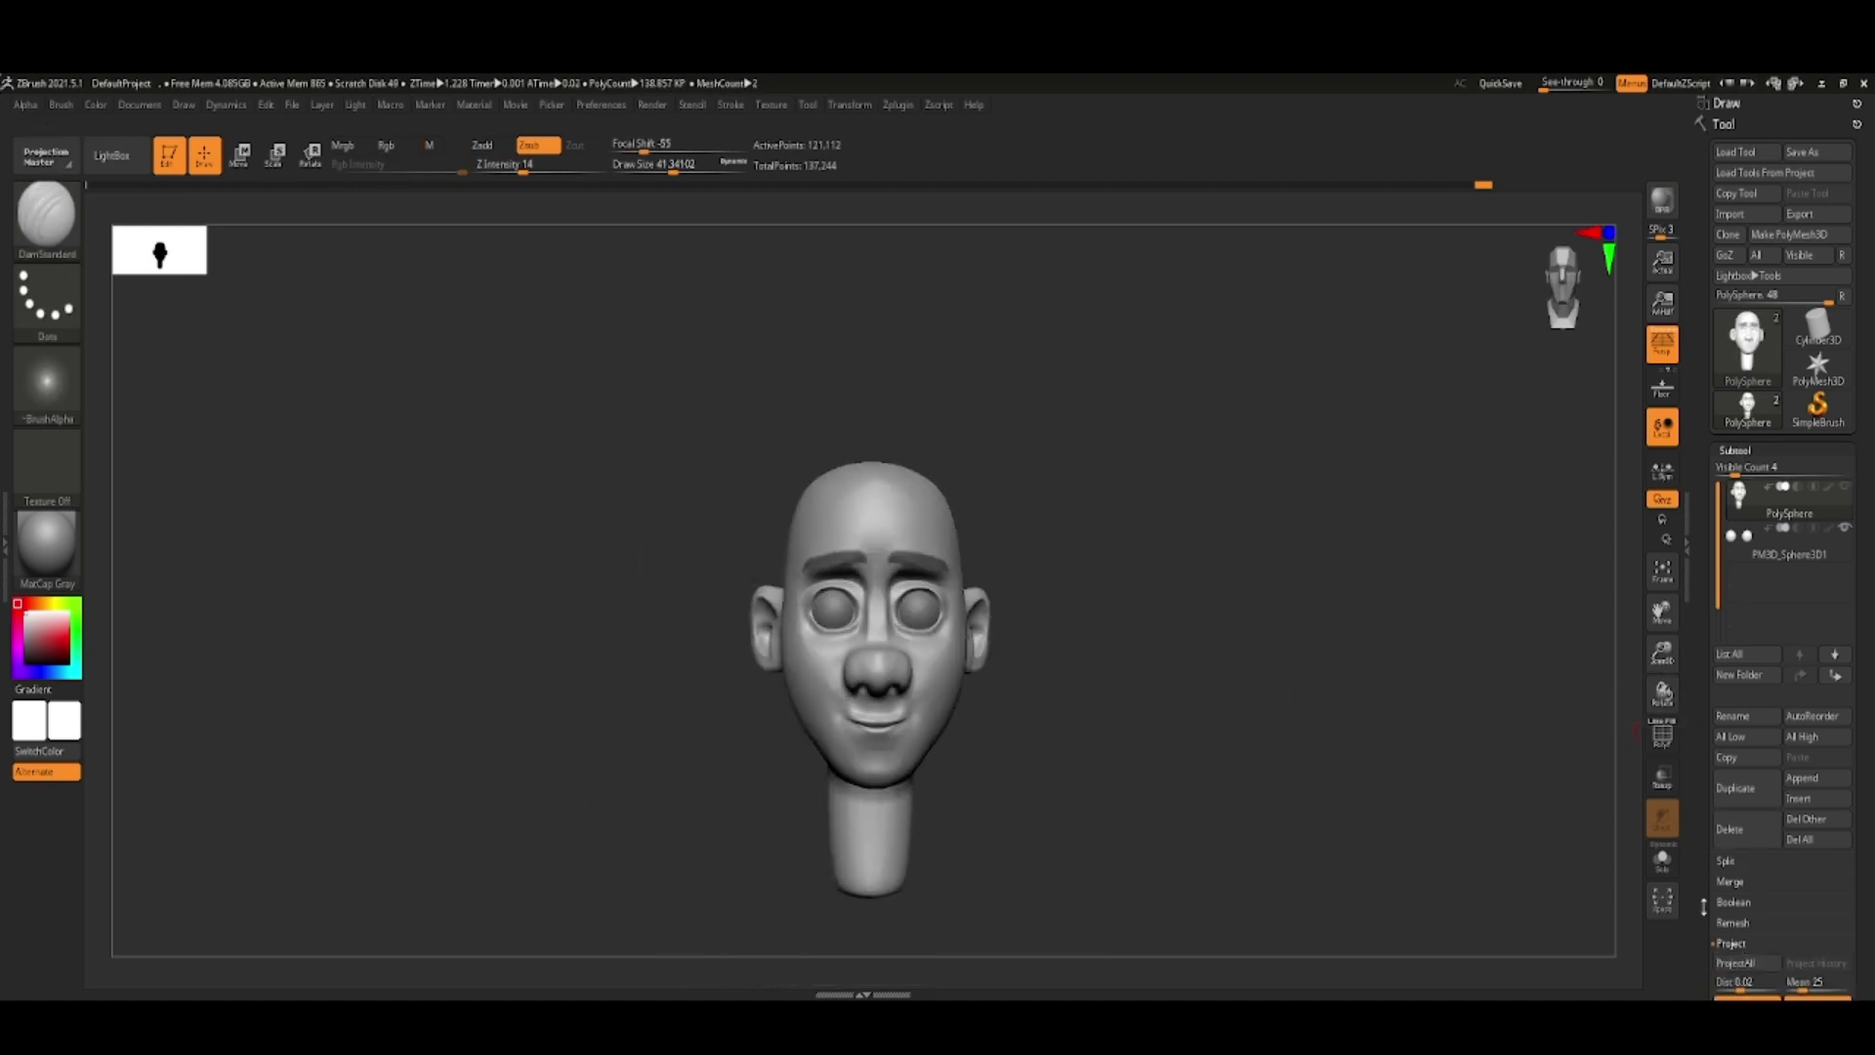
pyautogui.moveTo(1704, 905); pyautogui.dragTo(1747, 617)
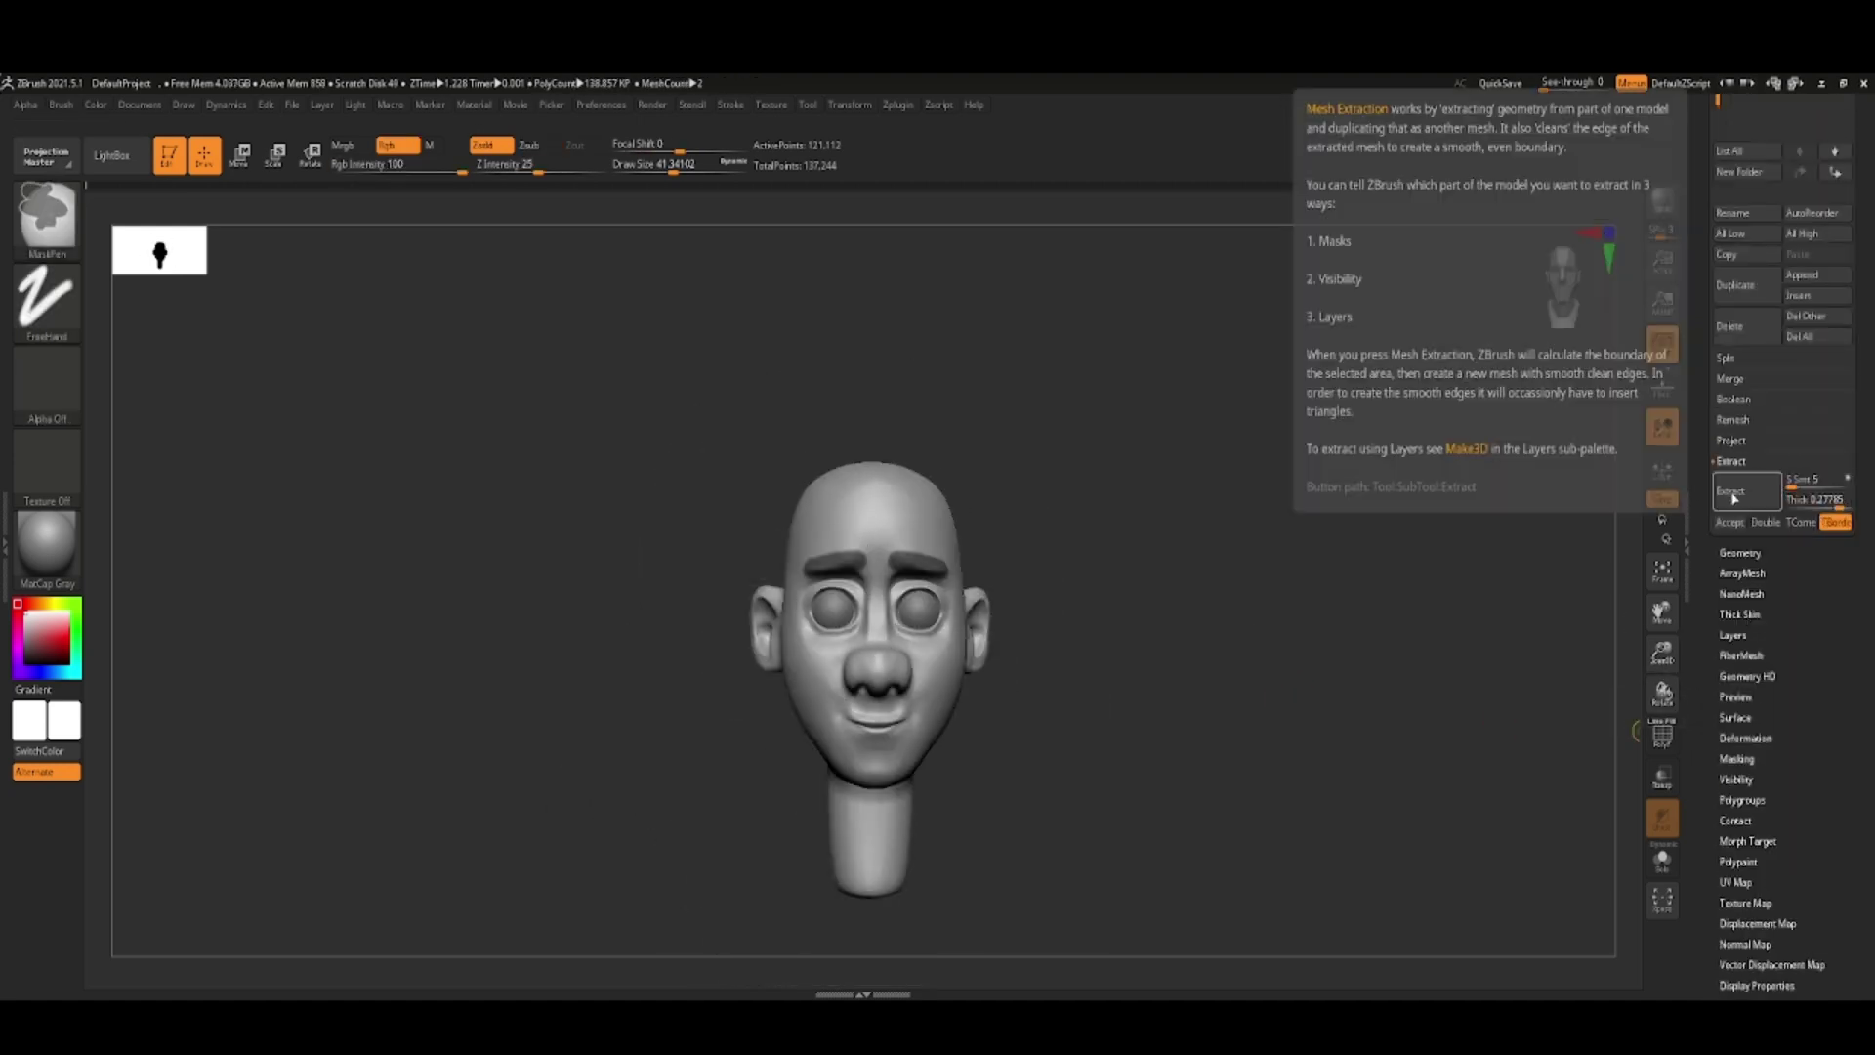
pyautogui.click(1731, 491)
pyautogui.click(1845, 488)
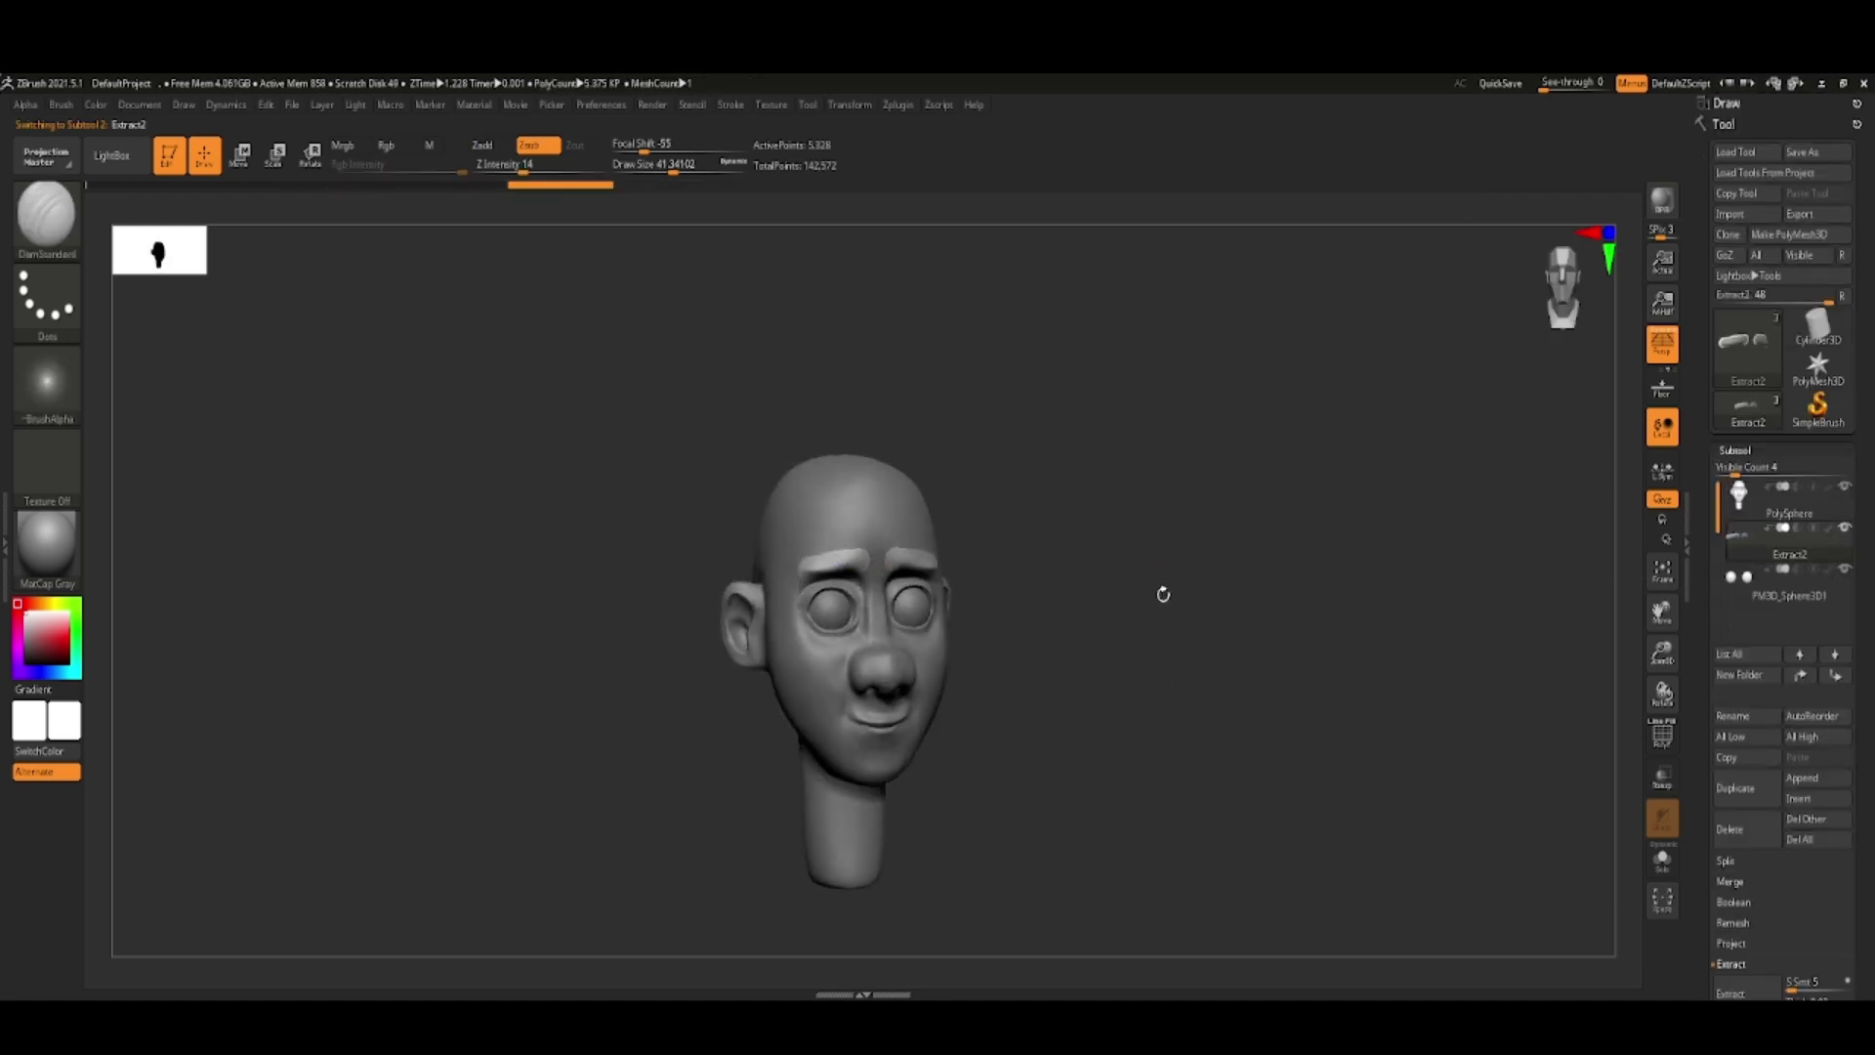
# - Apply Deformation > Smooth to the extracted eyebrow pieces
pyautogui.moveTo(1164, 590); pyautogui.dragTo(1163, 670, button='right')
pyautogui.press('space')
pyautogui.moveTo(1022, 499); pyautogui.dragTo(1036, 500)
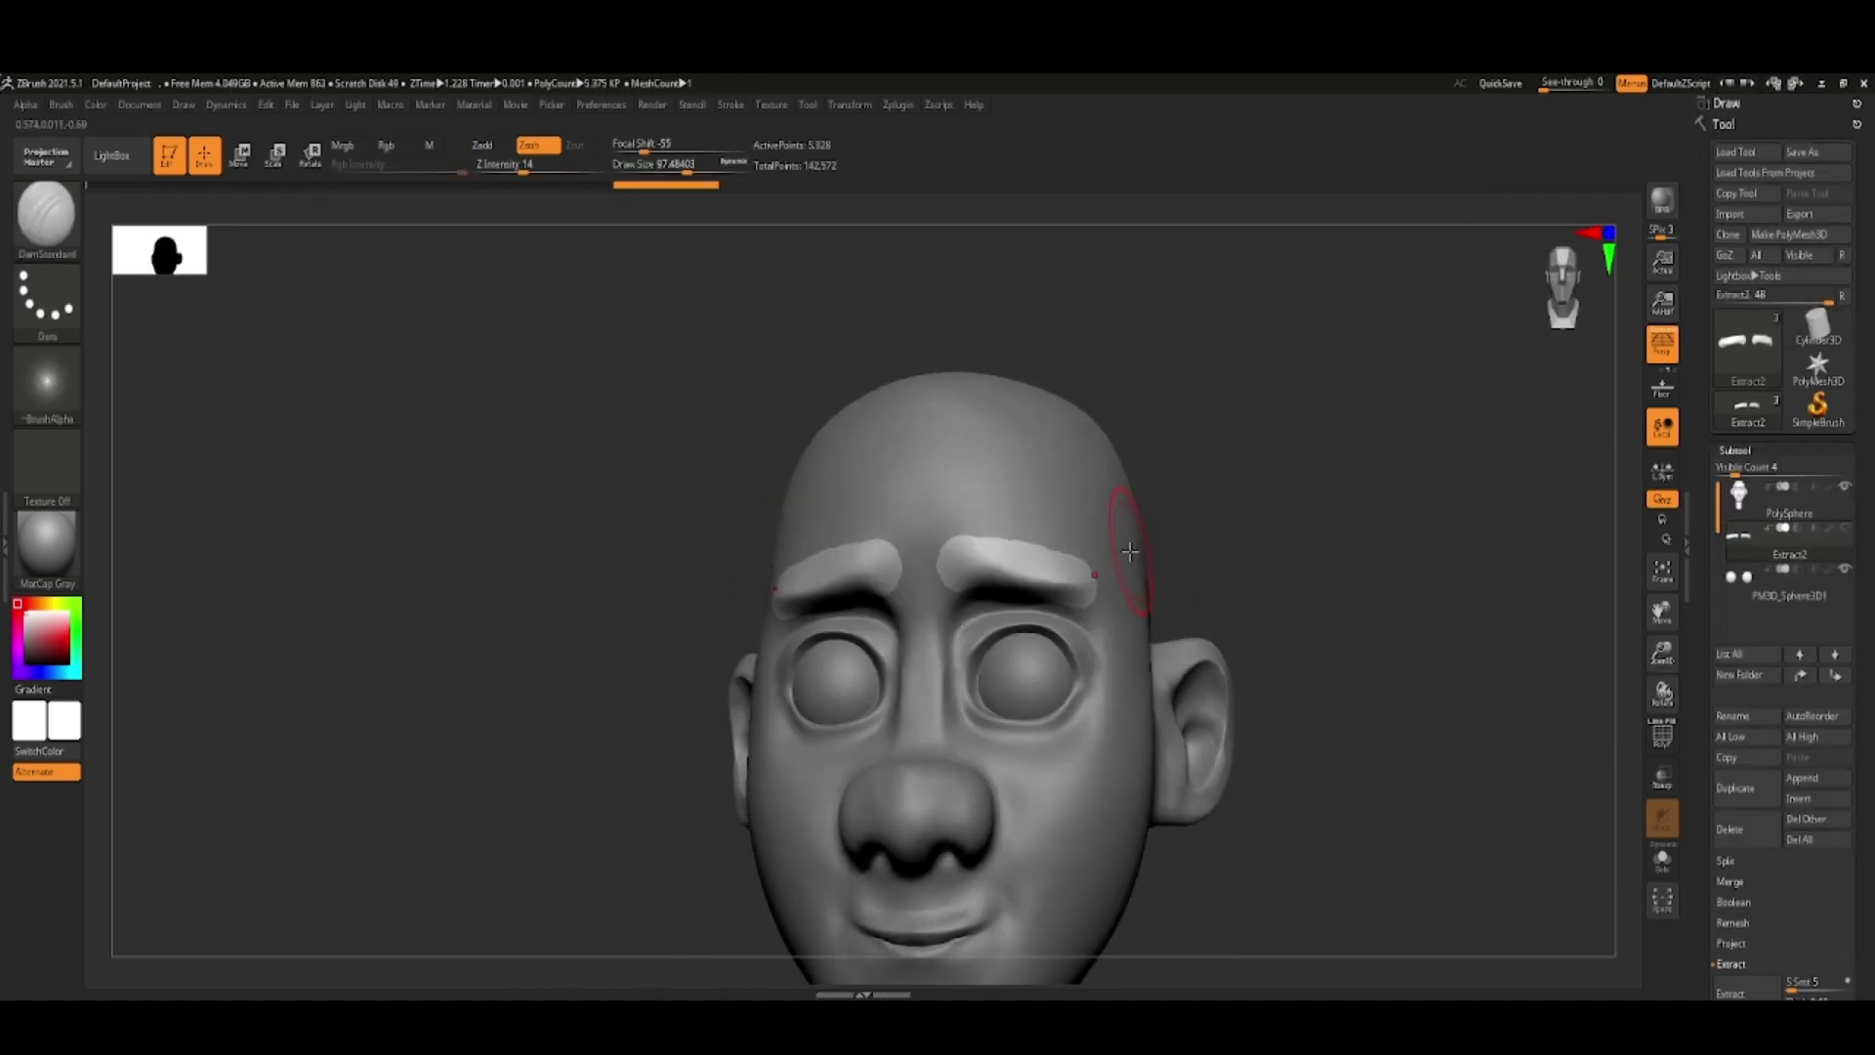
pyautogui.click(1810, 714)
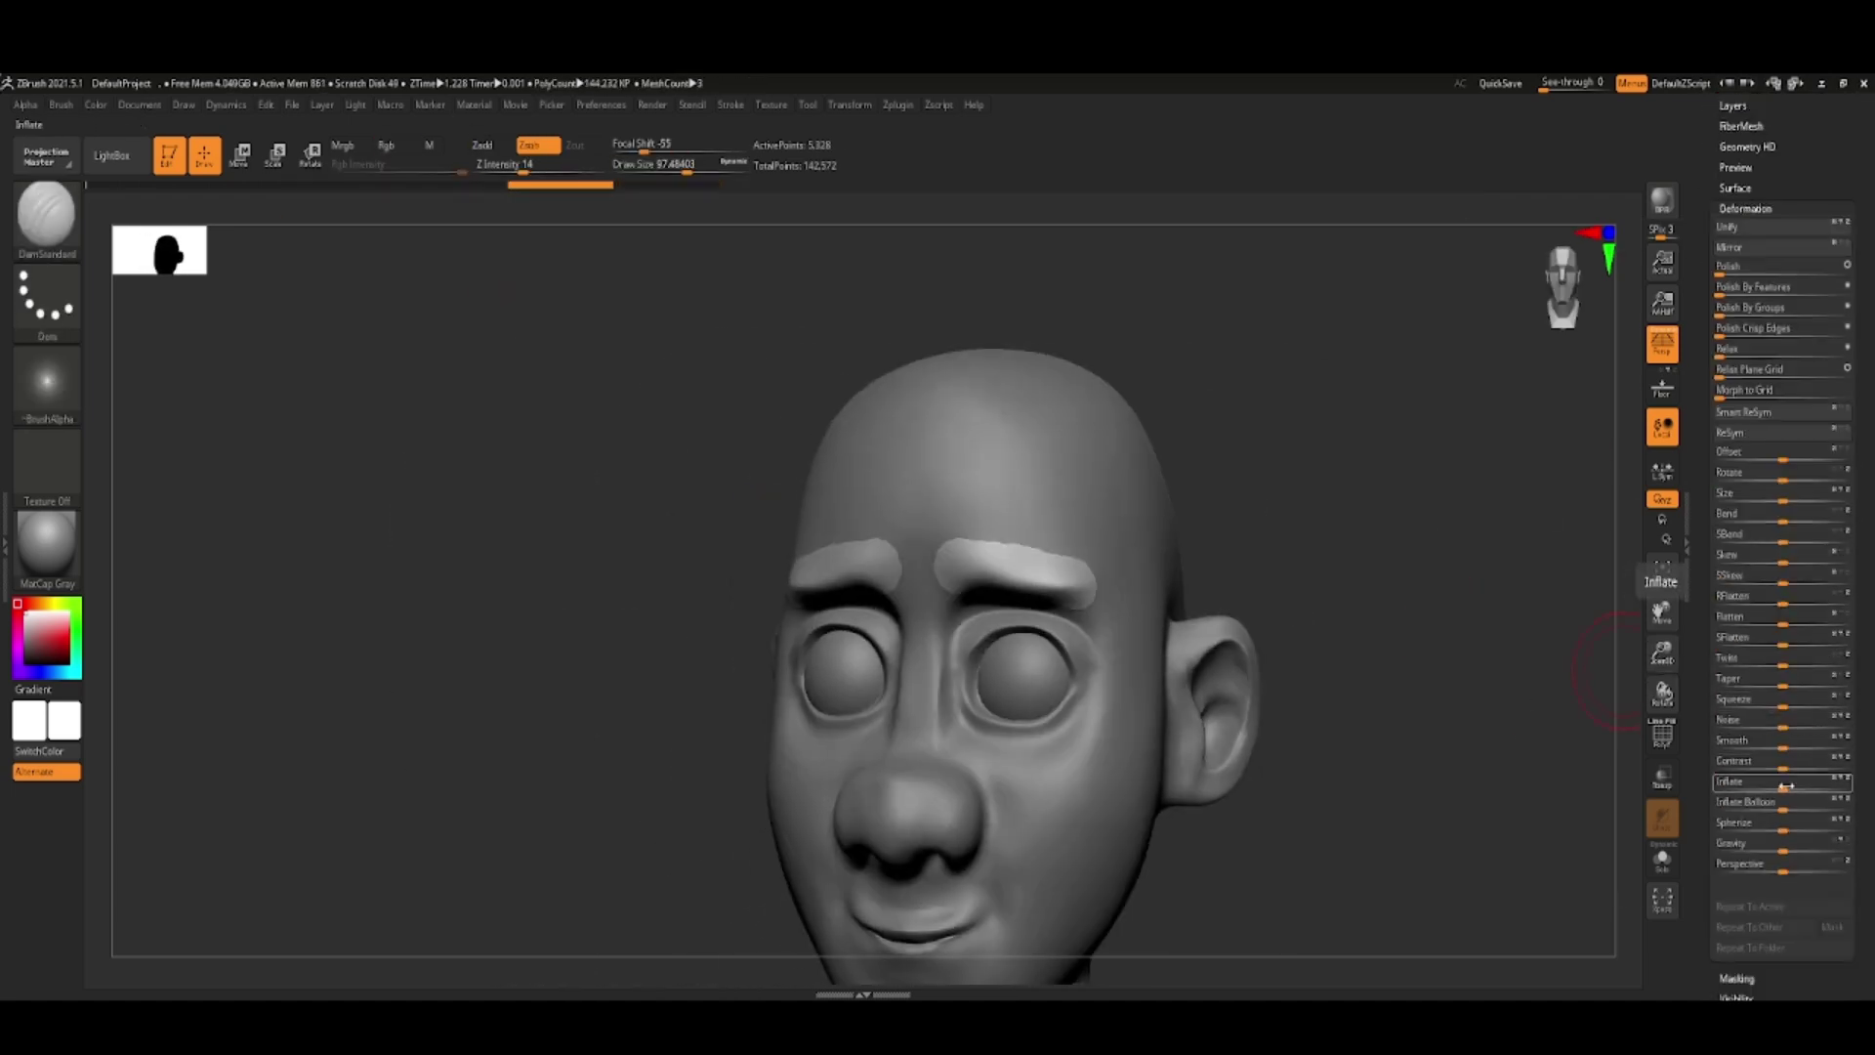
pyautogui.moveTo(1866, 759); pyautogui.dragTo(1861, 760)
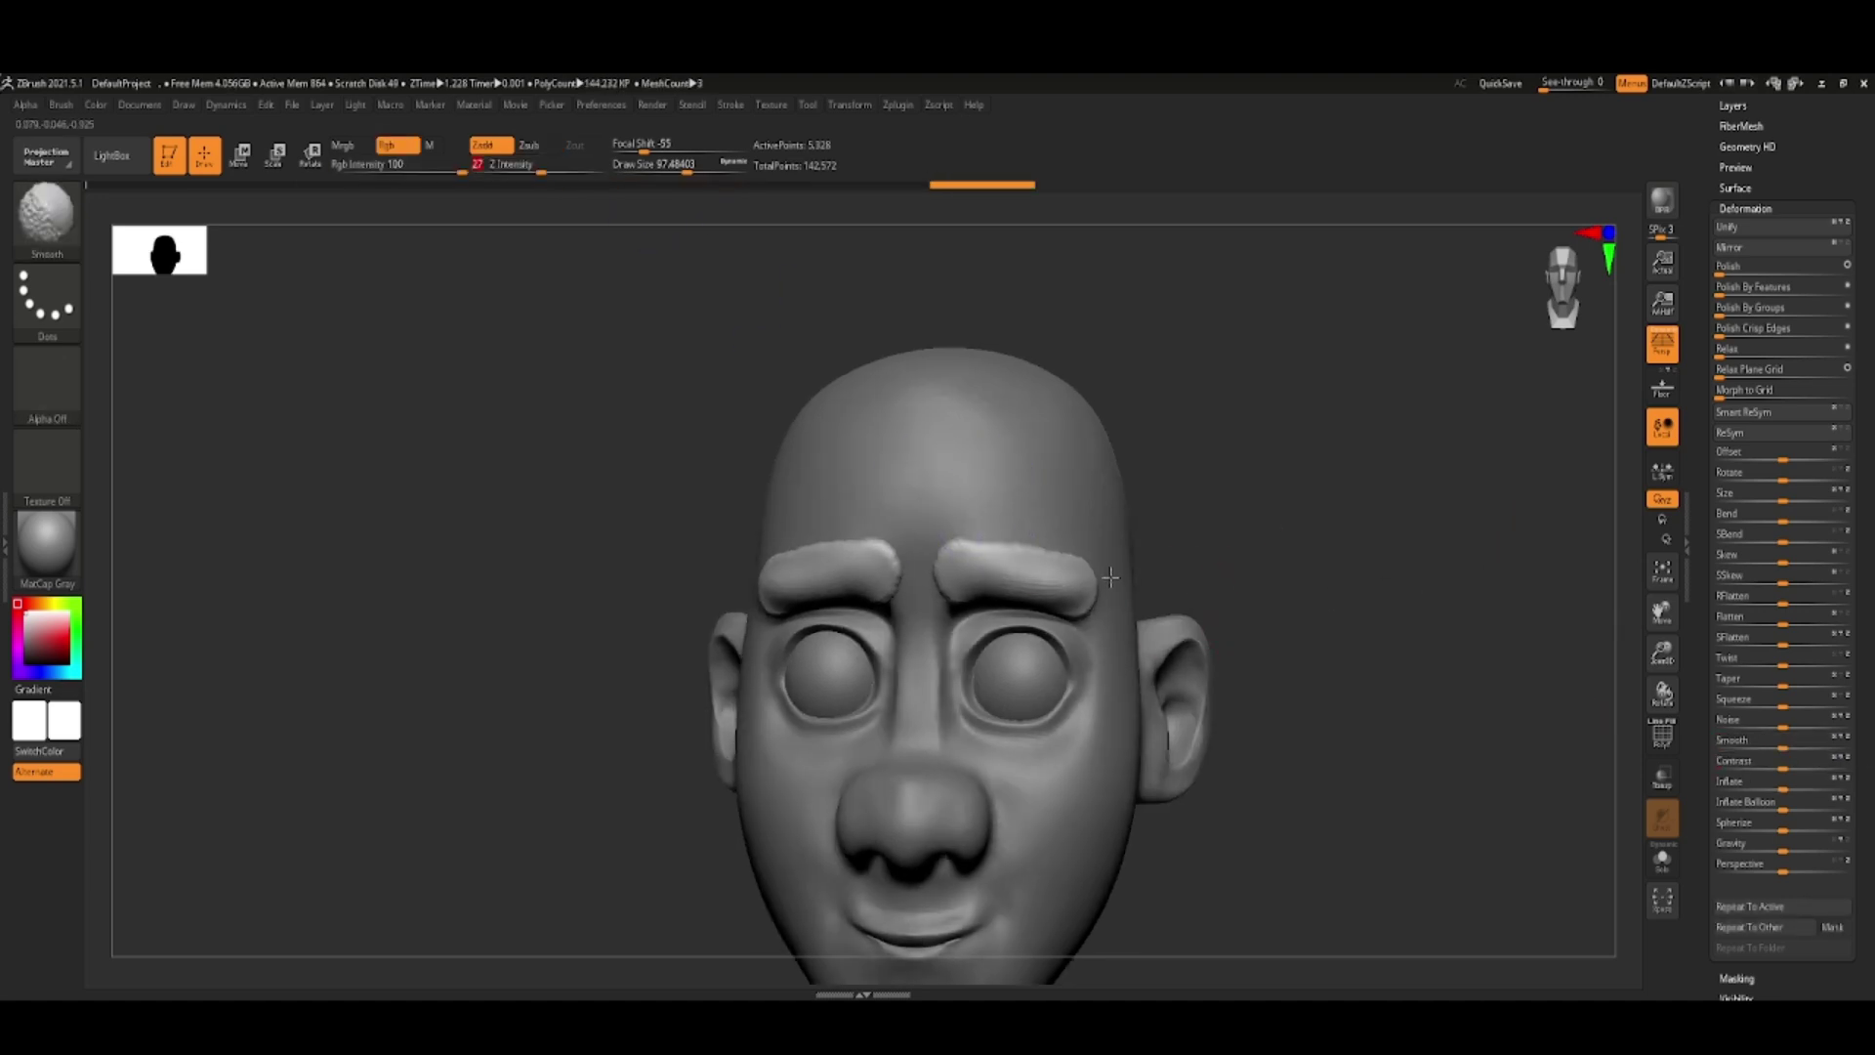
# - Pull the eyebrows into thick, rounded shapes with the Move brush
pyautogui.press('b')
pyautogui.press('m')
pyautogui.press('v')
pyautogui.moveTo(1111, 578); pyautogui.dragTo(1092, 568, button='right')
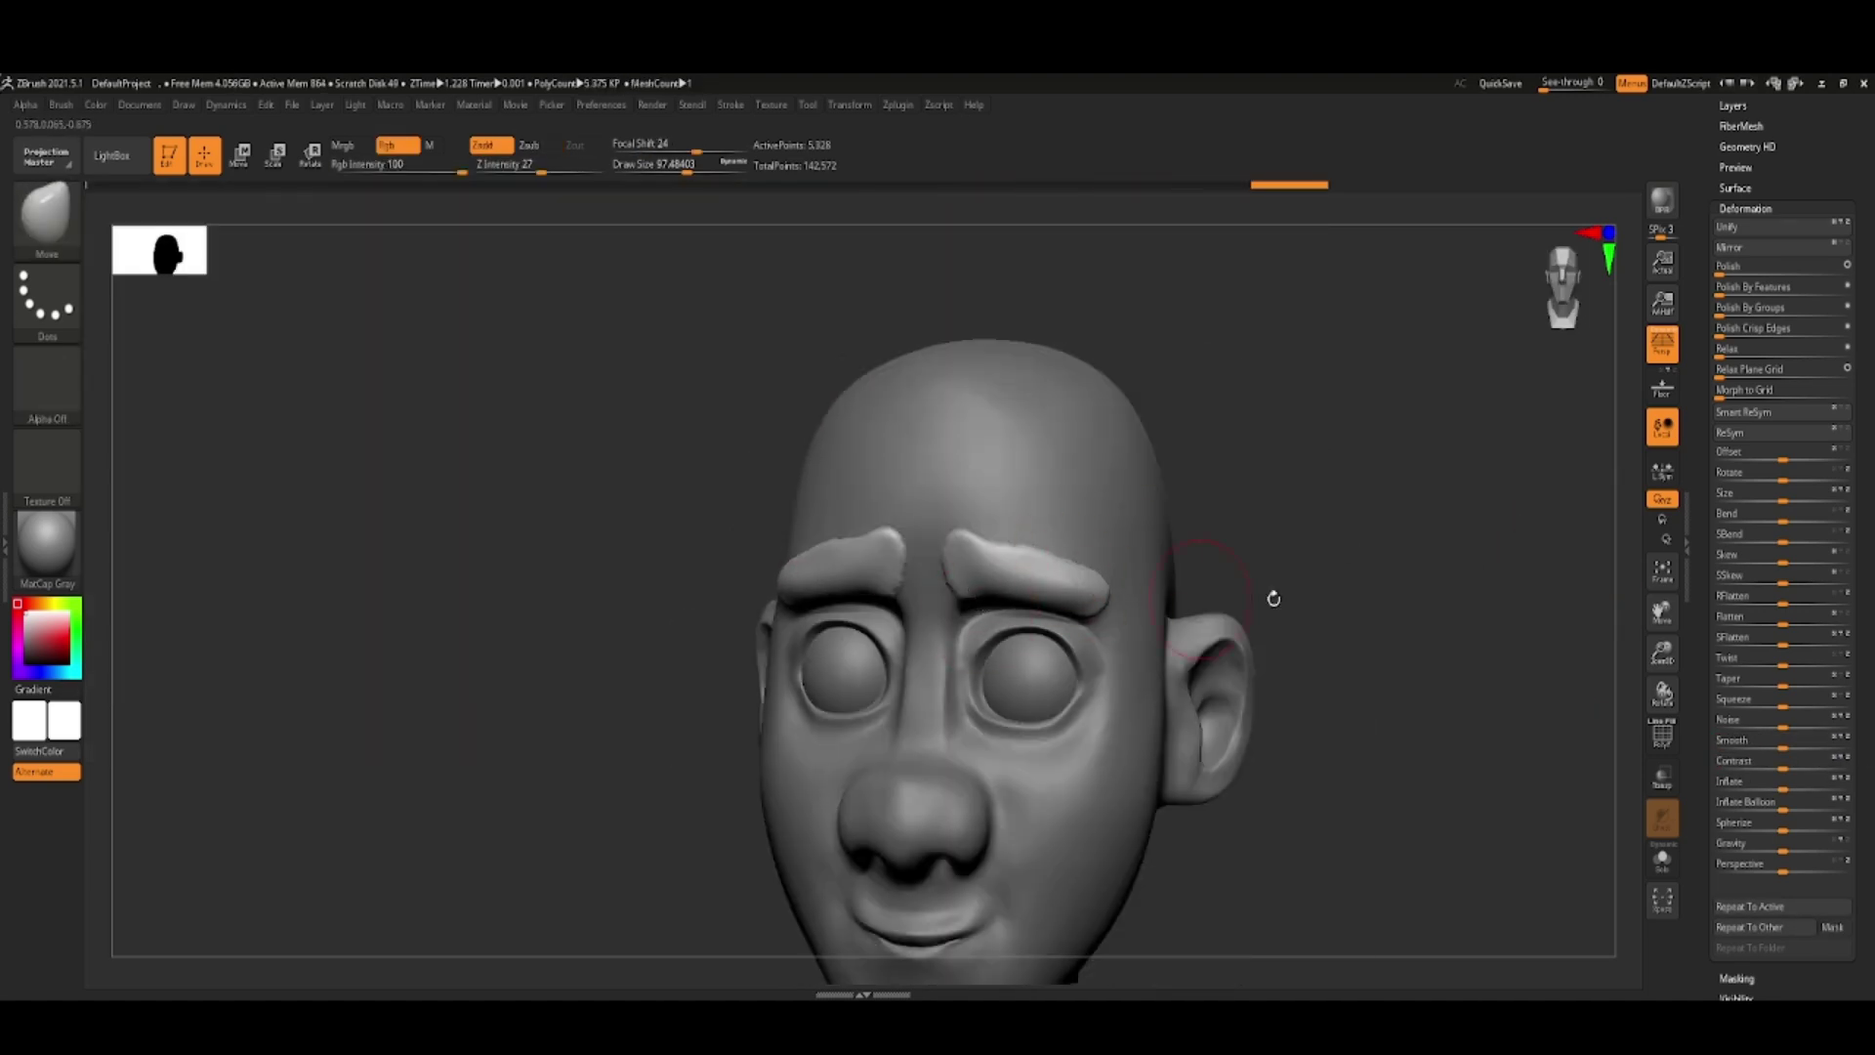
pyautogui.press('b')
pyautogui.press('d')
pyautogui.press('s')
pyautogui.keyDown('alt'); pyautogui.moveTo(1550, 482); pyautogui.dragTo(1488, 411, button='right'); pyautogui.keyUp('alt')
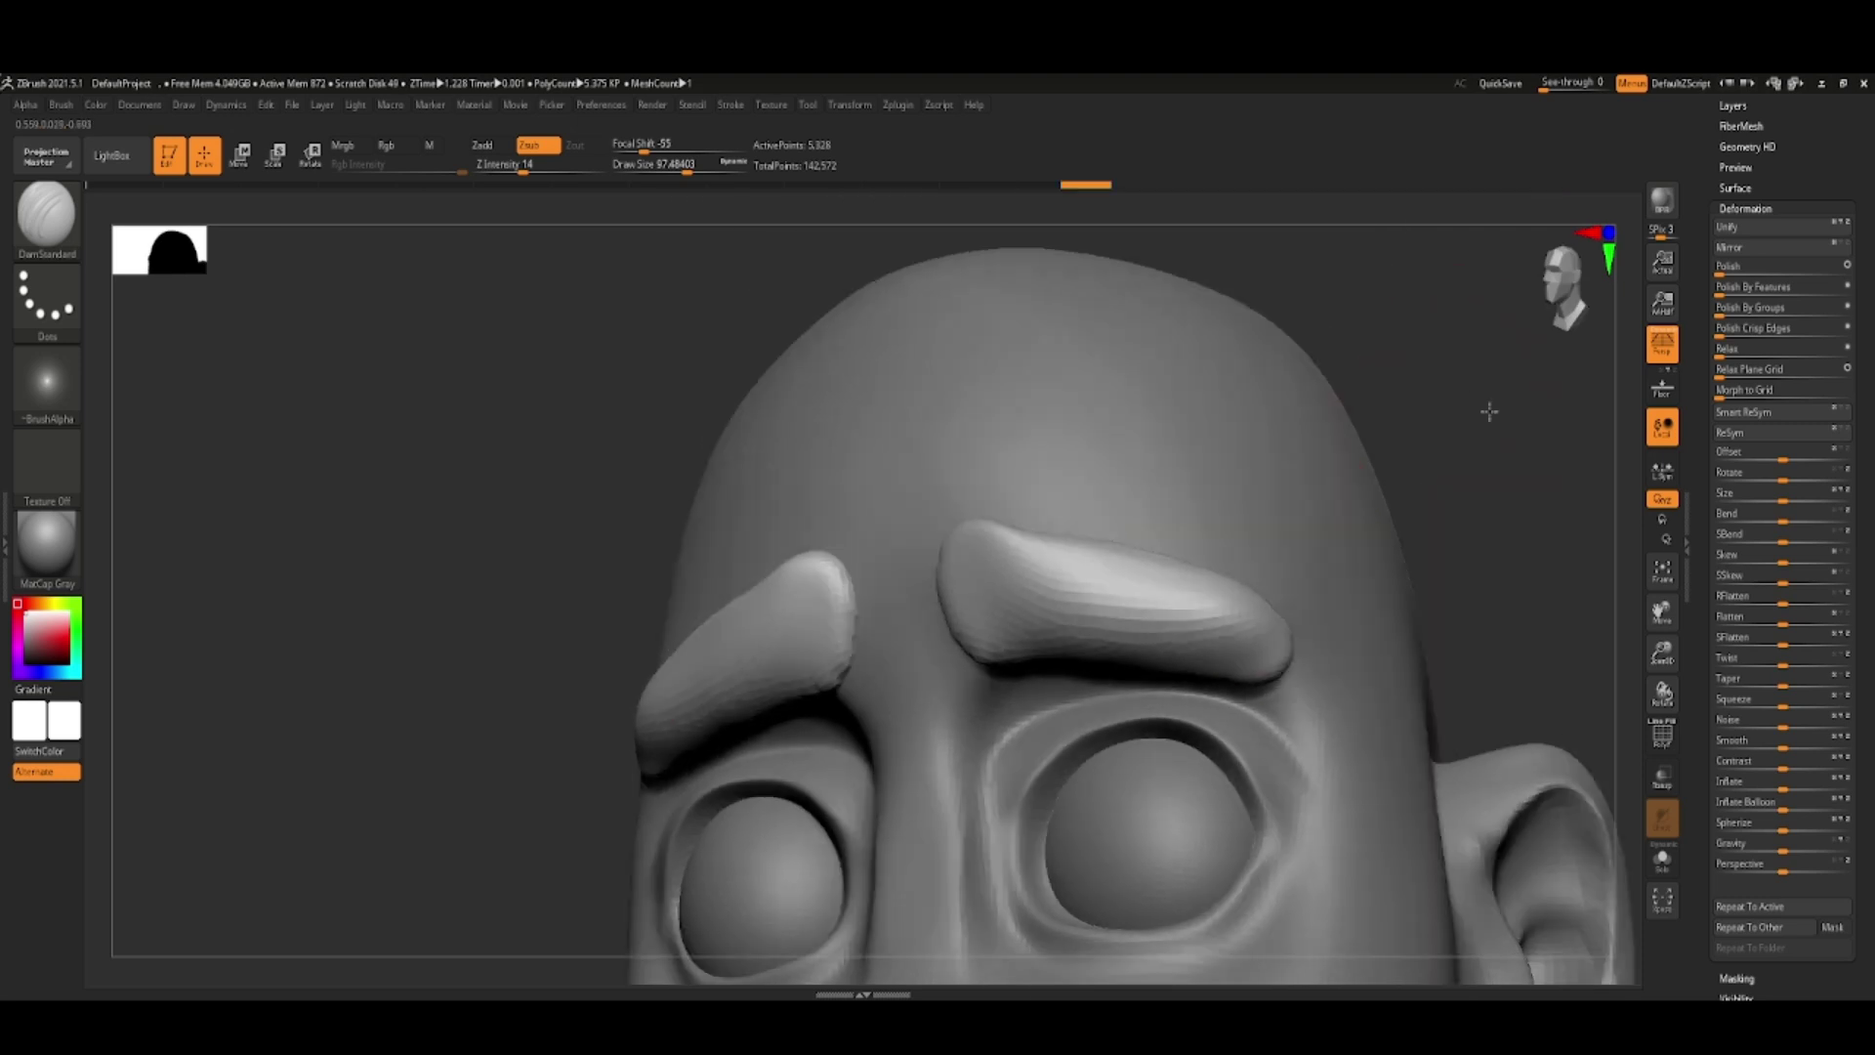
pyautogui.moveTo(1490, 411); pyautogui.dragTo(674, 381)
# - DynaMesh the Extract2 eyebrow subtool at resolution 182
pyautogui.click(1740, 470)
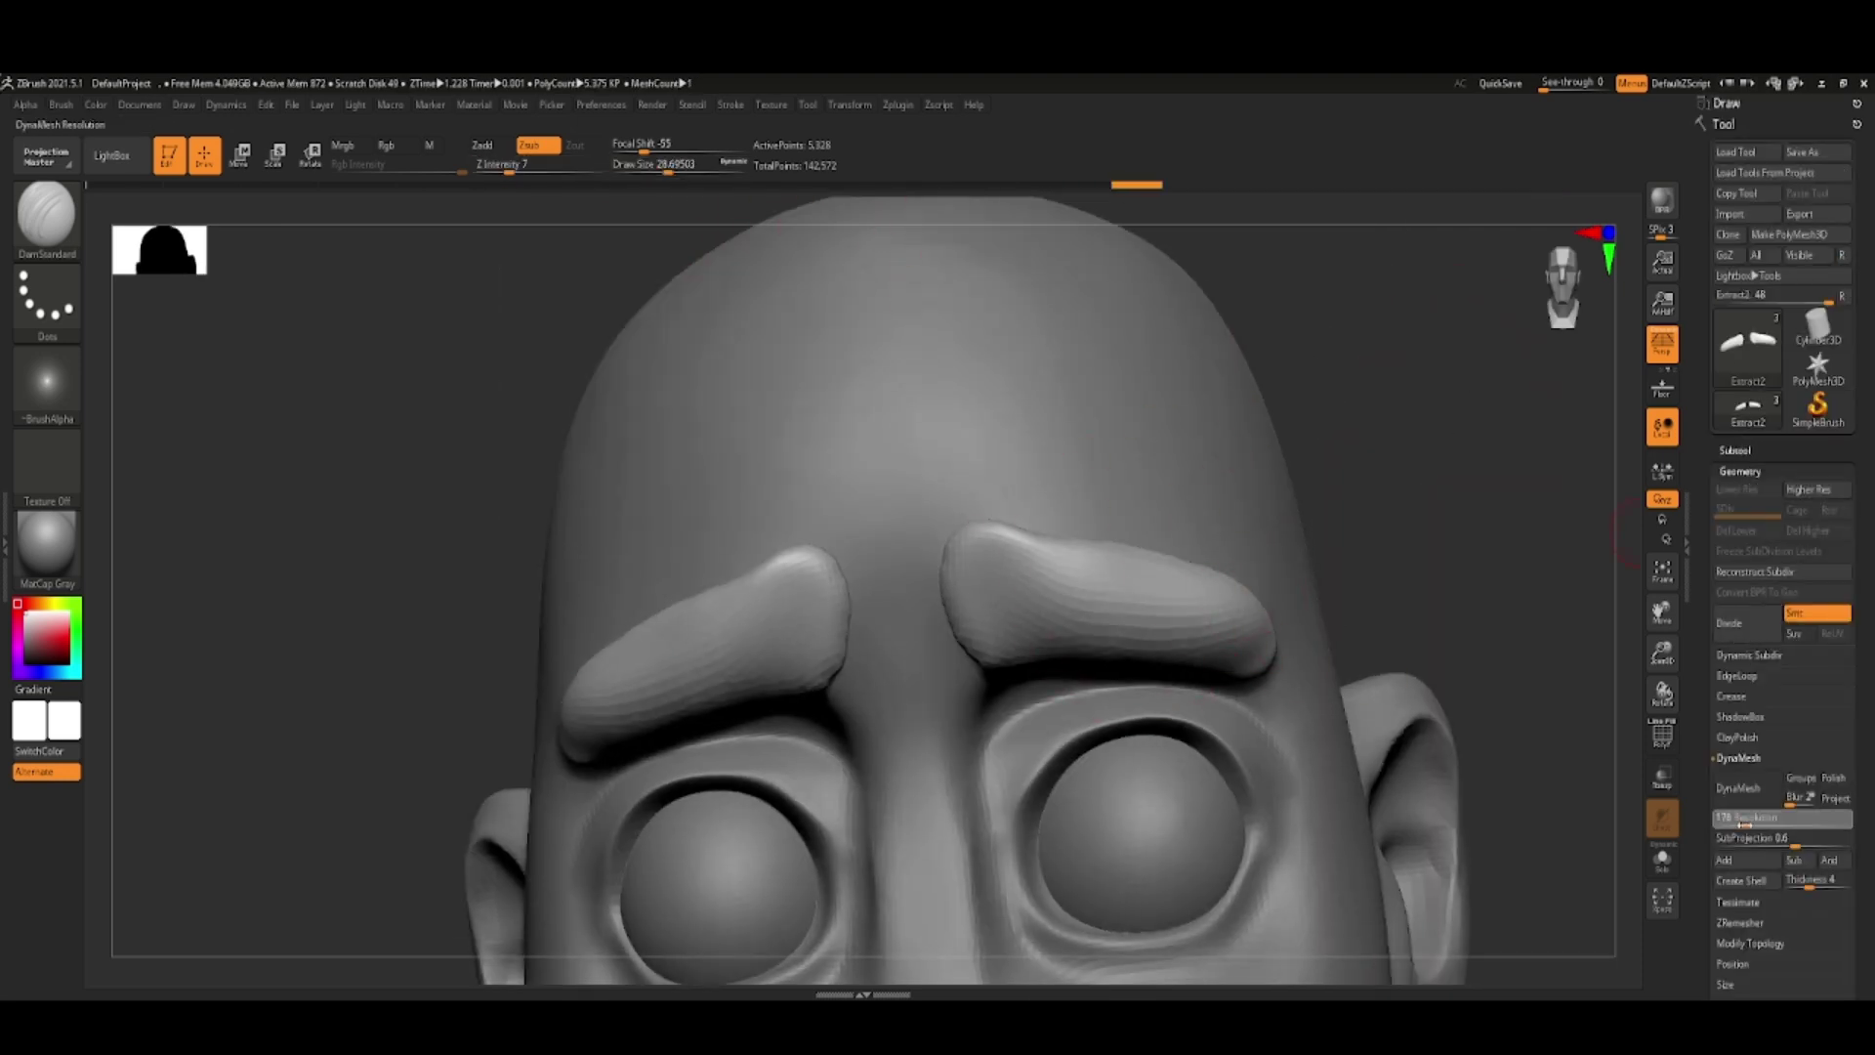
pyautogui.moveTo(1456, 462); pyautogui.dragTo(1307, 662)
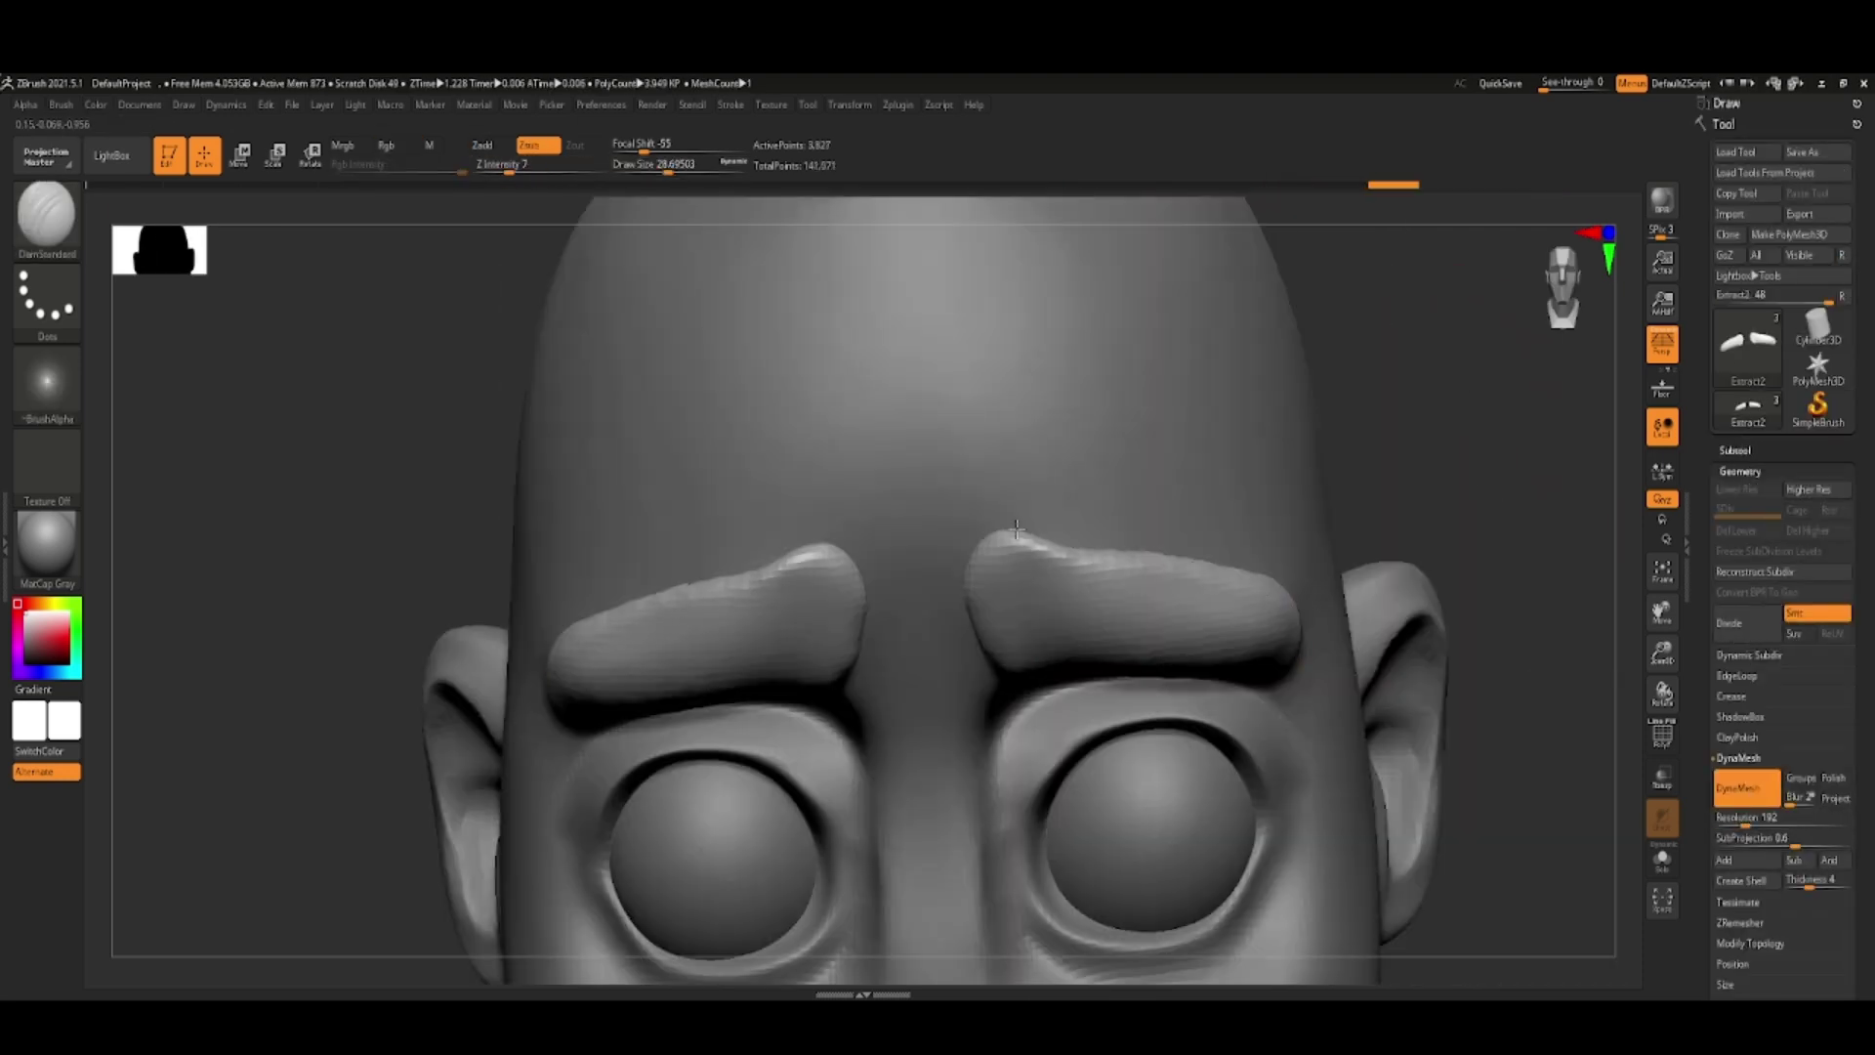
pyautogui.press('space')
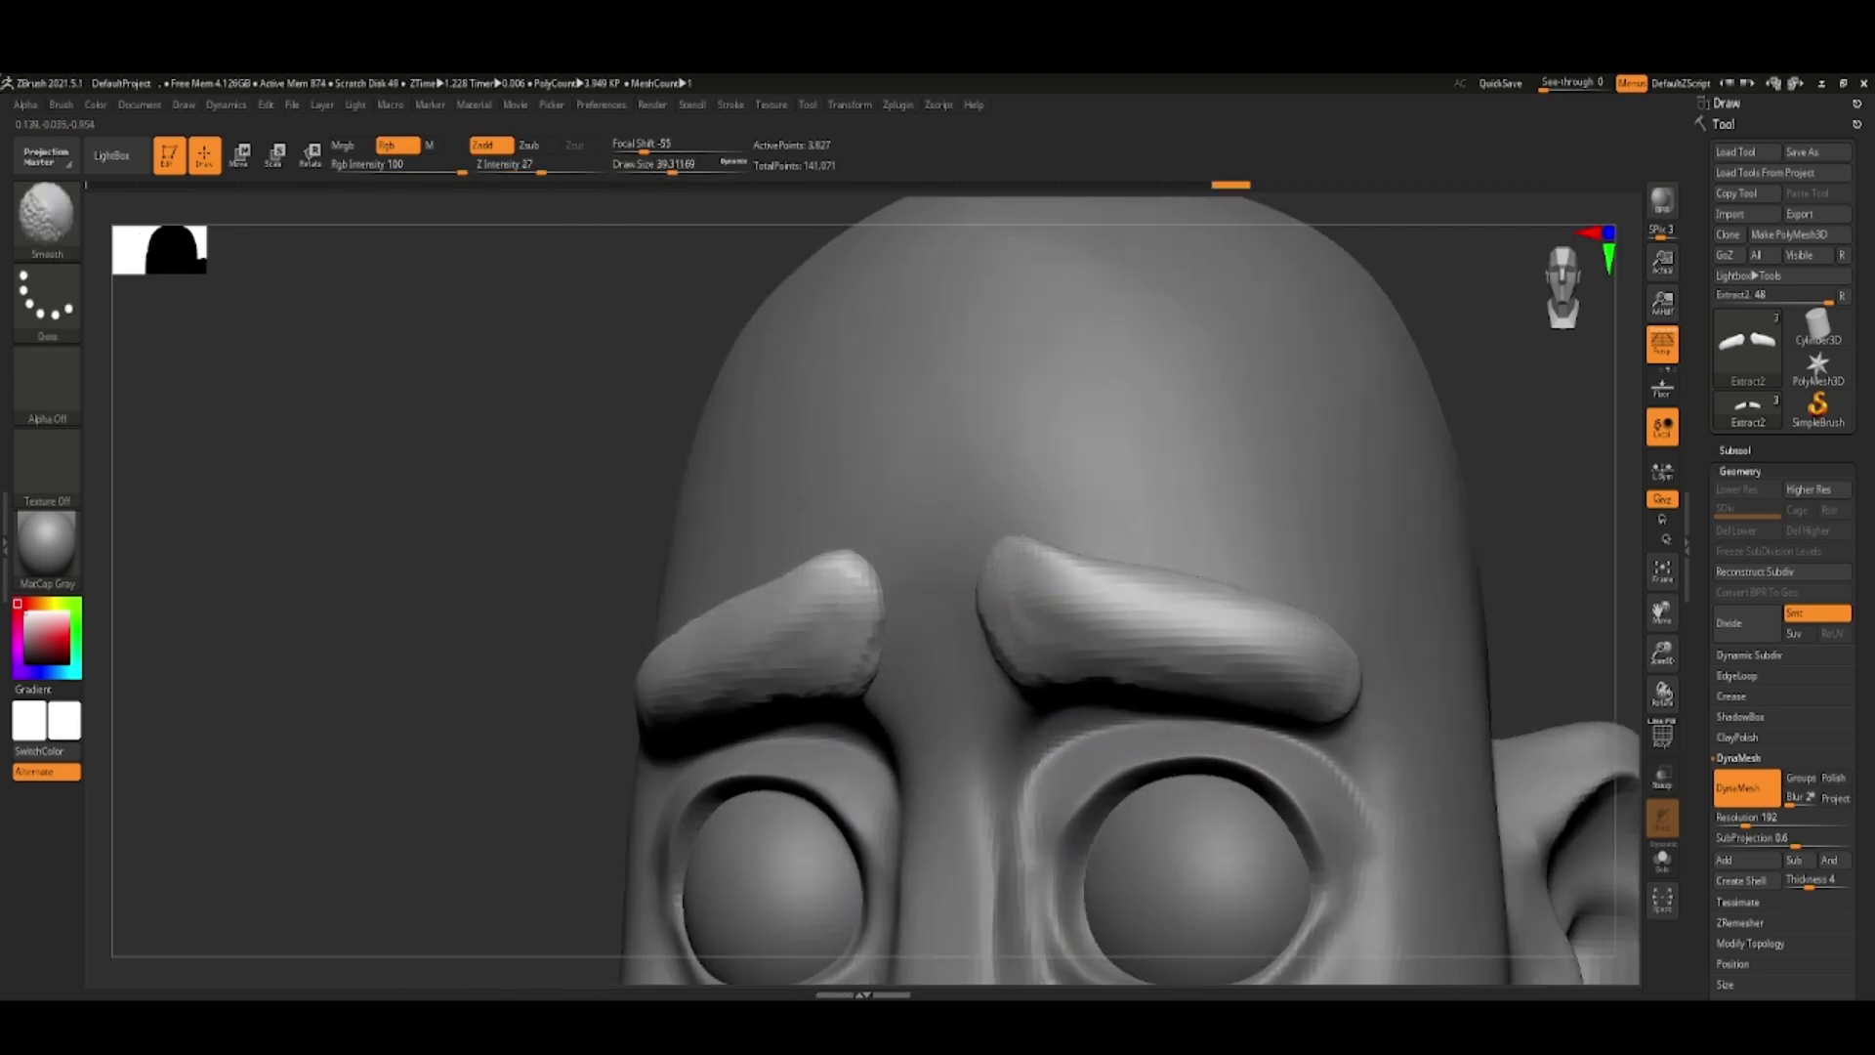
pyautogui.moveTo(1368, 488)
pyautogui.keyDown('alt'); pyautogui.mouseDown()
pyautogui.moveTo(1416, 547)
pyautogui.moveTo(1478, 510)
pyautogui.moveTo(942, 586)
pyautogui.moveTo(836, 648)
pyautogui.moveTo(766, 777)
pyautogui.moveTo(1181, 766)
pyautogui.moveTo(892, 778)
pyautogui.moveTo(1352, 710)
pyautogui.moveTo(628, 795)
pyautogui.mouseUp(); pyautogui.keyUp('alt')
# - Carve the brow edges with DamStandard, checking from top-front and low views
pyautogui.press('space')
pyautogui.press('b')
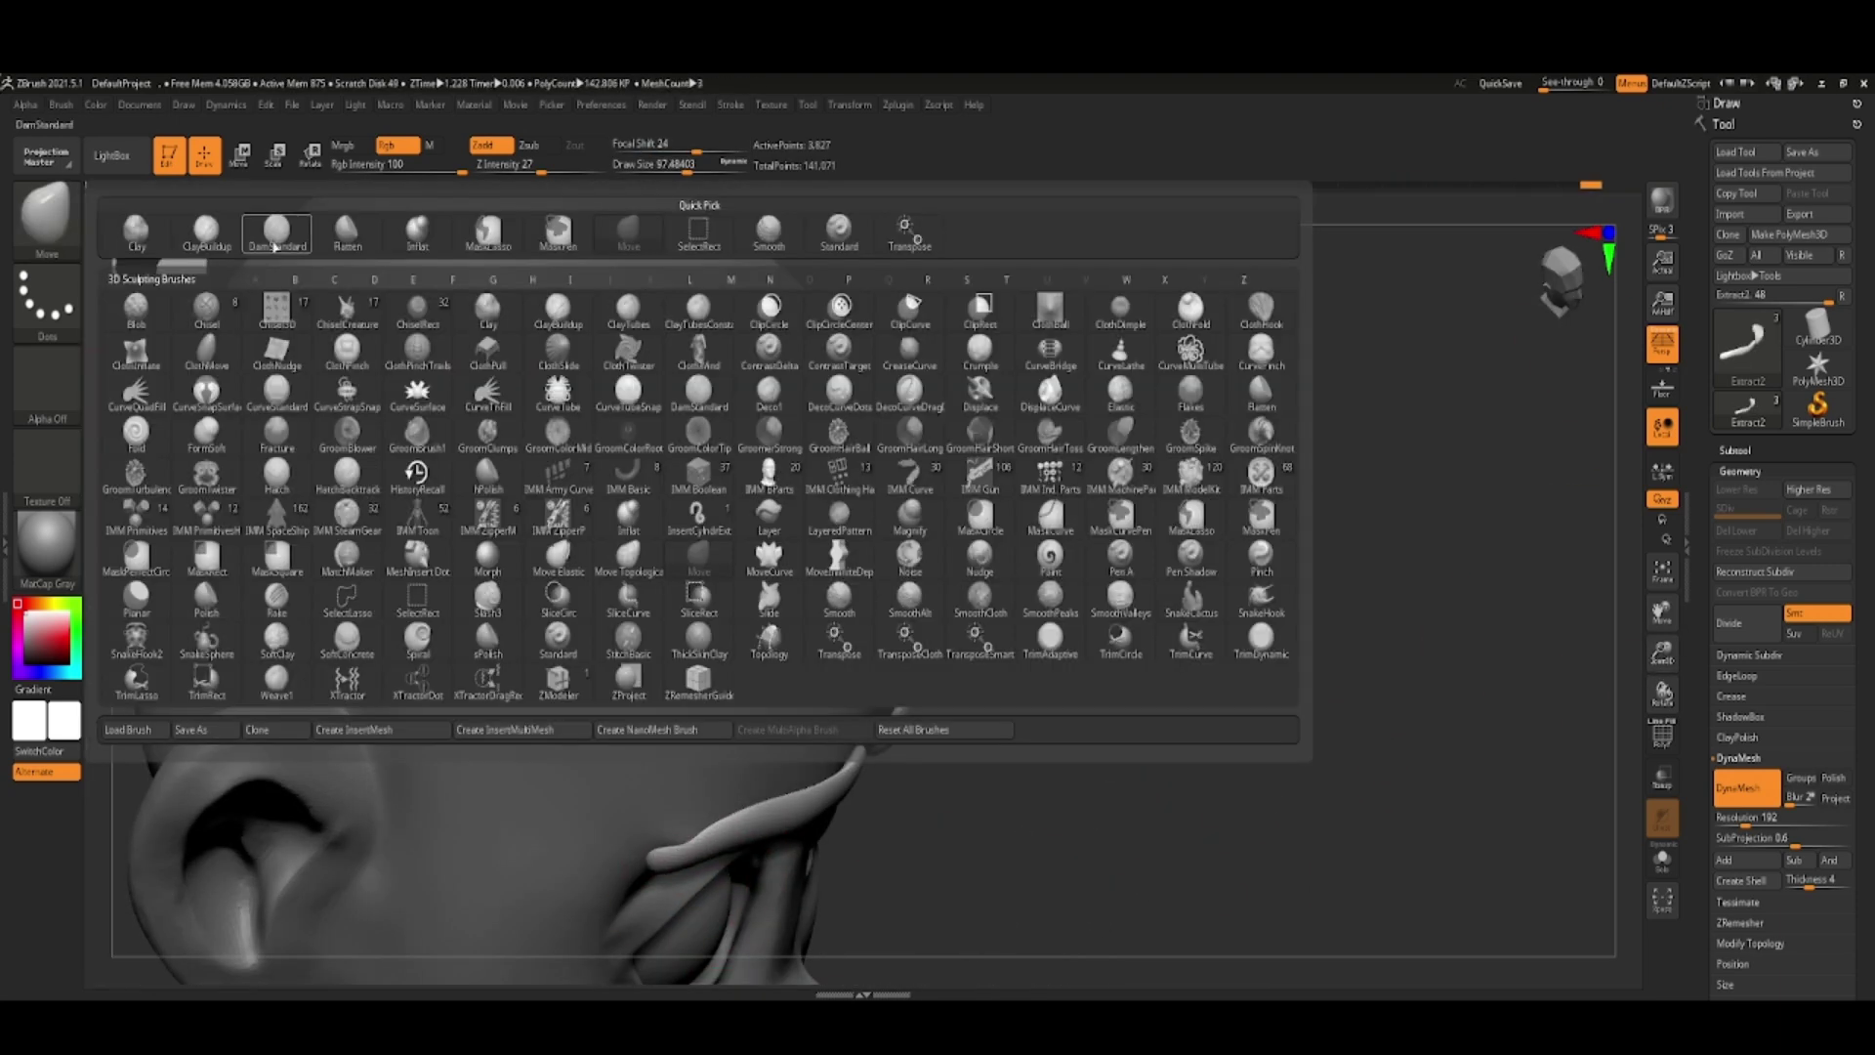
pyautogui.press('d')
pyautogui.press('s')
pyautogui.keyDown('alt'); pyautogui.click(745, 830); pyautogui.keyUp('alt')
pyautogui.moveTo(744, 830)
pyautogui.mouseDown()
pyautogui.moveTo(1181, 817)
pyautogui.moveTo(726, 765)
pyautogui.moveTo(1348, 783)
pyautogui.mouseUp()
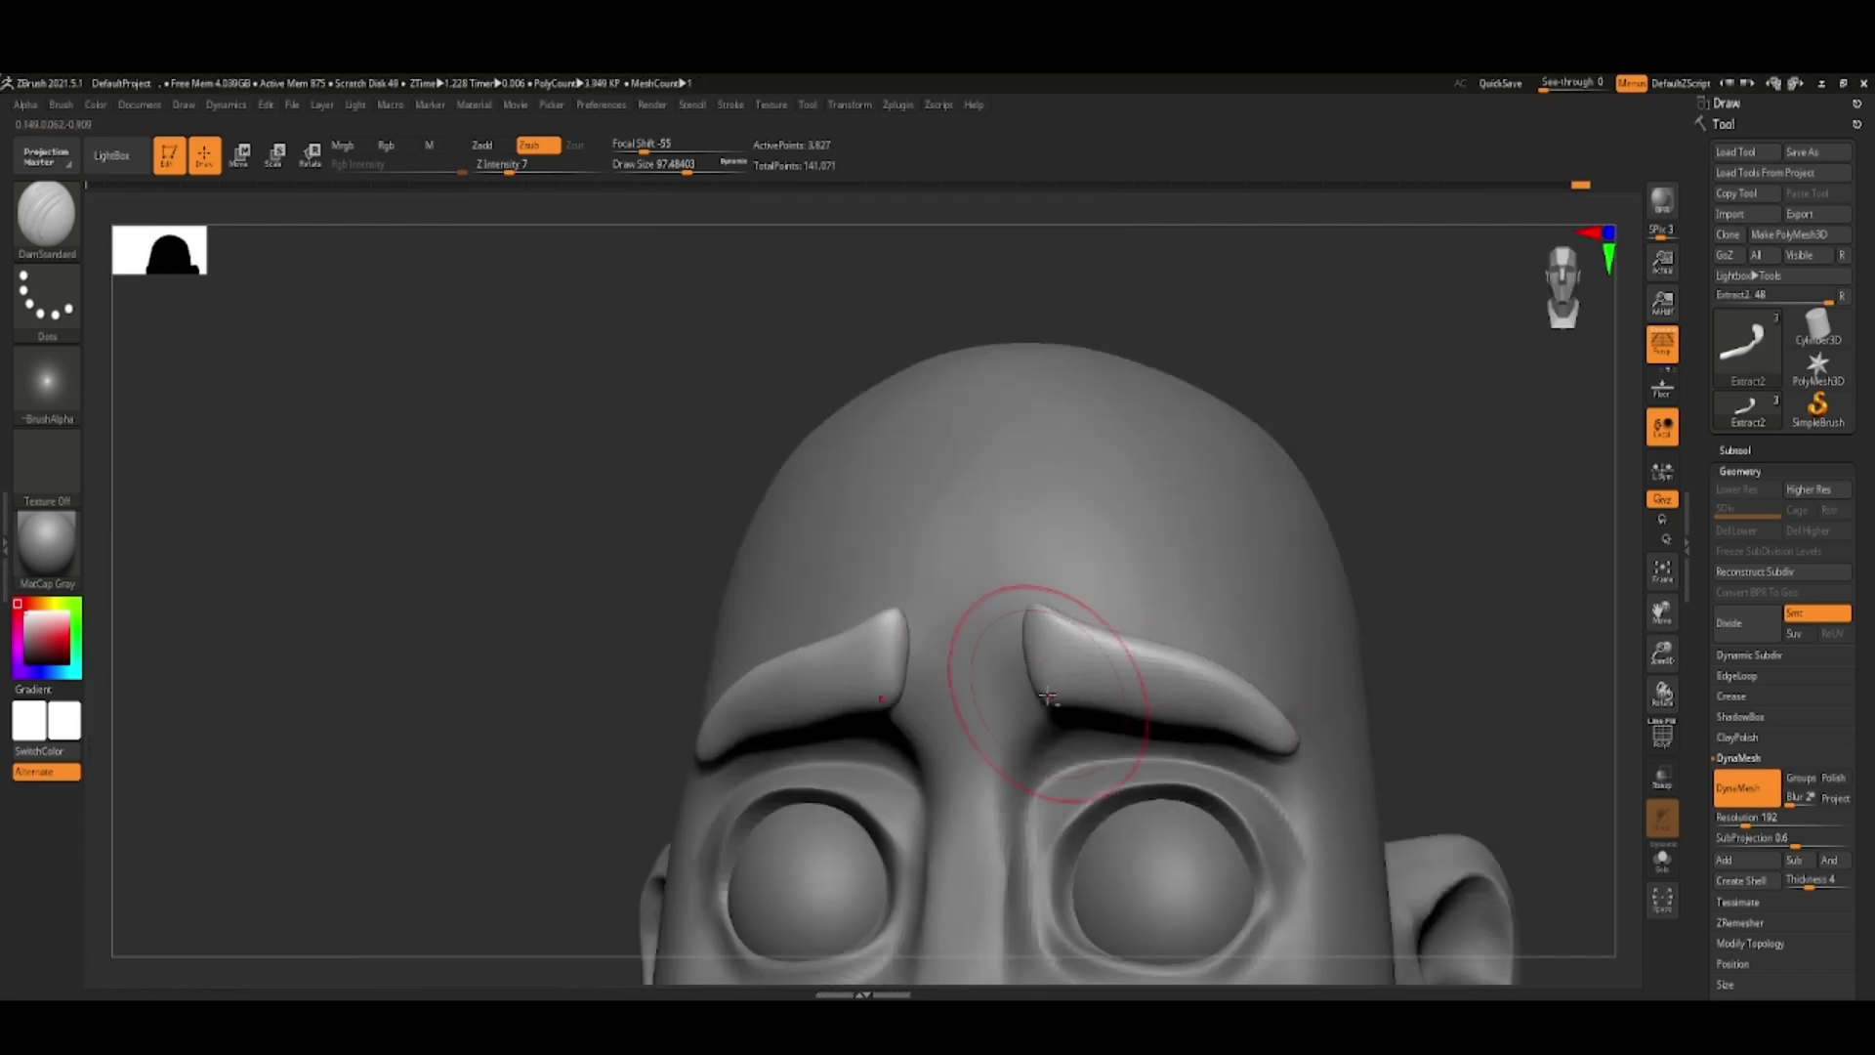
pyautogui.moveTo(1047, 697)
pyautogui.mouseDown()
pyautogui.moveTo(1214, 544)
pyautogui.moveTo(1298, 607)
pyautogui.moveTo(1121, 650)
pyautogui.moveTo(1436, 619)
pyautogui.moveTo(1485, 783)
pyautogui.mouseUp()
# - Pull the inner brow tips into raised points with Move, then select the PolySphere head
pyautogui.press('b')
pyautogui.press('m')
pyautogui.press('v')
pyautogui.press('space')
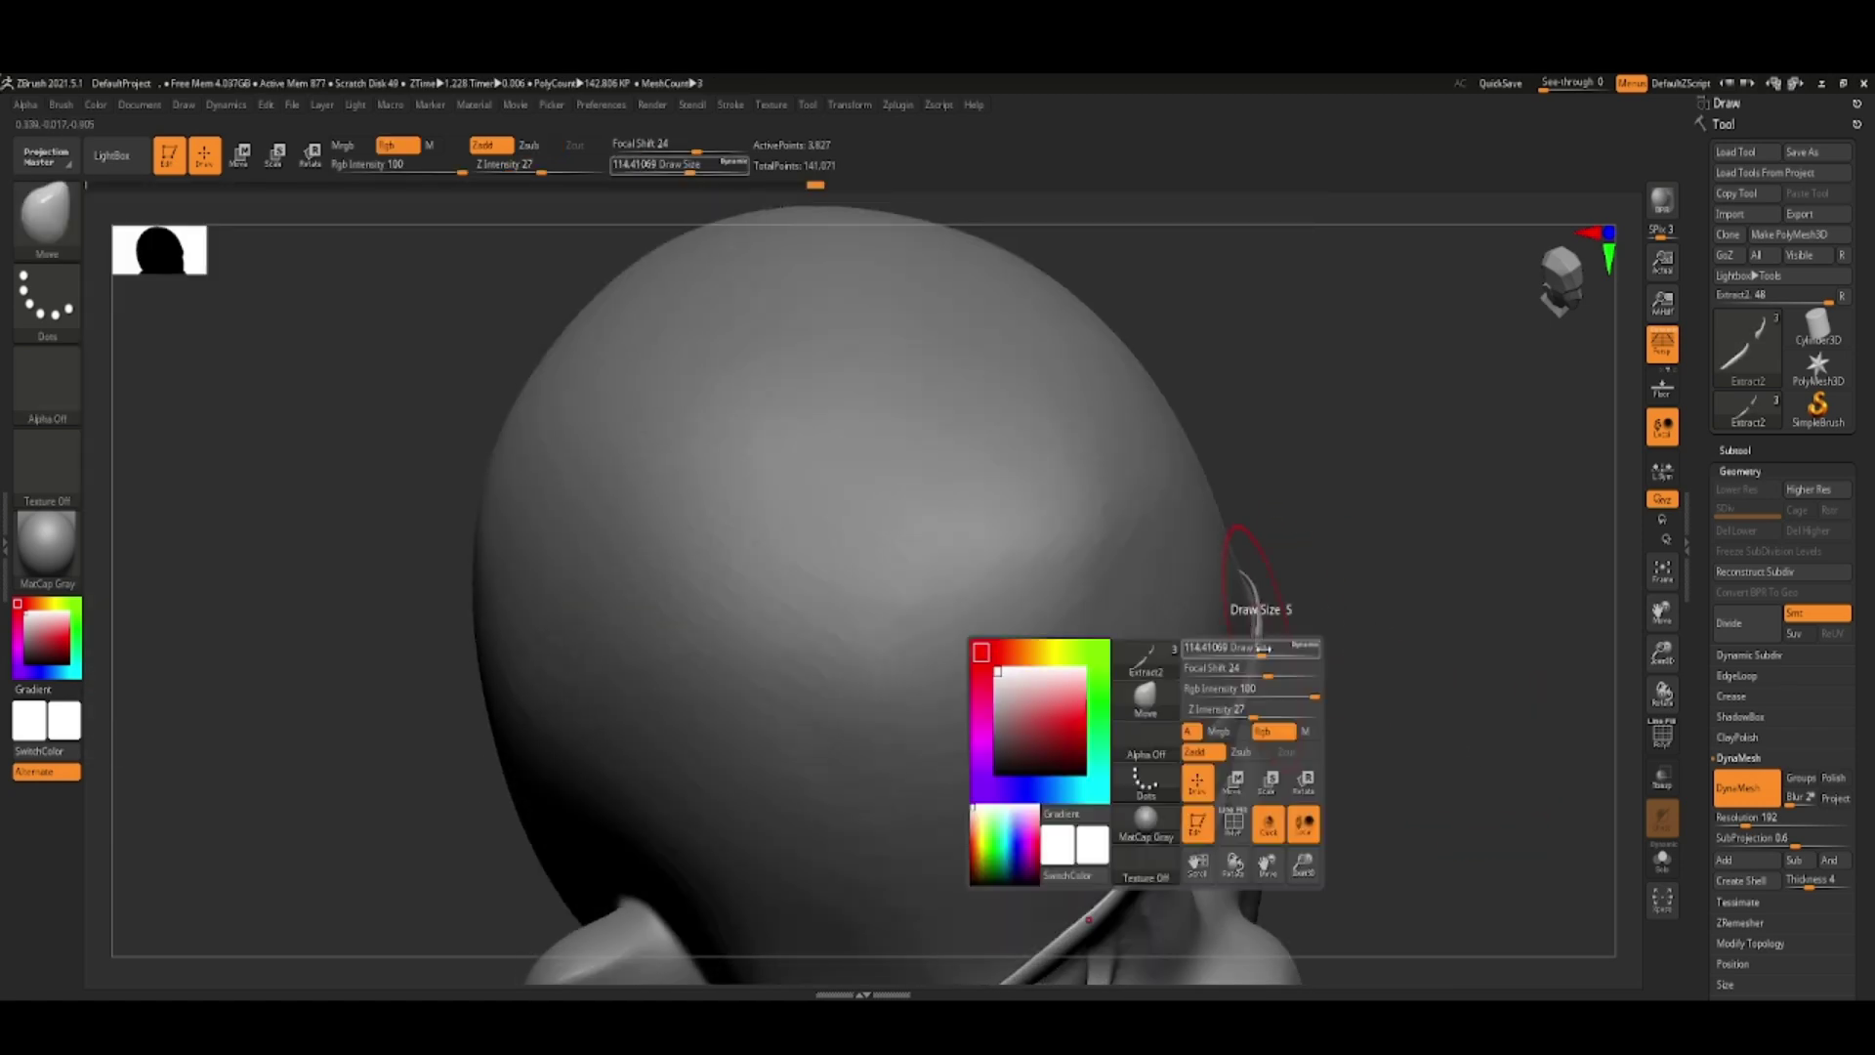
pyautogui.moveTo(1263, 648); pyautogui.dragTo(1272, 647)
pyautogui.moveTo(1185, 690)
pyautogui.mouseDown()
pyautogui.moveTo(1221, 713)
pyautogui.moveTo(1235, 684)
pyautogui.moveTo(1236, 729)
pyautogui.mouseUp()
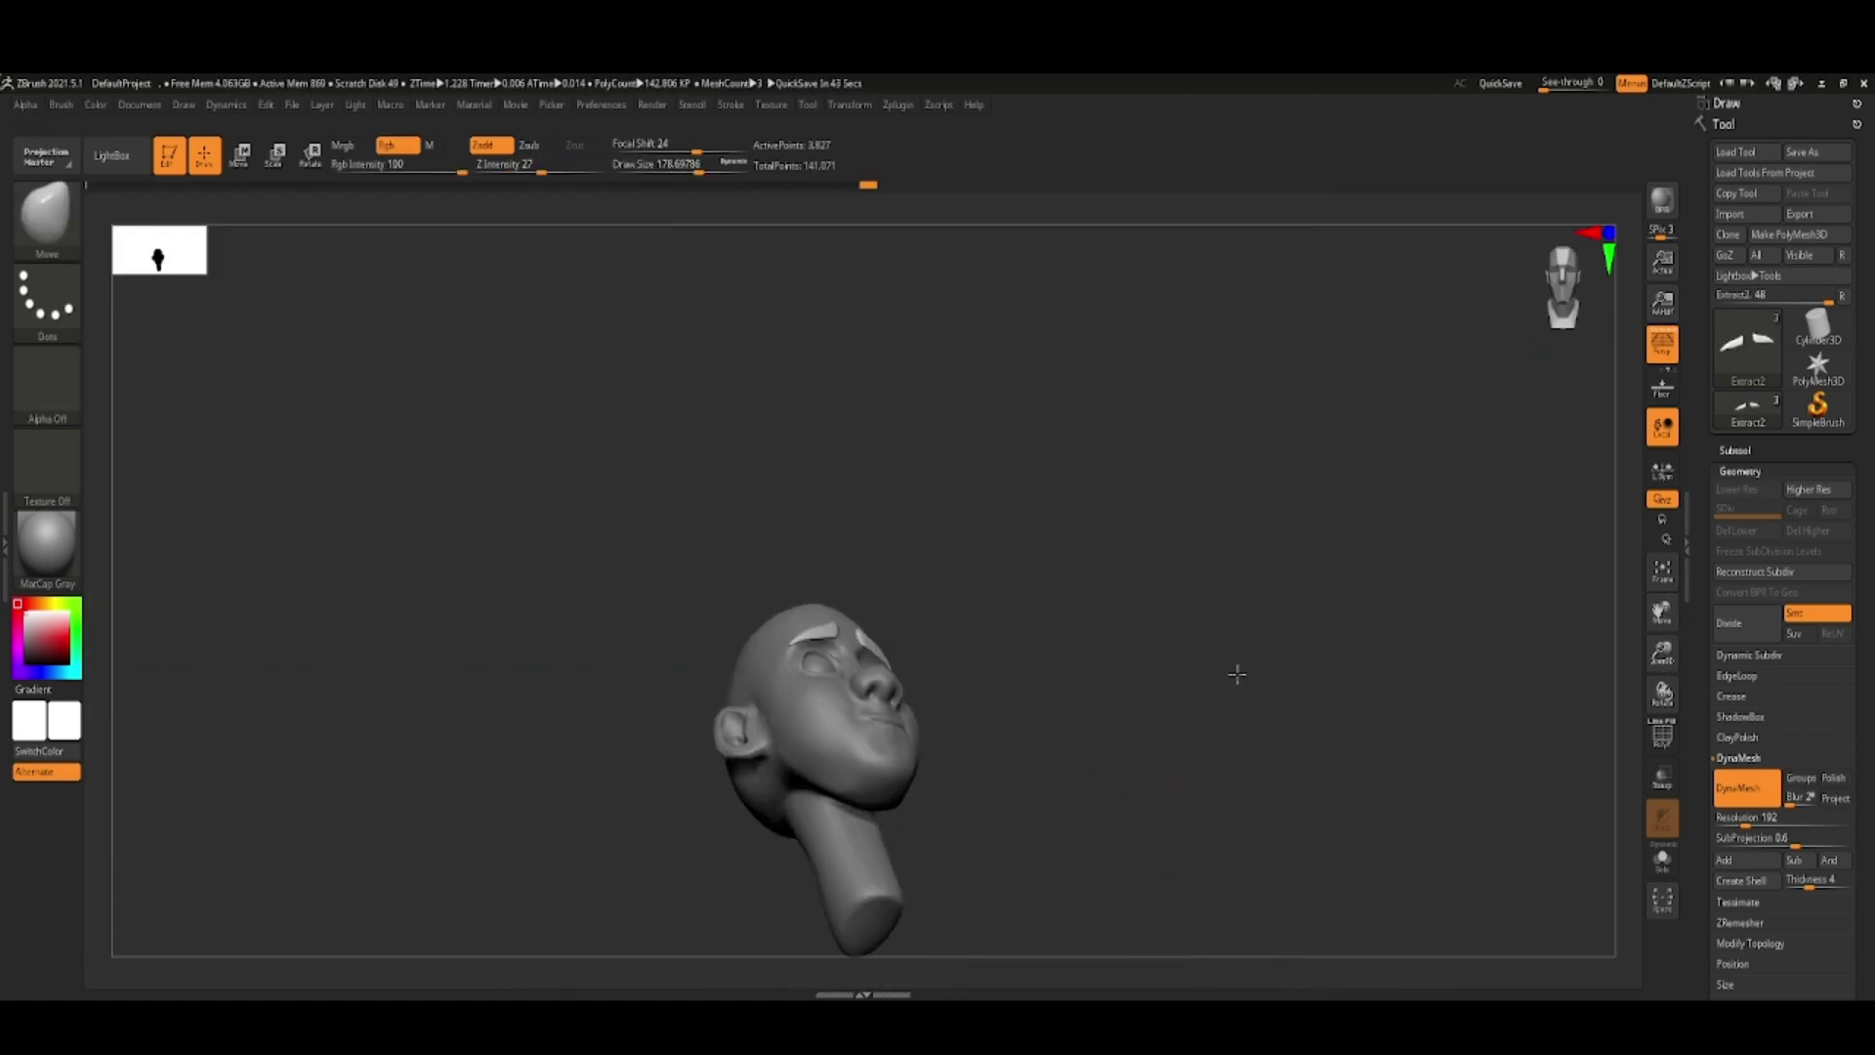
pyautogui.click(1755, 451)
# - Inflate the ear forms with the Inflat brush, viewing the head in profile
pyautogui.moveTo(1114, 720); pyautogui.dragTo(1005, 824)
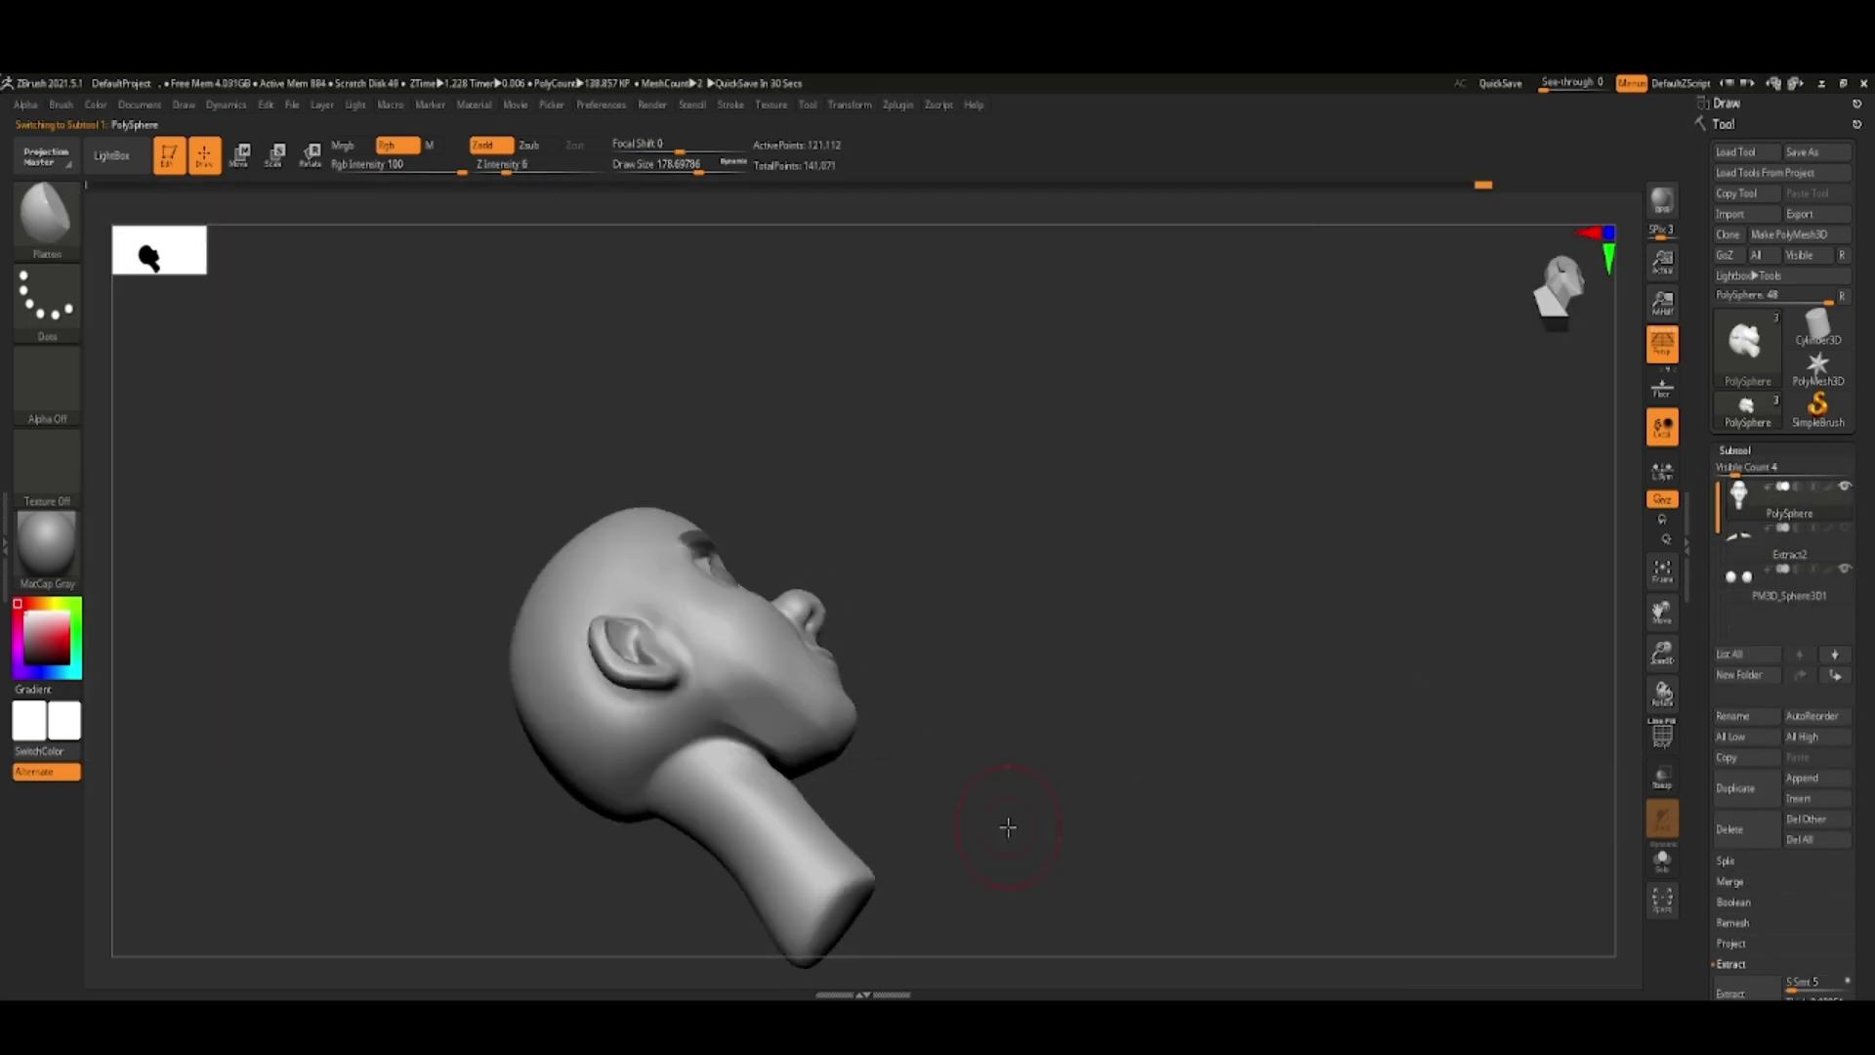
pyautogui.moveTo(1662, 652)
pyautogui.mouseDown()
pyautogui.moveTo(1638, 734)
pyautogui.moveTo(789, 849)
pyautogui.mouseUp()
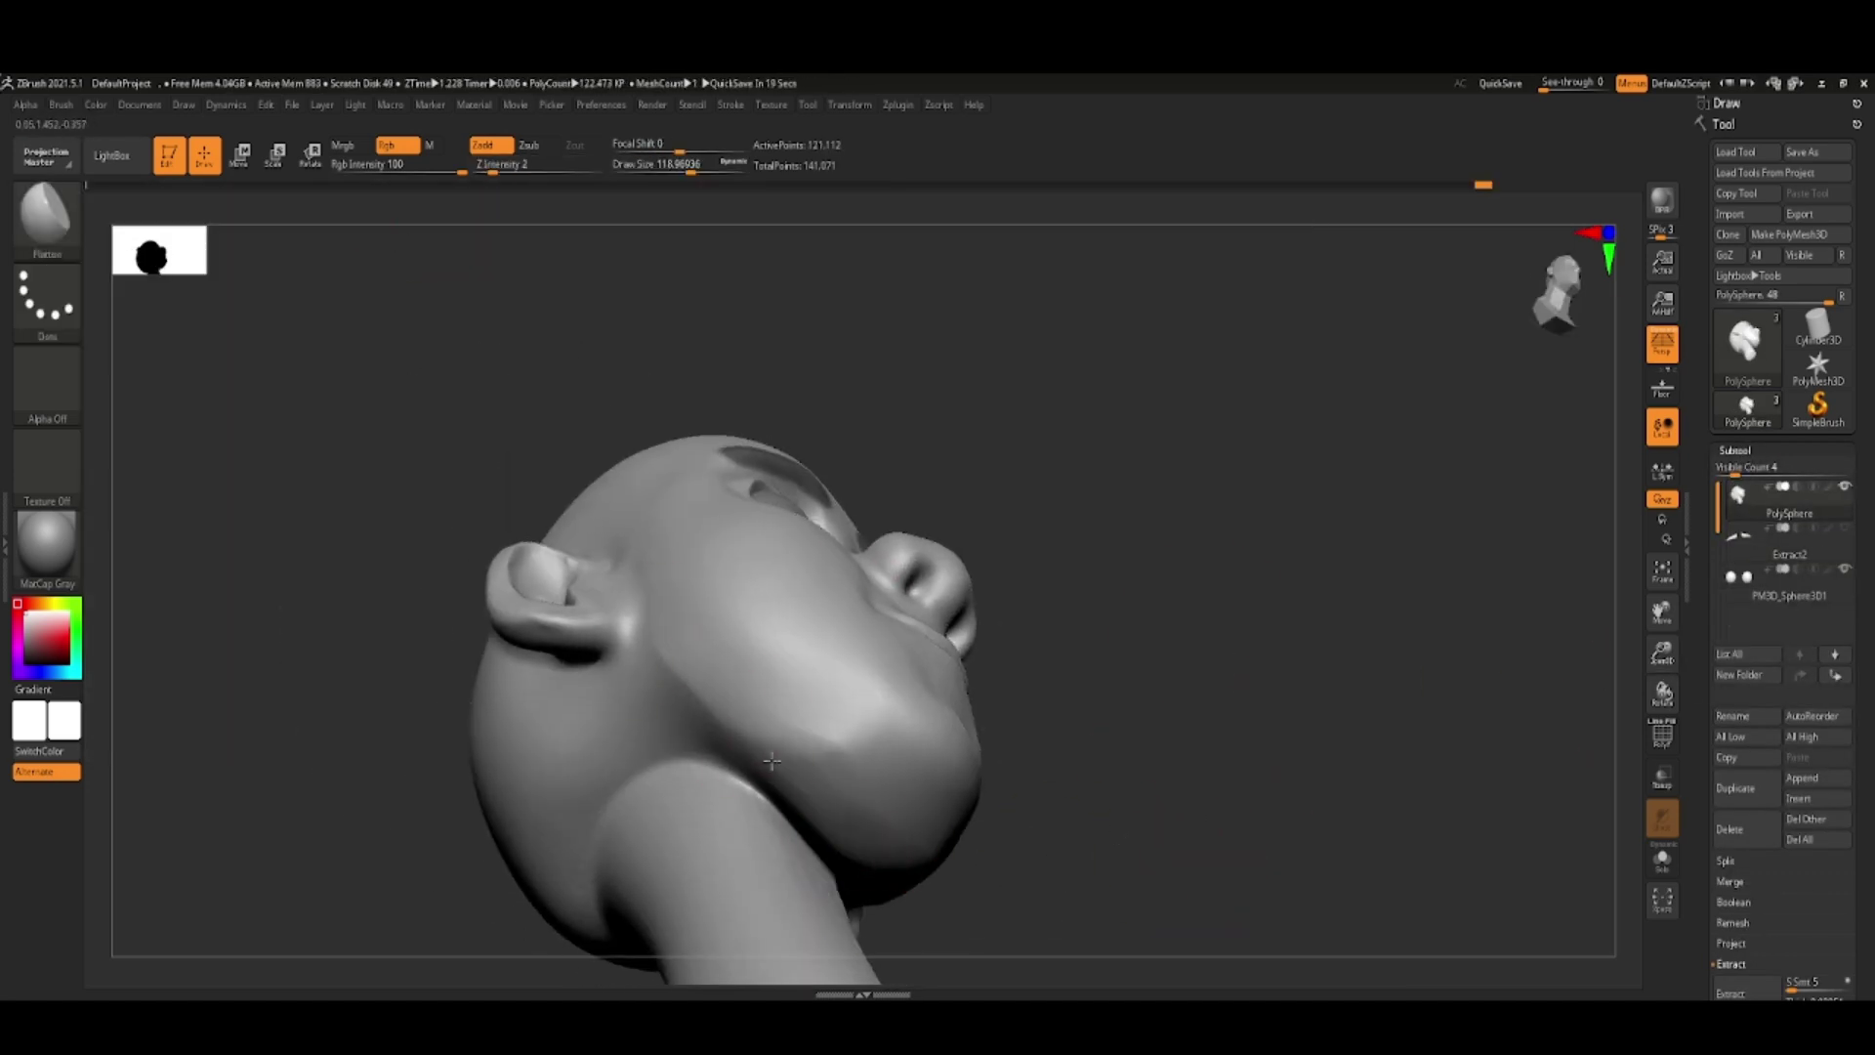
pyautogui.moveTo(724, 737); pyautogui.dragTo(875, 769)
pyautogui.moveTo(1043, 885)
pyautogui.mouseDown()
pyautogui.moveTo(1130, 879)
pyautogui.moveTo(1046, 788)
pyautogui.mouseUp()
pyautogui.press('b')
pyautogui.press('i')
pyautogui.press('n')
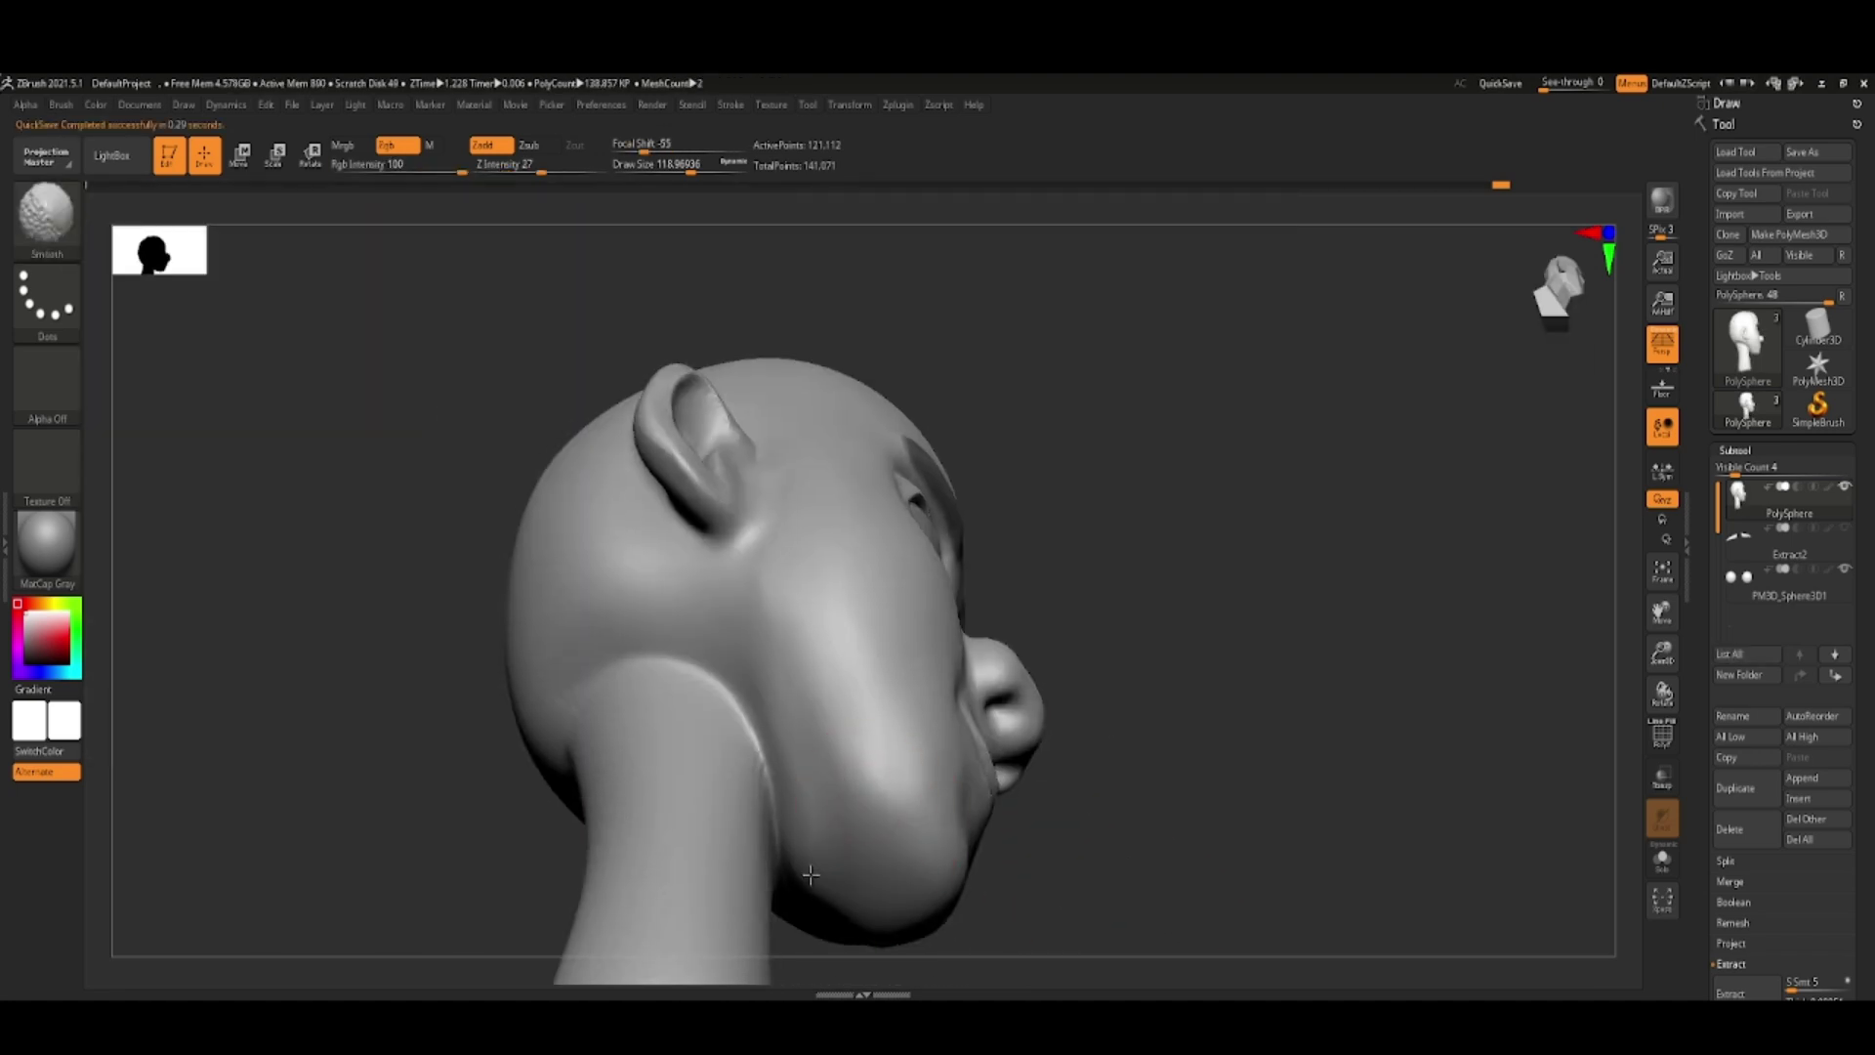
pyautogui.moveTo(799, 804)
pyautogui.mouseDown()
pyautogui.moveTo(1139, 833)
pyautogui.moveTo(1069, 514)
pyautogui.moveTo(1226, 738)
pyautogui.moveTo(1482, 875)
pyautogui.moveTo(1427, 694)
pyautogui.moveTo(1394, 733)
pyautogui.moveTo(1244, 728)
pyautogui.moveTo(1239, 641)
pyautogui.moveTo(693, 623)
pyautogui.mouseUp()
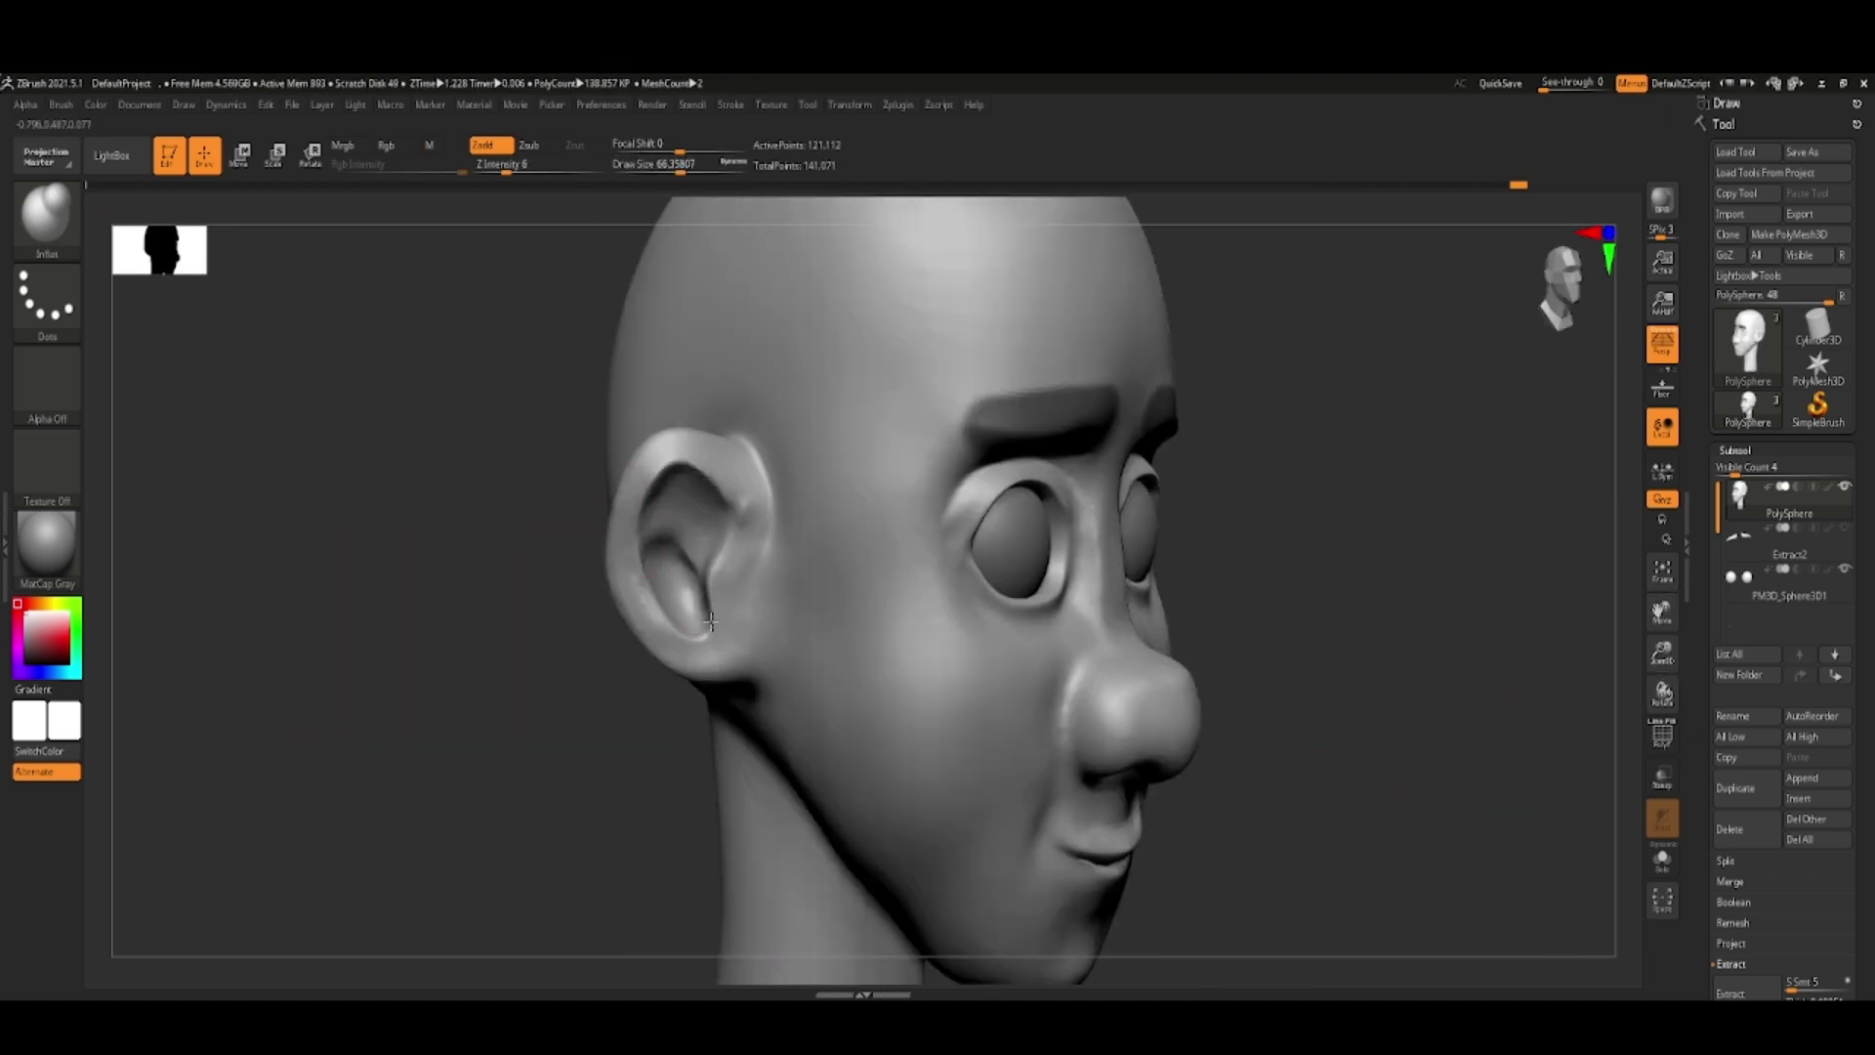
# - Refine the ear and facial forms with Move, ClayBuildup and DamStandard brushes
pyautogui.press('b')
pyautogui.press('m')
pyautogui.press('v')
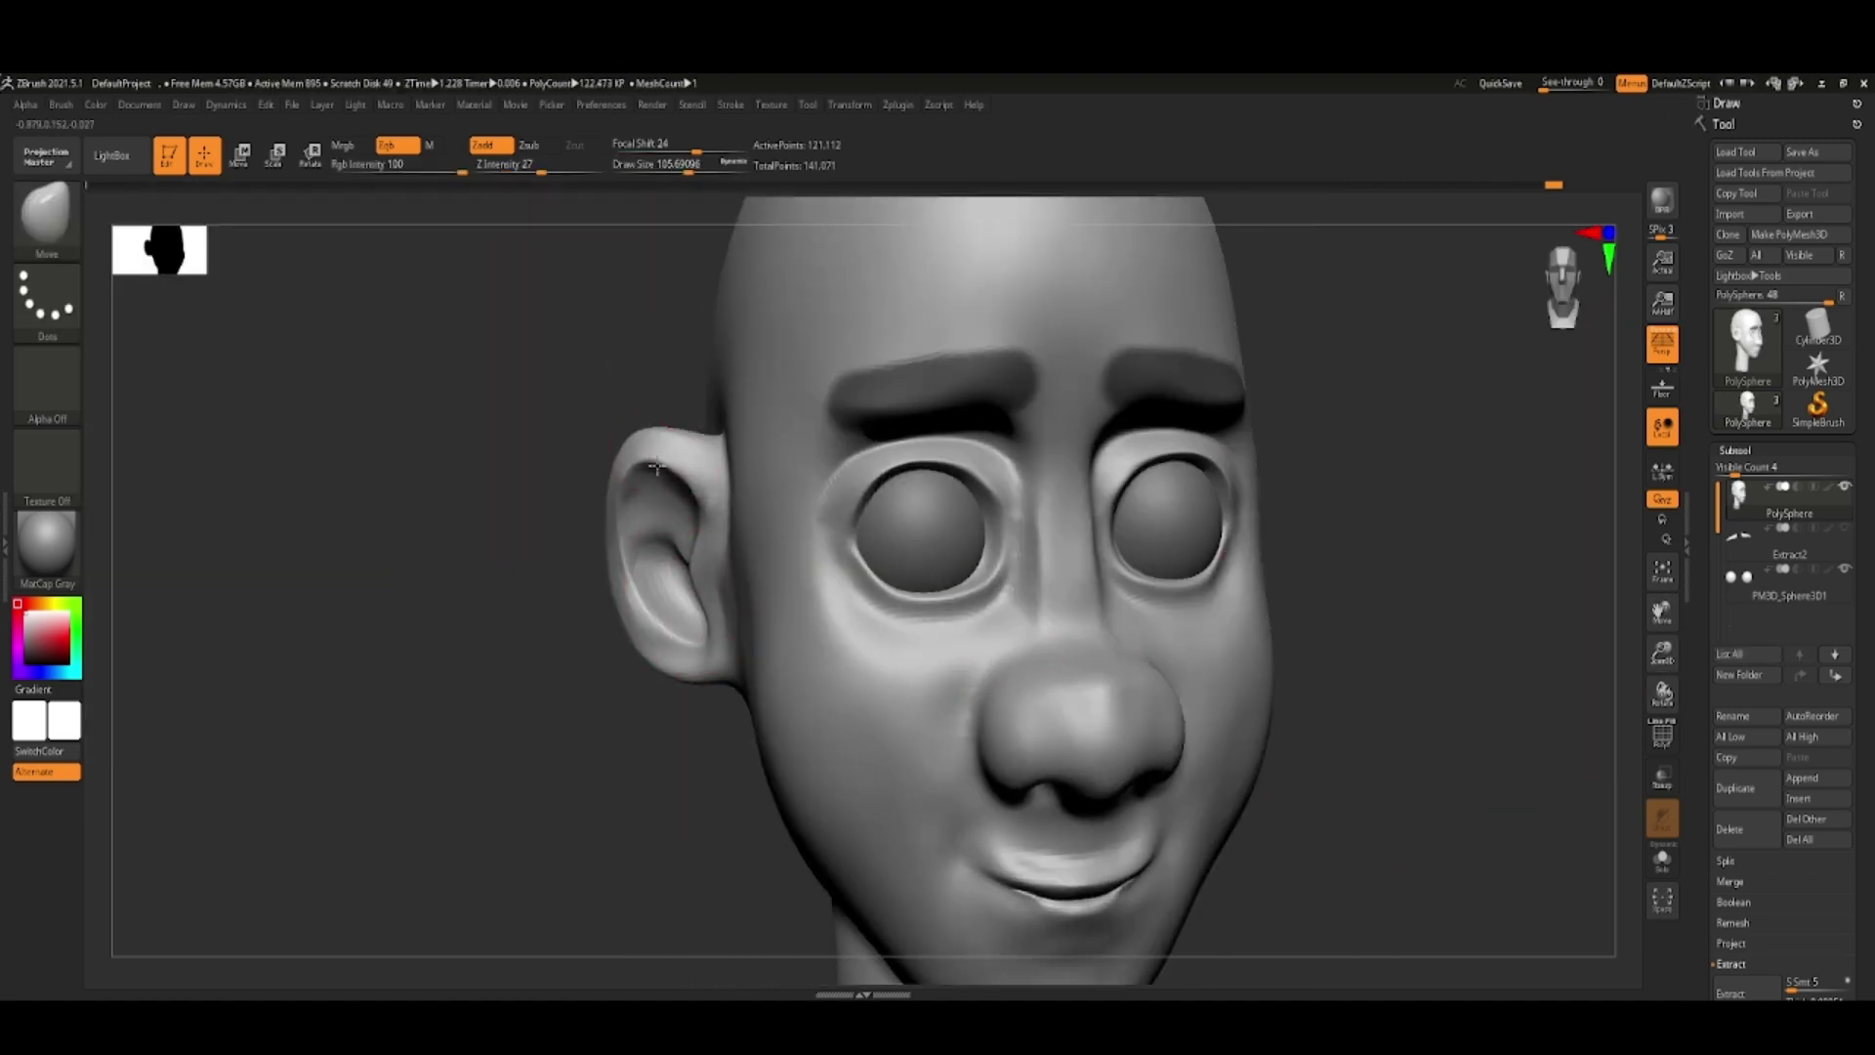
pyautogui.moveTo(547, 469); pyautogui.dragTo(762, 488)
pyautogui.press('b')
pyautogui.press('c')
pyautogui.press('b')
pyautogui.moveTo(488, 508)
pyautogui.mouseDown()
pyautogui.moveTo(625, 528)
pyautogui.moveTo(594, 583)
pyautogui.mouseUp()
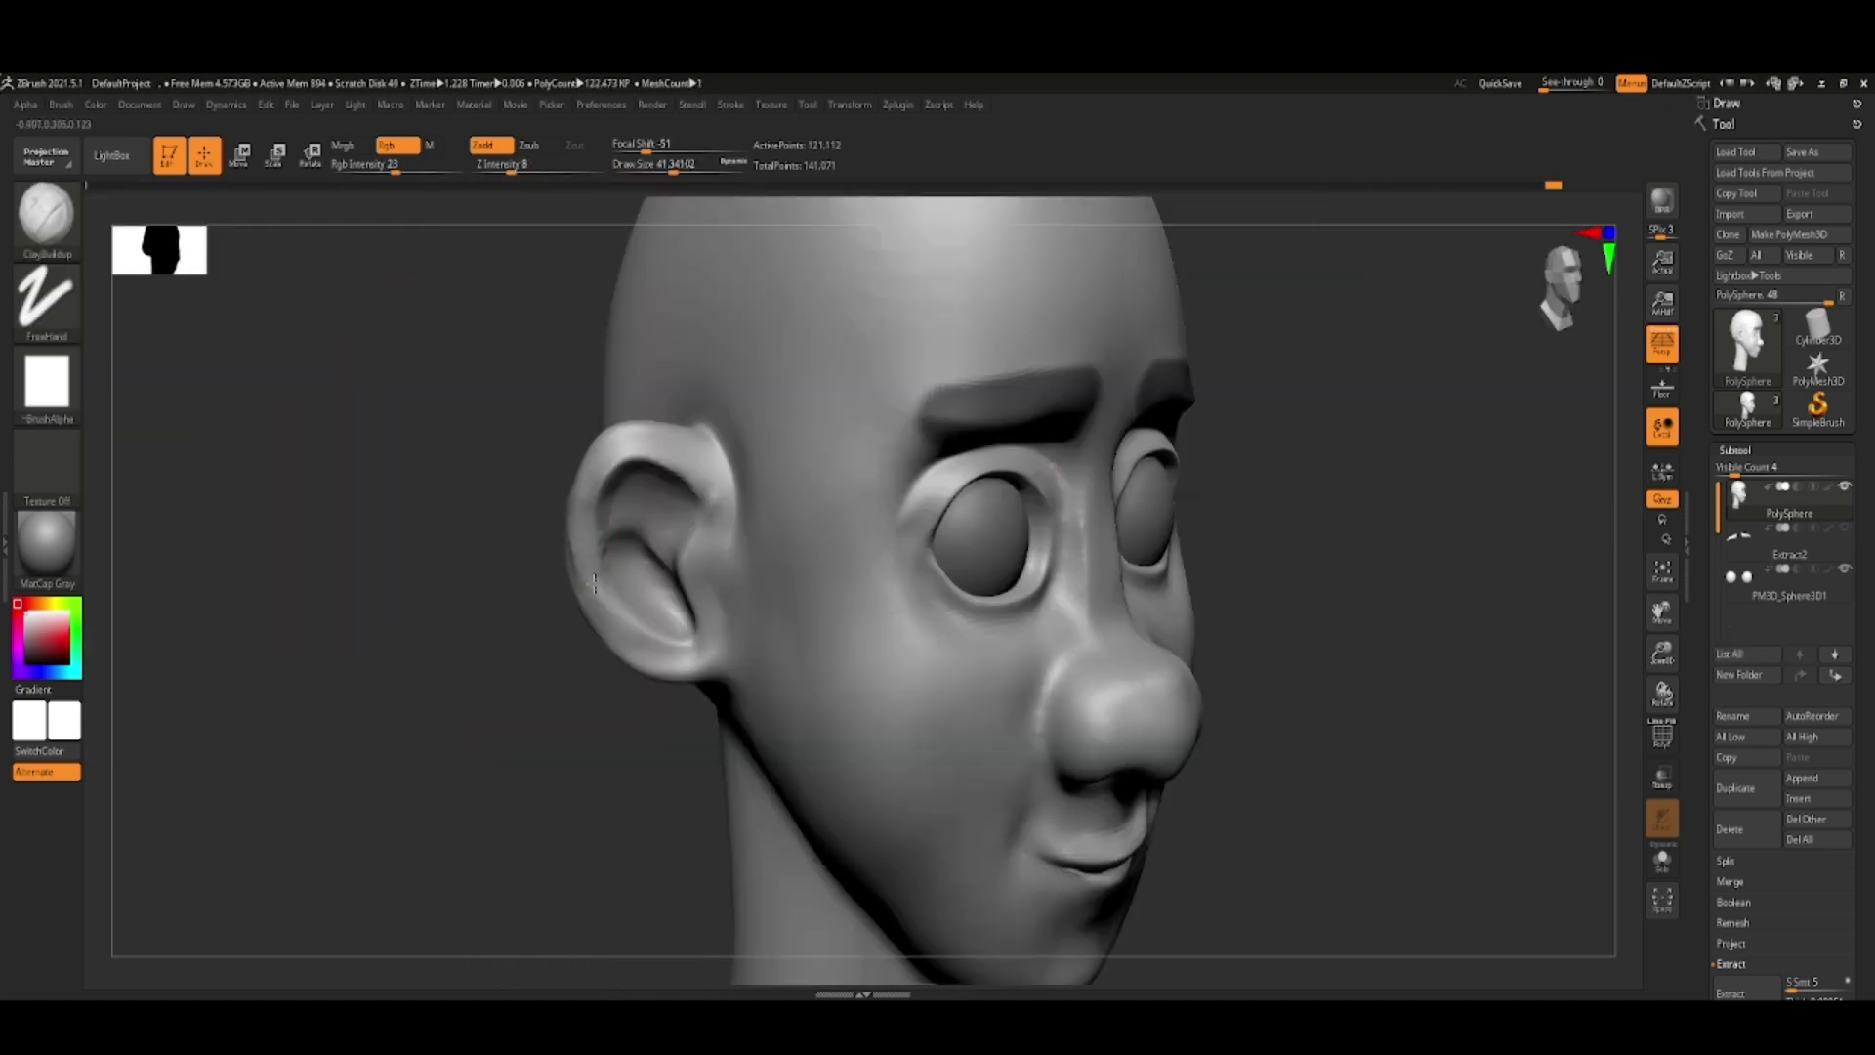
pyautogui.press('b')
pyautogui.press('d')
pyautogui.press('s')
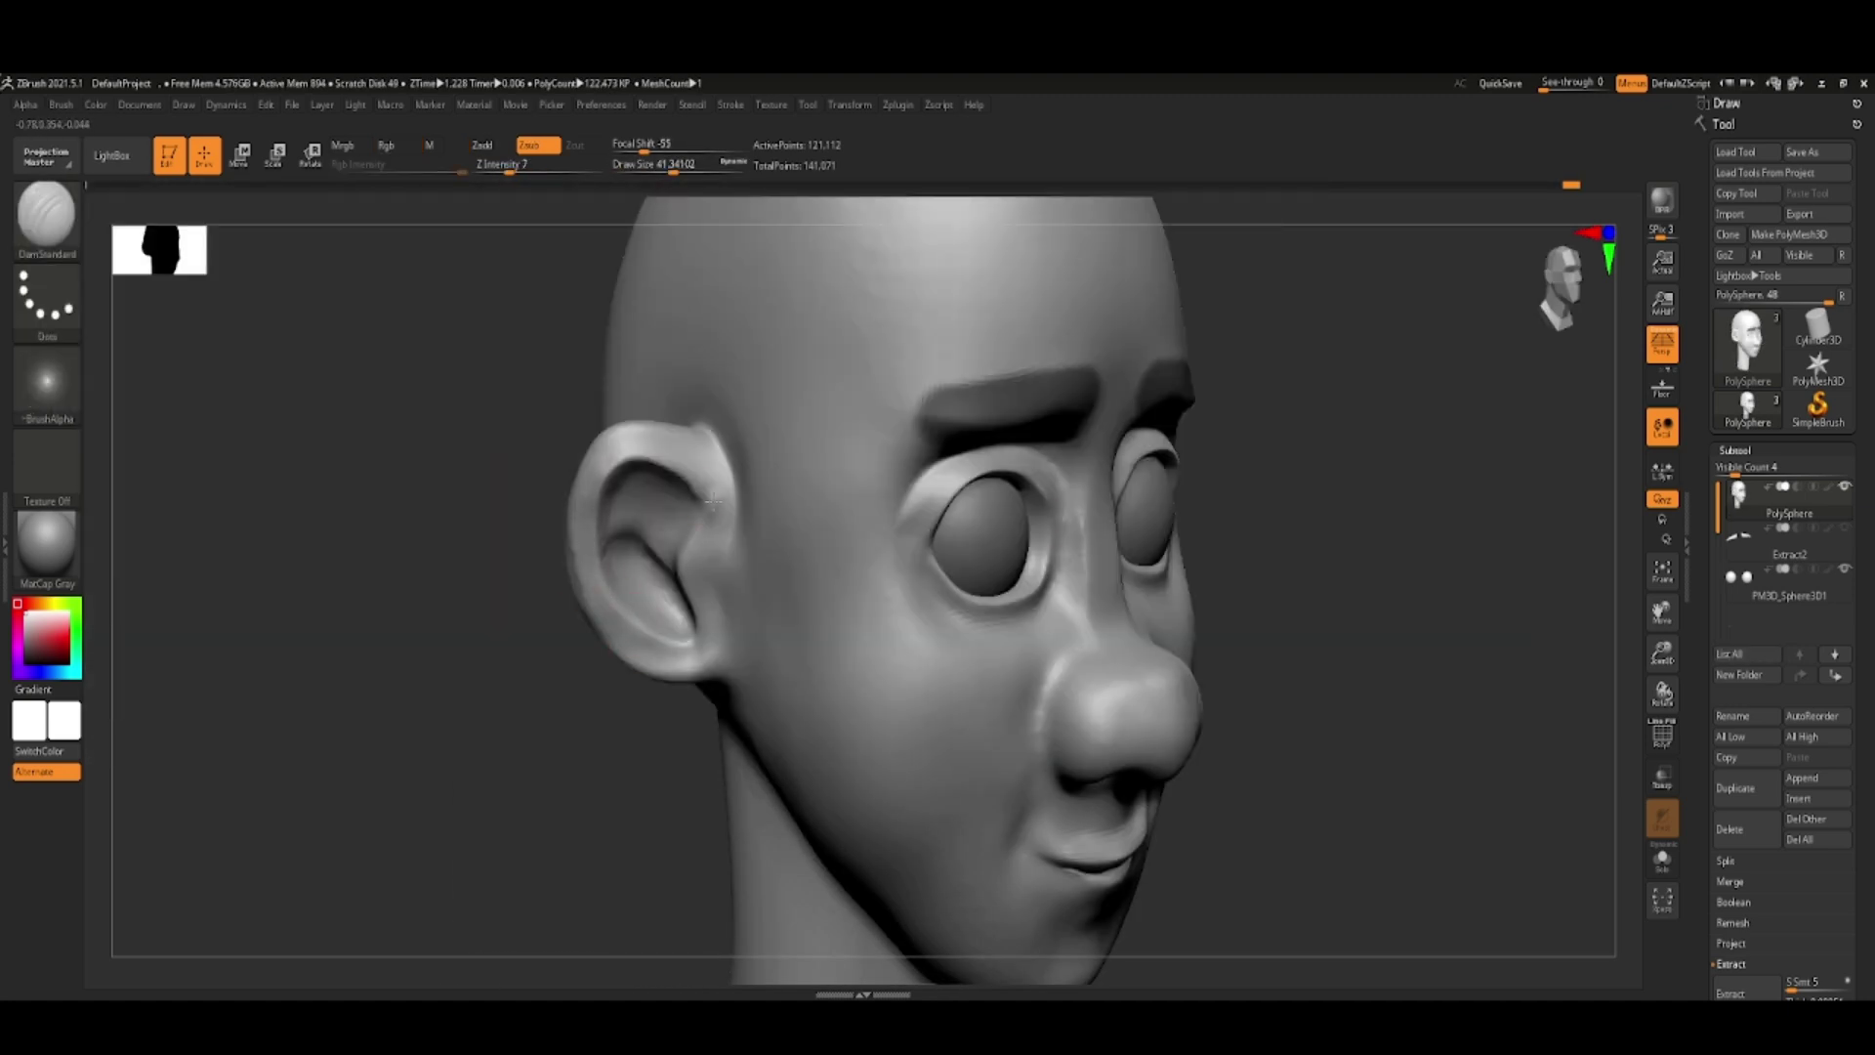
pyautogui.moveTo(1612, 743); pyautogui.dragTo(1563, 743)
pyautogui.moveTo(1666, 695)
pyautogui.mouseDown()
pyautogui.moveTo(1088, 657)
pyautogui.moveTo(1336, 696)
pyautogui.moveTo(1268, 641)
pyautogui.moveTo(1634, 391)
pyautogui.mouseUp()
# - Insert a Sphere3D subtool, isolate it, and build up clay across its lower half
pyautogui.click(1799, 798)
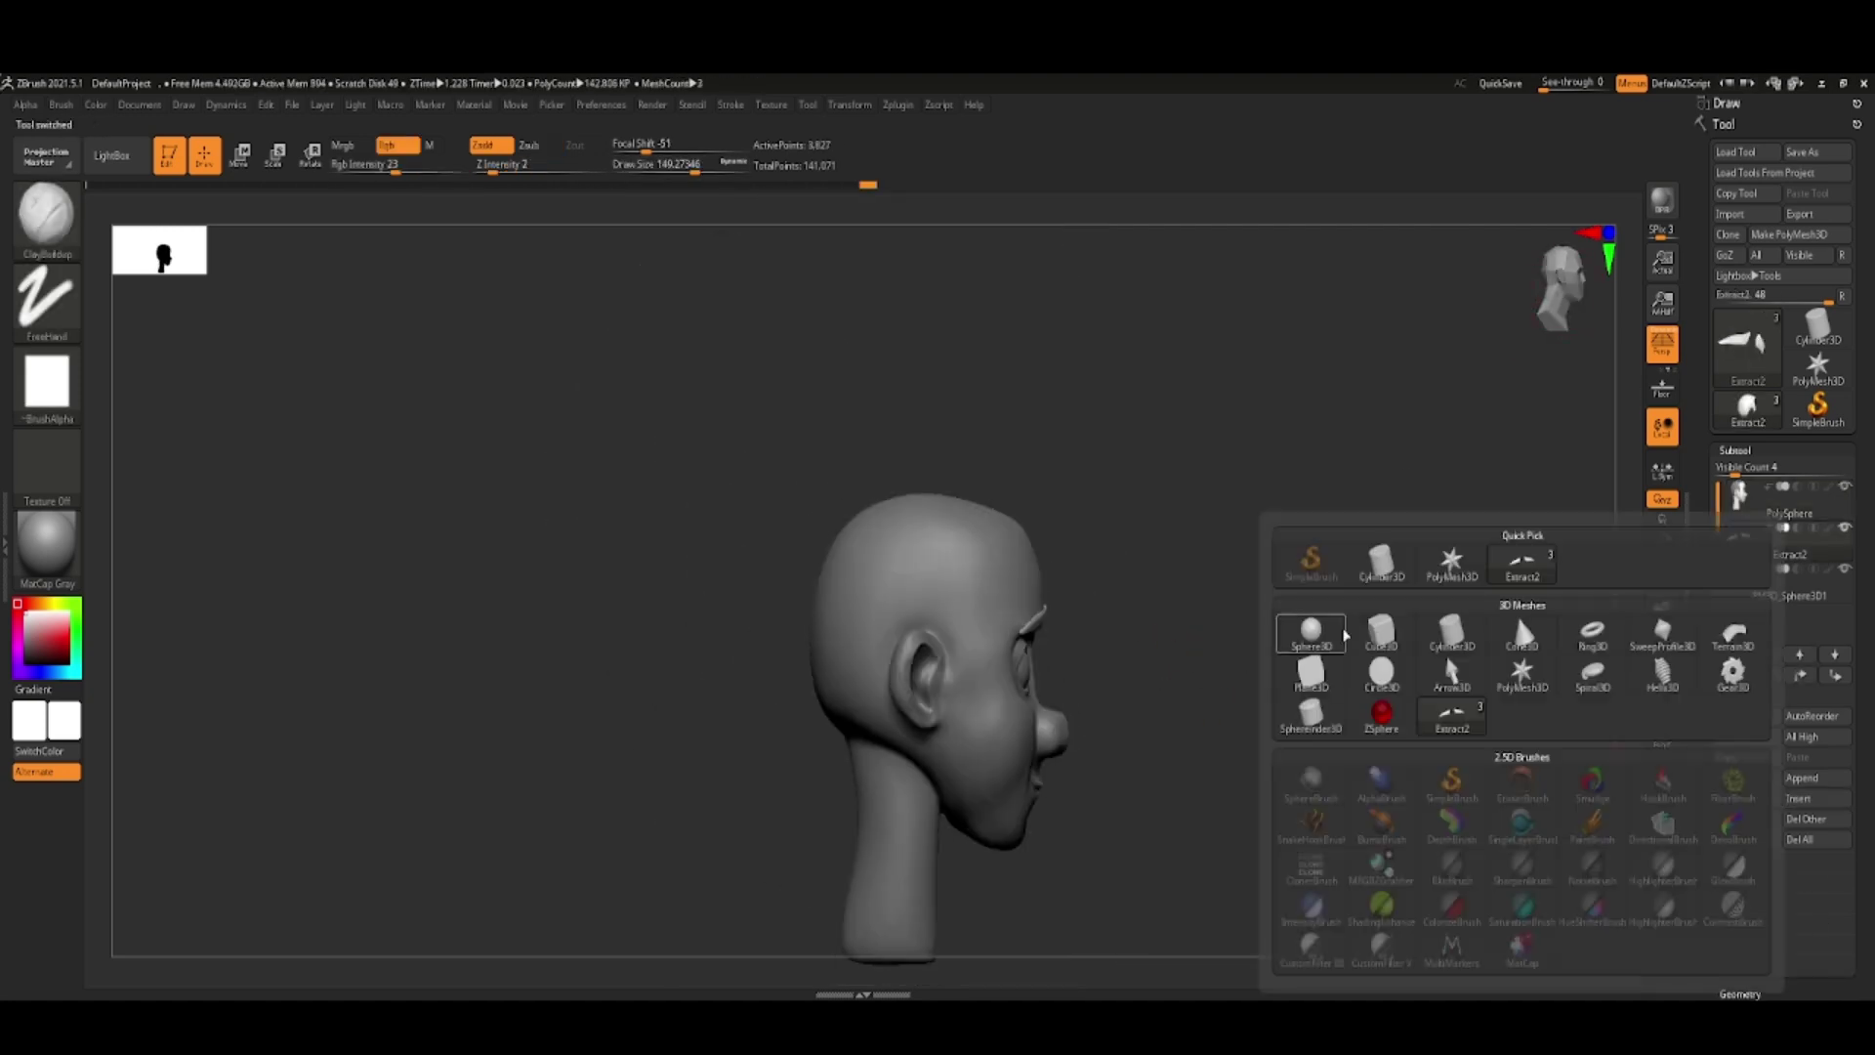
pyautogui.click(1313, 651)
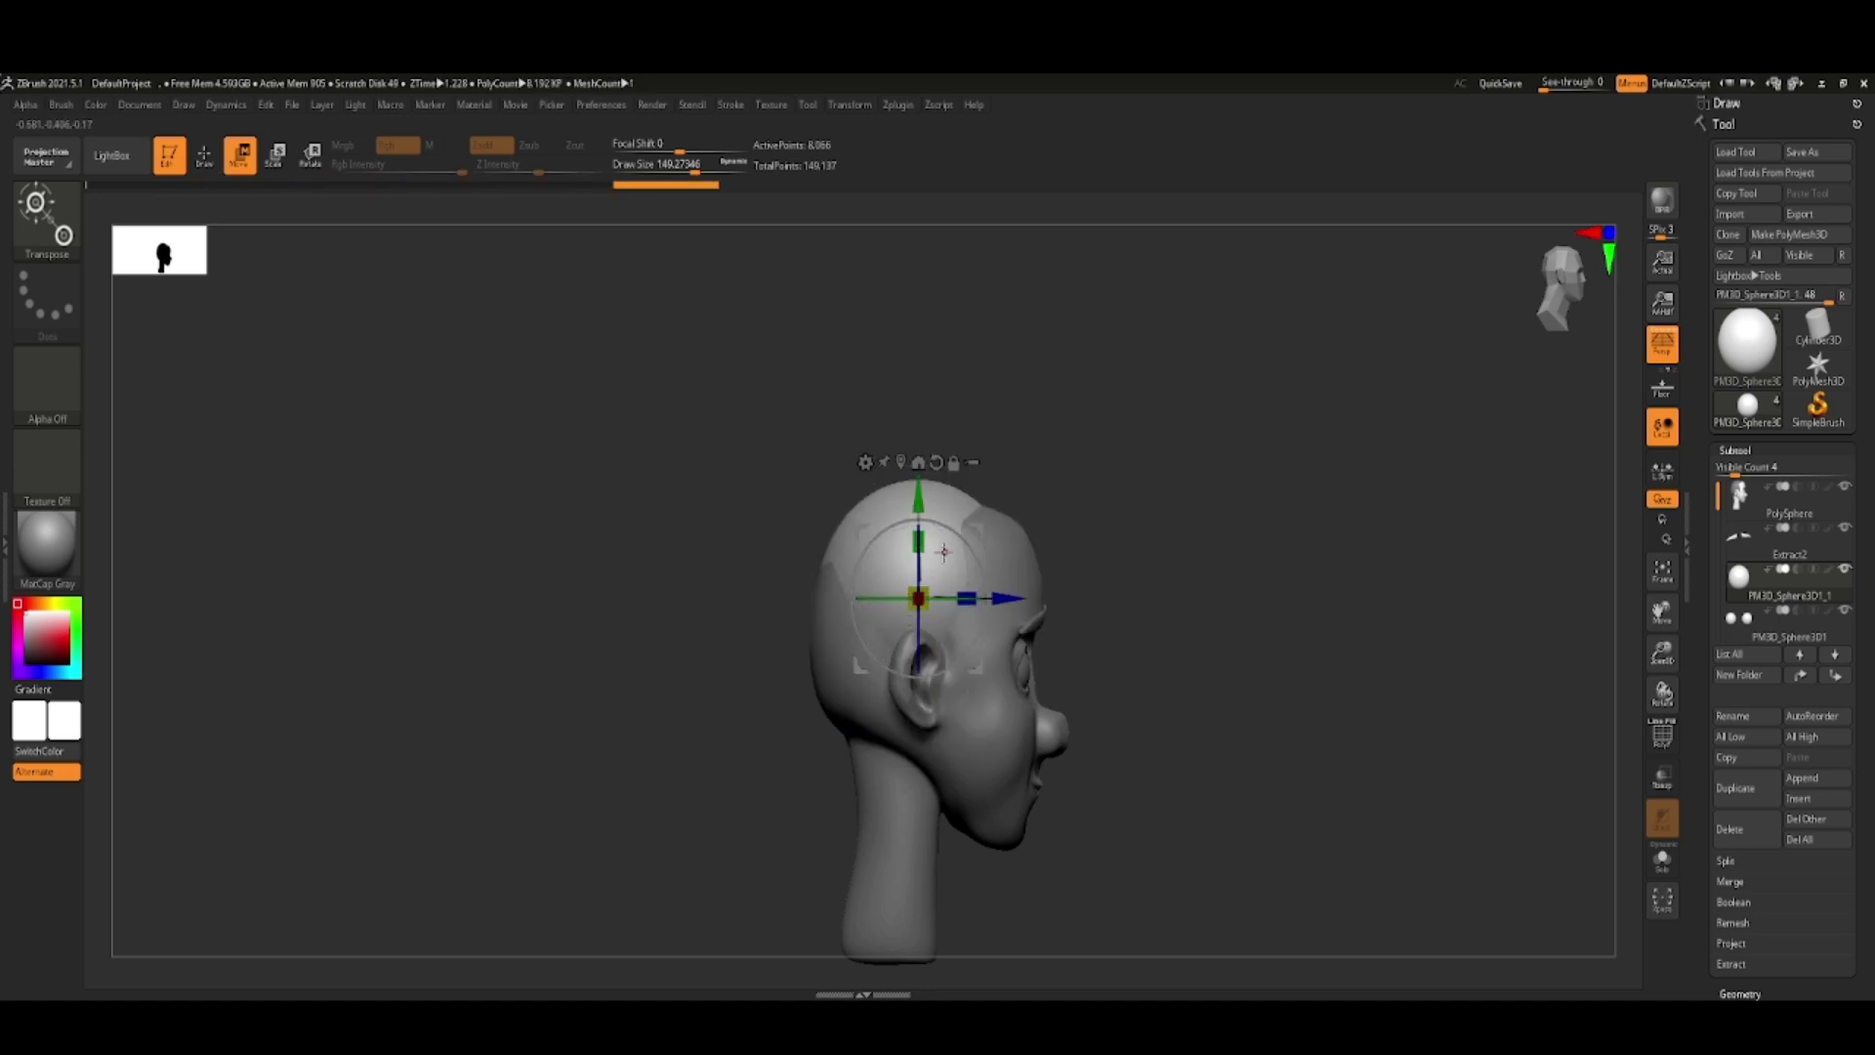
pyautogui.click(1845, 486)
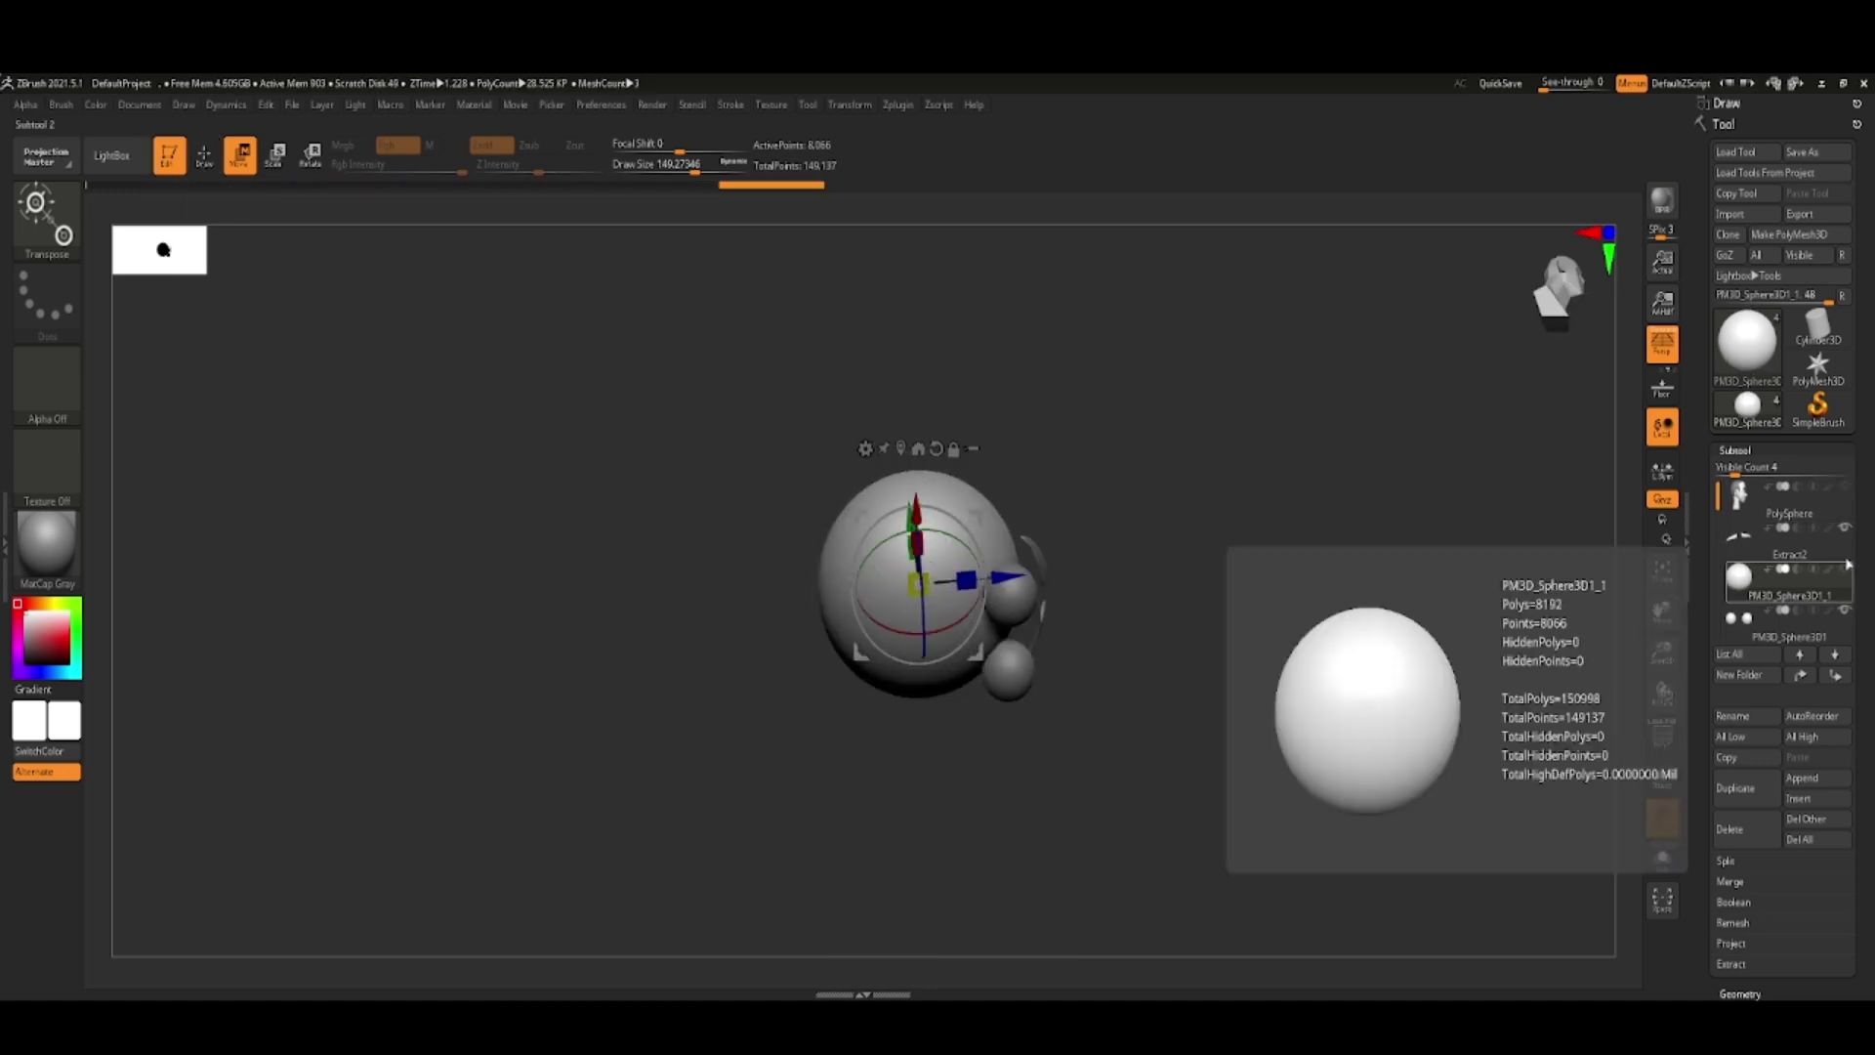
pyautogui.click(1846, 609)
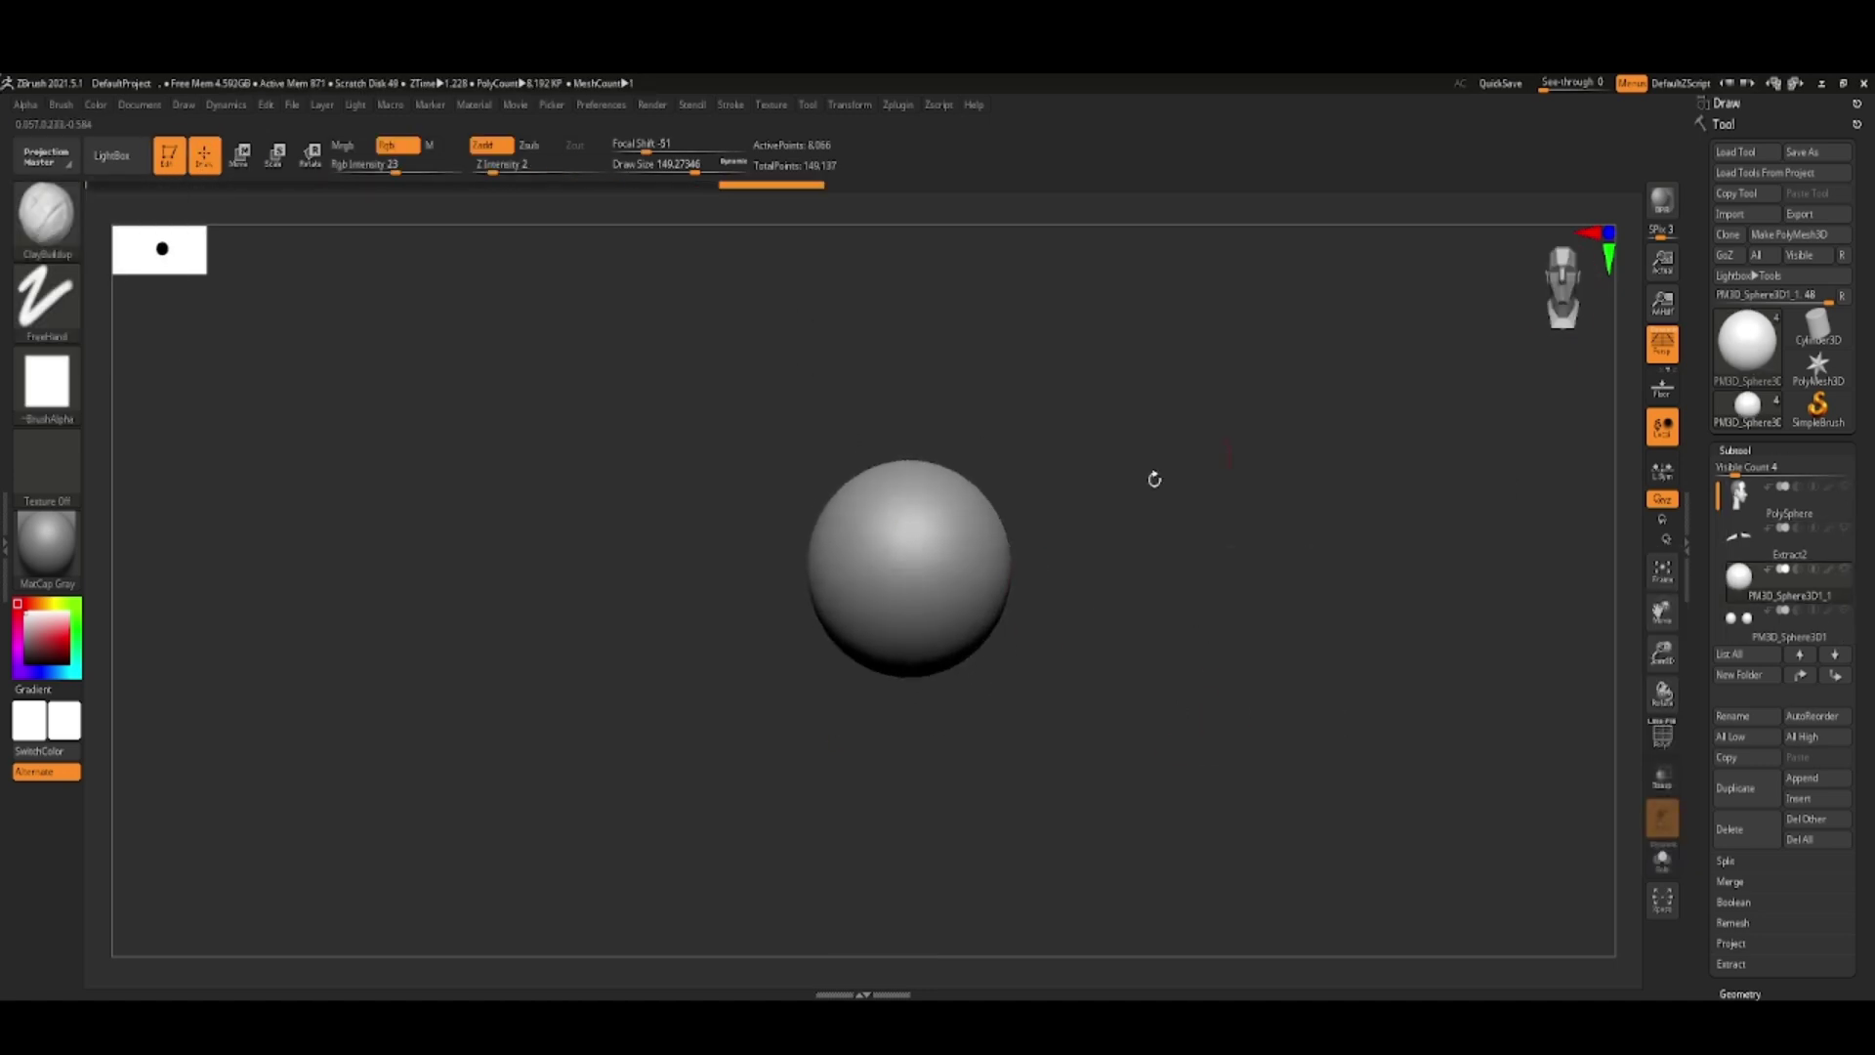
pyautogui.moveTo(842, 567); pyautogui.dragTo(929, 603)
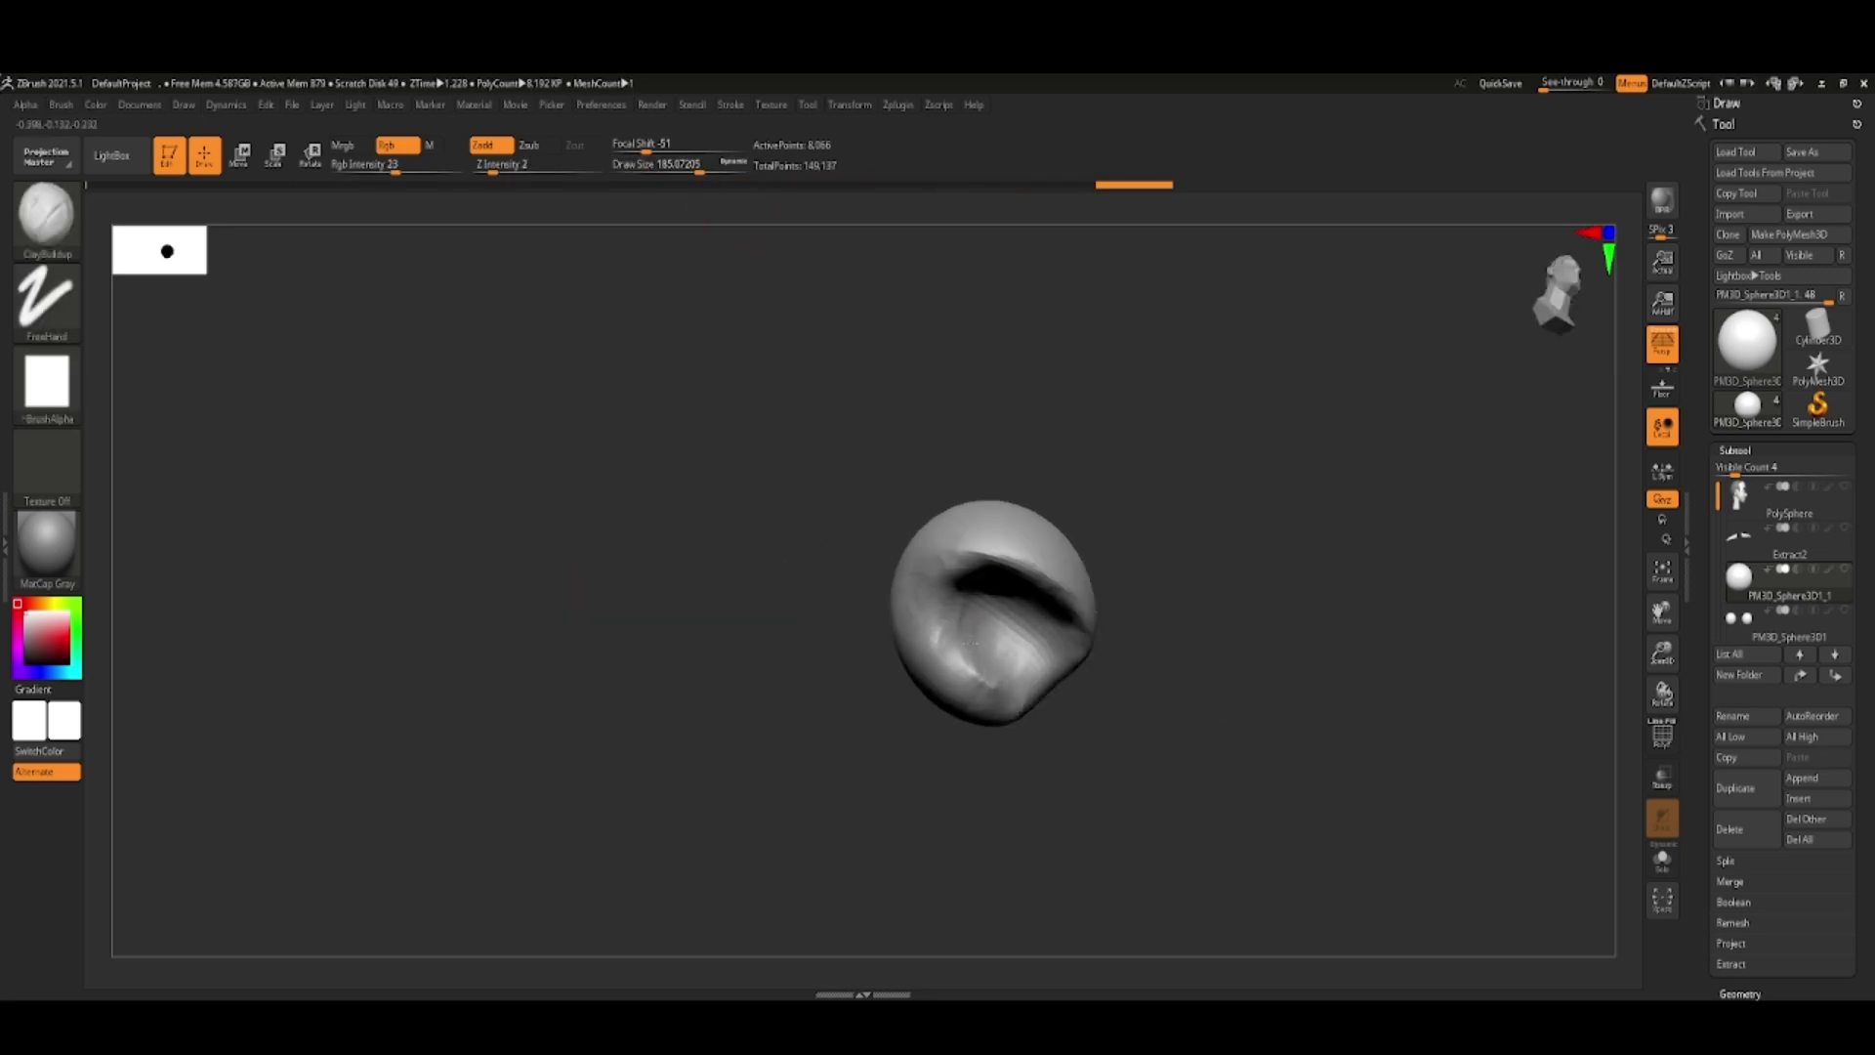
# - Show the head again and check the sphere's fit over the skull from several angles
pyautogui.click(1845, 485)
pyautogui.moveTo(943, 637); pyautogui.dragTo(649, 190)
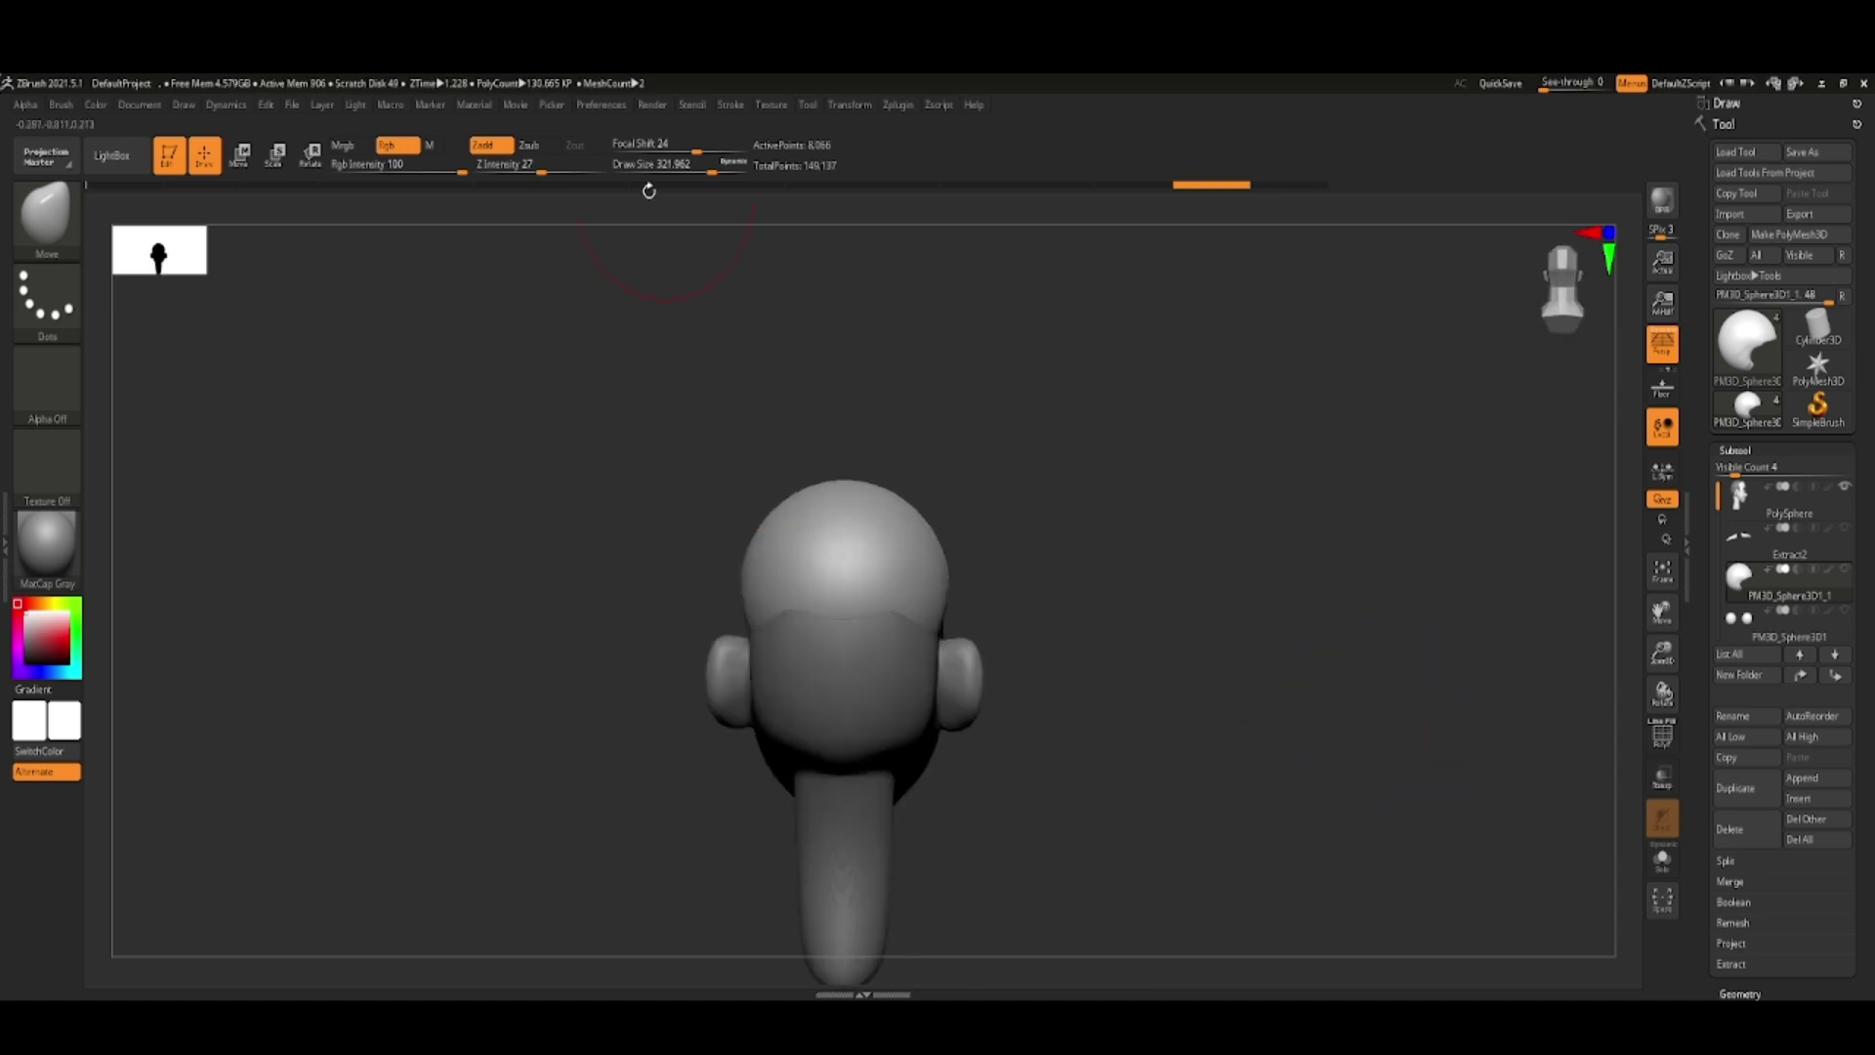
pyautogui.moveTo(908, 620)
pyautogui.mouseDown()
pyautogui.moveTo(1302, 641)
pyautogui.moveTo(1055, 774)
pyautogui.moveTo(814, 794)
pyautogui.moveTo(742, 664)
pyautogui.mouseUp()
pyautogui.press('space')
pyautogui.keyDown('alt'); pyautogui.click(879, 684); pyautogui.keyUp('alt')
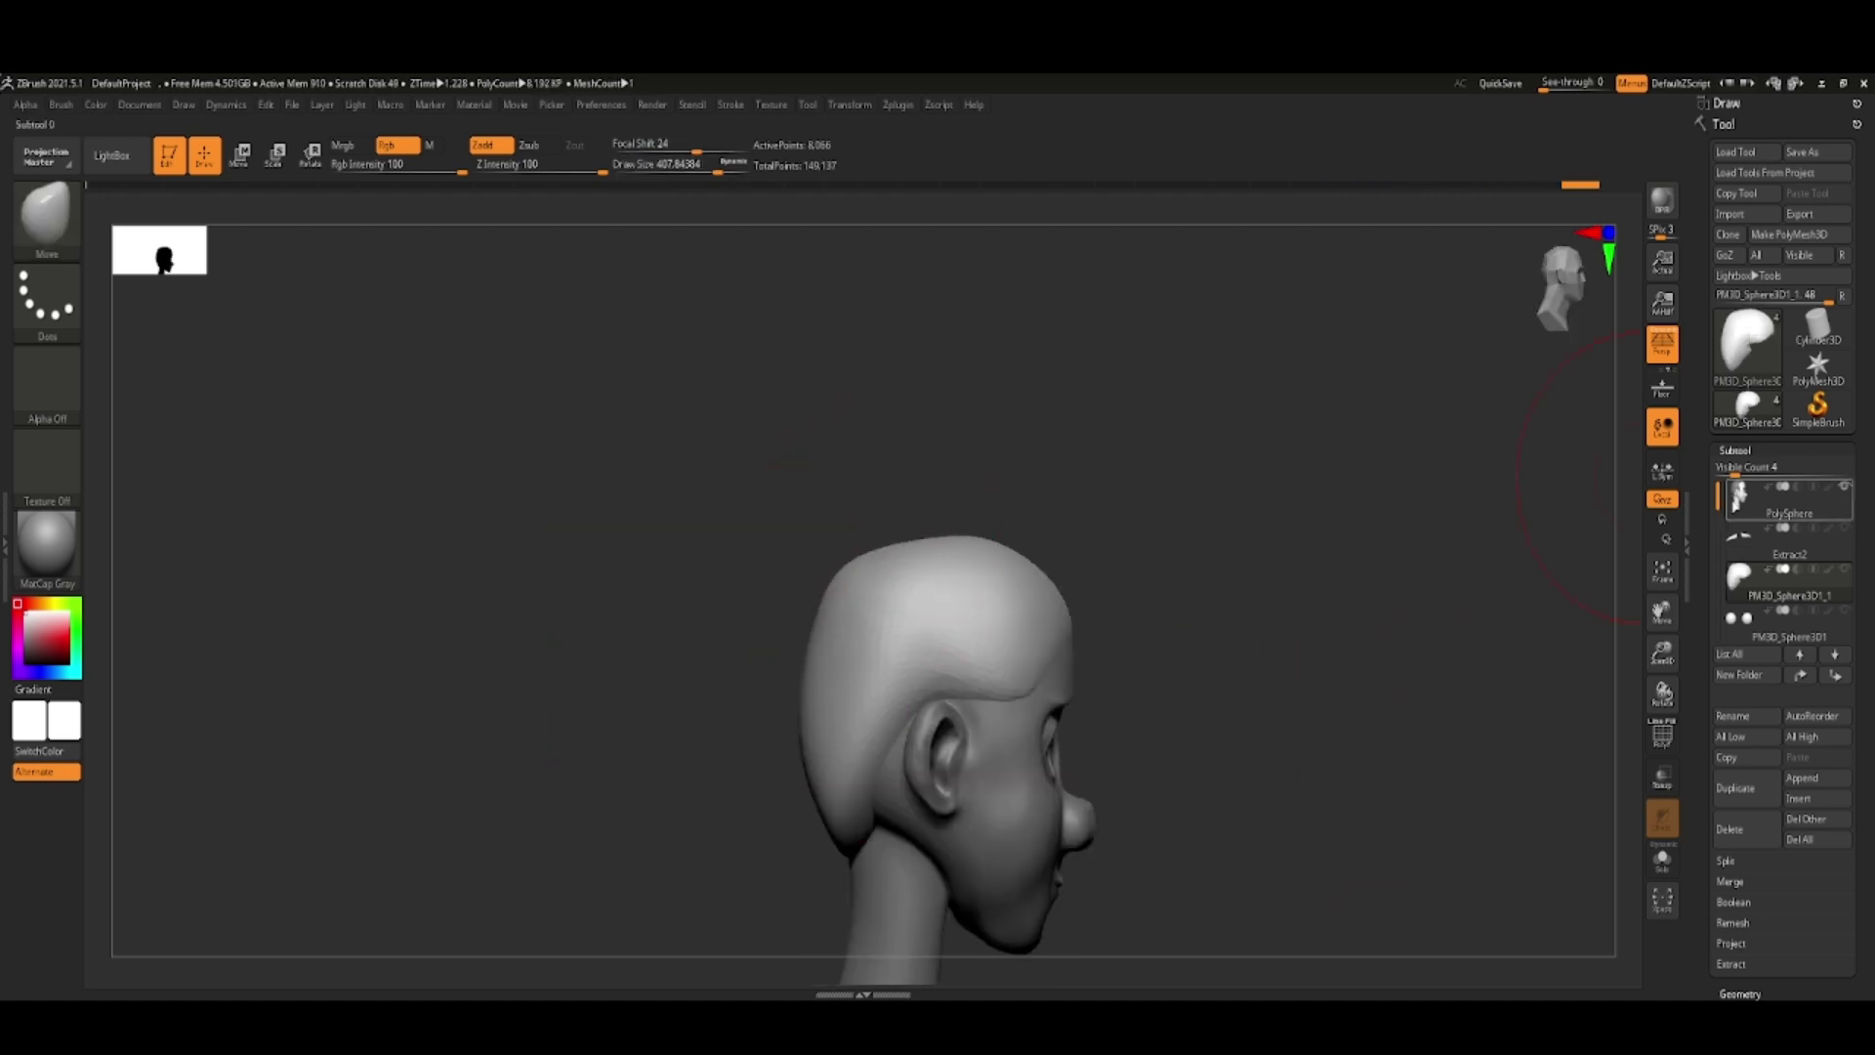
pyautogui.moveTo(1172, 625)
pyautogui.mouseDown()
pyautogui.moveTo(1278, 598)
pyautogui.moveTo(918, 540)
pyautogui.mouseUp()
pyautogui.press('space')
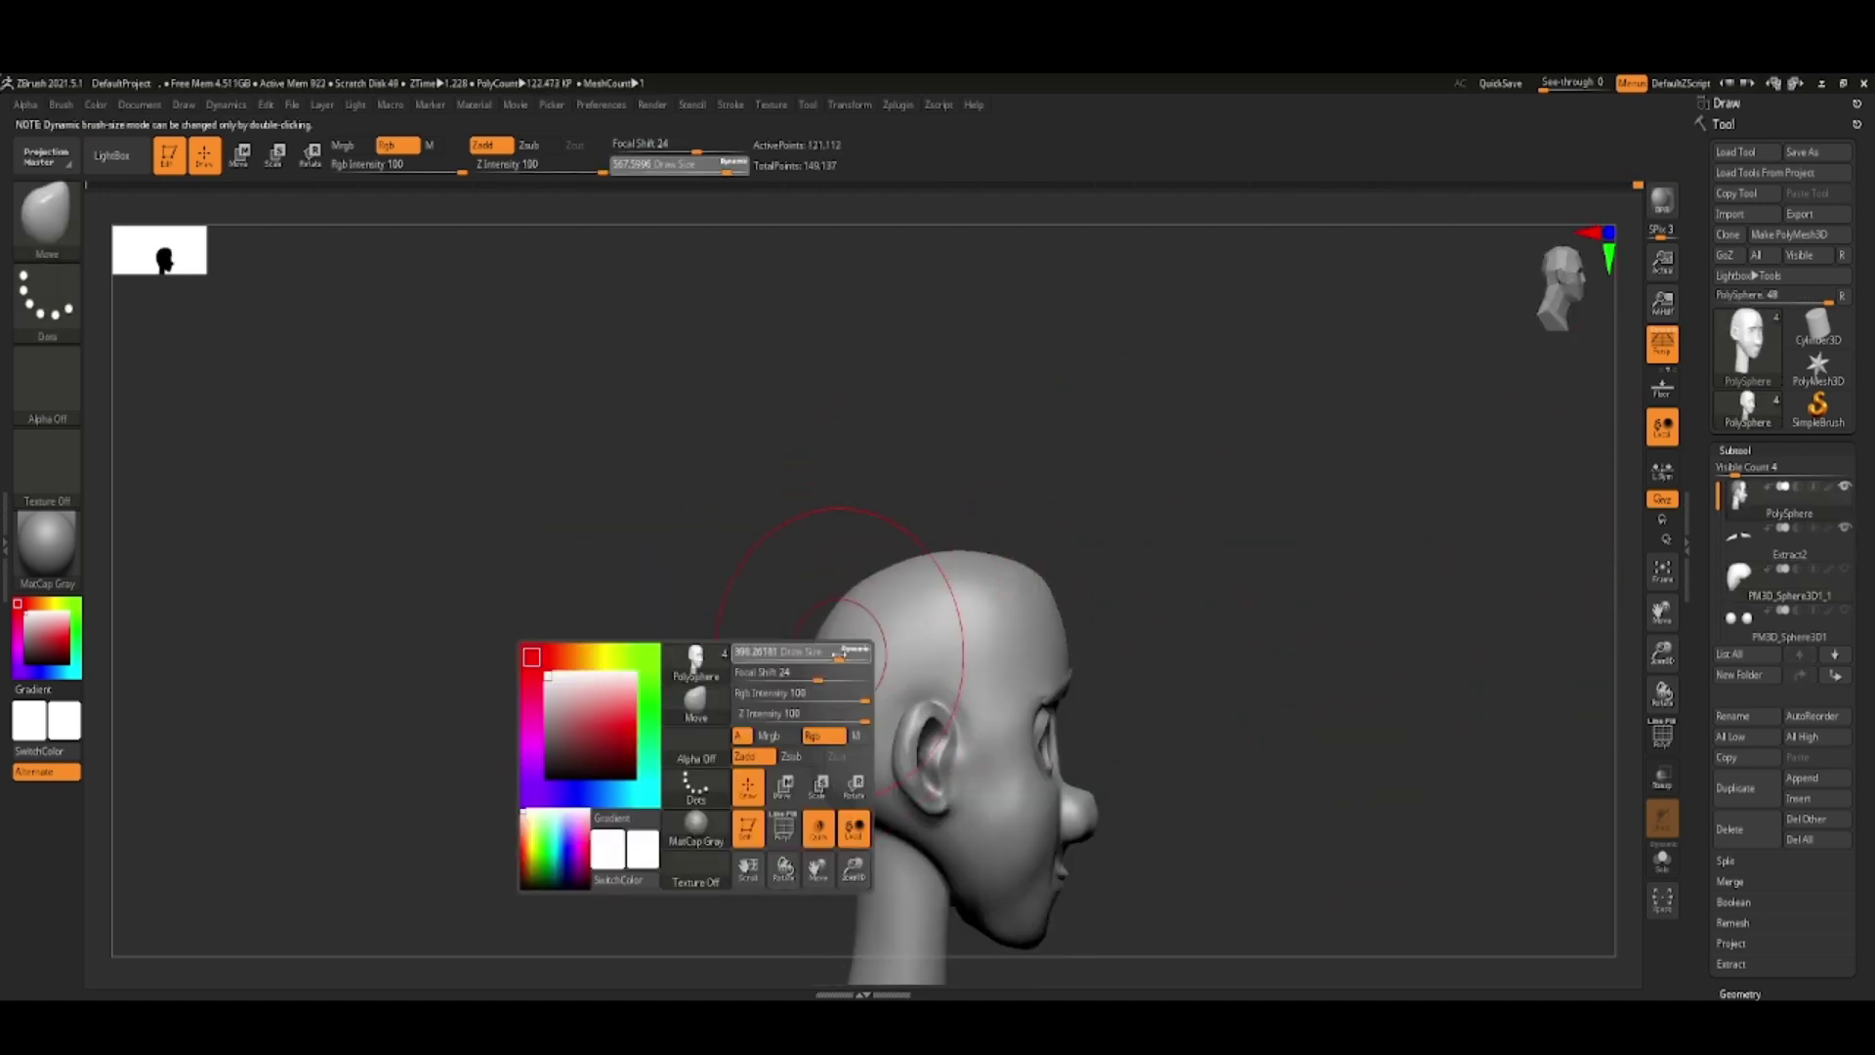
# - Lower sculpt strength to 24 and shape the sphere into a hair cap
pyautogui.click(1846, 568)
pyautogui.keyDown('alt'); pyautogui.click(864, 591); pyautogui.keyUp('alt')
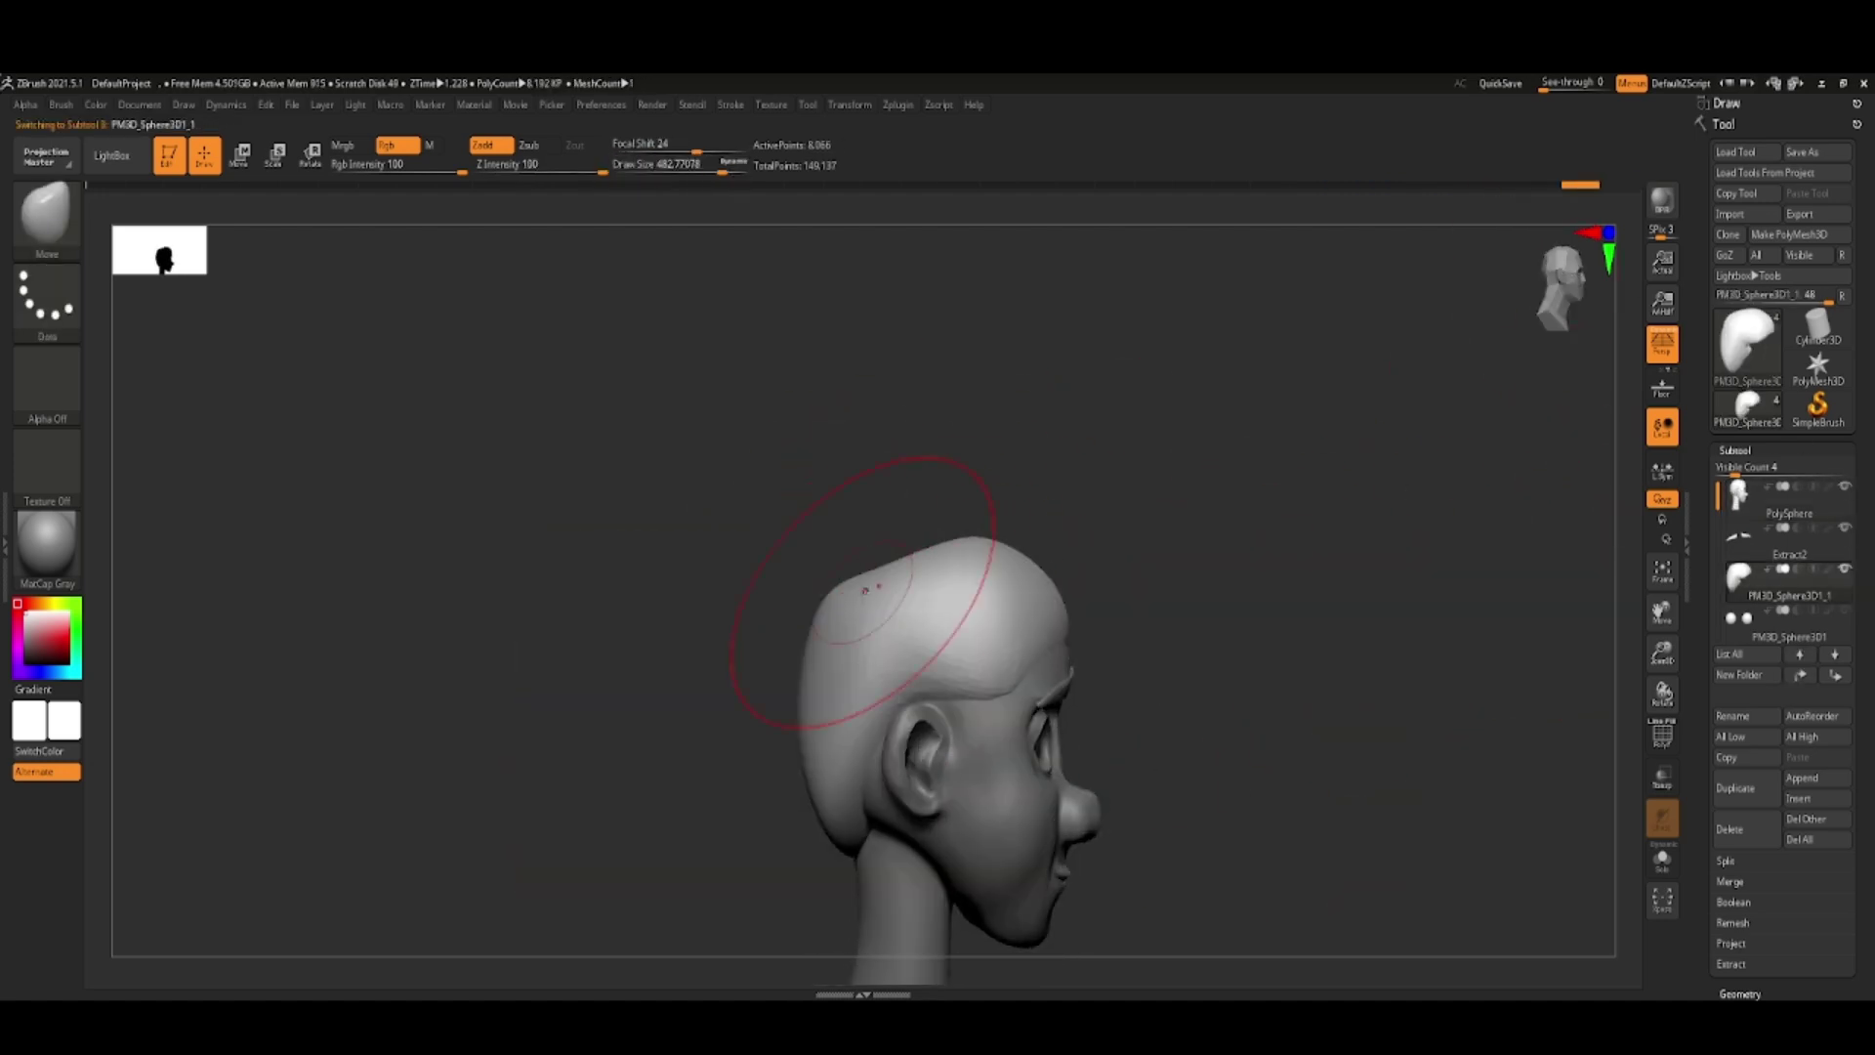
pyautogui.click(538, 164)
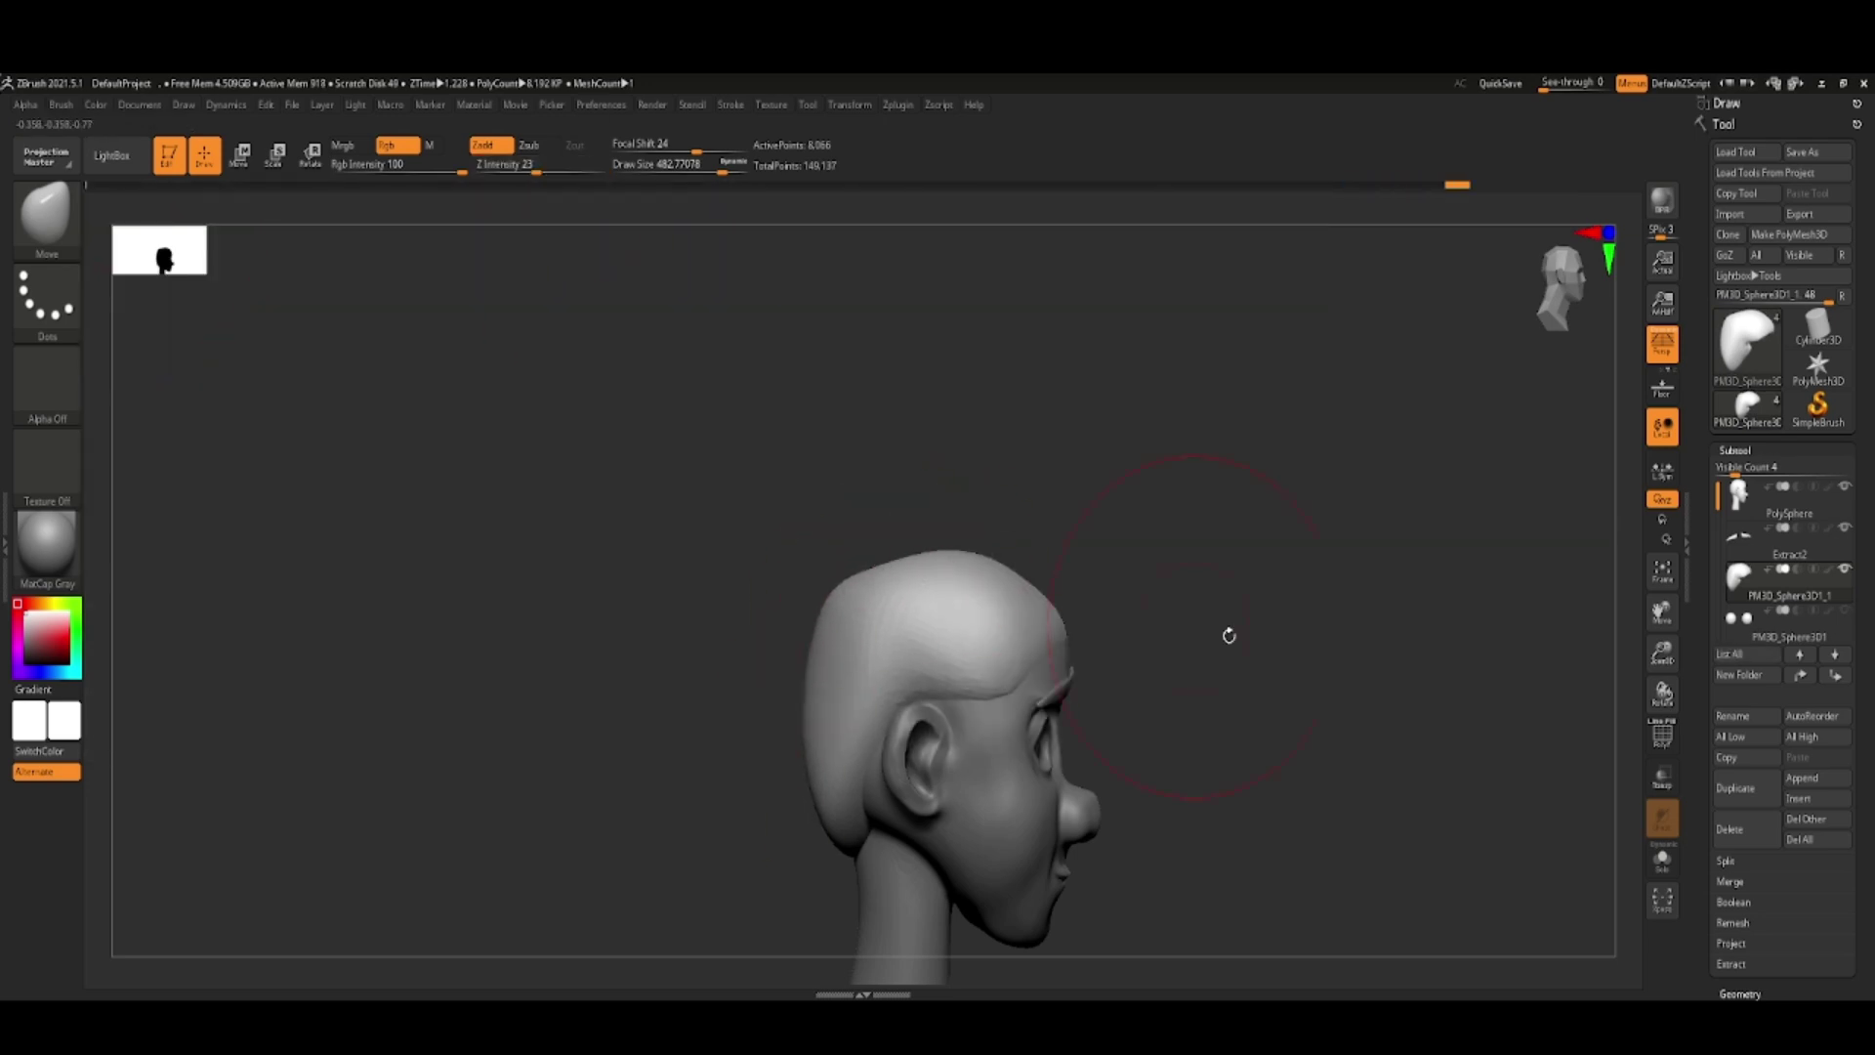
pyautogui.moveTo(1228, 636); pyautogui.dragTo(1092, 515)
pyautogui.press('space')
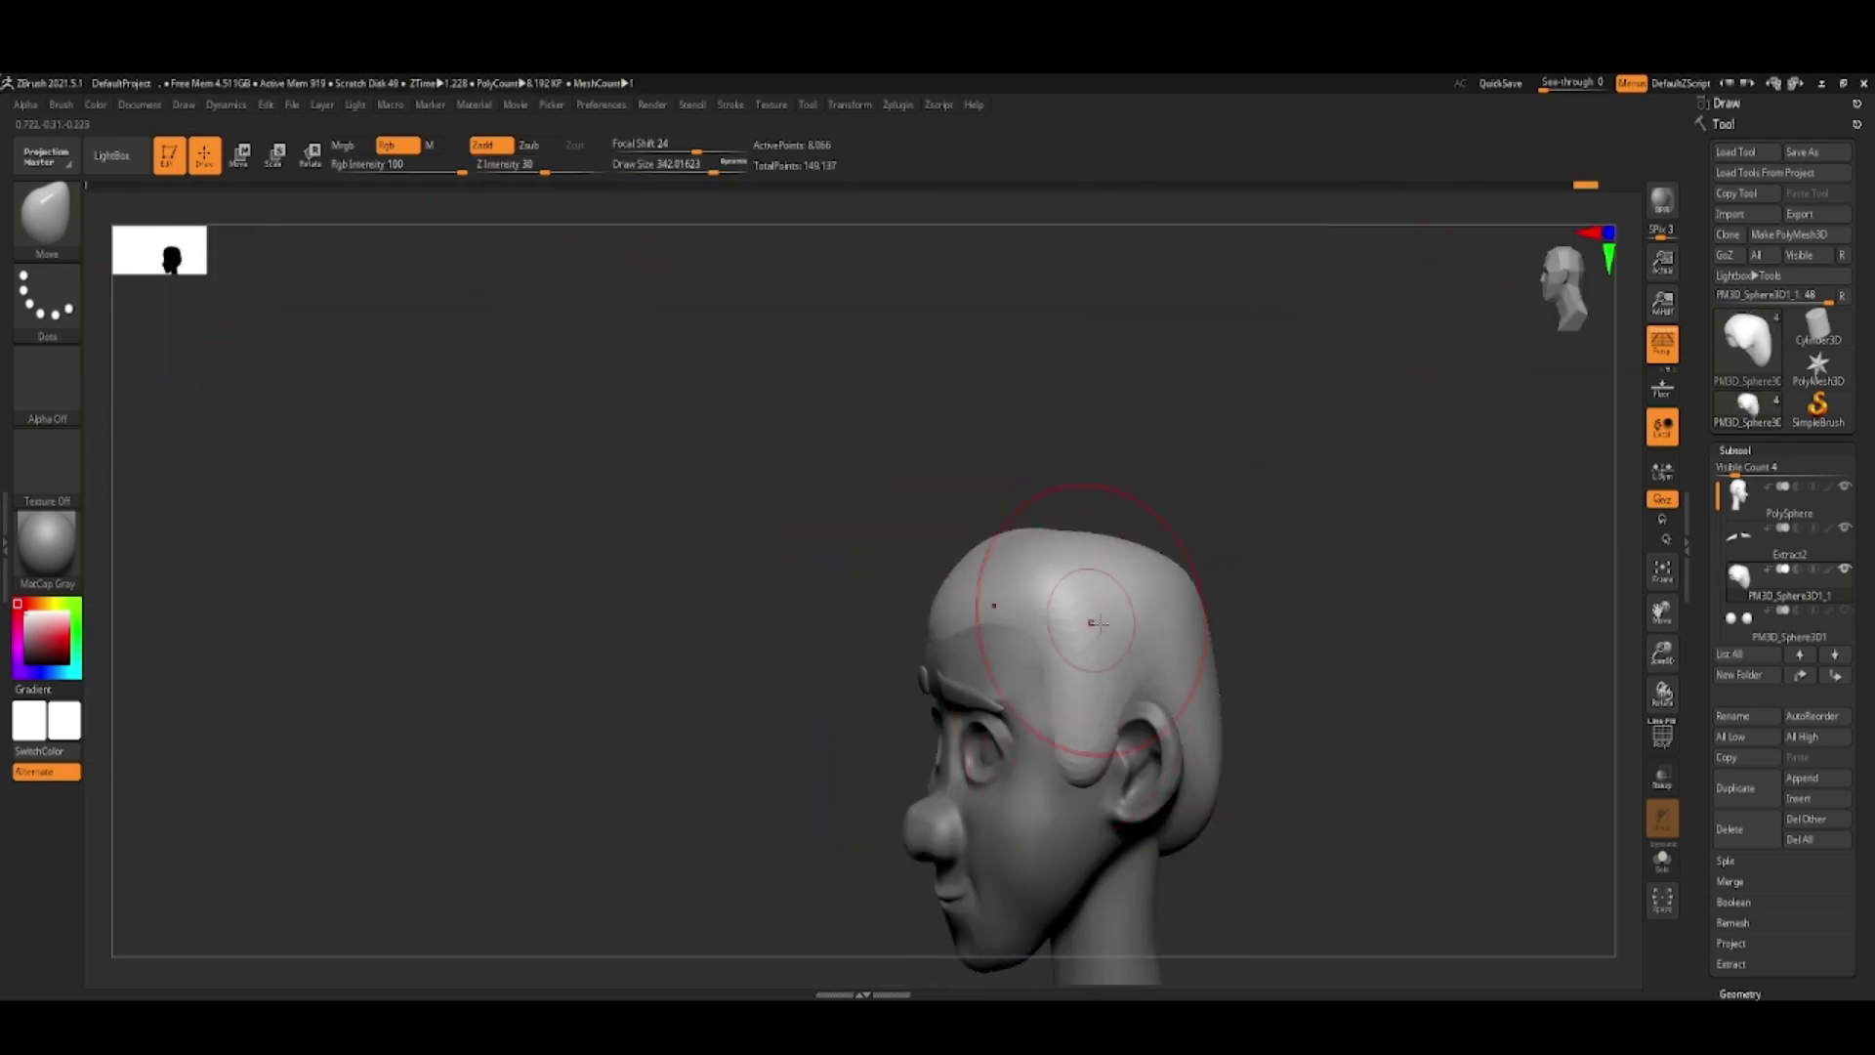
pyautogui.moveTo(1096, 622); pyautogui.dragTo(1045, 796)
# - Reselect the hair cap sphere and refine it over the back of the head
pyautogui.keyDown('alt'); pyautogui.click(1229, 658); pyautogui.keyUp('alt')
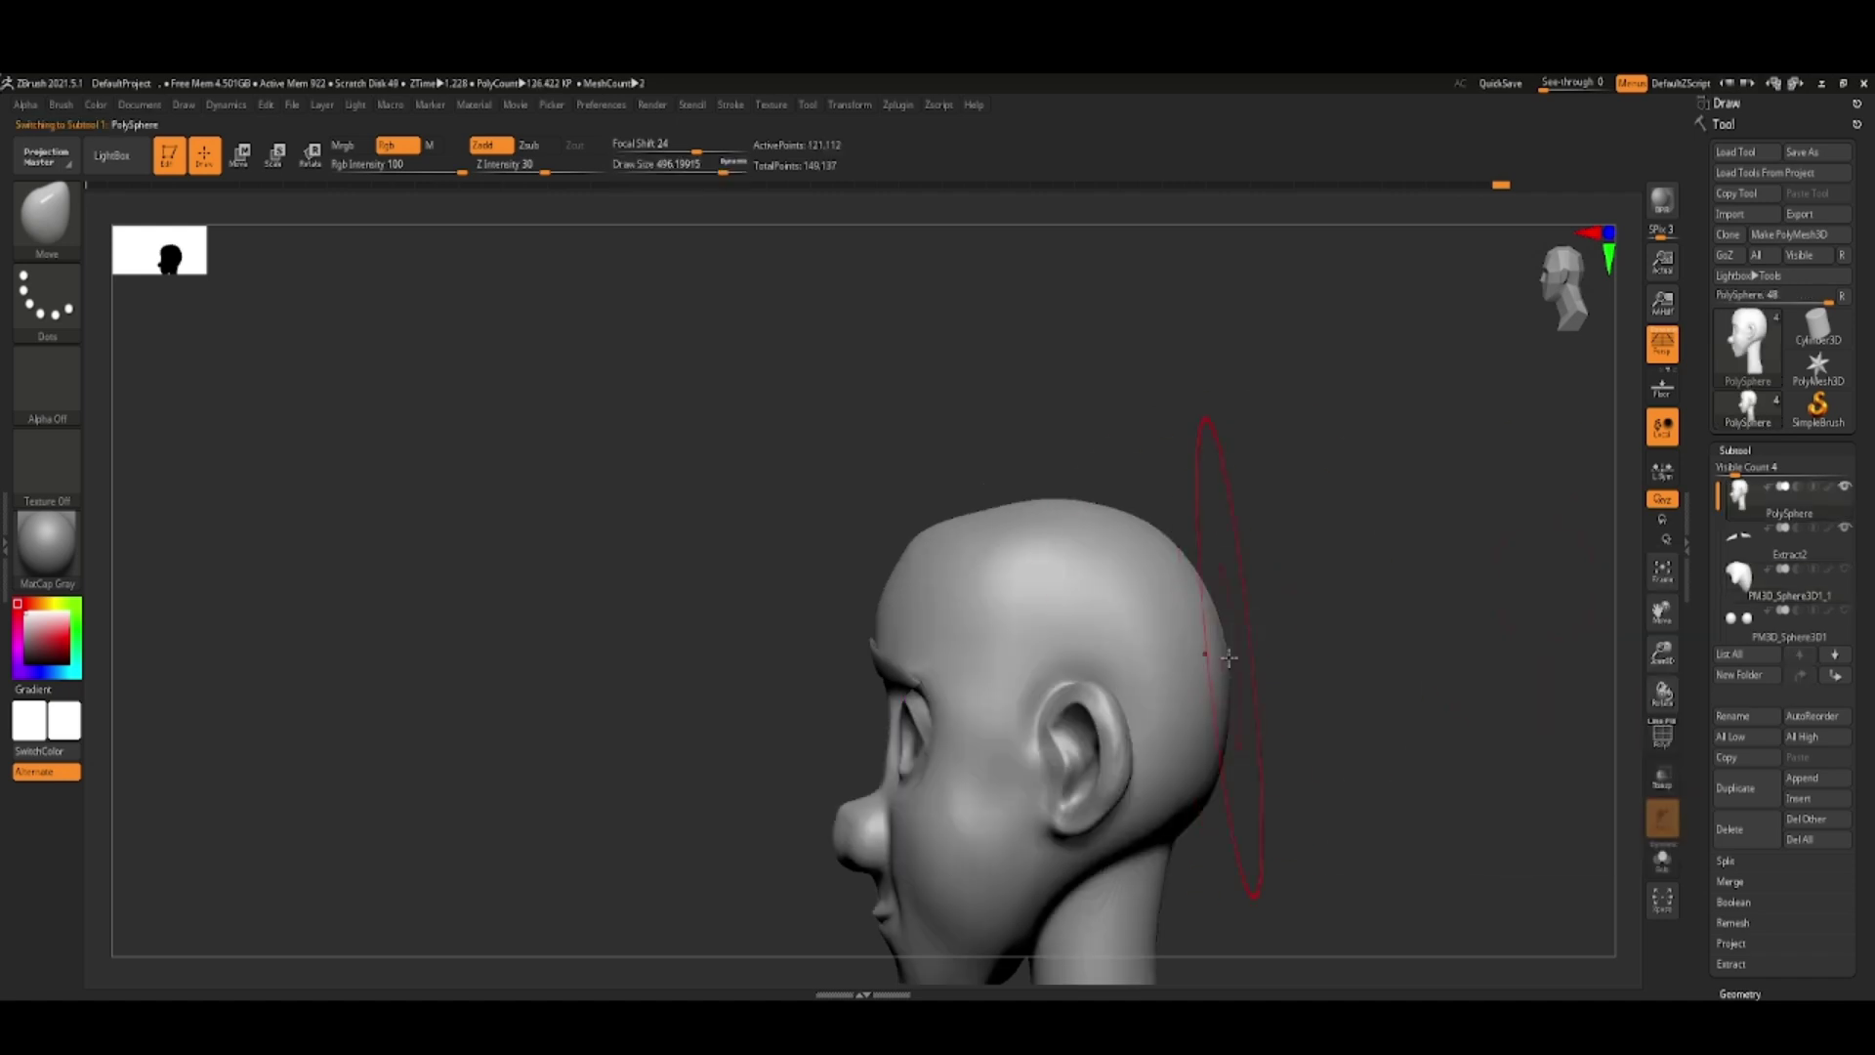
pyautogui.click(1833, 593)
pyautogui.moveTo(1416, 606)
pyautogui.mouseDown()
pyautogui.moveTo(1393, 593)
pyautogui.moveTo(1273, 717)
pyautogui.moveTo(921, 753)
pyautogui.moveTo(879, 648)
pyautogui.mouseUp()
pyautogui.press('space')
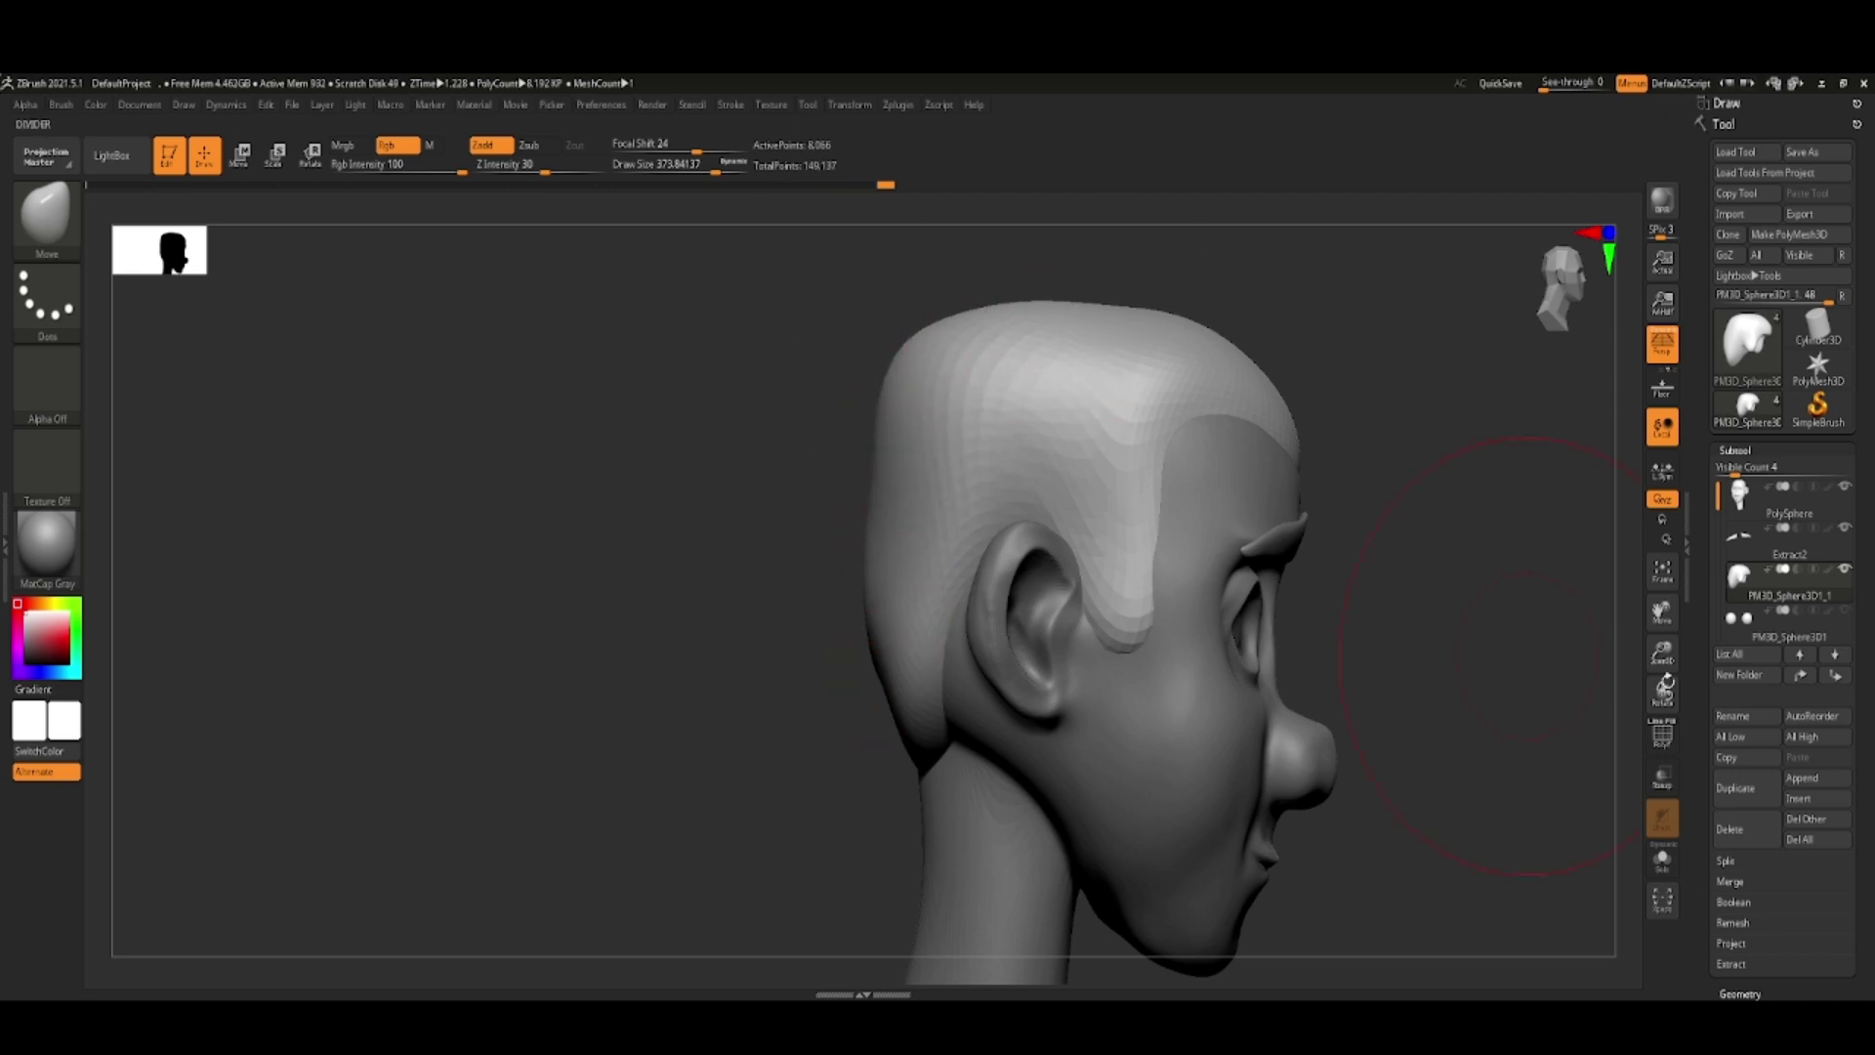
pyautogui.moveTo(1571, 615)
pyautogui.mouseDown()
pyautogui.moveTo(1126, 745)
pyautogui.moveTo(933, 724)
pyautogui.mouseUp()
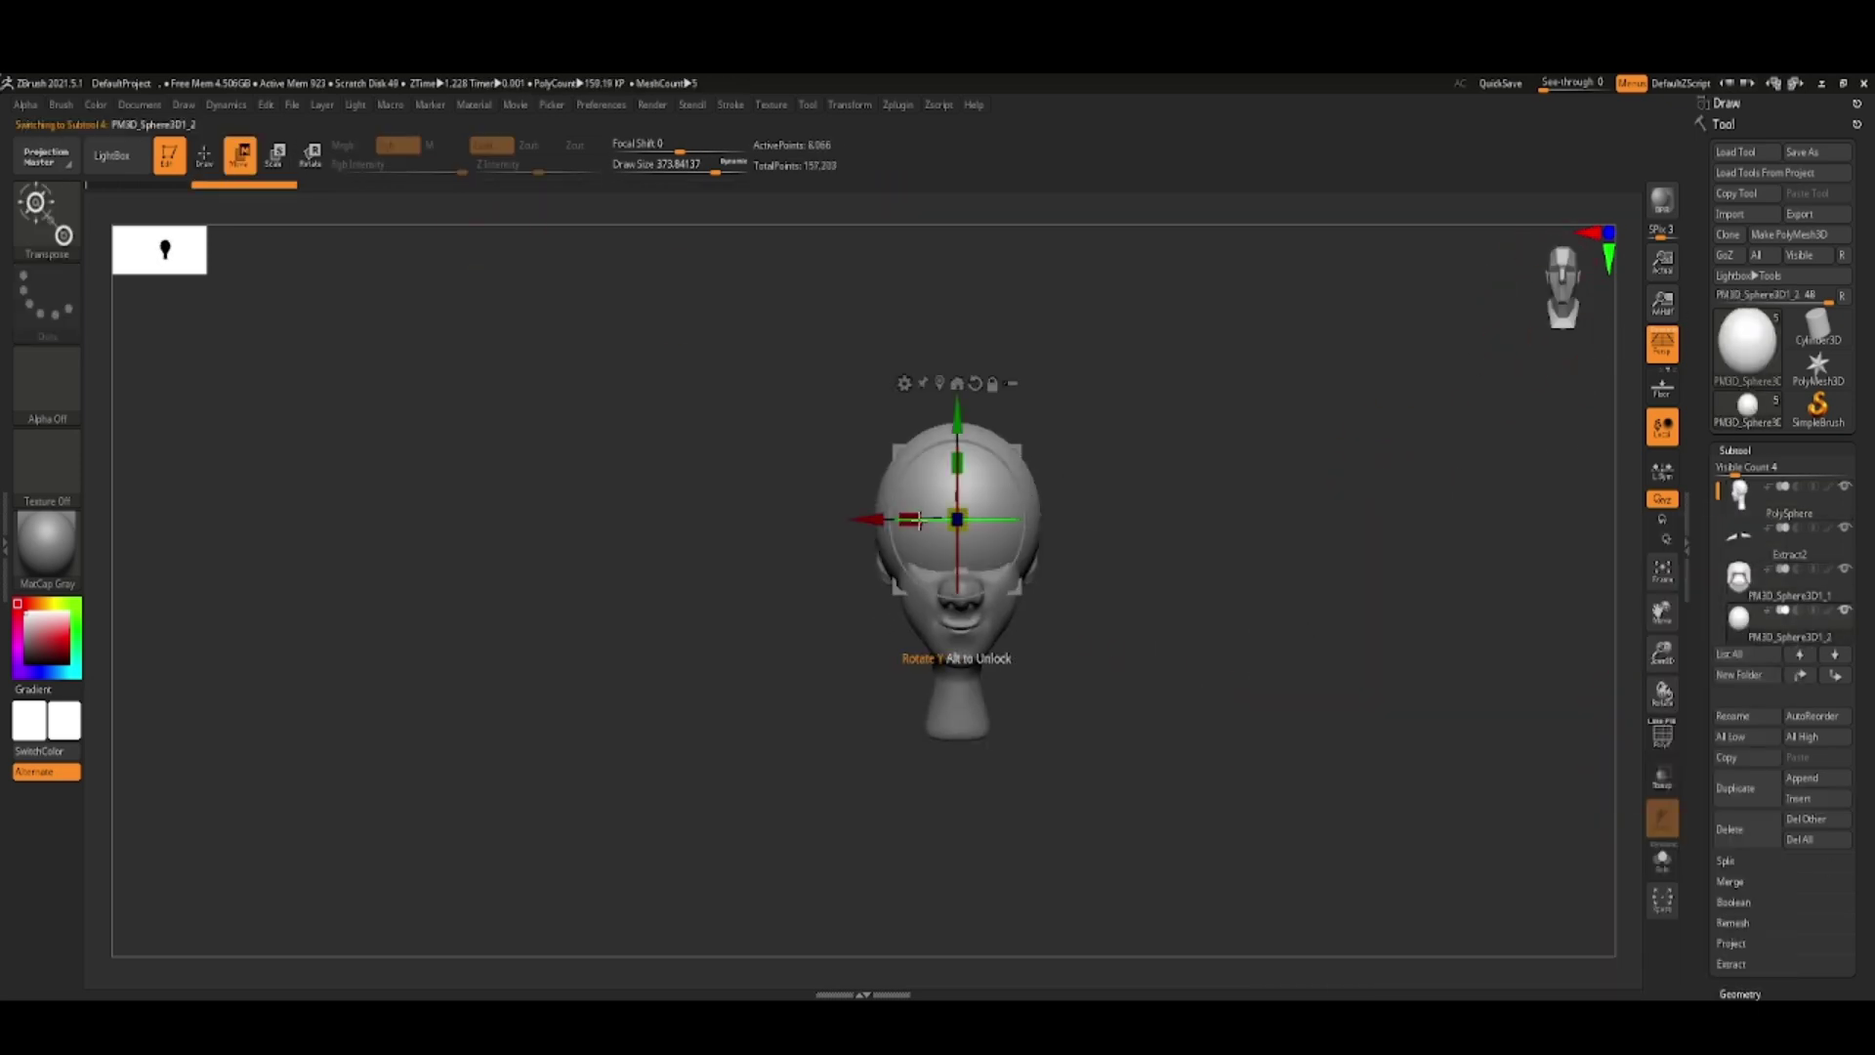
# - Set SnakeHook strength to about 57 and pull the forehead sphere into a curled lock
pyautogui.press('f')
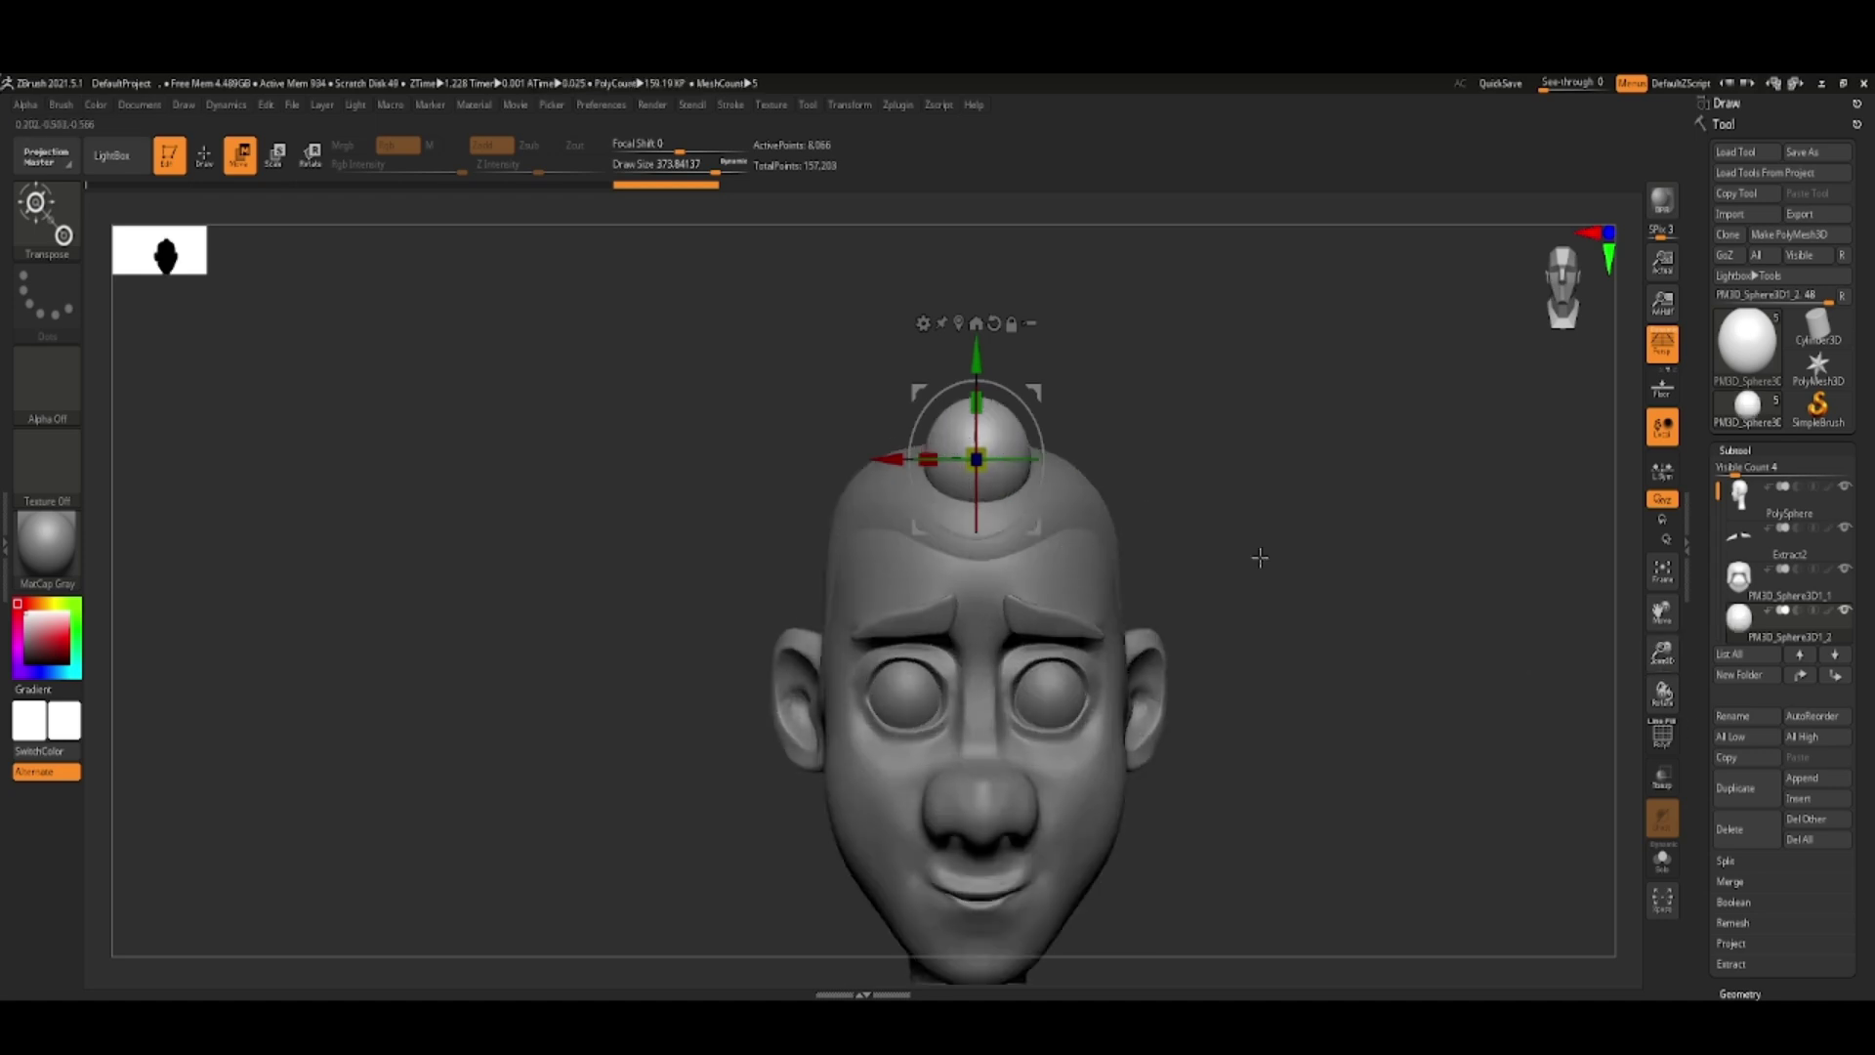
pyautogui.moveTo(1256, 557); pyautogui.dragTo(938, 716)
pyautogui.moveTo(1466, 645)
pyautogui.mouseDown()
pyautogui.moveTo(1411, 586)
pyautogui.moveTo(1277, 518)
pyautogui.moveTo(785, 527)
pyautogui.mouseUp()
pyautogui.click(1578, 288)
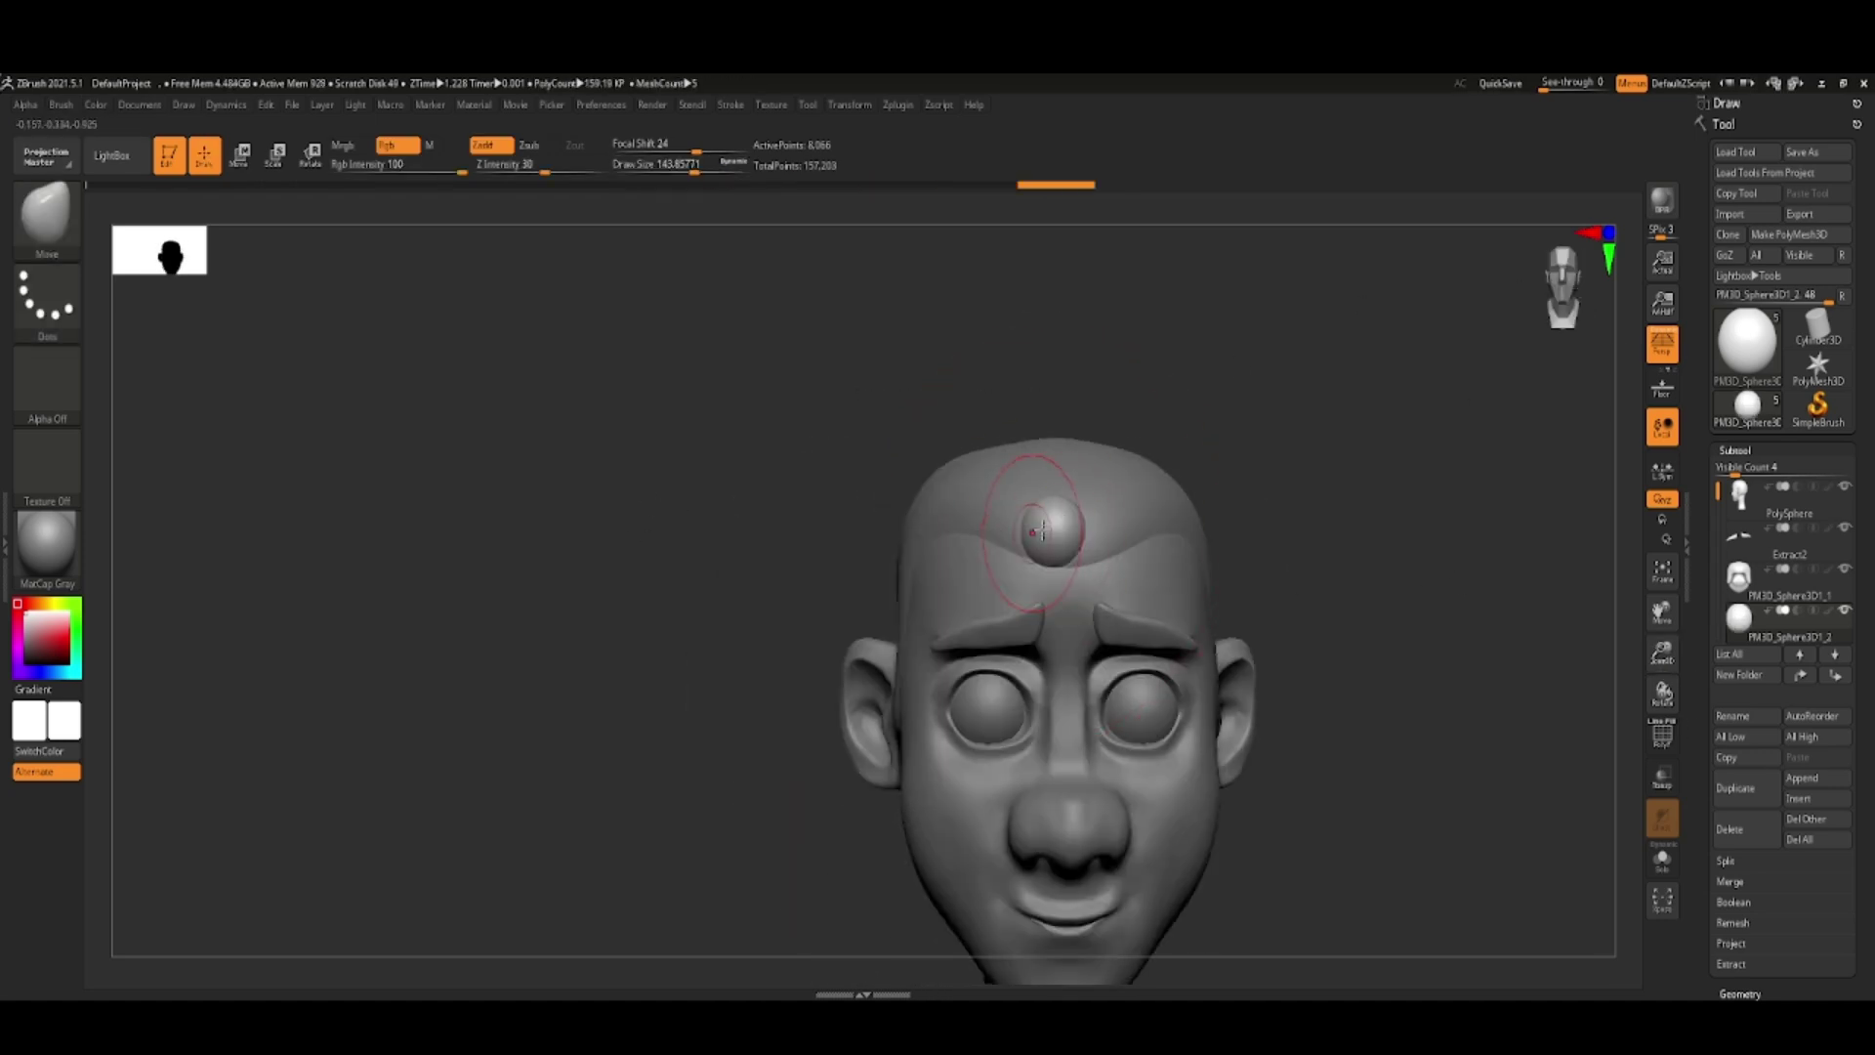
pyautogui.press('b')
pyautogui.press('s')
pyautogui.press('h')
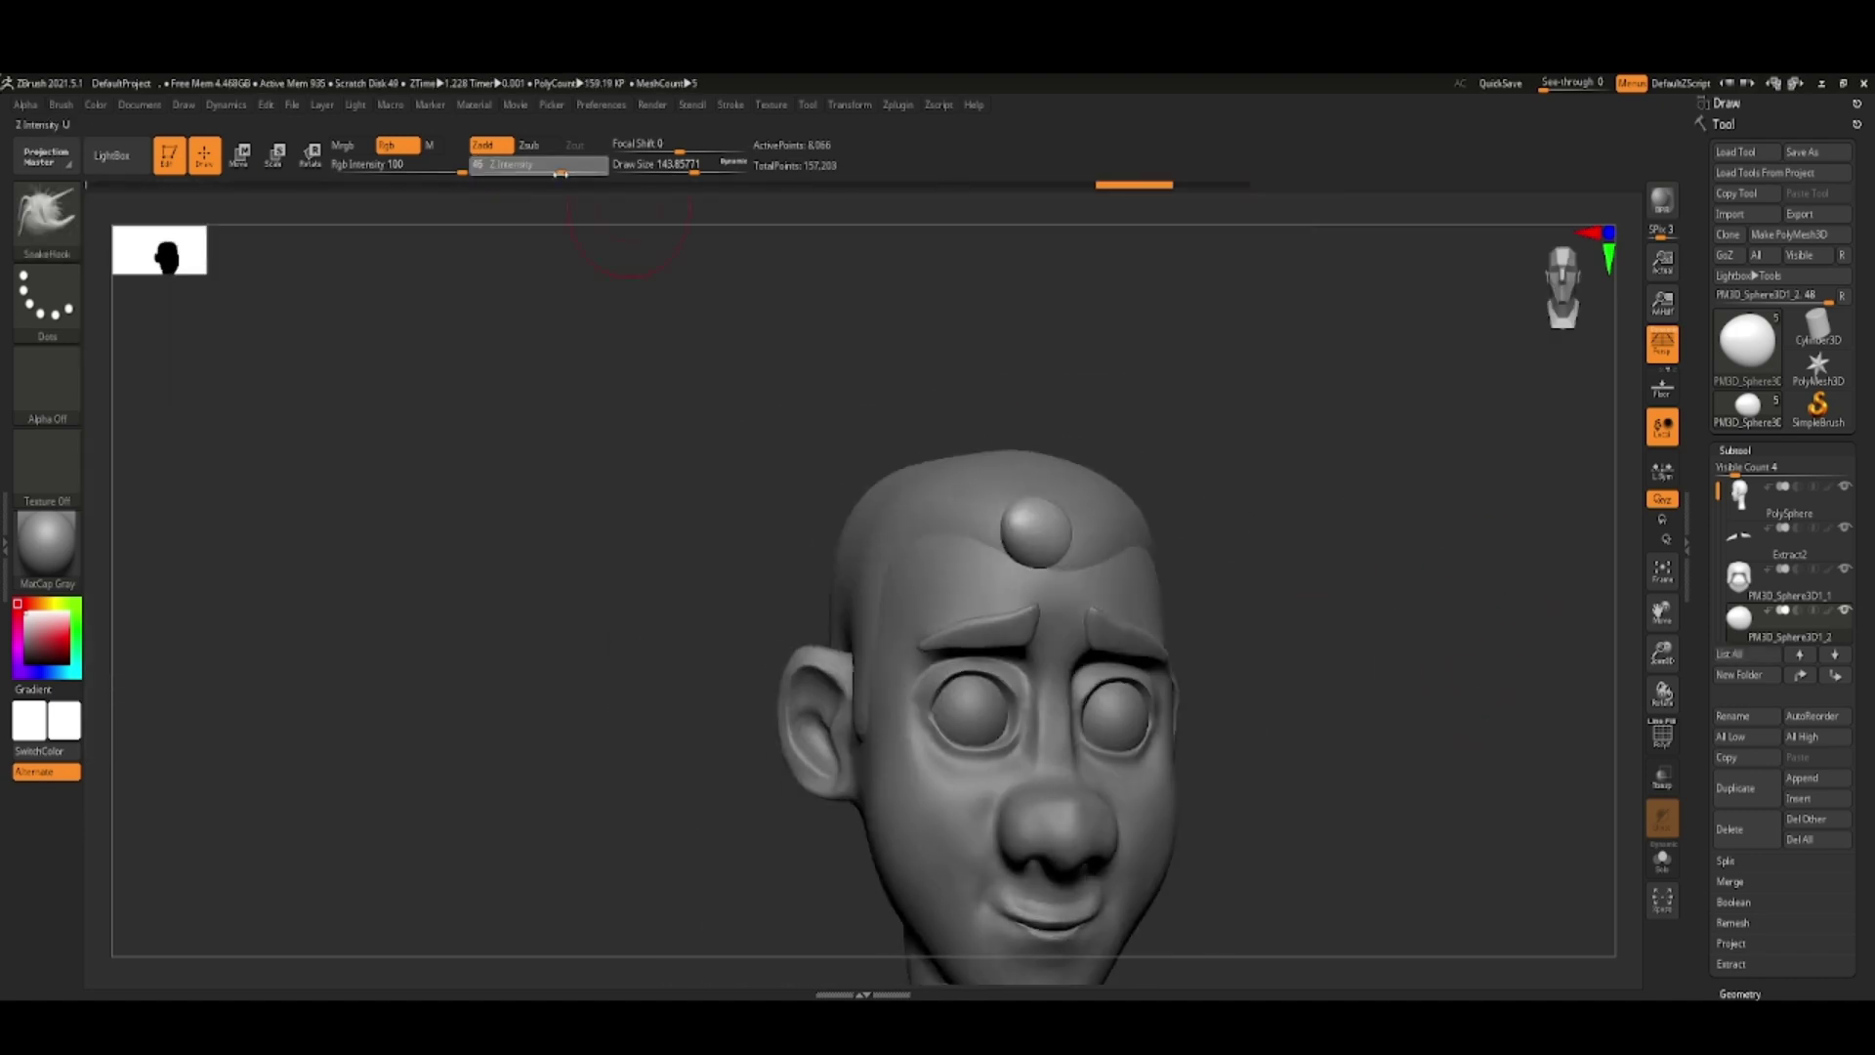
pyautogui.moveTo(544, 171); pyautogui.dragTo(571, 171)
pyautogui.moveTo(1320, 603)
pyautogui.mouseDown()
pyautogui.moveTo(1416, 596)
pyautogui.moveTo(1320, 603)
pyautogui.mouseUp()
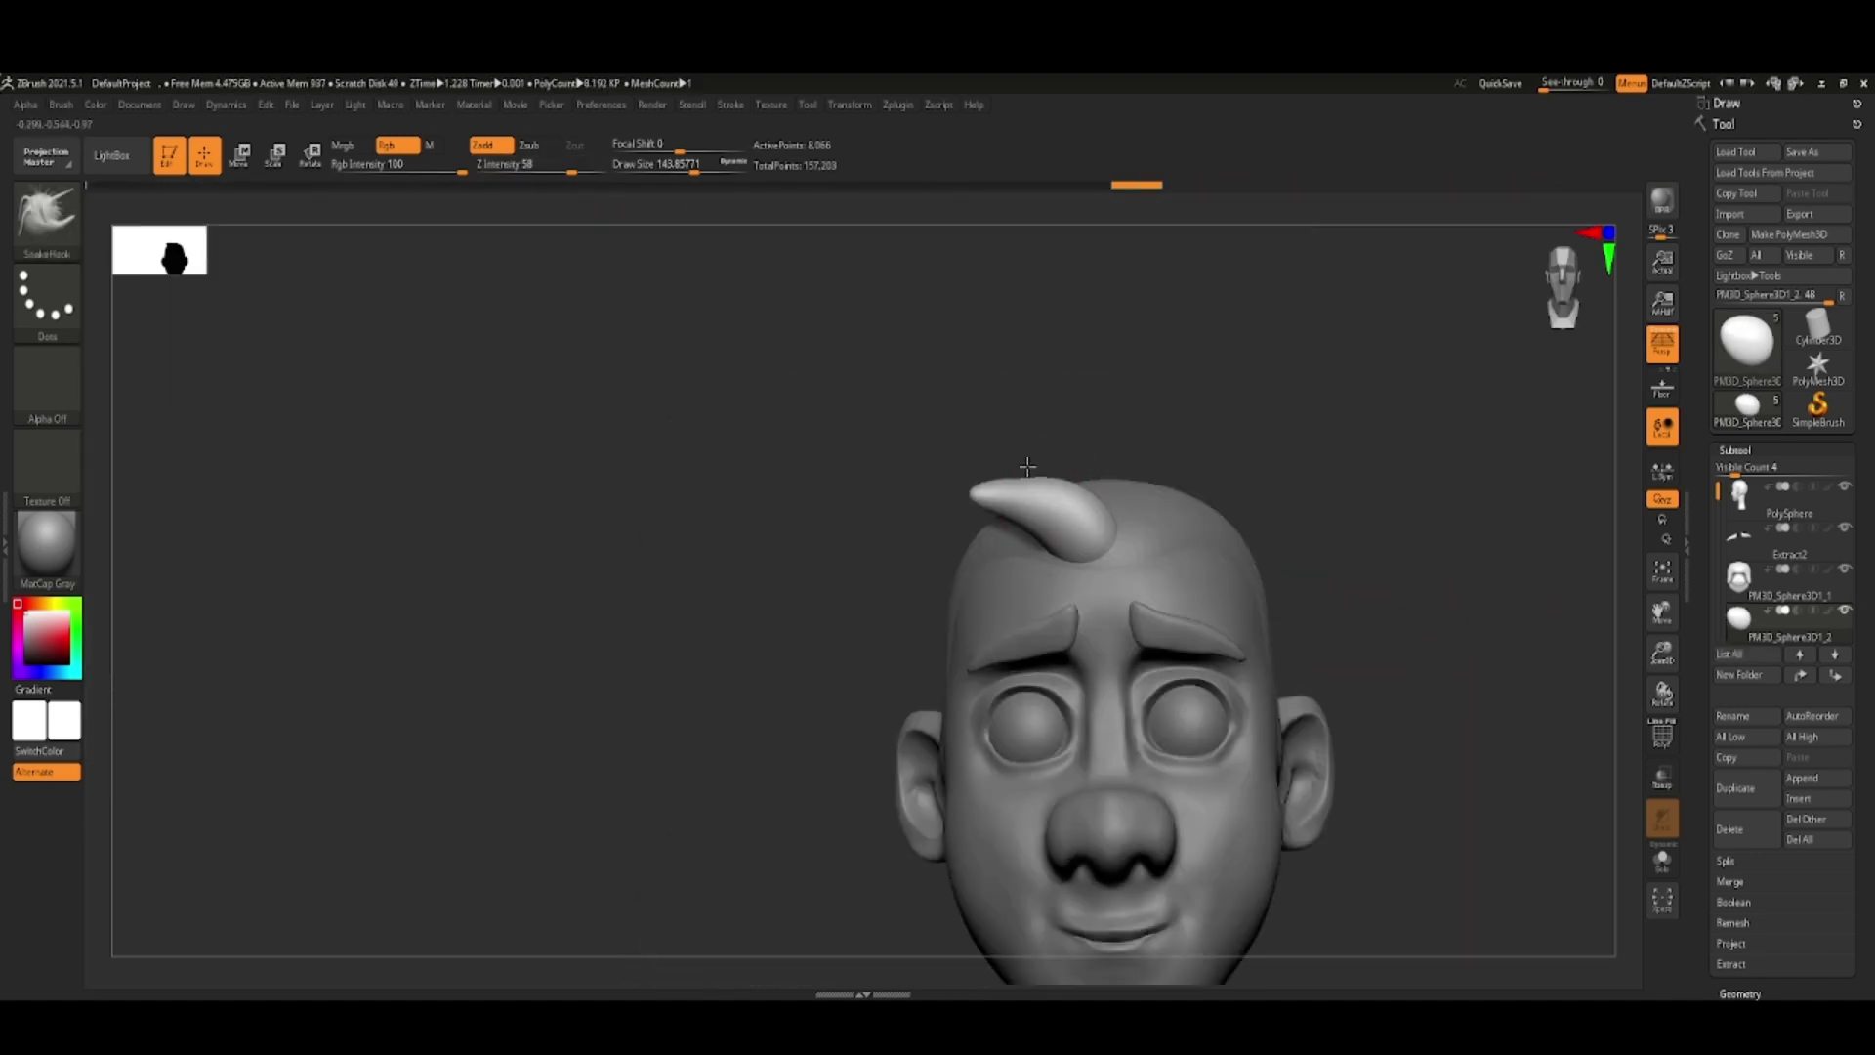
pyautogui.moveTo(1074, 512)
pyautogui.mouseDown()
pyautogui.moveTo(1125, 578)
pyautogui.moveTo(1035, 459)
pyautogui.mouseUp()
pyautogui.moveTo(1459, 616); pyautogui.dragTo(1722, 755)
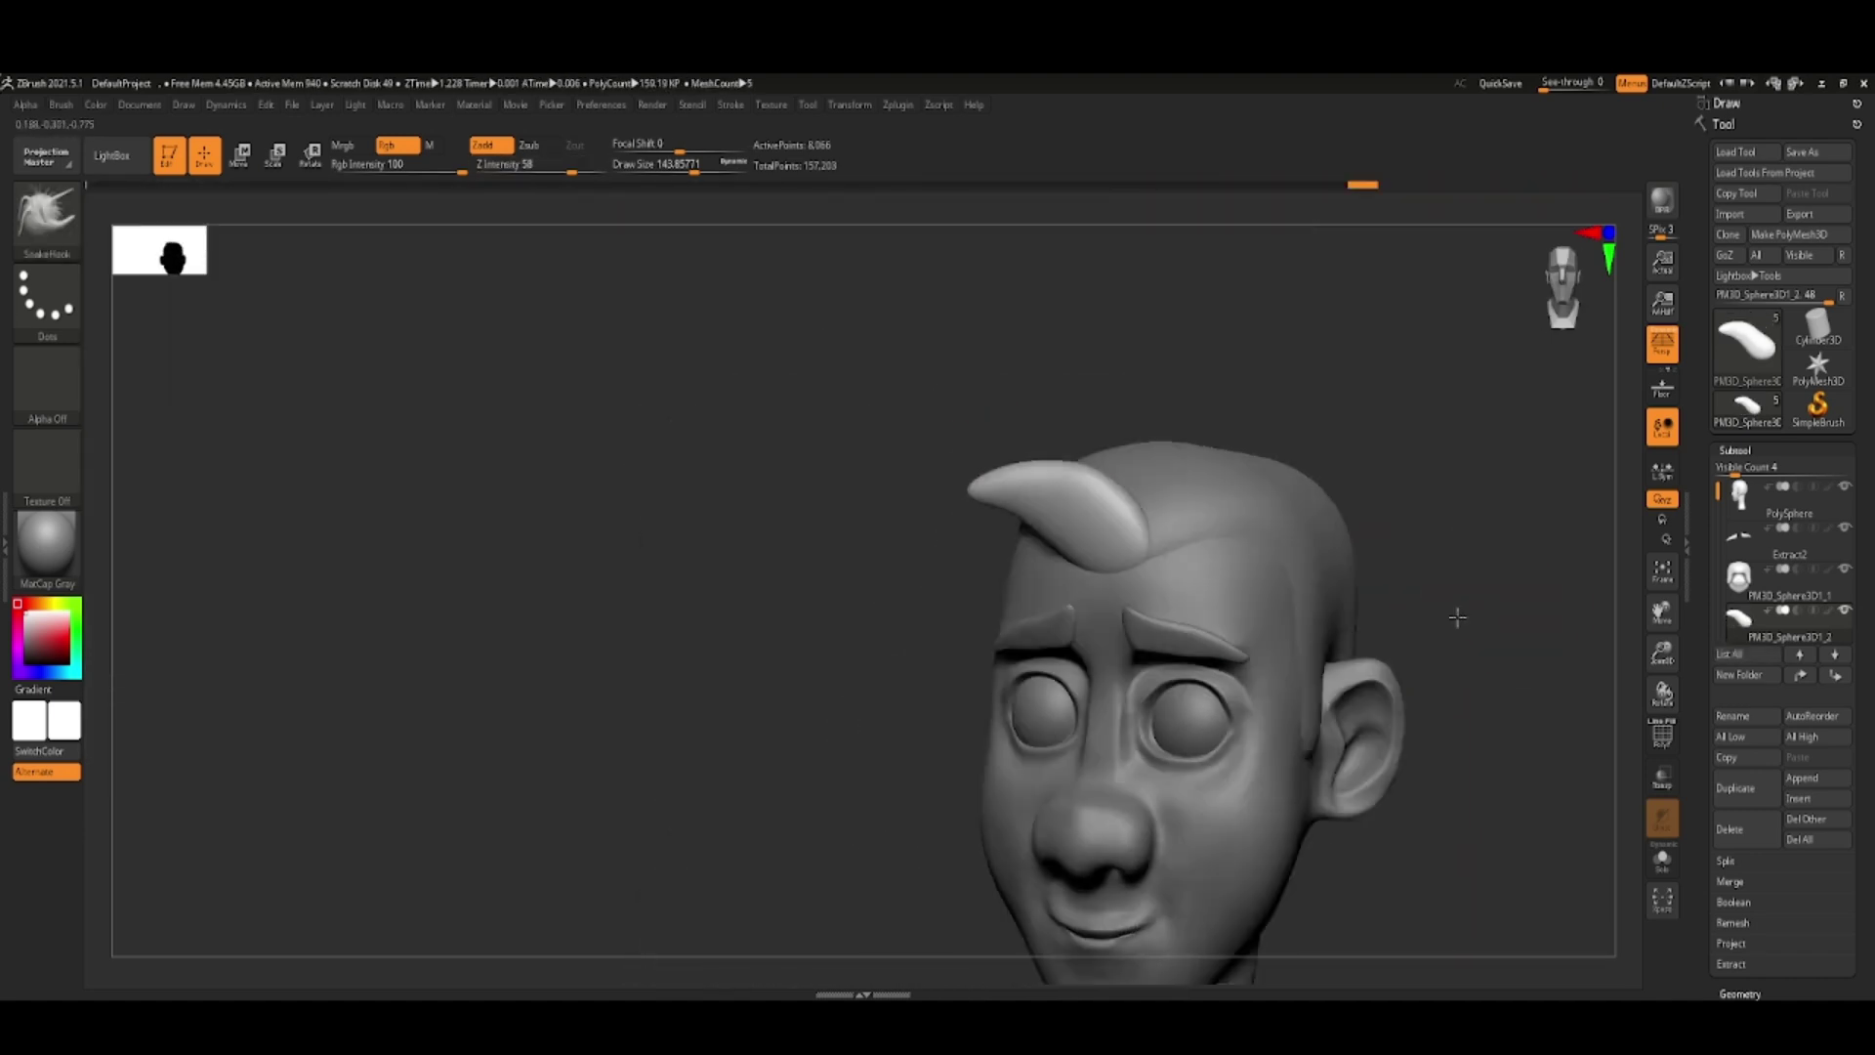
# - Refine the hair lock with the DamStandard and Inflat brushes
pyautogui.press('b')
pyautogui.press('d')
pyautogui.press('s')
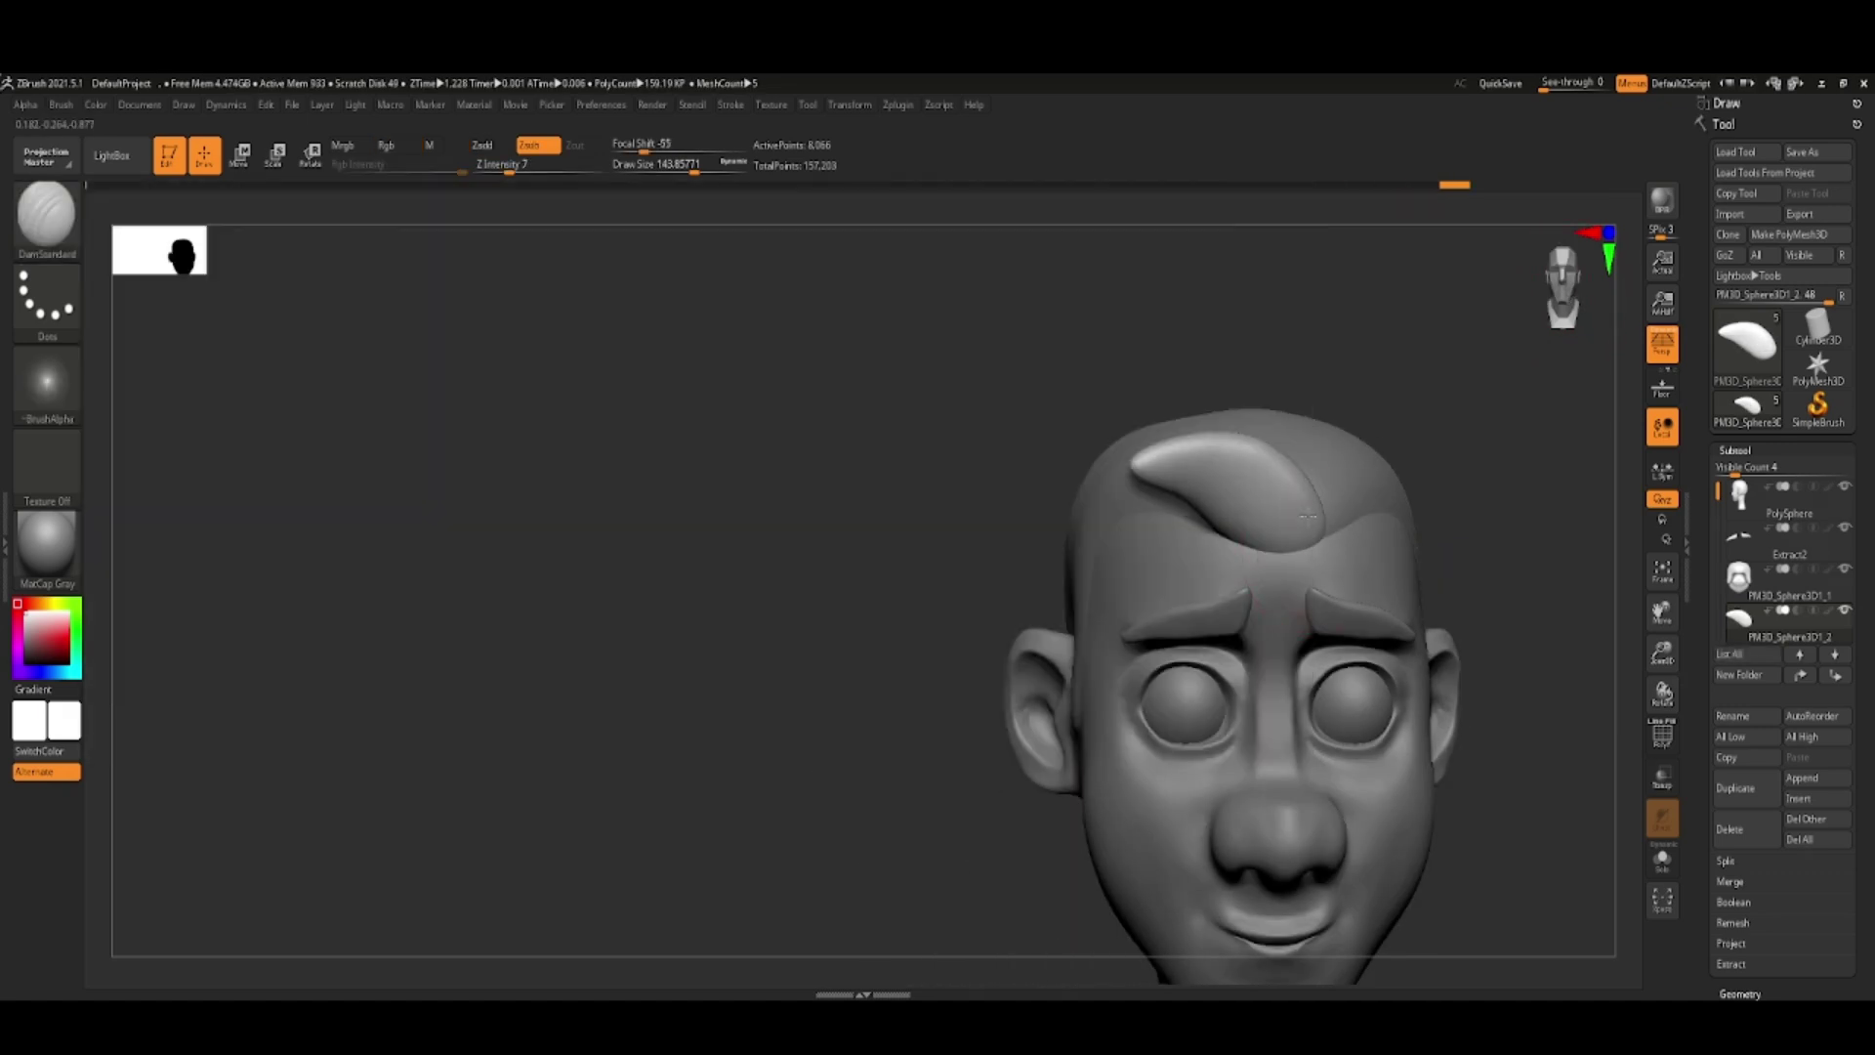
pyautogui.moveTo(1563, 518); pyautogui.dragTo(727, 345)
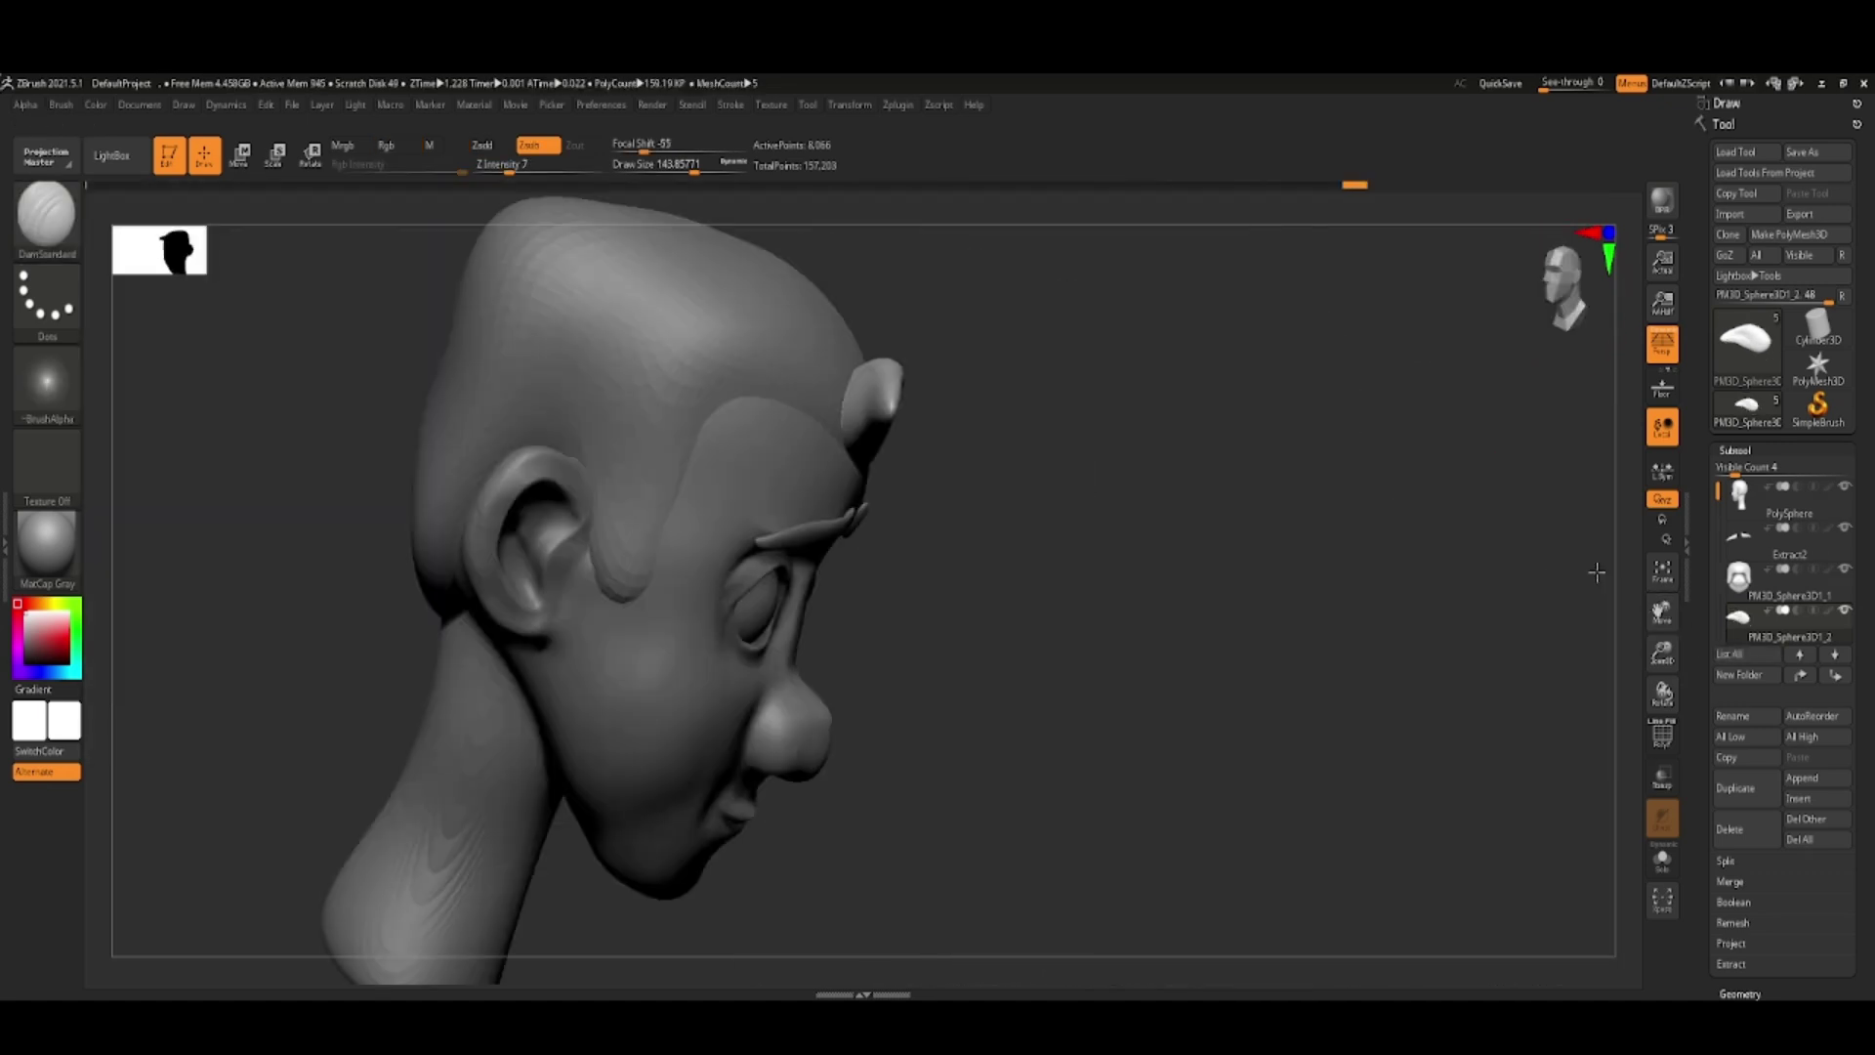
pyautogui.press('b')
pyautogui.press('i')
pyautogui.press('n')
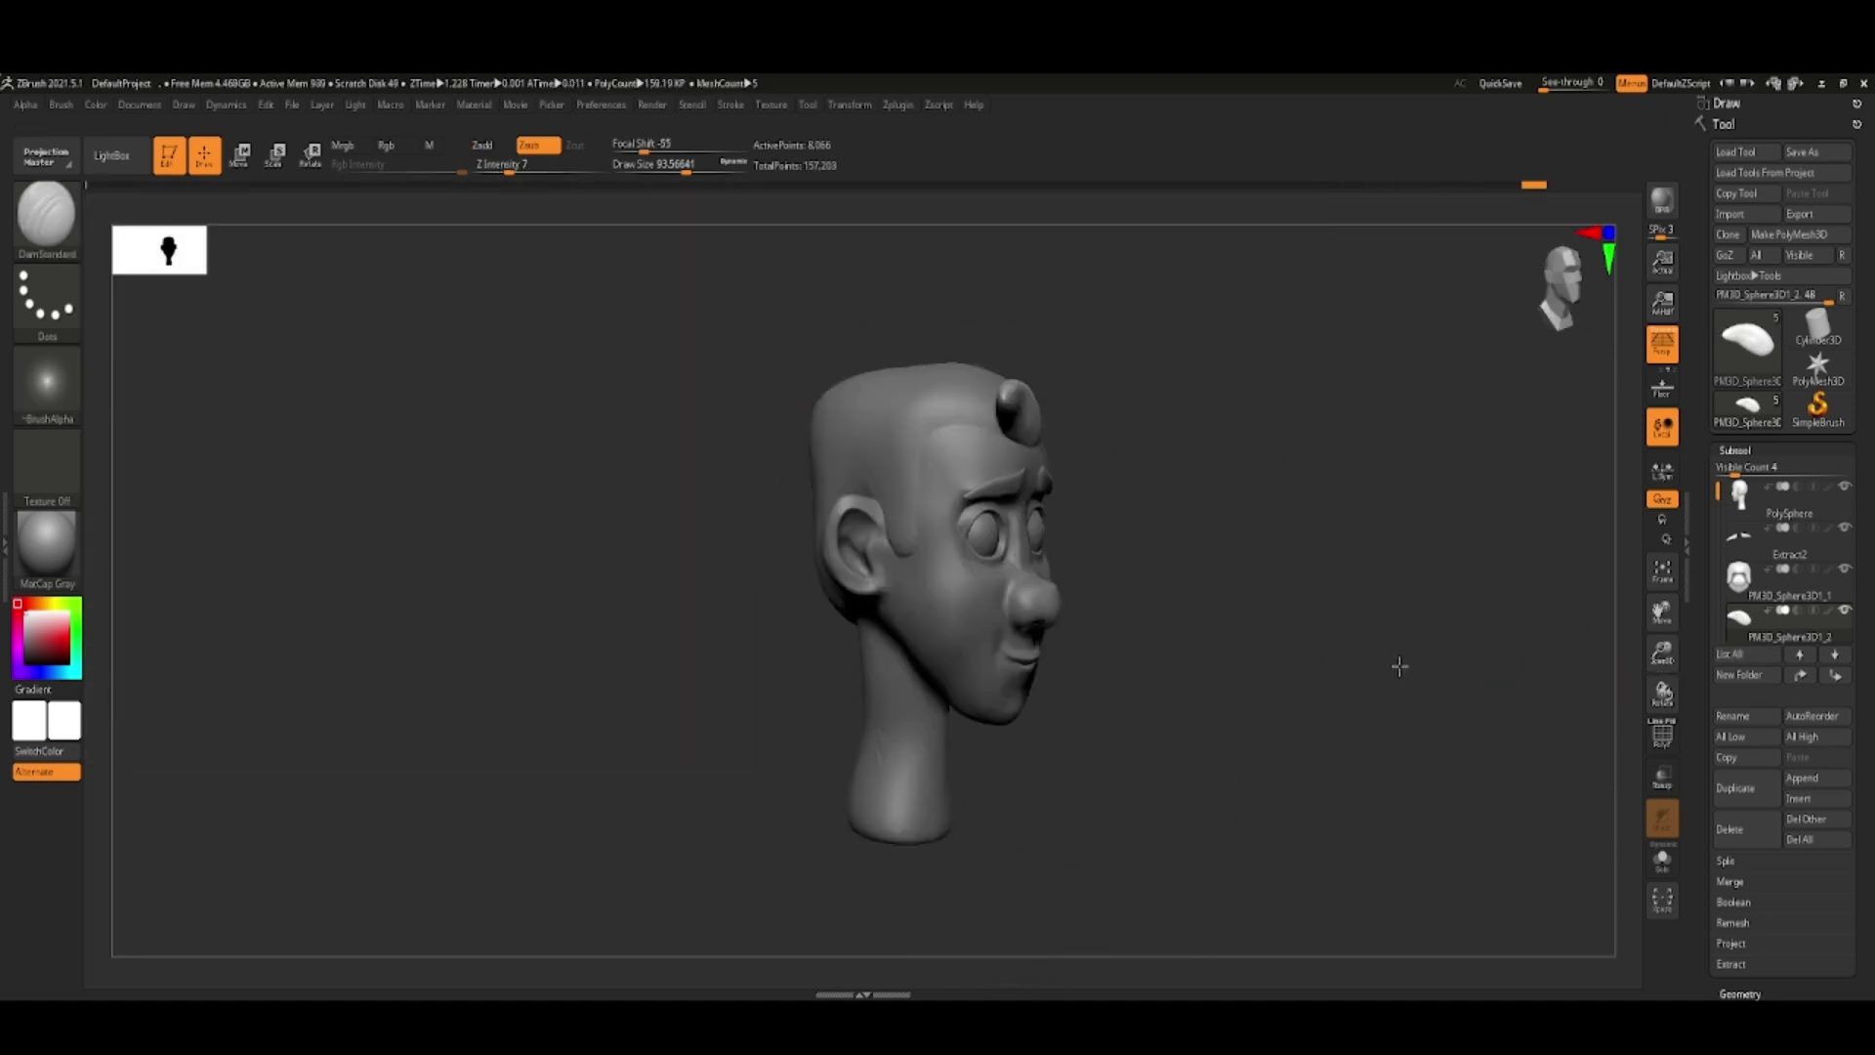
# - Review the hair lock from front and side views, then duplicate the hair tuft
pyautogui.moveTo(972, 433); pyautogui.dragTo(1146, 400, button='right')
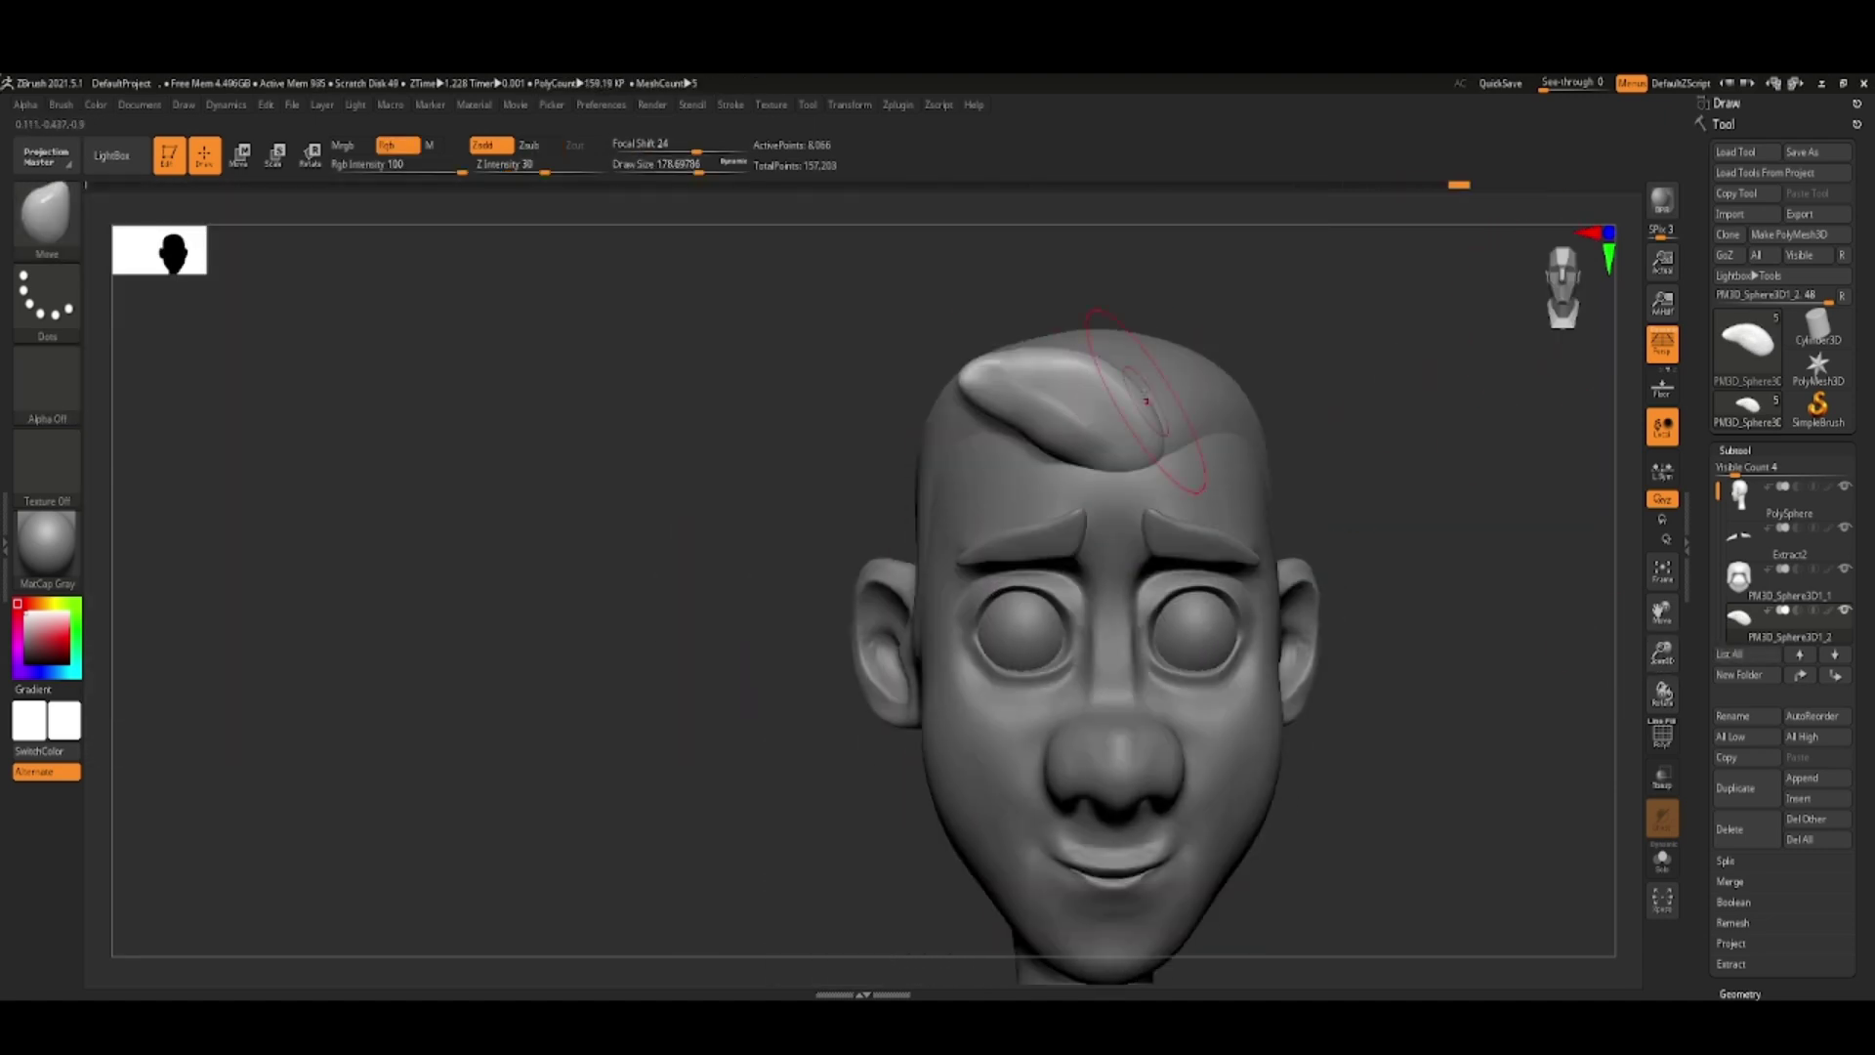
pyautogui.moveTo(1651, 557)
pyautogui.mouseDown(button='right')
pyautogui.moveTo(1477, 377)
pyautogui.moveTo(1139, 408)
pyautogui.moveTo(1123, 436)
pyautogui.moveTo(1469, 577)
pyautogui.mouseUp(button='right')
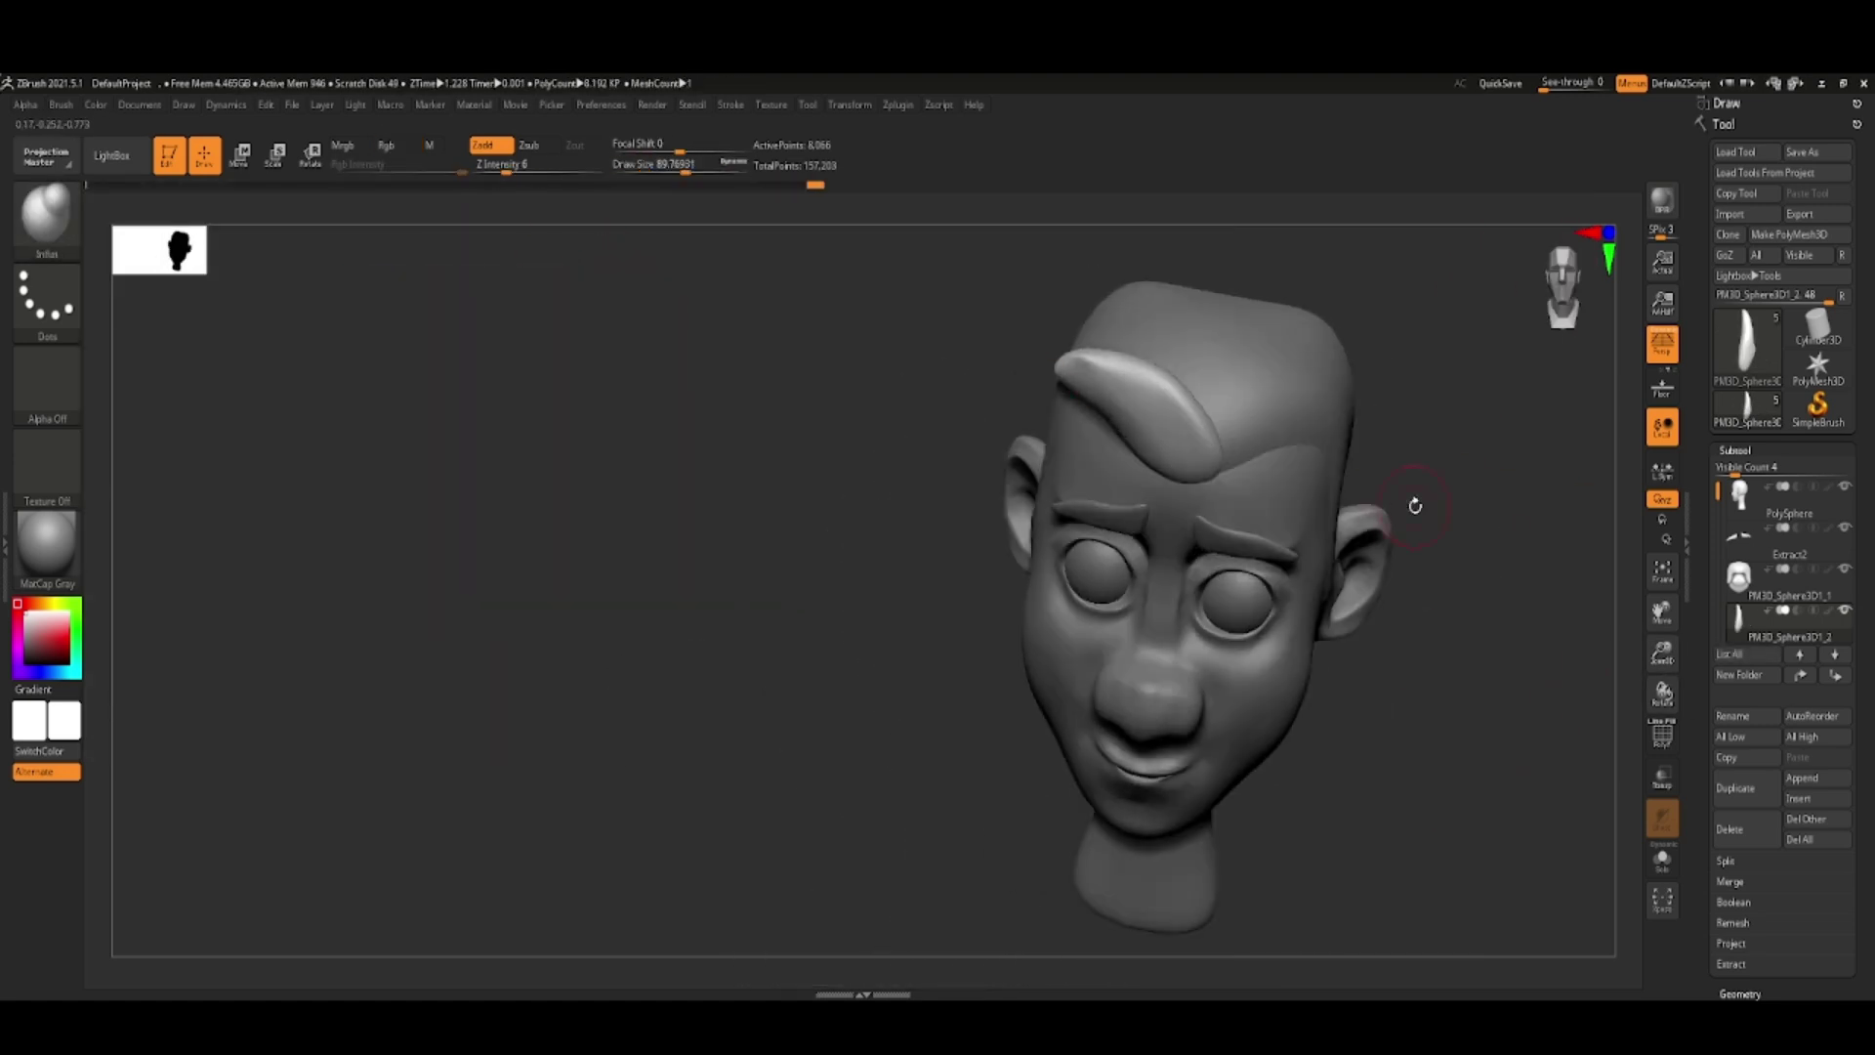
pyautogui.keyDown('alt'); pyautogui.moveTo(1410, 502); pyautogui.dragTo(1055, 369, button='right'); pyautogui.keyUp('alt')
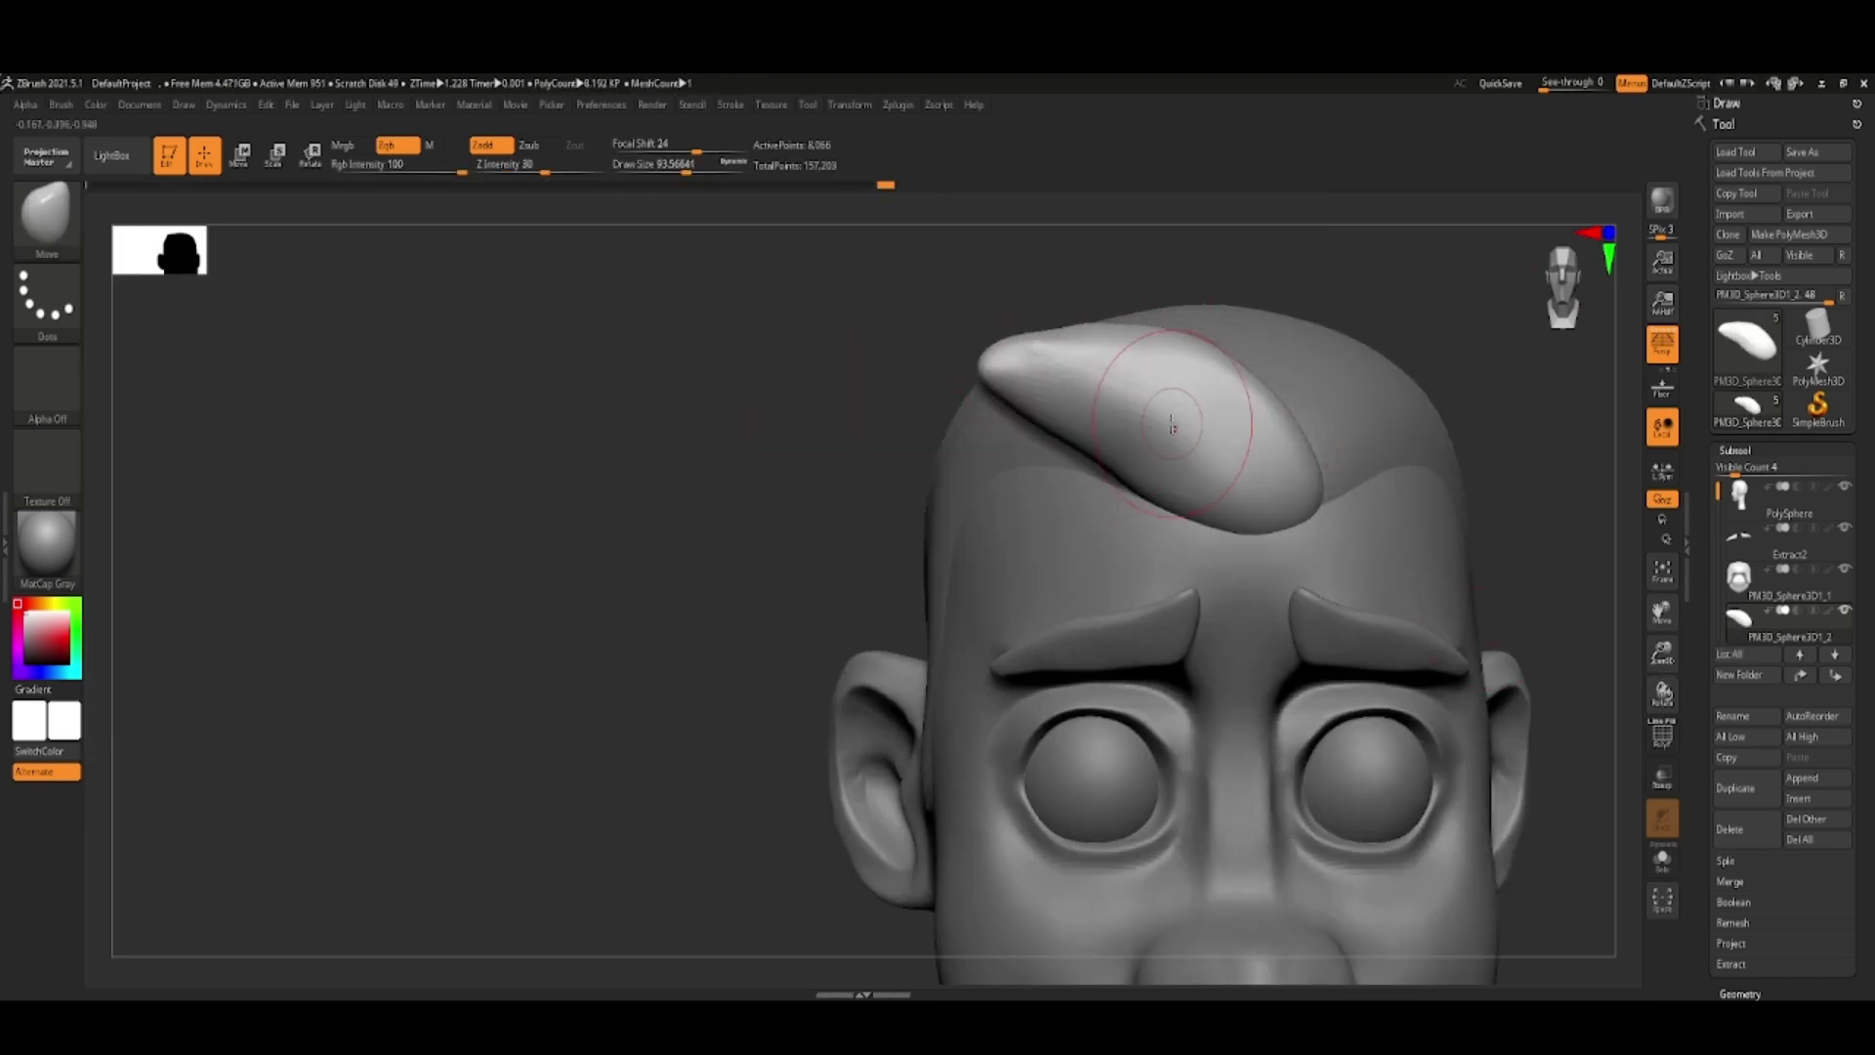
pyautogui.moveTo(1103, 351)
pyautogui.mouseDown(button='right')
pyautogui.moveTo(1254, 502)
pyautogui.moveTo(1299, 488)
pyautogui.moveTo(1334, 444)
pyautogui.mouseUp(button='right')
pyautogui.press('f')
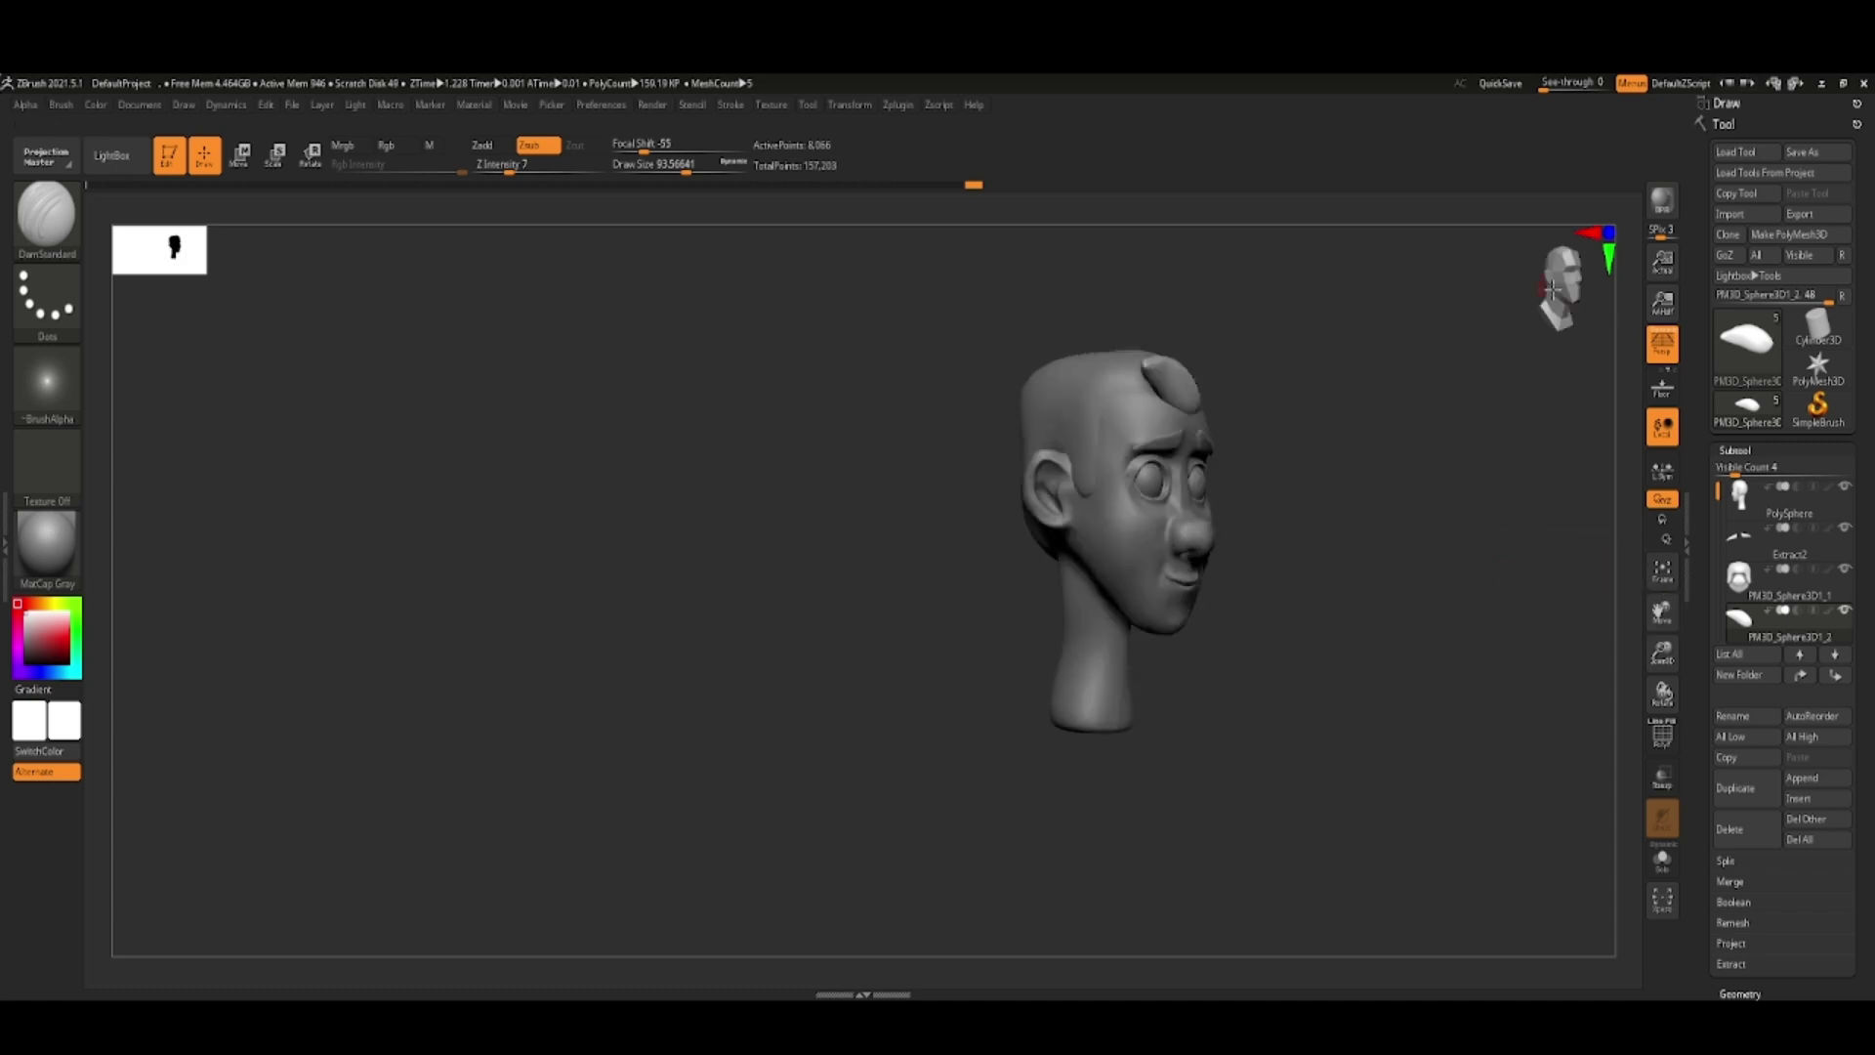
pyautogui.hotkey('ctrl', 'shift', 'd')
# - Duplicate the hair tuft twice and rotate the copies into place on the head
pyautogui.press('w')
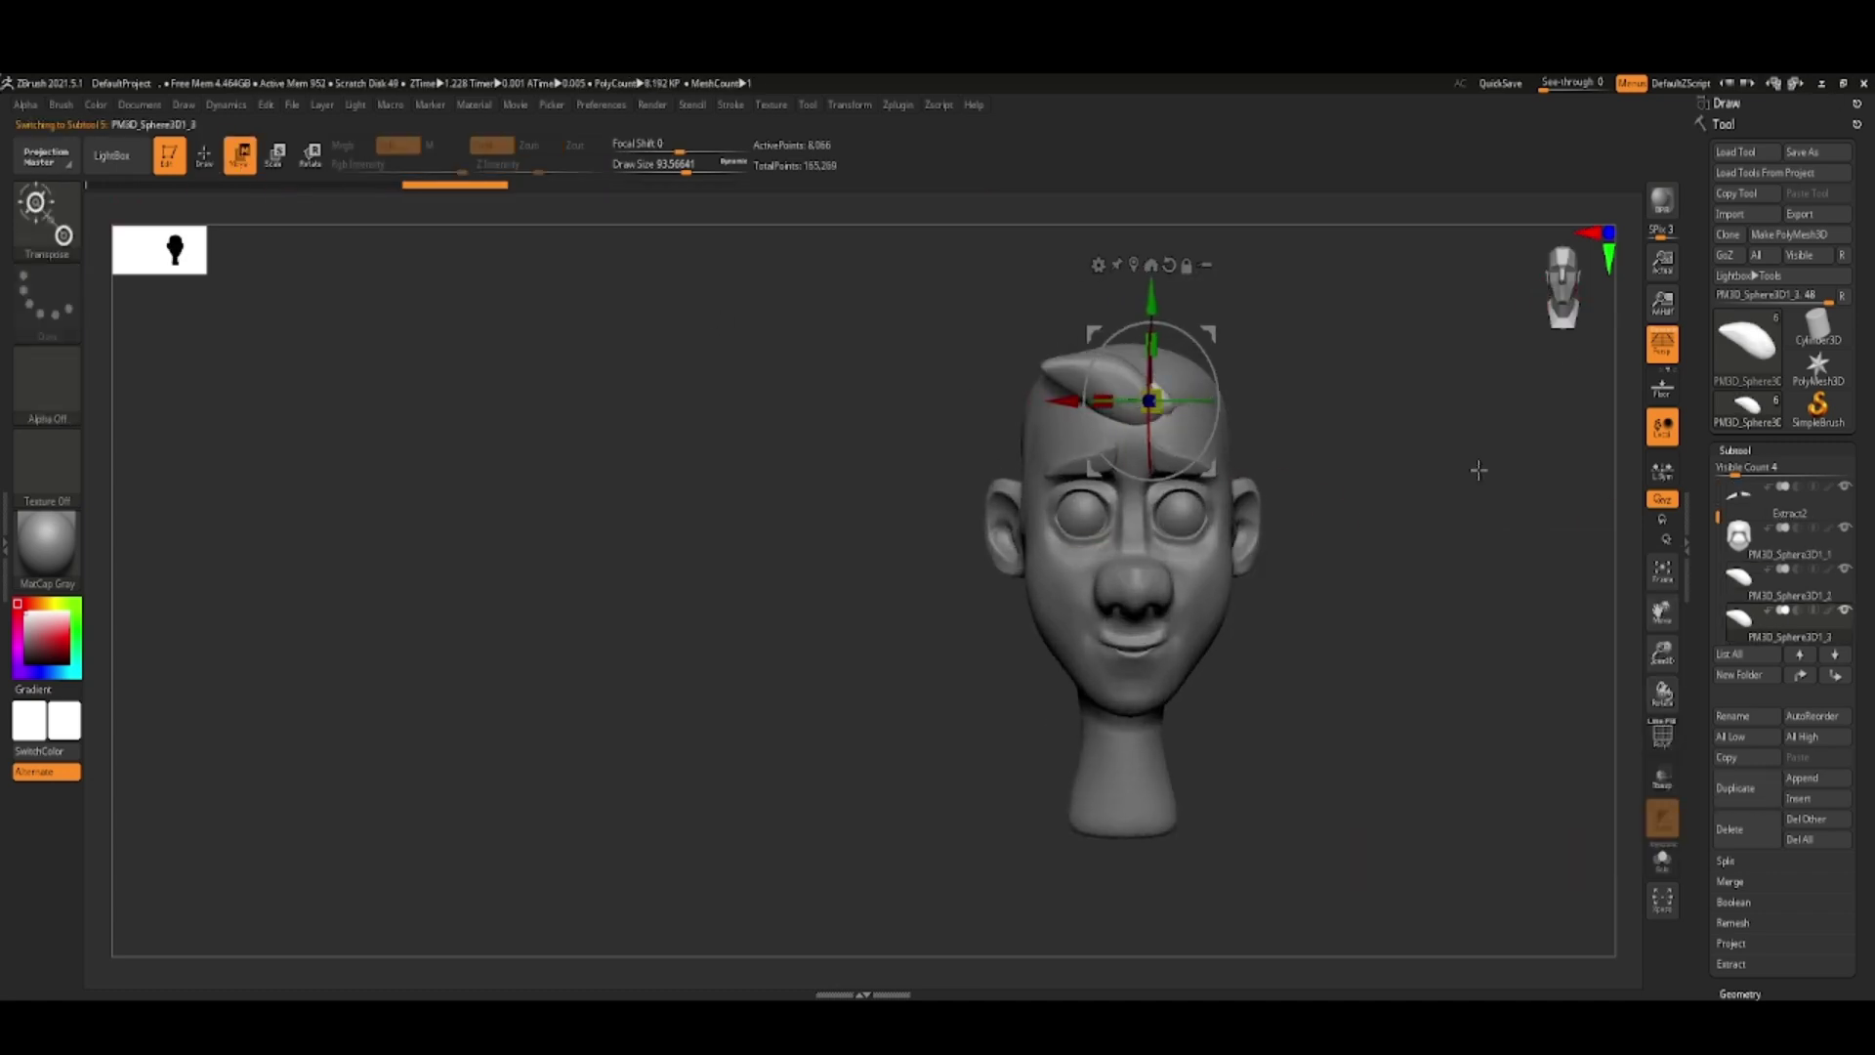
pyautogui.keyDown('alt'); pyautogui.moveTo(1478, 470); pyautogui.dragTo(1445, 372, button='right'); pyautogui.keyUp('alt')
pyautogui.moveTo(1368, 489)
pyautogui.mouseDown(button='right')
pyautogui.moveTo(1270, 508)
pyautogui.moveTo(1348, 488)
pyautogui.mouseUp(button='right')
pyautogui.moveTo(1211, 390); pyautogui.dragTo(1224, 418)
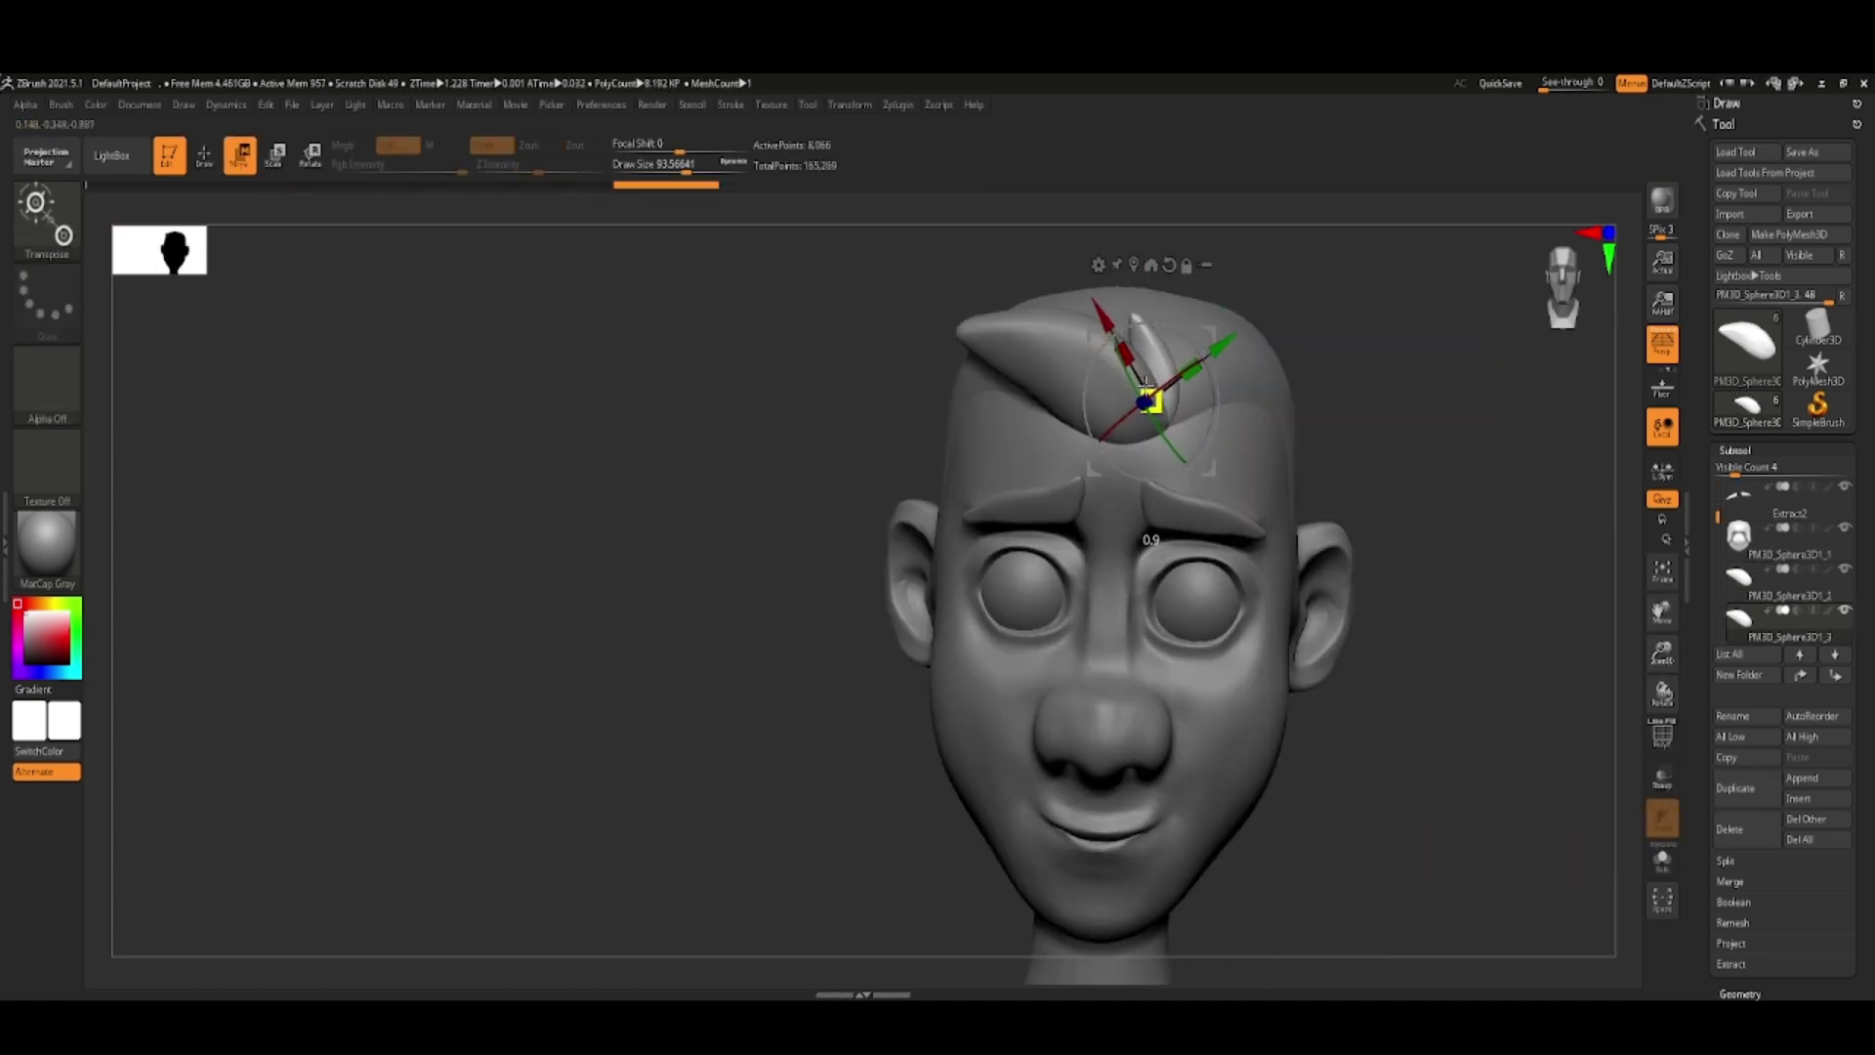
pyautogui.hotkey('ctrl', 'shift', 'd')
pyautogui.moveTo(1465, 544)
pyautogui.mouseDown(button='right')
pyautogui.moveTo(1265, 474)
pyautogui.moveTo(1528, 528)
pyautogui.moveTo(1465, 508)
pyautogui.moveTo(1417, 440)
pyautogui.moveTo(1322, 378)
pyautogui.mouseUp(button='right')
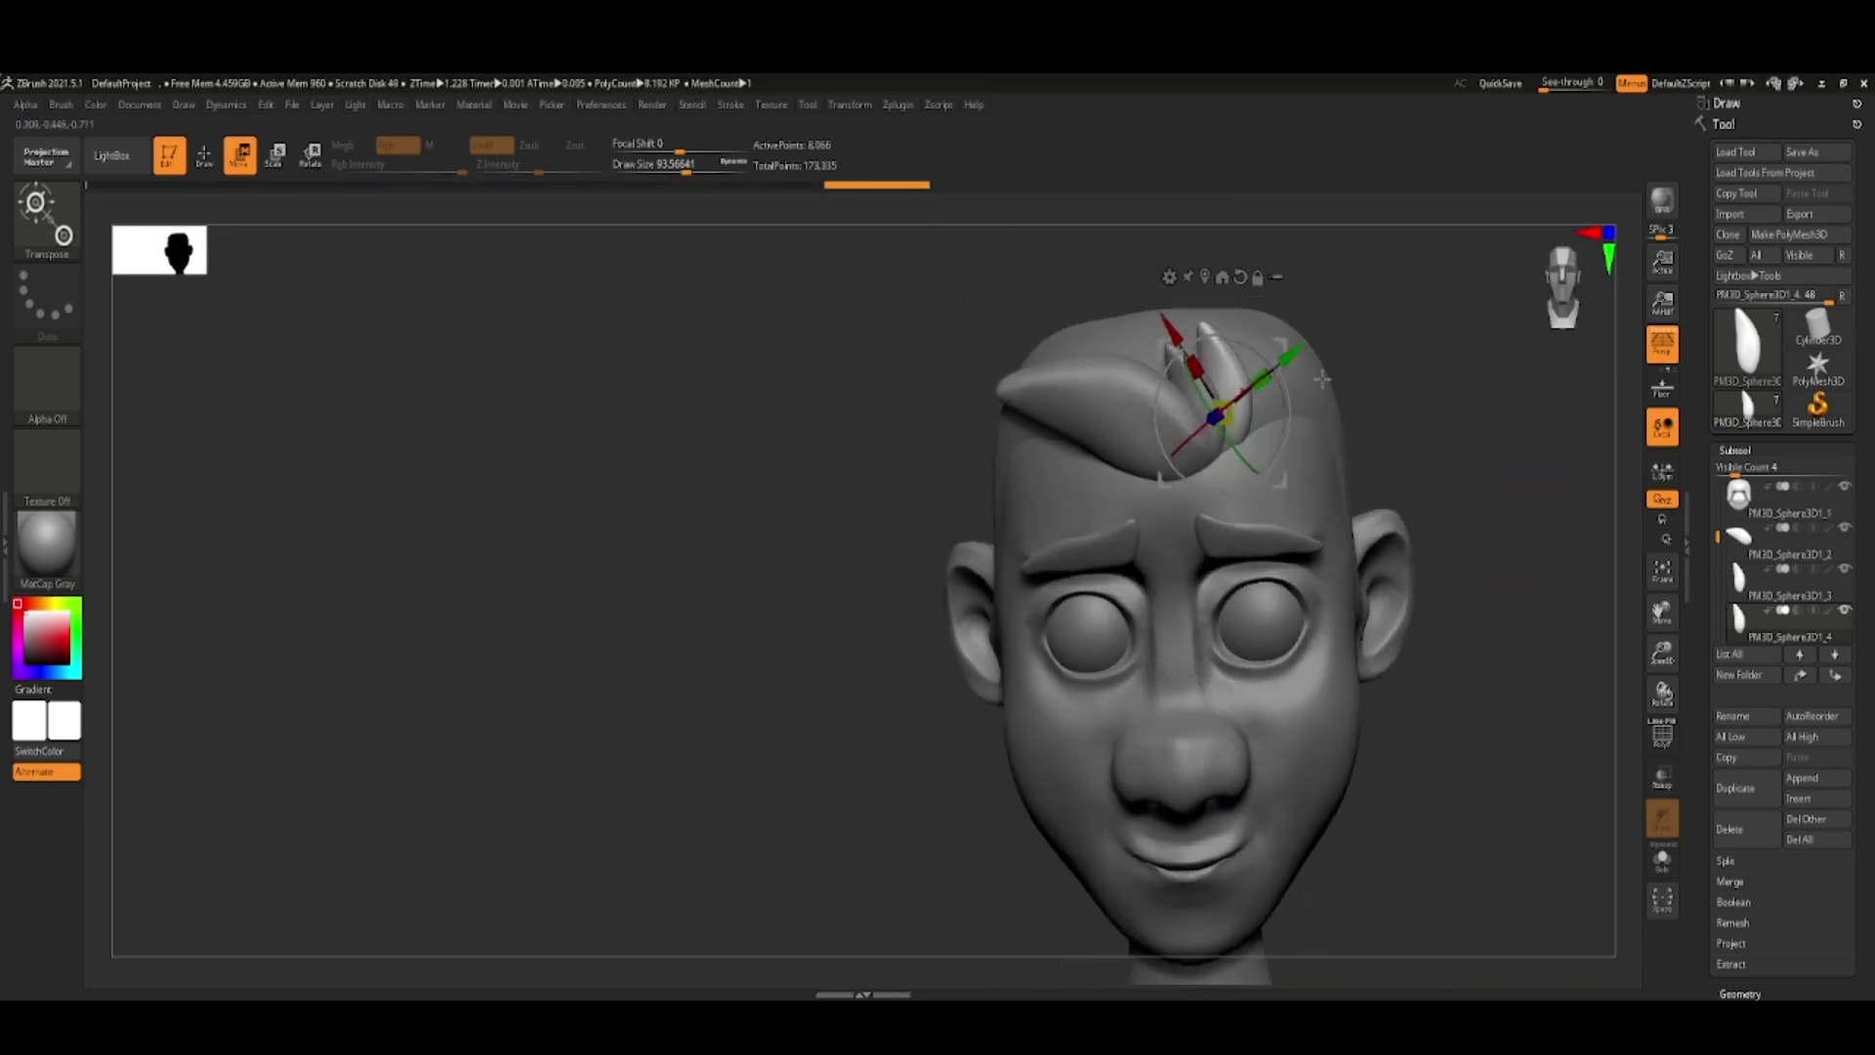
# - Check the tufts from several angles and switch to an enlarged Move brush
pyautogui.moveTo(1495, 444); pyautogui.dragTo(1155, 447, button='right')
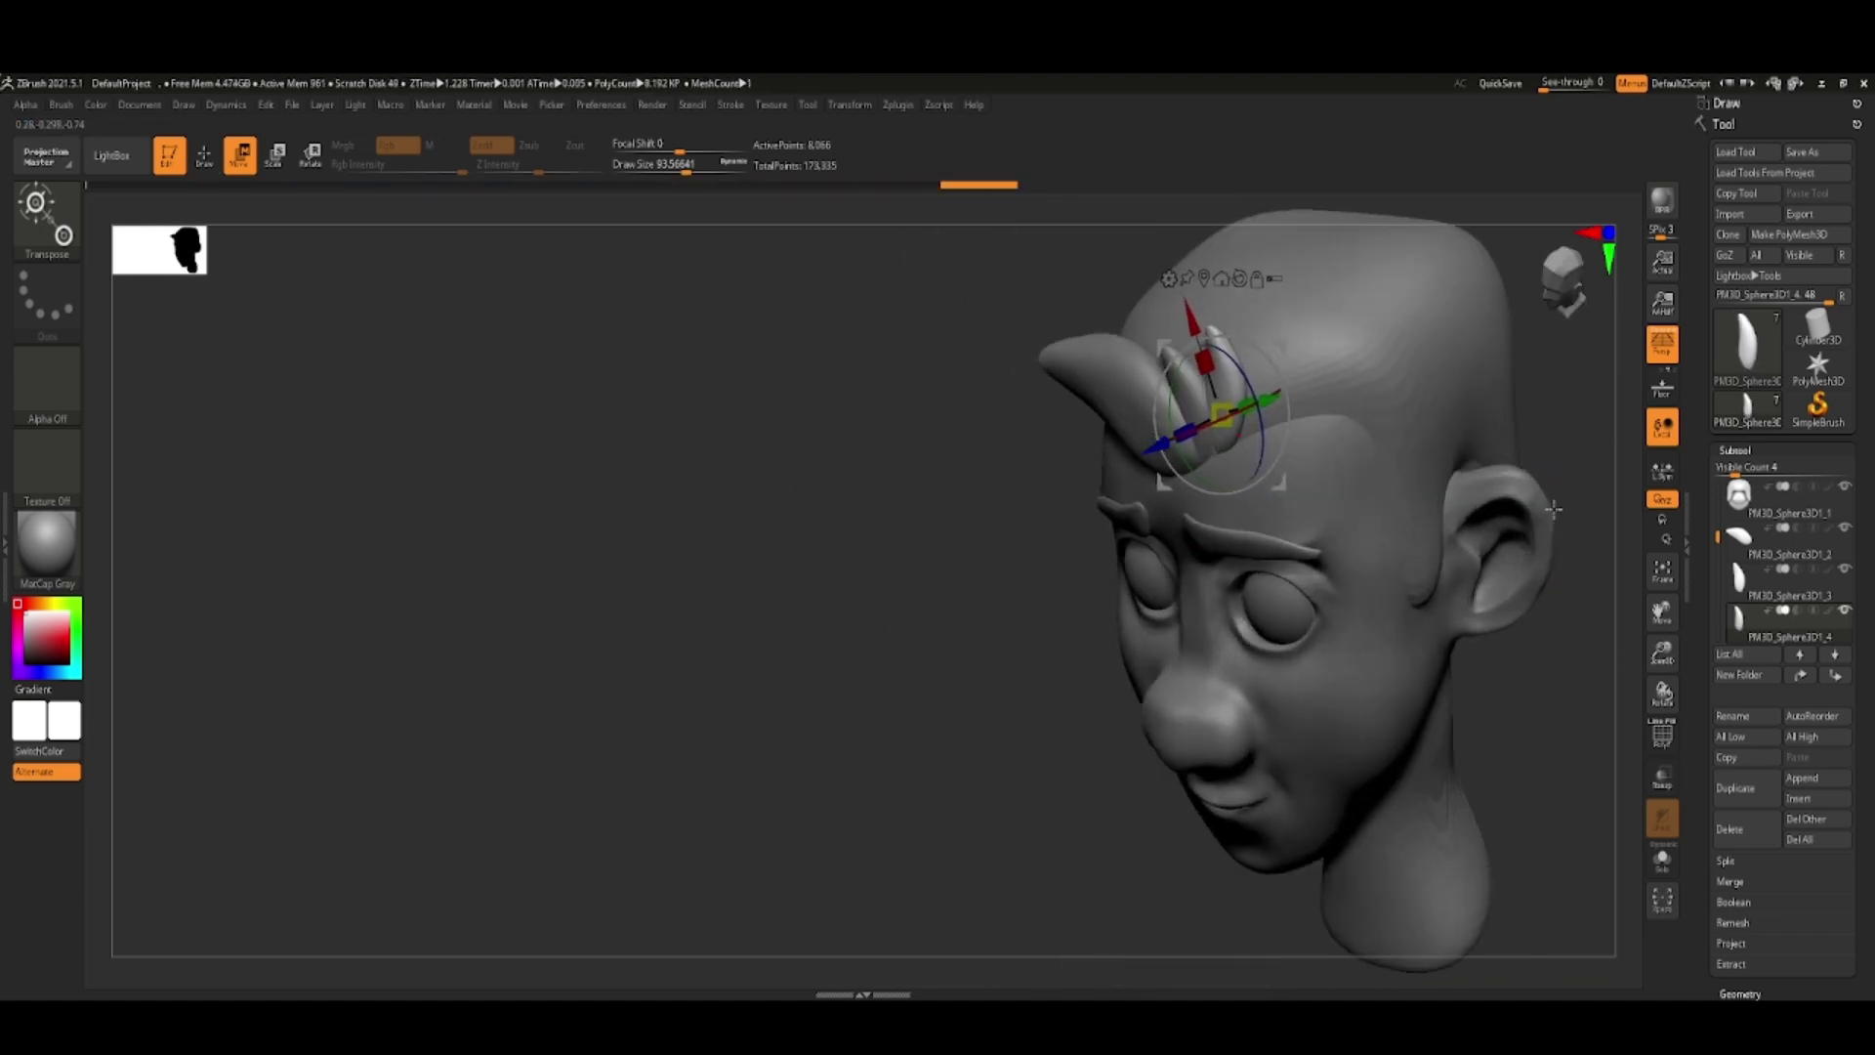
pyautogui.moveTo(1553, 509)
pyautogui.mouseDown(button='right')
pyautogui.moveTo(1443, 648)
pyautogui.moveTo(1269, 547)
pyautogui.mouseUp(button='right')
pyautogui.press('b')
pyautogui.press('m')
pyautogui.press('v')
pyautogui.press('space')
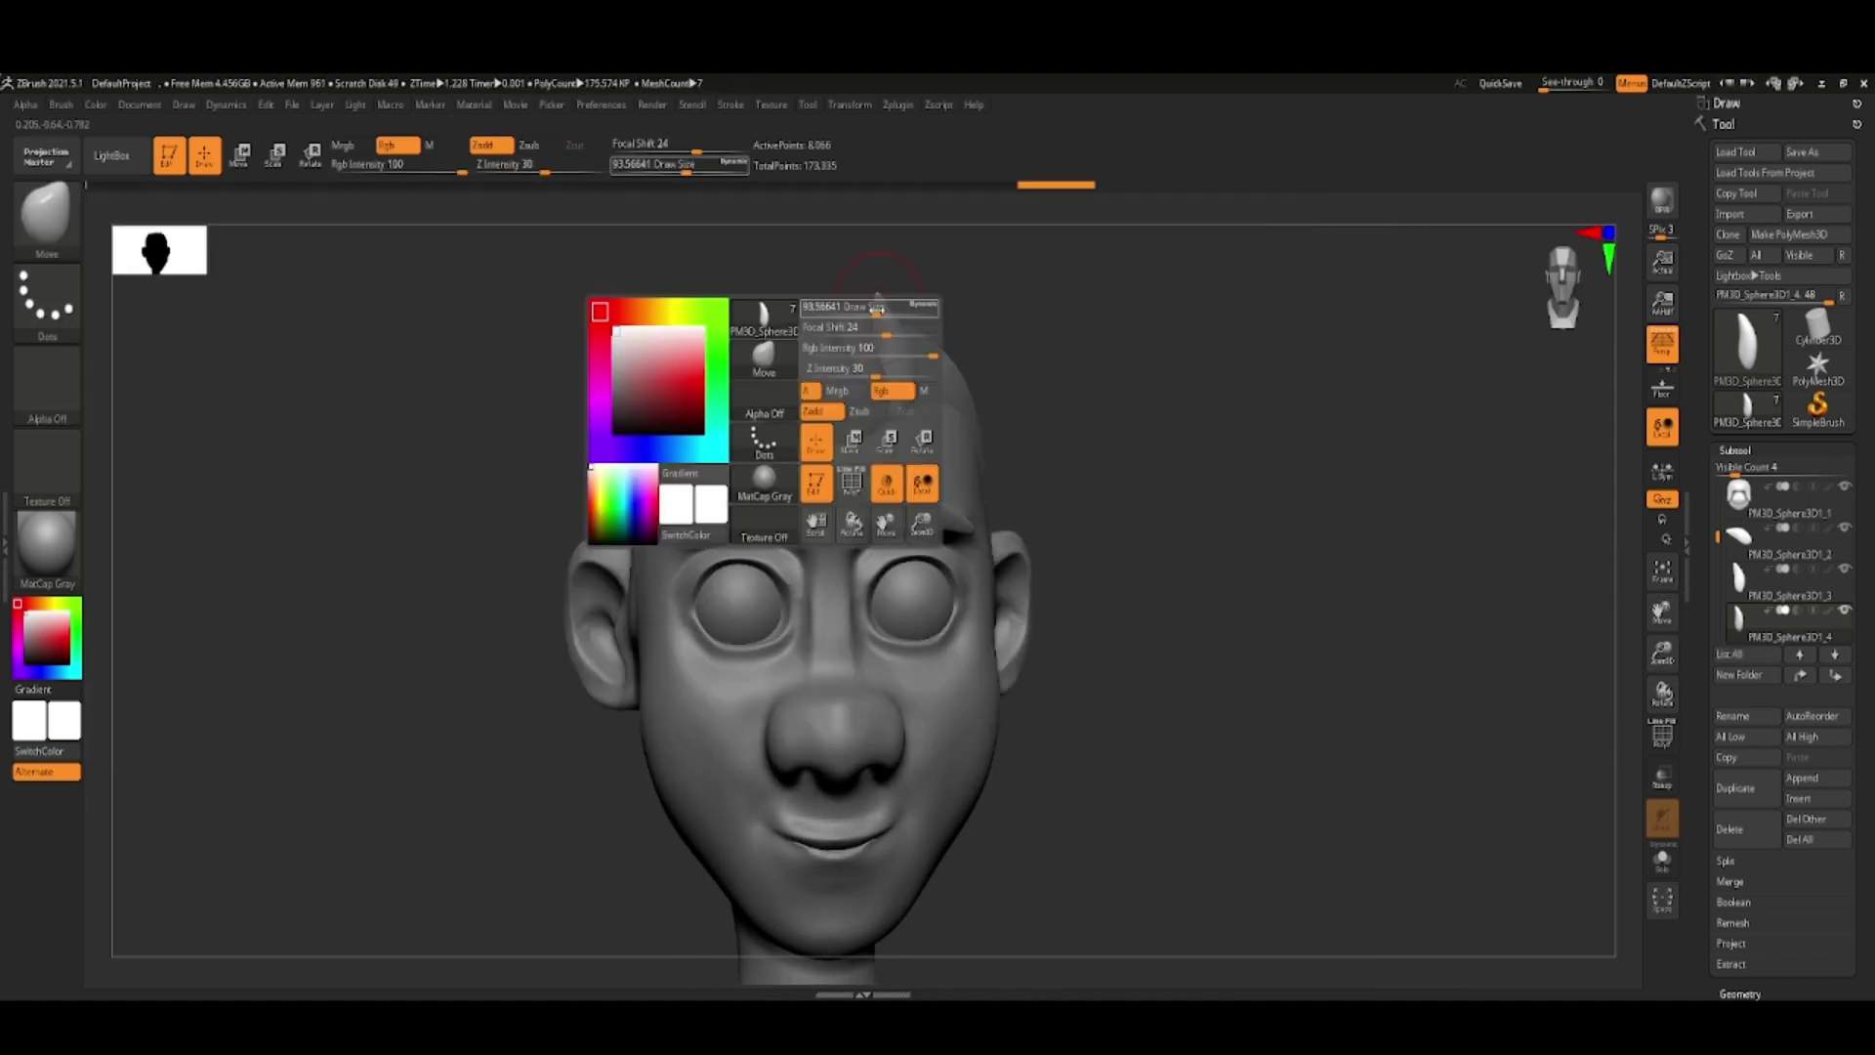
pyautogui.moveTo(877, 307); pyautogui.dragTo(885, 308)
pyautogui.moveTo(885, 308)
pyautogui.mouseDown(button='right')
pyautogui.moveTo(1227, 449)
pyautogui.moveTo(1323, 637)
pyautogui.moveTo(790, 347)
pyautogui.moveTo(946, 383)
pyautogui.mouseUp(button='right')
# - Select further tuft pieces and reposition them along the hairline with the gizmo
pyautogui.keyDown('alt'); pyautogui.click(790, 347); pyautogui.keyUp('alt')
pyautogui.press('w')
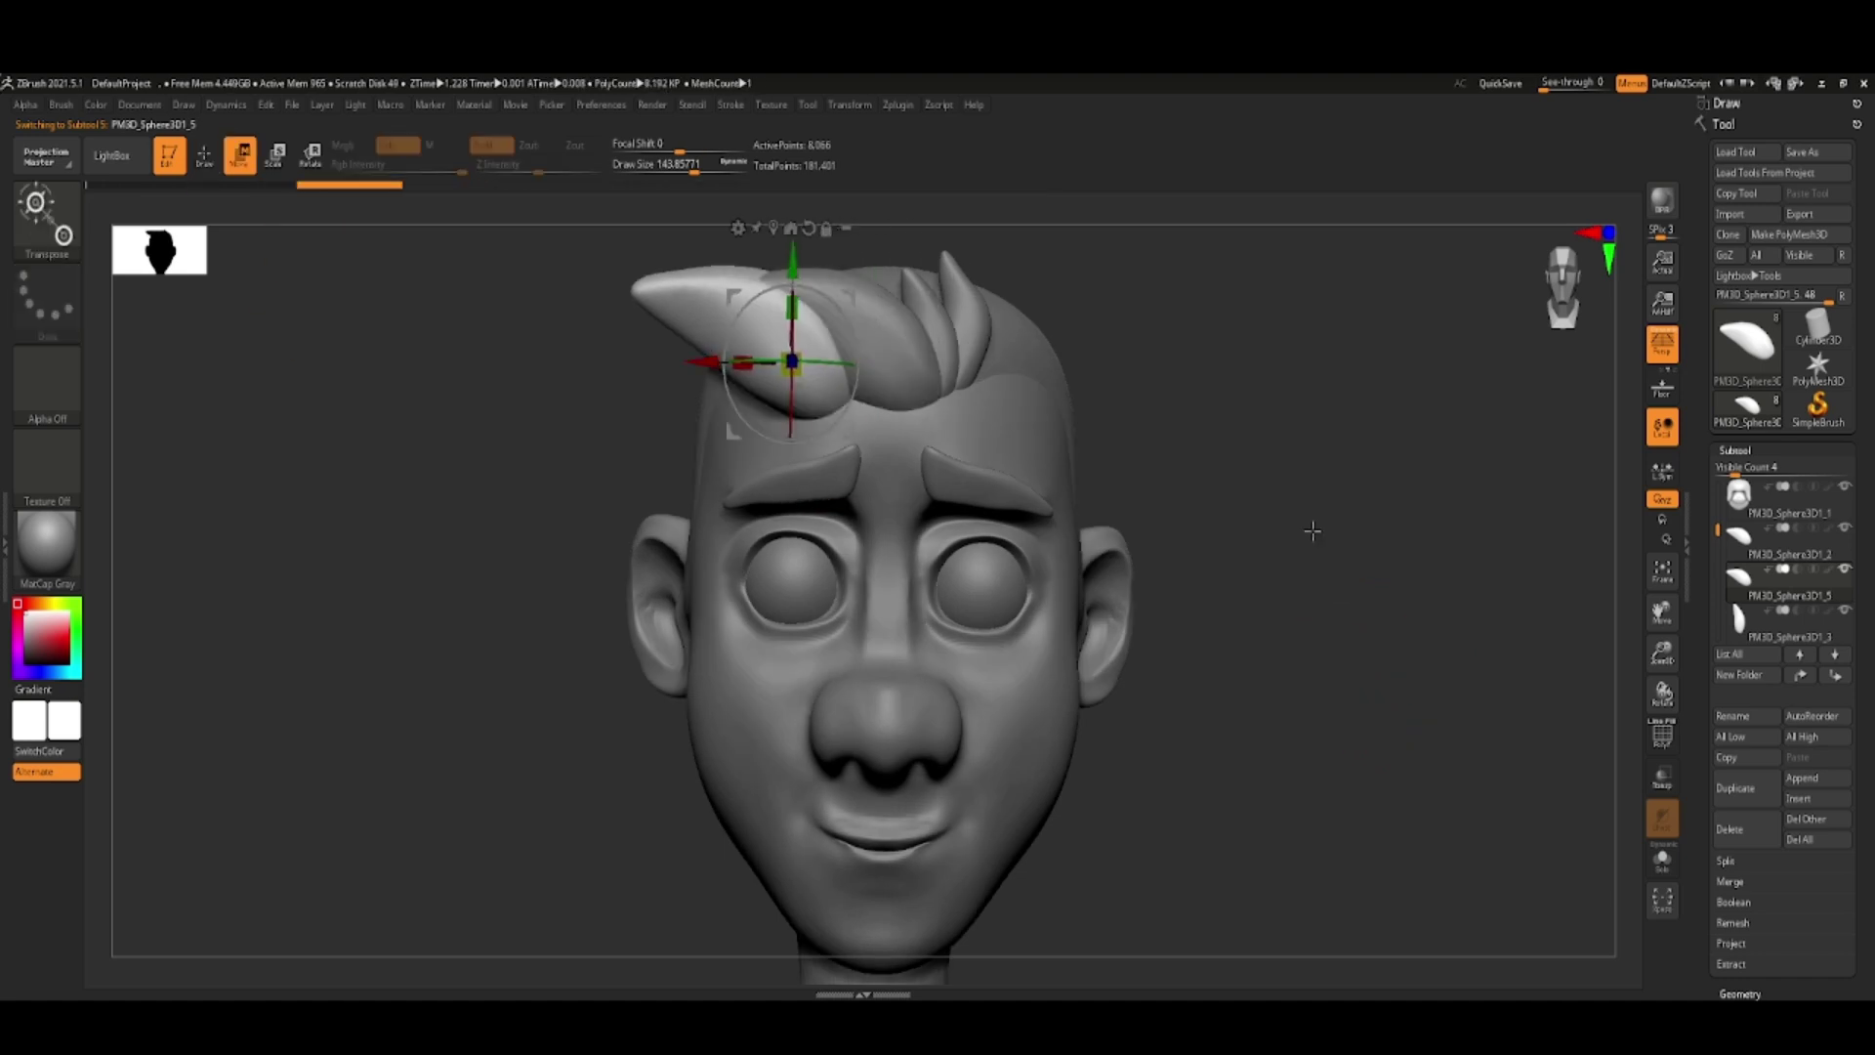
pyautogui.moveTo(1311, 532)
pyautogui.mouseDown(button='right')
pyautogui.moveTo(1156, 436)
pyautogui.moveTo(1381, 577)
pyautogui.moveTo(1286, 514)
pyautogui.moveTo(794, 386)
pyautogui.moveTo(1369, 894)
pyautogui.moveTo(714, 410)
pyautogui.moveTo(1171, 565)
pyautogui.moveTo(1059, 381)
pyautogui.moveTo(1168, 415)
pyautogui.moveTo(1292, 593)
pyautogui.moveTo(1074, 469)
pyautogui.moveTo(838, 375)
pyautogui.mouseUp(button='right')
pyautogui.press('w')
pyautogui.moveTo(1042, 469); pyautogui.dragTo(977, 459, button='right')
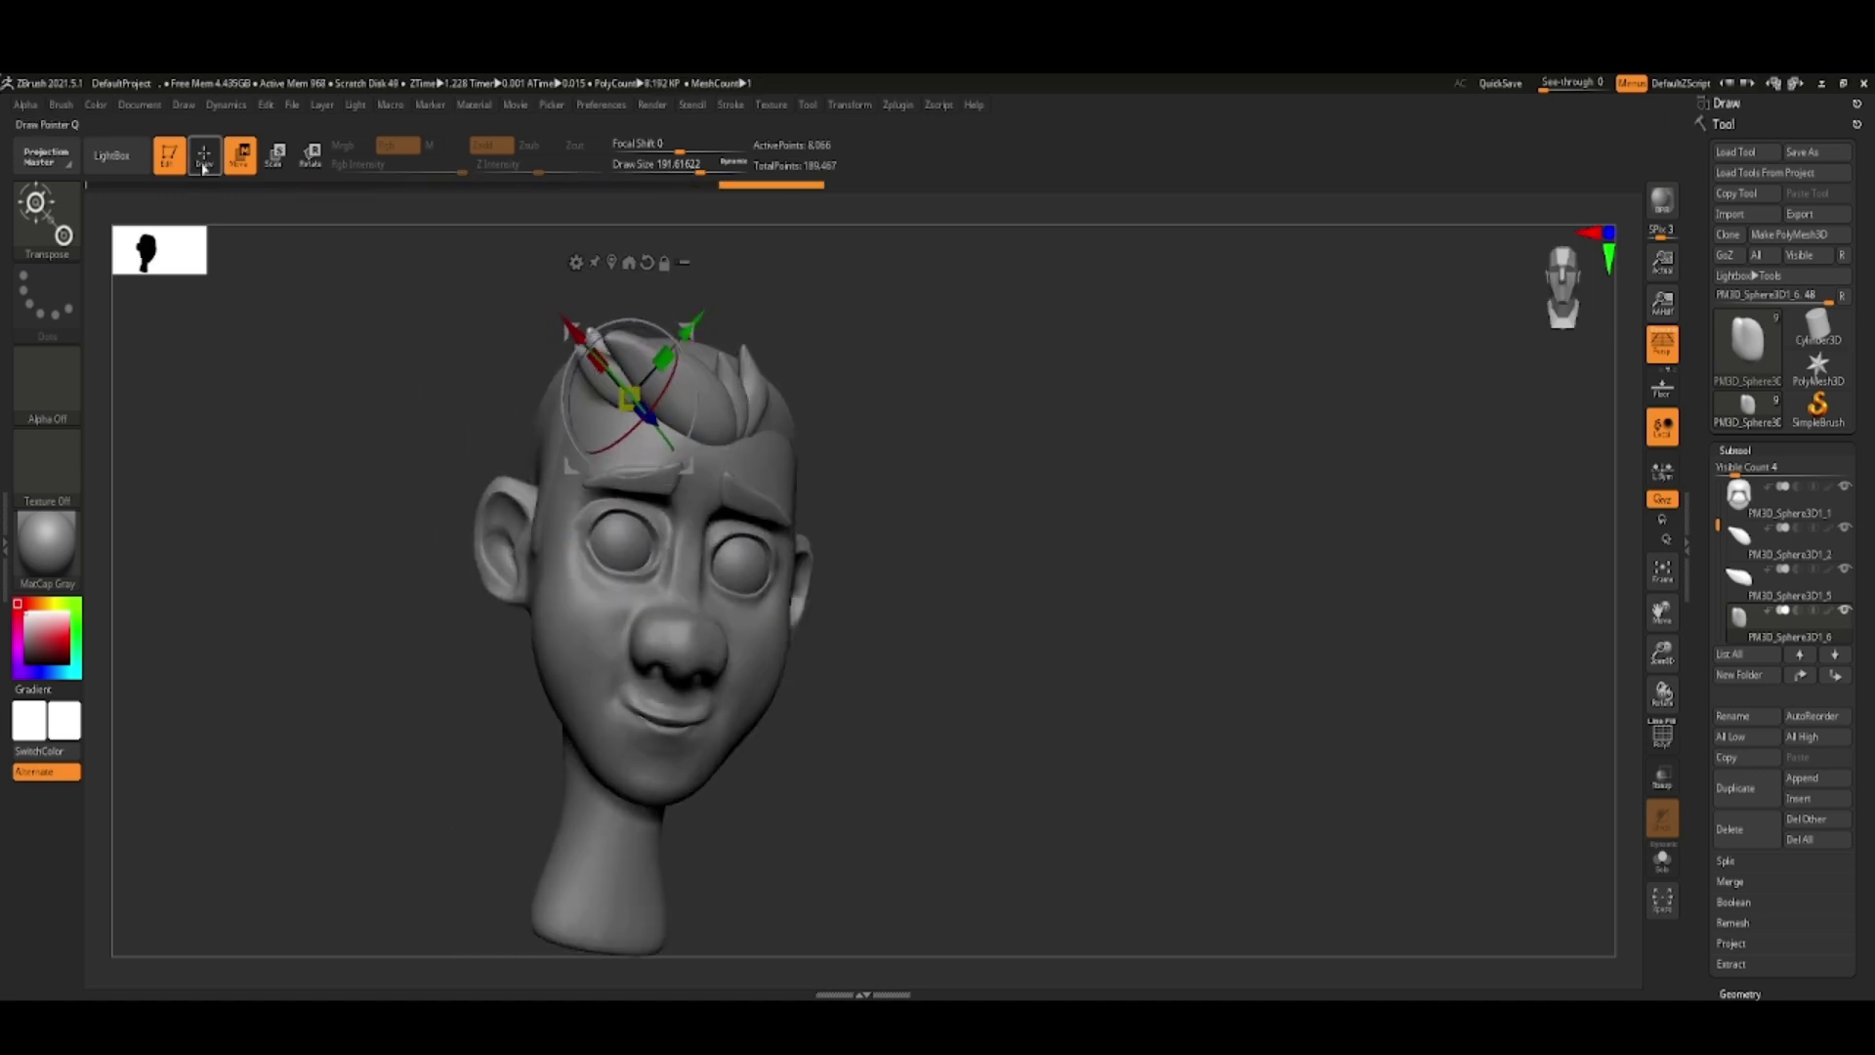
pyautogui.press('q')
pyautogui.click(1752, 583)
pyautogui.keyDown('alt'); pyautogui.click(597, 336); pyautogui.keyUp('alt')
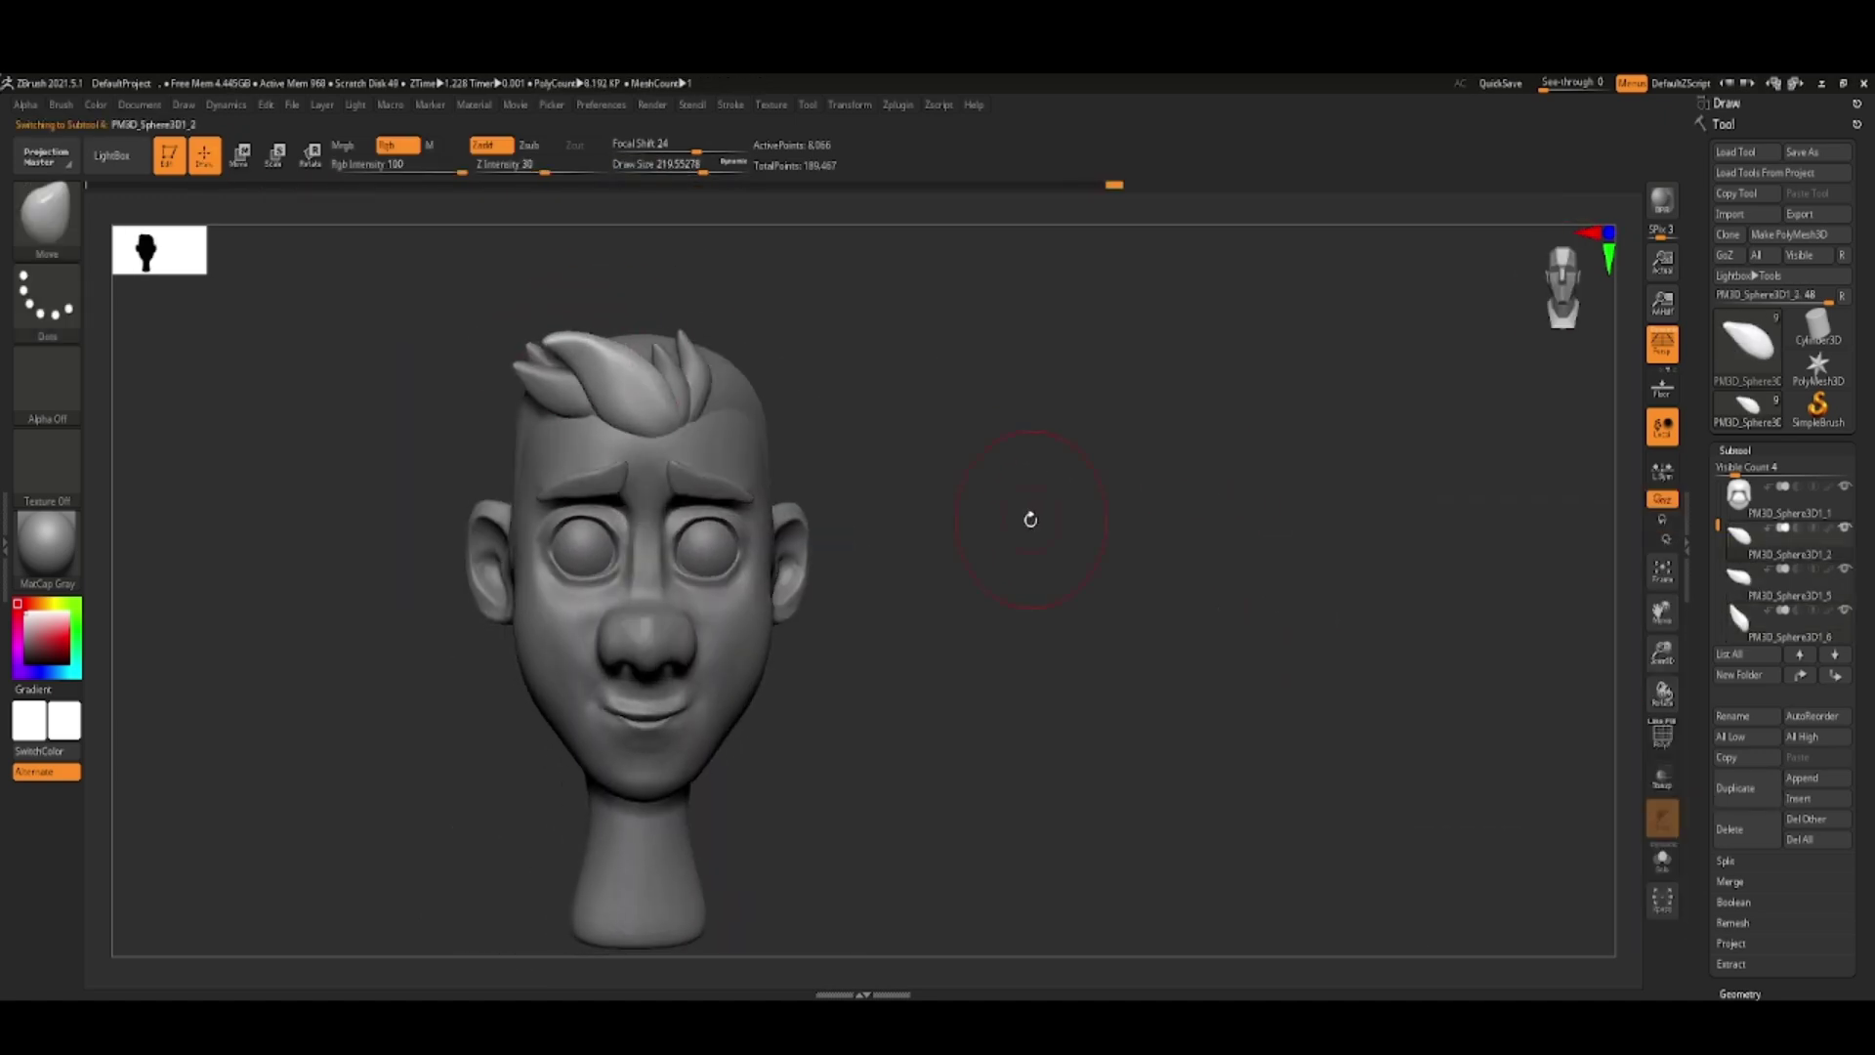
pyautogui.moveTo(1042, 515); pyautogui.dragTo(879, 488, button='right')
# - Select the hair cap and MergeDown the first two tufts into it, confirming each merge
pyautogui.keyDown('alt'); pyautogui.click(459, 324); pyautogui.keyUp('alt')
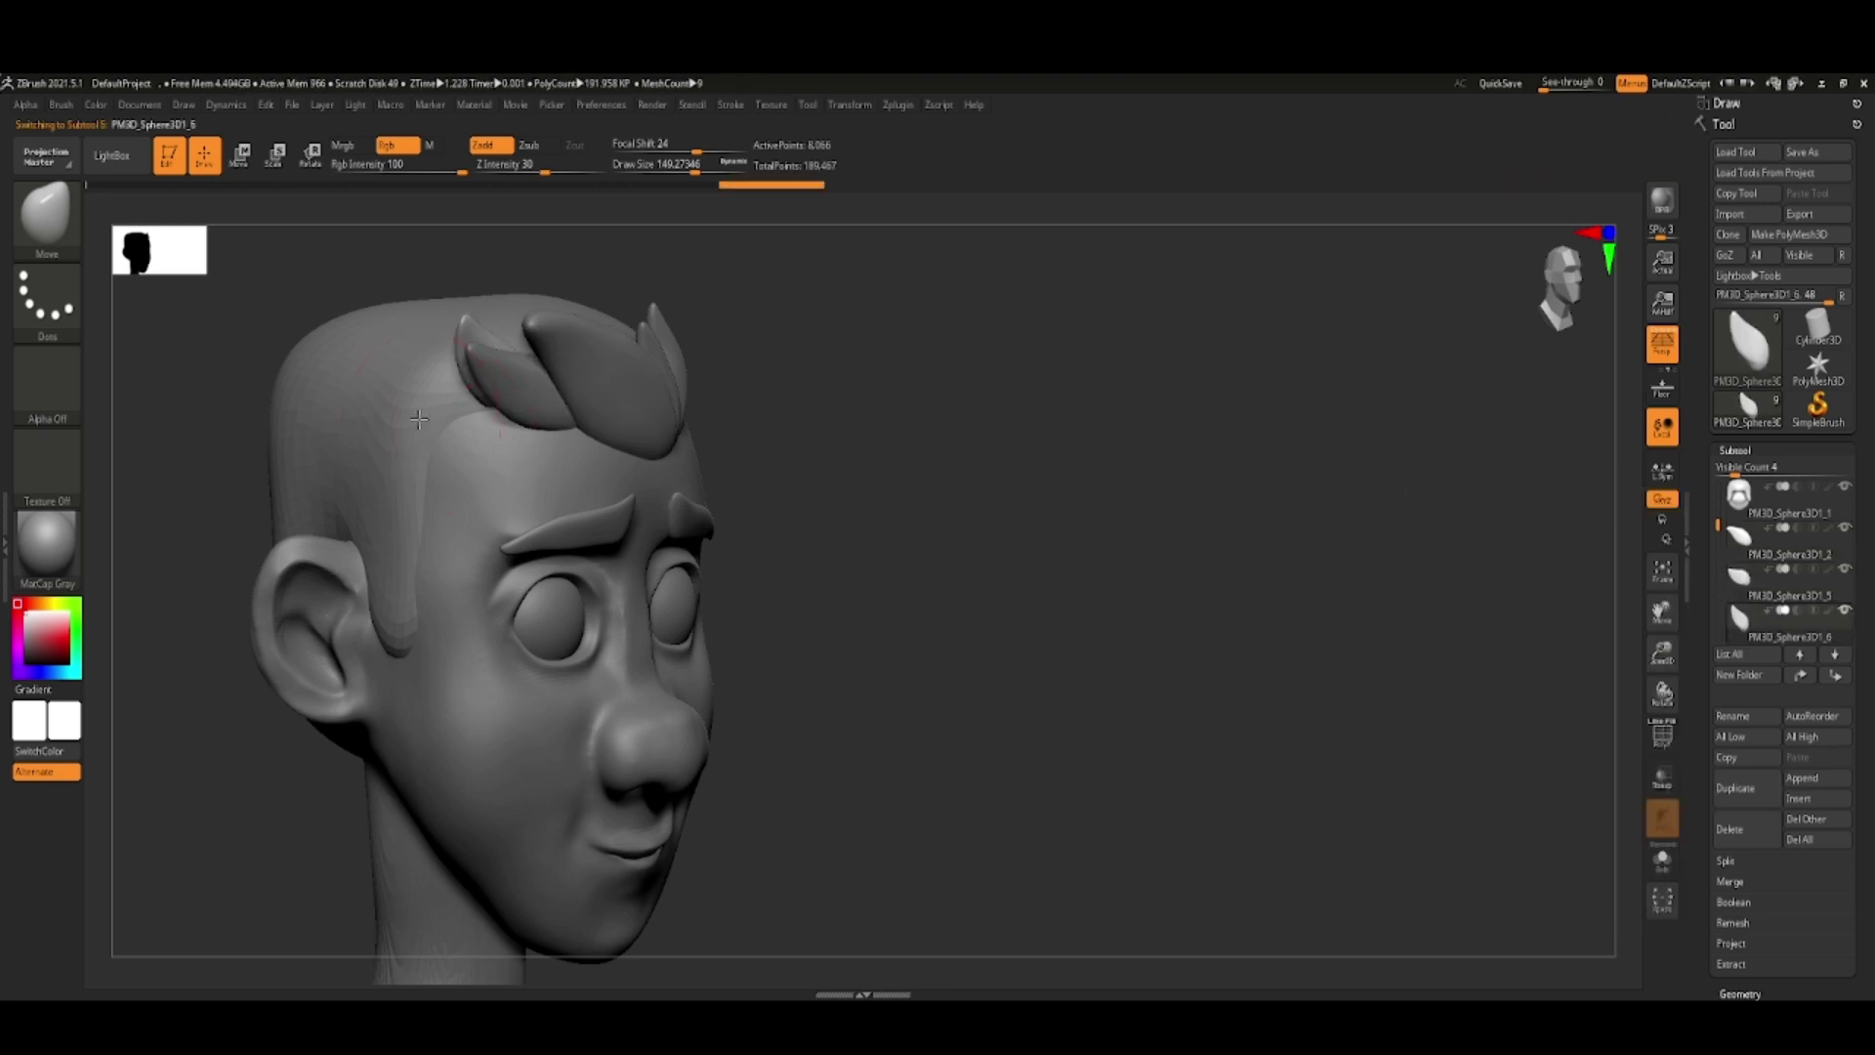
pyautogui.moveTo(459, 325)
pyautogui.mouseDown(button='right')
pyautogui.moveTo(1093, 658)
pyautogui.moveTo(976, 658)
pyautogui.mouseUp(button='right')
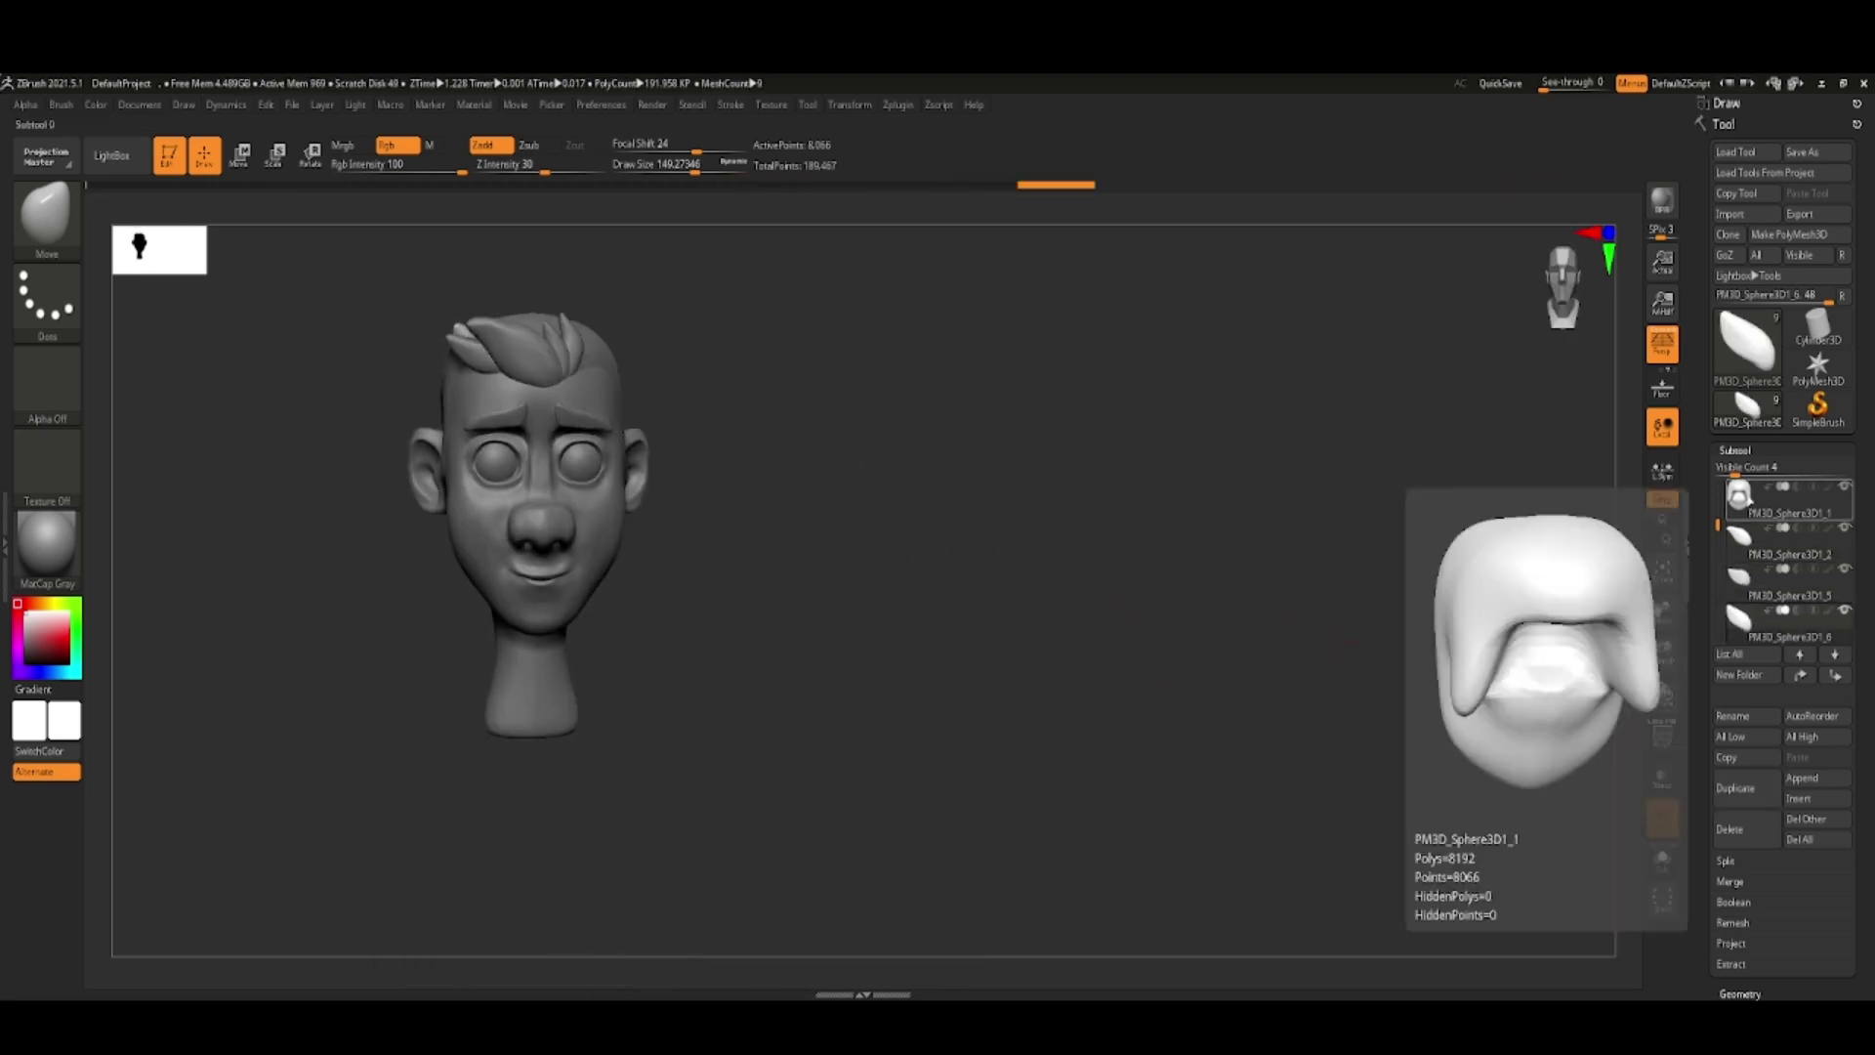
pyautogui.click(1738, 493)
pyautogui.click(1739, 831)
pyautogui.click(1610, 938)
pyautogui.click(1739, 831)
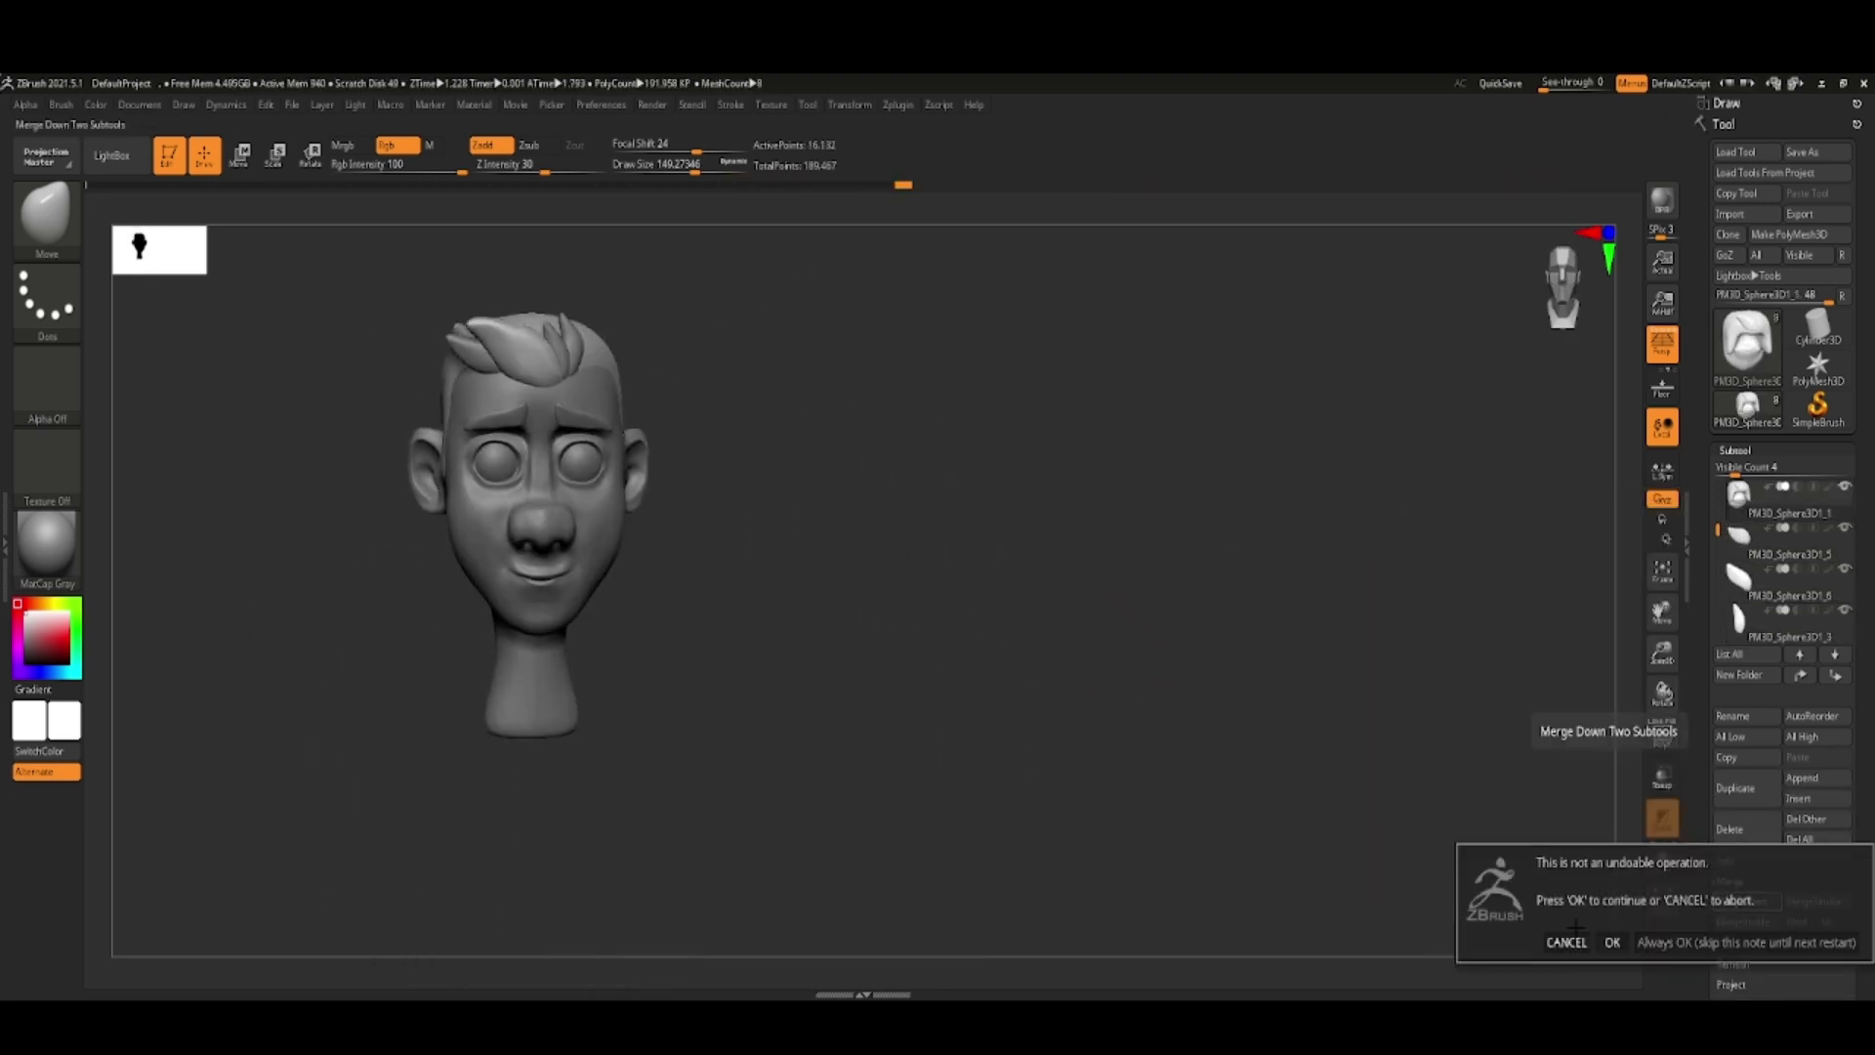
pyautogui.click(1610, 939)
# - Merge the remaining tuft and DynaMesh the hair into one fused mesh
pyautogui.click(1731, 878)
pyautogui.moveTo(1269, 547); pyautogui.dragTo(1072, 549)
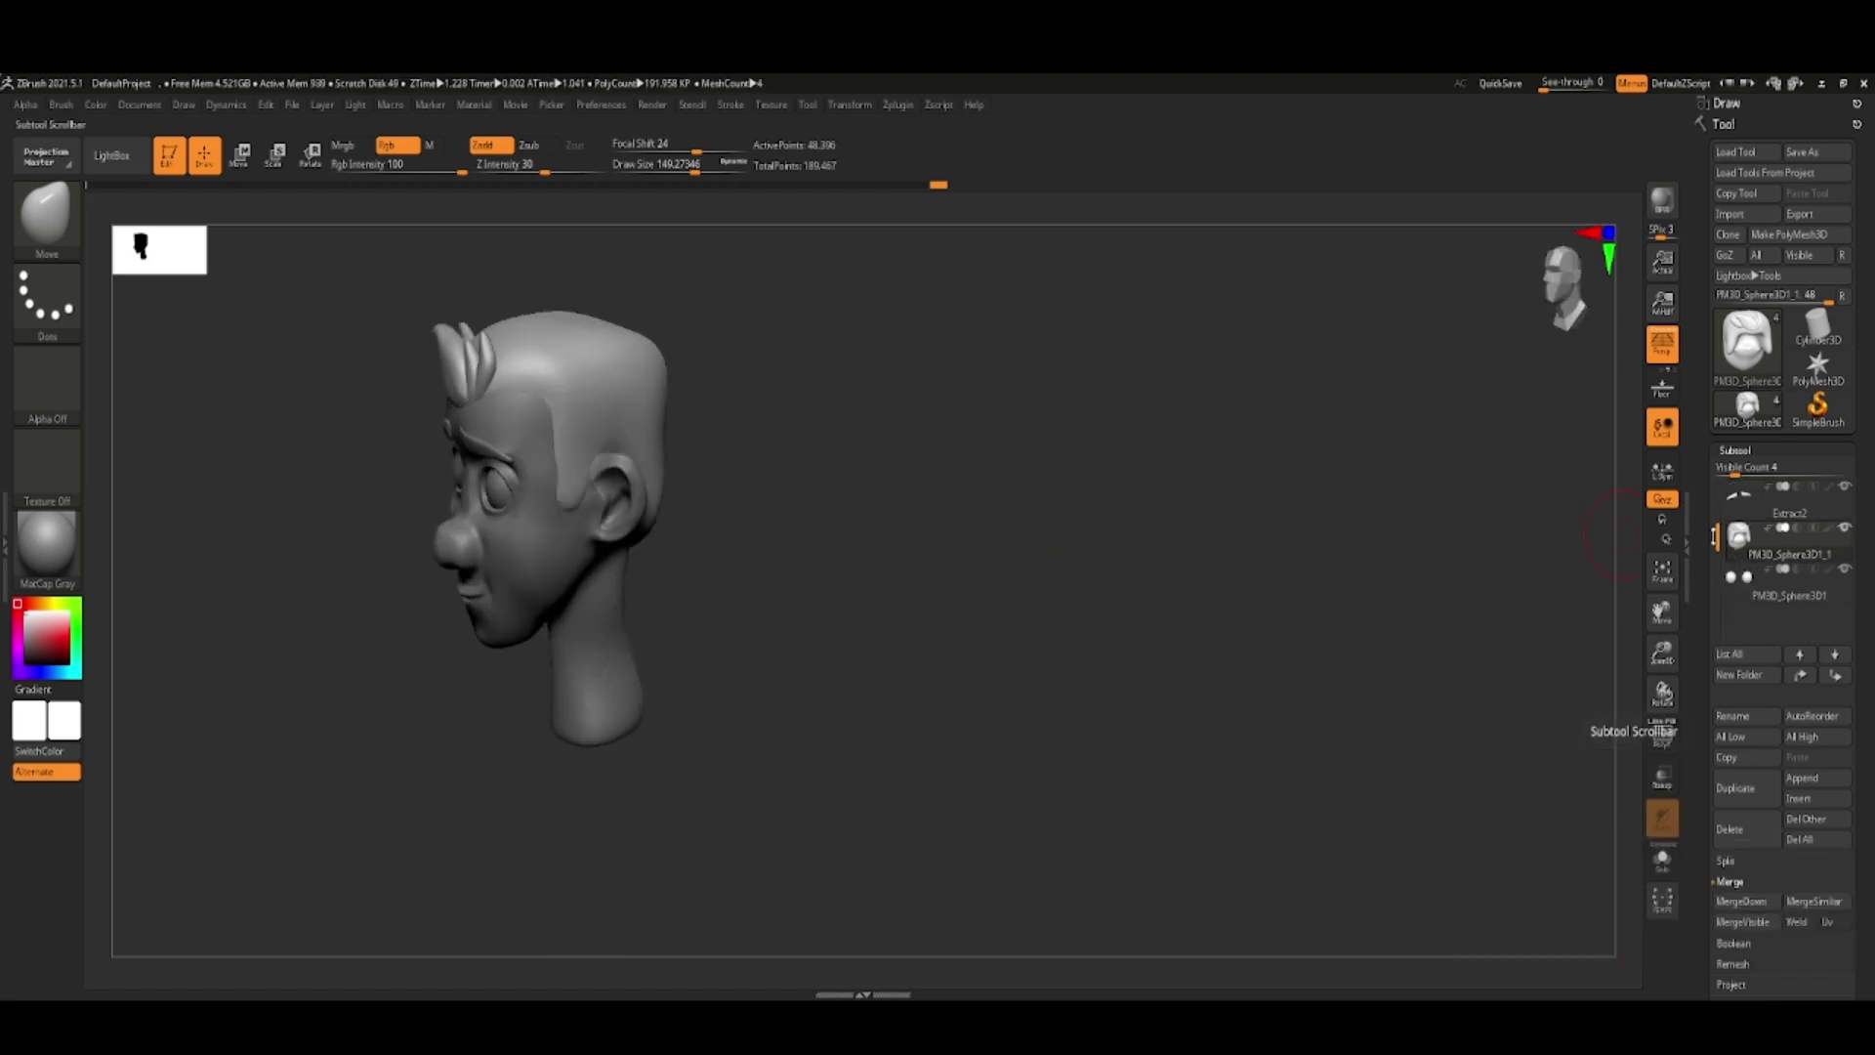
pyautogui.click(1735, 450)
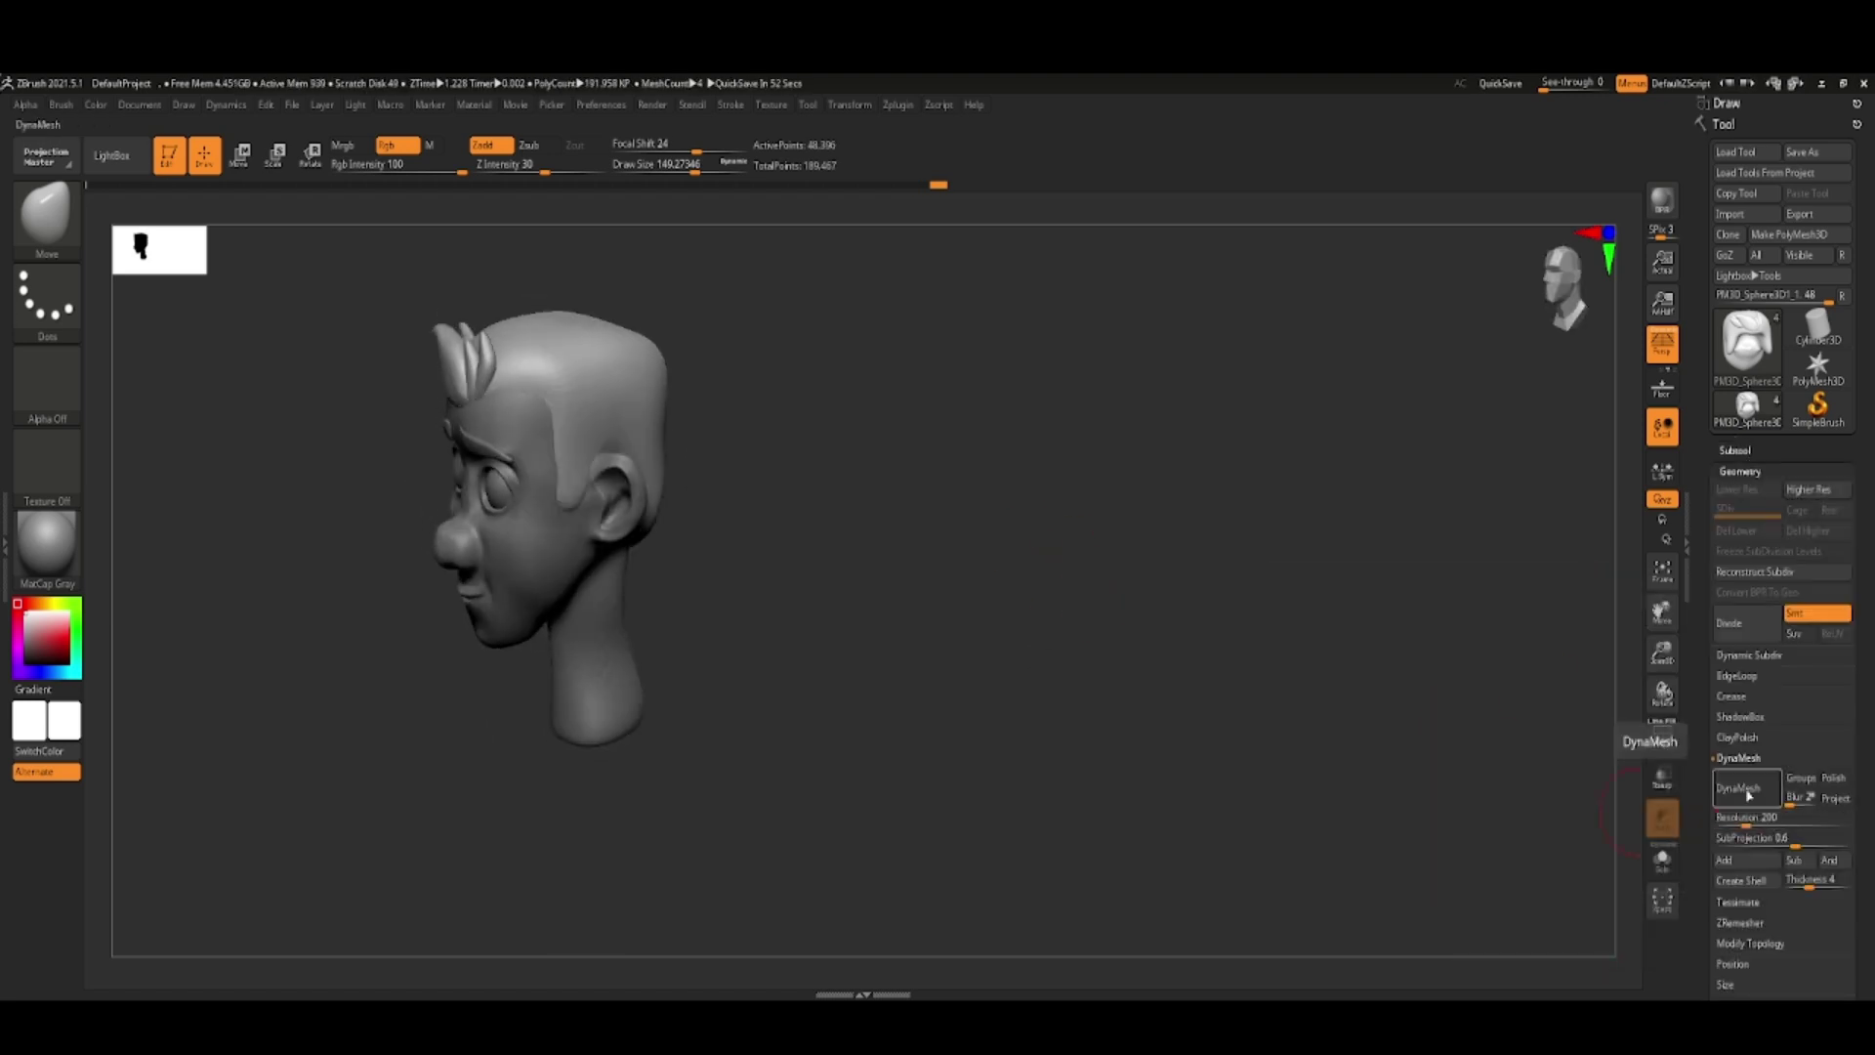
pyautogui.click(1747, 788)
pyautogui.moveTo(762, 459)
pyautogui.mouseDown()
pyautogui.moveTo(694, 456)
pyautogui.moveTo(796, 439)
pyautogui.moveTo(1349, 712)
pyautogui.mouseUp()
# - Carve strand grooves into the front hair tufts with a small DamStandard brush
pyautogui.press('b')
pyautogui.press('d')
pyautogui.press('s')
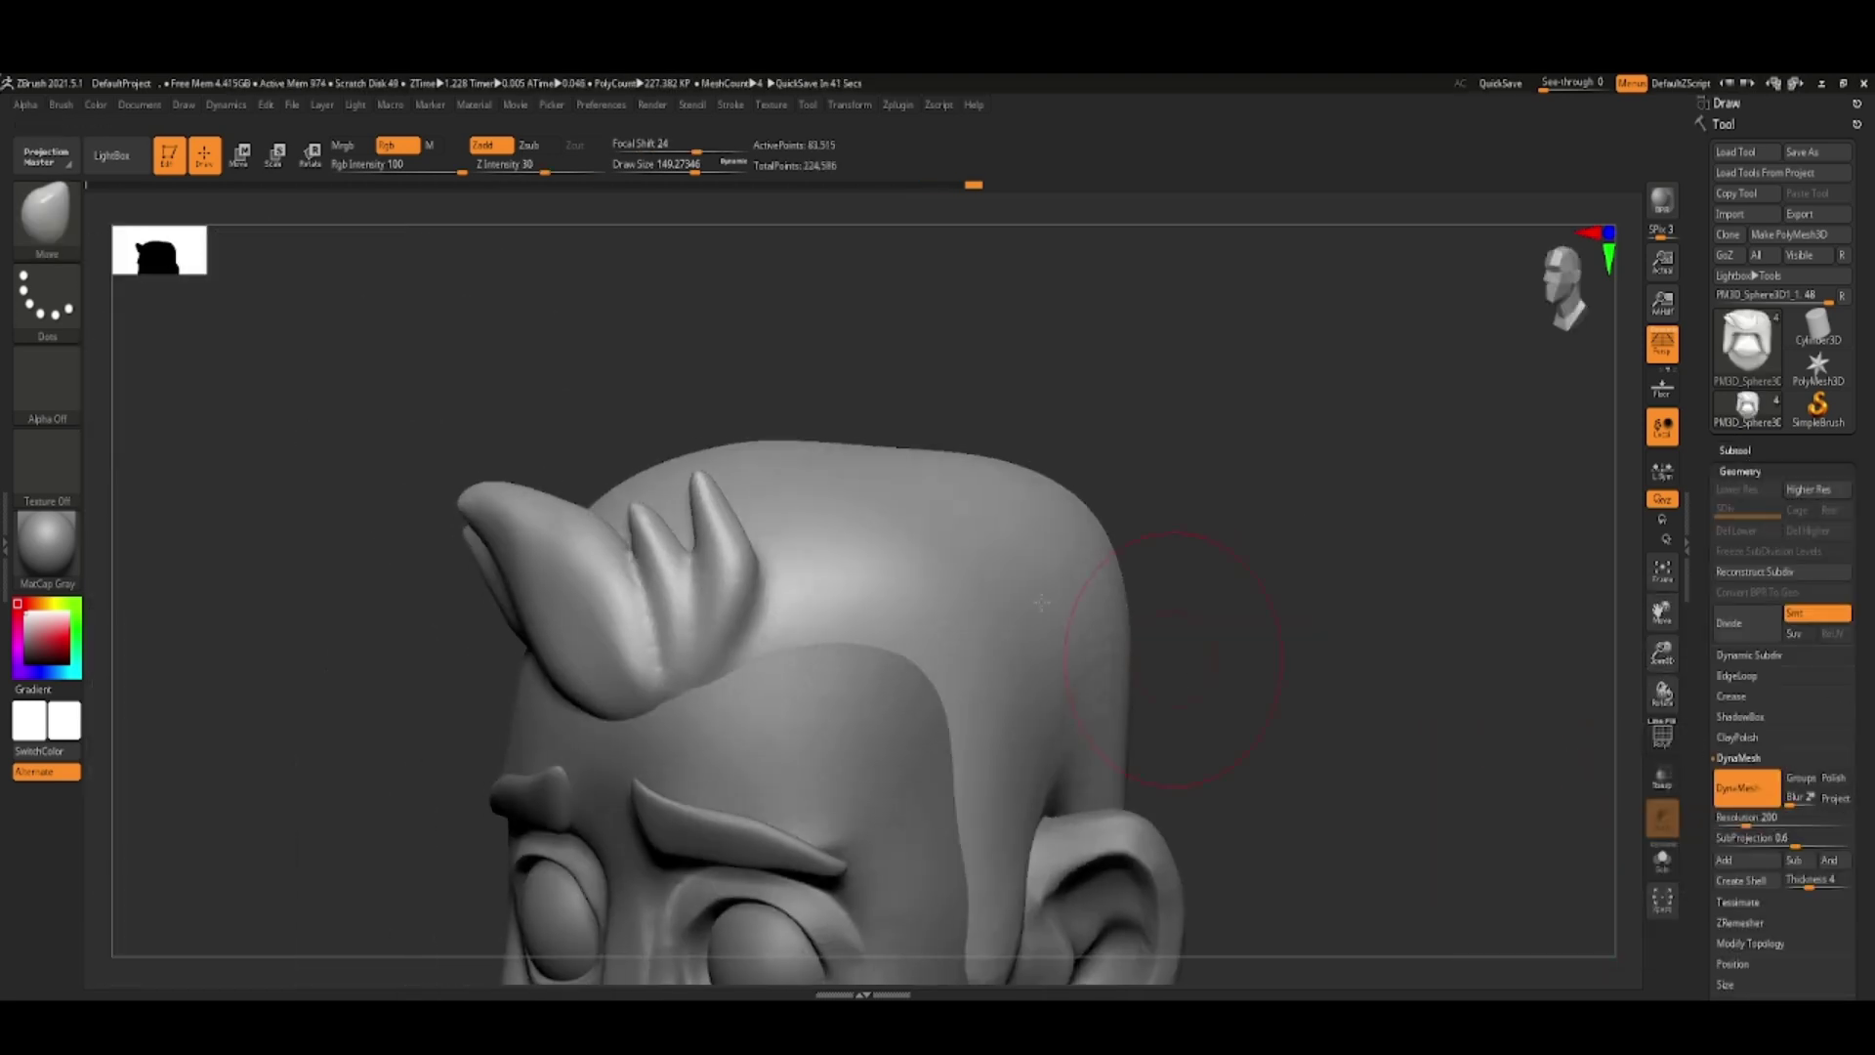
pyautogui.press('space')
pyautogui.moveTo(1206, 712)
pyautogui.mouseDown()
pyautogui.moveTo(685, 652)
pyautogui.moveTo(1314, 482)
pyautogui.moveTo(619, 636)
pyautogui.moveTo(522, 164)
pyautogui.mouseUp()
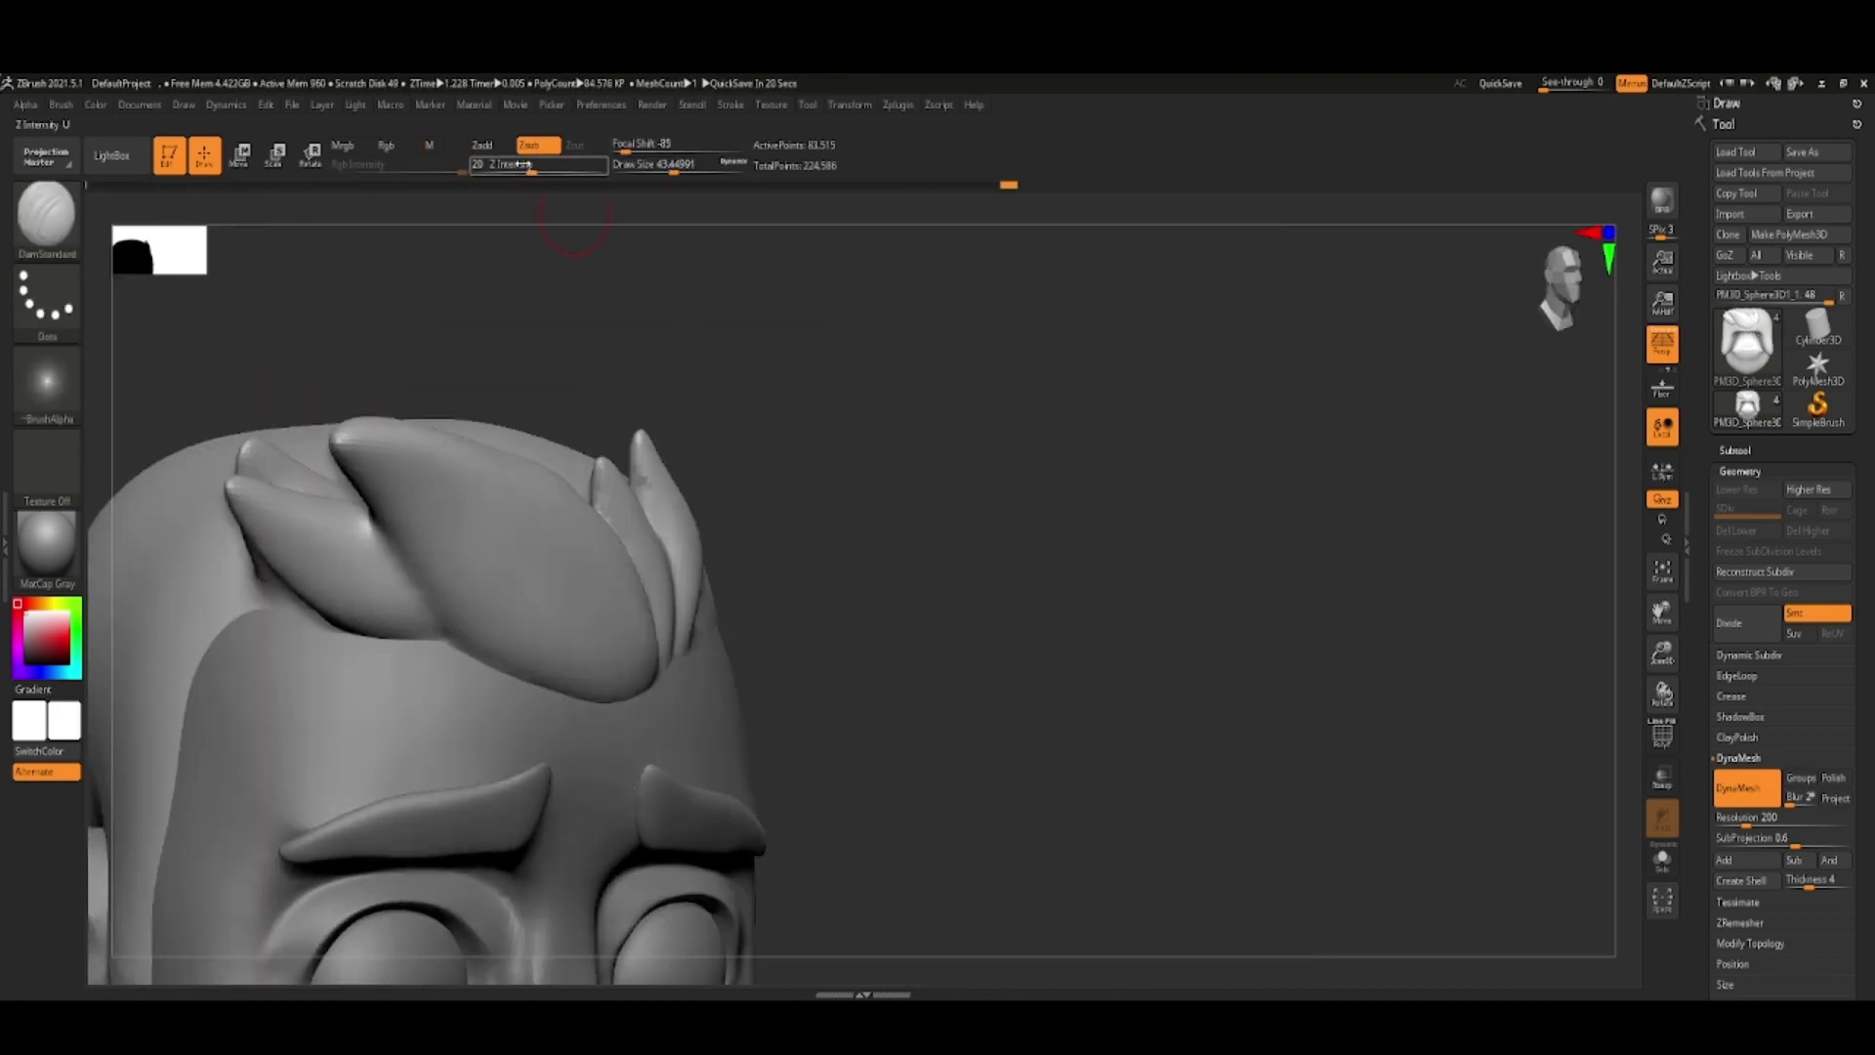
pyautogui.moveTo(467, 465); pyautogui.dragTo(441, 442)
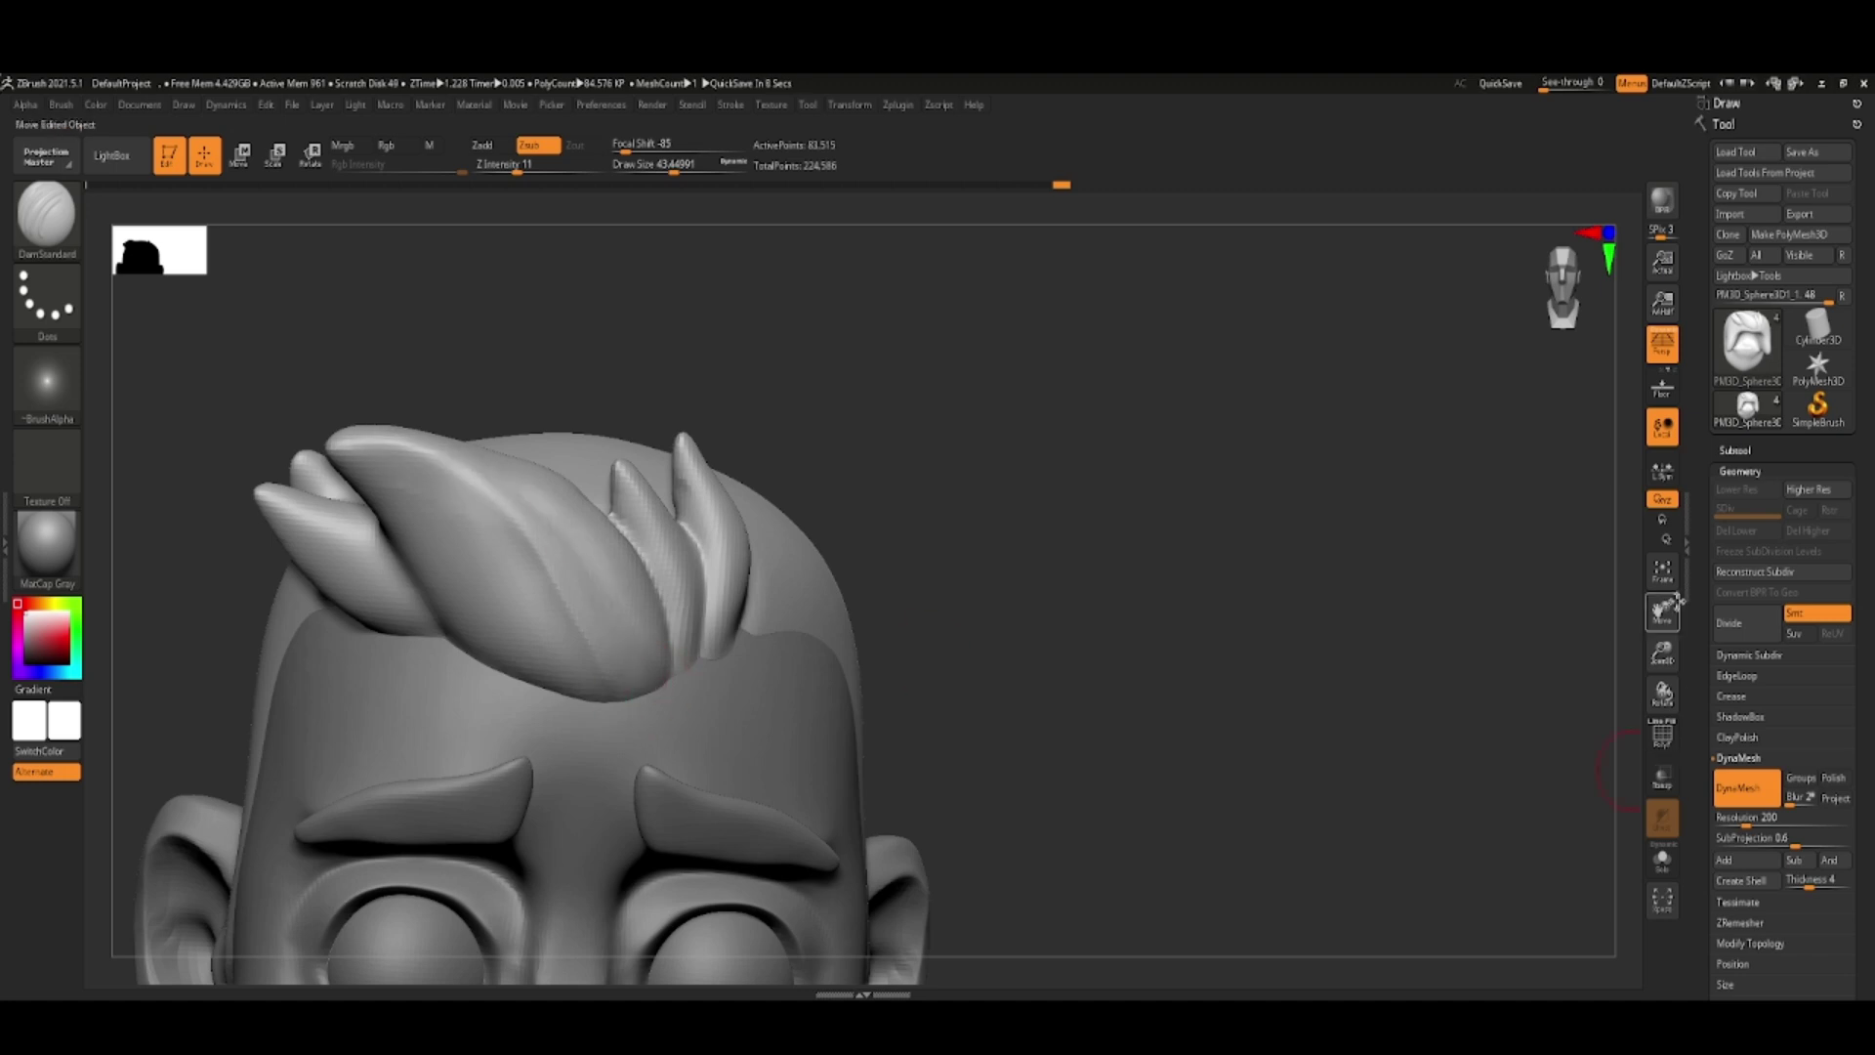
pyautogui.moveTo(964, 670)
pyautogui.mouseDown()
pyautogui.moveTo(817, 670)
pyautogui.moveTo(1187, 654)
pyautogui.moveTo(955, 557)
pyautogui.moveTo(1532, 651)
pyautogui.moveTo(1339, 511)
pyautogui.moveTo(1110, 795)
pyautogui.moveTo(1512, 790)
pyautogui.mouseUp()
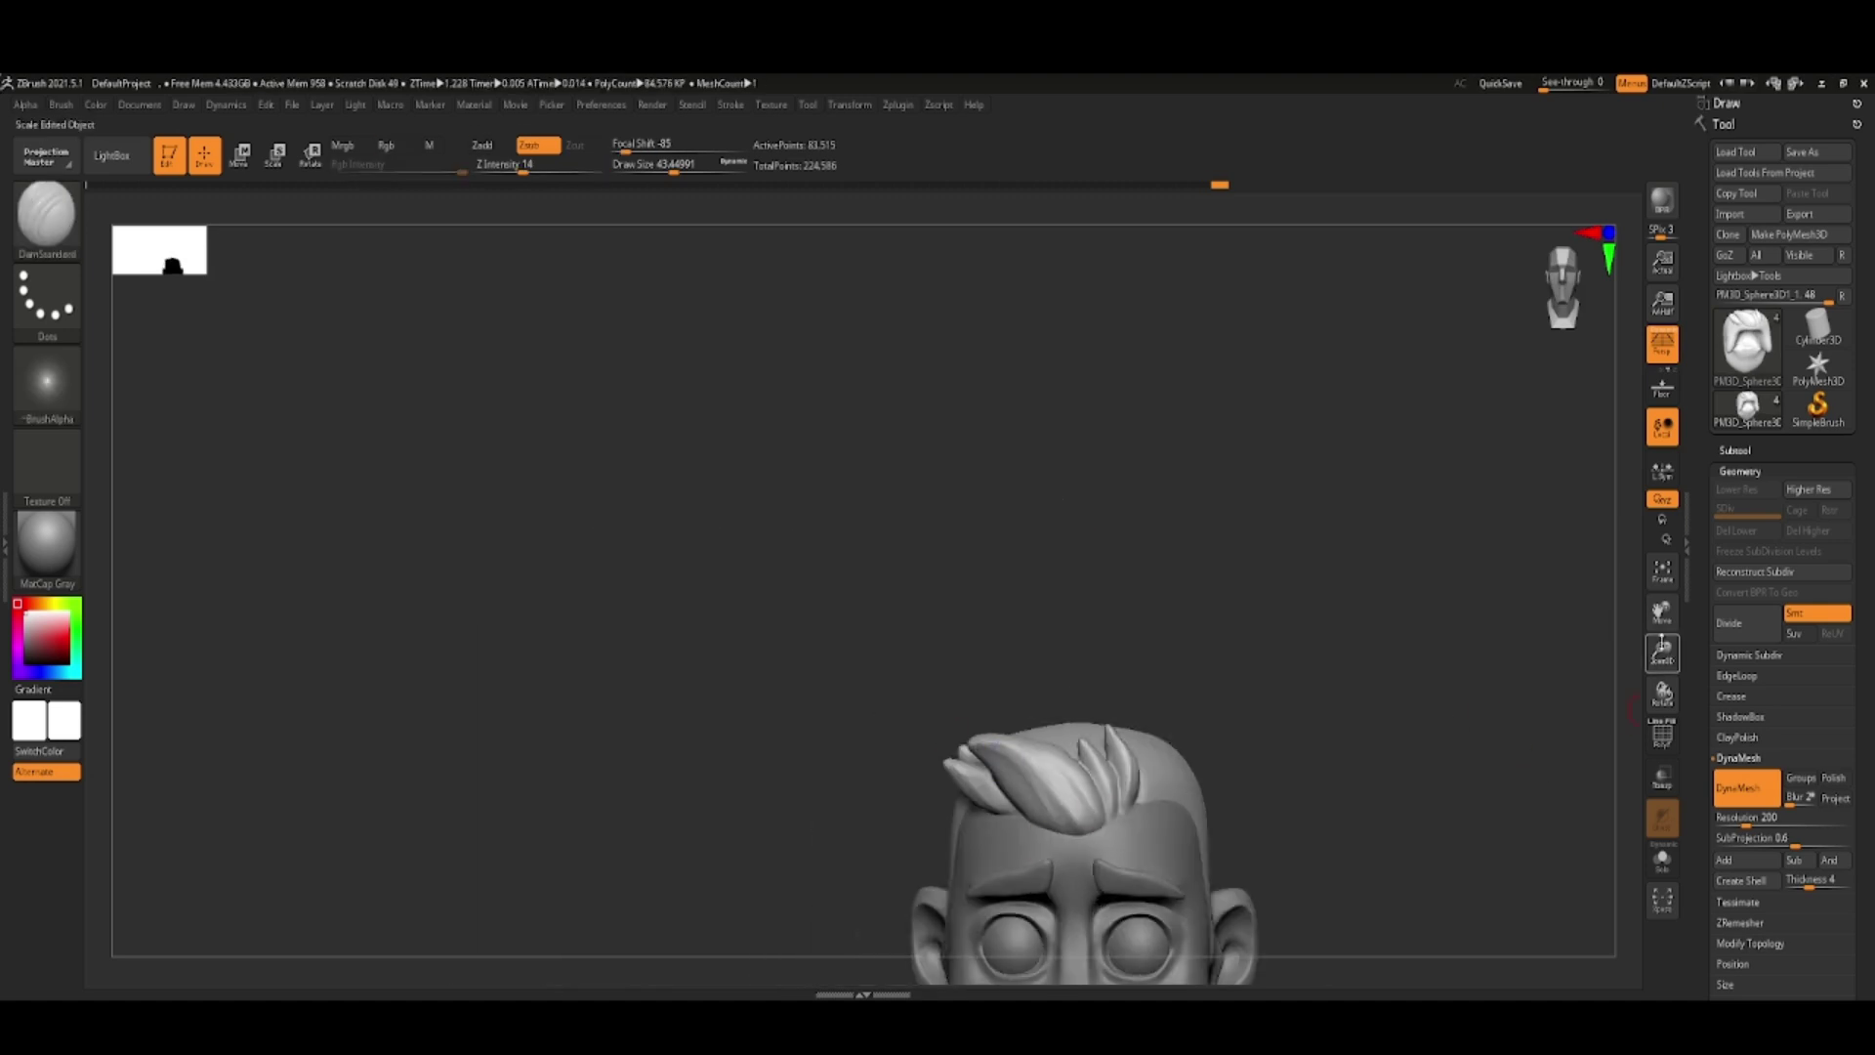
pyautogui.moveTo(1663, 652); pyautogui.dragTo(1290, 695)
pyautogui.moveTo(1663, 613); pyautogui.dragTo(1122, 701)
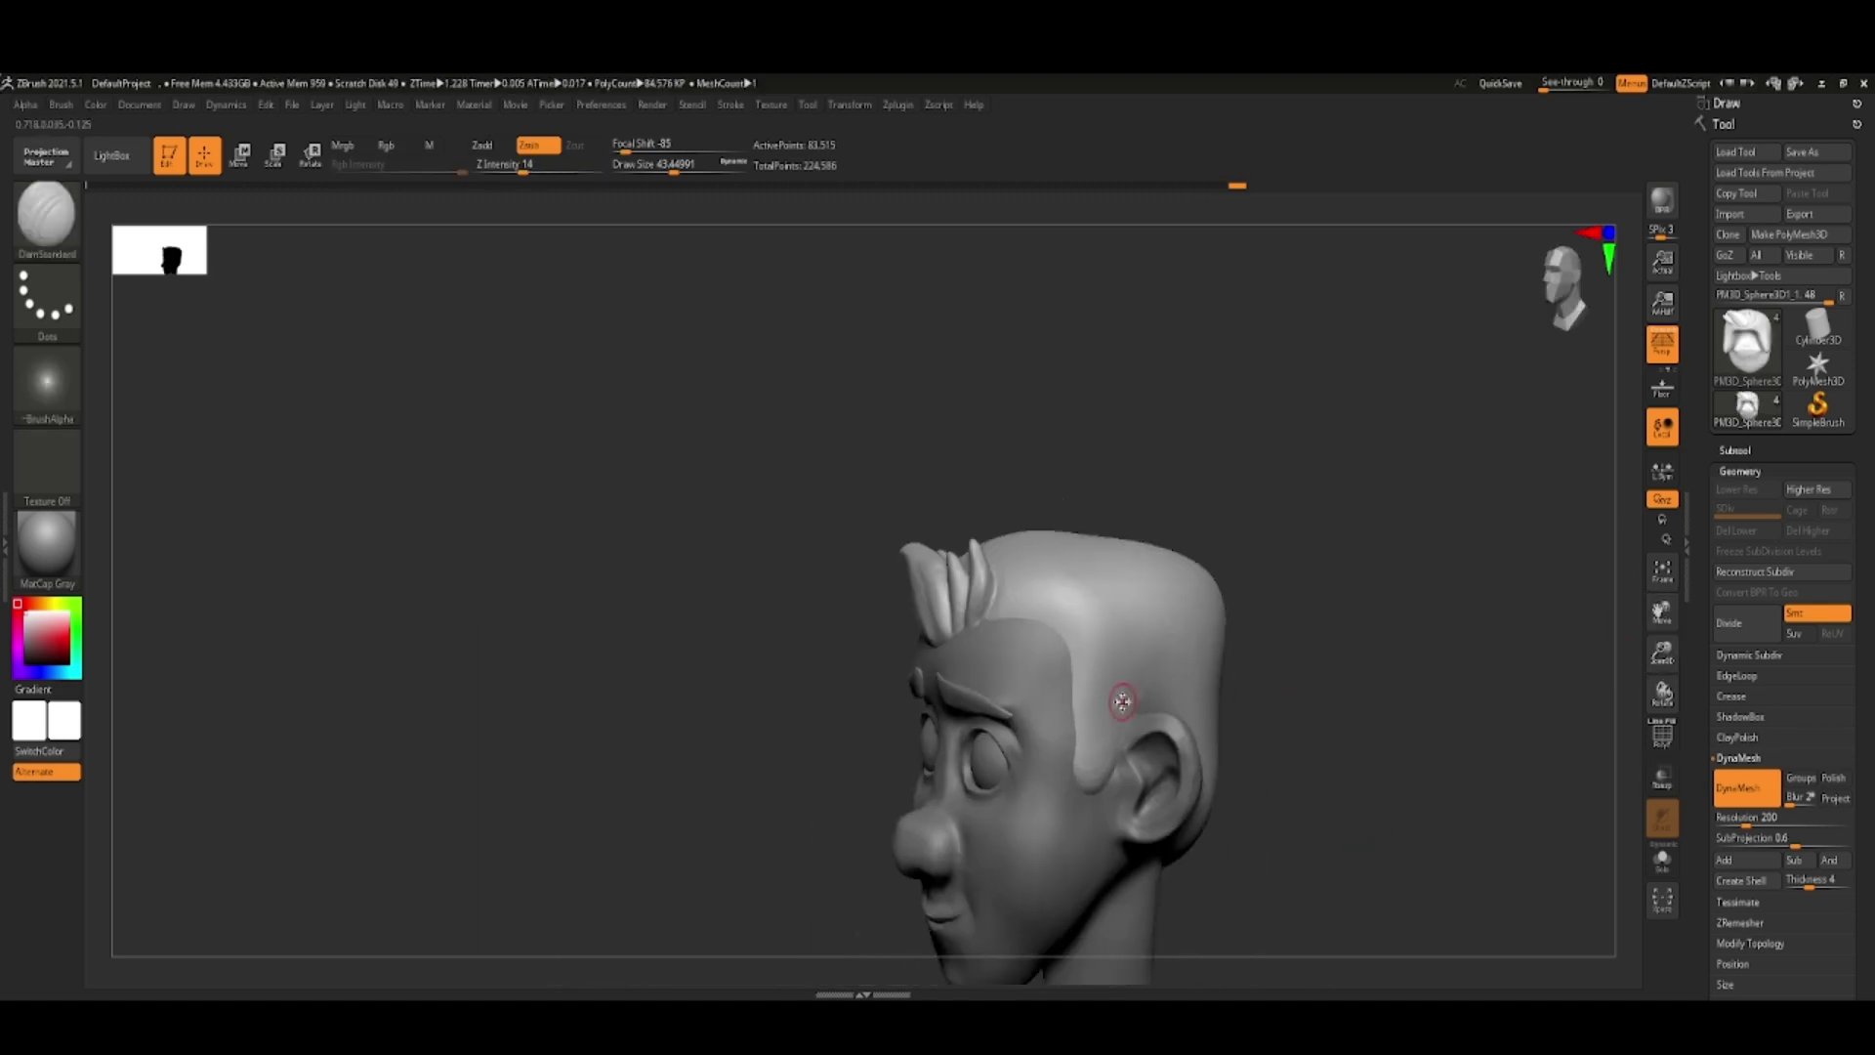
pyautogui.moveTo(1265, 797); pyautogui.dragTo(1083, 793)
# - Flatten and build up the hair's sides and back with Flatten and ClayBuildup brushes
pyautogui.press('b')
pyautogui.press('f')
pyautogui.press('l')
pyautogui.press('b')
pyautogui.press('c')
pyautogui.press('b')
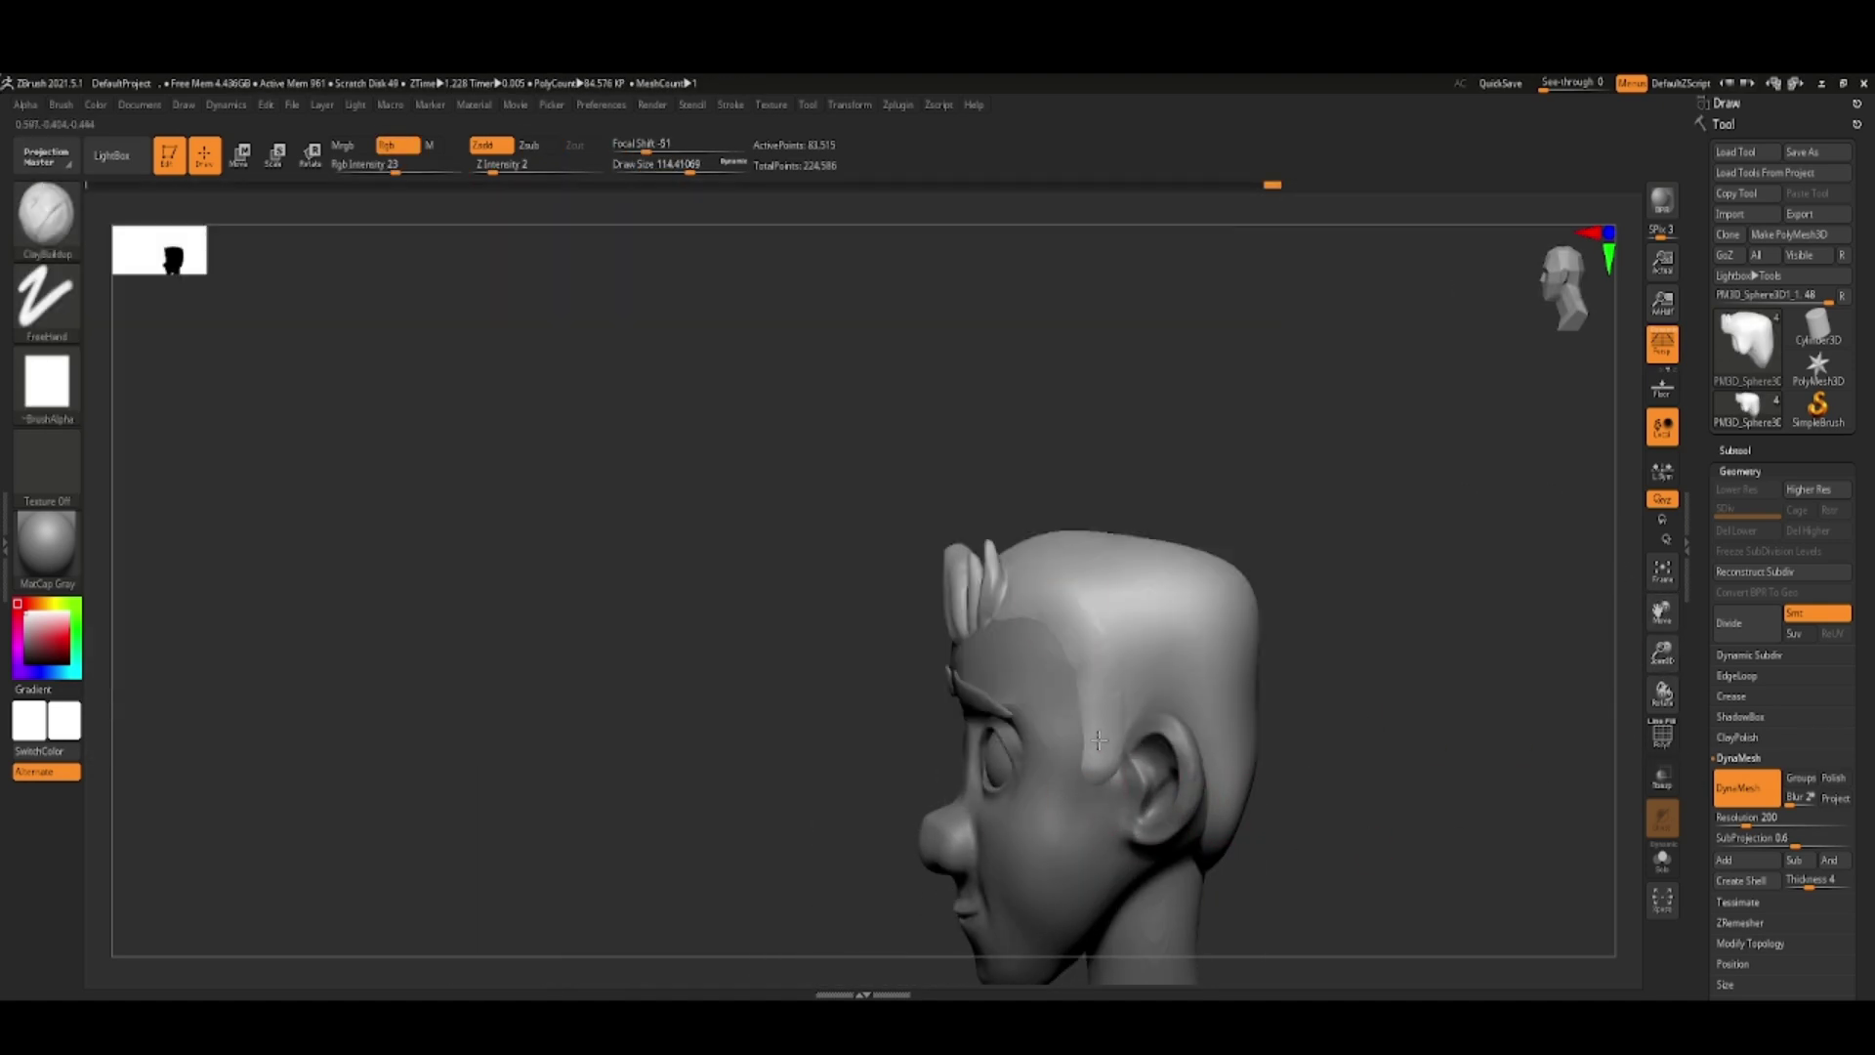
pyautogui.moveTo(1309, 742)
pyautogui.mouseDown()
pyautogui.moveTo(1481, 770)
pyautogui.moveTo(1456, 718)
pyautogui.mouseUp()
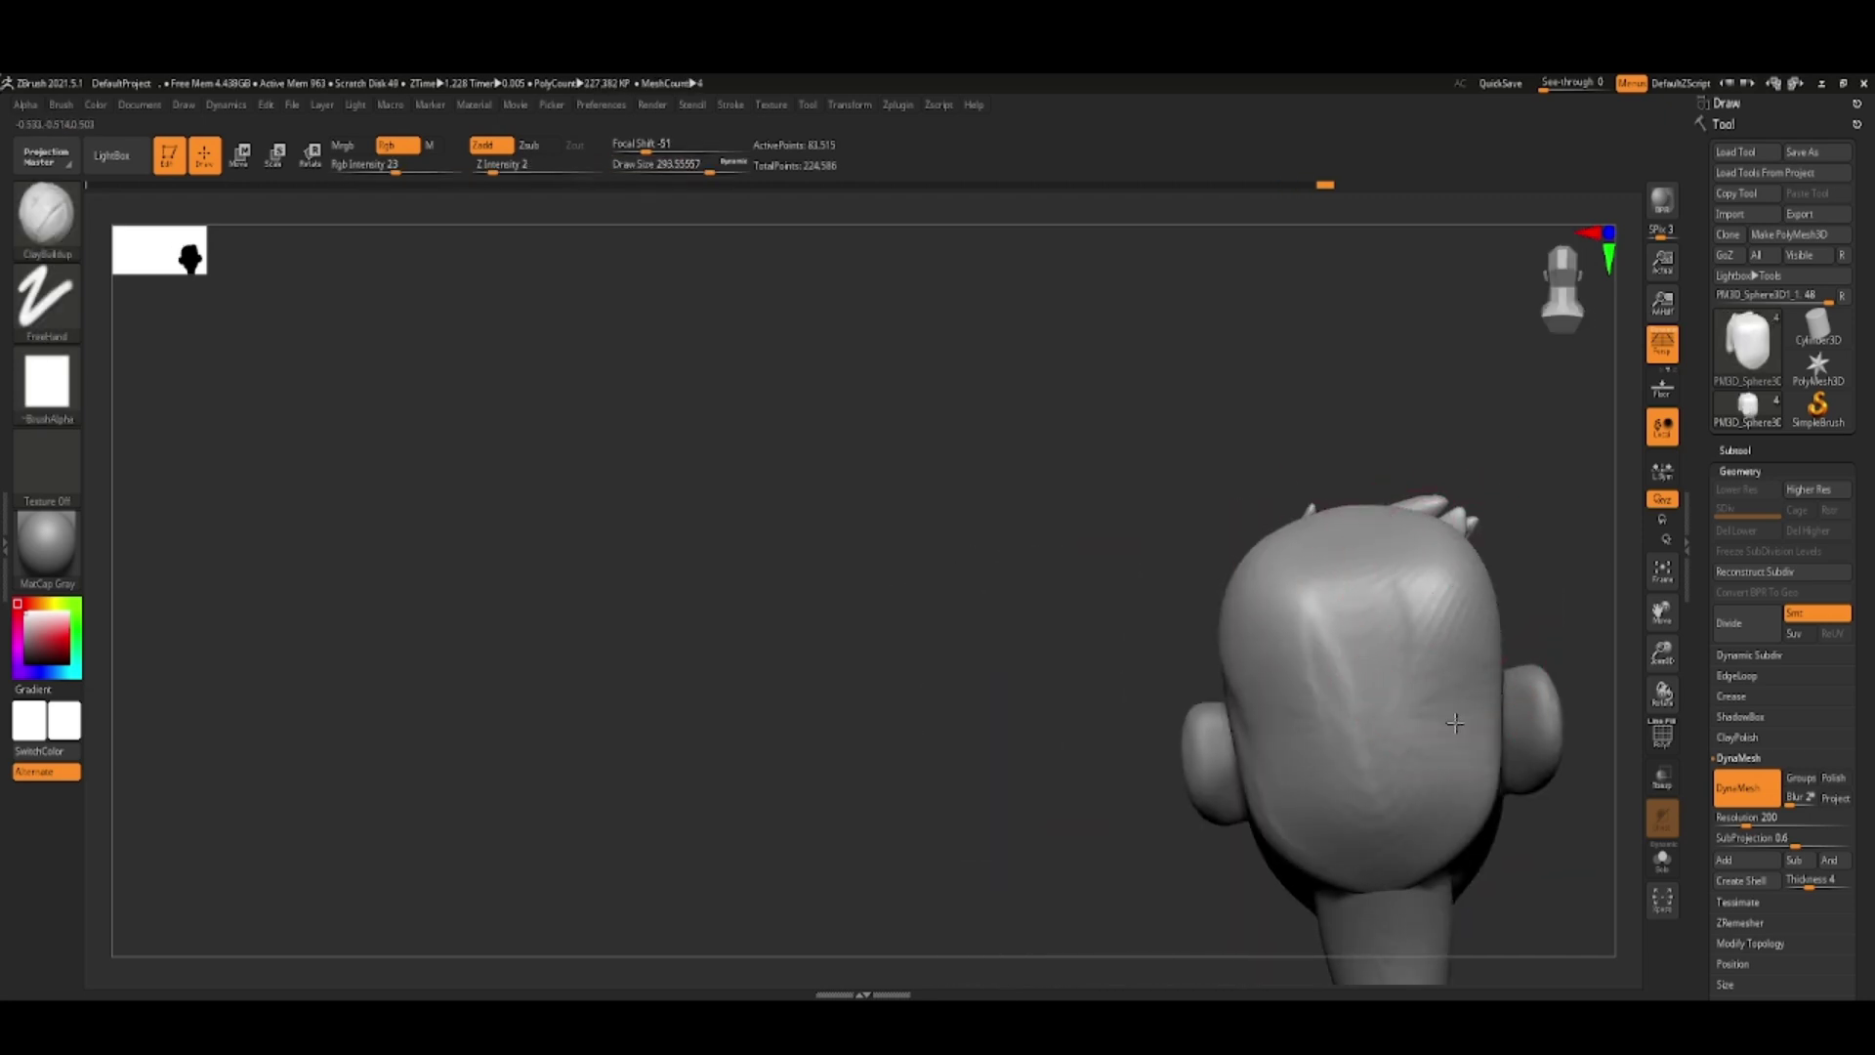
pyautogui.moveTo(1367, 528)
pyautogui.mouseDown()
pyautogui.moveTo(1516, 637)
pyautogui.moveTo(1511, 782)
pyautogui.mouseUp()
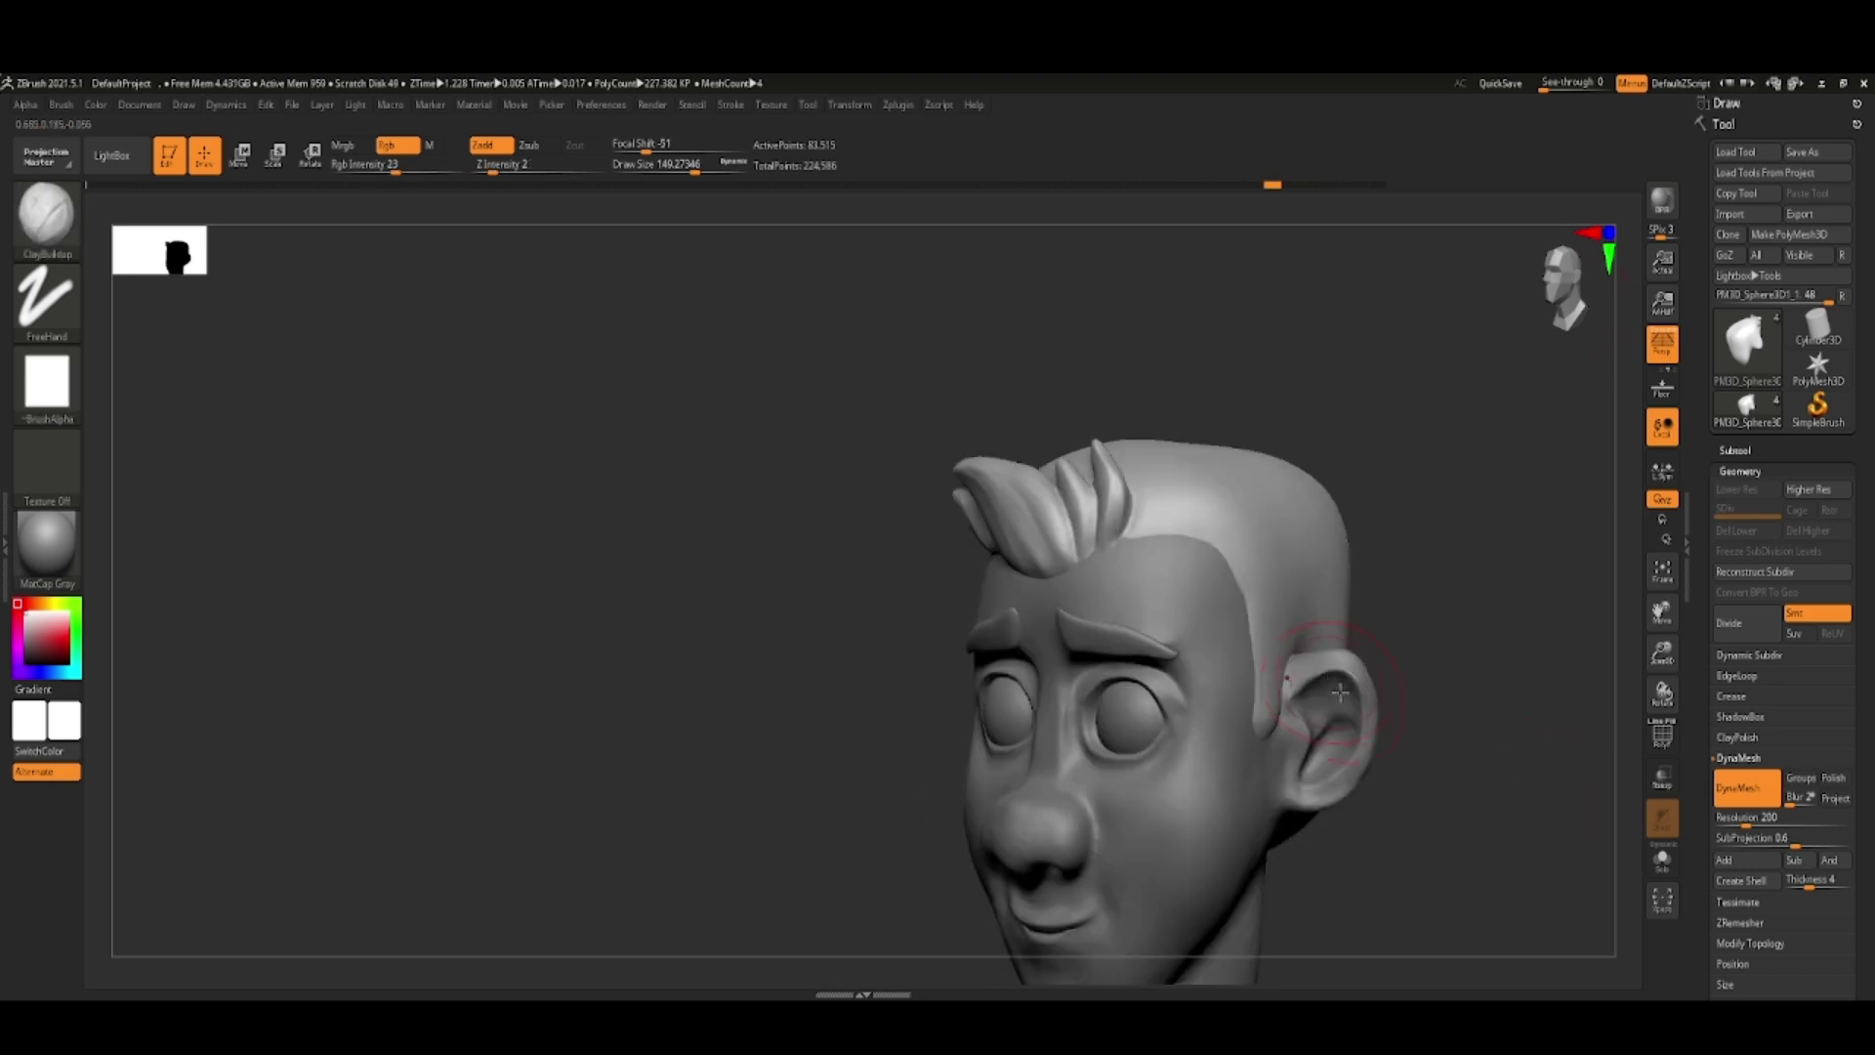
pyautogui.moveTo(1268, 602)
pyautogui.mouseDown()
pyautogui.moveTo(1469, 652)
pyautogui.moveTo(1007, 582)
pyautogui.moveTo(472, 326)
pyautogui.mouseUp()
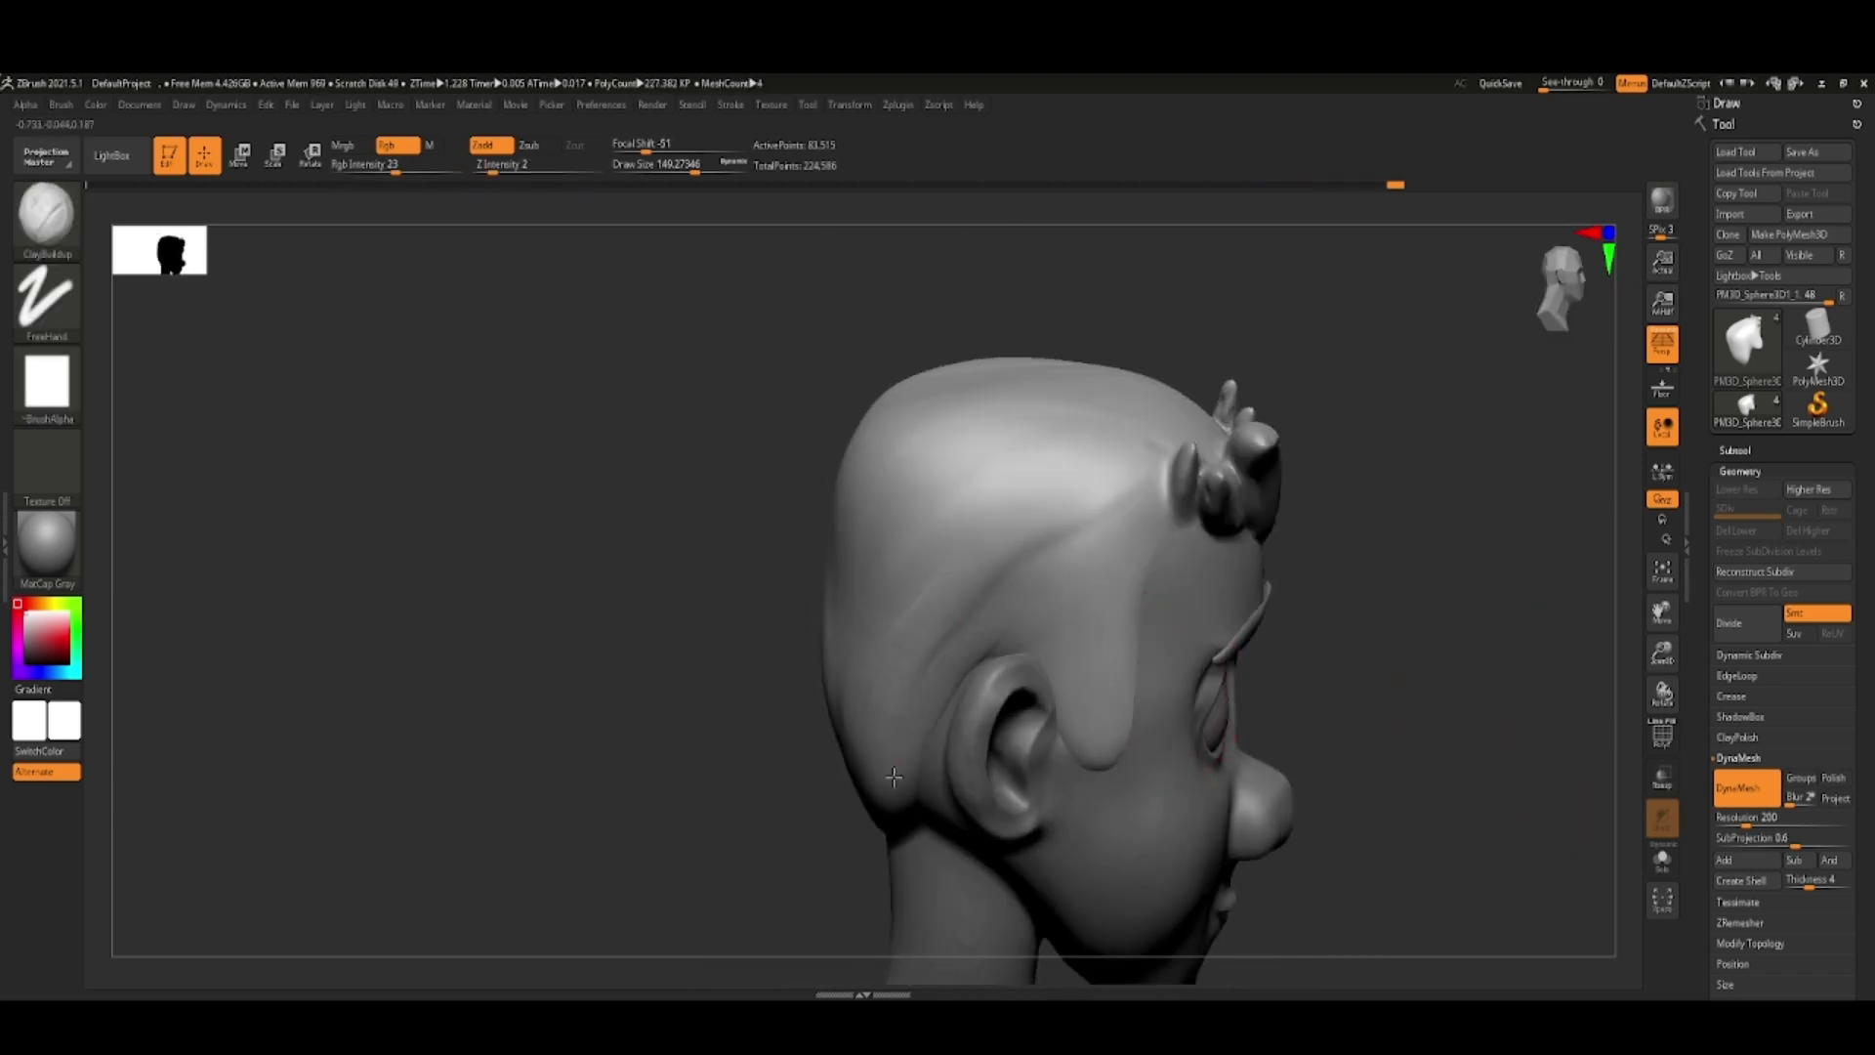
pyautogui.moveTo(917, 664)
pyautogui.mouseDown()
pyautogui.moveTo(1441, 733)
pyautogui.moveTo(1089, 651)
pyautogui.moveTo(1272, 691)
pyautogui.mouseUp()
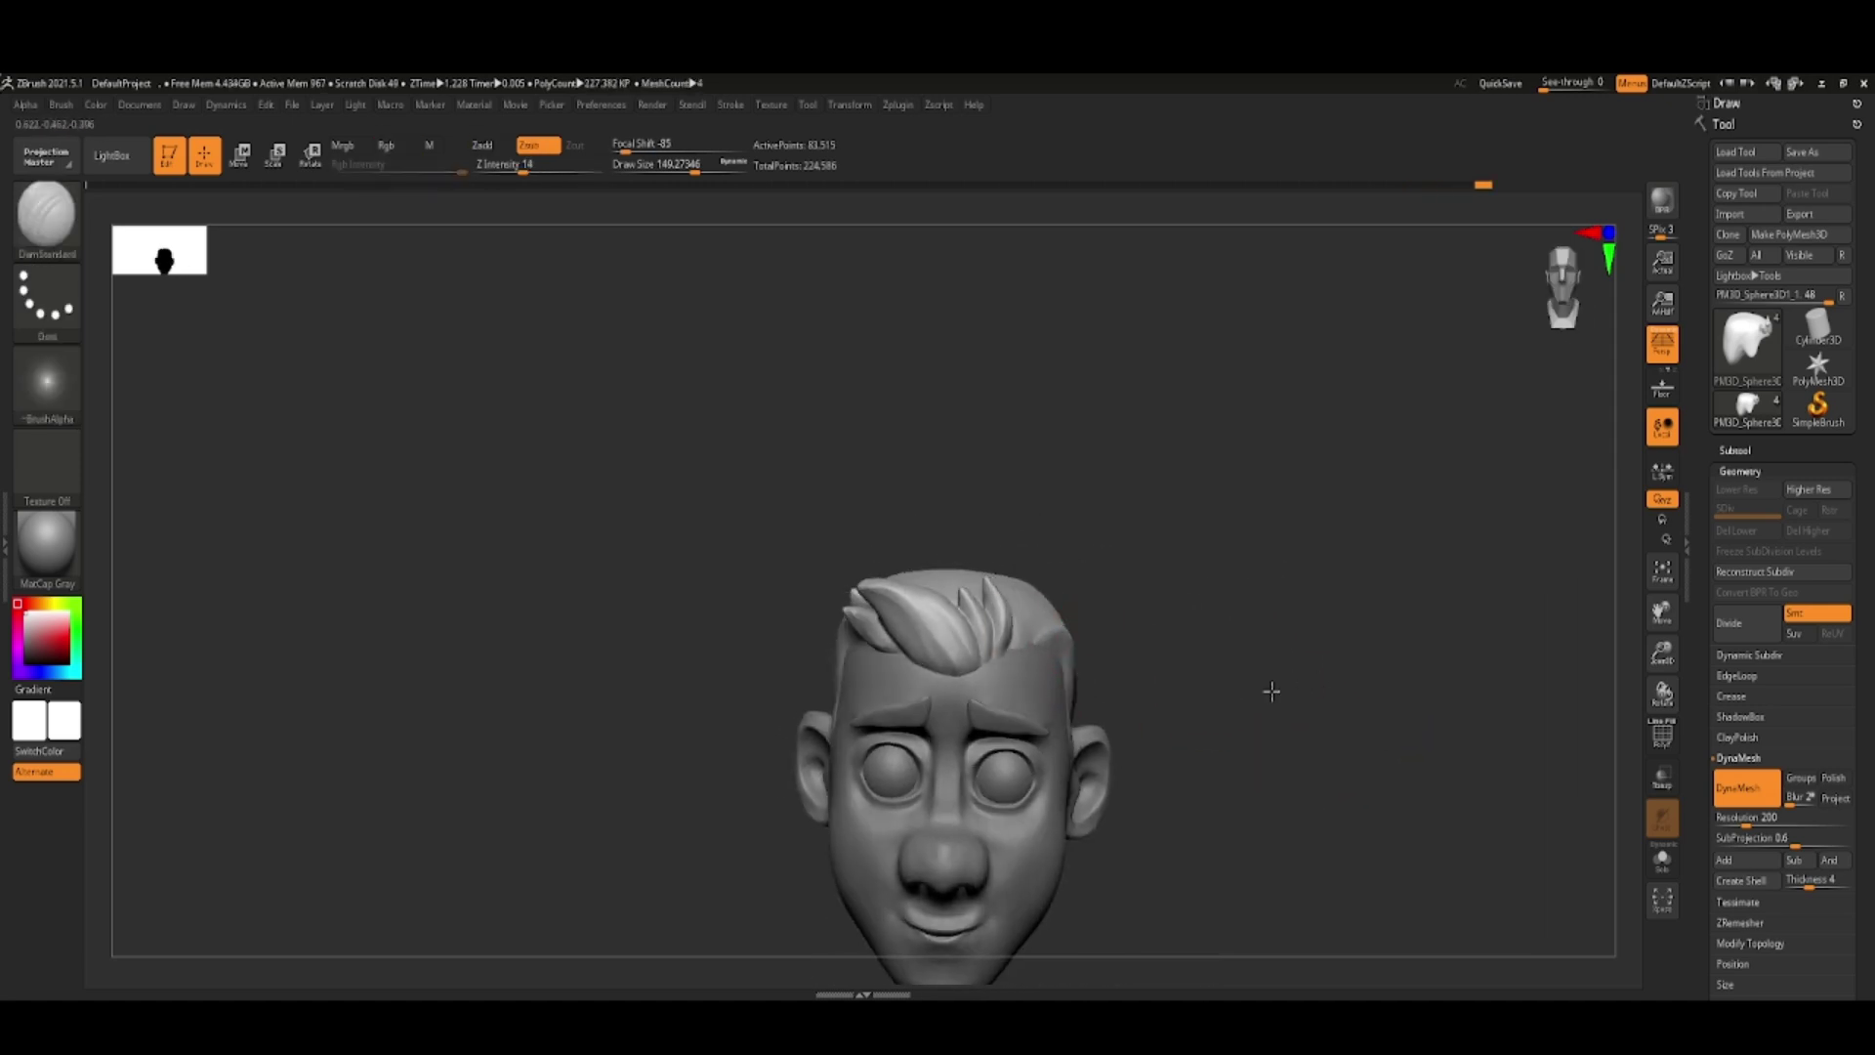
# - Carve DamStandard strands over the hair's sides and back and smooth its base
pyautogui.moveTo(1029, 662)
pyautogui.mouseDown()
pyautogui.moveTo(1244, 691)
pyautogui.moveTo(1256, 783)
pyautogui.moveTo(1388, 684)
pyautogui.moveTo(1326, 692)
pyautogui.moveTo(1322, 766)
pyautogui.moveTo(1456, 683)
pyautogui.moveTo(1139, 639)
pyautogui.mouseUp()
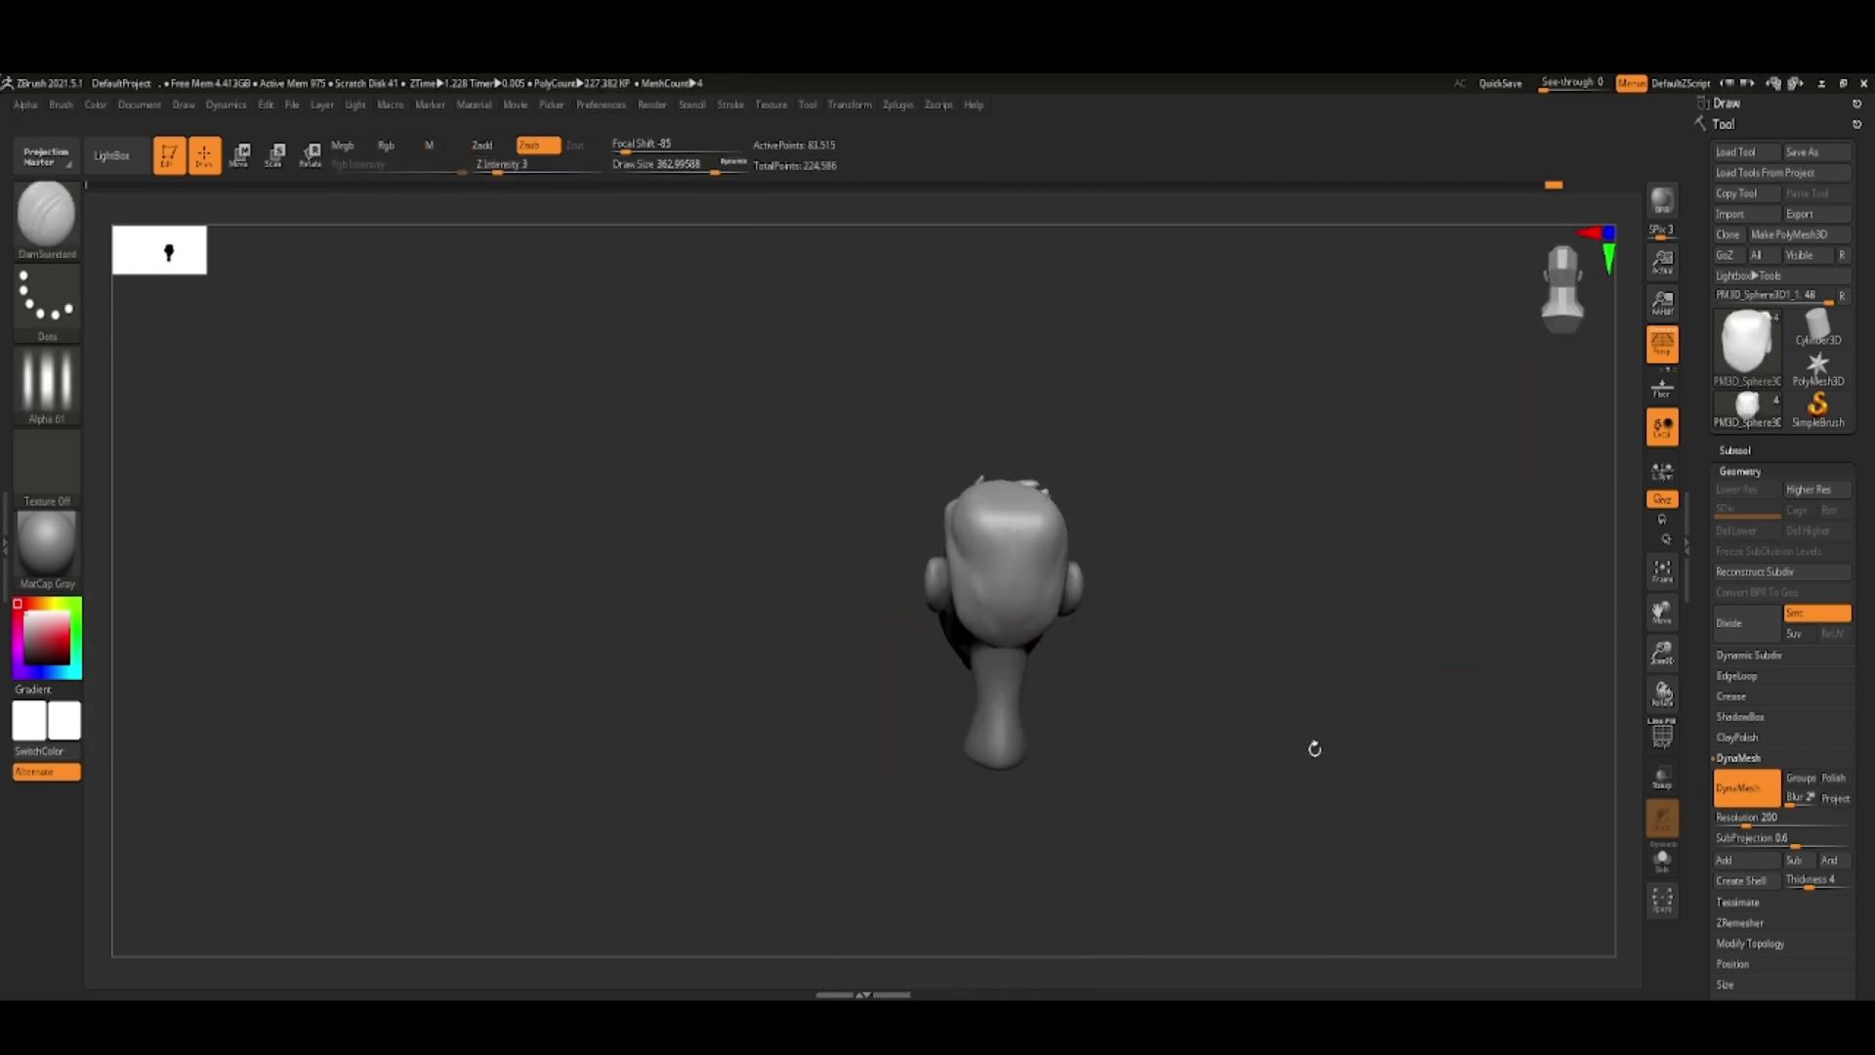
pyautogui.moveTo(1310, 749)
pyautogui.mouseDown()
pyautogui.moveTo(1010, 586)
pyautogui.moveTo(1030, 590)
pyautogui.moveTo(111, 370)
pyautogui.mouseUp()
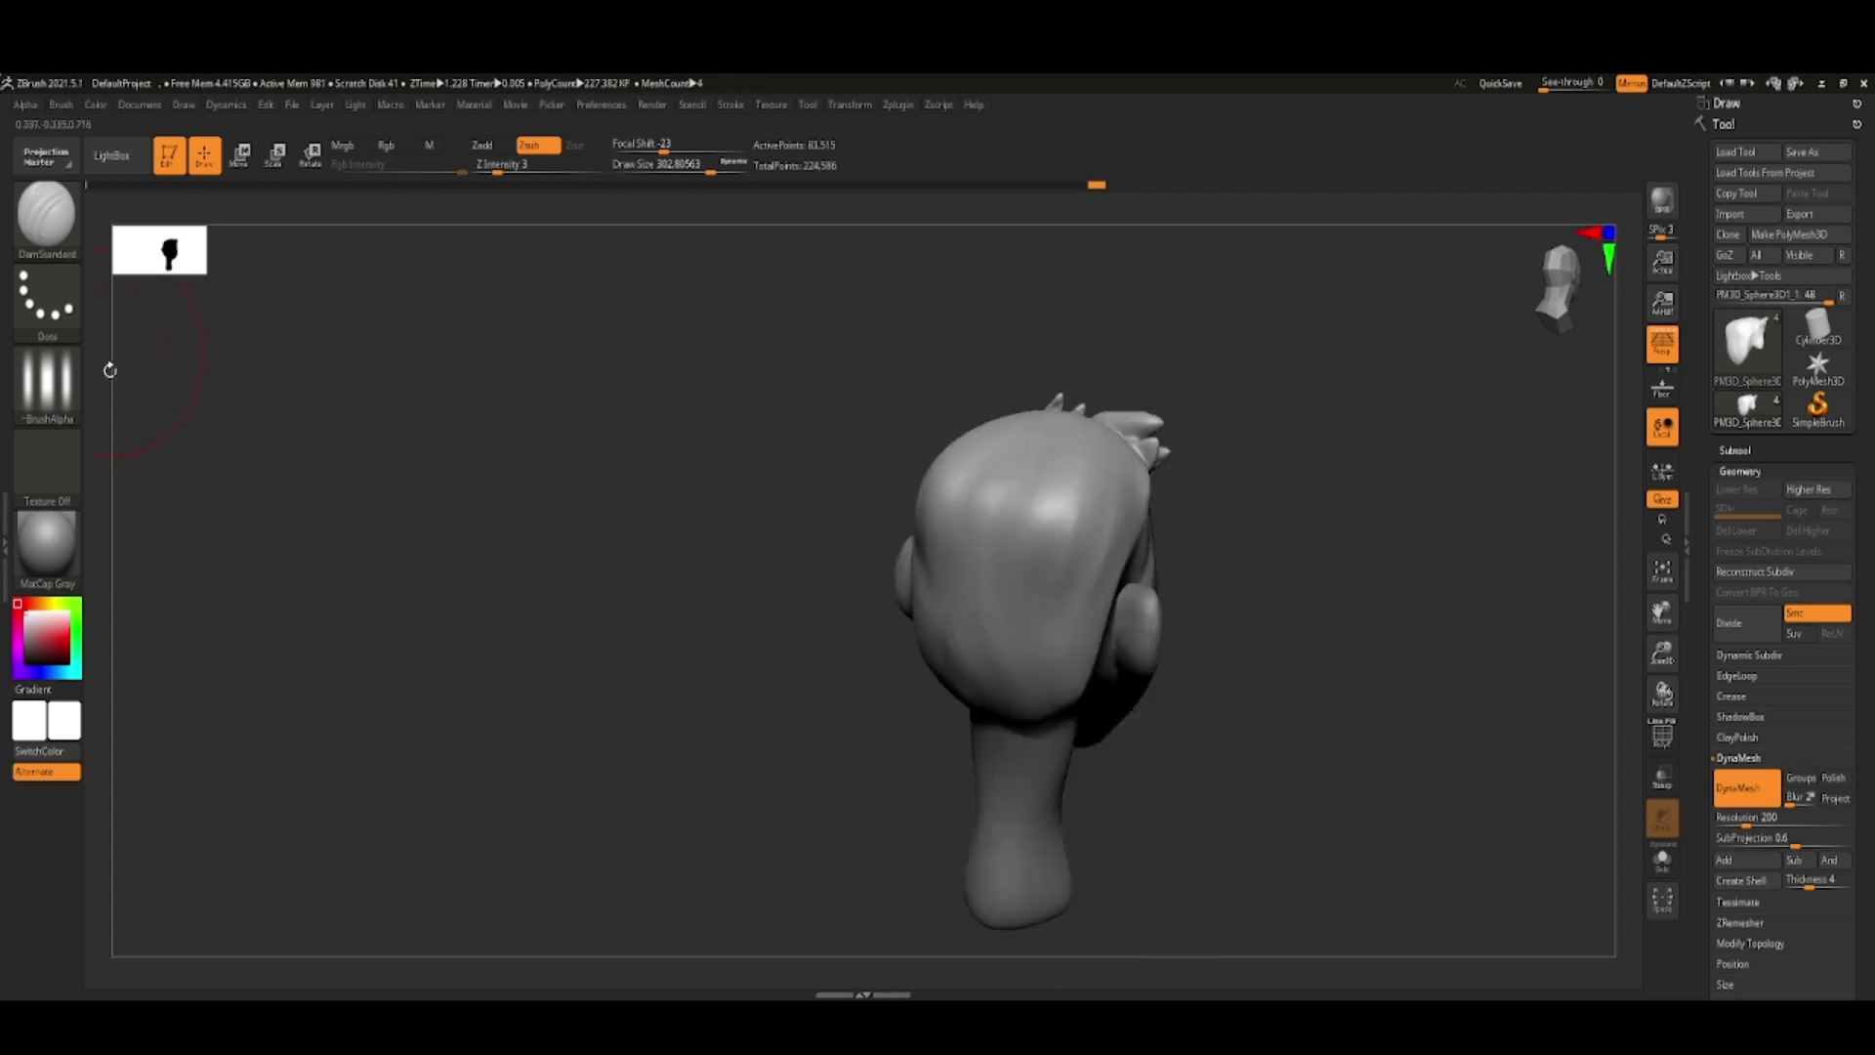
pyautogui.moveTo(1269, 742); pyautogui.dragTo(976, 723)
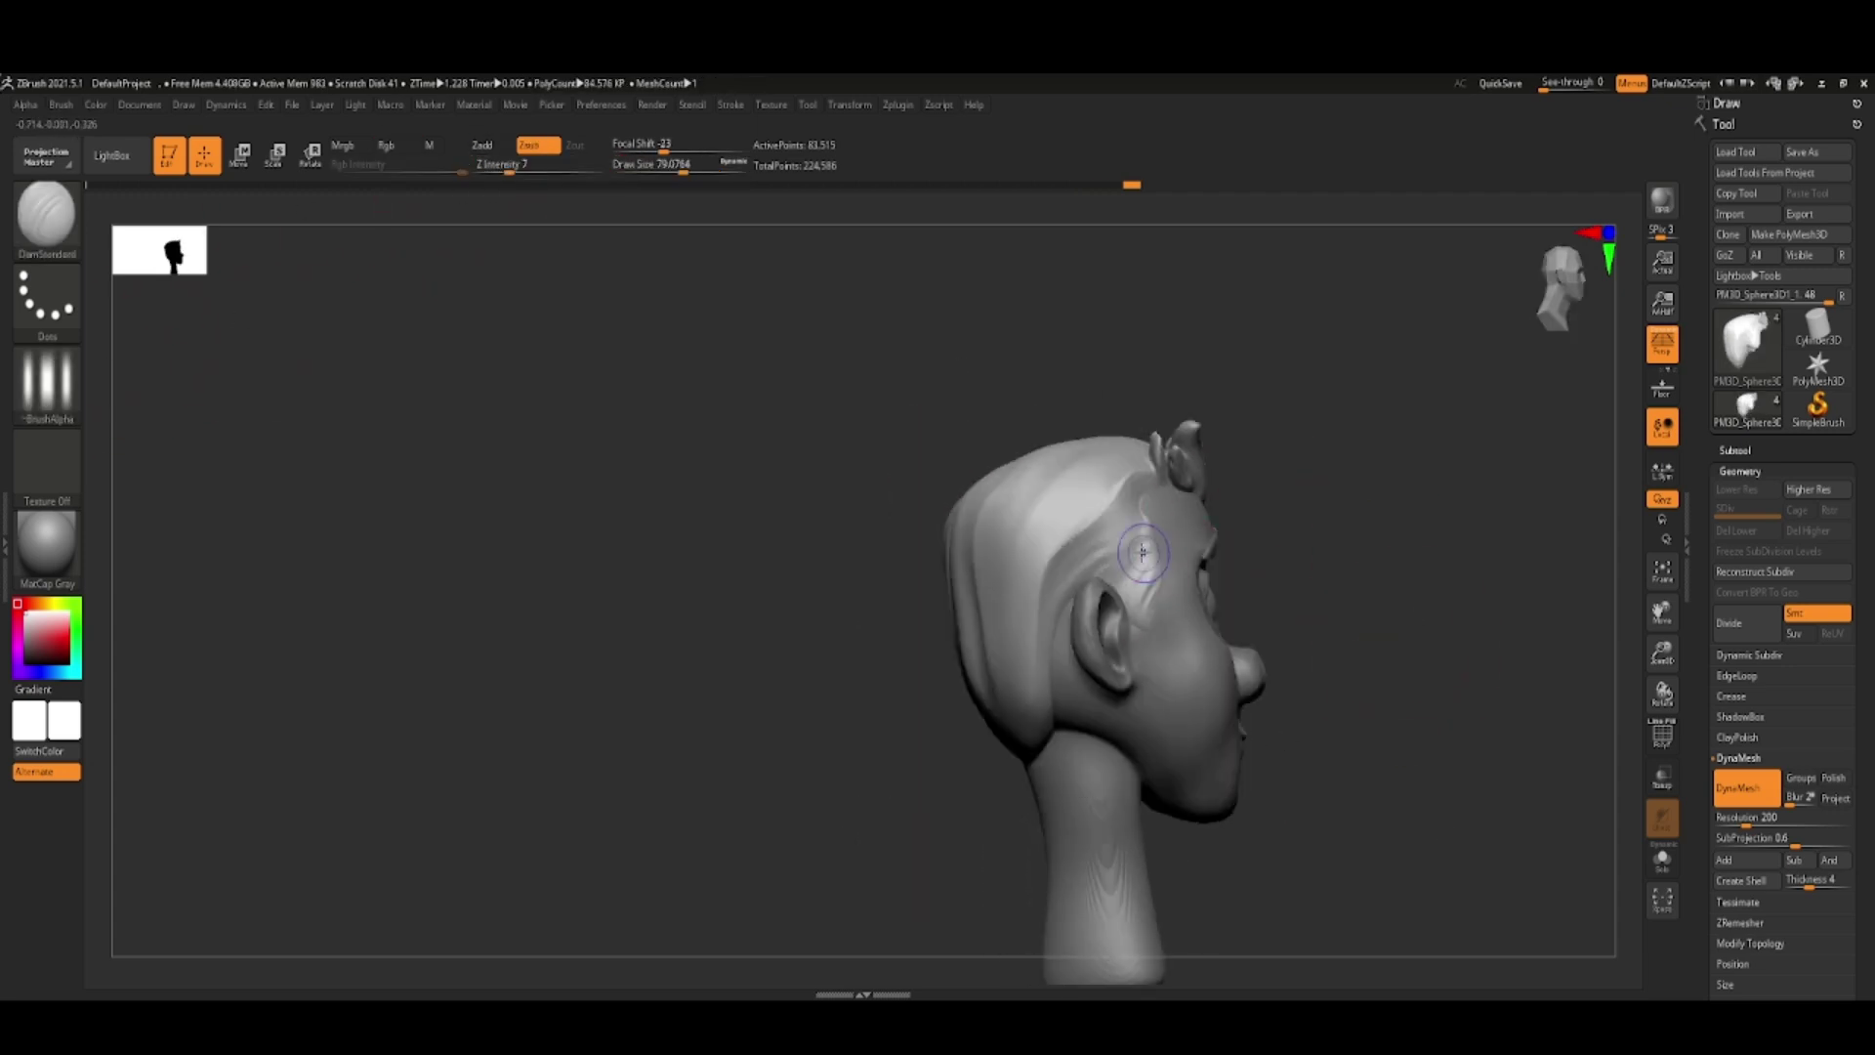
pyautogui.moveTo(1387, 684); pyautogui.dragTo(1493, 719)
pyautogui.moveTo(1191, 462); pyautogui.dragTo(1195, 462)
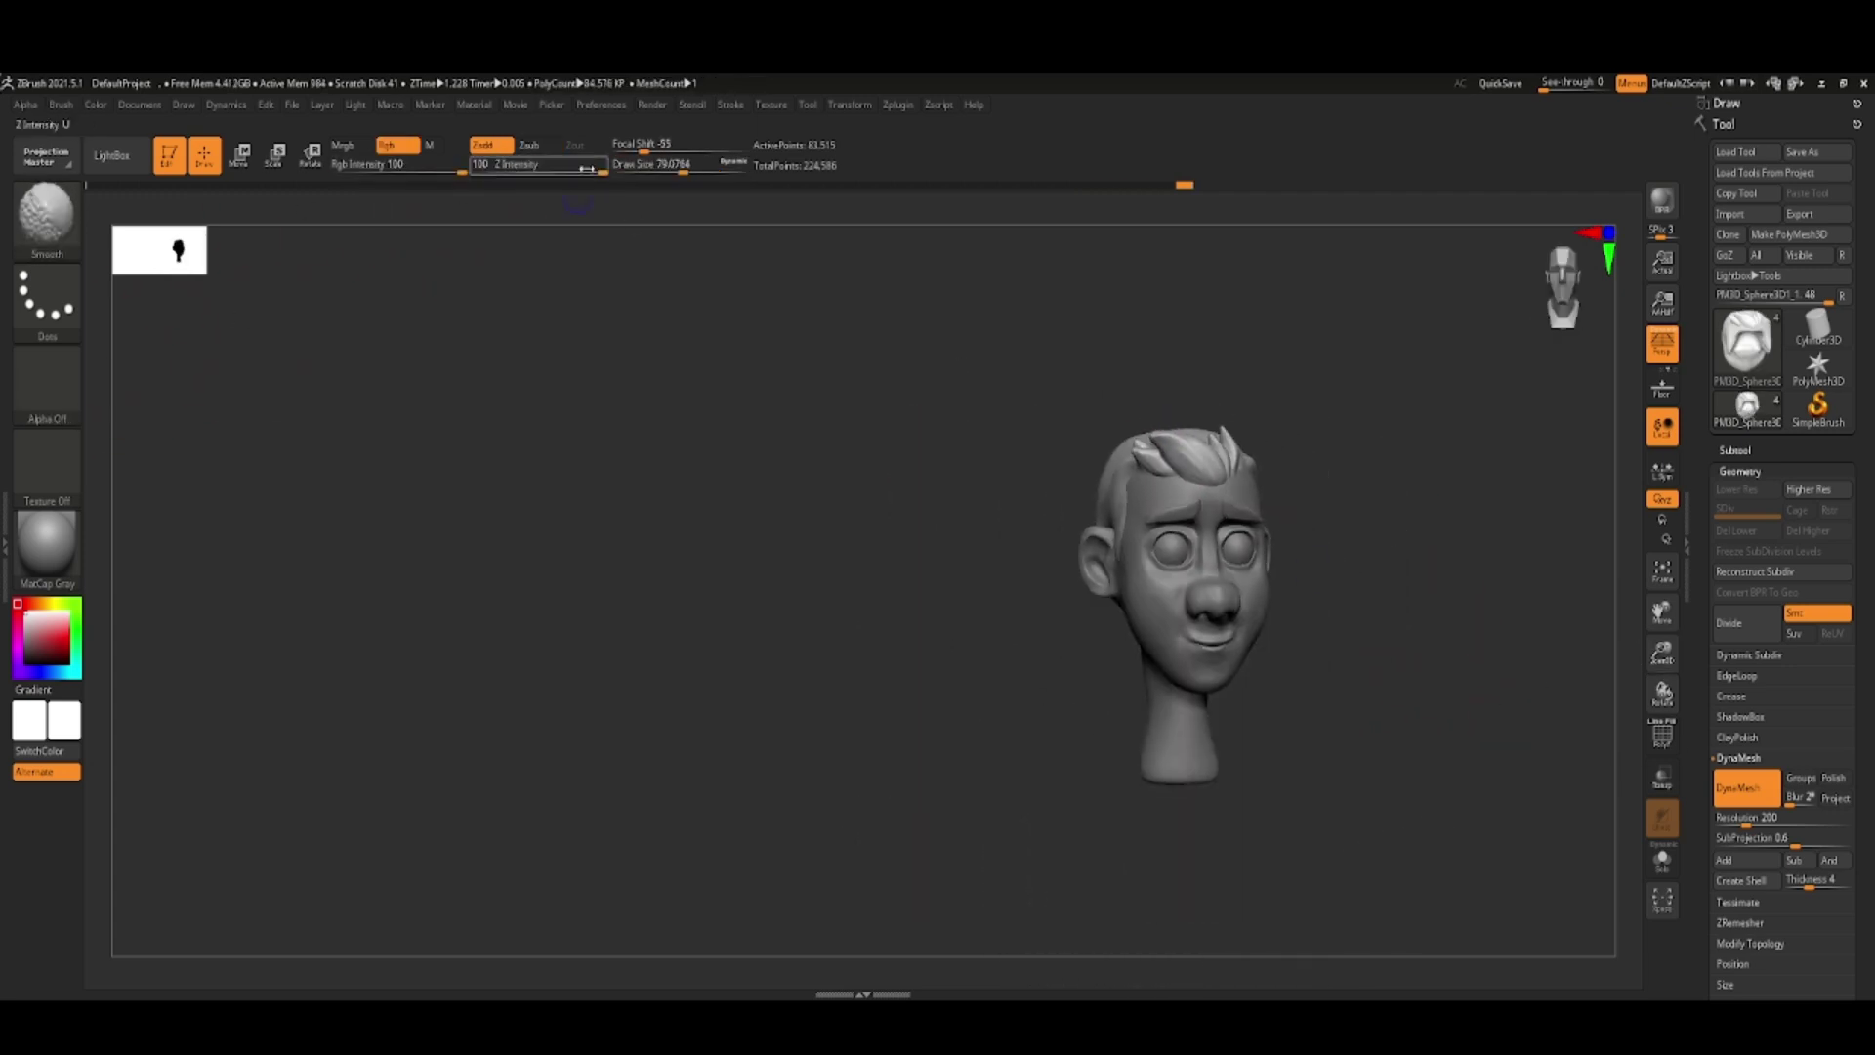
pyautogui.moveTo(1301, 549)
pyautogui.mouseDown()
pyautogui.moveTo(1419, 580)
pyautogui.moveTo(1462, 621)
pyautogui.moveTo(1312, 735)
pyautogui.moveTo(1381, 804)
pyautogui.moveTo(1206, 649)
pyautogui.moveTo(1214, 385)
pyautogui.moveTo(1108, 496)
pyautogui.moveTo(1302, 532)
pyautogui.moveTo(1377, 632)
pyautogui.mouseUp()
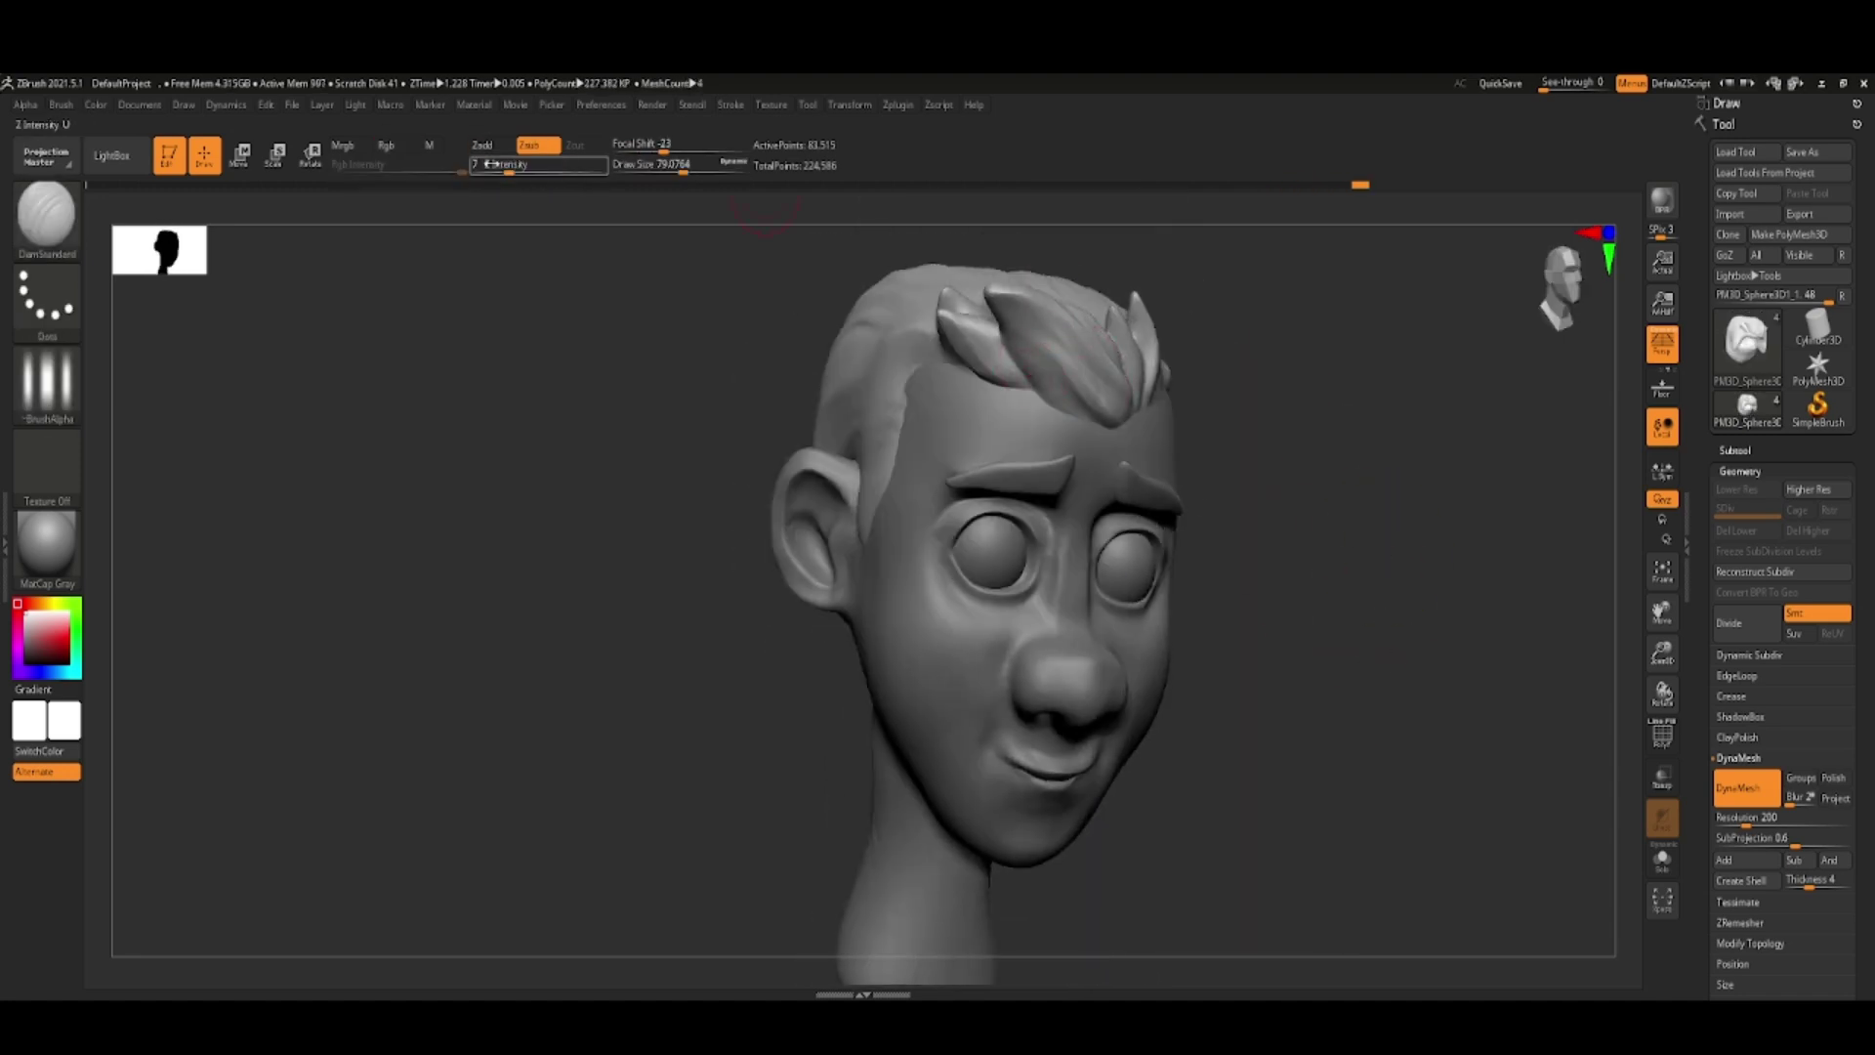
pyautogui.keyDown('shift'); pyautogui.moveTo(1070, 399); pyautogui.dragTo(1560, 407); pyautogui.keyUp('shift')
pyautogui.click(1736, 450)
pyautogui.press('space')
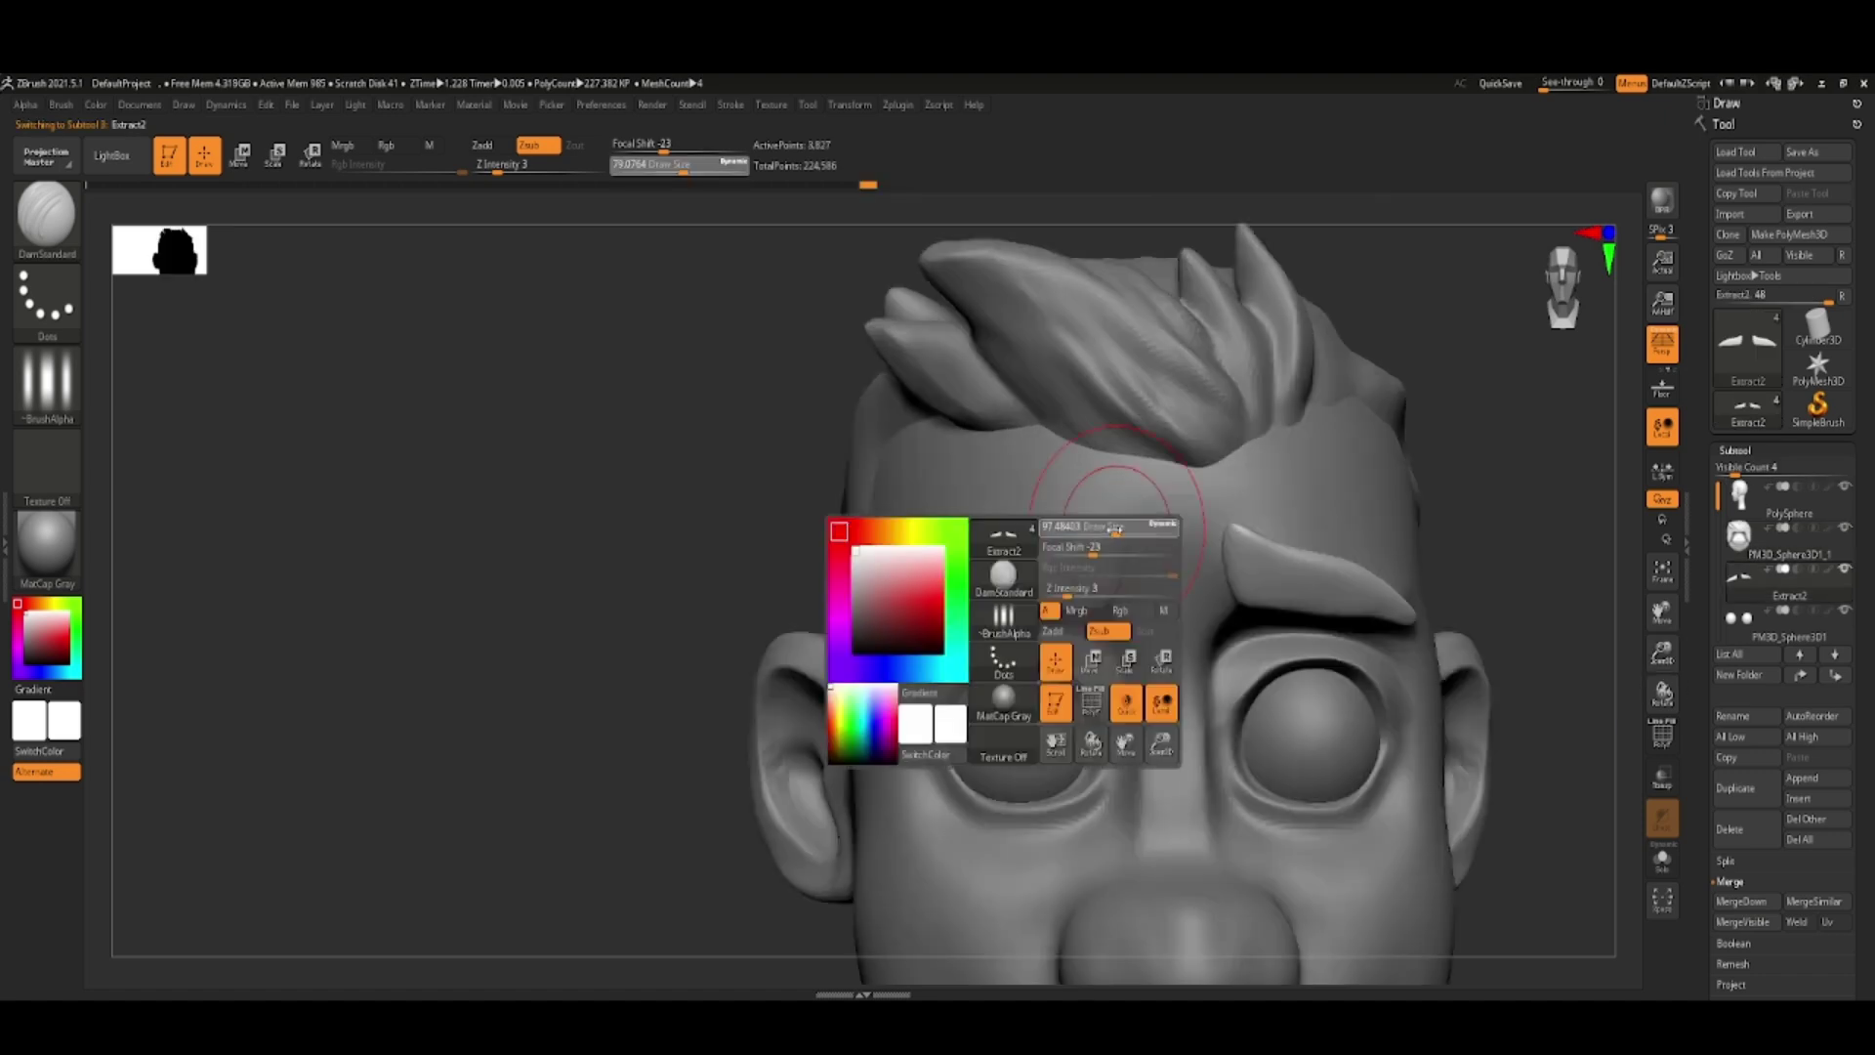
pyautogui.keyDown('alt'); pyautogui.click(1021, 586); pyautogui.keyUp('alt')
pyautogui.click(1738, 450)
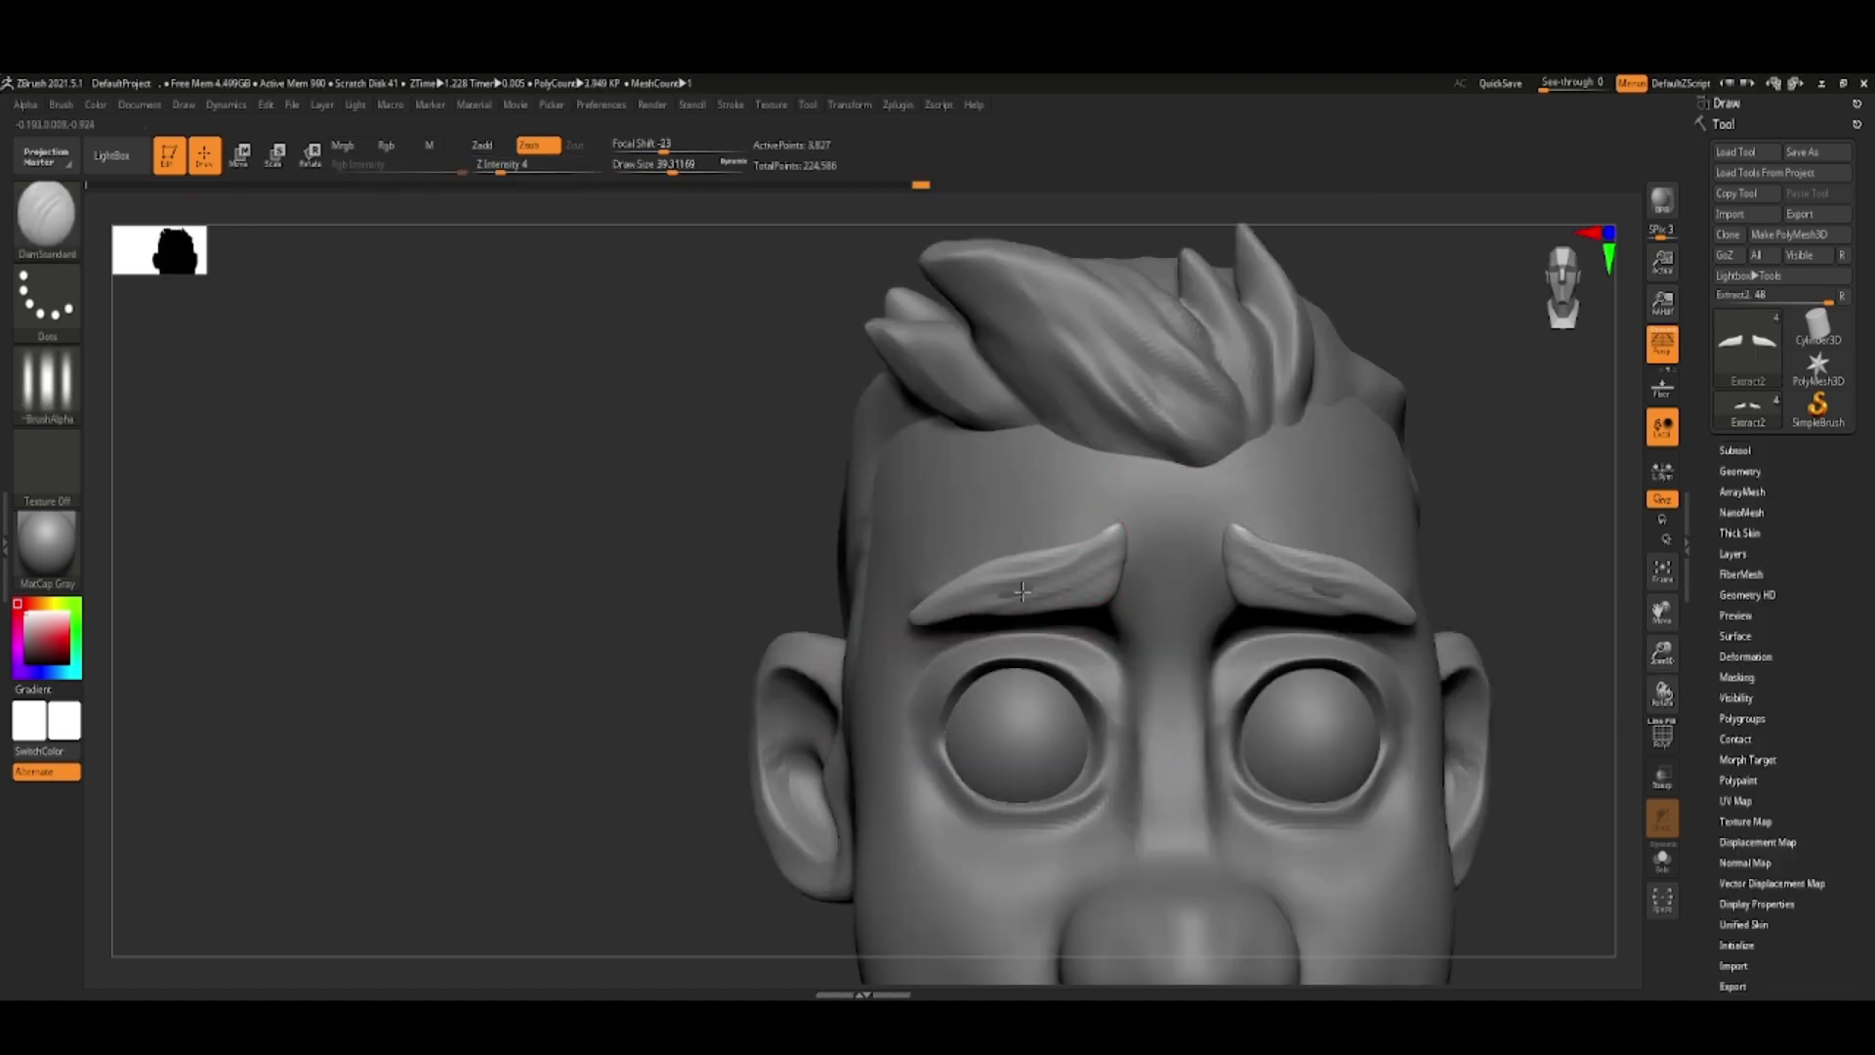
pyautogui.keyDown('alt'); pyautogui.moveTo(1270, 635); pyautogui.dragTo(1491, 678); pyautogui.keyUp('alt')
pyautogui.moveTo(1394, 762); pyautogui.dragTo(1352, 720)
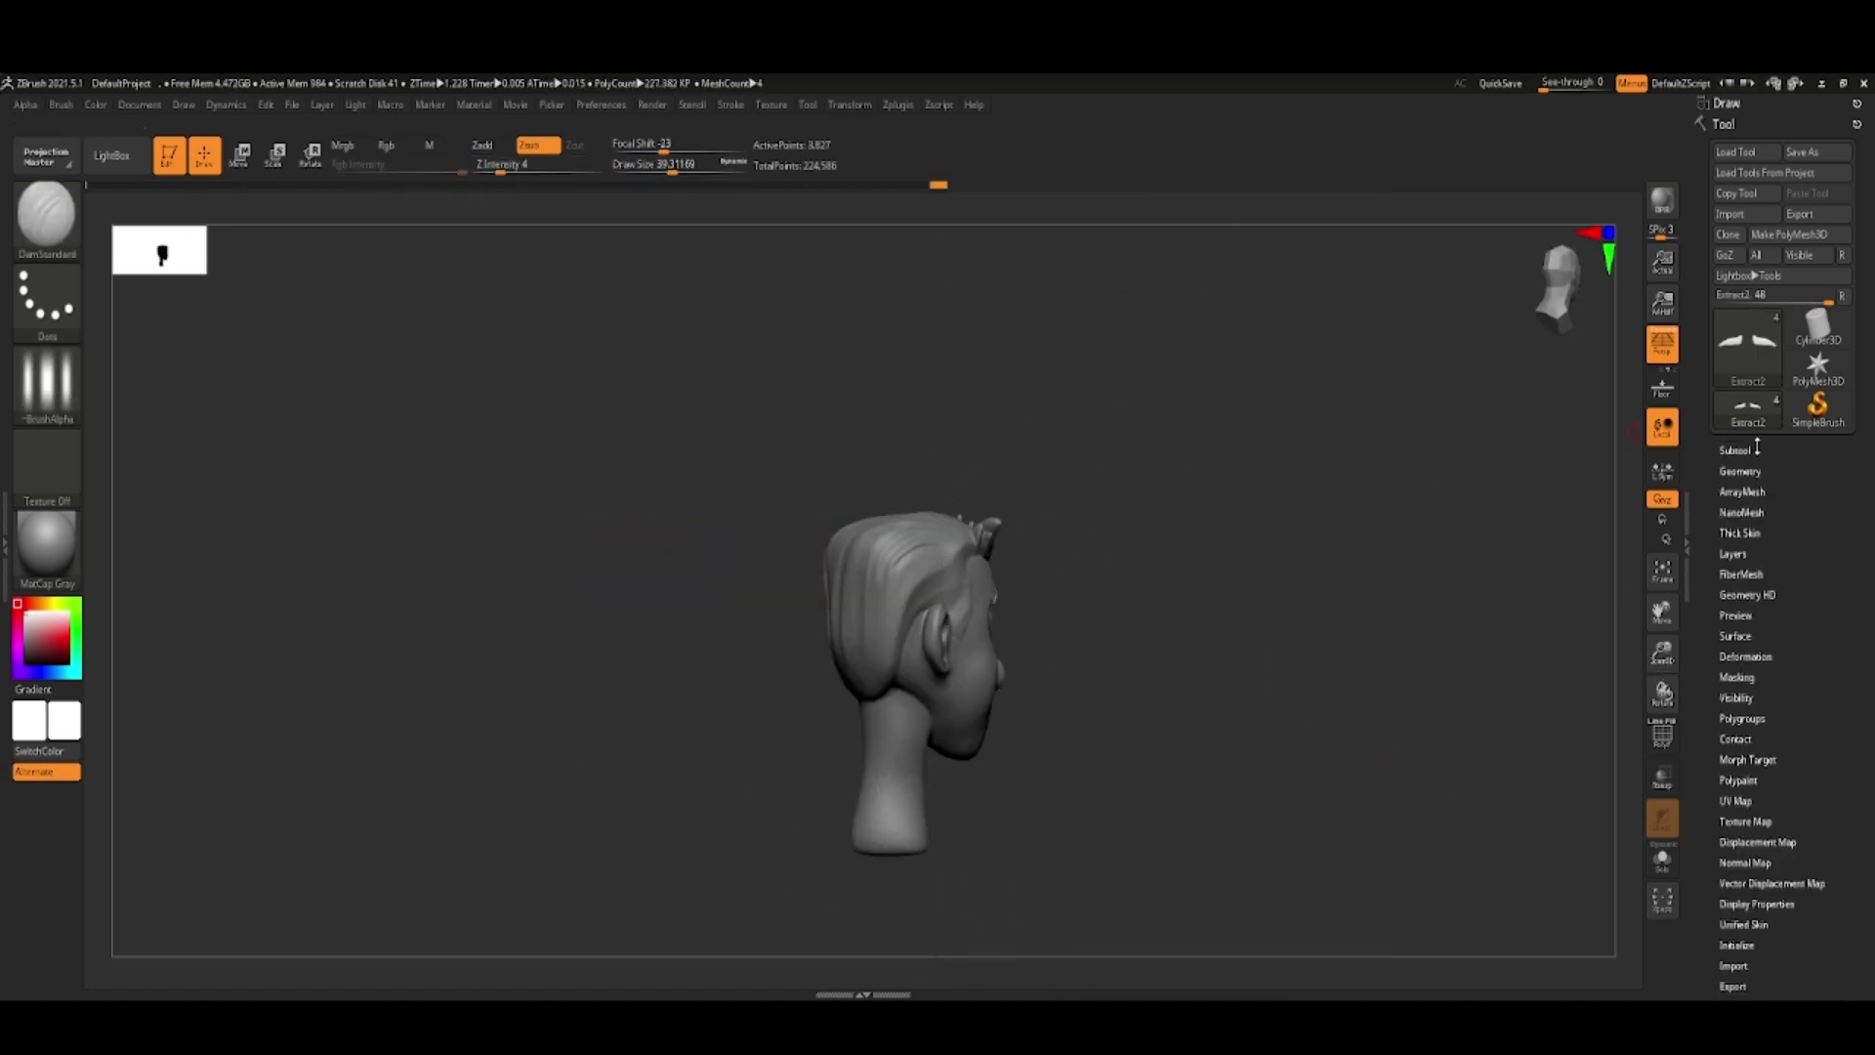
pyautogui.click(1736, 451)
pyautogui.moveTo(1221, 733); pyautogui.dragTo(1376, 738)
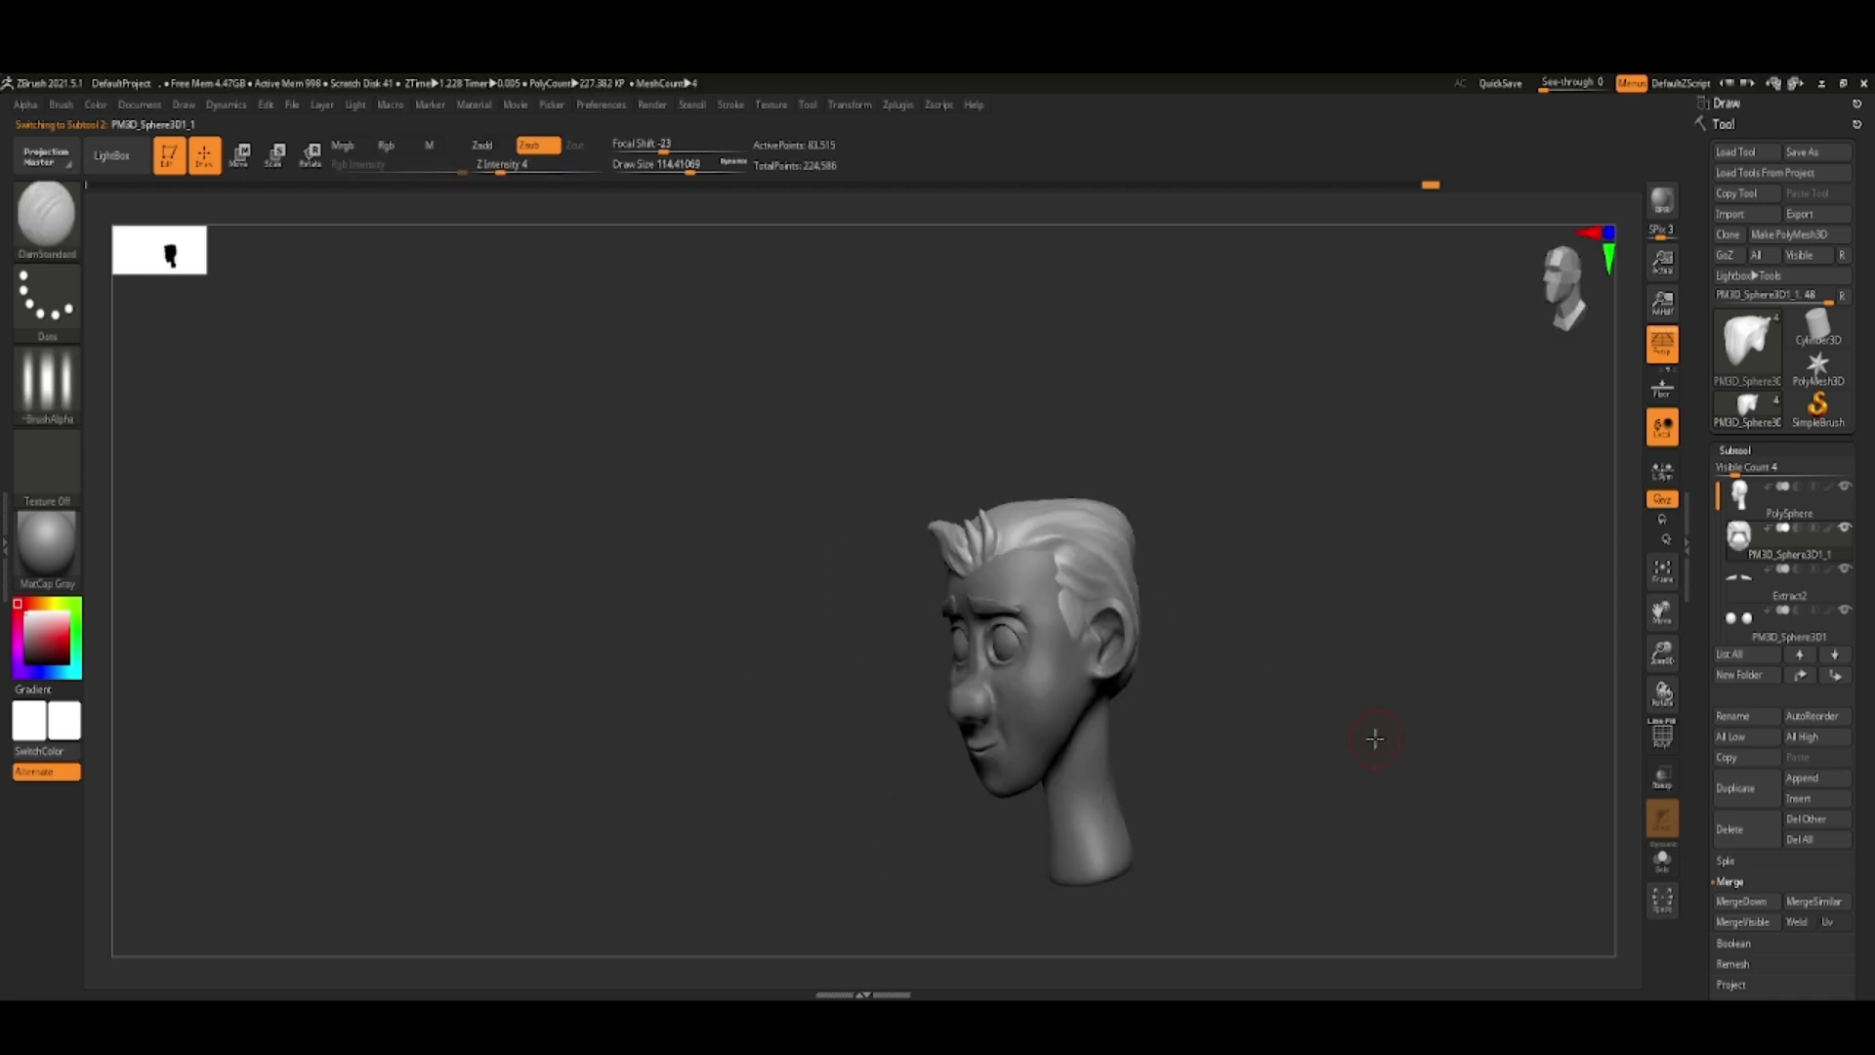
pyautogui.moveTo(1363, 760); pyautogui.dragTo(1407, 589)
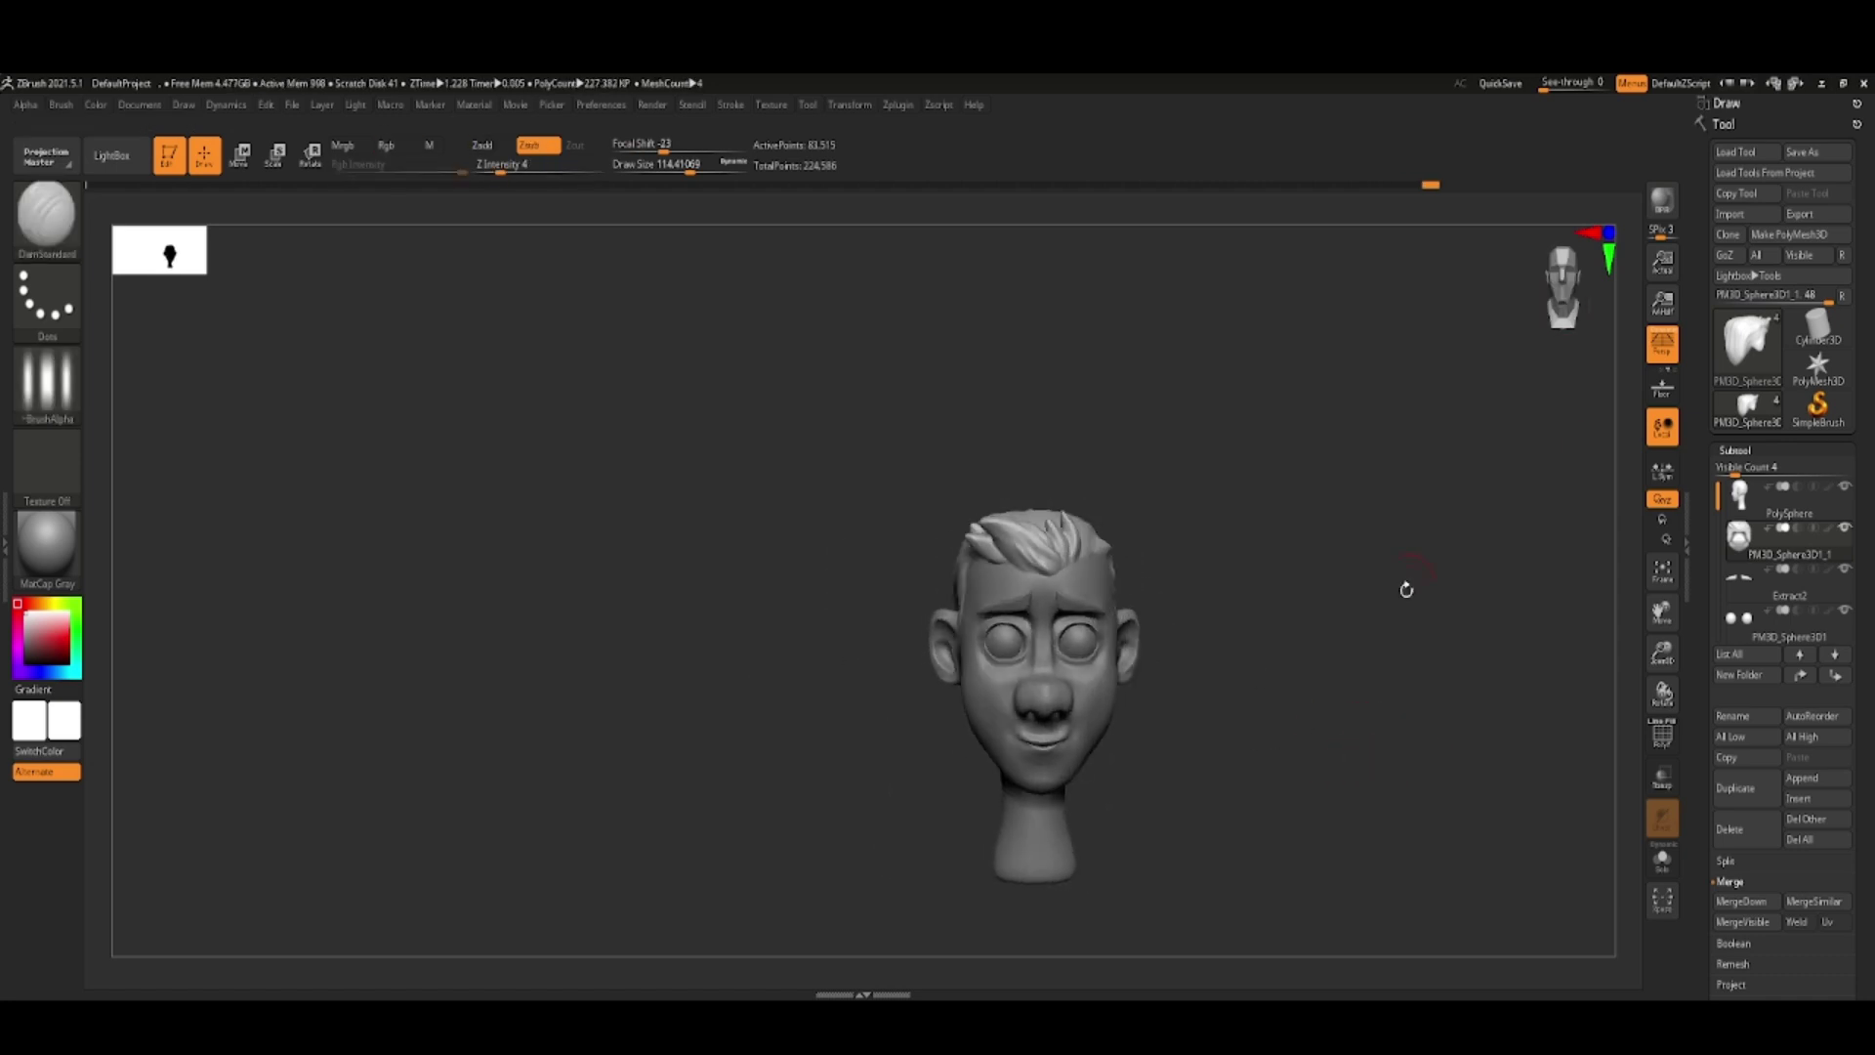
# - Give the eyes the ToyPlastic material and enable Rgb painting at full intensity
pyautogui.moveTo(1350, 665); pyautogui.dragTo(1323, 658)
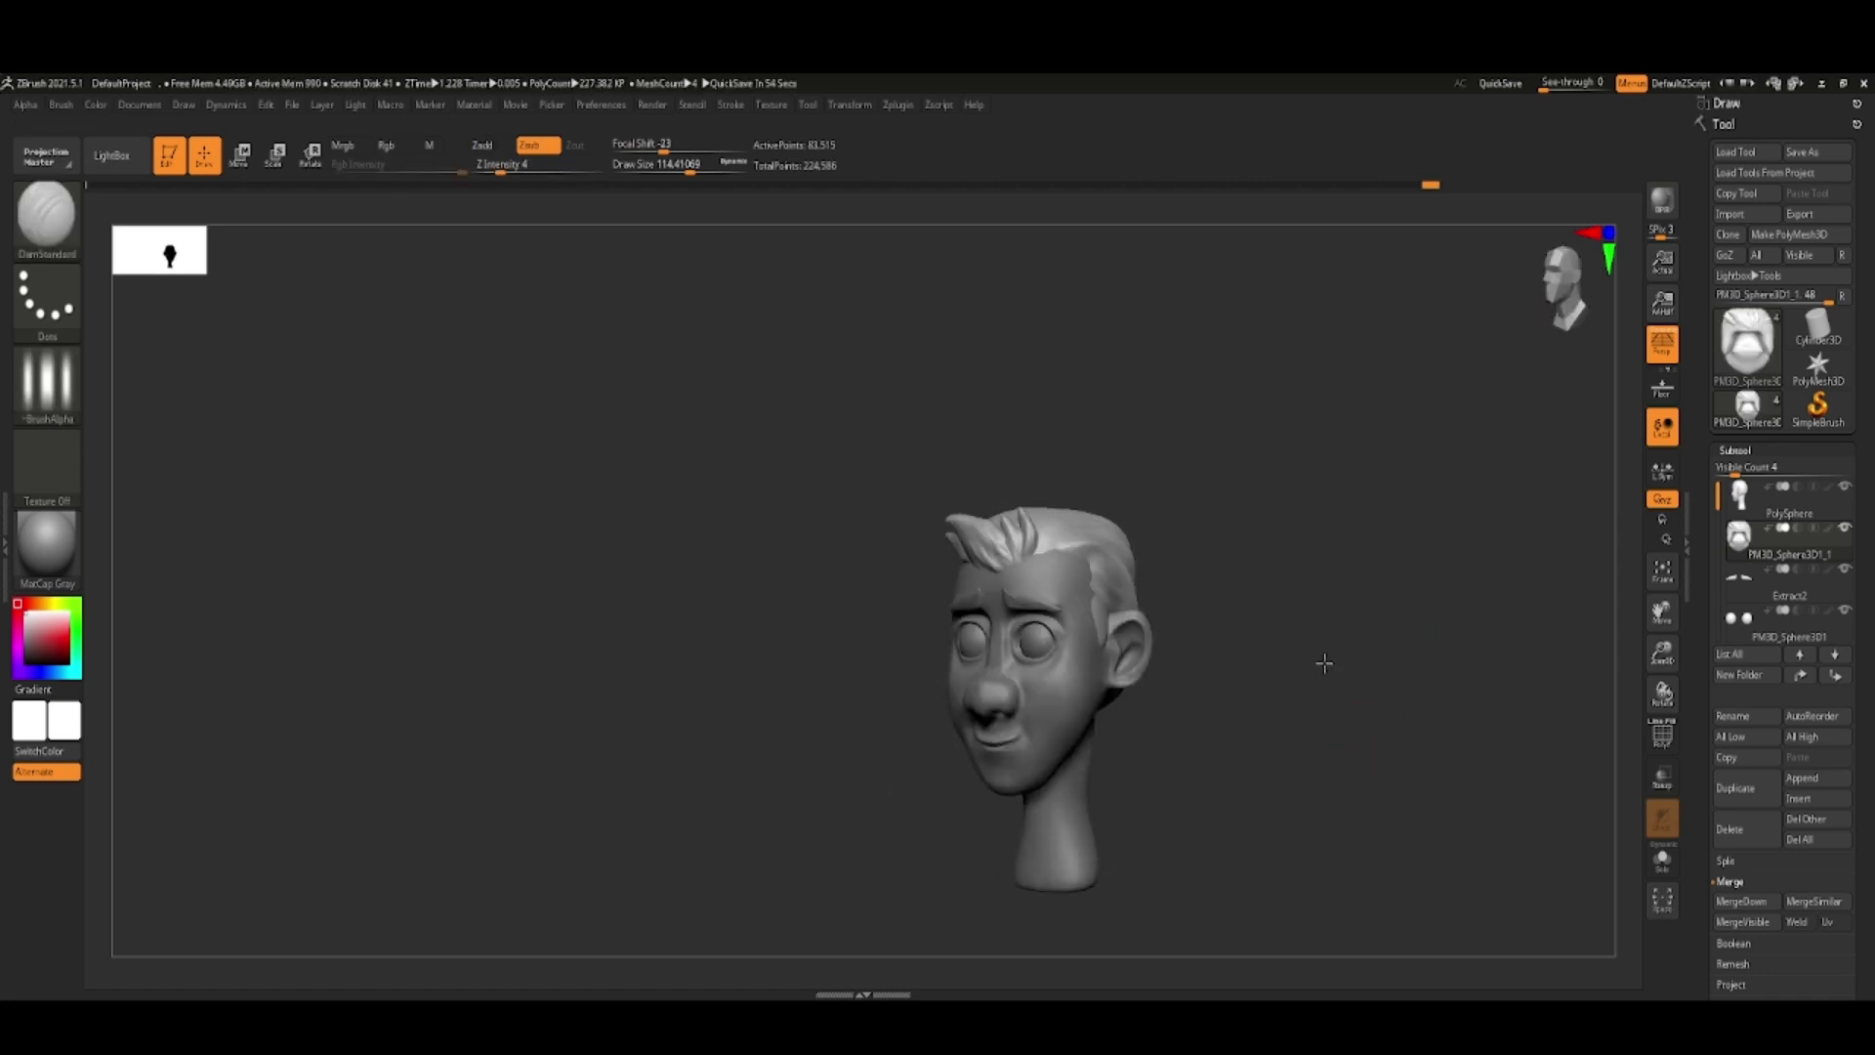
pyautogui.keyDown('alt'); pyautogui.click(1075, 640); pyautogui.keyUp('alt')
pyautogui.click(46, 543)
pyautogui.click(277, 789)
pyautogui.moveTo(949, 884); pyautogui.dragTo(938, 830)
pyautogui.click(430, 145)
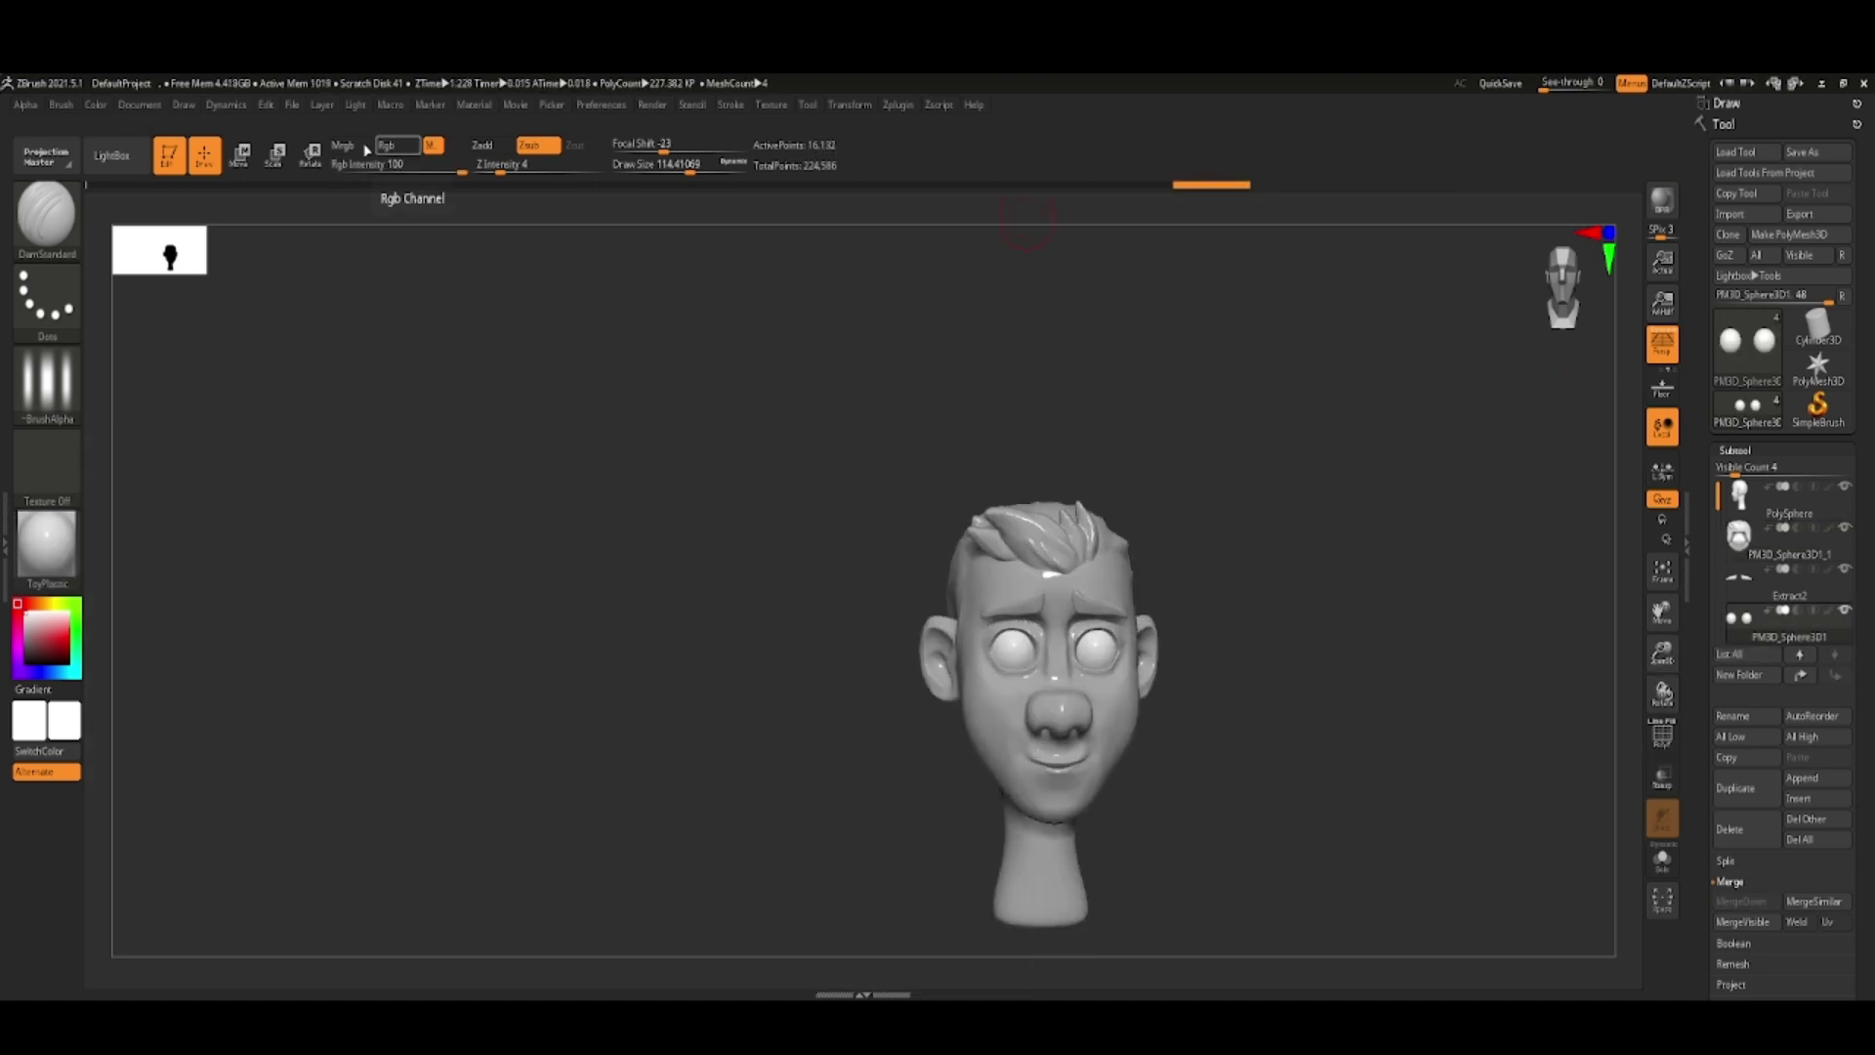
pyautogui.click(95, 105)
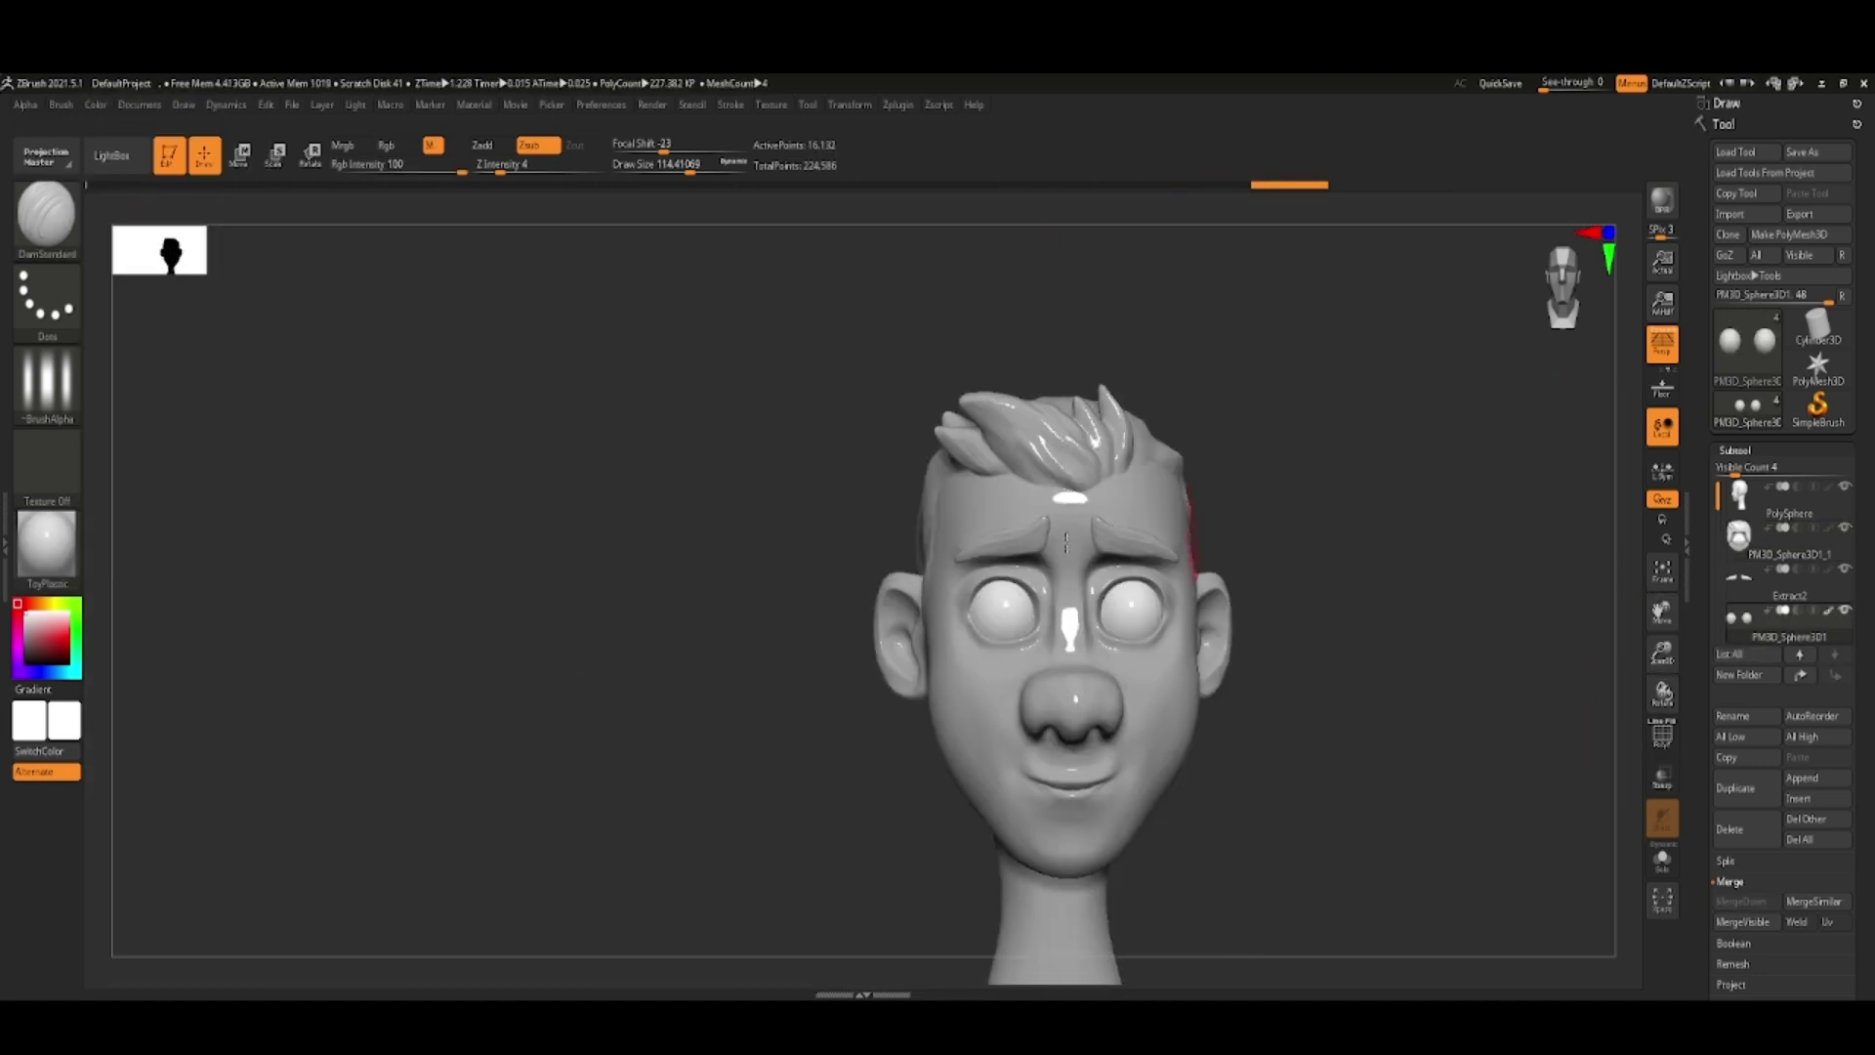
# - Choose the Paint brush and zoom in on the face
pyautogui.press('b')
pyautogui.press('p')
pyautogui.press('a')
pyautogui.press('space')
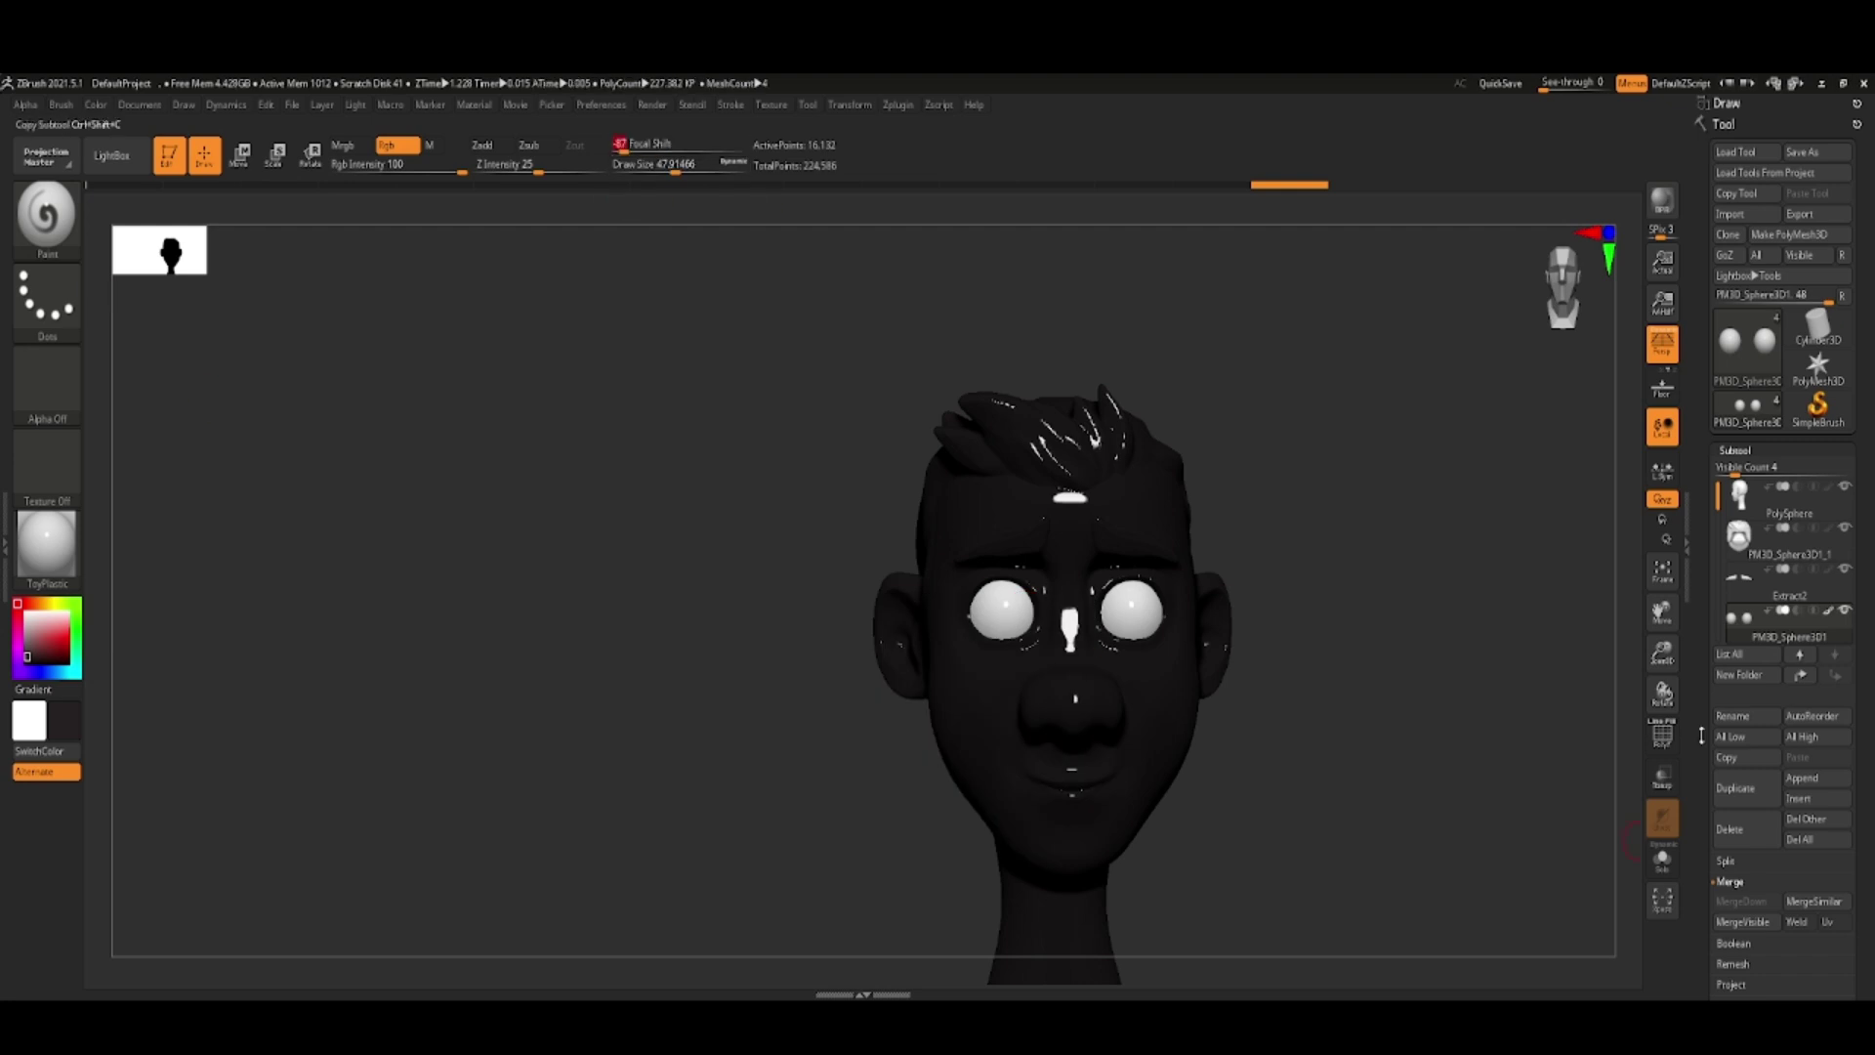
pyautogui.keyDown('alt'); pyautogui.moveTo(778, 564); pyautogui.dragTo(611, 343); pyautogui.keyUp('alt')
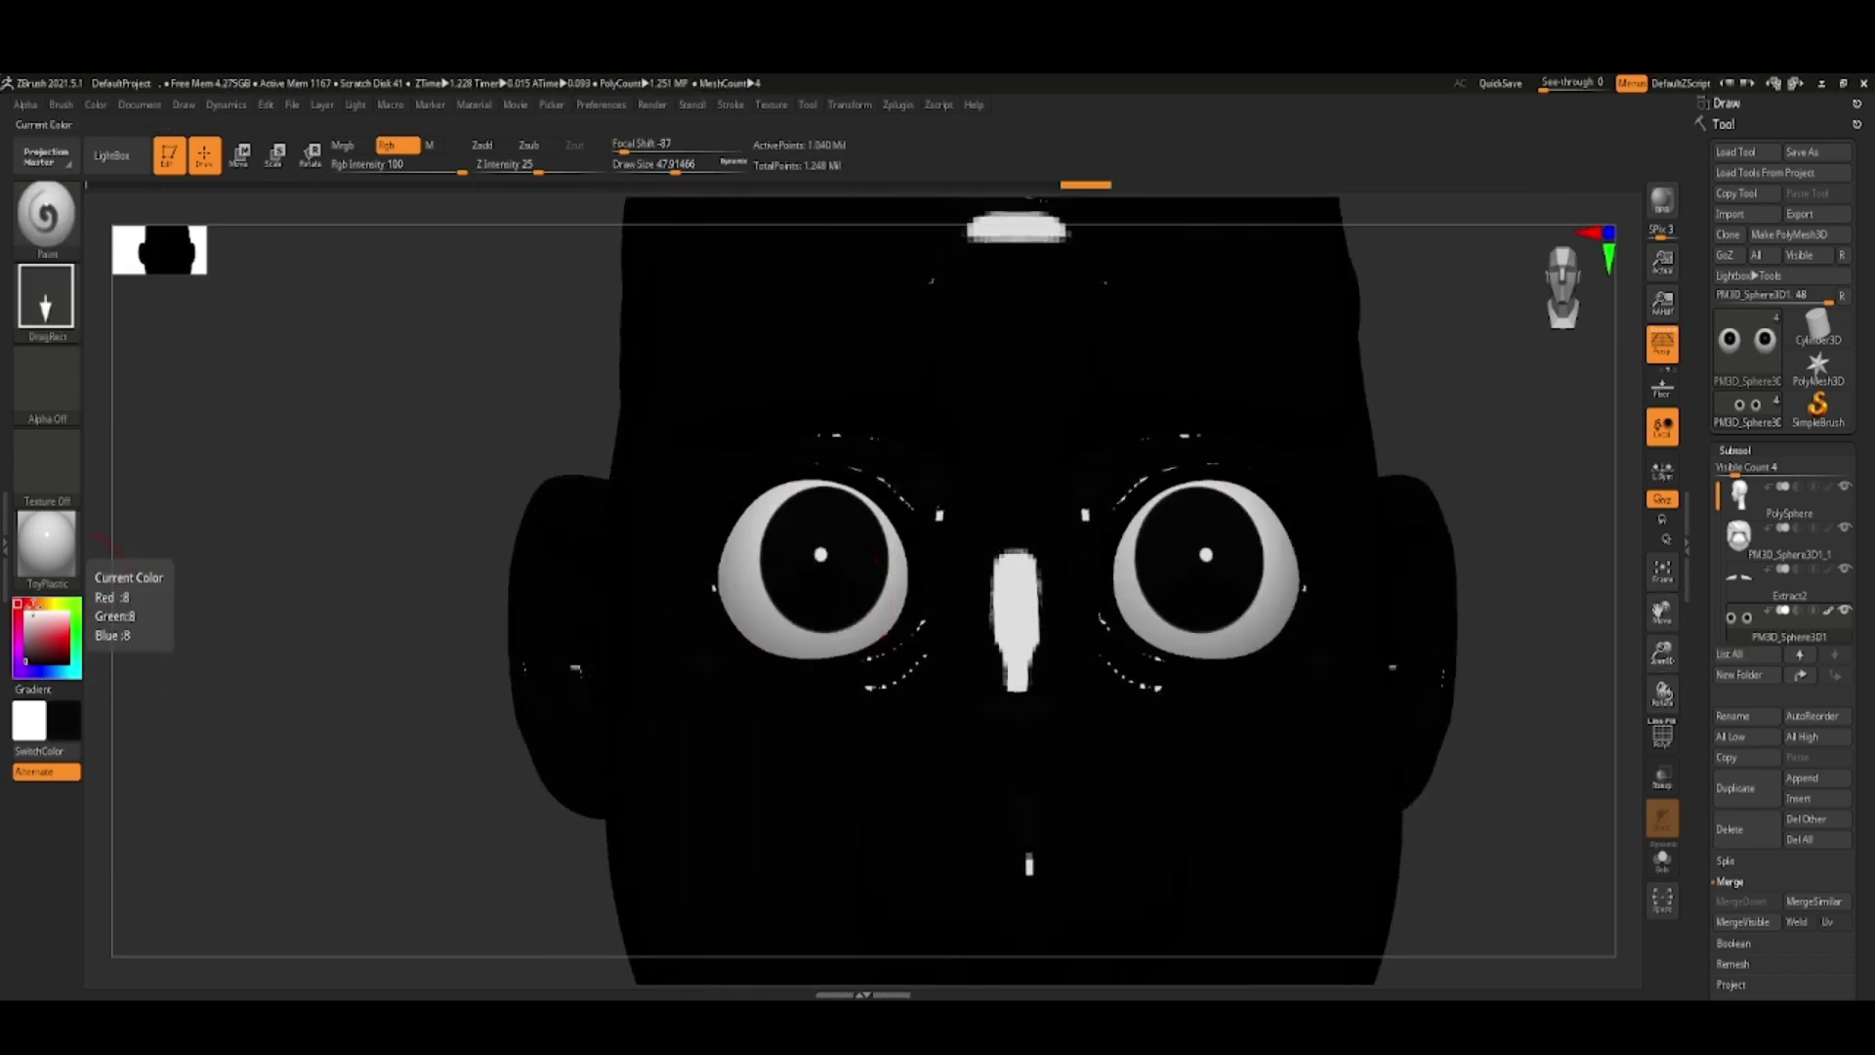
# - Stamp a brown speckled Alpha 24 iris pattern onto both eyes with DragRect
pyautogui.click(51, 649)
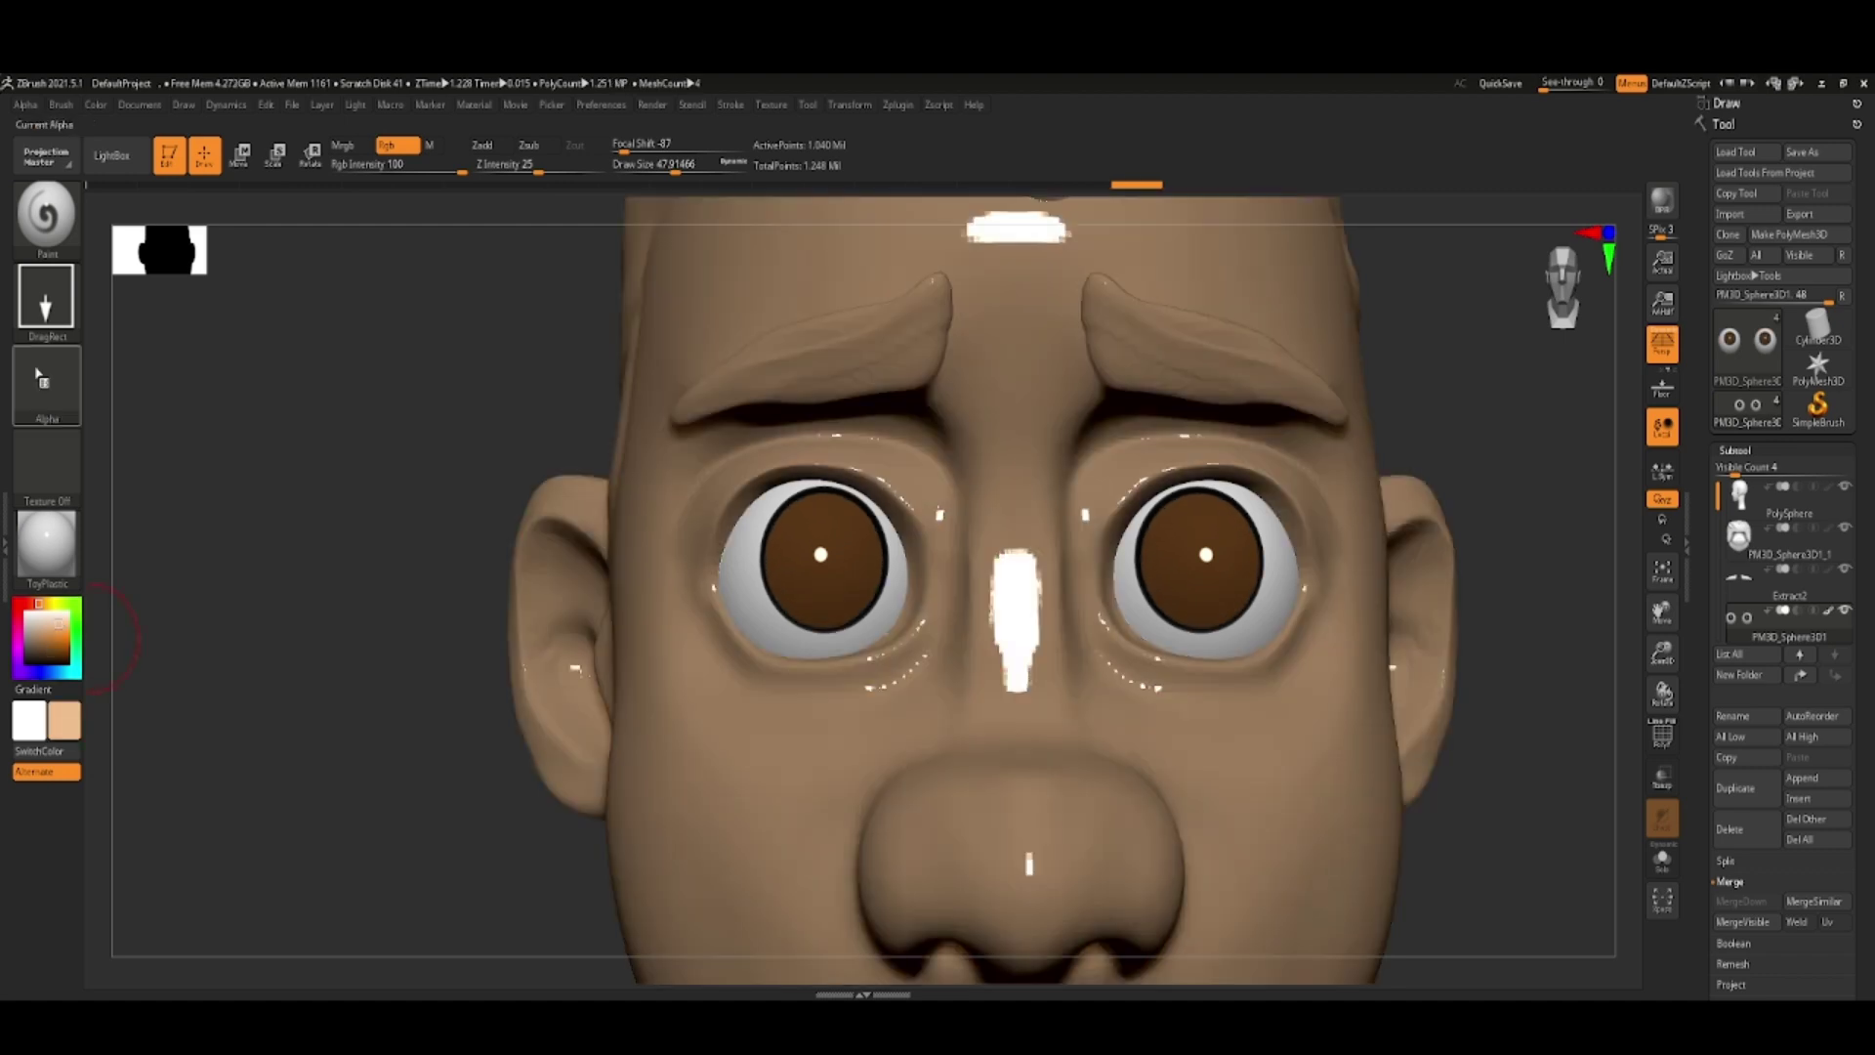
pyautogui.scroll(3, 818, 560)
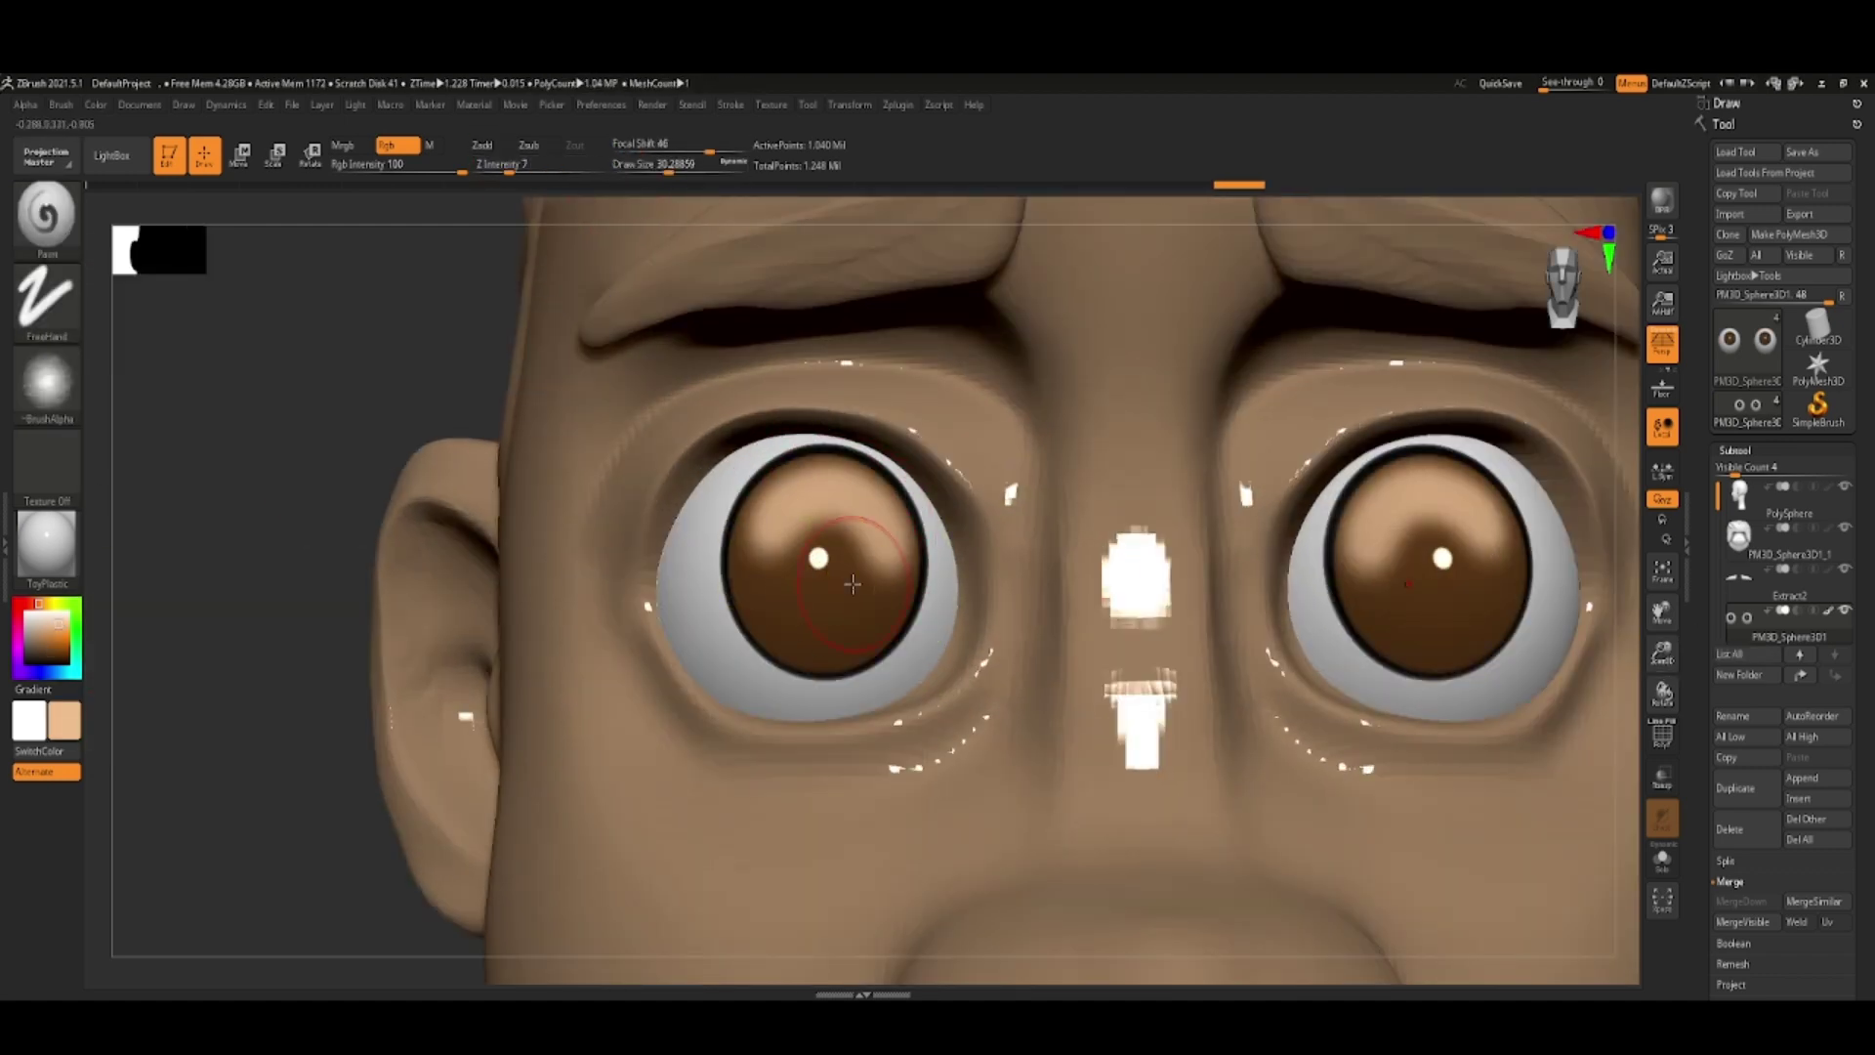
pyautogui.click(45, 380)
pyautogui.moveTo(347, 551)
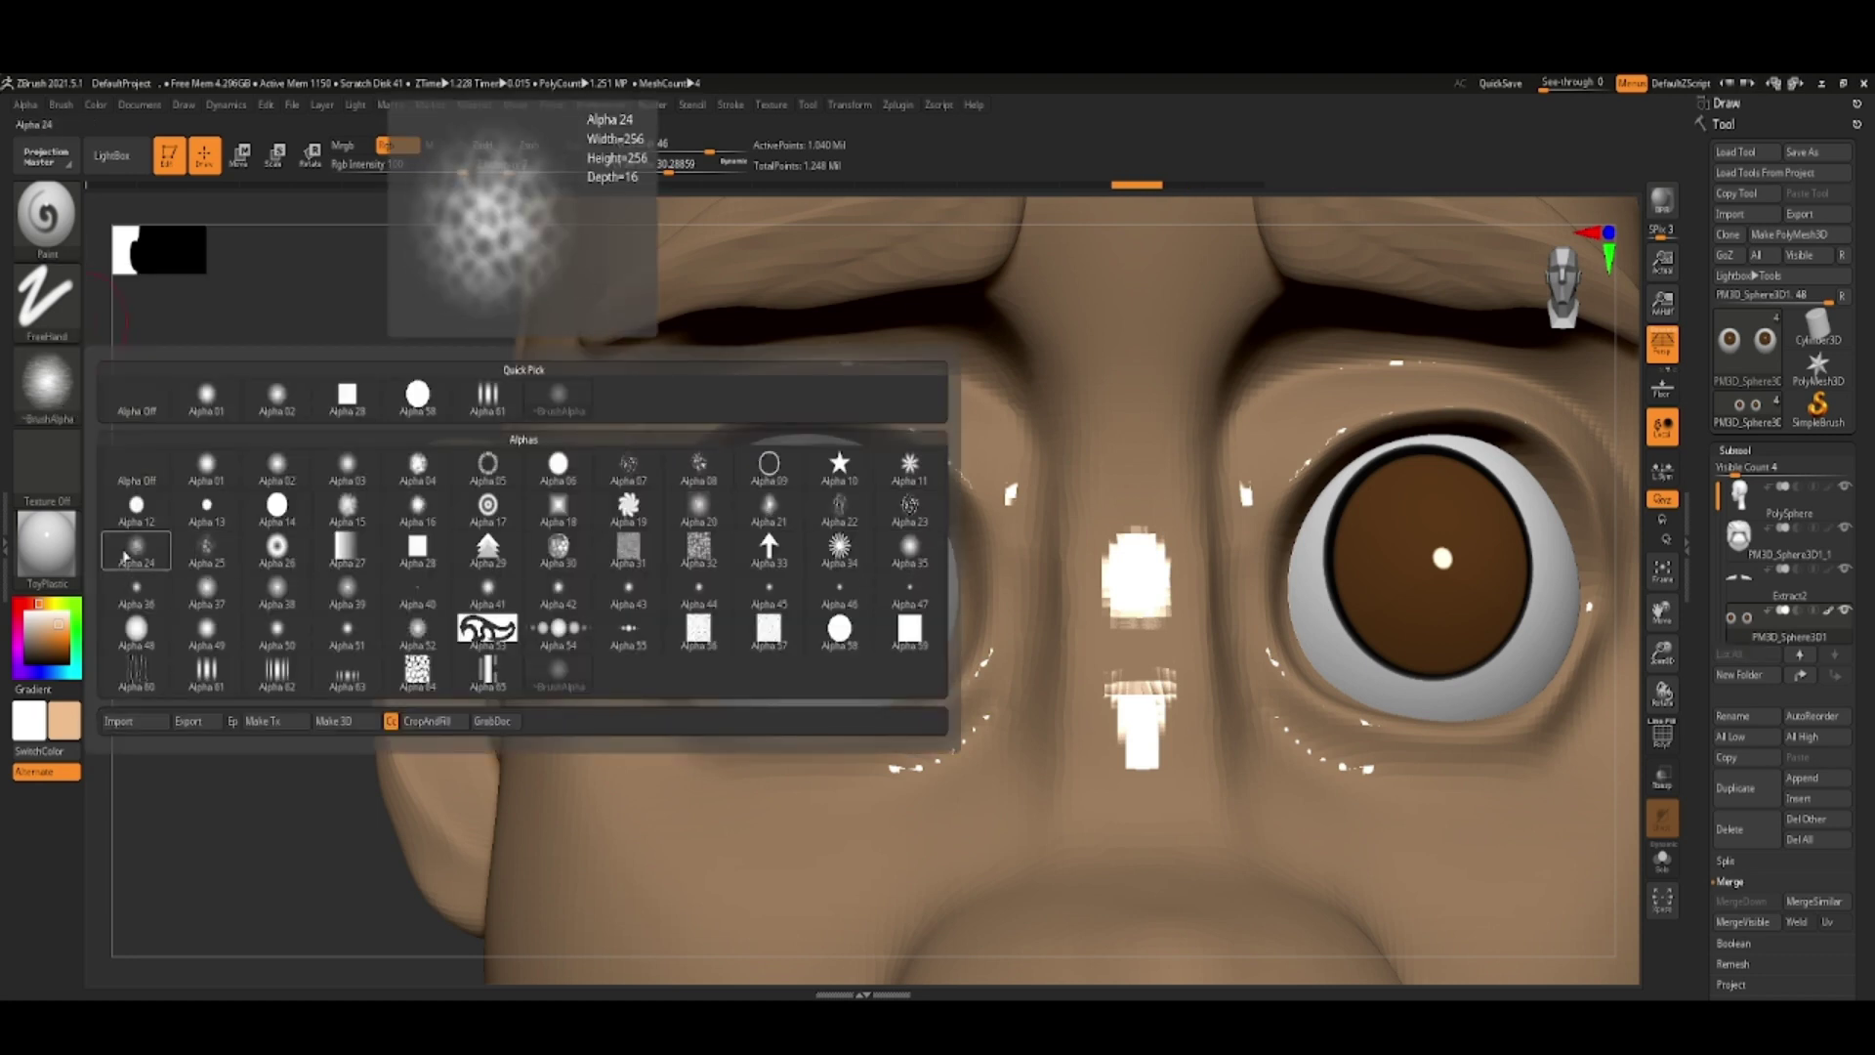
pyautogui.click(137, 547)
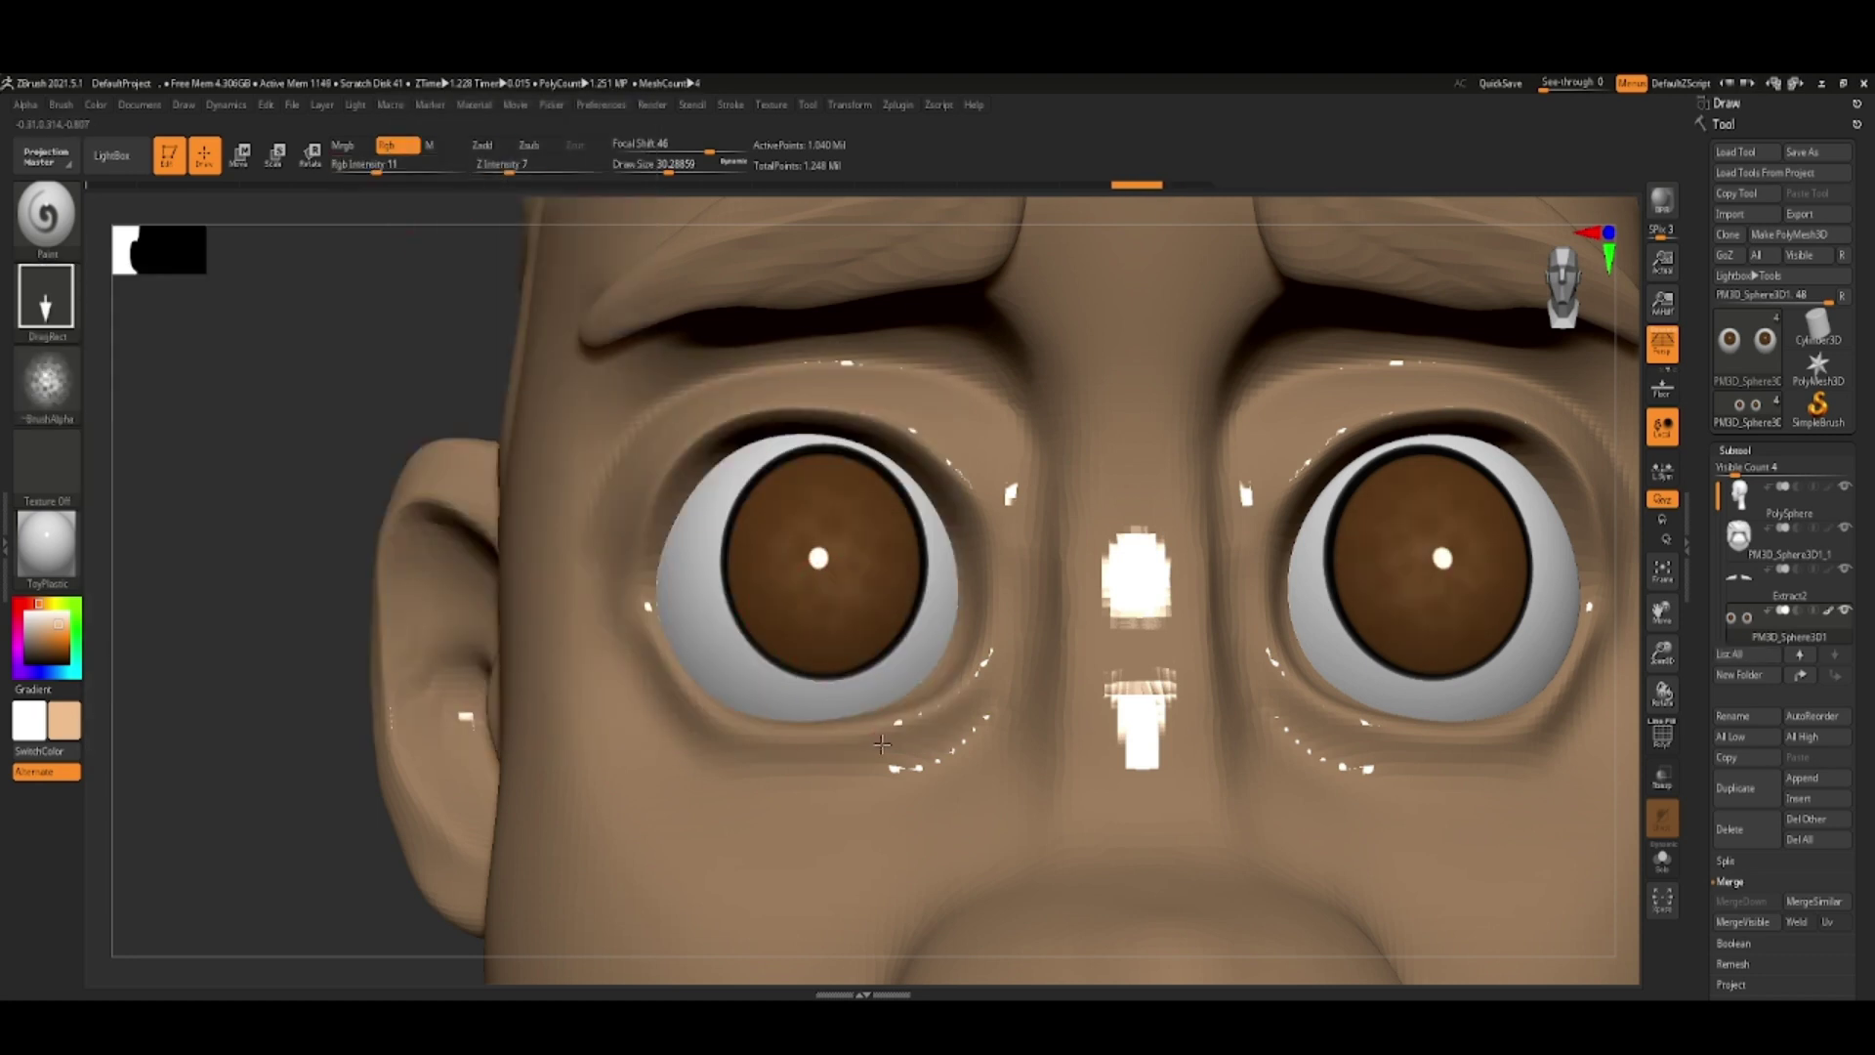
pyautogui.moveTo(838, 612); pyautogui.dragTo(935, 613)
pyautogui.moveTo(379, 177); pyautogui.dragTo(422, 173)
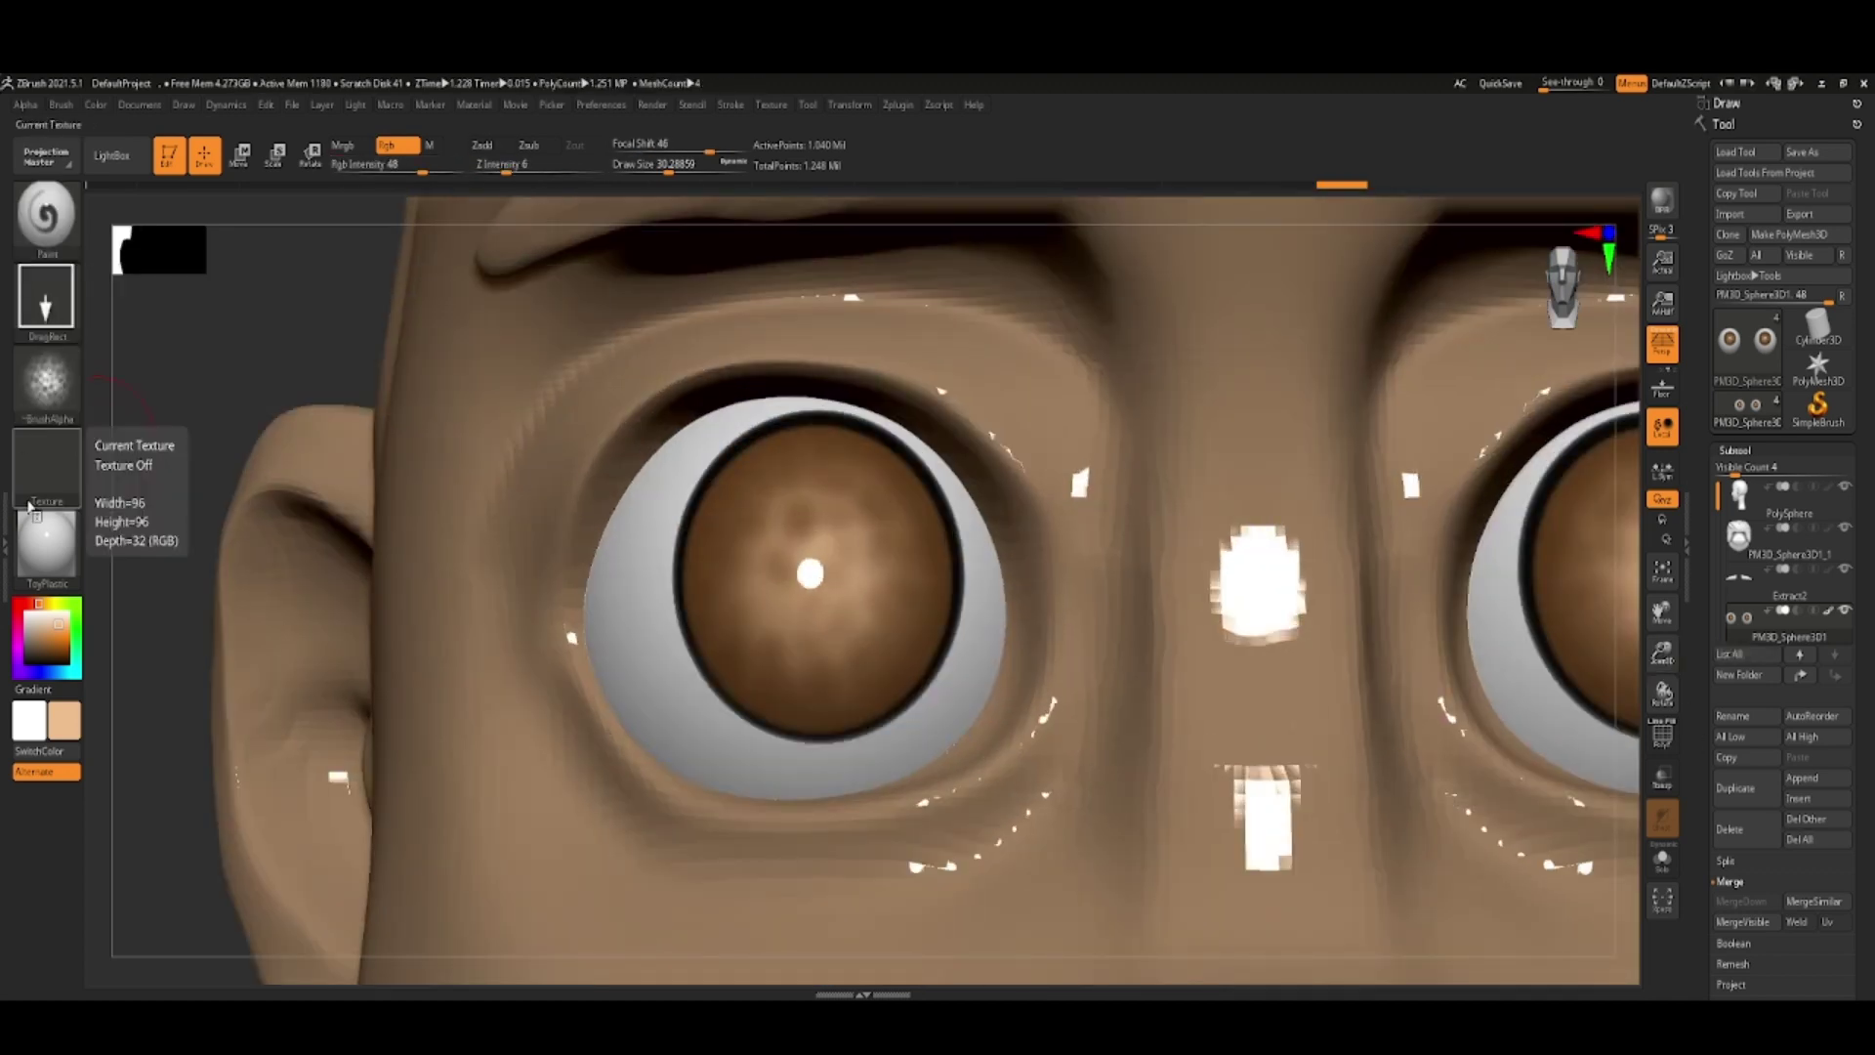
# - Freehand-paint darker brown iris shading, adjusting Draw Size and lowering Rgb Intensity
pyautogui.click(46, 464)
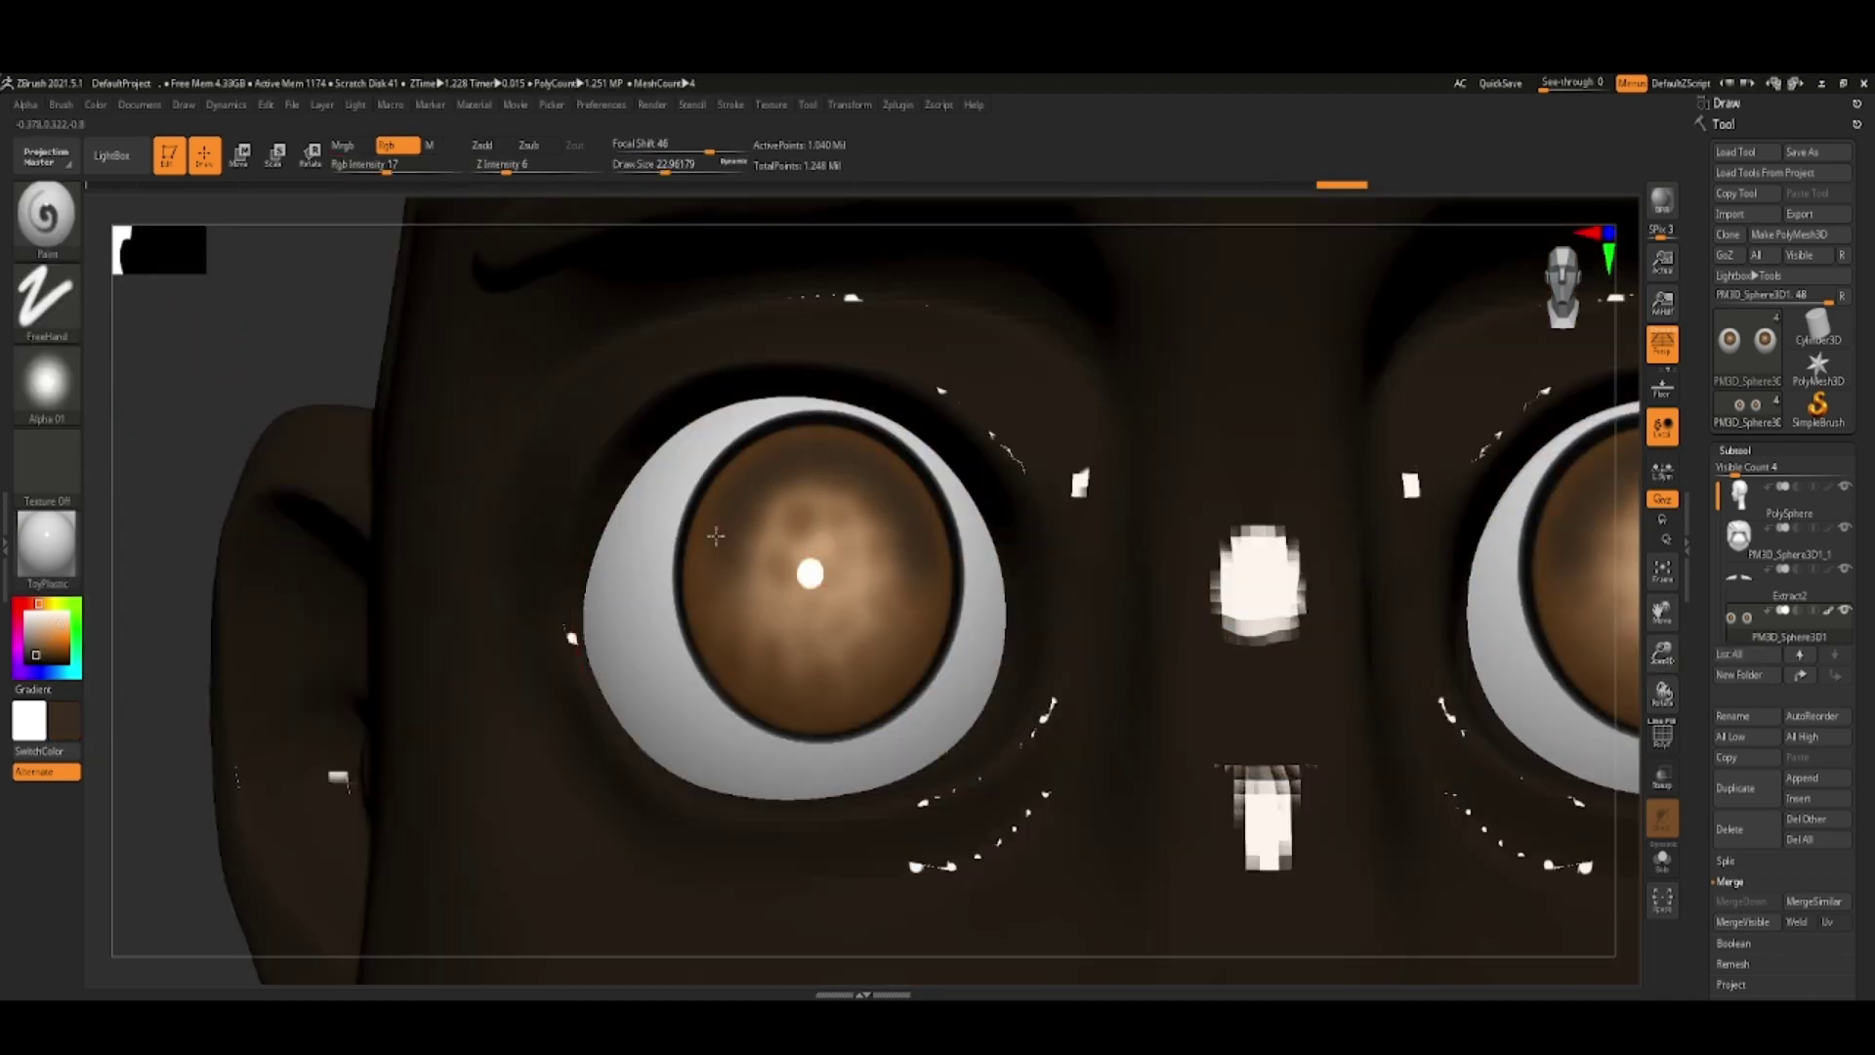
pyautogui.keyDown('ctrl'); pyautogui.moveTo(911, 519); pyautogui.dragTo(1147, 520, button='right'); pyautogui.keyUp('ctrl')
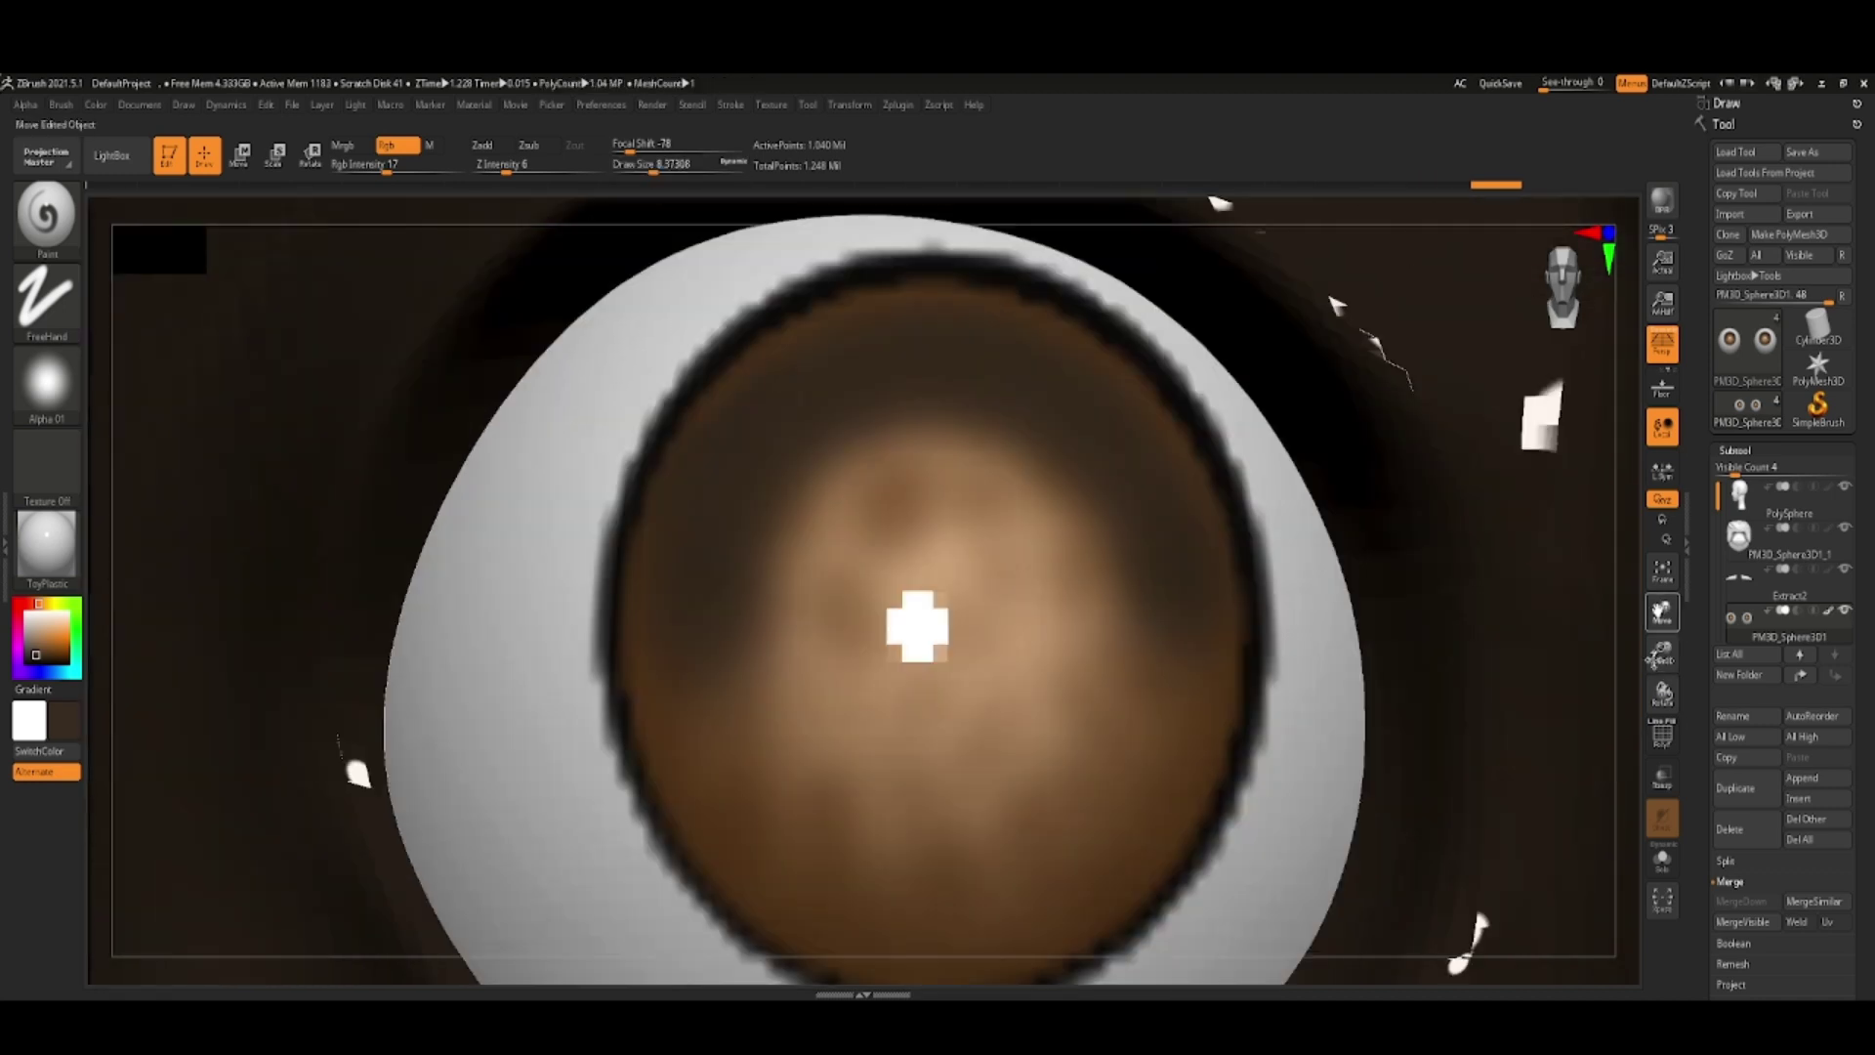
pyautogui.moveTo(907, 444); pyautogui.dragTo(846, 396, button='right')
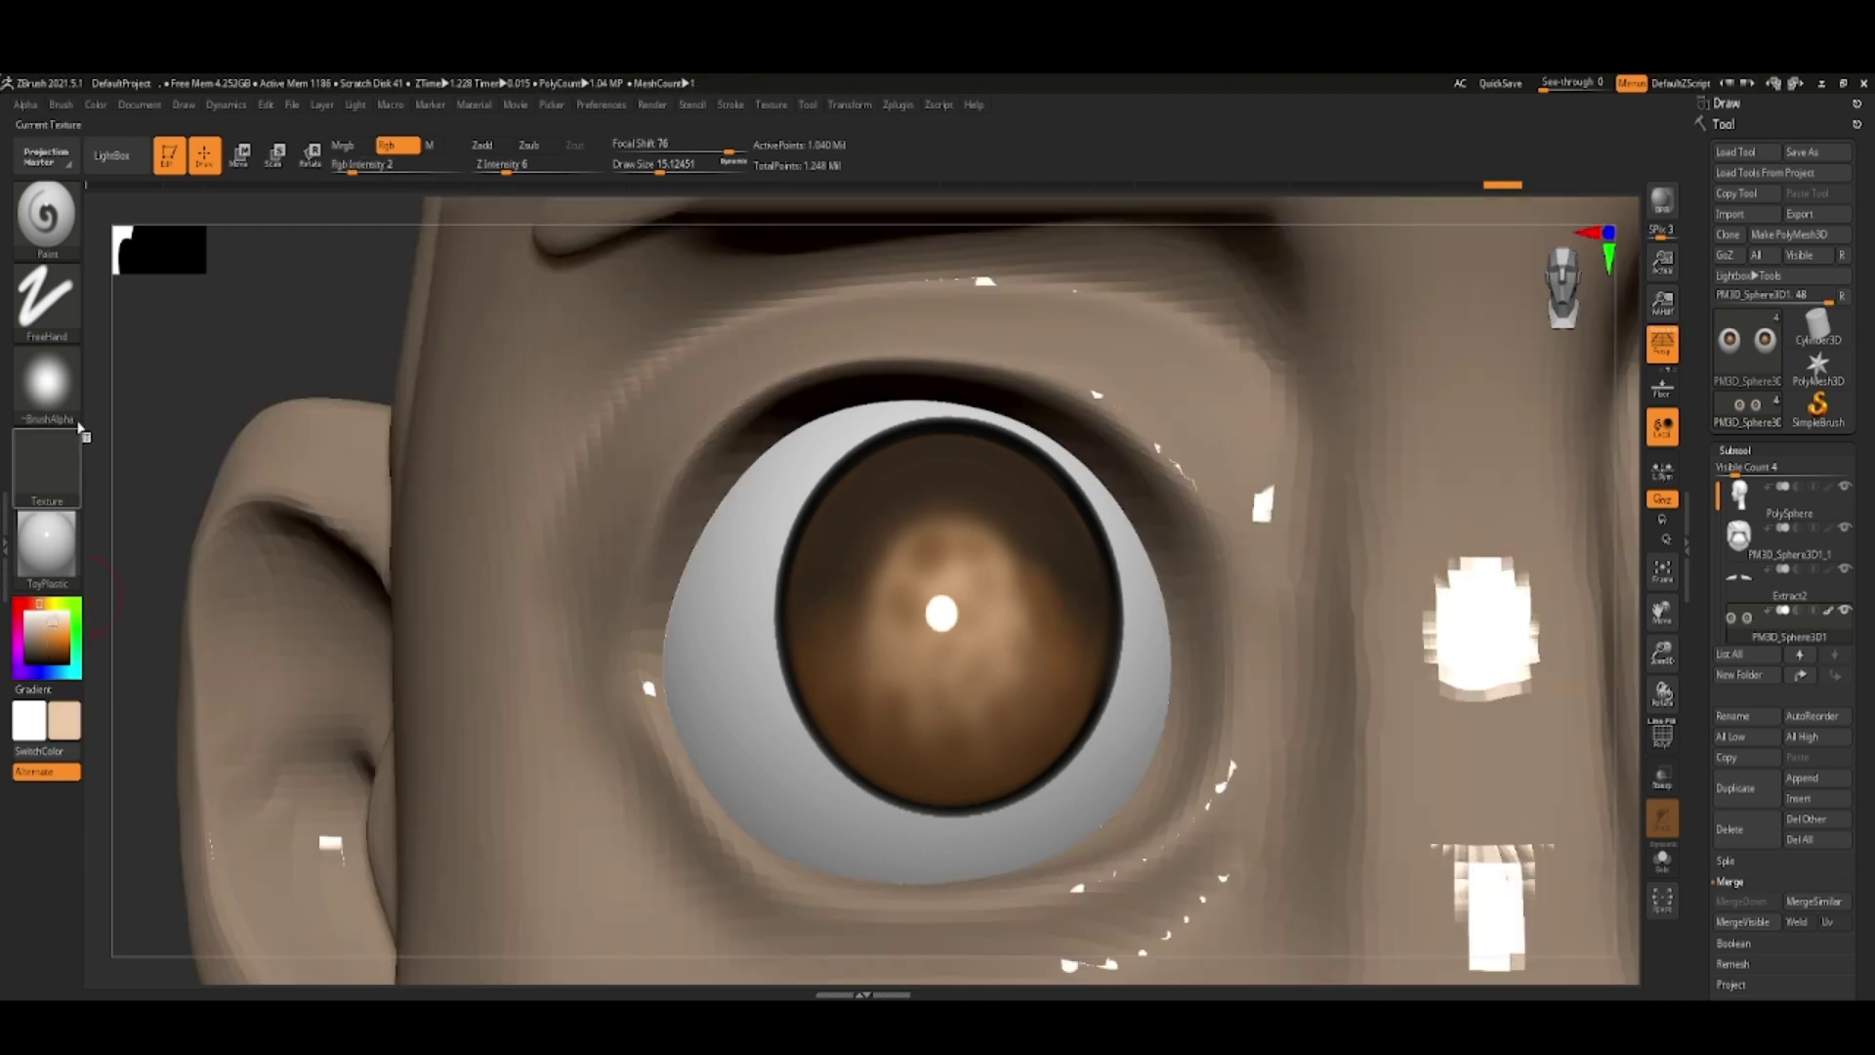
pyautogui.press('space')
pyautogui.click(781, 742)
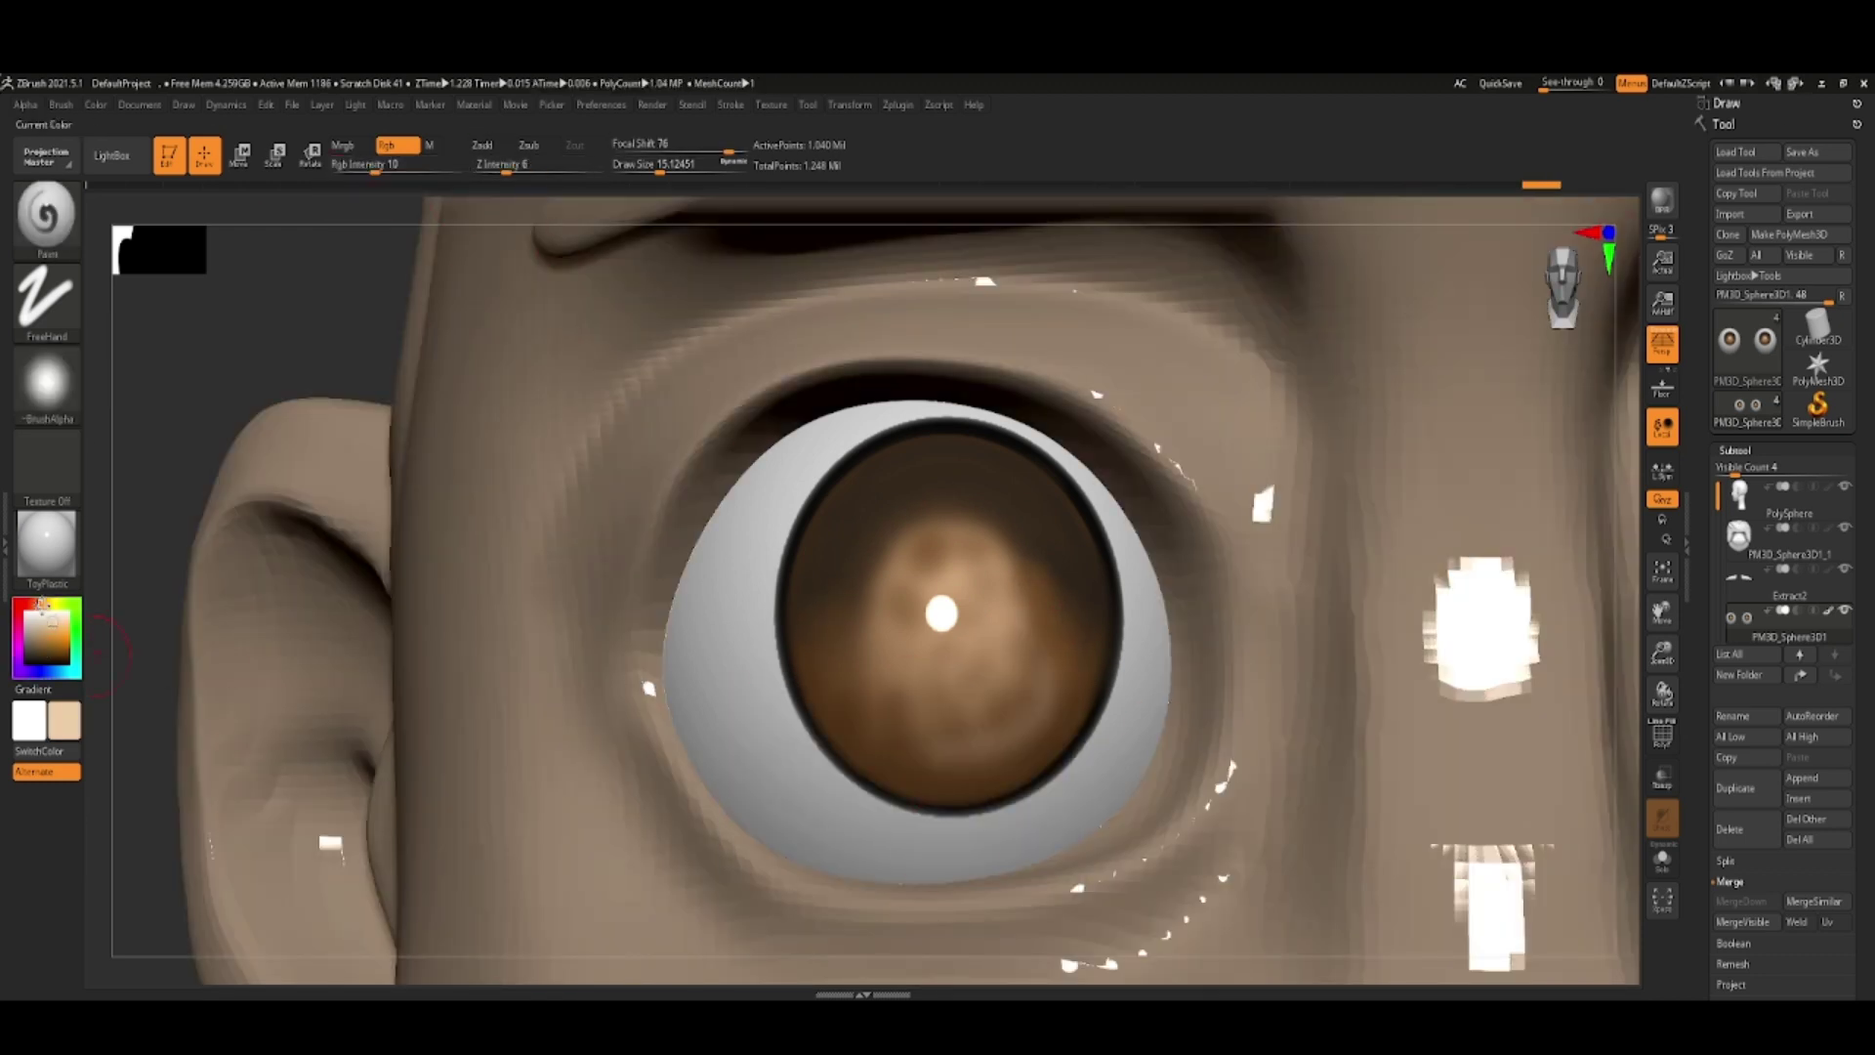
pyautogui.press('space')
pyautogui.moveTo(1004, 721); pyautogui.dragTo(990, 721)
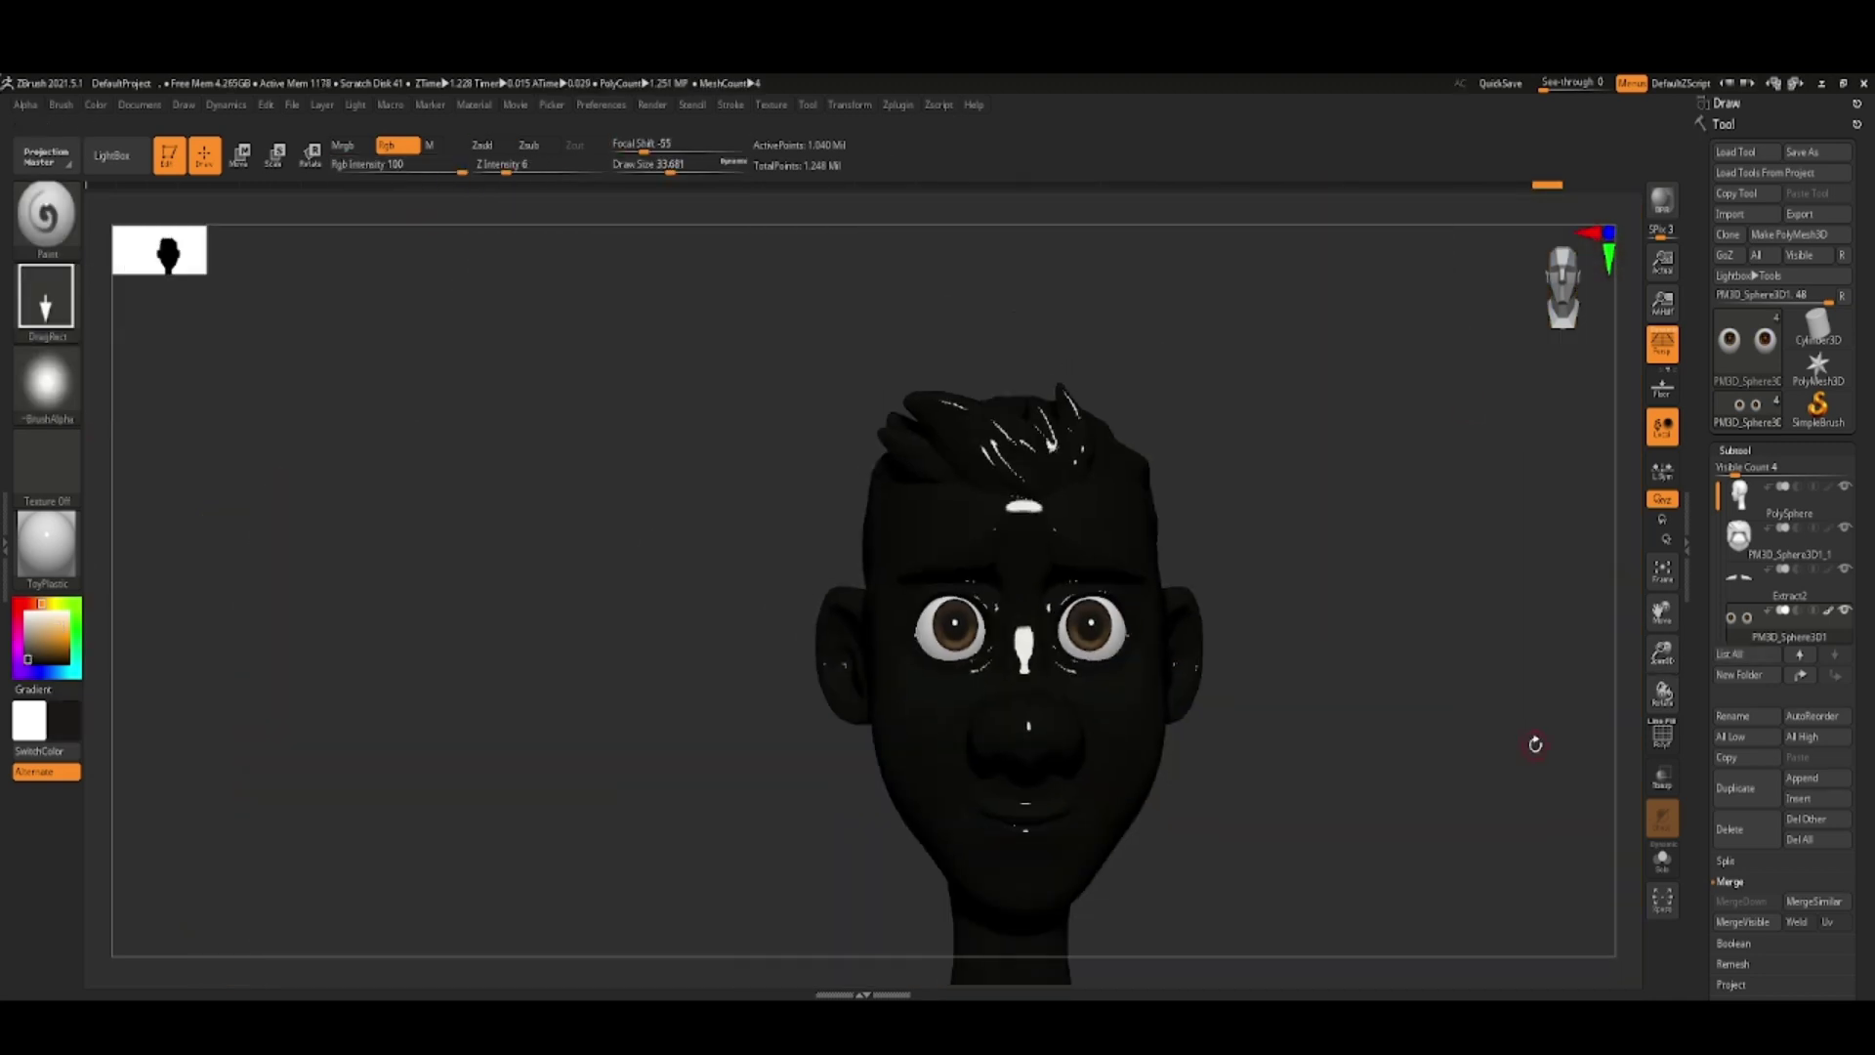
# - Set the PolySphere head's material back to MatCap Gray
pyautogui.click(34, 561)
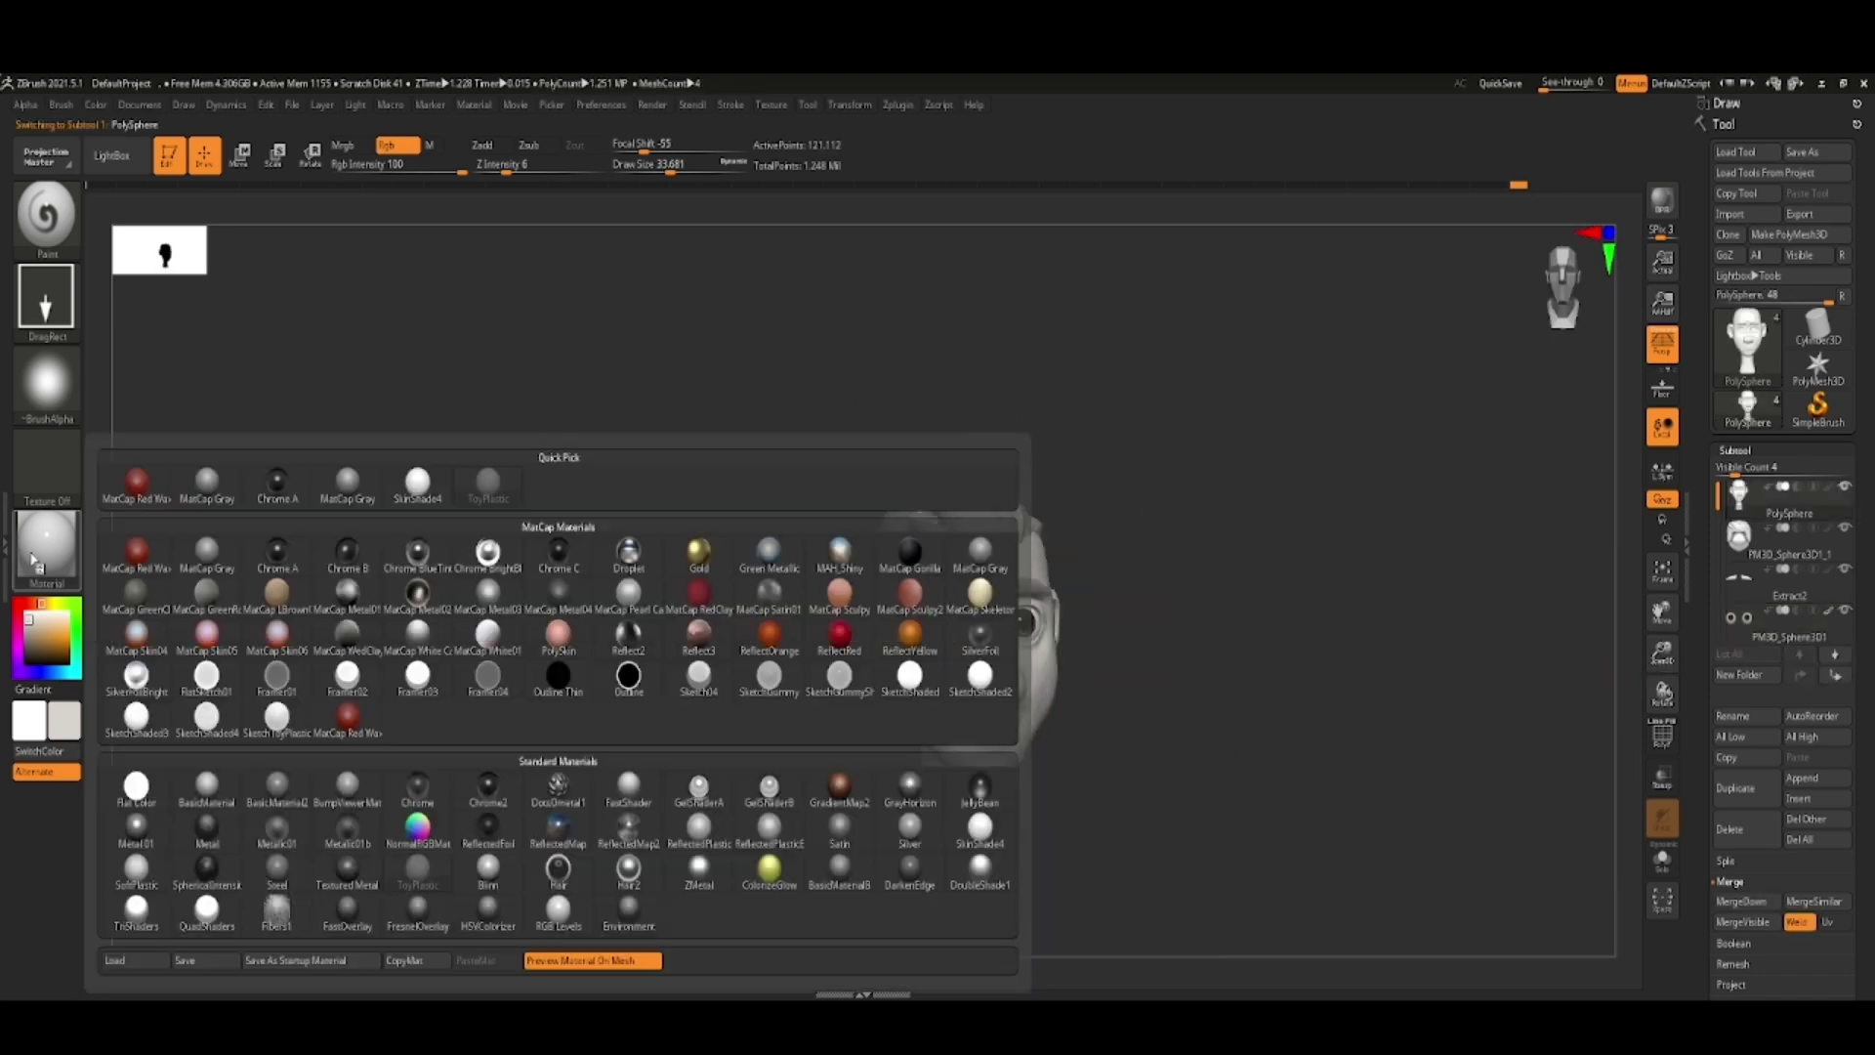
pyautogui.click(206, 478)
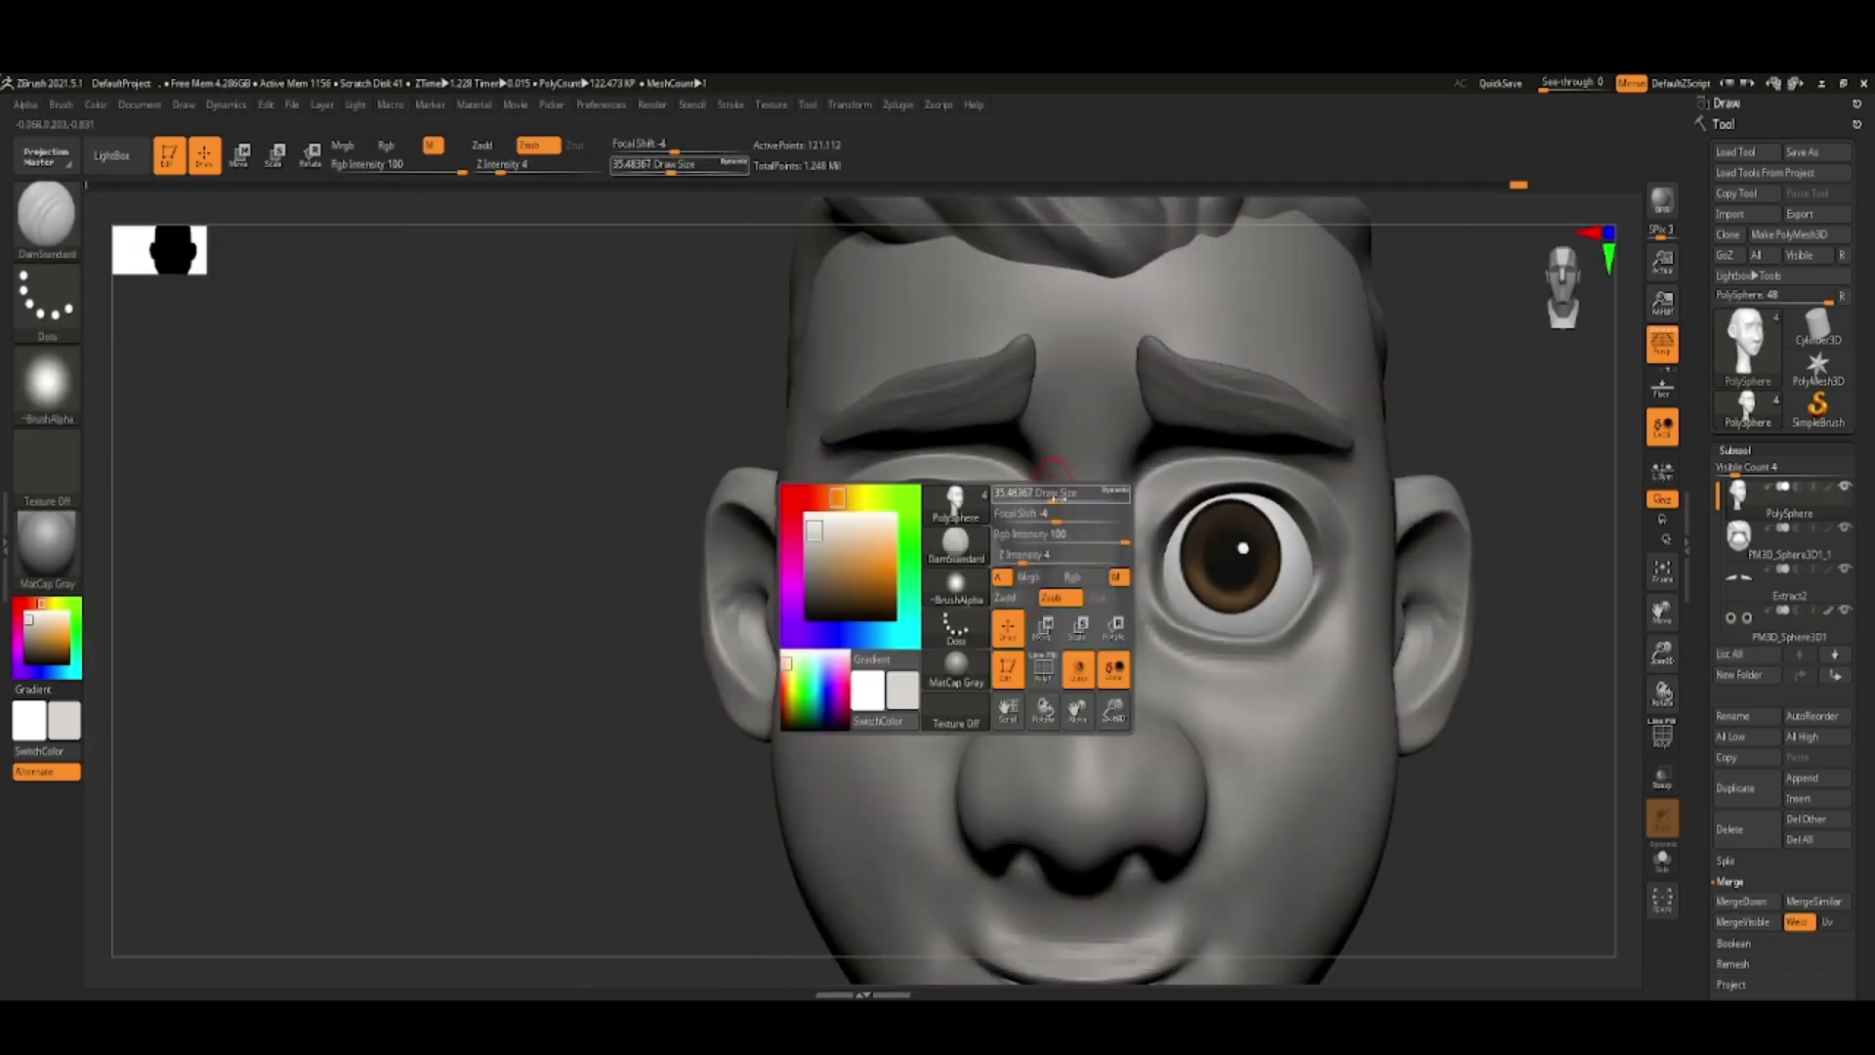
pyautogui.moveTo(1033, 437); pyautogui.dragTo(1118, 669, button='right')
pyautogui.moveTo(614, 708); pyautogui.dragTo(1154, 664)
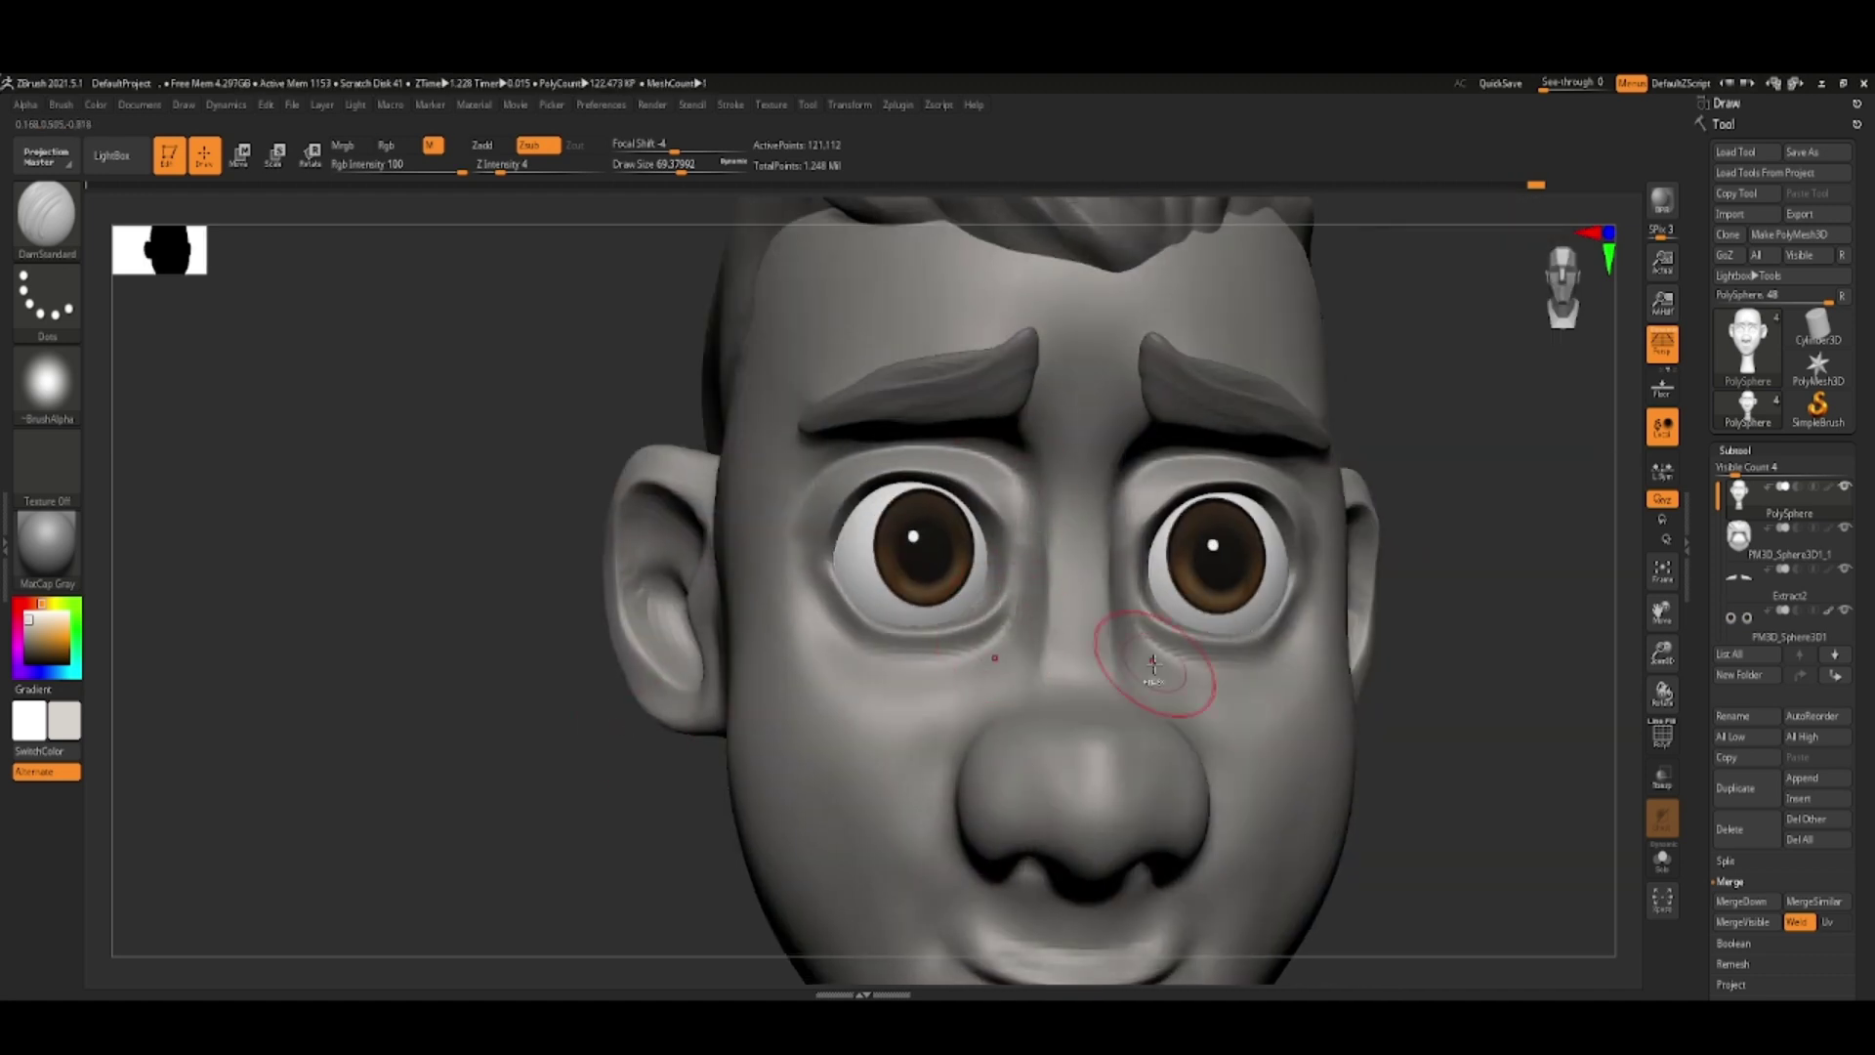
pyautogui.moveTo(1527, 750); pyautogui.dragTo(1632, 744)
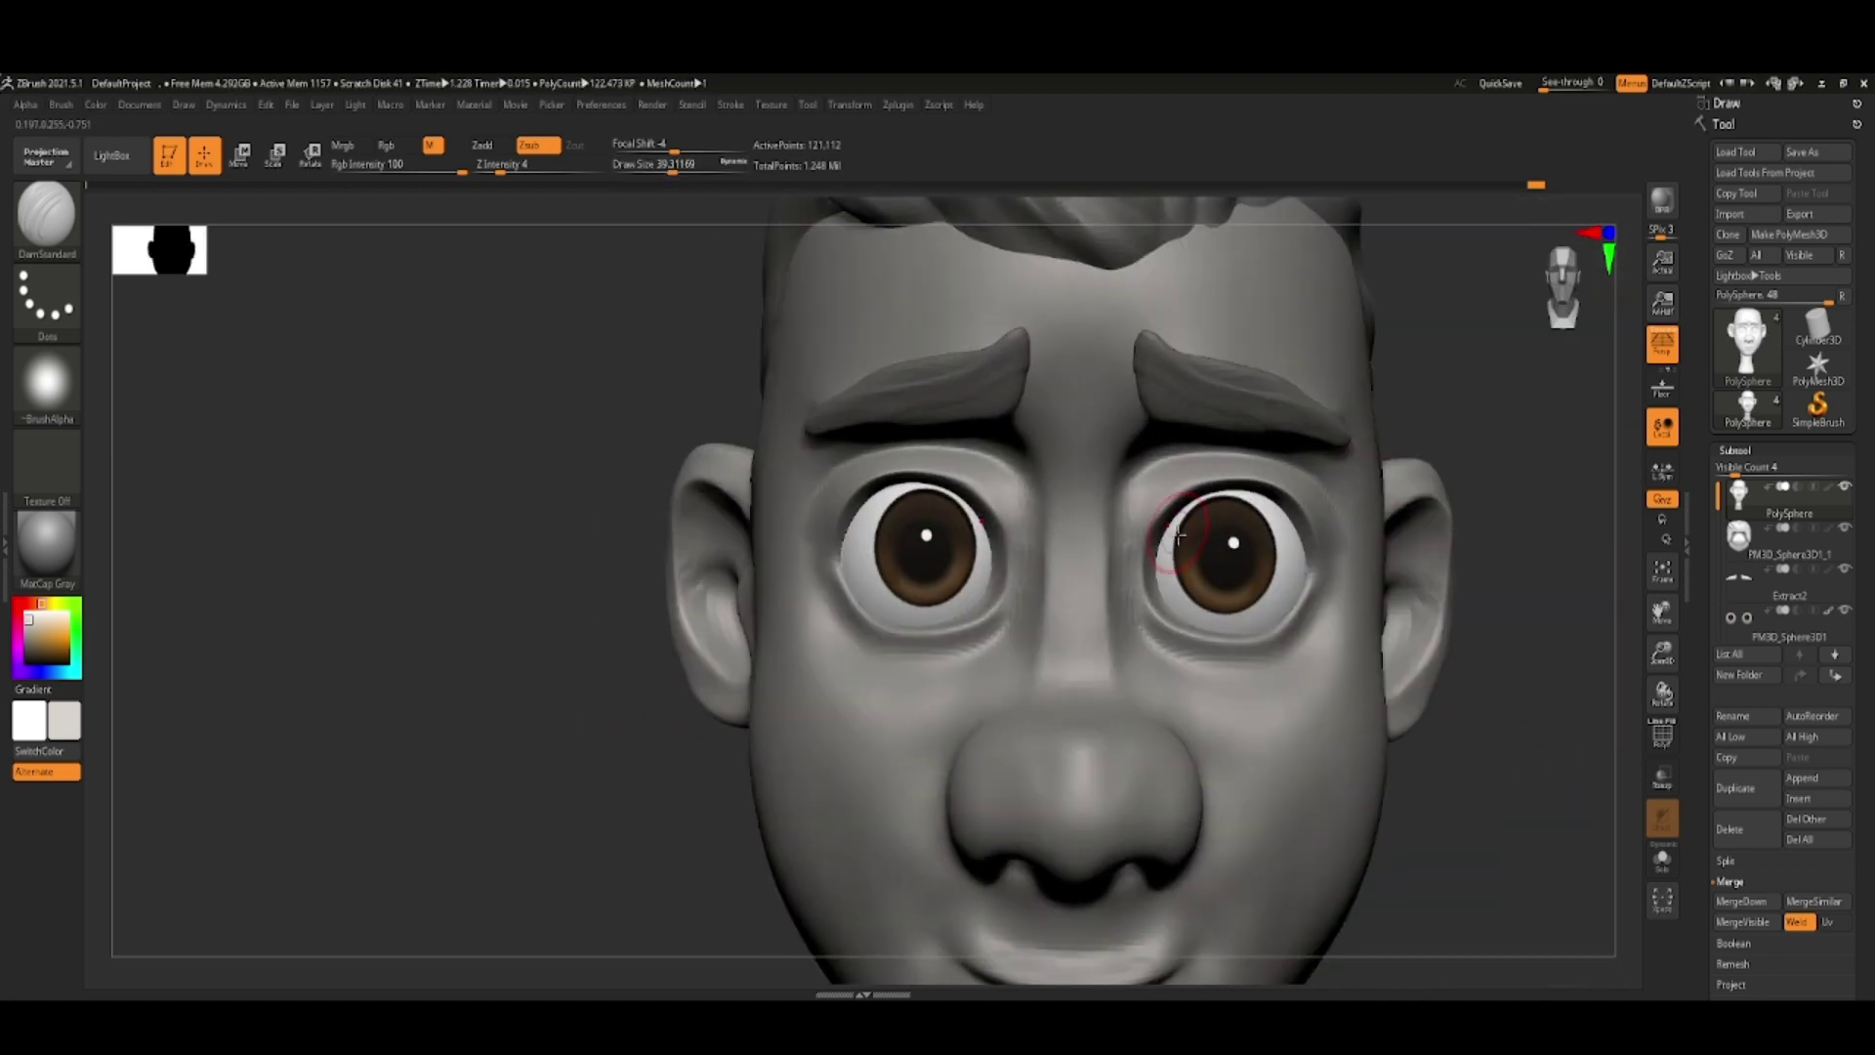
pyautogui.moveTo(1180, 536)
pyautogui.mouseDown(button='right')
pyautogui.moveTo(724, 653)
pyautogui.moveTo(1529, 590)
pyautogui.moveTo(1604, 553)
pyautogui.moveTo(1321, 701)
pyautogui.mouseUp(button='right')
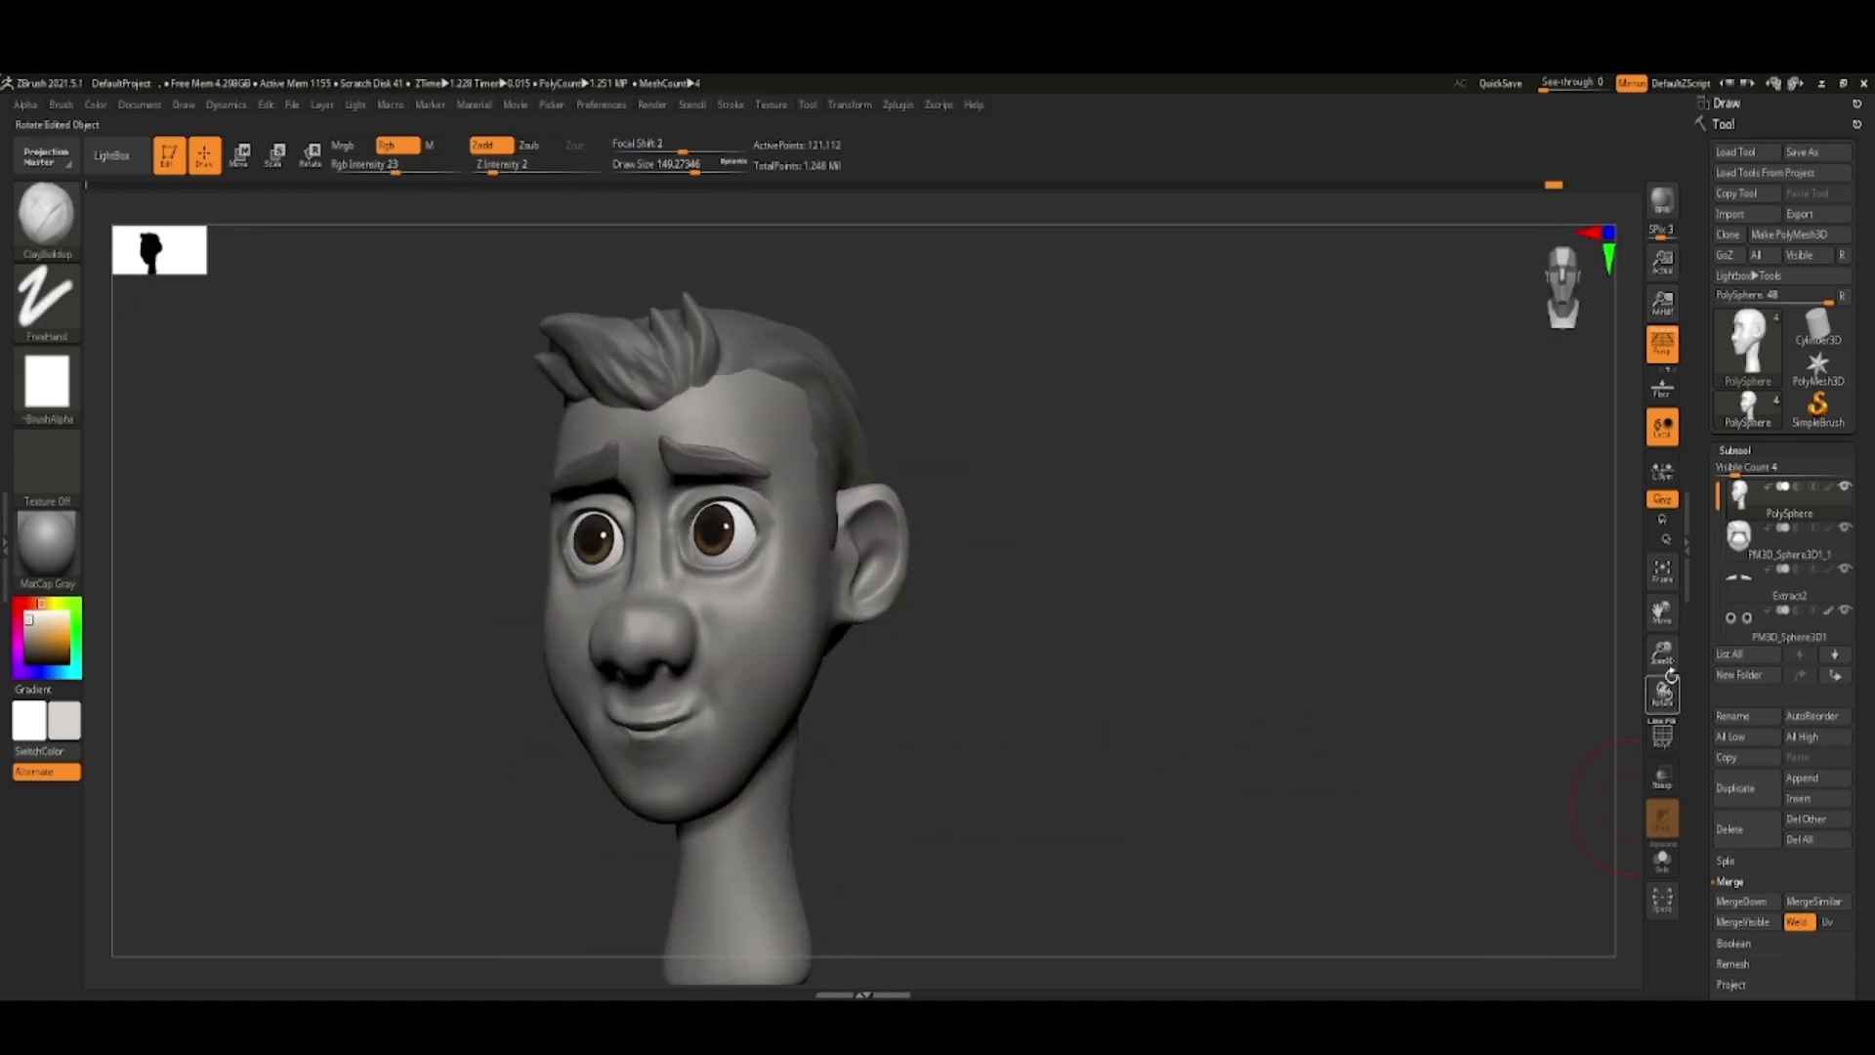
# - Insert a Sphere3D and stretch it into a torso below the head with the Move brush
pyautogui.click(1819, 799)
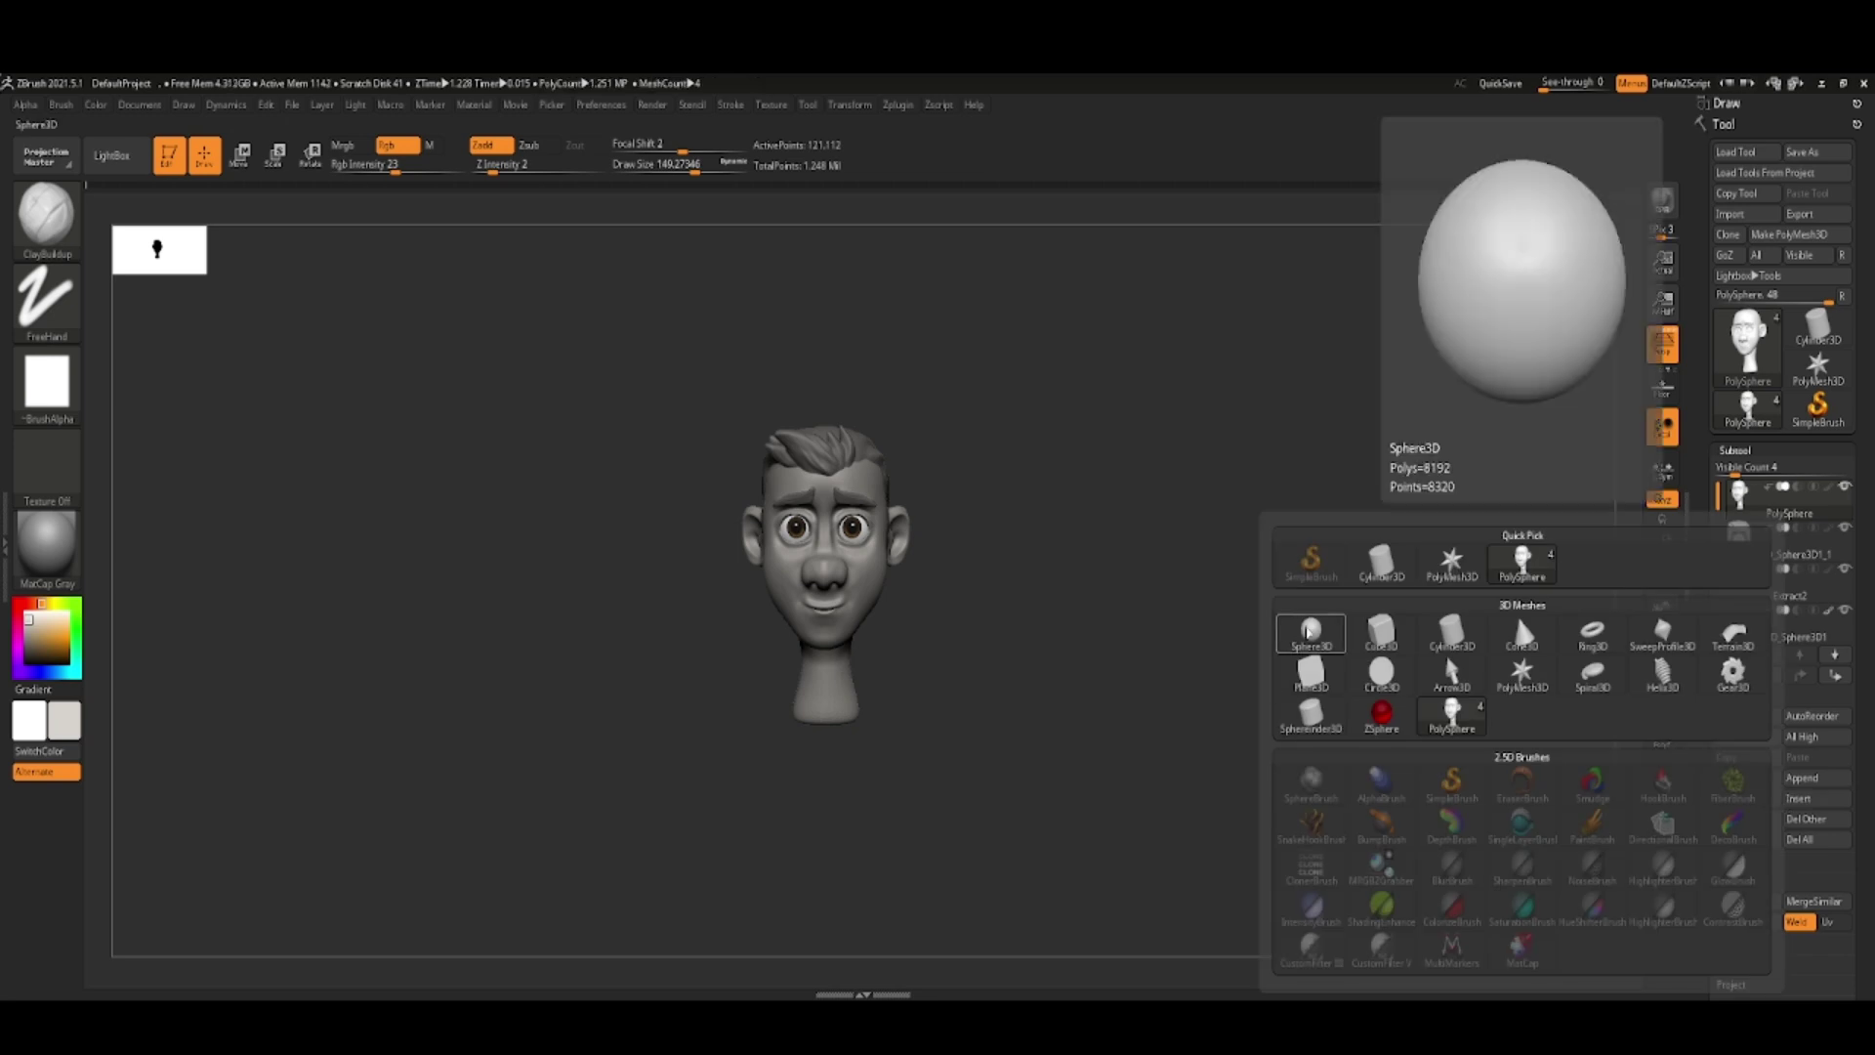
pyautogui.click(1306, 620)
pyautogui.press('w')
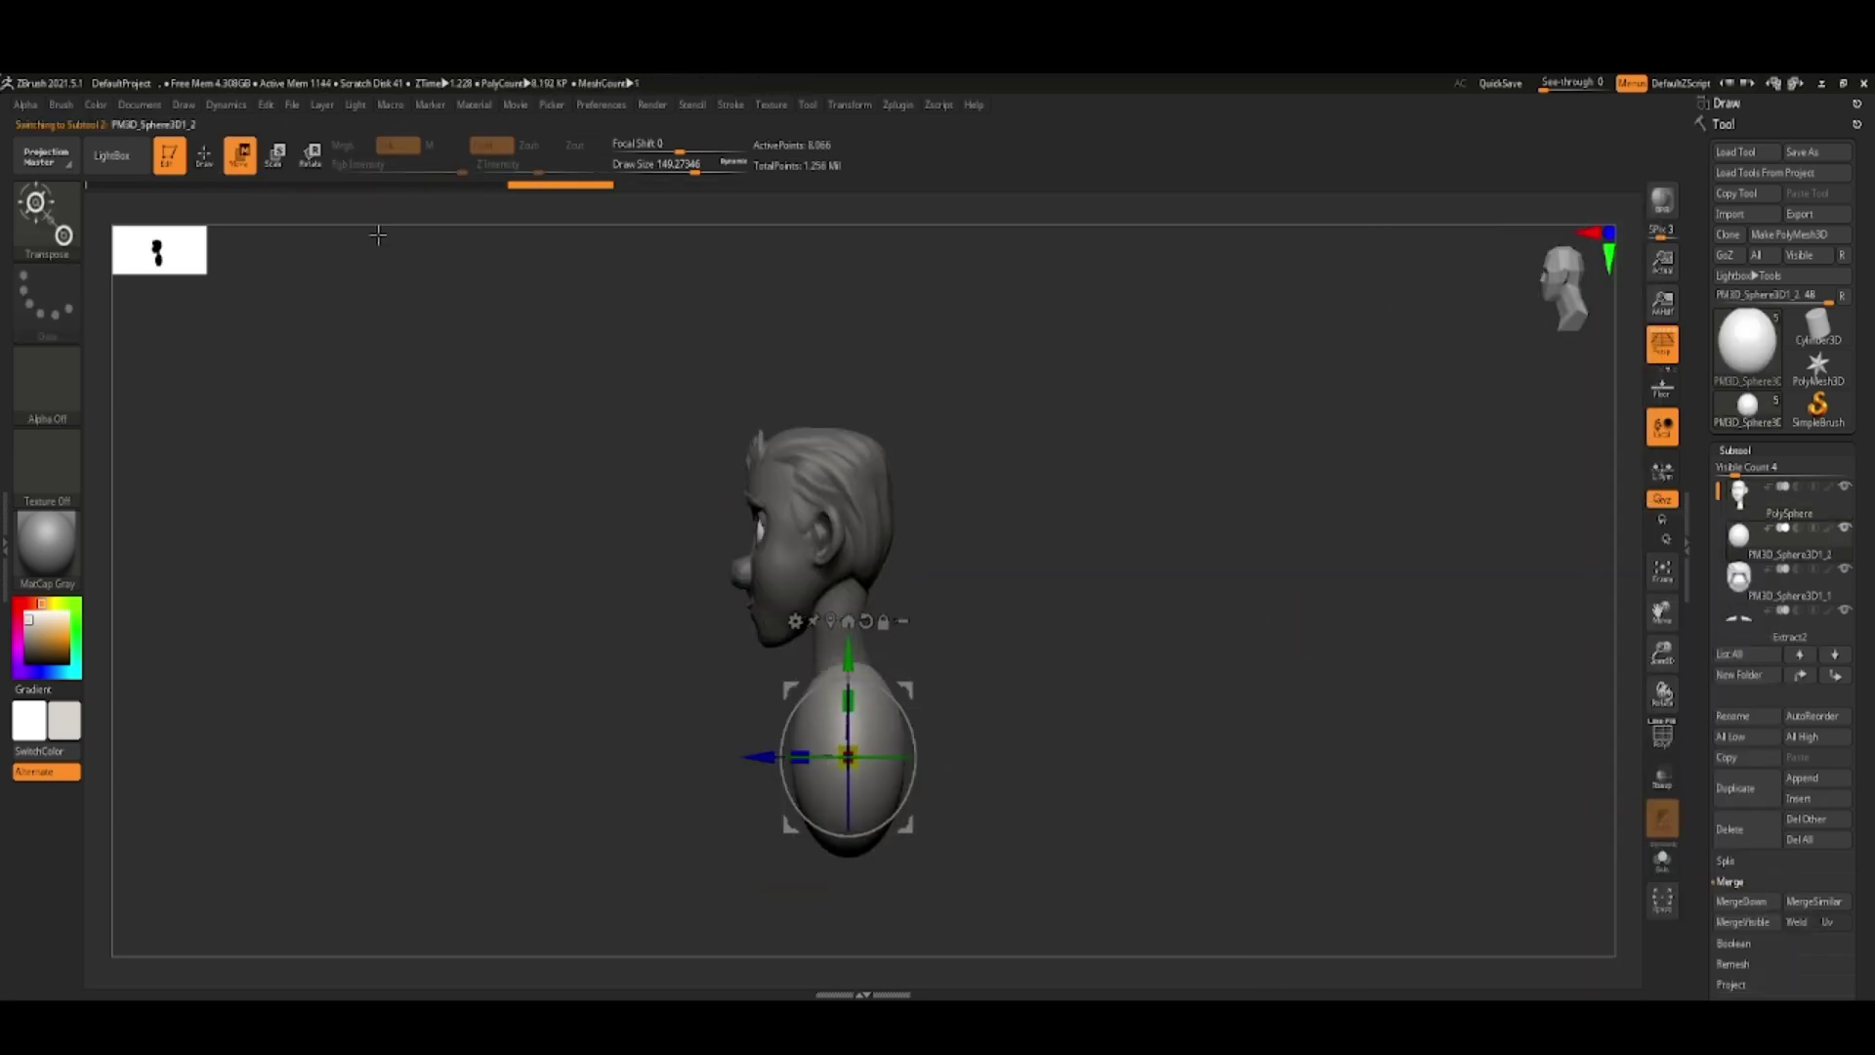
pyautogui.press('q')
pyautogui.press('b')
pyautogui.press('space')
pyautogui.moveTo(860, 762)
pyautogui.mouseDown()
pyautogui.moveTo(926, 828)
pyautogui.moveTo(879, 755)
pyautogui.mouseUp()
# - Snap the view to the front and try a side mask on the body, then clear it
pyautogui.keyDown('alt'); pyautogui.click(946, 664); pyautogui.keyUp('alt')
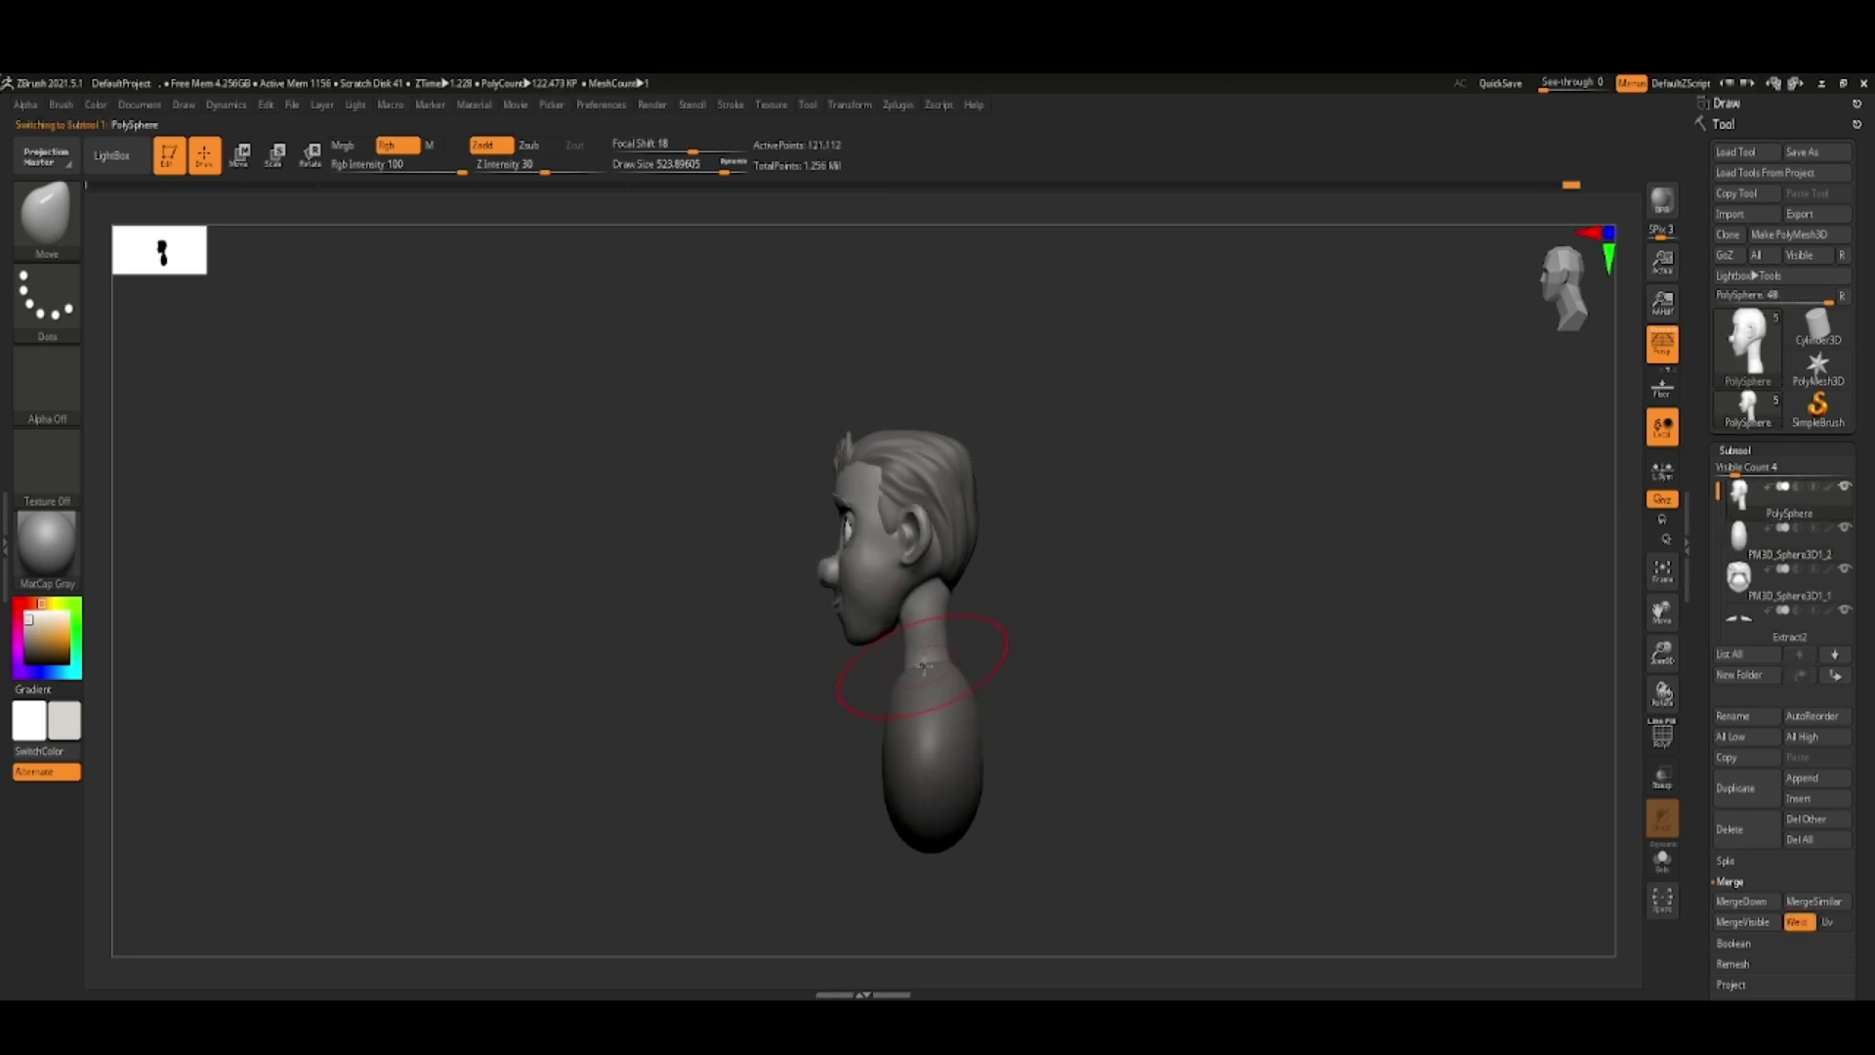
pyautogui.click(1560, 310)
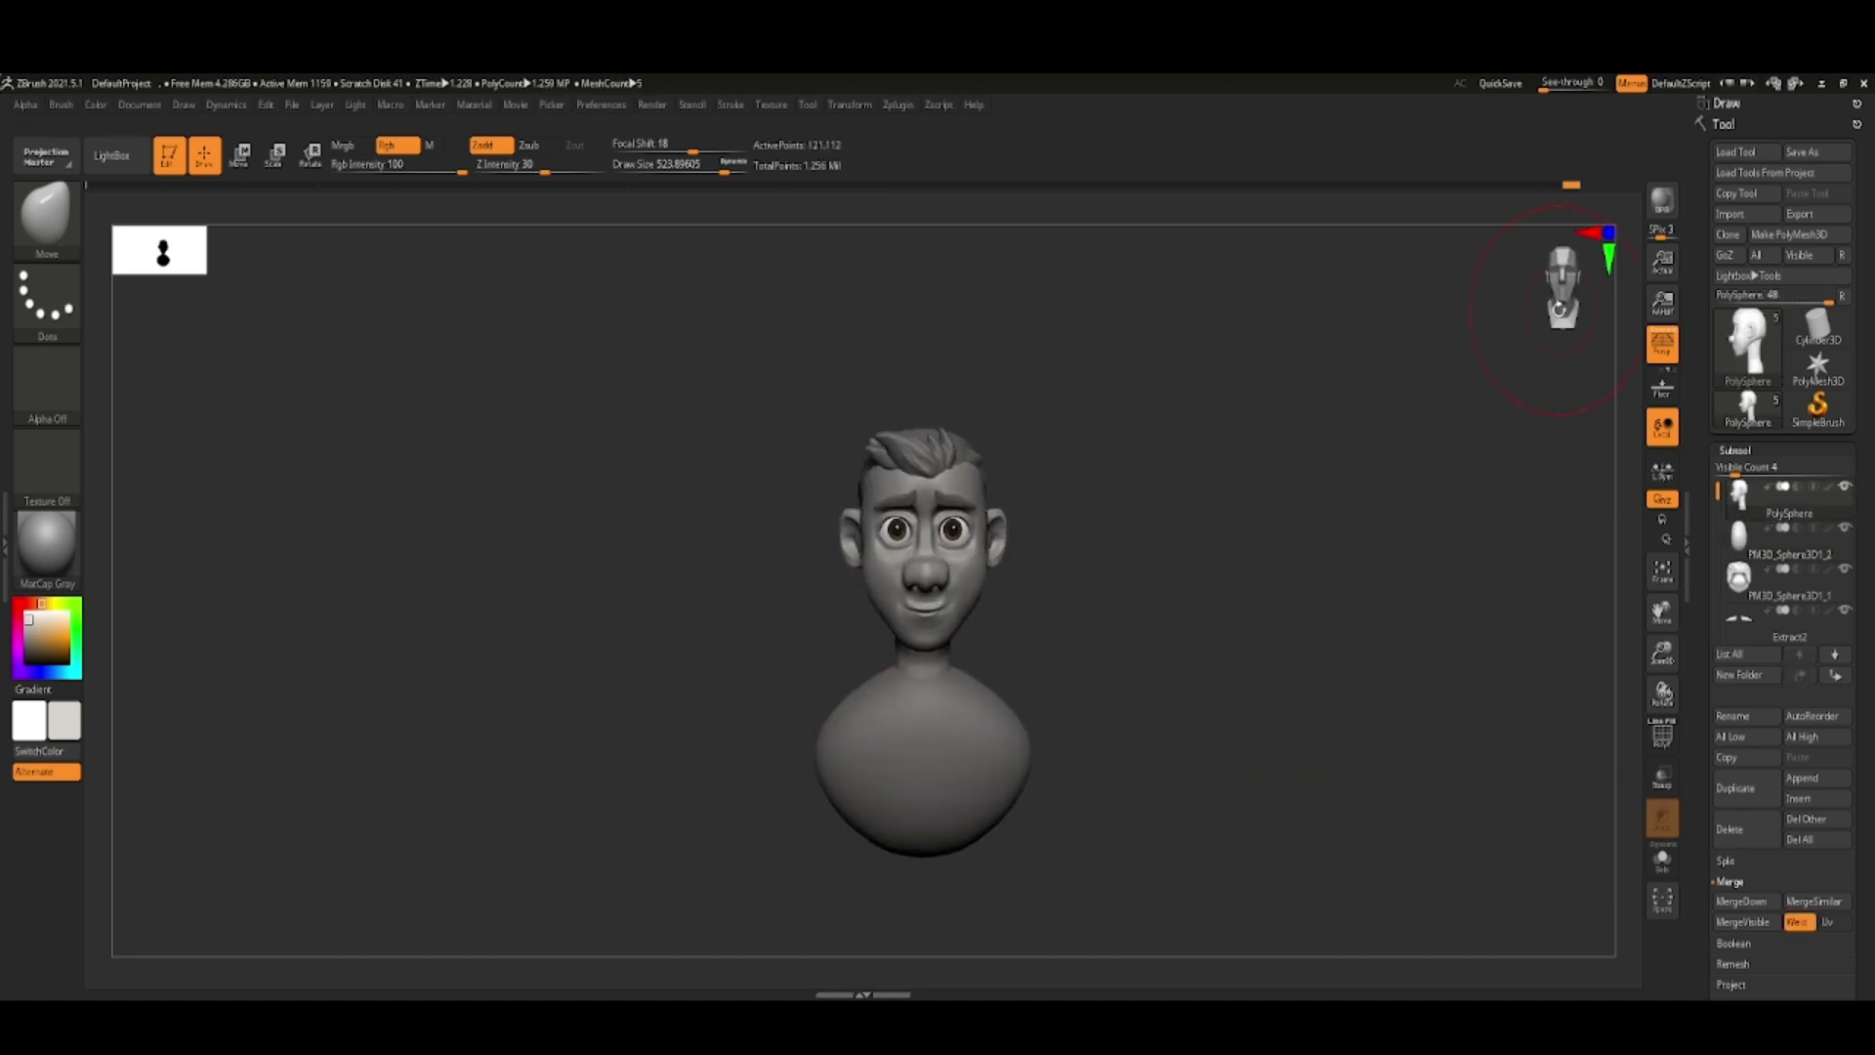
pyautogui.keyDown('alt'); pyautogui.click(1004, 836); pyautogui.keyUp('alt')
pyautogui.moveTo(1055, 850)
pyautogui.mouseDown()
pyautogui.moveTo(1193, 817)
pyautogui.moveTo(1176, 758)
pyautogui.moveTo(1047, 628)
pyautogui.mouseUp()
pyautogui.keyDown('ctrl'); pyautogui.moveTo(1088, 823); pyautogui.dragTo(1047, 931); pyautogui.keyUp('ctrl')
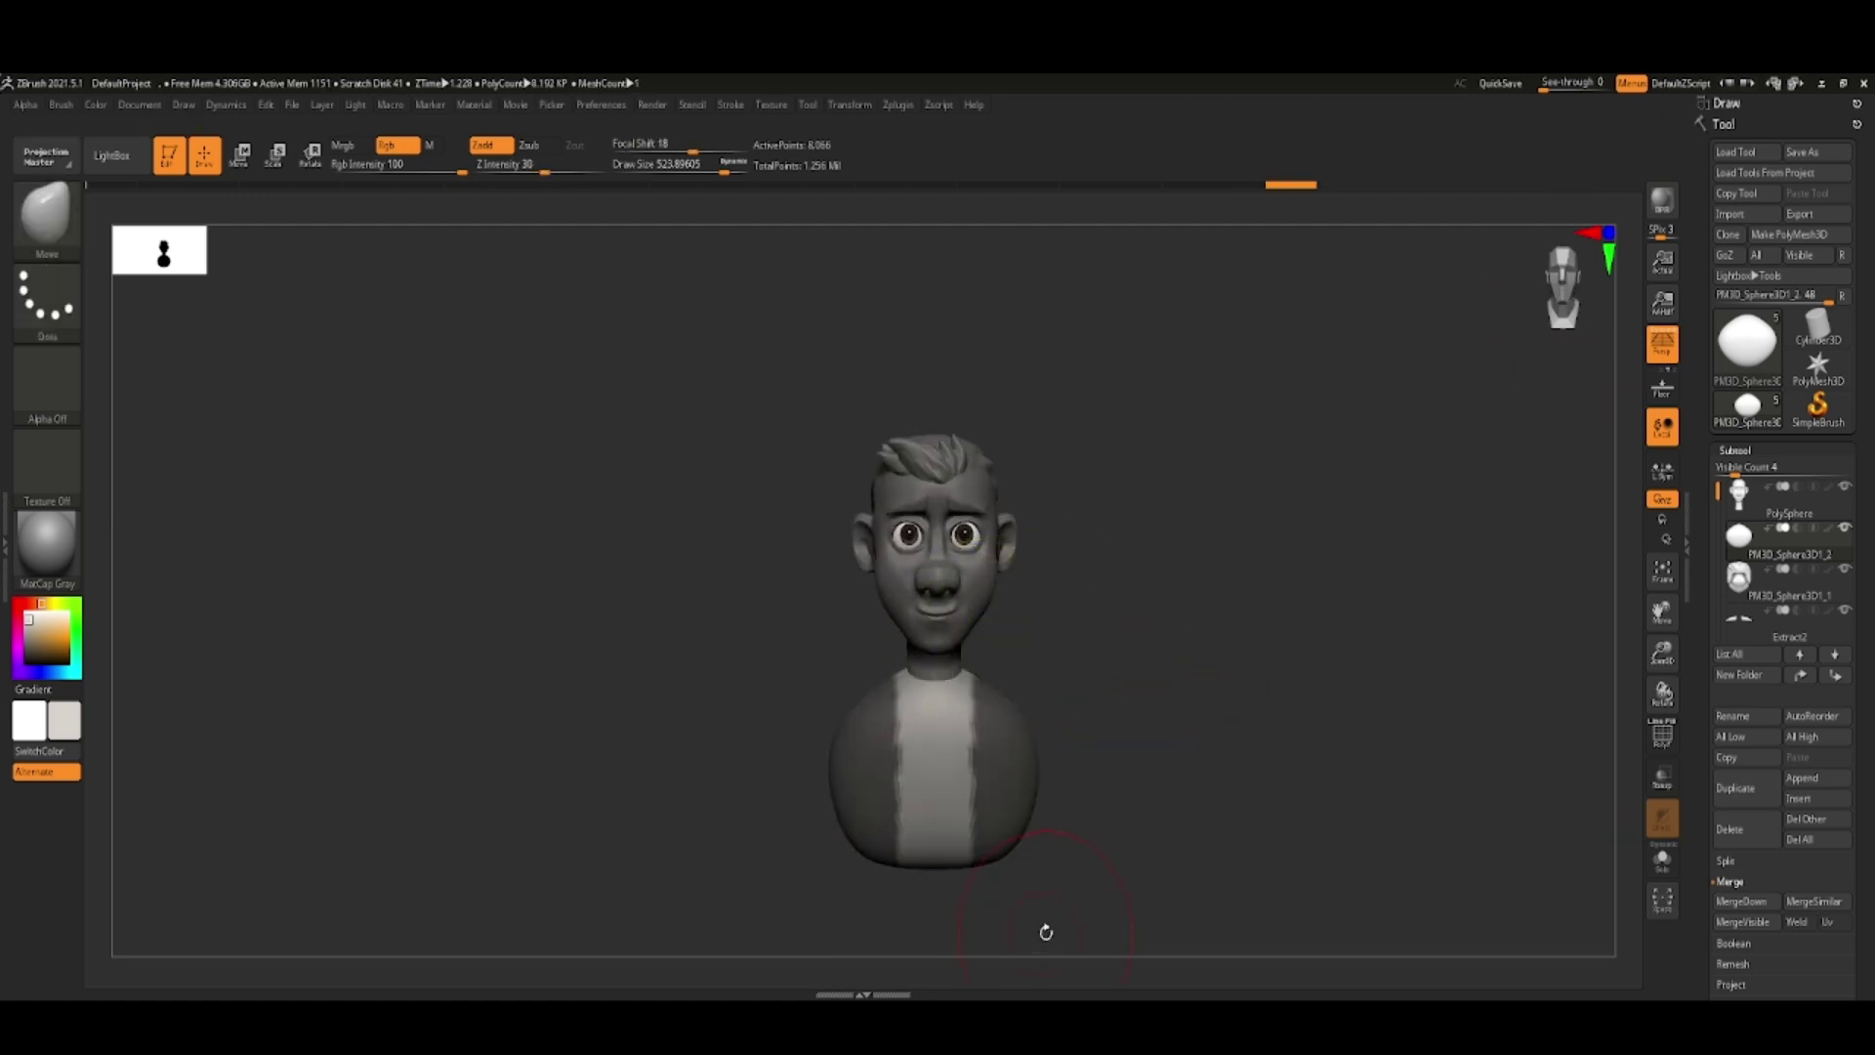
pyautogui.keyDown('ctrl'); pyautogui.click(1127, 821); pyautogui.keyUp('ctrl')
pyautogui.click(1736, 450)
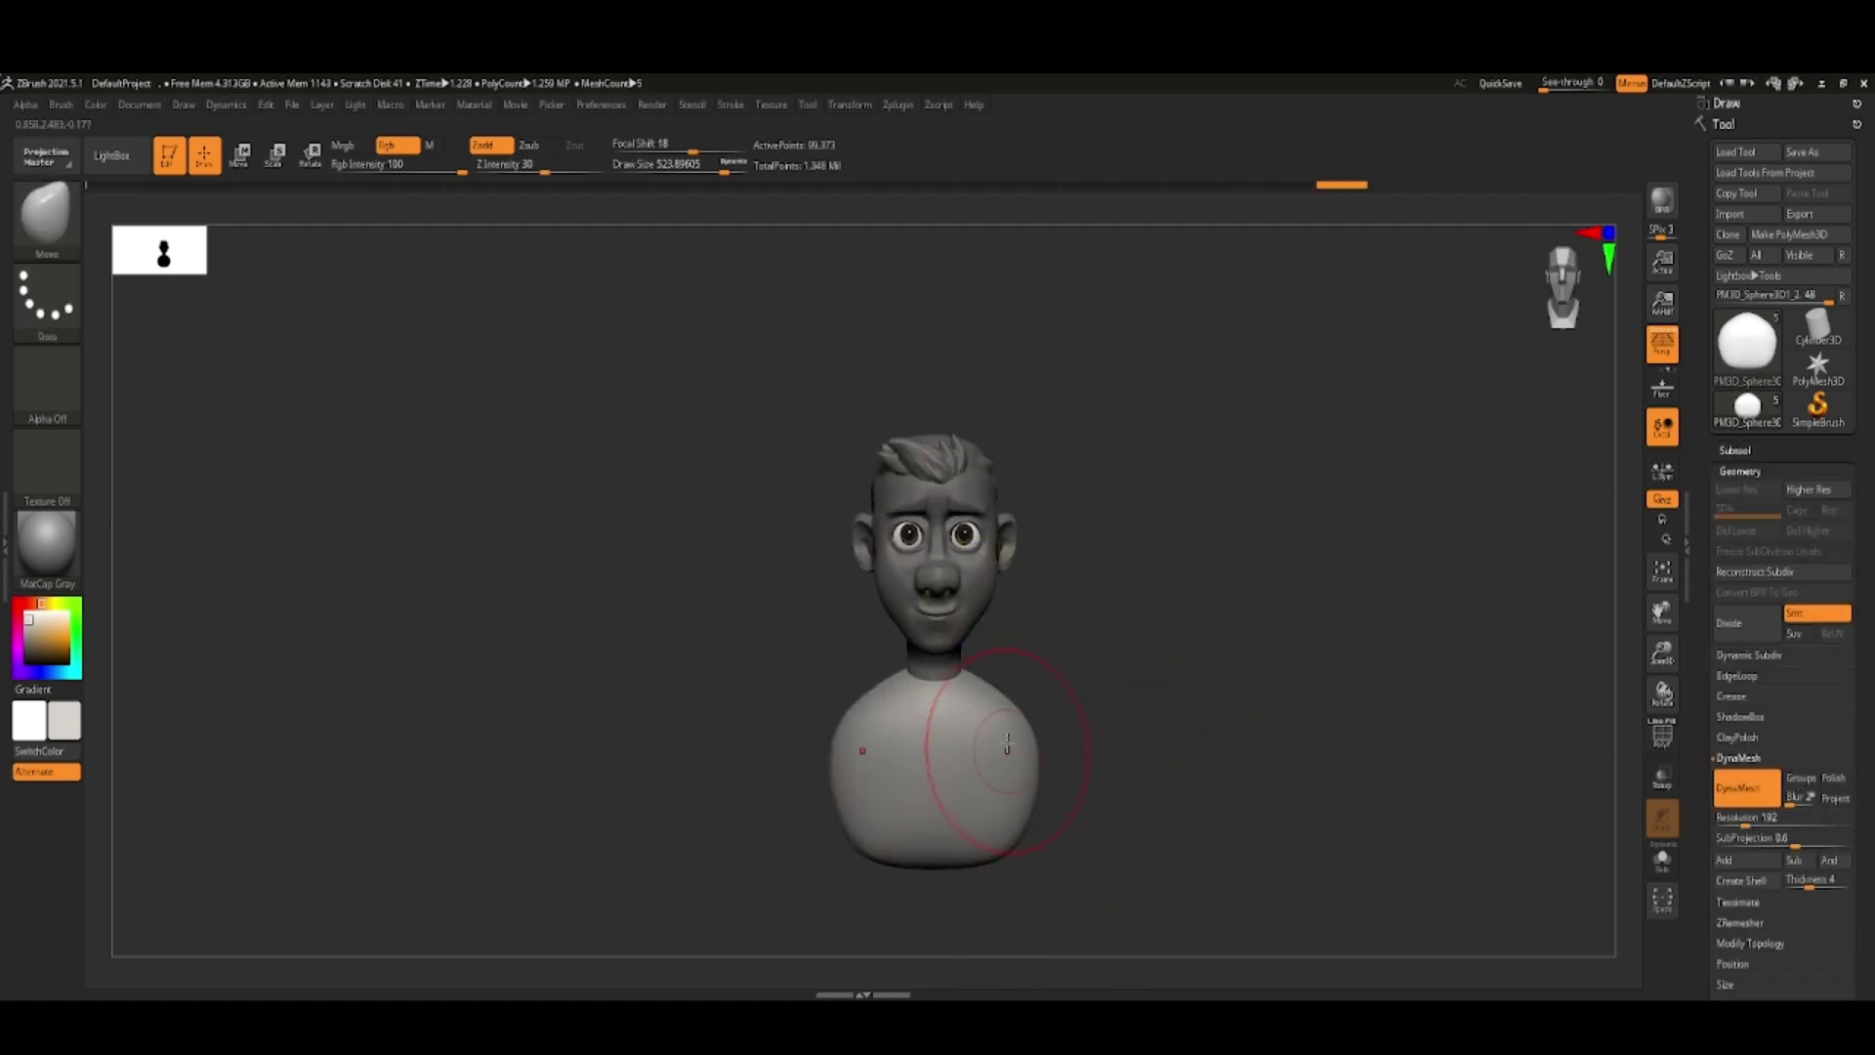
pyautogui.keyDown('ctrl'); pyautogui.moveTo(1007, 744); pyautogui.dragTo(1081, 891); pyautogui.keyUp('ctrl')
pyautogui.press('f')
pyautogui.keyDown('ctrl'); pyautogui.click(1569, 303); pyautogui.keyUp('ctrl')
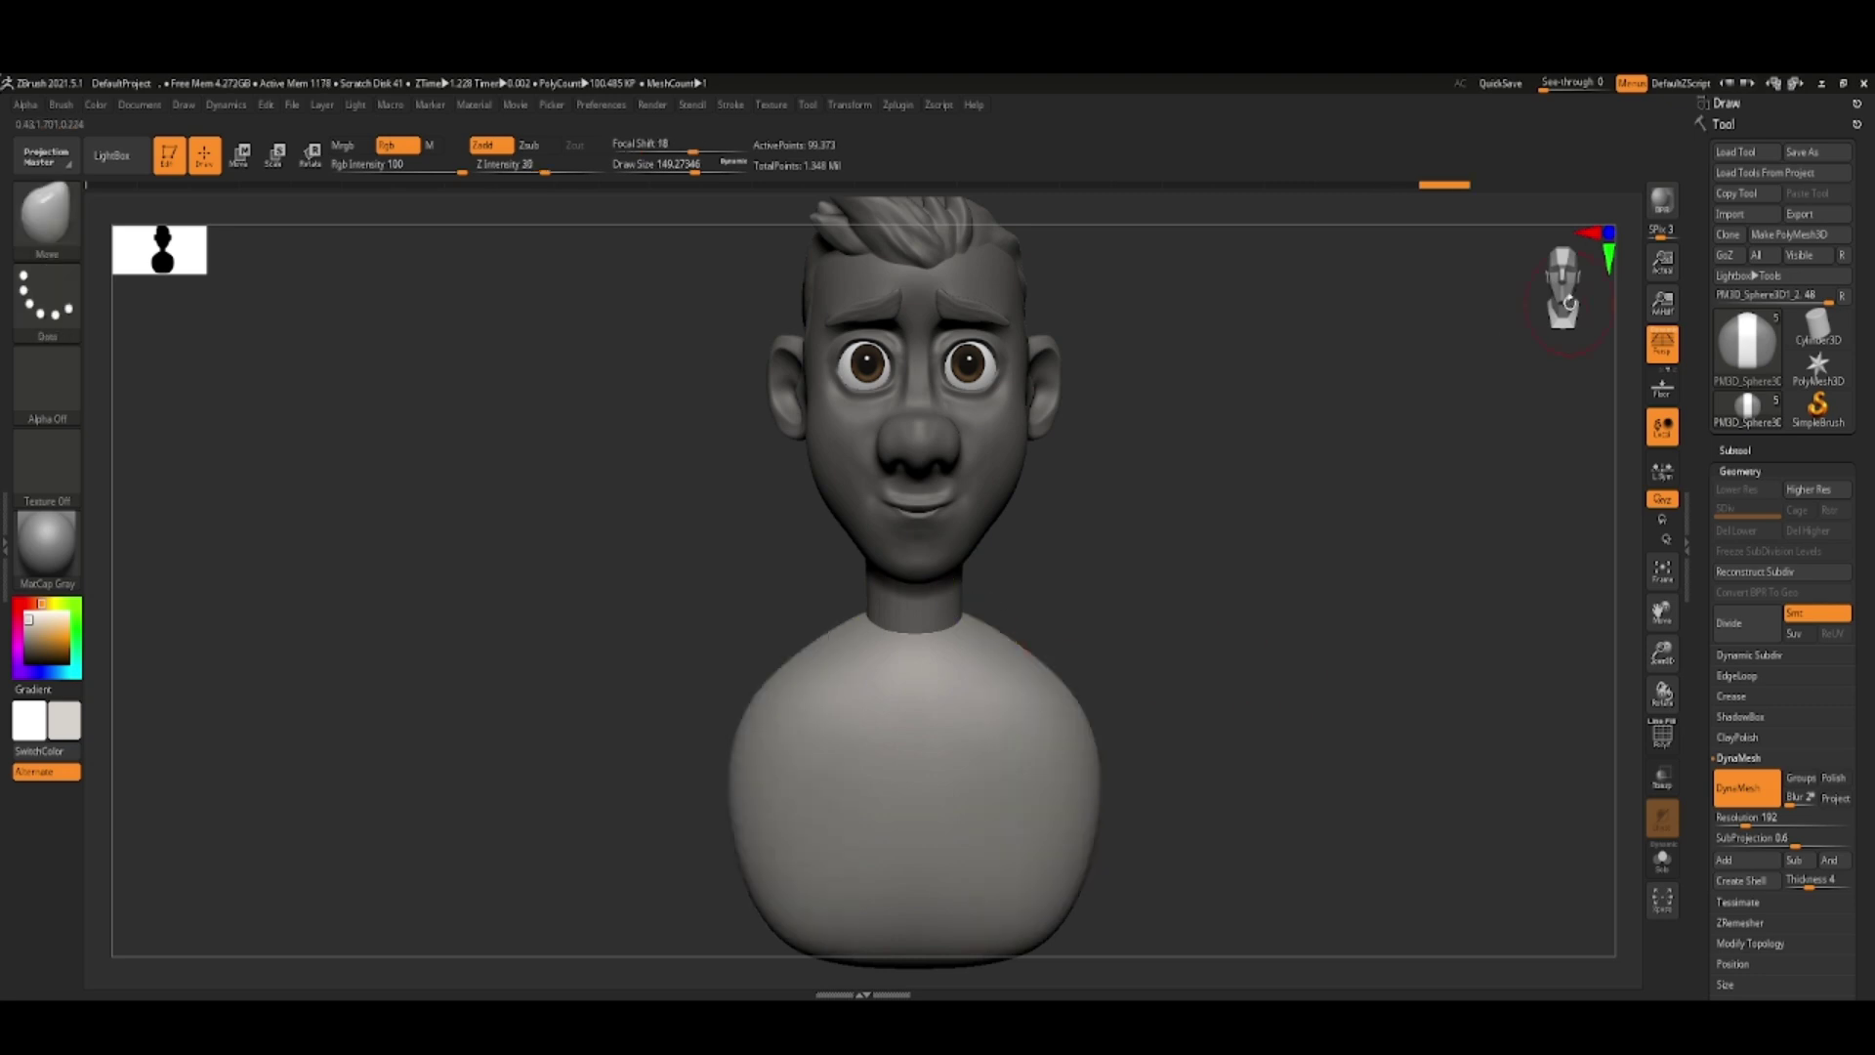
# - Mask both sides of the torso with MaskRect, leaving an unmasked centre strip
pyautogui.keyDown('ctrl'); pyautogui.moveTo(1299, 544); pyautogui.dragTo(971, 1004); pyautogui.keyUp('ctrl')
pyautogui.keyDown('ctrl'); pyautogui.moveTo(1360, 573); pyautogui.dragTo(963, 1004); pyautogui.keyUp('ctrl')
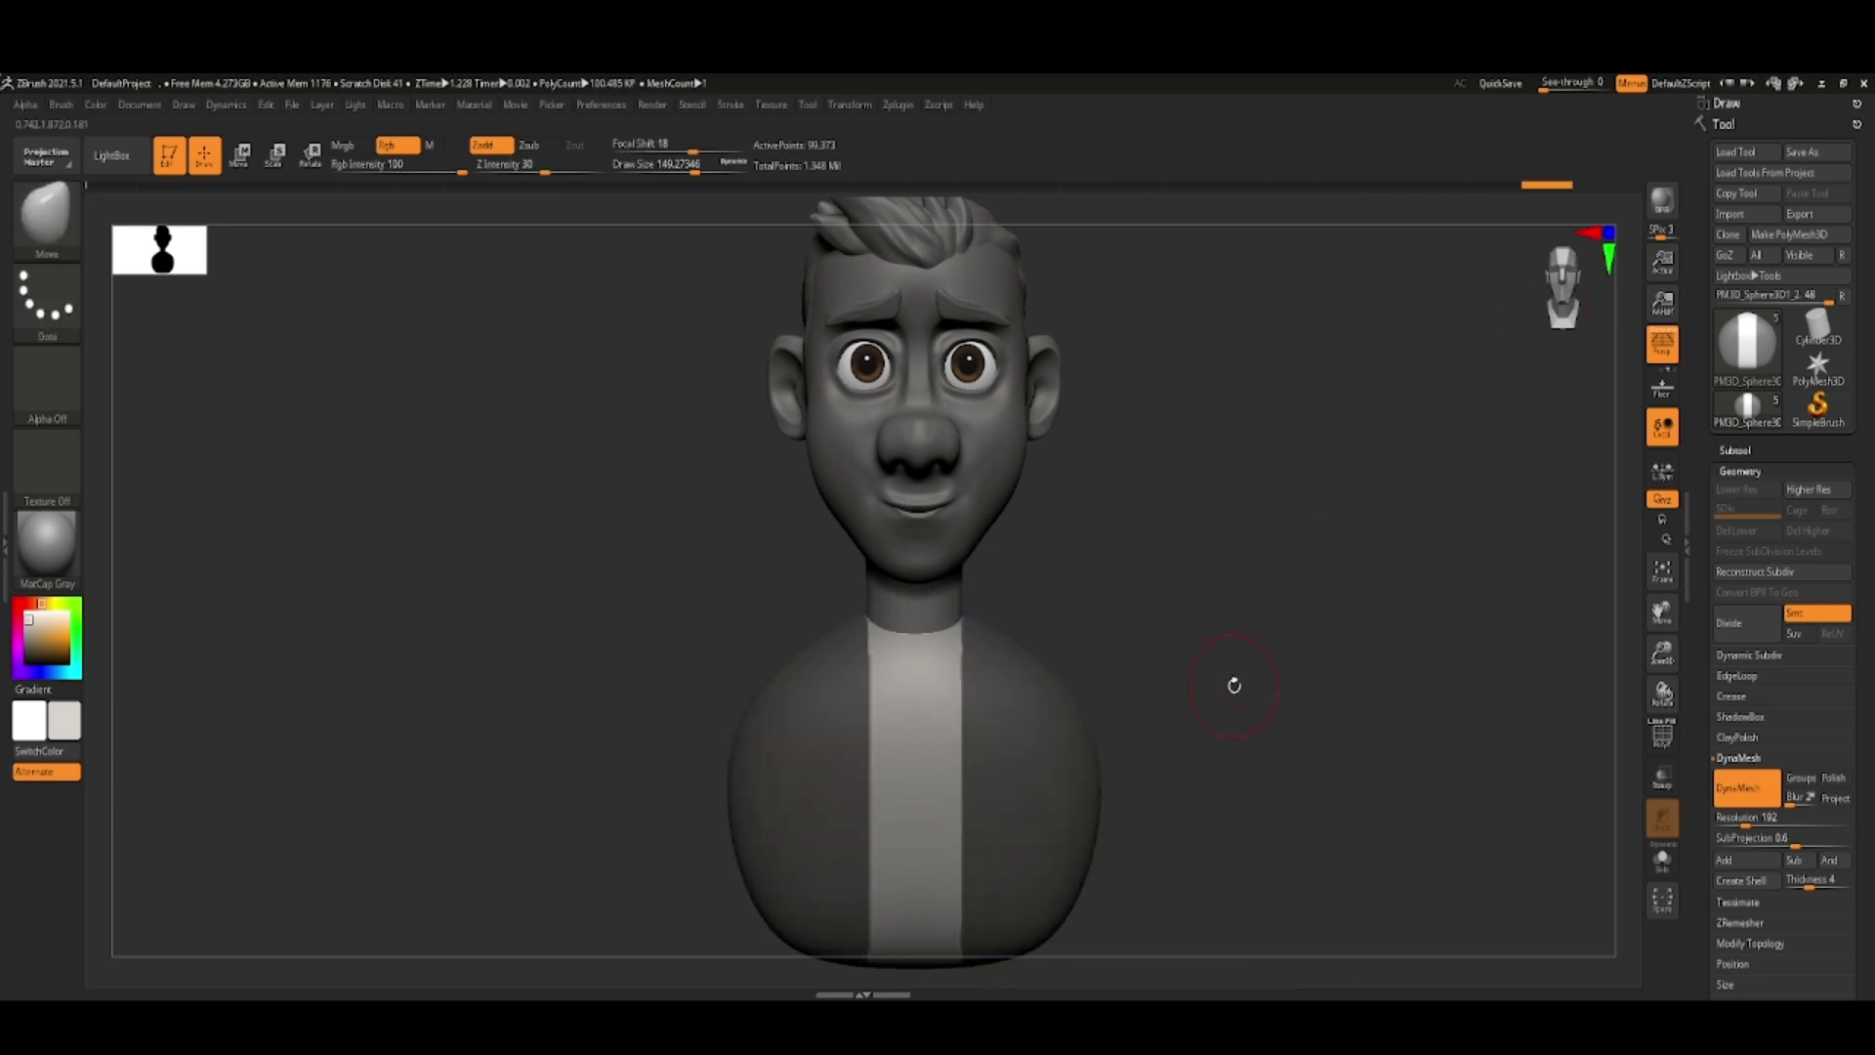
pyautogui.moveTo(1458, 480); pyautogui.dragTo(880, 782)
pyautogui.moveTo(907, 628)
pyautogui.mouseDown(button='right')
pyautogui.moveTo(1001, 682)
pyautogui.moveTo(1046, 611)
pyautogui.moveTo(707, 635)
pyautogui.mouseUp(button='right')
pyautogui.moveTo(1070, 582)
pyautogui.mouseDown(button='right')
pyautogui.moveTo(763, 547)
pyautogui.moveTo(1296, 670)
pyautogui.mouseUp(button='right')
pyautogui.press('f')
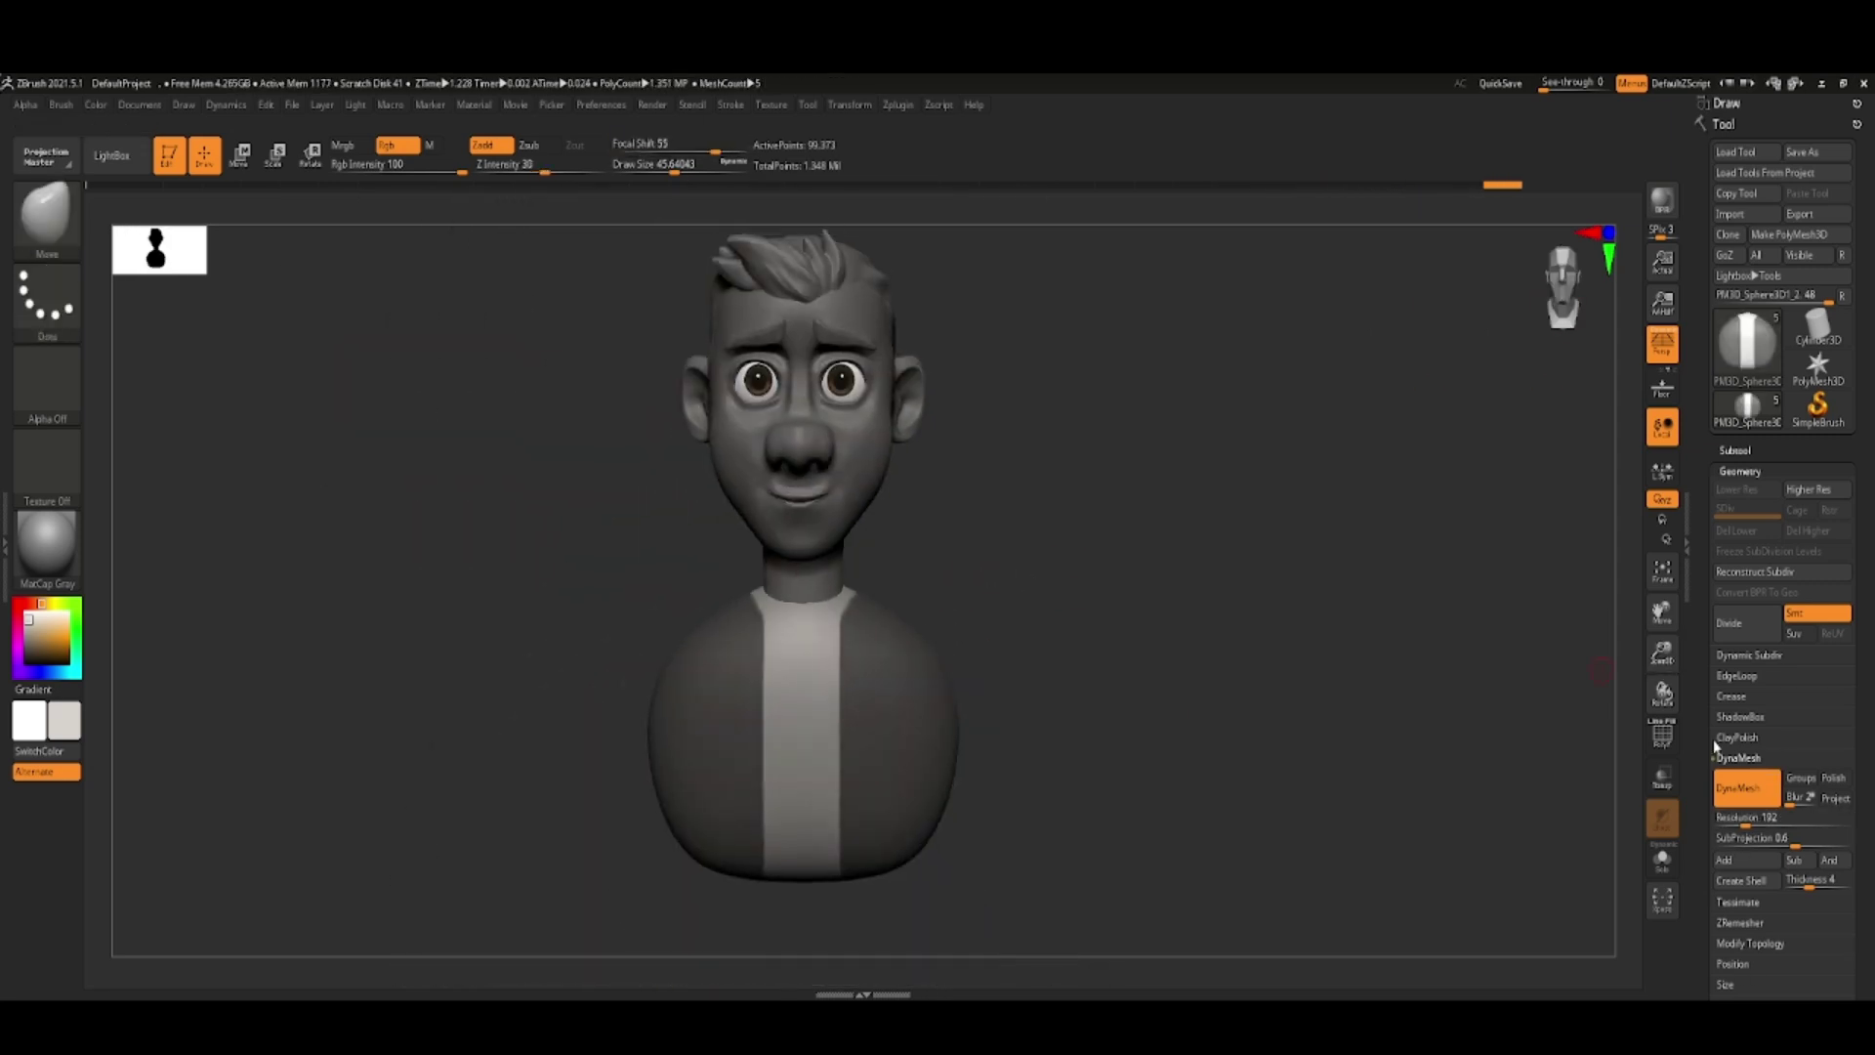
# - Extract the jacket shell from the masked torso sides and check it from the back
pyautogui.click(1731, 793)
pyautogui.click(1730, 825)
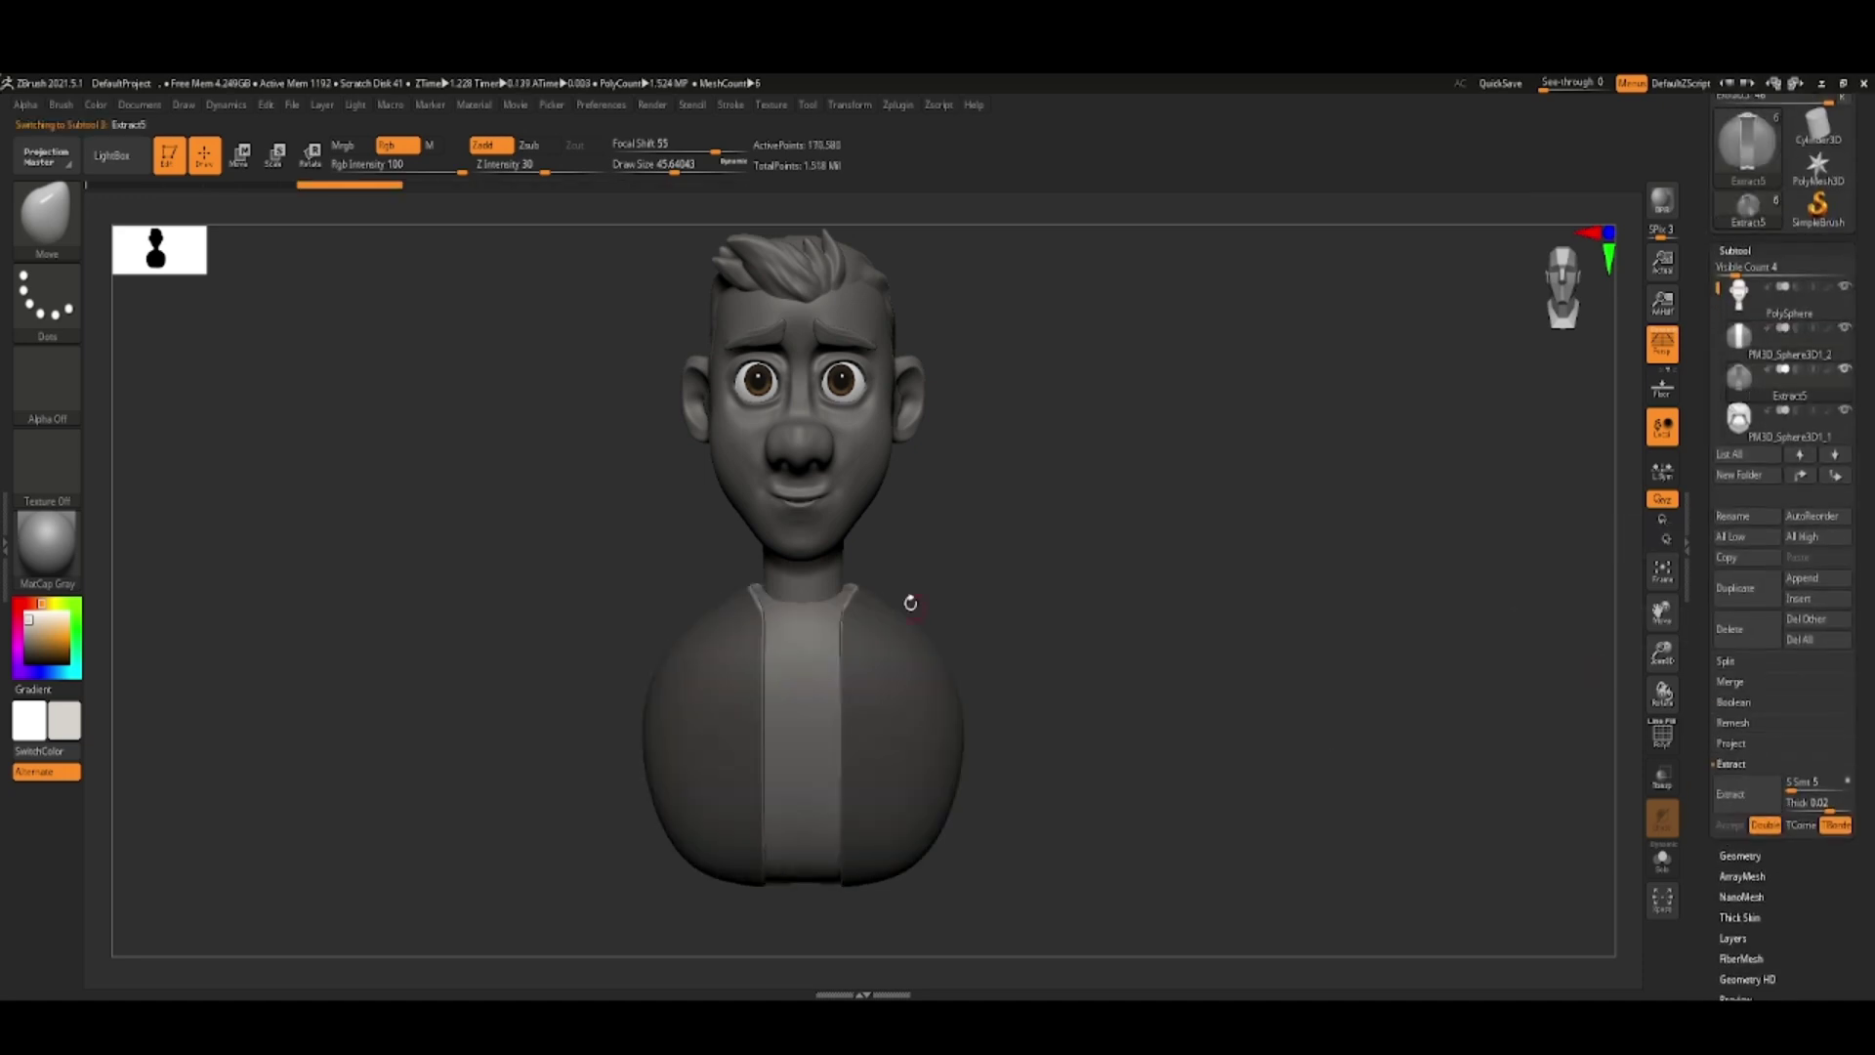
pyautogui.moveTo(1172, 690)
pyautogui.mouseDown(button='right')
pyautogui.moveTo(1123, 766)
pyautogui.moveTo(850, 598)
pyautogui.moveTo(971, 615)
pyautogui.moveTo(901, 754)
pyautogui.moveTo(921, 579)
pyautogui.moveTo(1193, 849)
pyautogui.mouseUp(button='right')
pyautogui.press('b')
pyautogui.press('c')
pyautogui.press('b')
pyautogui.press('space')
pyautogui.moveTo(1205, 774)
pyautogui.mouseDown(button='right')
pyautogui.moveTo(820, 592)
pyautogui.moveTo(938, 664)
pyautogui.moveTo(1241, 707)
pyautogui.mouseUp(button='right')
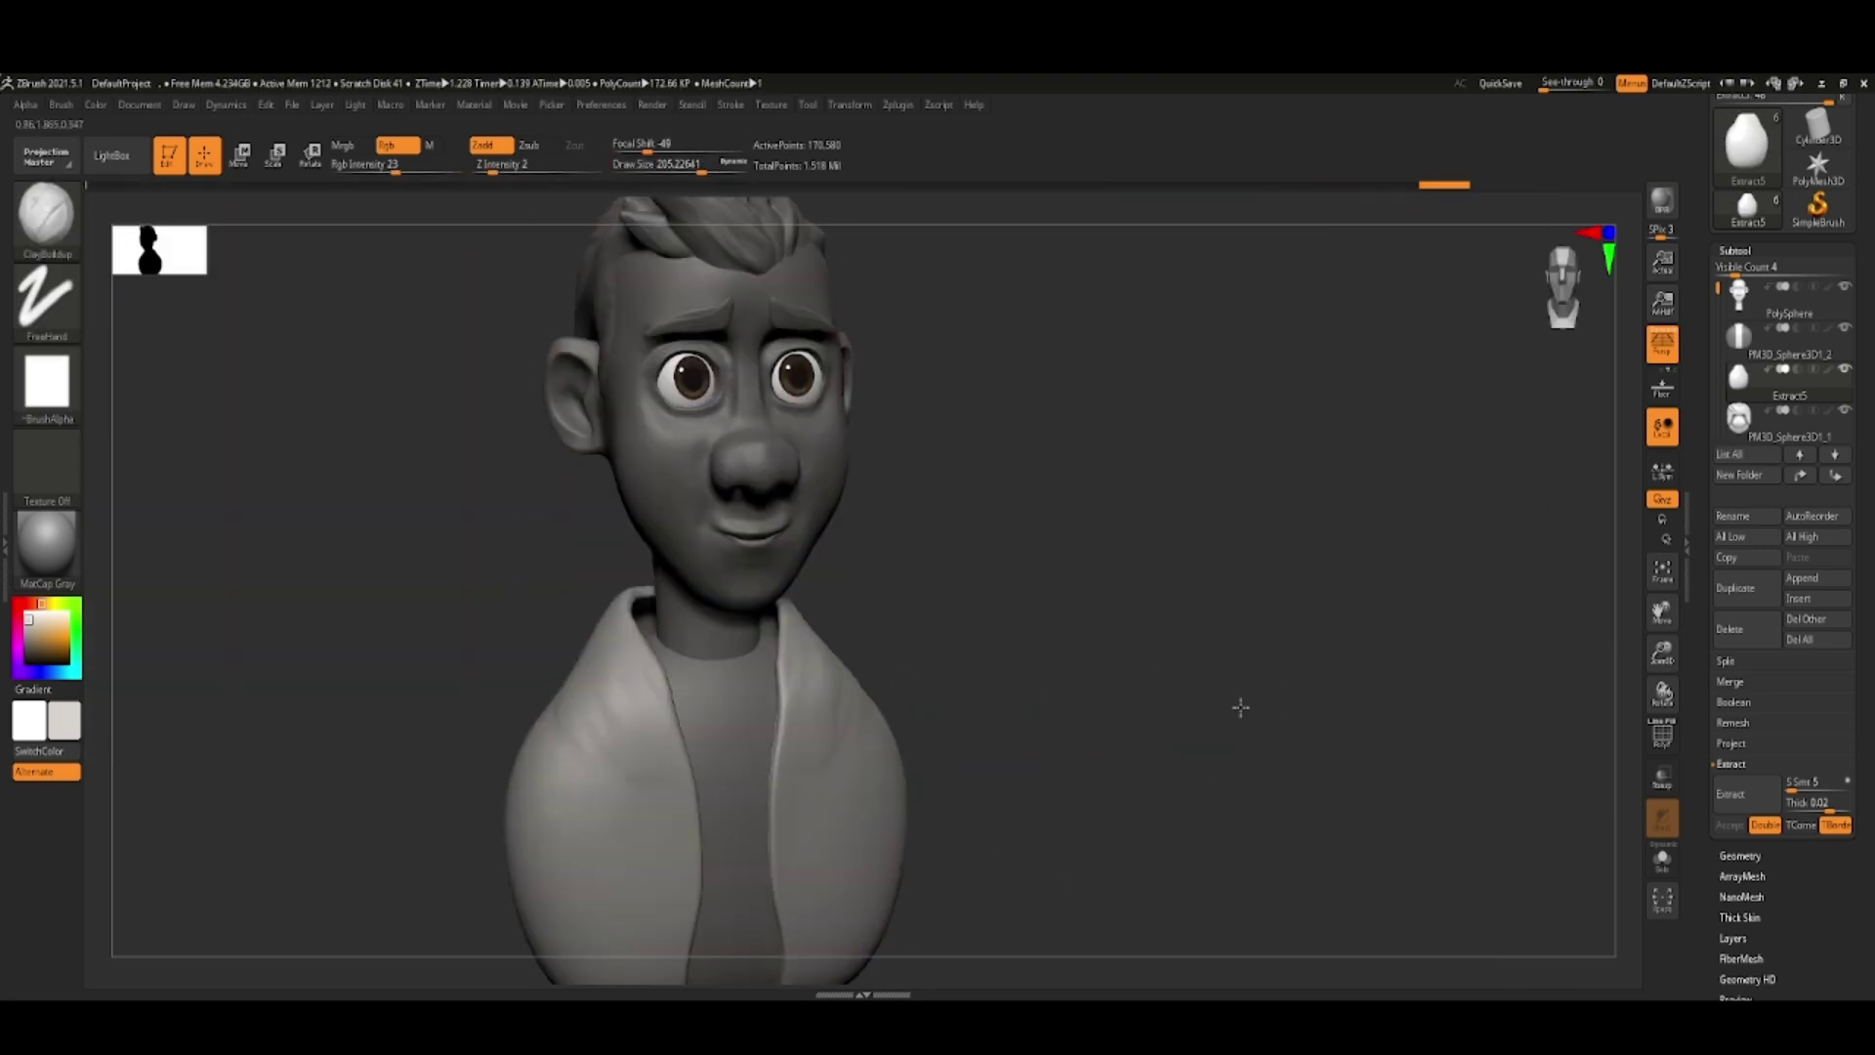
# - Switch to DamStandard and review the bust from the side, front and back
pyautogui.press('b')
pyautogui.press('d')
pyautogui.press('s')
pyautogui.moveTo(879, 390); pyautogui.dragTo(574, 383, button='right')
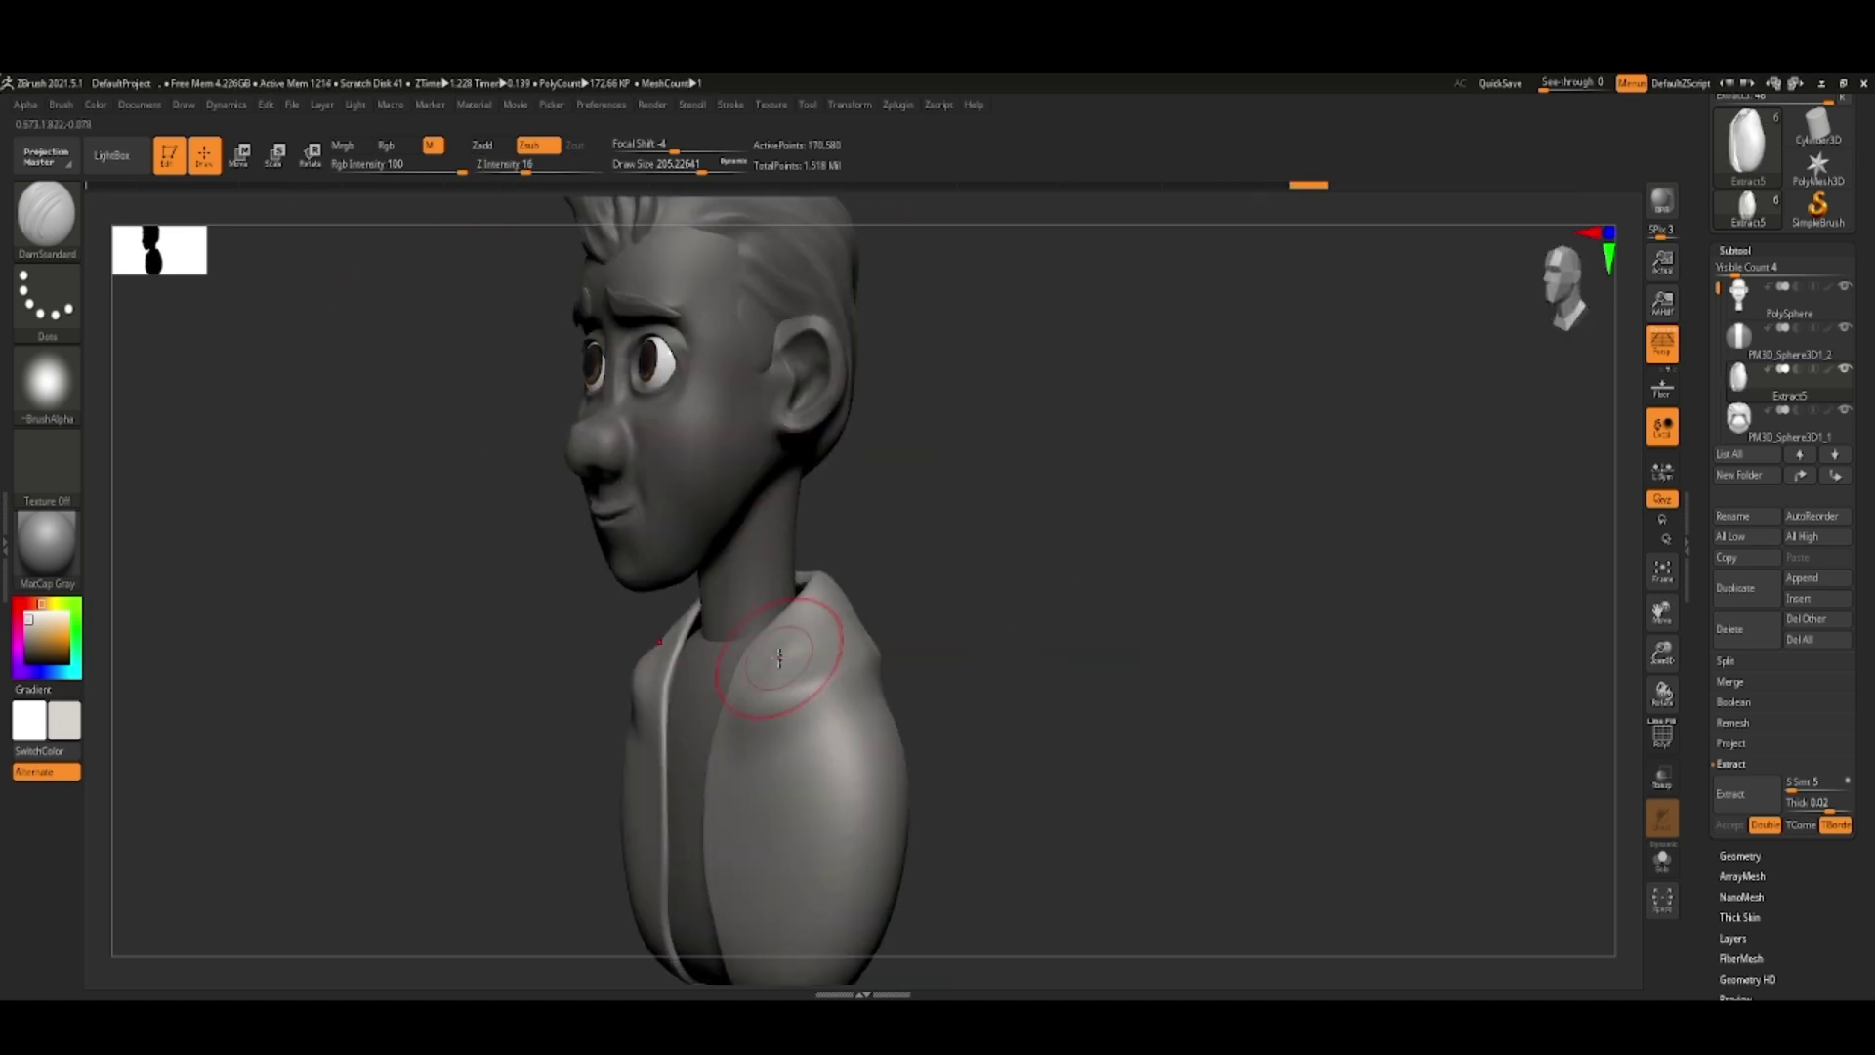
pyautogui.moveTo(760, 691); pyautogui.dragTo(842, 706, button='right')
pyautogui.moveTo(1543, 262)
pyautogui.mouseDown(button='right')
pyautogui.moveTo(1173, 411)
pyautogui.moveTo(942, 678)
pyautogui.mouseUp(button='right')
pyautogui.press('f')
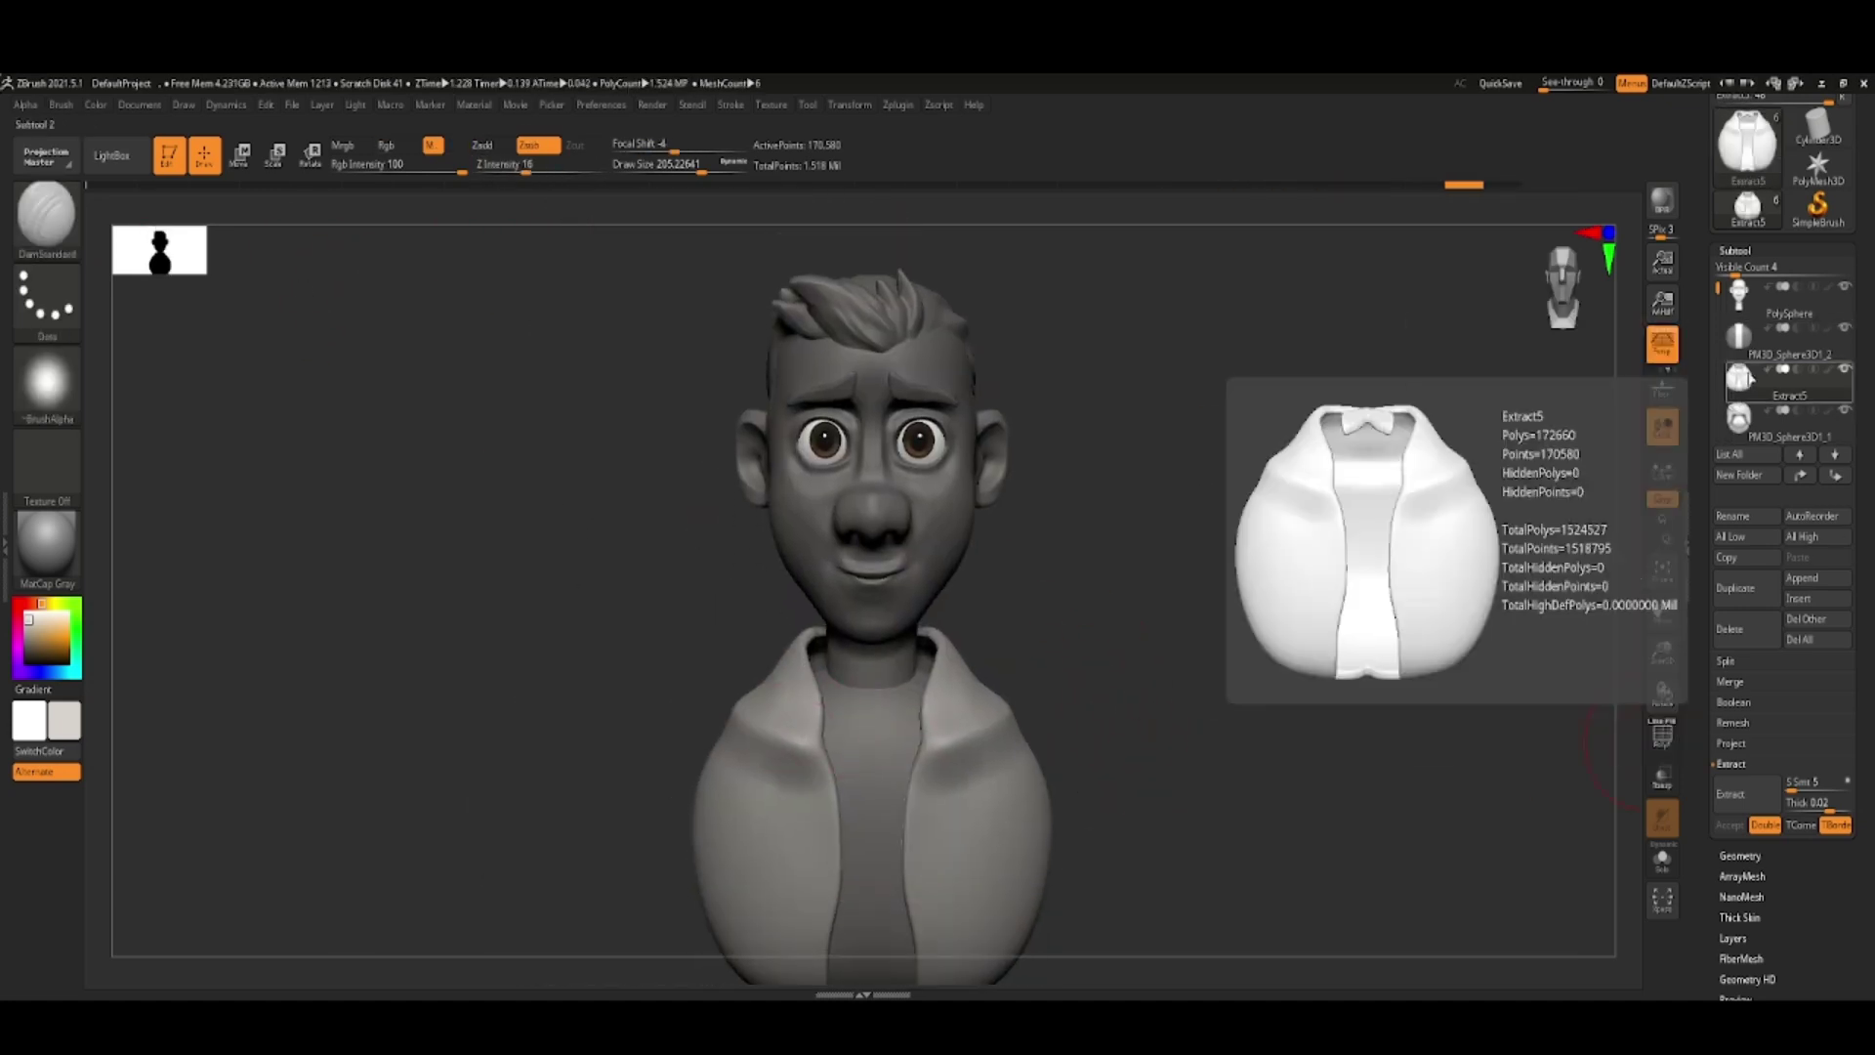
# - Select PM3D_Sphere3D1_2 and extract a collar band from the neckline
pyautogui.press('Up')
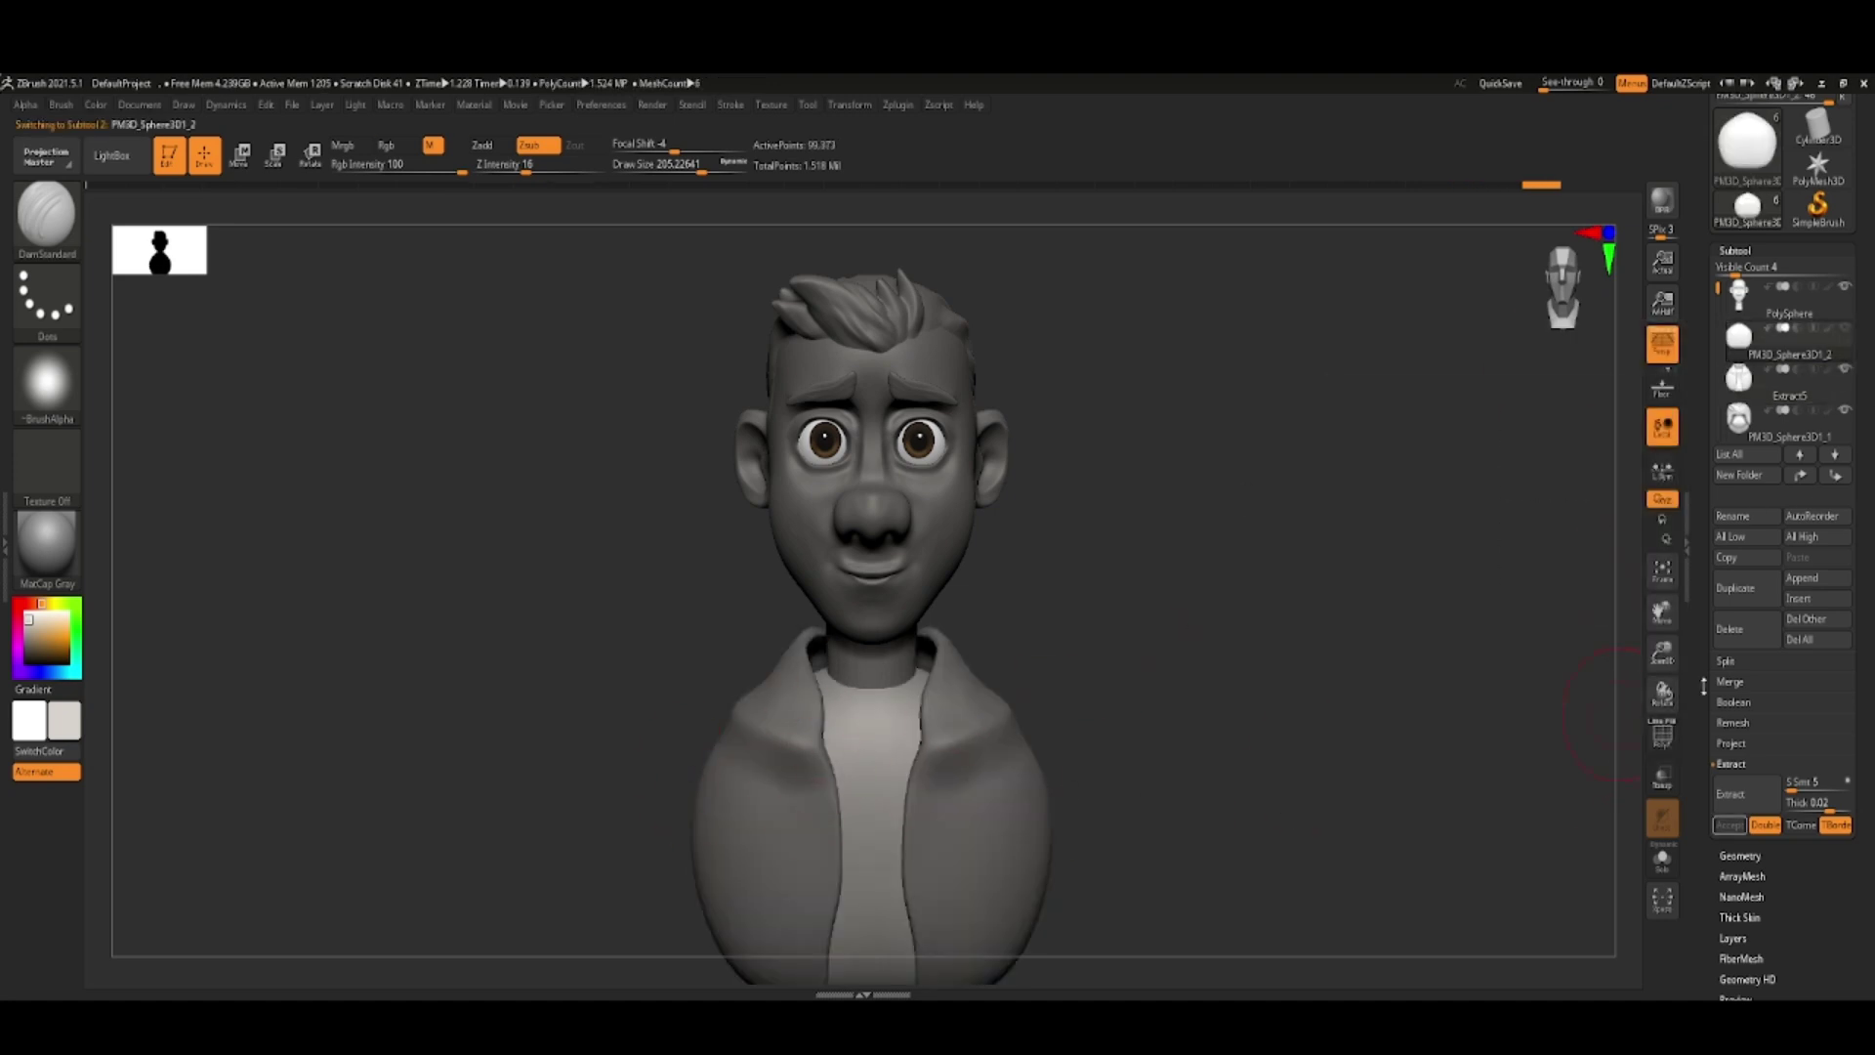
pyautogui.keyDown('ctrl'); pyautogui.moveTo(840, 742); pyautogui.dragTo(847, 662, button='right'); pyautogui.keyUp('ctrl')
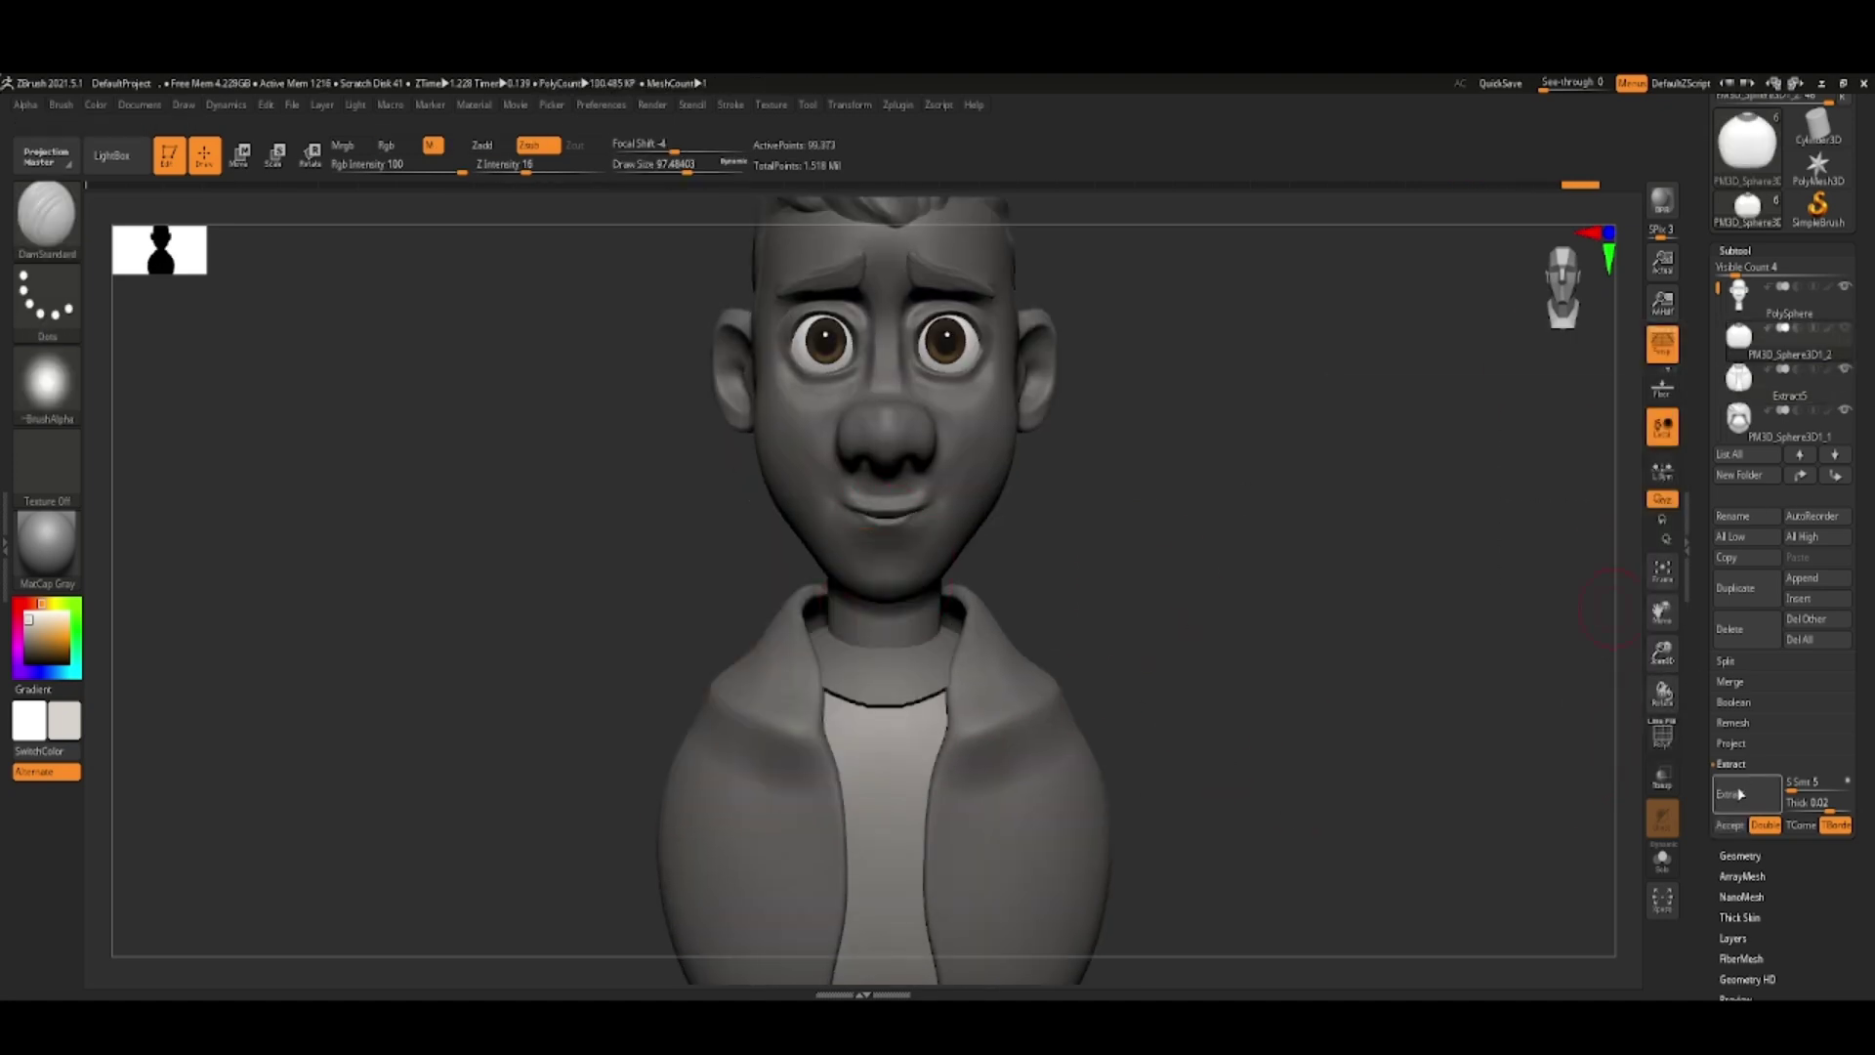
pyautogui.click(1757, 805)
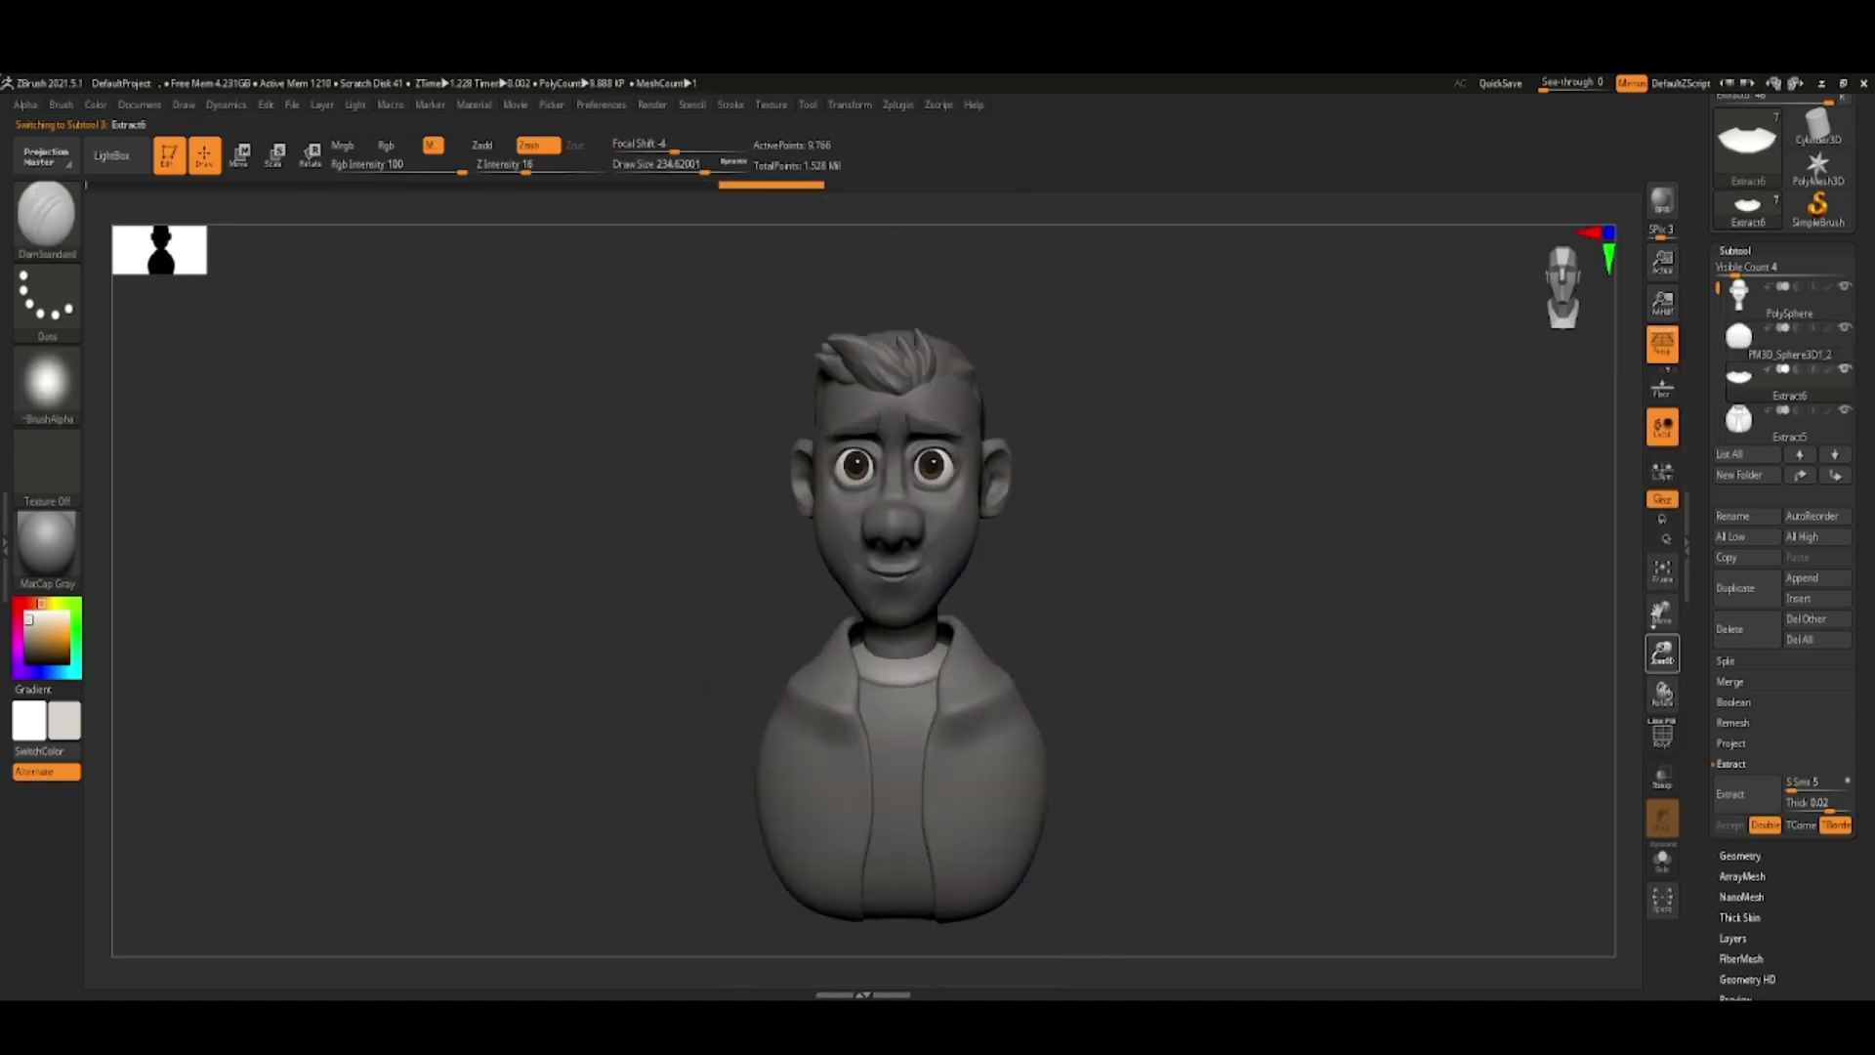
pyautogui.moveTo(1258, 720)
pyautogui.keyDown('ctrl'); pyautogui.mouseDown(button='right')
pyautogui.moveTo(1276, 753)
pyautogui.moveTo(1184, 771)
pyautogui.mouseUp(button='right'); pyautogui.keyUp('ctrl')
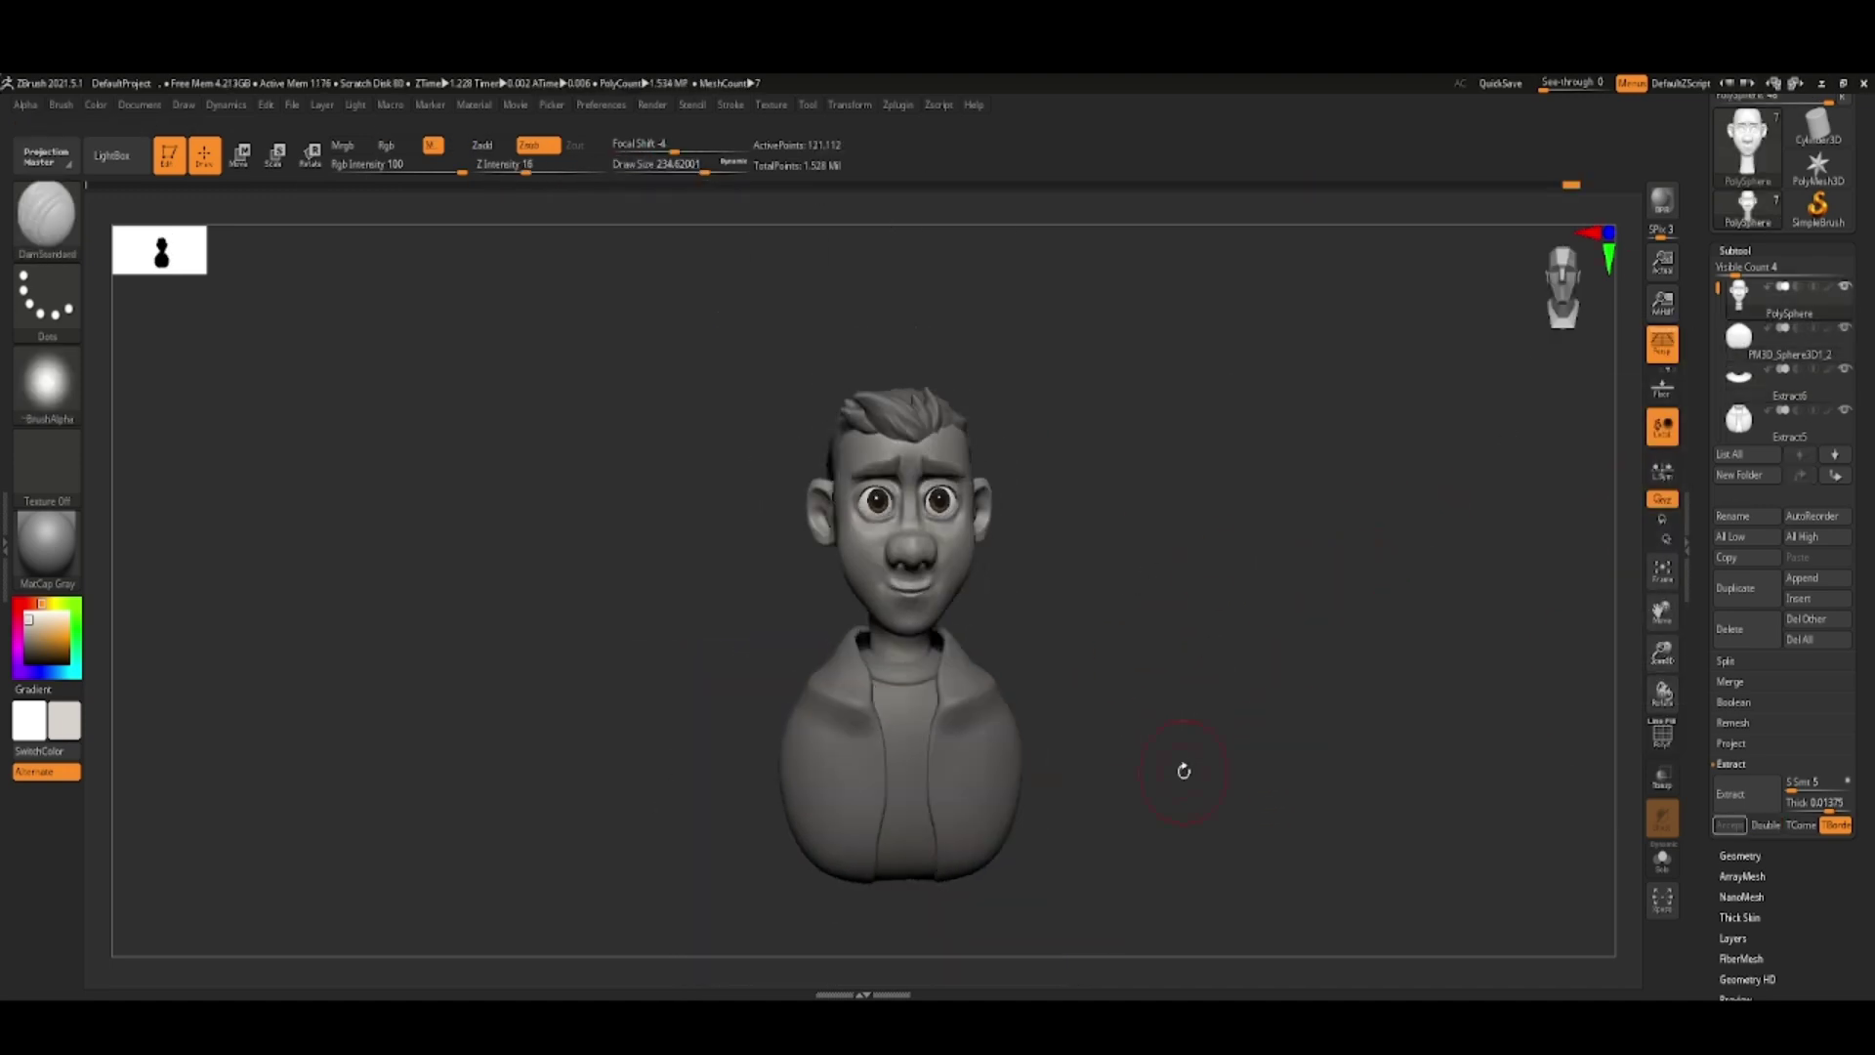
# - Apply the SkinShade4 material and fill and paint the head an orange skin tone
pyautogui.moveTo(118, 450); pyautogui.dragTo(378, 707, button='right')
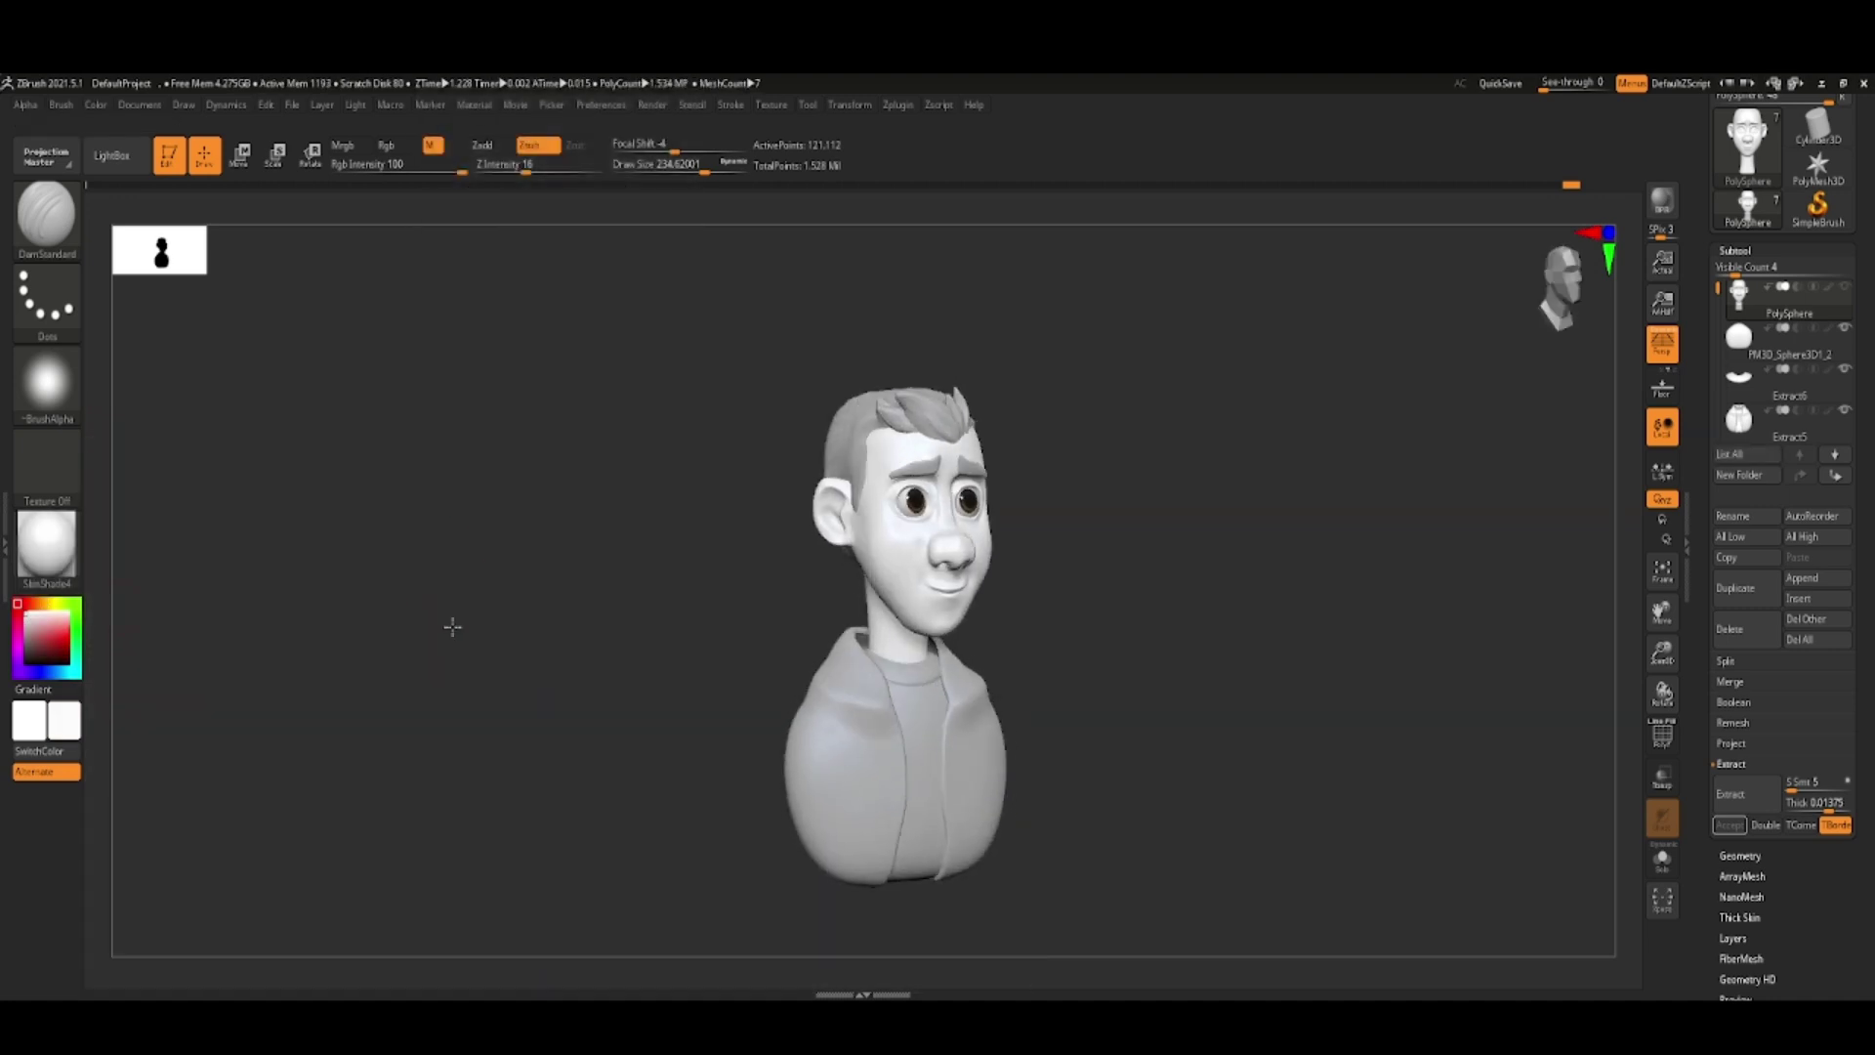
pyautogui.click(51, 630)
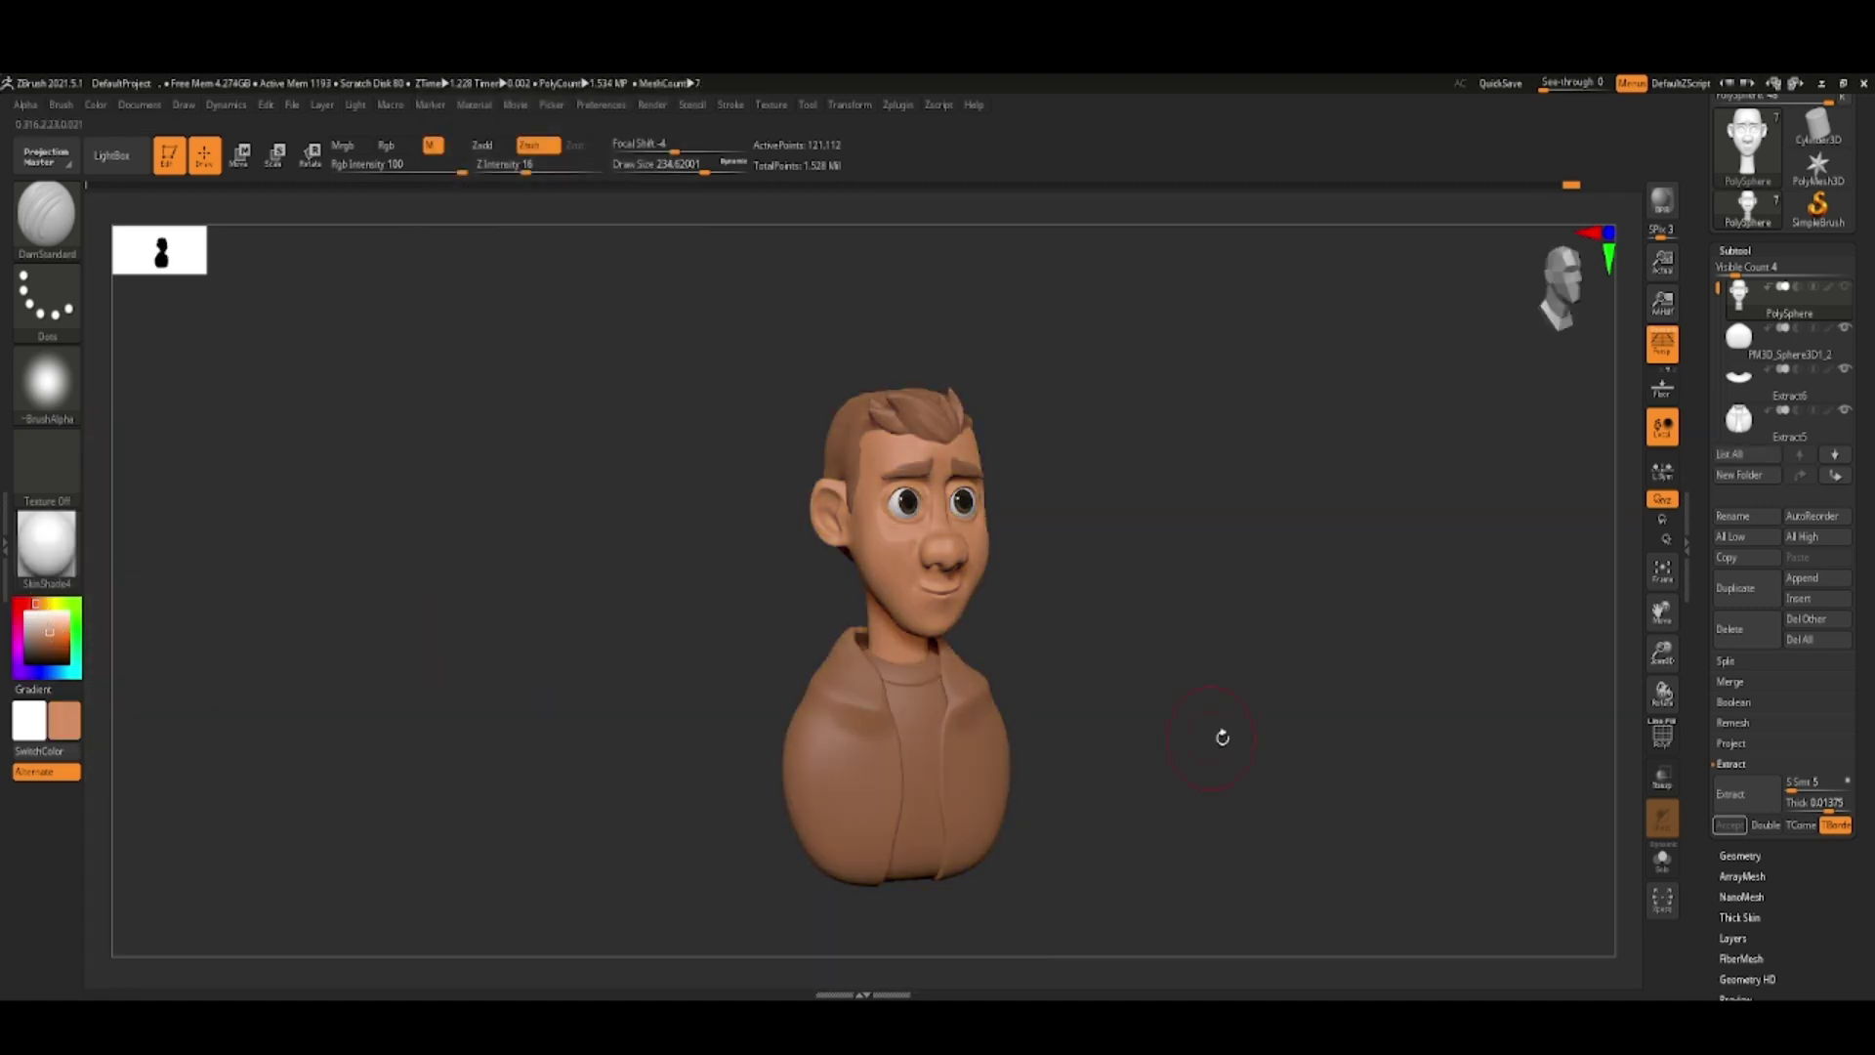
pyautogui.moveTo(1222, 736); pyautogui.dragTo(297, 678)
pyautogui.click(55, 628)
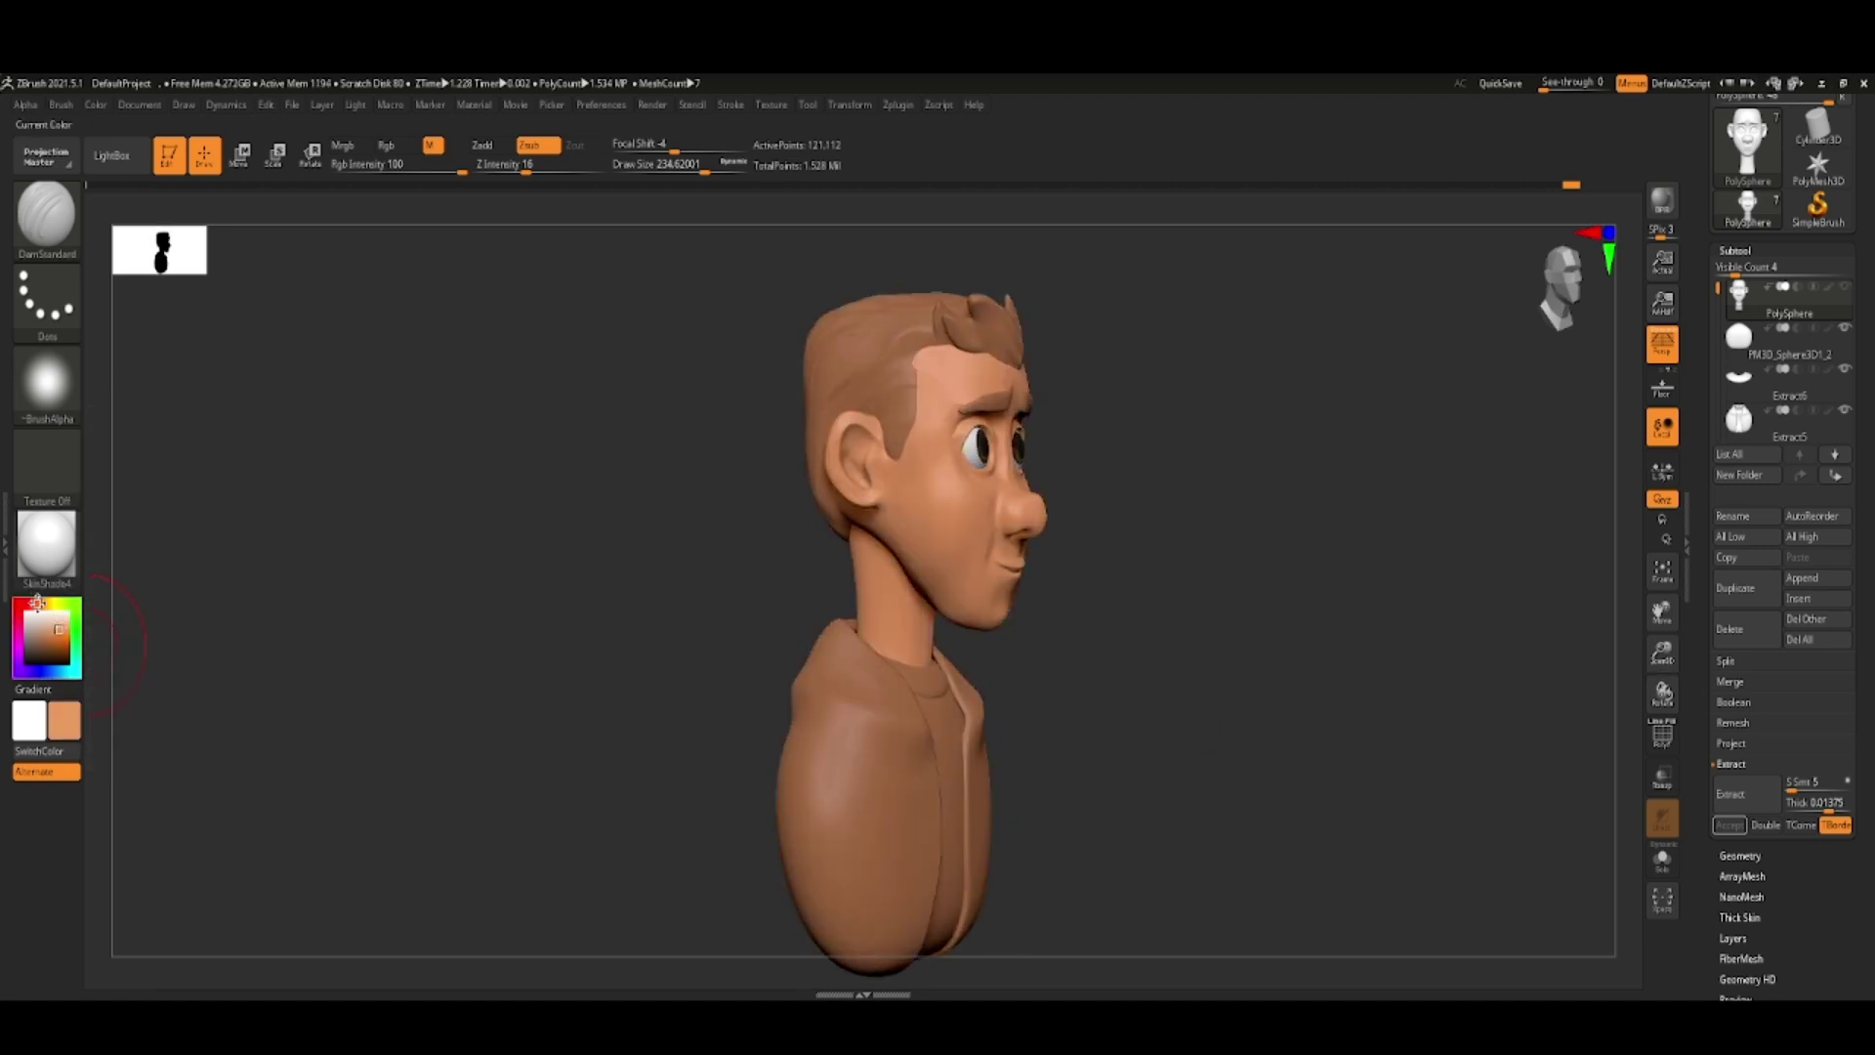
pyautogui.keyDown('shift'); pyautogui.moveTo(977, 722); pyautogui.dragTo(1191, 719); pyautogui.keyUp('shift')
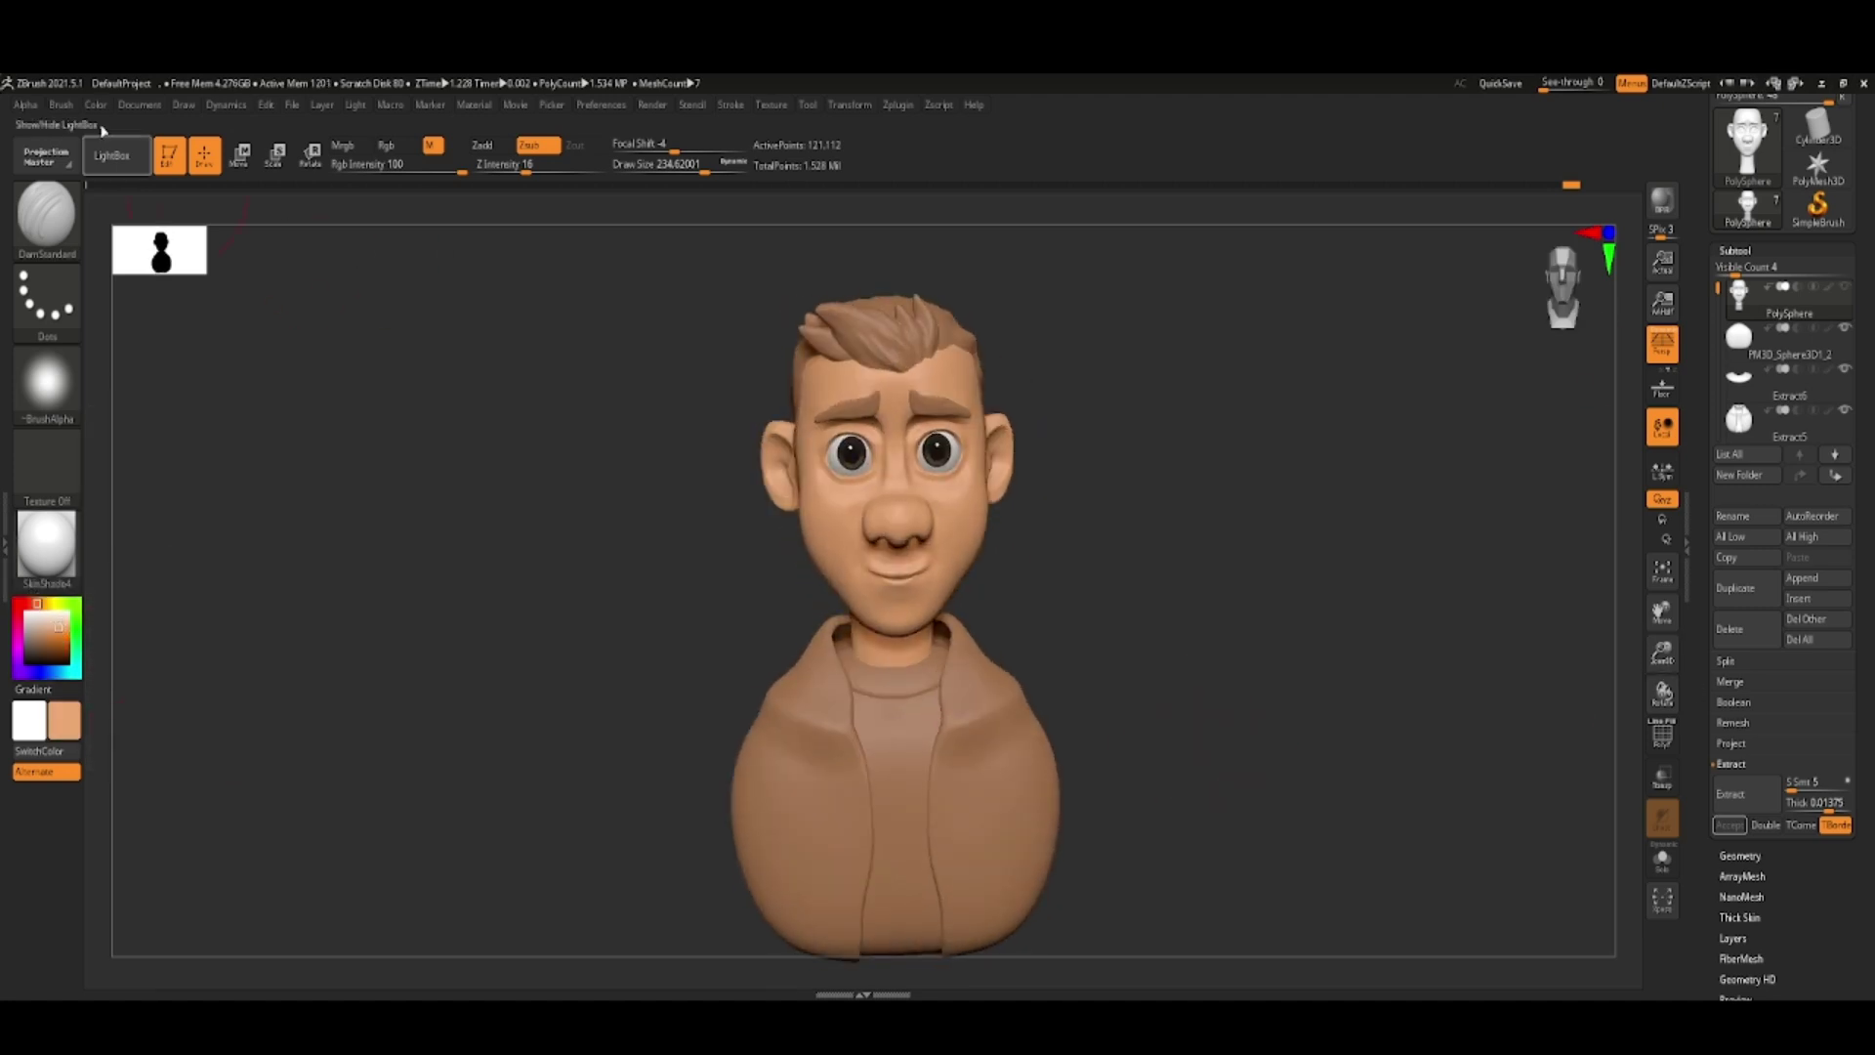
pyautogui.hotkey('ctrl', 'f')
pyautogui.press('space')
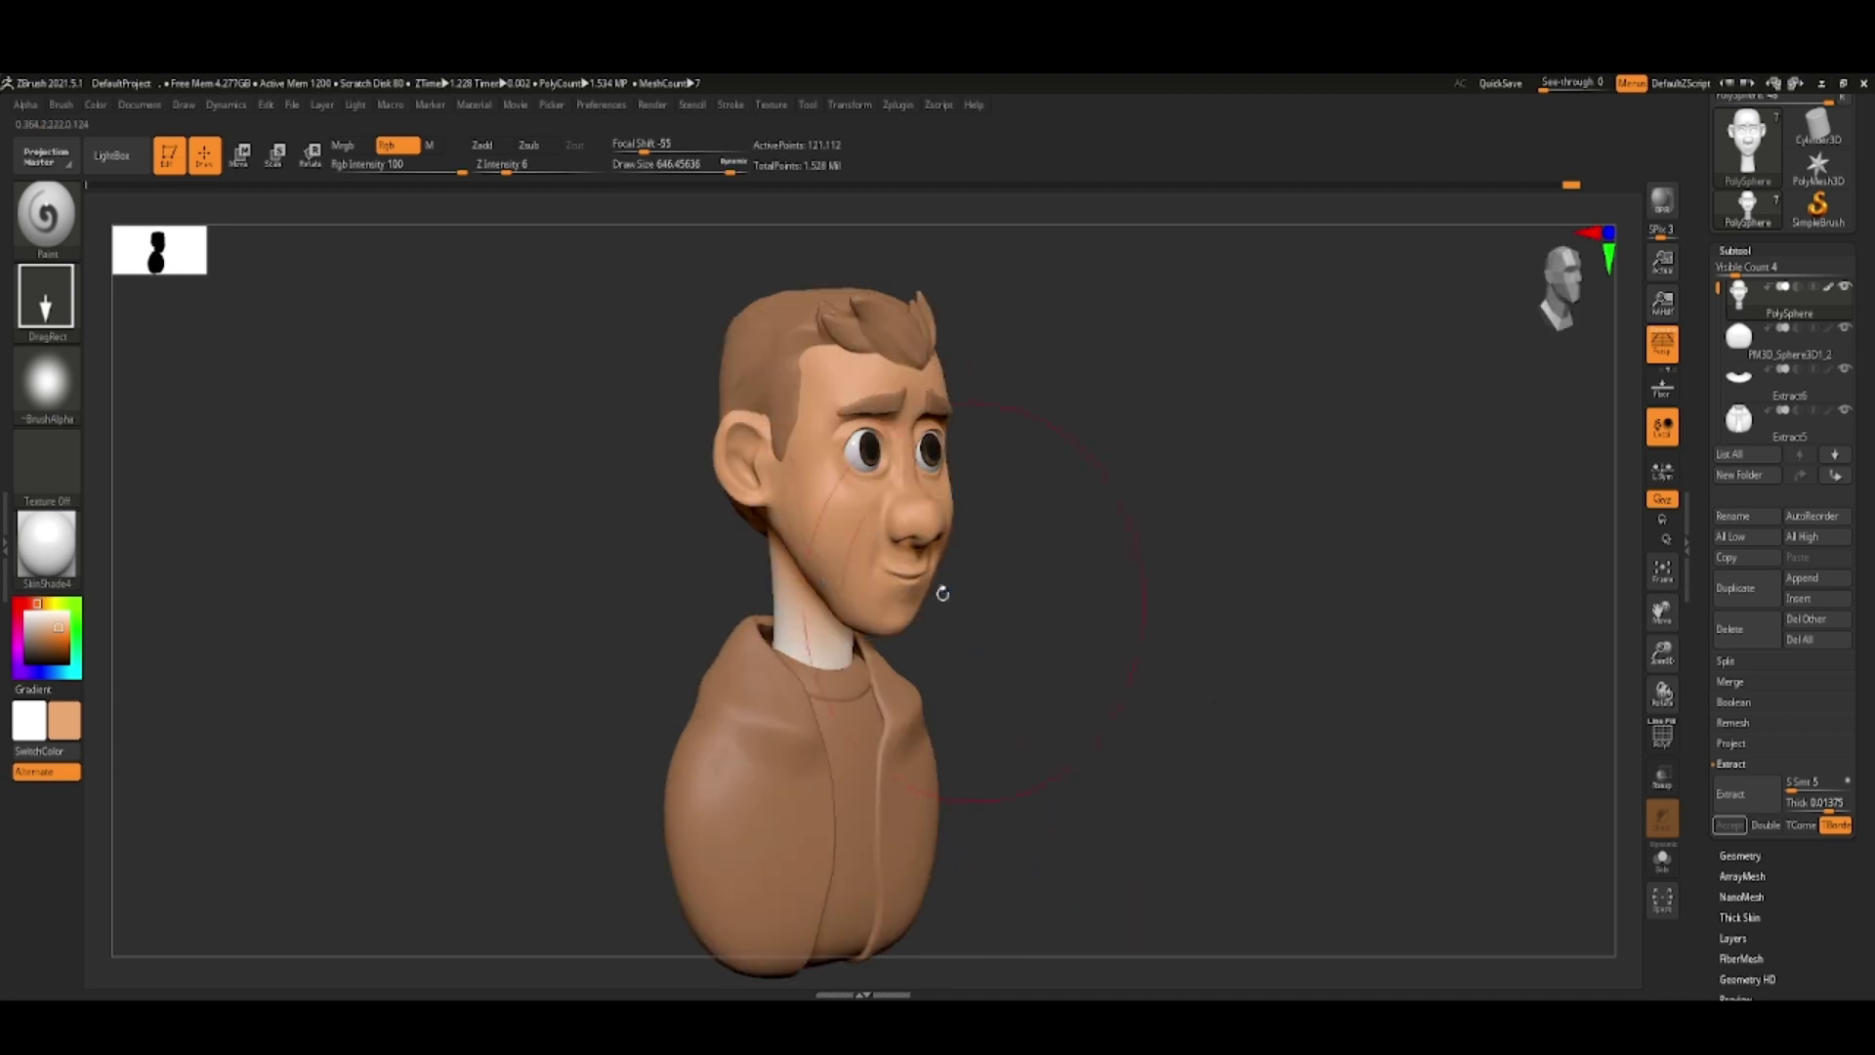
pyautogui.keyDown('shift'); pyautogui.moveTo(1156, 754); pyautogui.dragTo(1221, 752); pyautogui.keyUp('shift')
# - Try lighter, pink, beige and orange skin tones, then select PM3D_Sphere3D1_1 and pick dark brown
pyautogui.click(59, 621)
pyautogui.moveTo(410, 410); pyautogui.dragTo(532, 256)
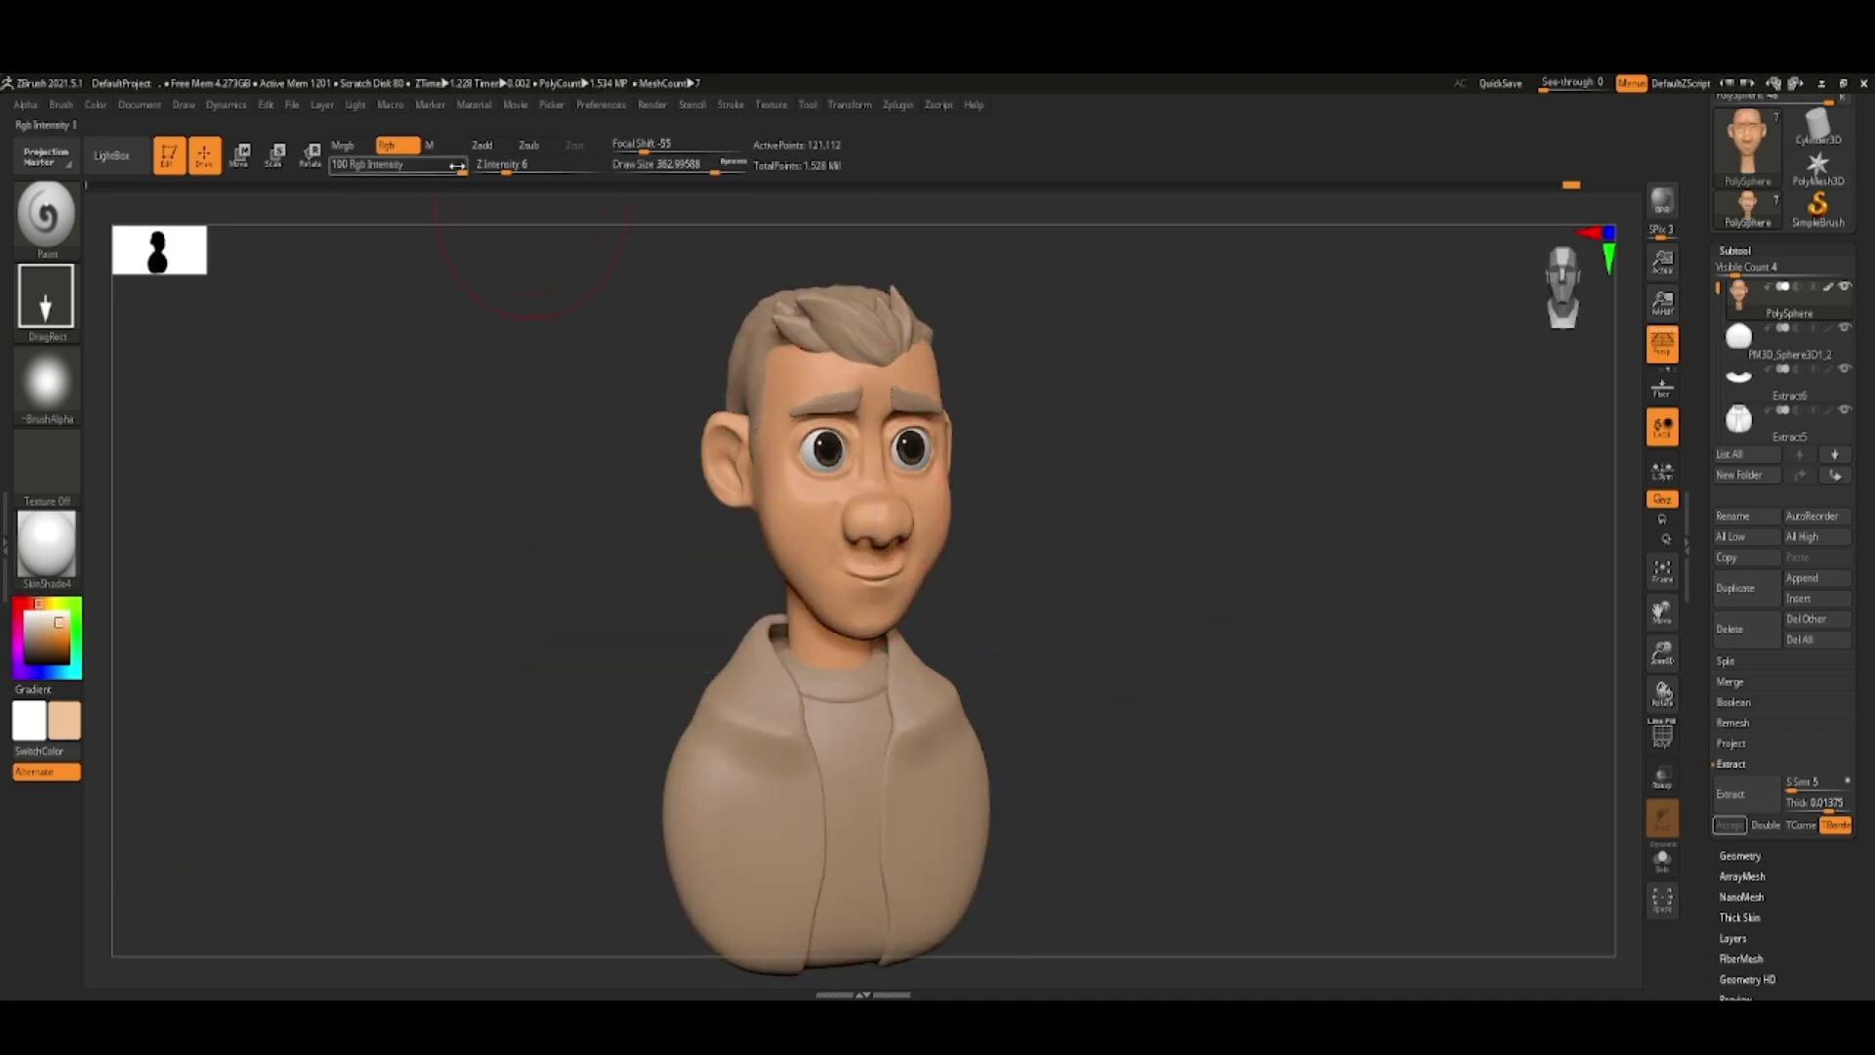
pyautogui.moveTo(1035, 547)
pyautogui.keyDown('shift'); pyautogui.mouseDown()
pyautogui.moveTo(1088, 586)
pyautogui.moveTo(987, 566)
pyautogui.moveTo(1024, 558)
pyautogui.moveTo(977, 508)
pyautogui.moveTo(1012, 436)
pyautogui.moveTo(1061, 449)
pyautogui.moveTo(1201, 636)
pyautogui.moveTo(1281, 598)
pyautogui.mouseUp(); pyautogui.keyUp('shift')
pyautogui.click(53, 622)
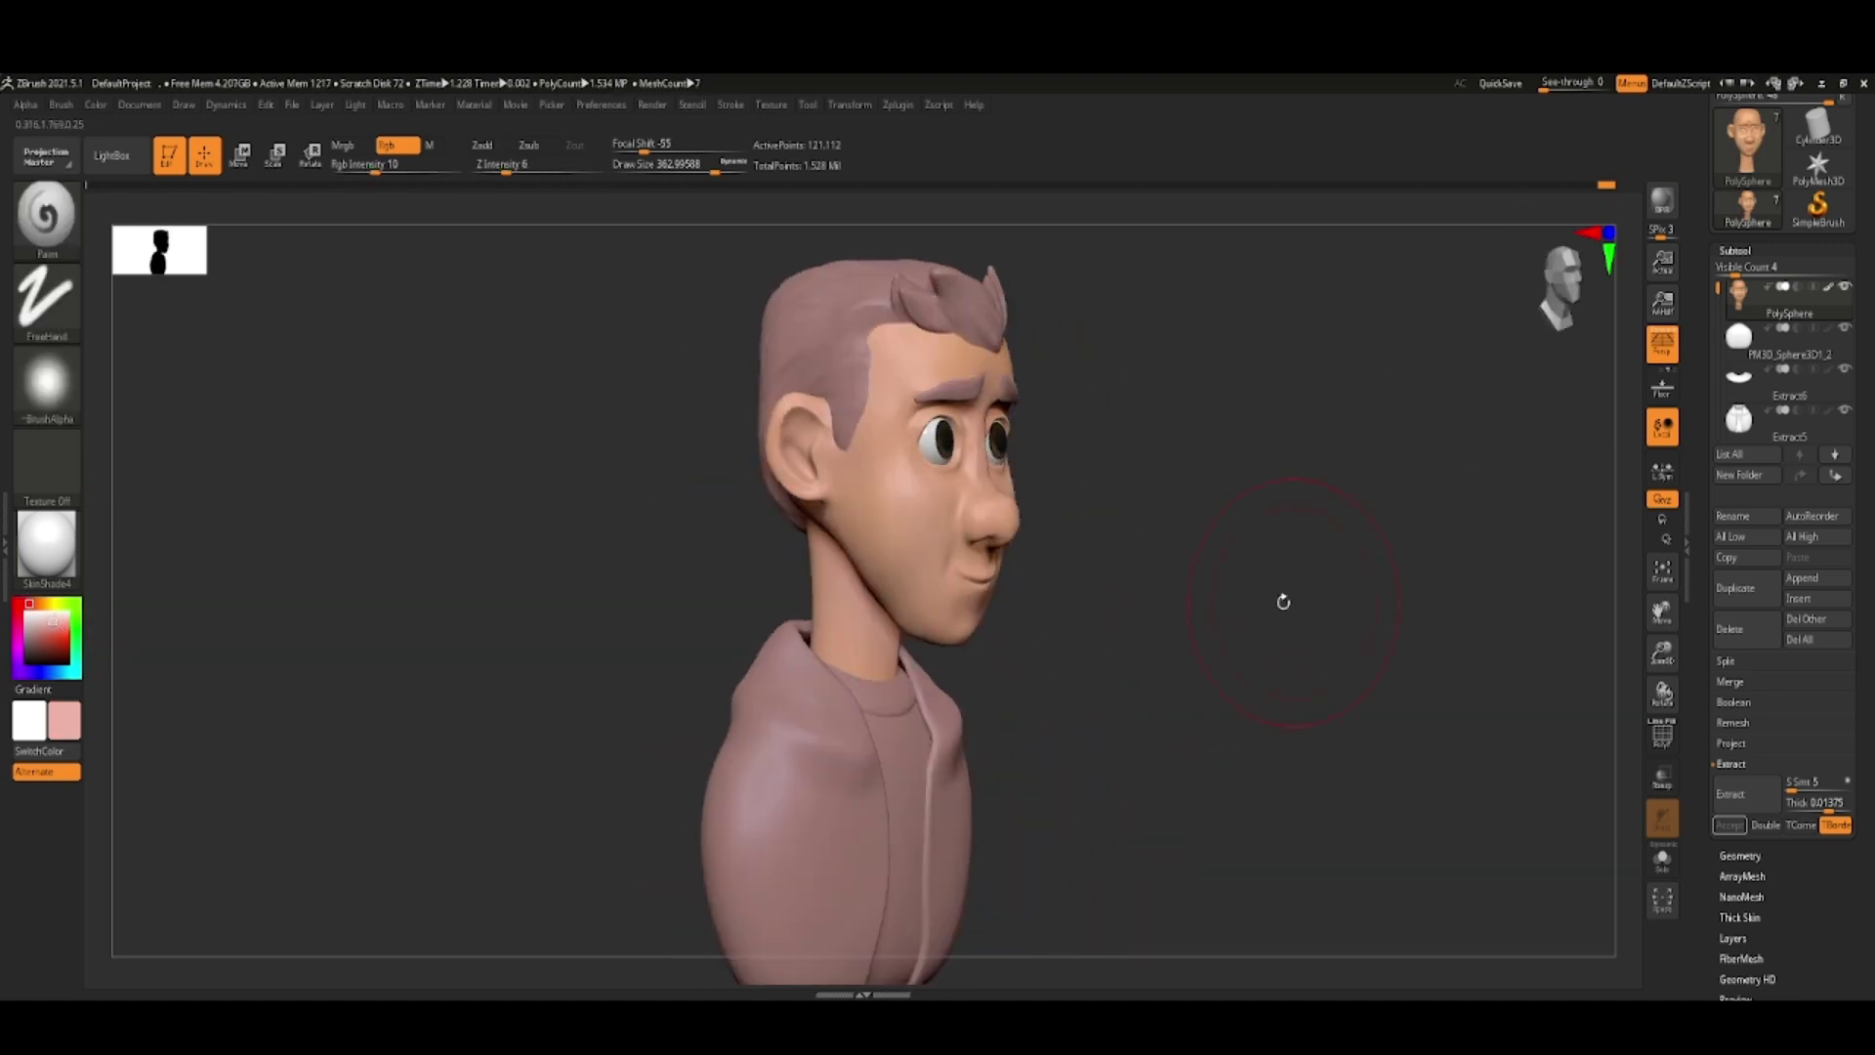
pyautogui.click(60, 617)
pyautogui.moveTo(1075, 488)
pyautogui.mouseDown()
pyautogui.moveTo(1139, 443)
pyautogui.moveTo(1221, 459)
pyautogui.mouseUp()
pyautogui.click(60, 628)
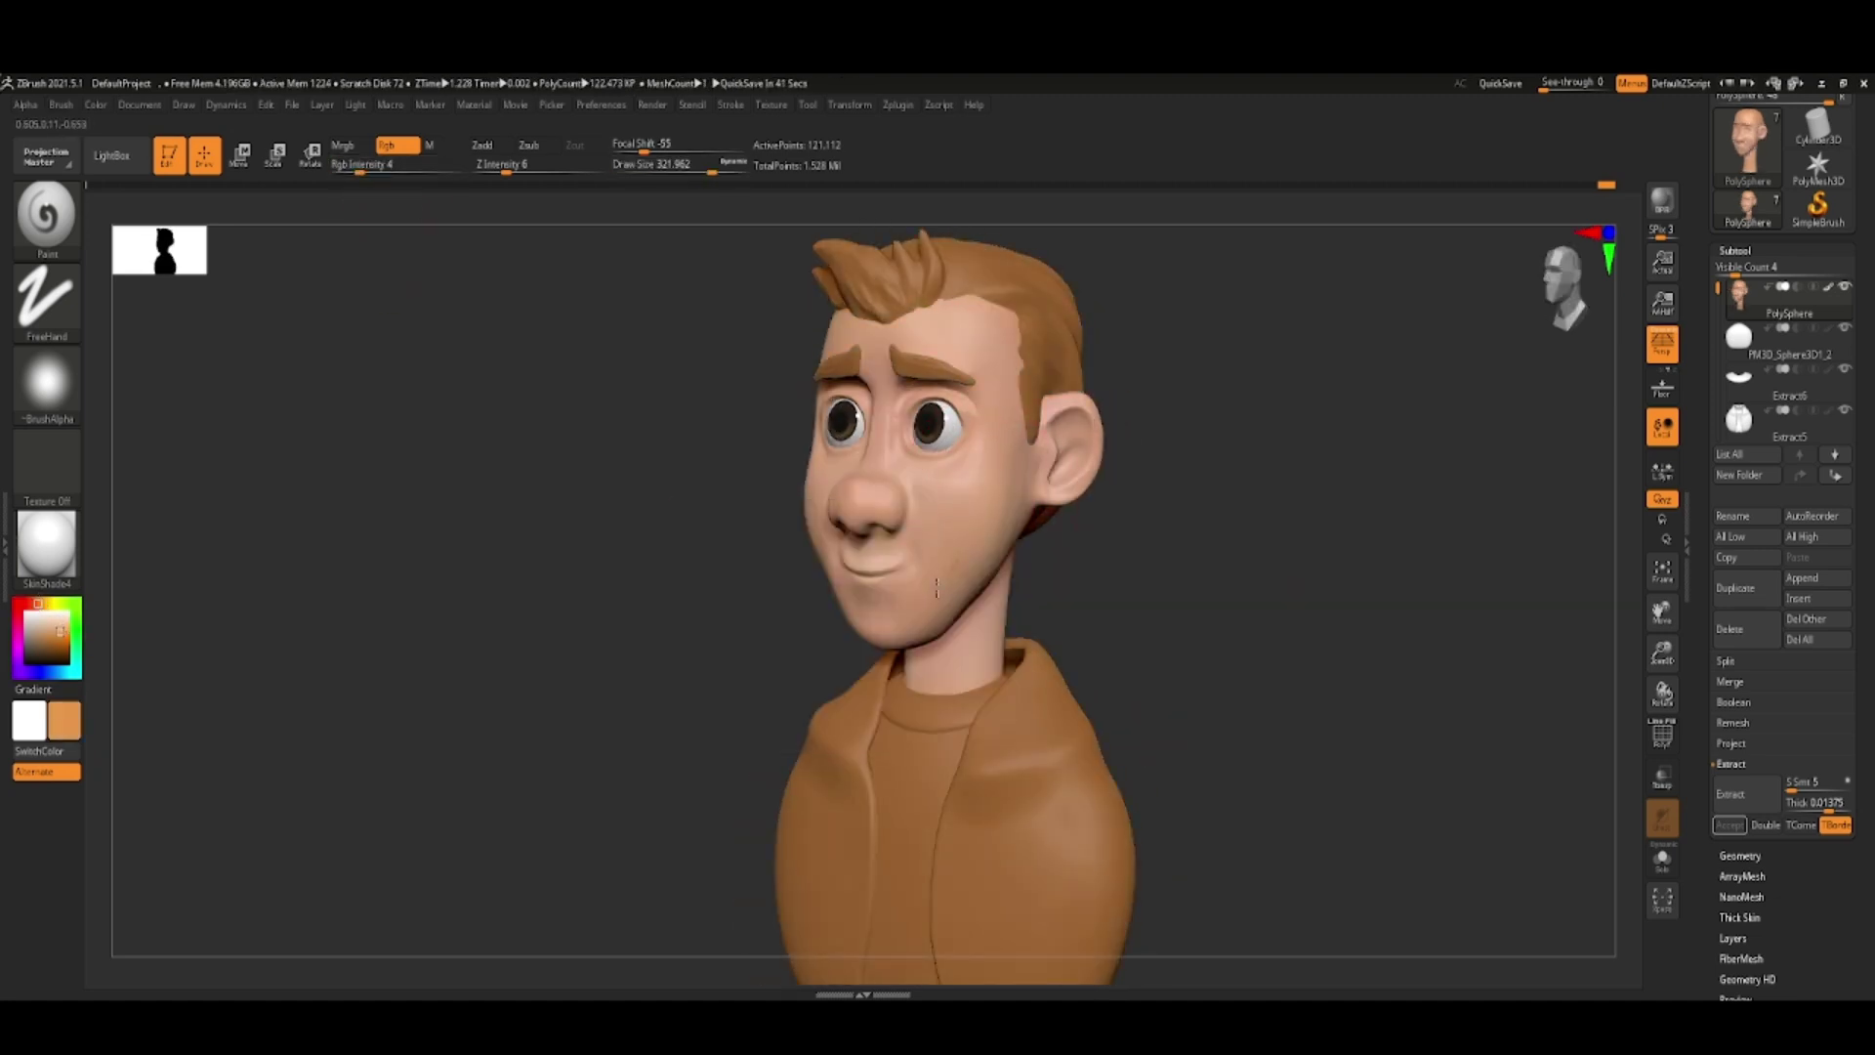
pyautogui.moveTo(1153, 598)
pyautogui.mouseDown()
pyautogui.moveTo(1302, 561)
pyautogui.moveTo(1221, 586)
pyautogui.moveTo(1315, 586)
pyautogui.mouseUp()
pyautogui.keyDown('alt'); pyautogui.click(1208, 584); pyautogui.keyUp('alt')
pyautogui.click(49, 640)
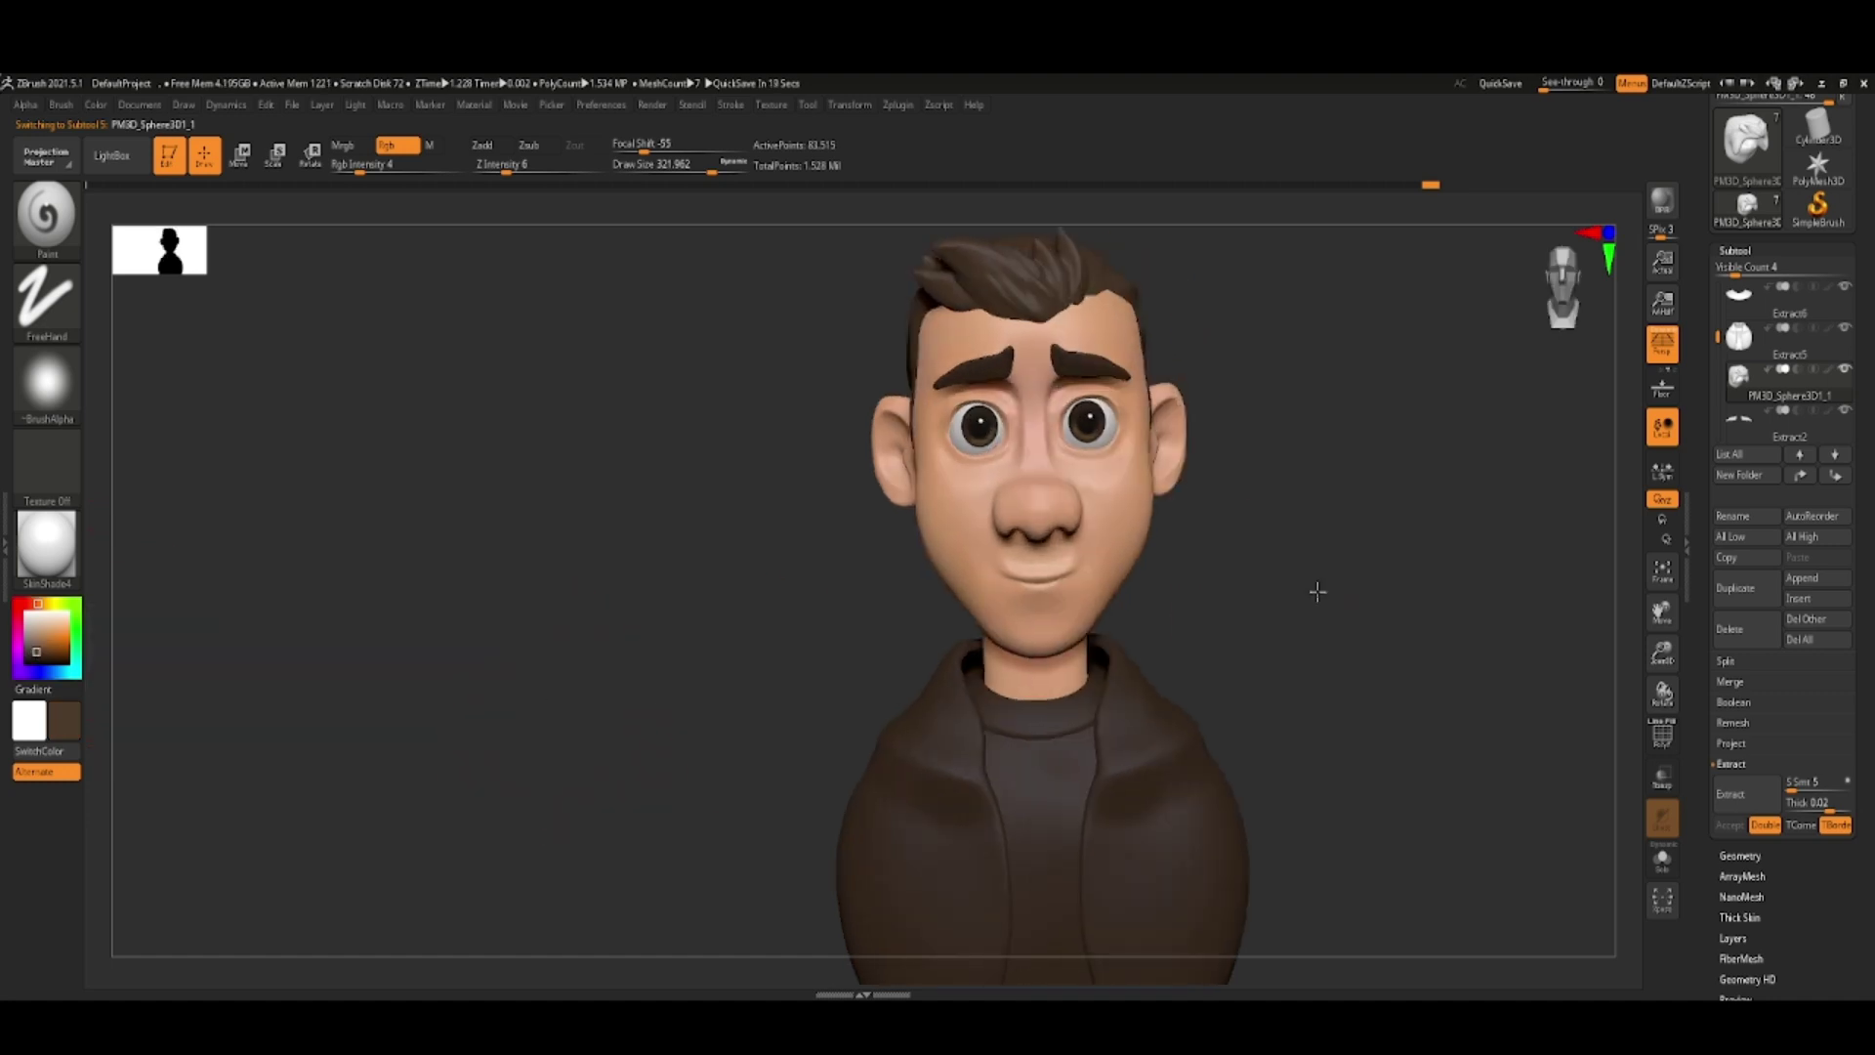
# - Fill the hair with the dark brown colour and check it from the back
pyautogui.moveTo(1663, 653); pyautogui.dragTo(1662, 703)
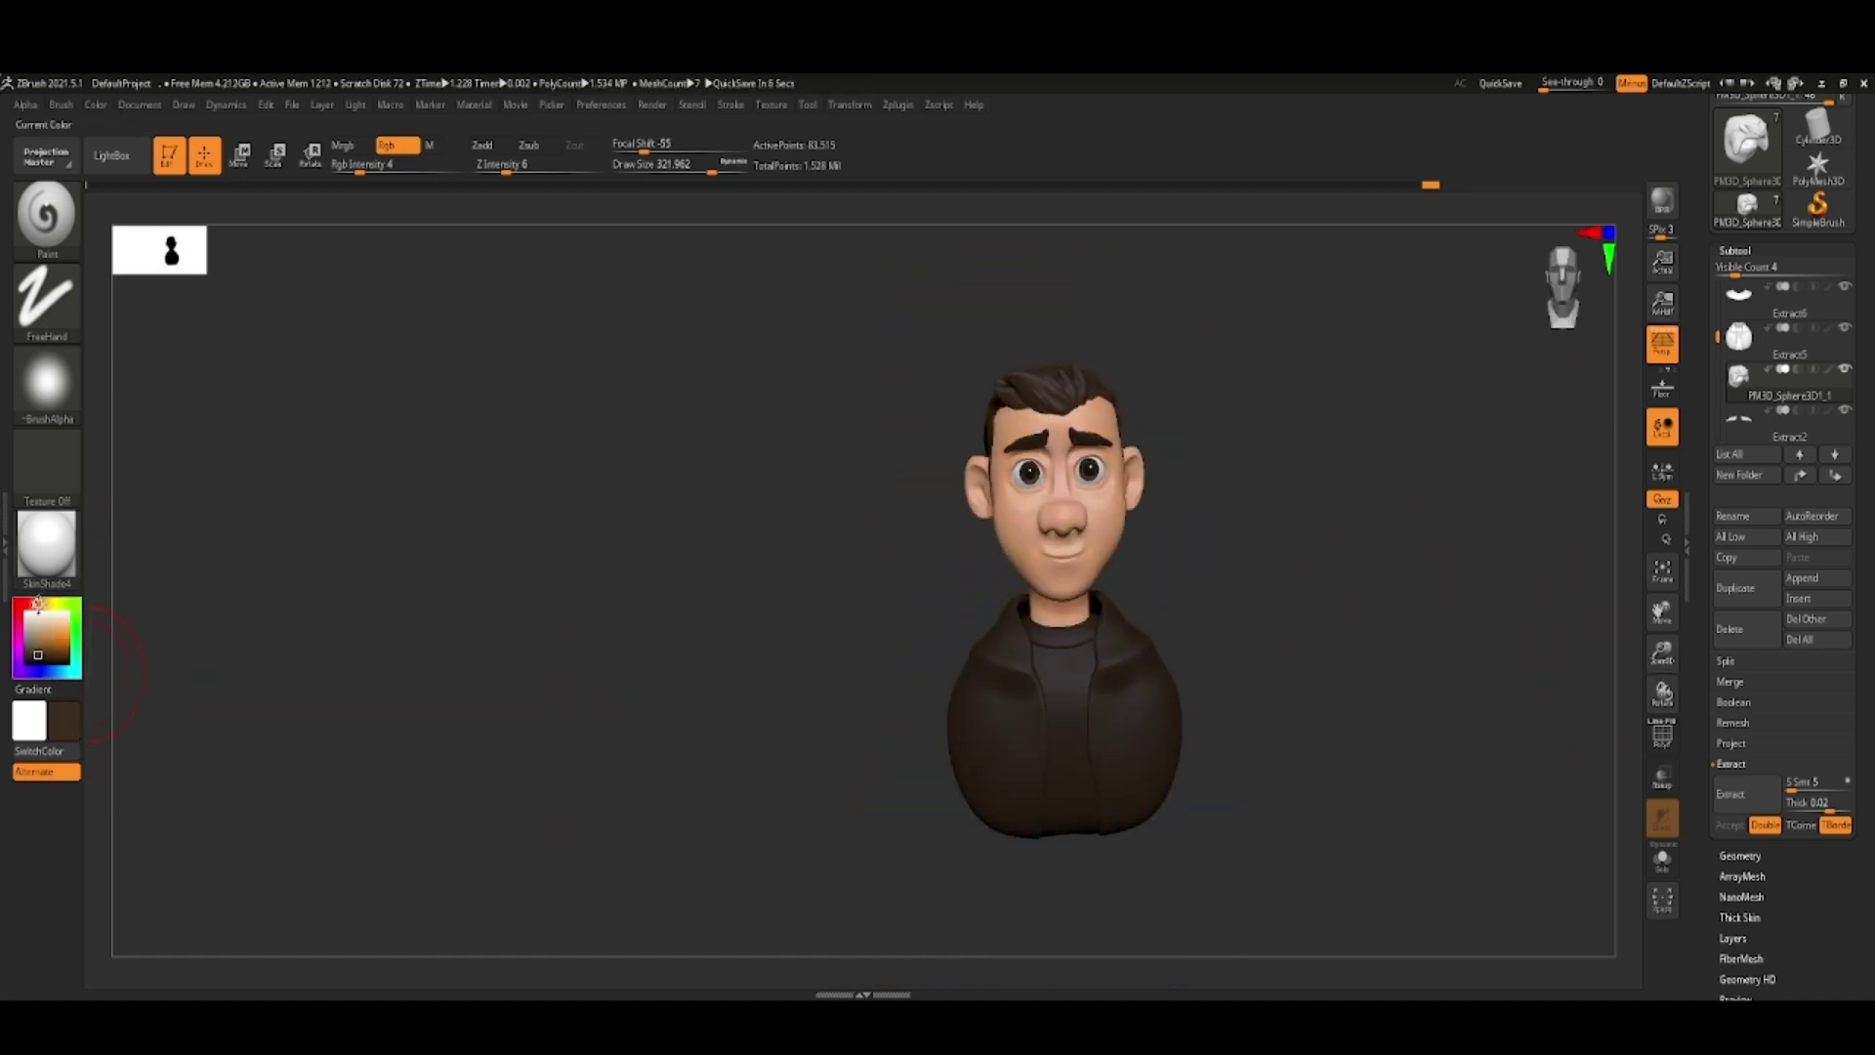
pyautogui.click(96, 105)
pyautogui.click(146, 469)
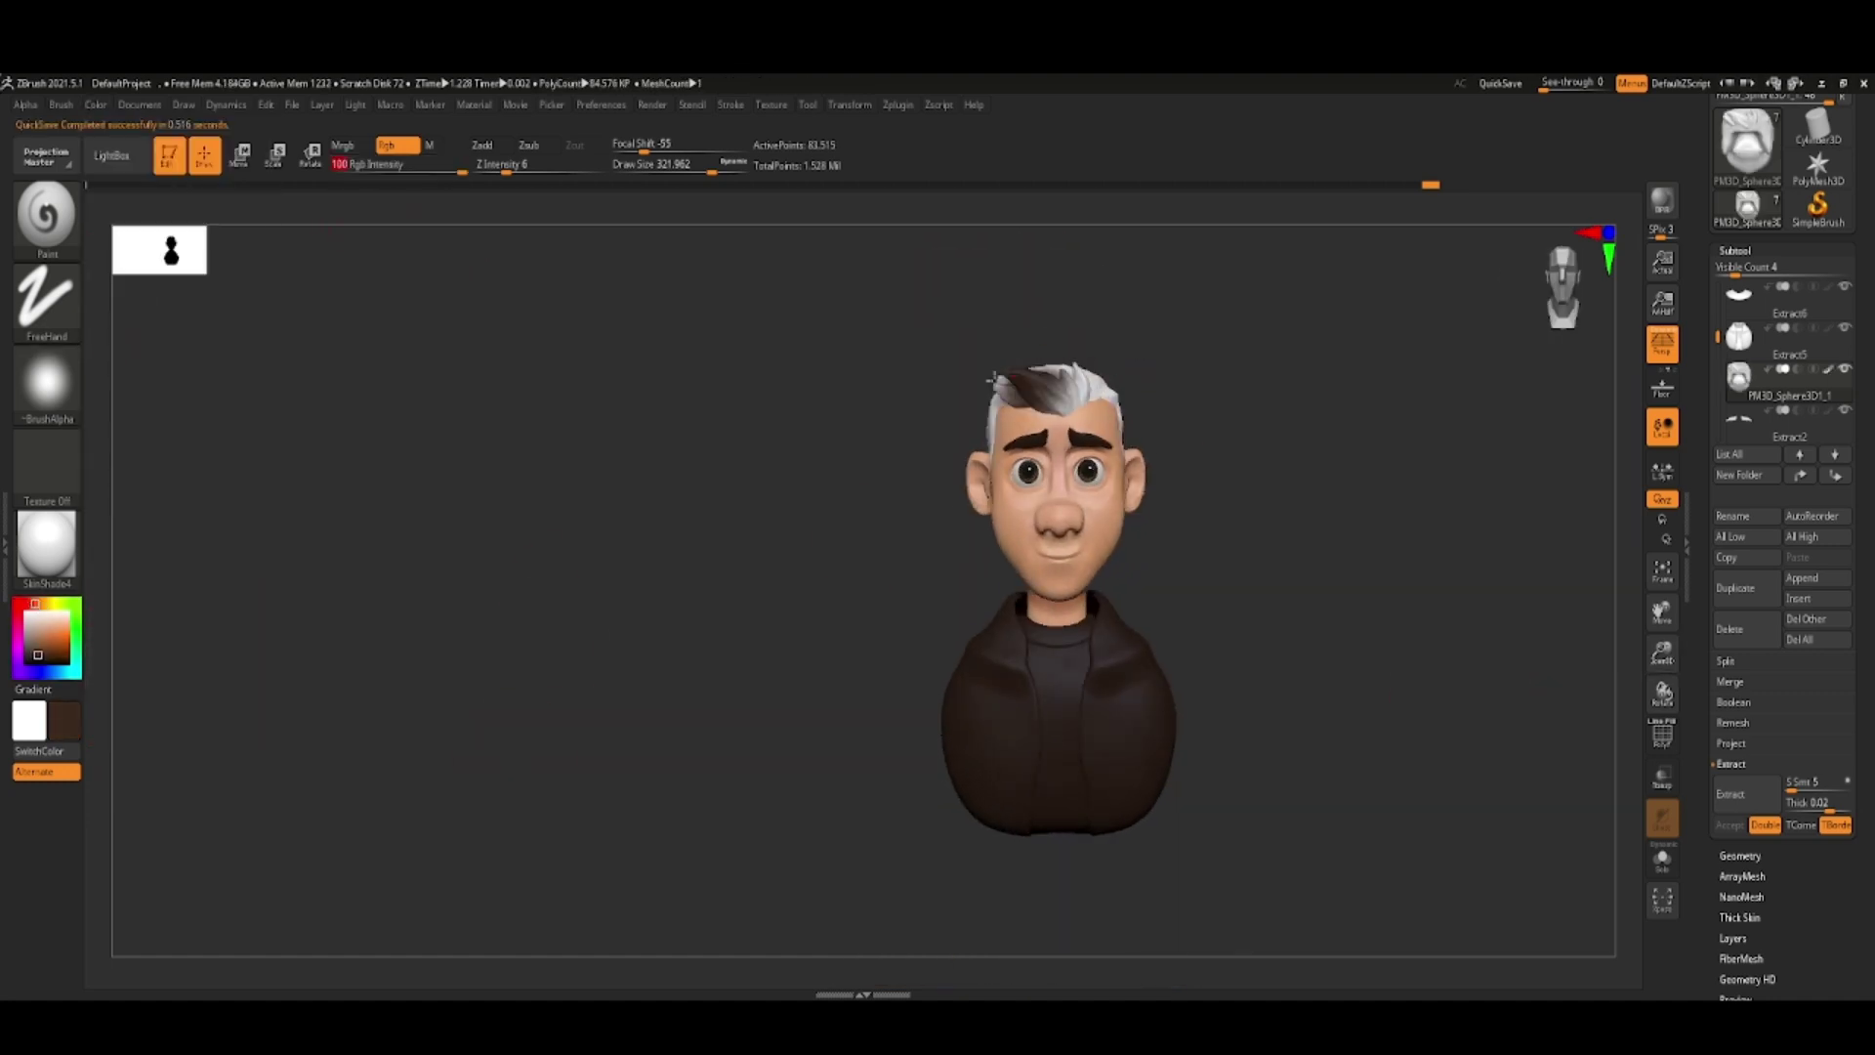
pyautogui.moveTo(990, 378)
pyautogui.mouseDown()
pyautogui.moveTo(1088, 447)
pyautogui.moveTo(1328, 224)
pyautogui.mouseUp()
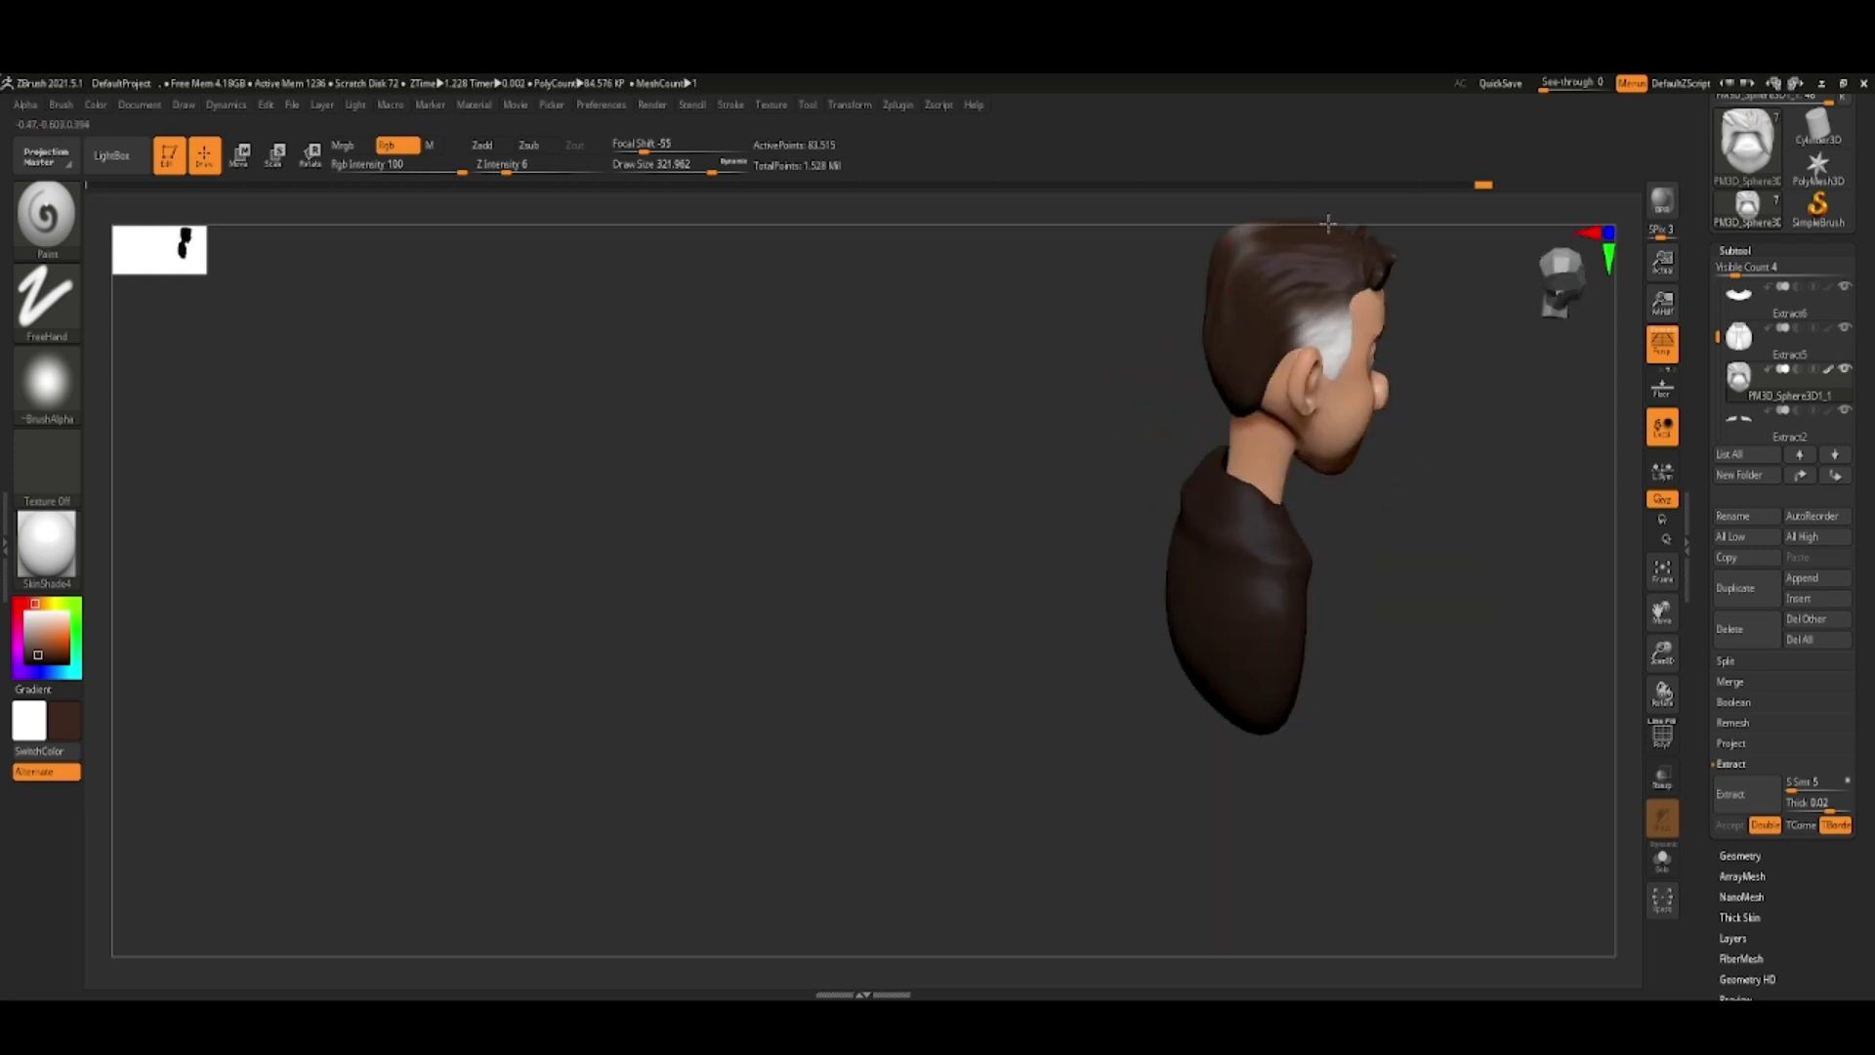
pyautogui.moveTo(1657, 611)
pyautogui.mouseDown()
pyautogui.moveTo(1322, 473)
pyautogui.moveTo(1387, 469)
pyautogui.mouseUp()
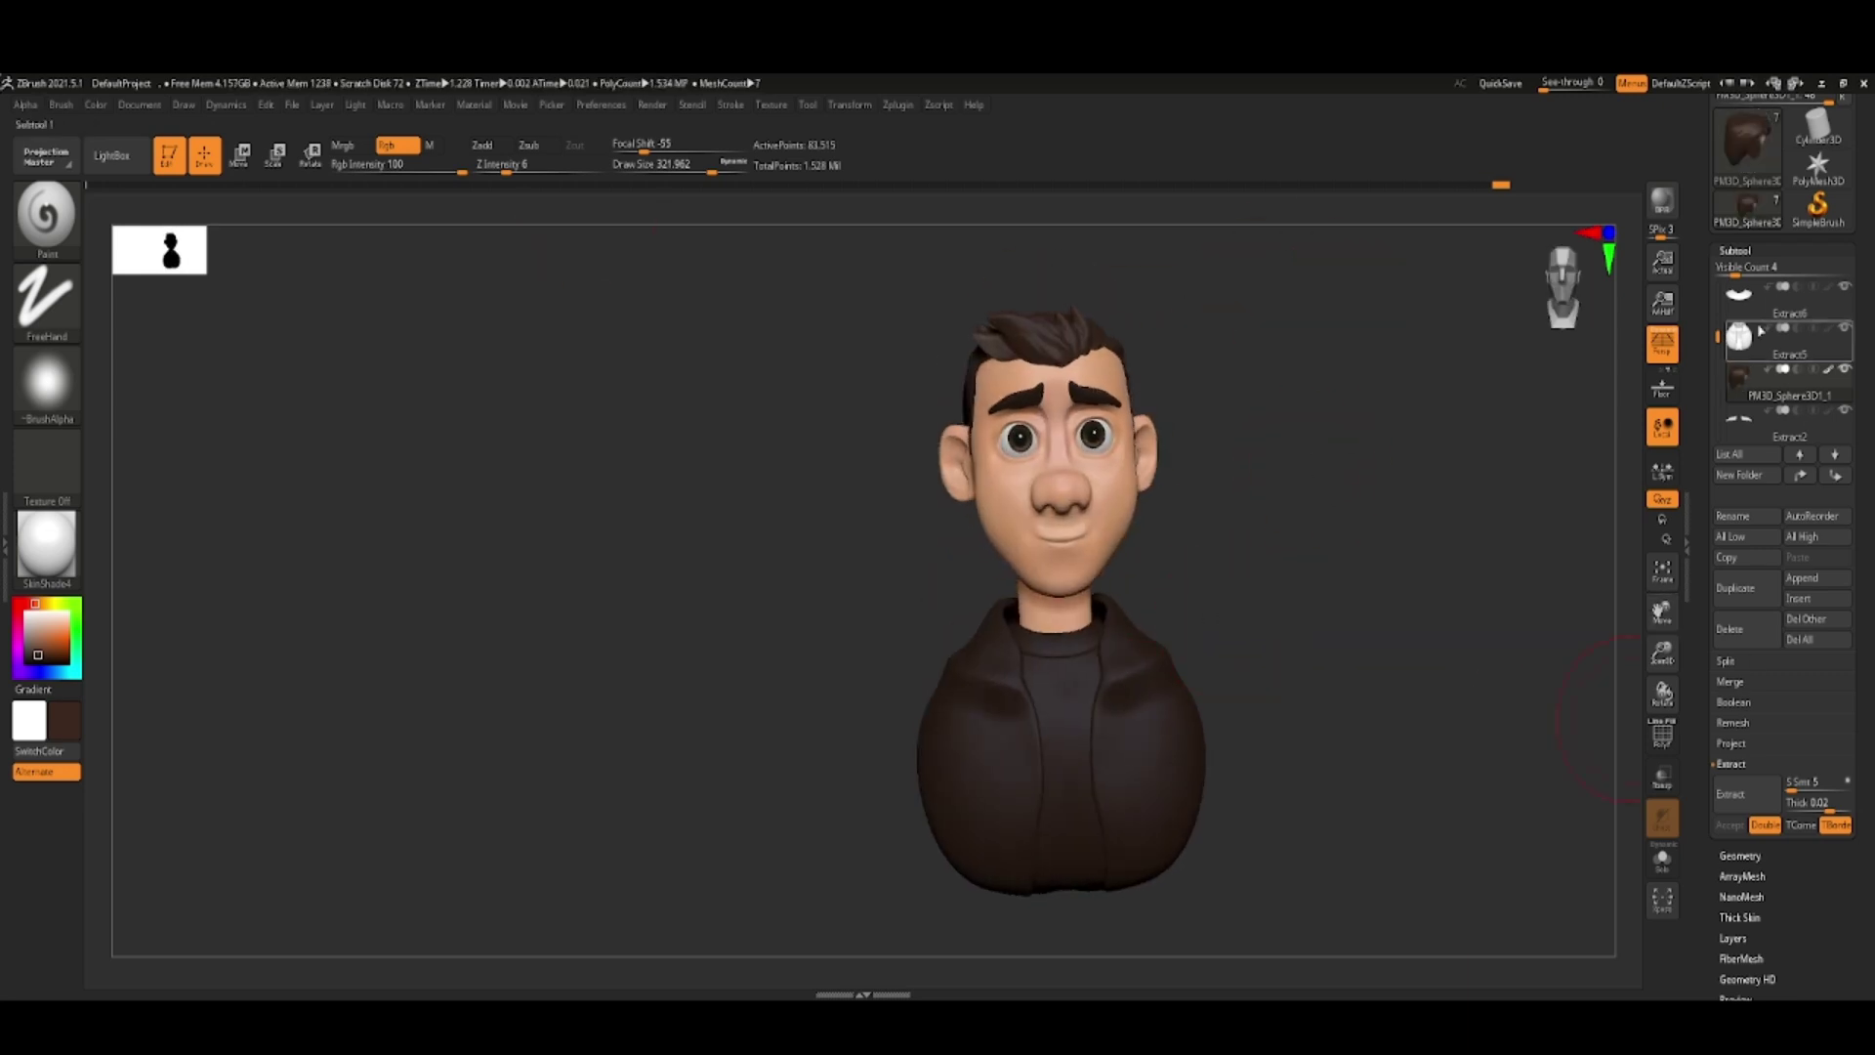
# - Select Extract2, zoom in on the mouth and shrink the brush for lip painting
pyautogui.click(1749, 427)
pyautogui.moveTo(1663, 652); pyautogui.dragTo(1665, 742)
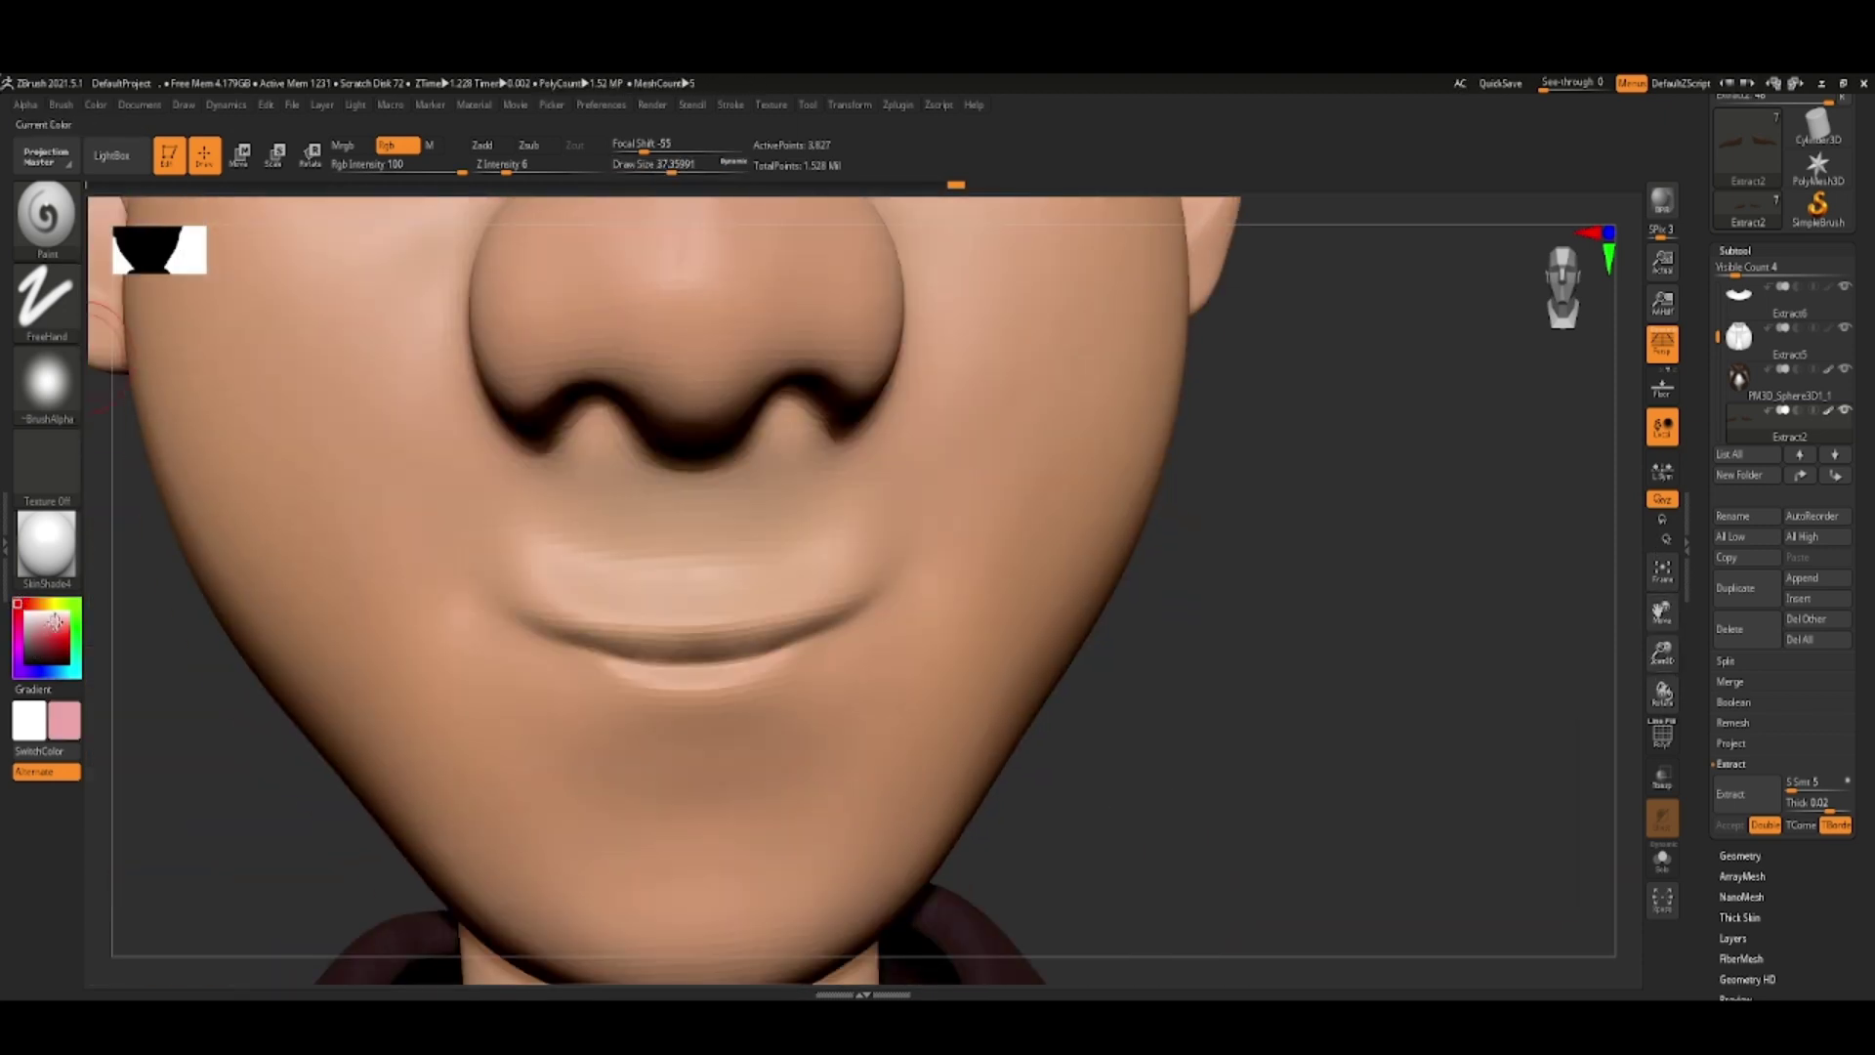
pyautogui.press('space')
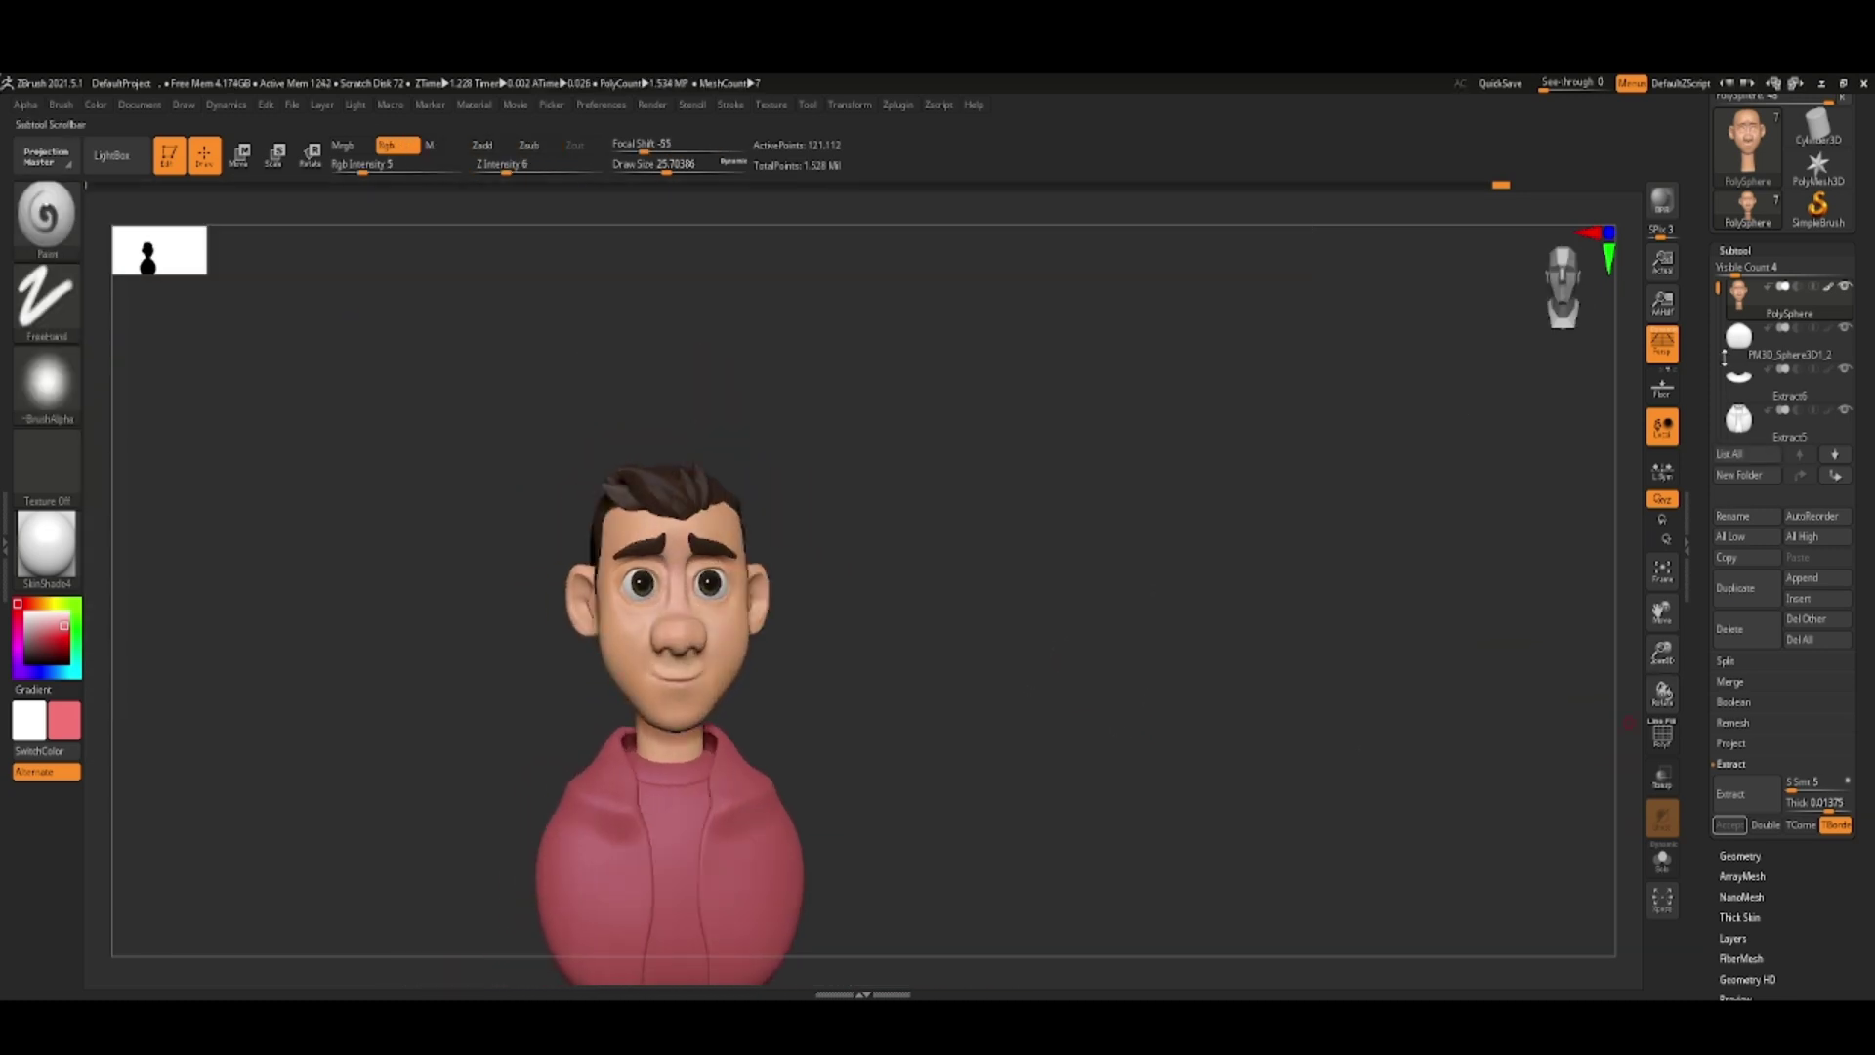
# - Fill the jacket with dark navy and the shirt collar piece with blue
pyautogui.keyDown('alt'); pyautogui.click(683, 860); pyautogui.keyUp('alt')
pyautogui.click(50, 643)
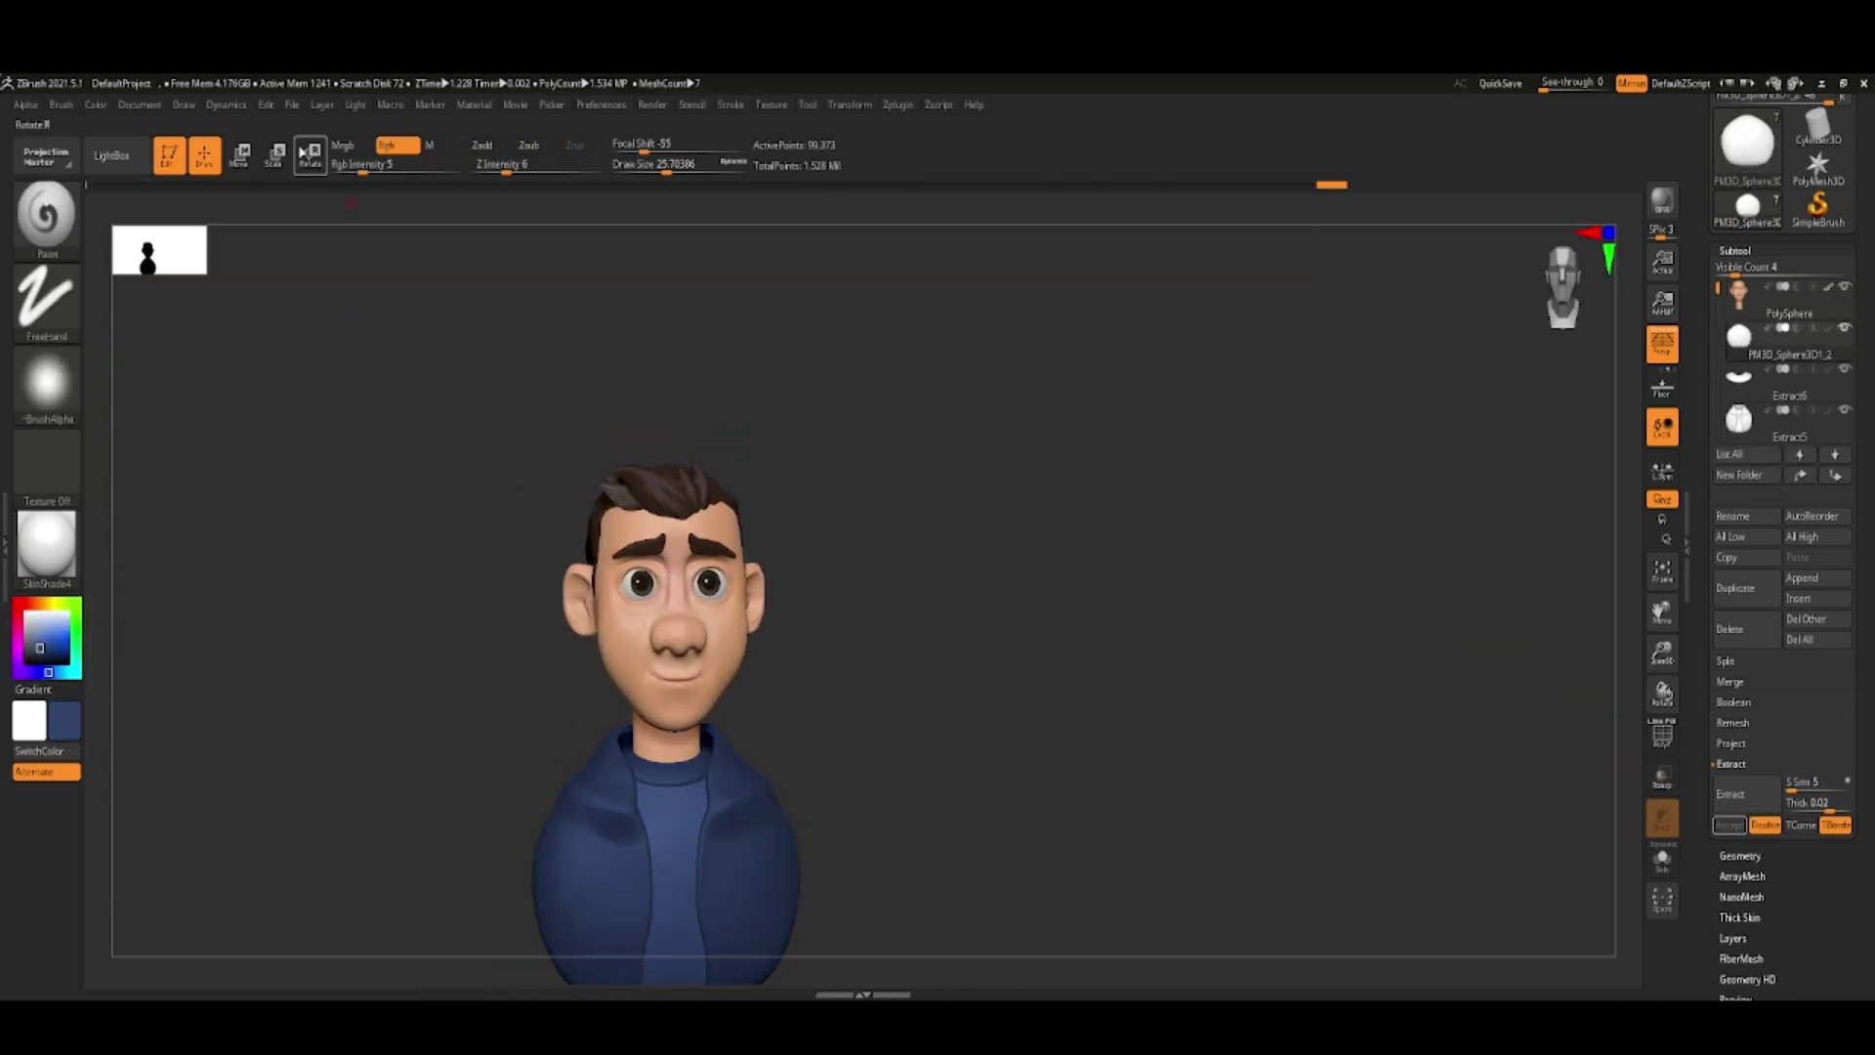
pyautogui.click(698, 938)
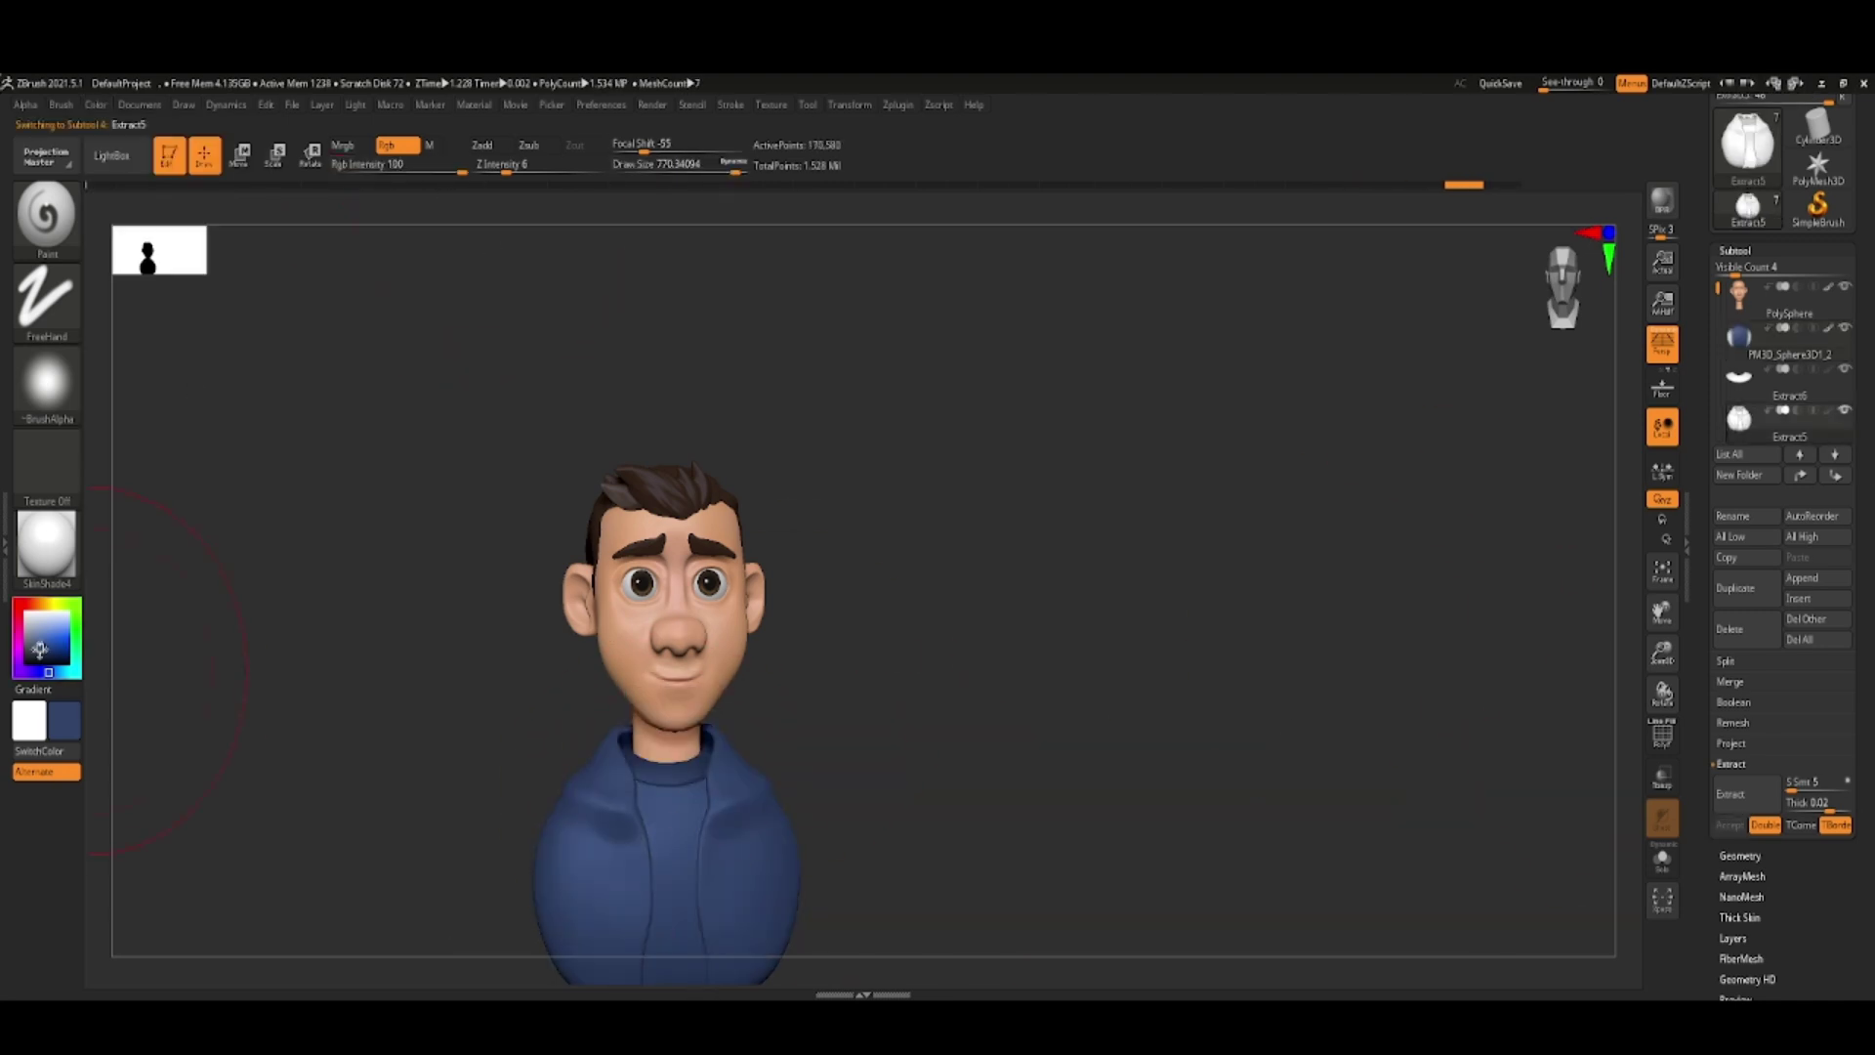
pyautogui.click(37, 656)
pyautogui.click(95, 104)
pyautogui.click(95, 105)
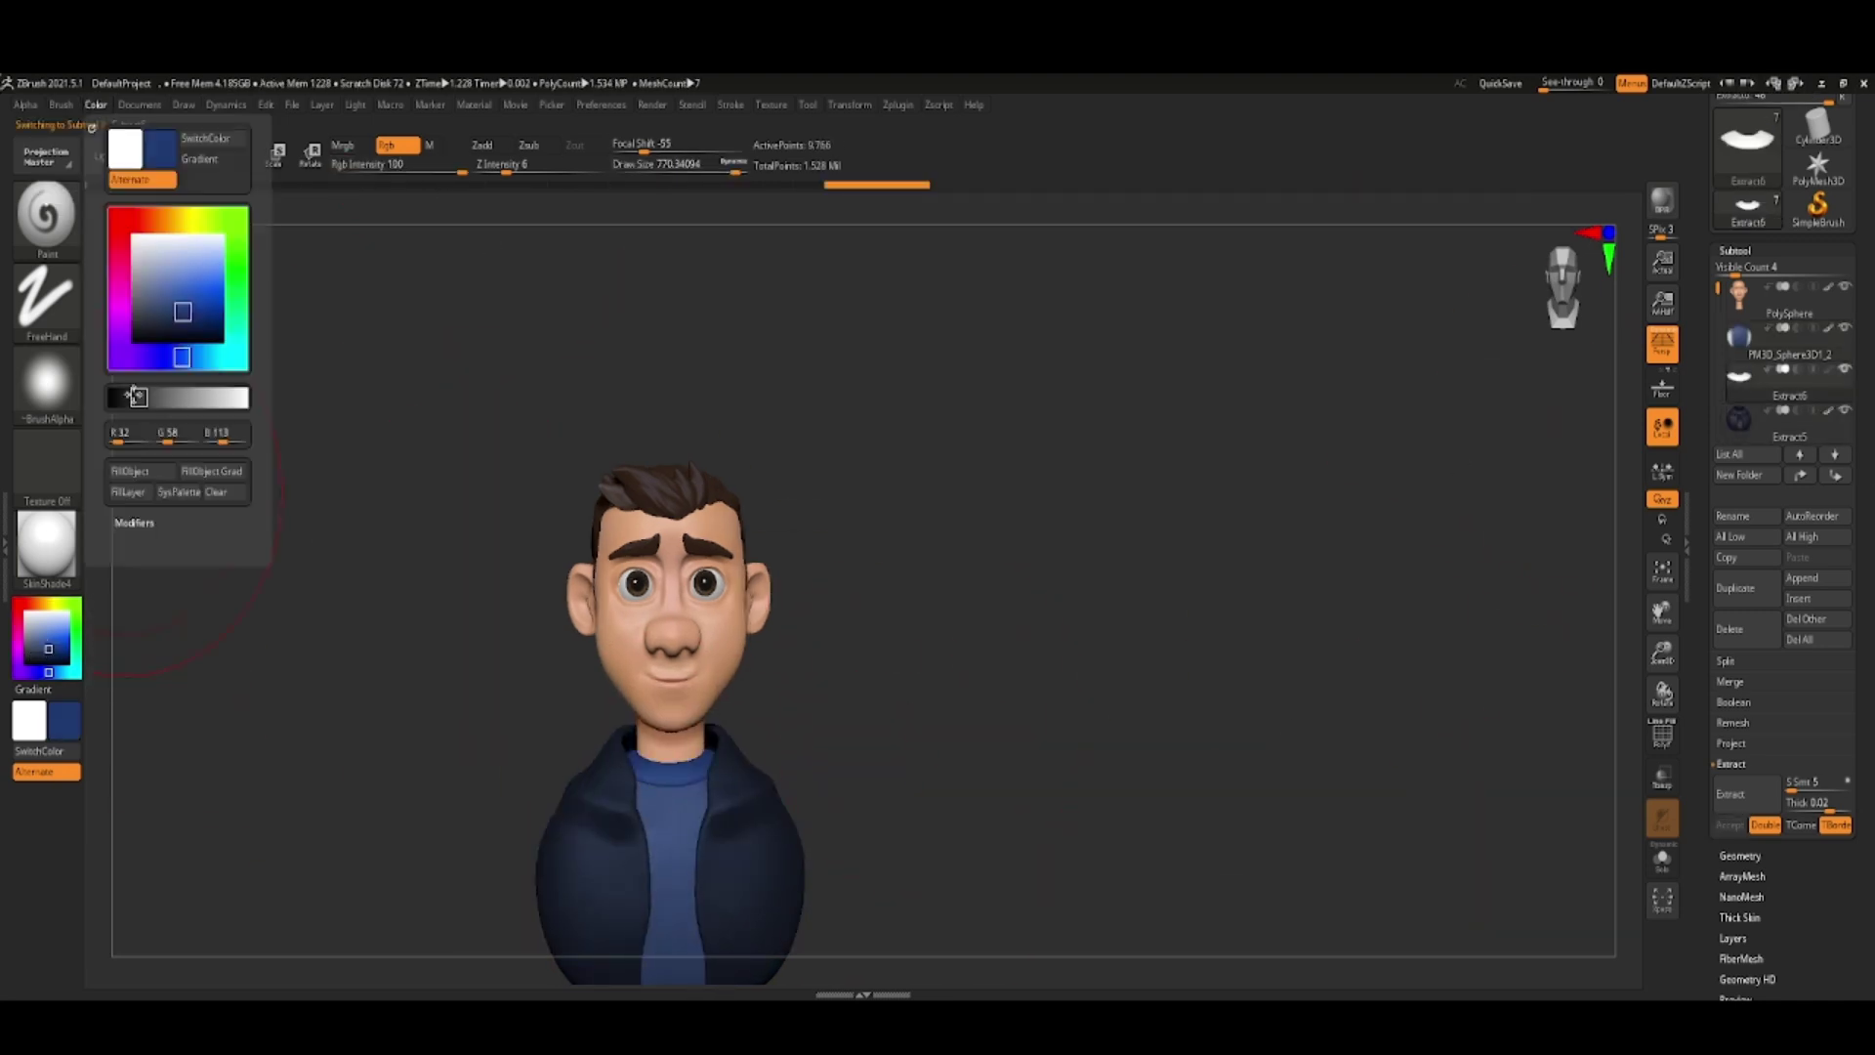
pyautogui.click(117, 472)
pyautogui.moveTo(1005, 684); pyautogui.dragTo(1341, 658)
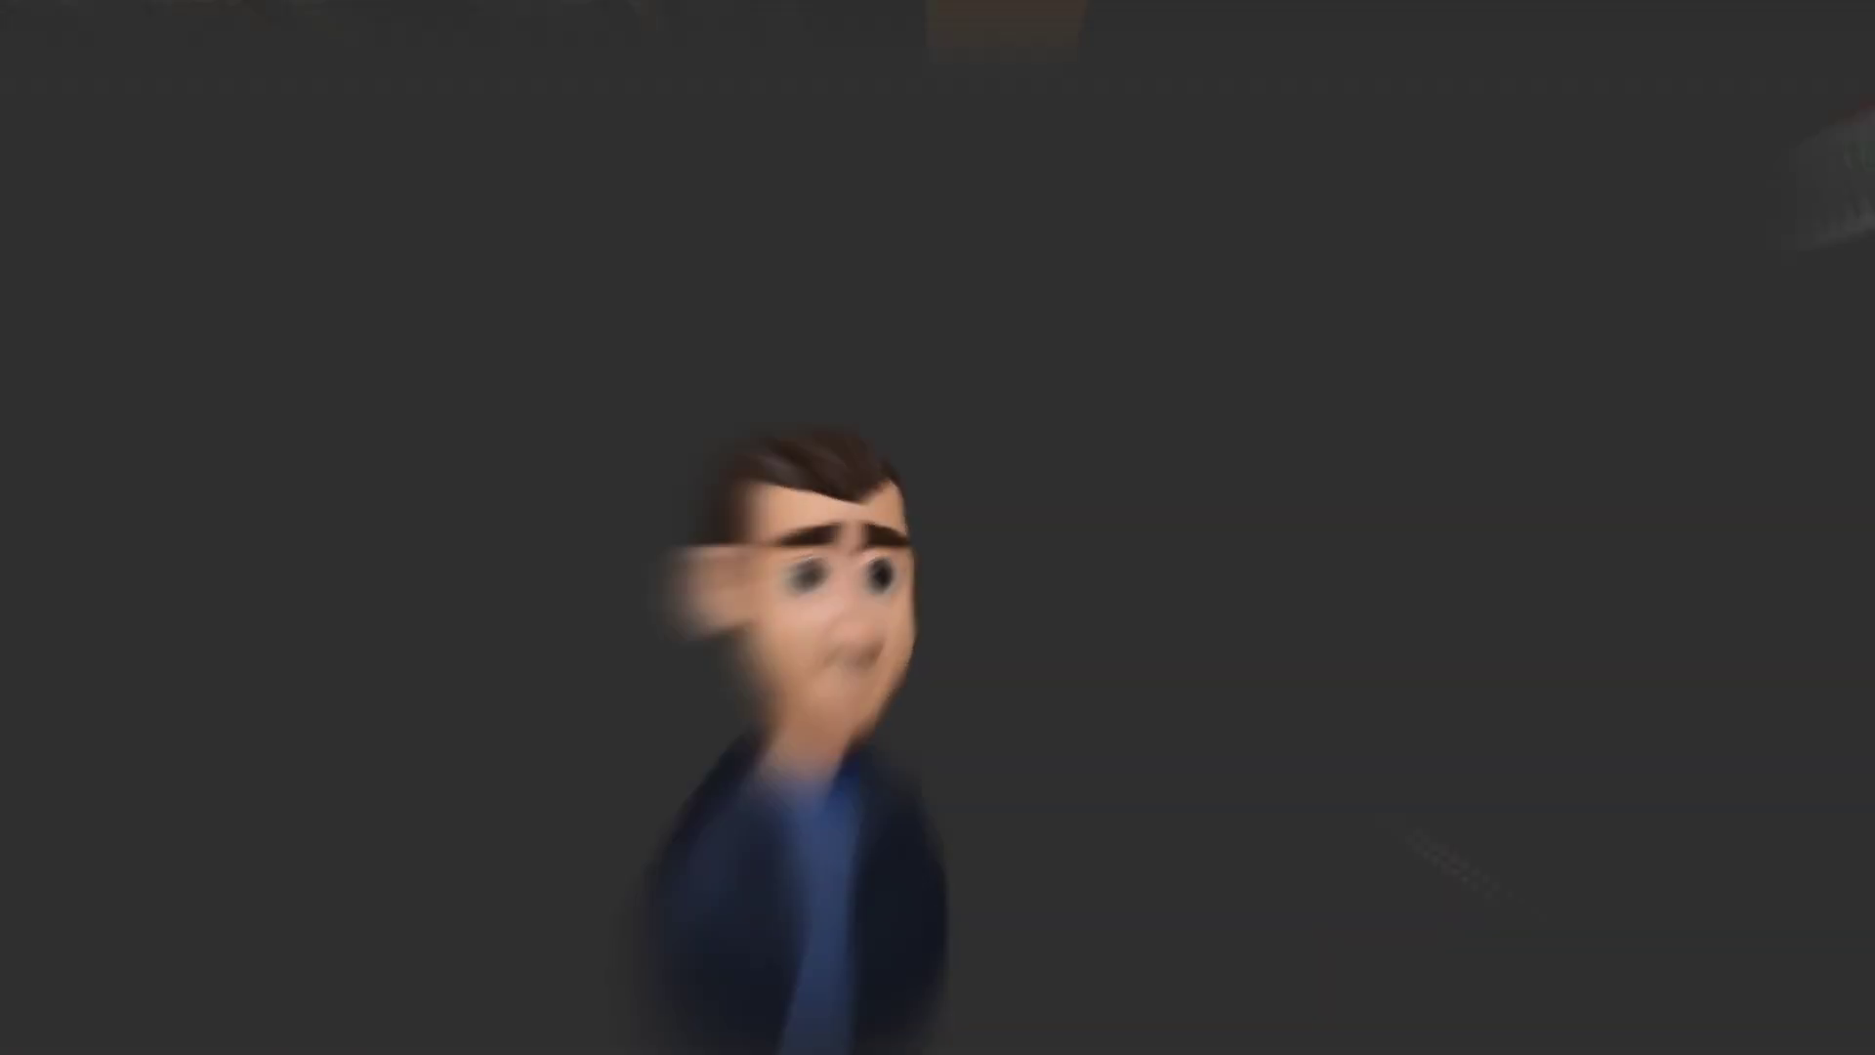